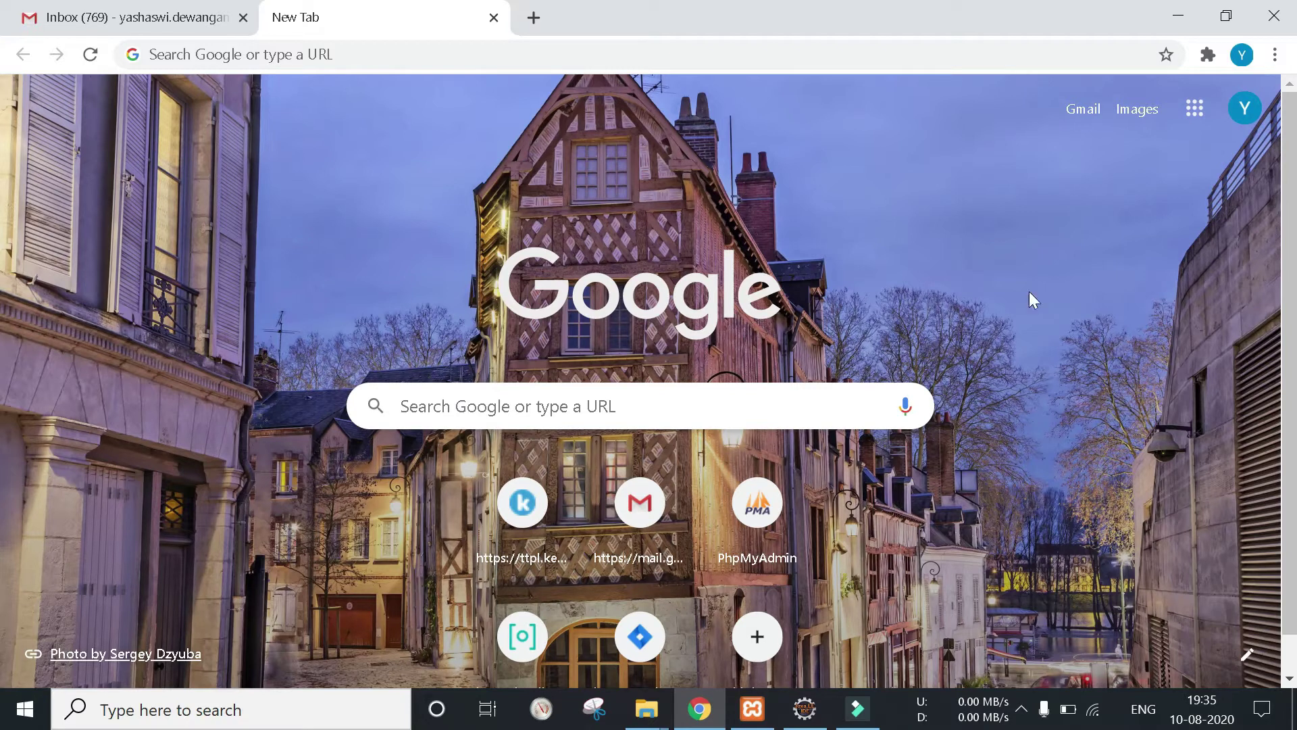
- In a new incognito window, search Google for pinterest and open the Pinterest - India site
{"action": "left_click", "coordinate": [1275, 55]}
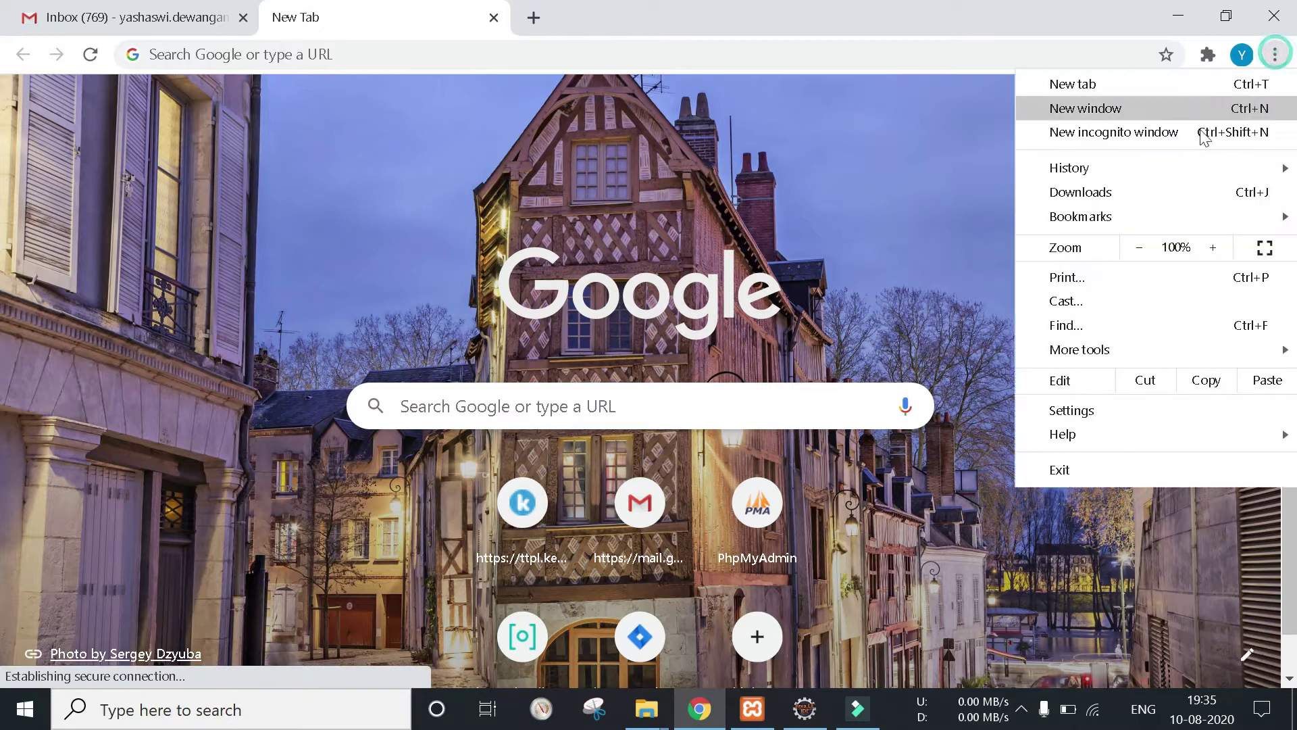
{"action": "left_click", "coordinate": [1173, 123]}
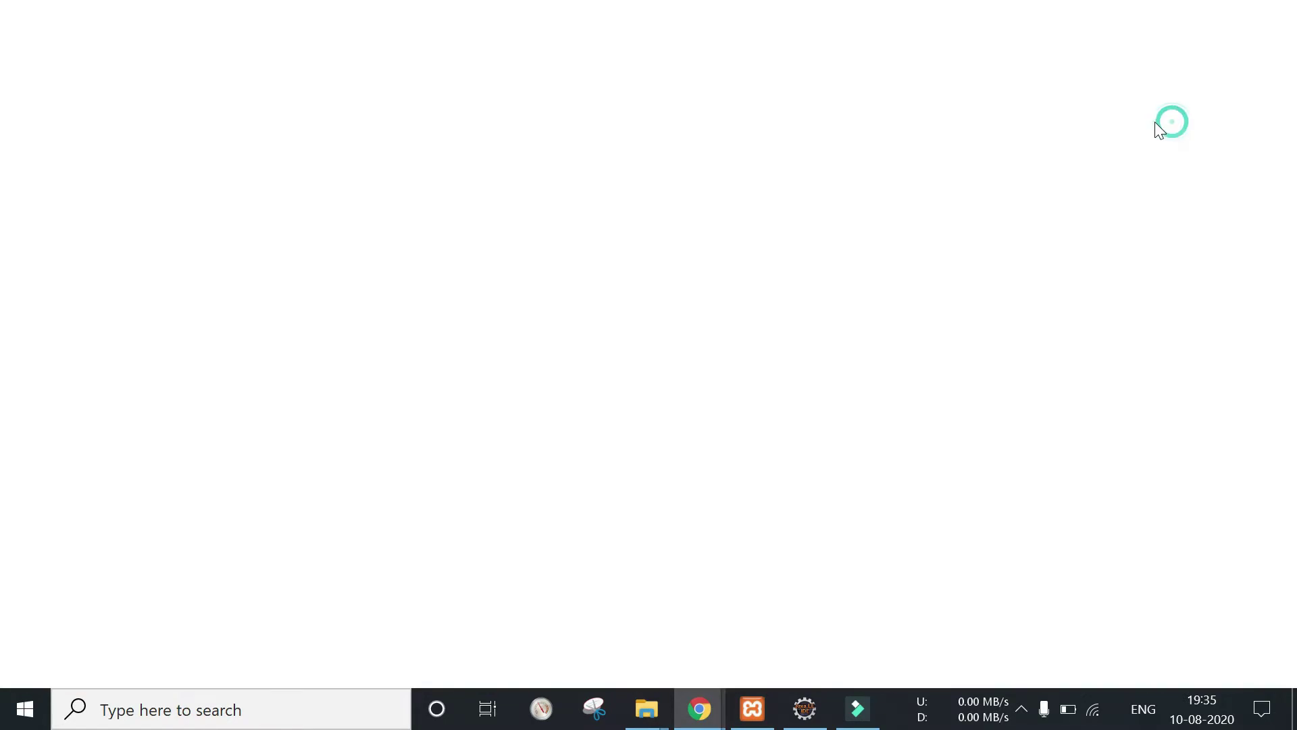
{"action": "left_click", "coordinate": [243, 56]}
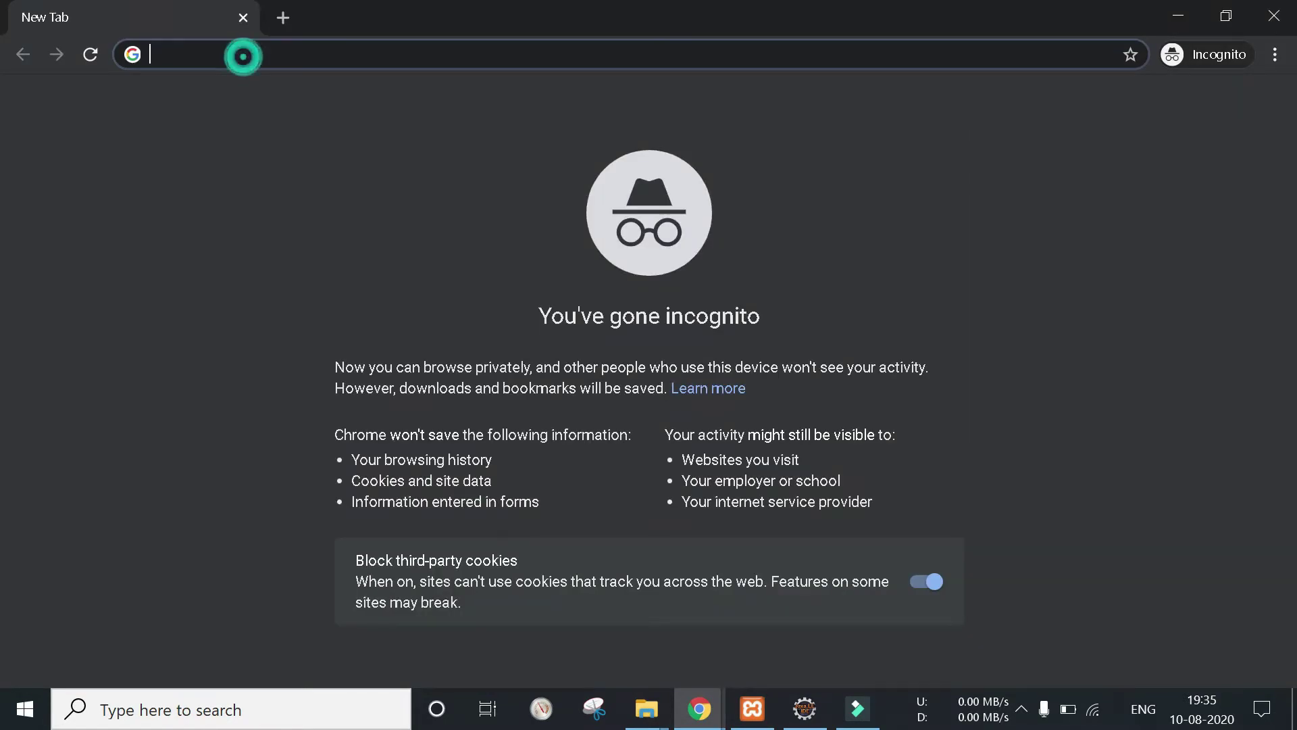
{"action": "type", "text": "p"}
{"action": "key", "text": "Return"}
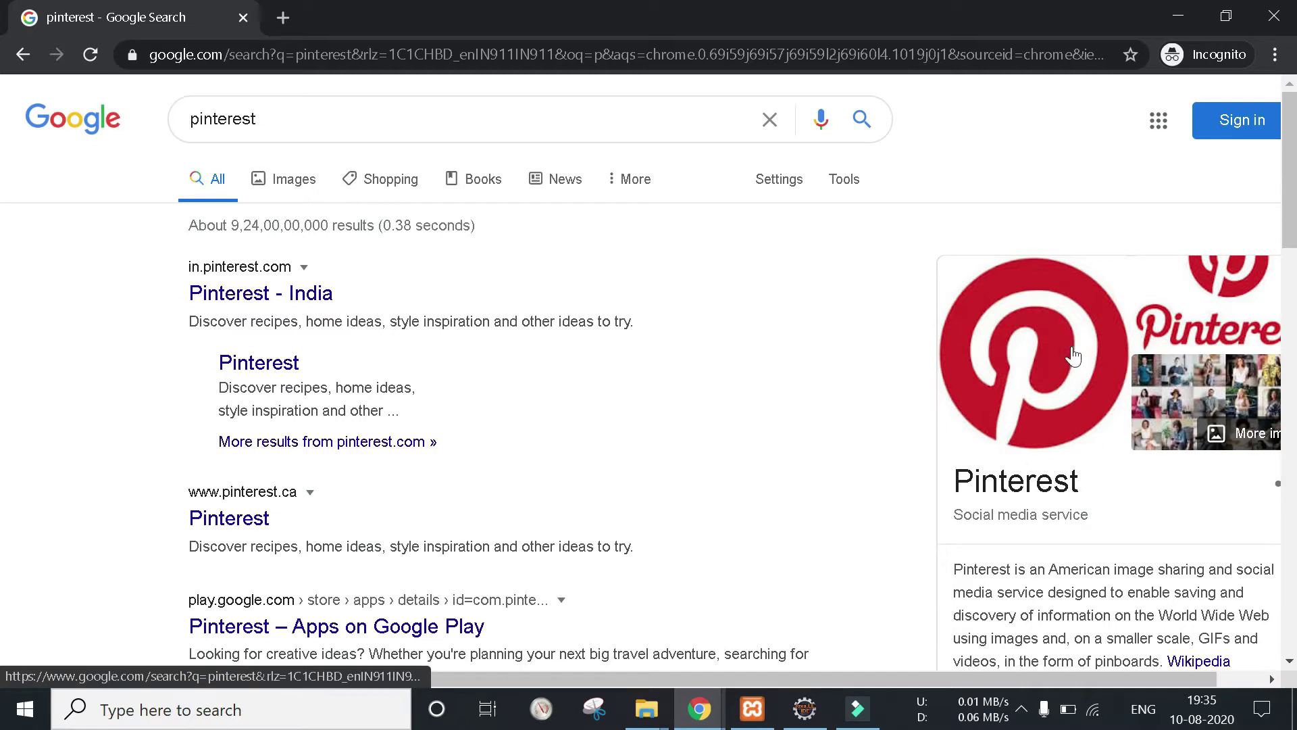
{"action": "left_click", "coordinate": [283, 298]}
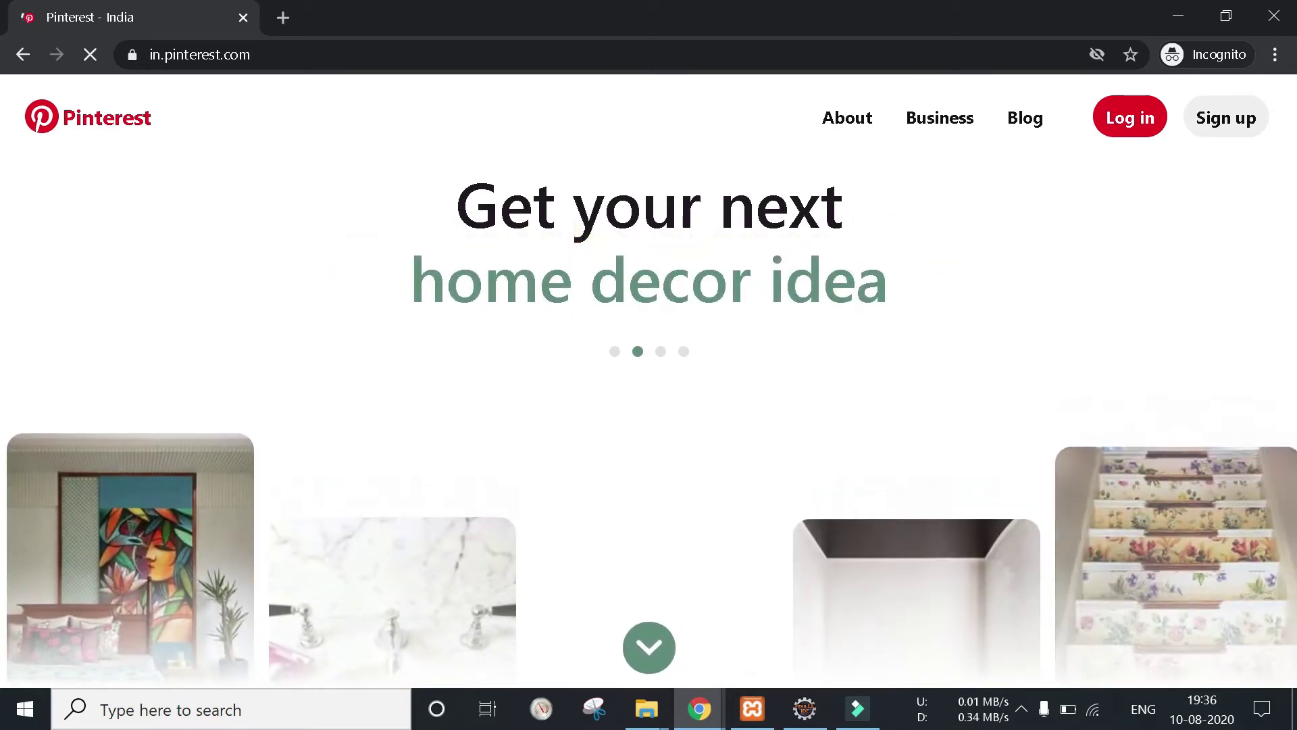
- Examine the homepage's sign-up form and the separate log-in and sign-up dialogs, closing both dialogs without submitting anything
{"action": "scroll", "coordinate": [529, 313], "scroll_direction": "down", "scroll_amount": 1}
{"action": "scroll", "coordinate": [528, 521], "scroll_direction": "down", "scroll_amount": 3}
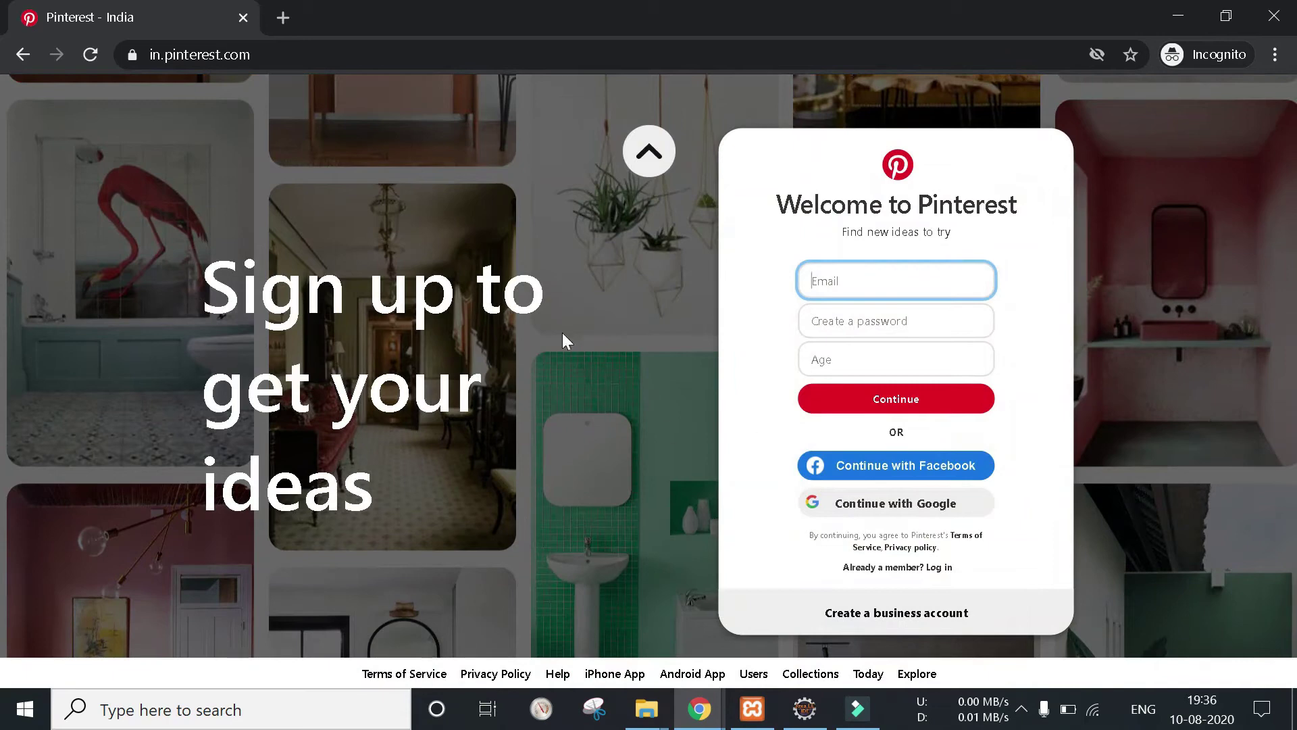
{"action": "scroll", "coordinate": [695, 378], "scroll_direction": "up", "scroll_amount": 5}
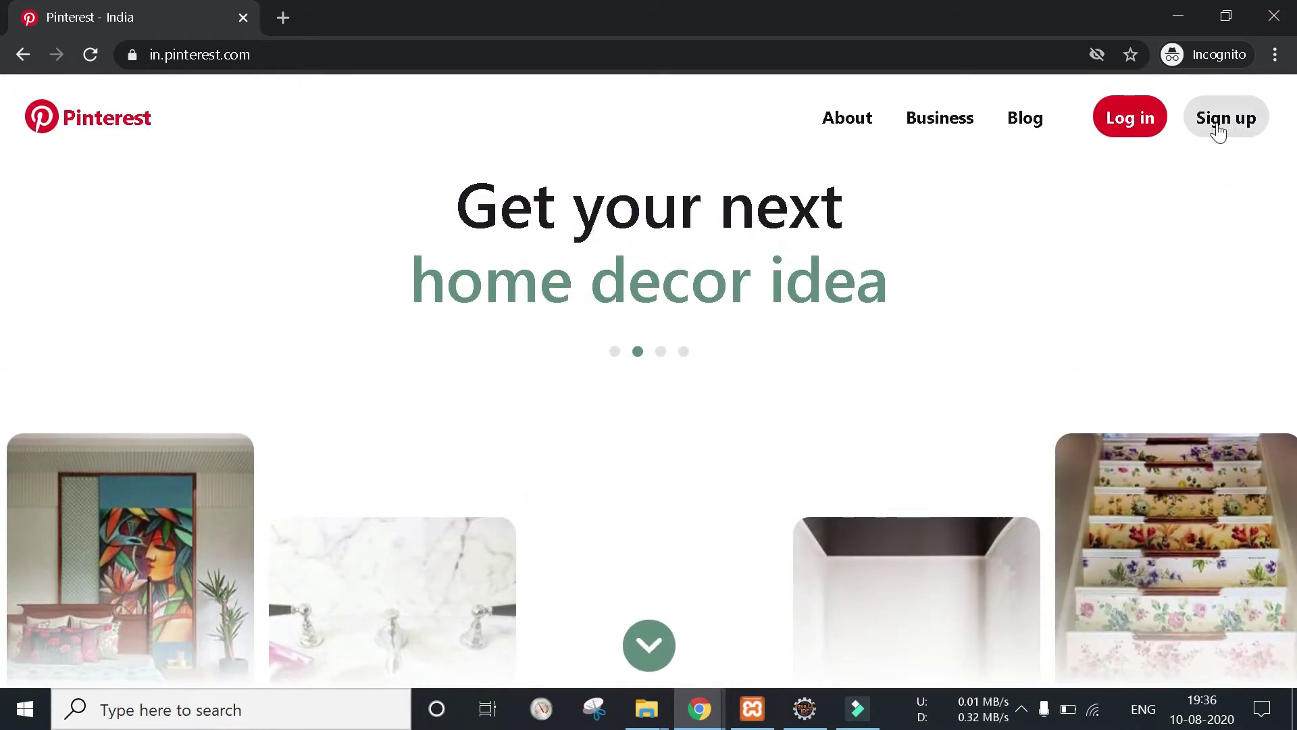
{"action": "left_click", "coordinate": [1146, 119]}
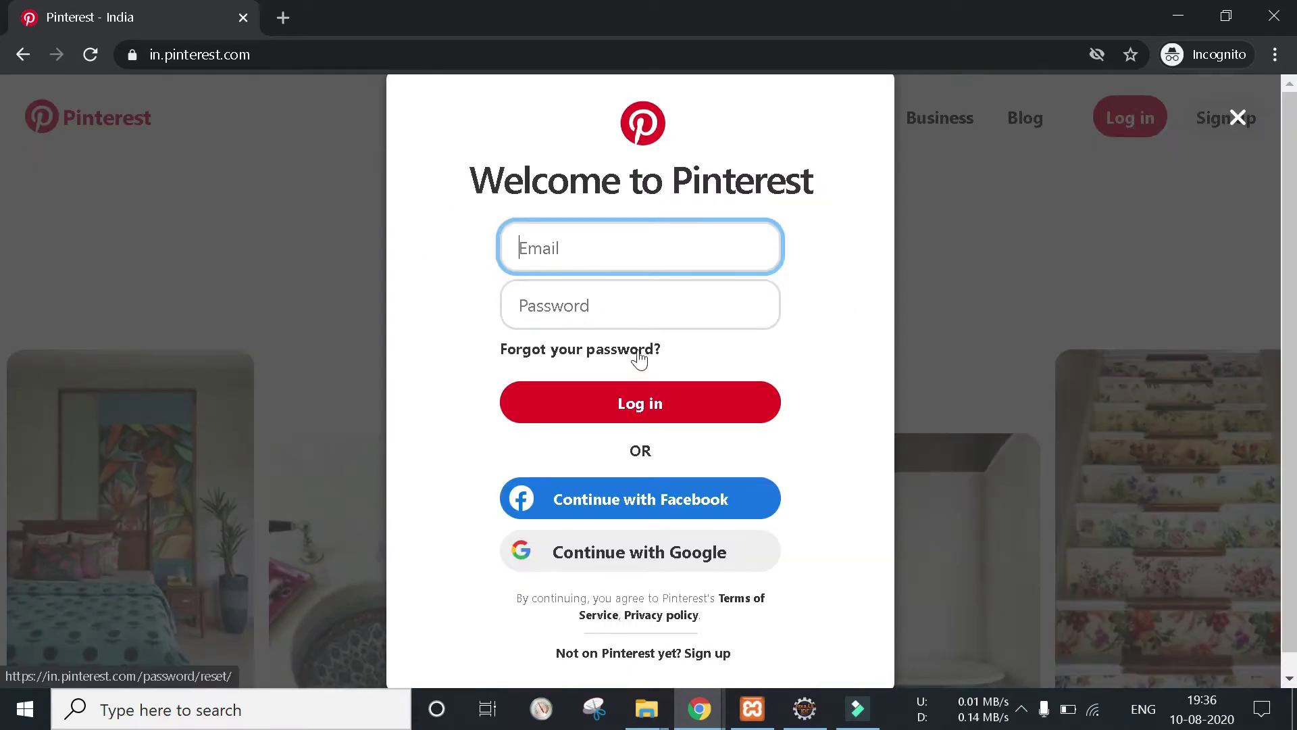
{"action": "left_click", "coordinate": [1237, 119]}
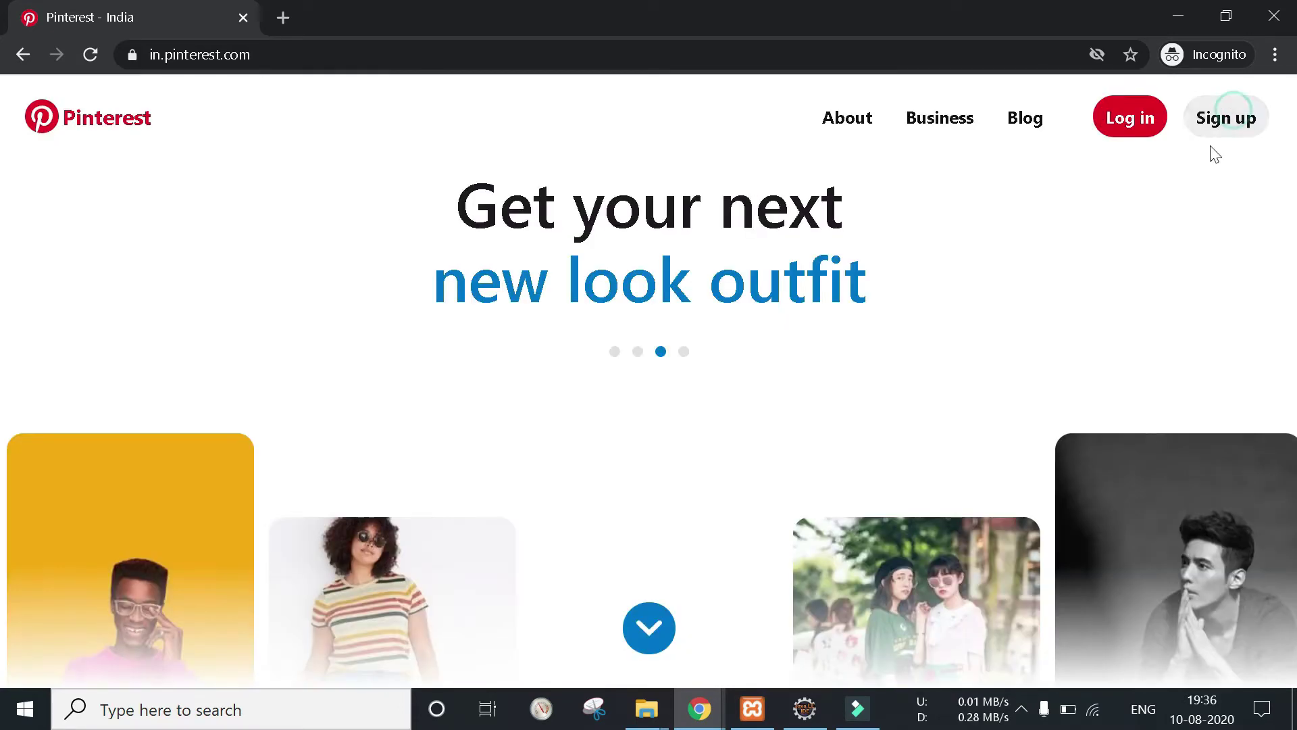
{"action": "left_click", "coordinate": [1214, 127]}
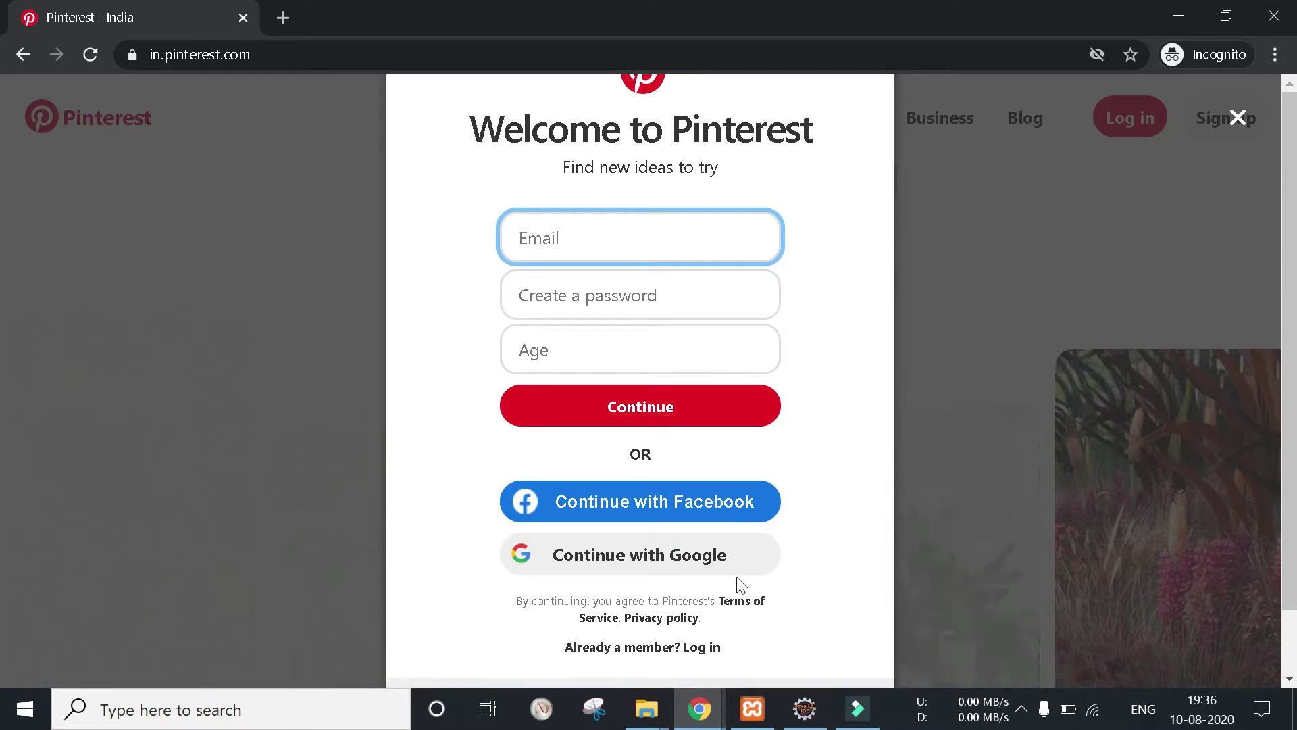
{"action": "left_click", "coordinate": [588, 241]}
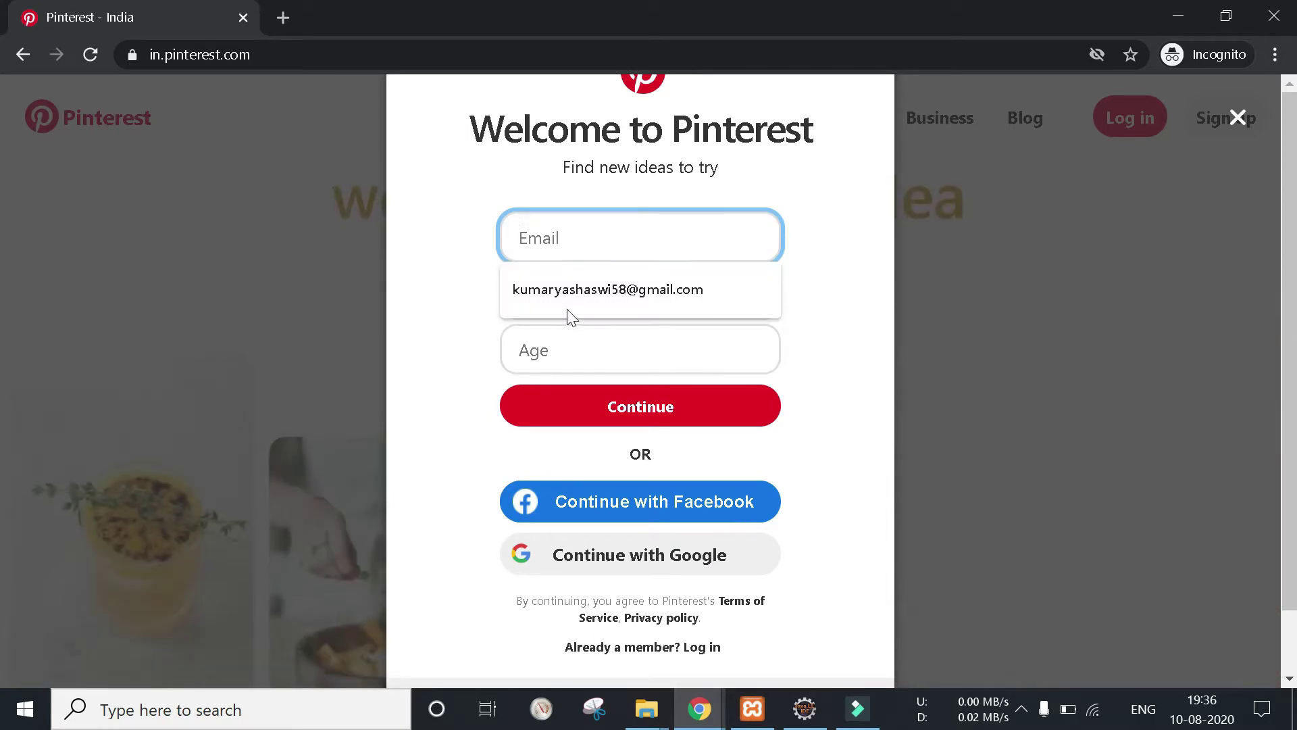
{"action": "left_click", "coordinate": [443, 320]}
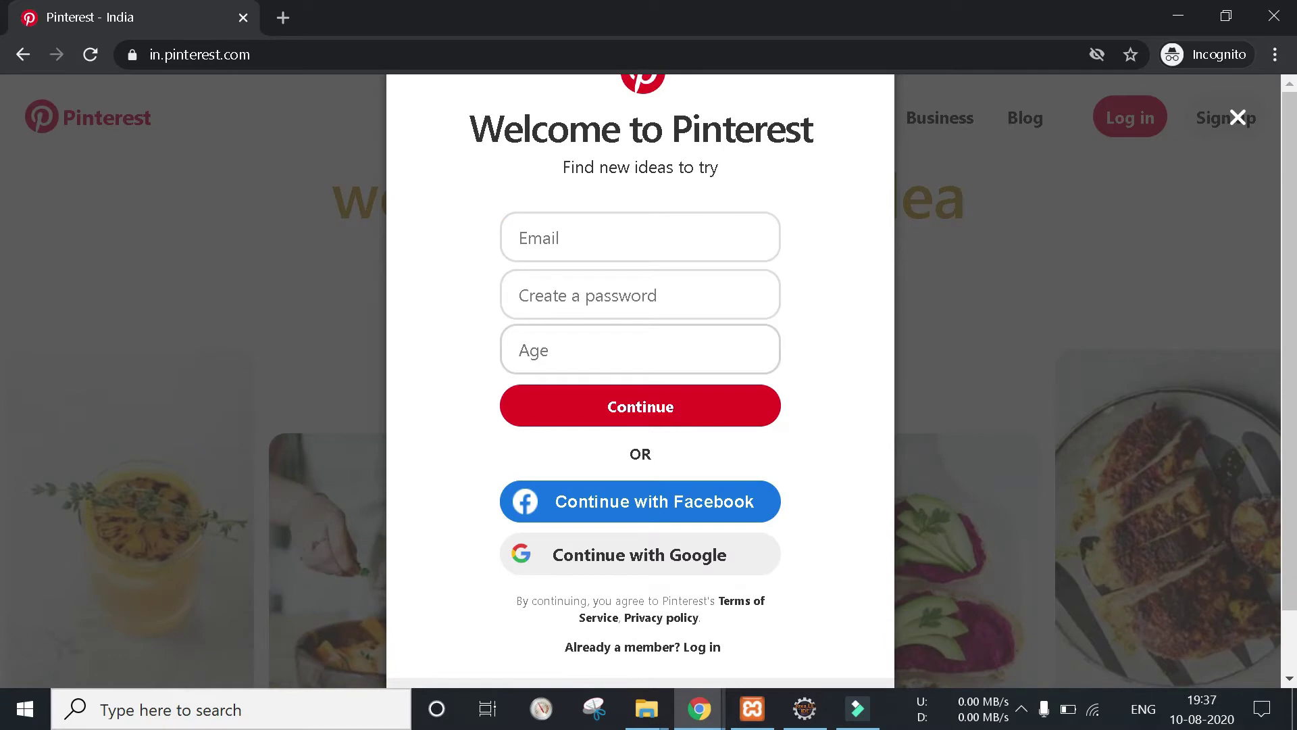
{"action": "left_click", "coordinate": [1239, 119]}
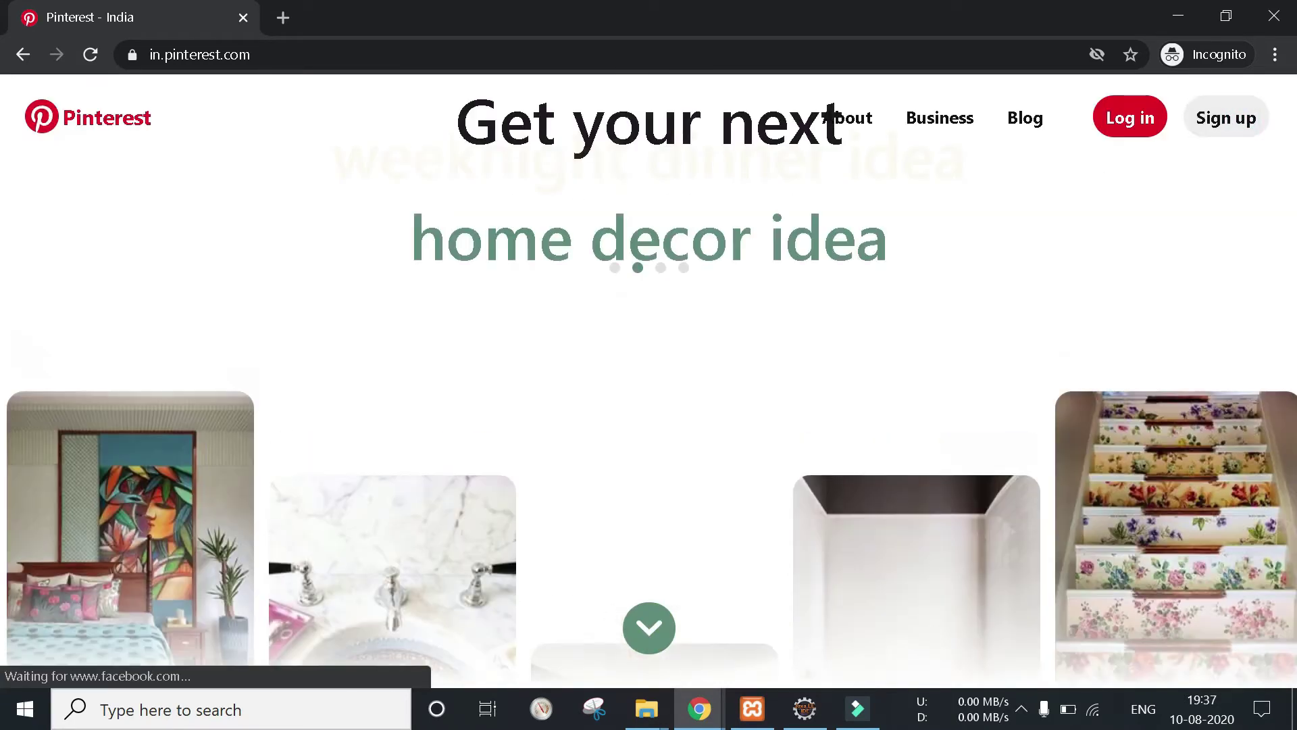
- Fill in the homepage's sign-up form with the account e-mail, a new password and age 24, and submit it
{"action": "scroll", "coordinate": [643, 447], "scroll_direction": "down", "scroll_amount": 3}
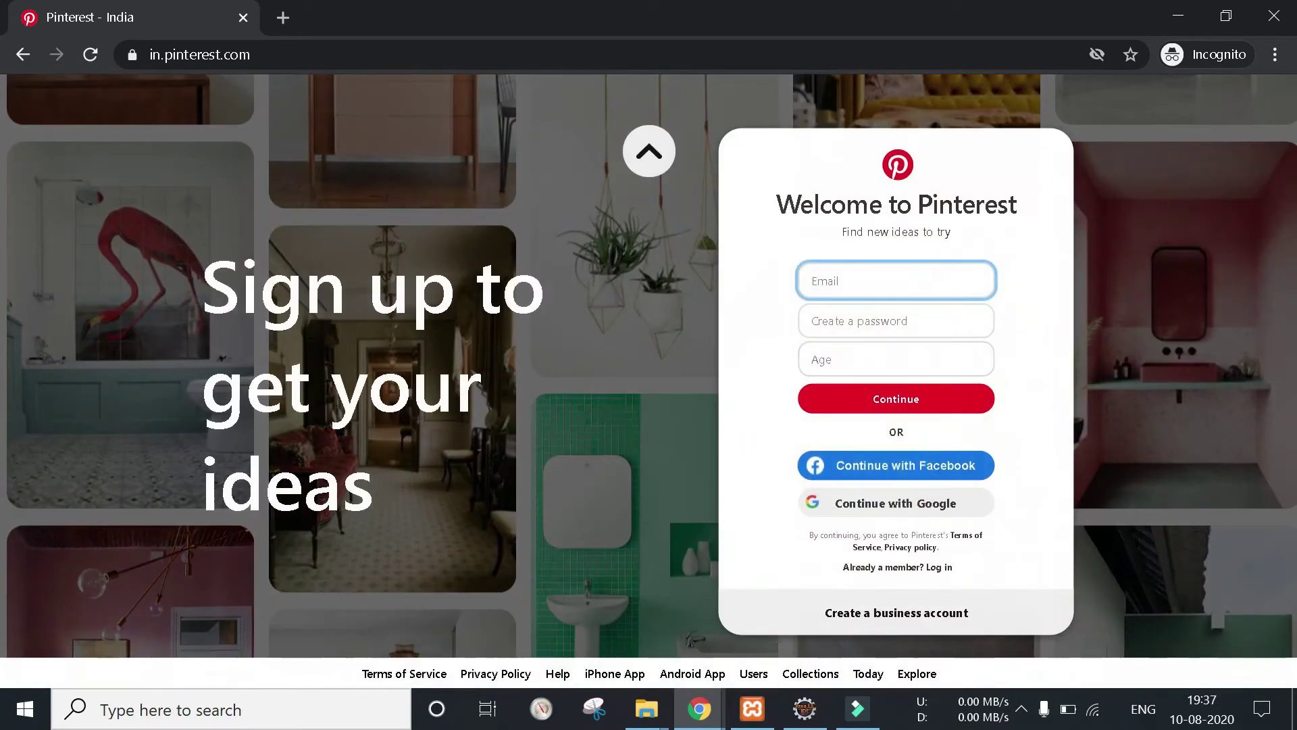
{"action": "left_click", "coordinate": [867, 283]}
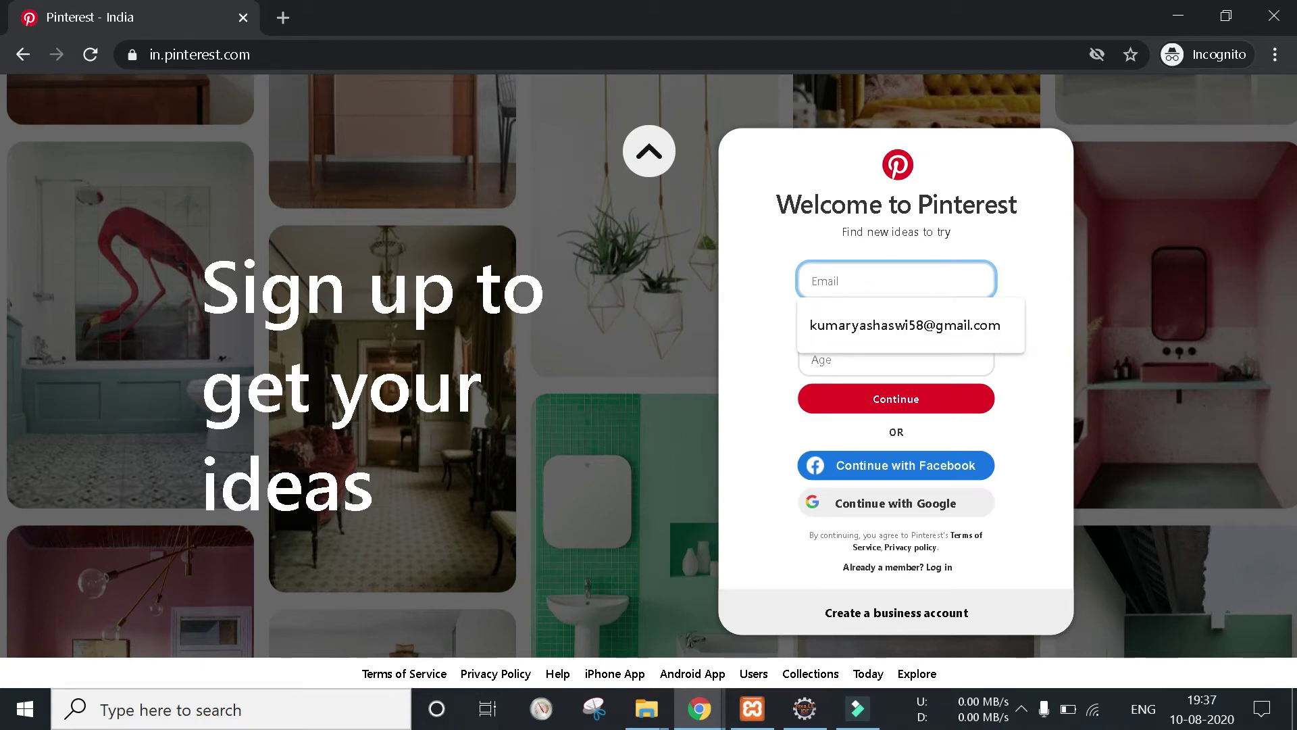
{"action": "type", "text": "ya"}
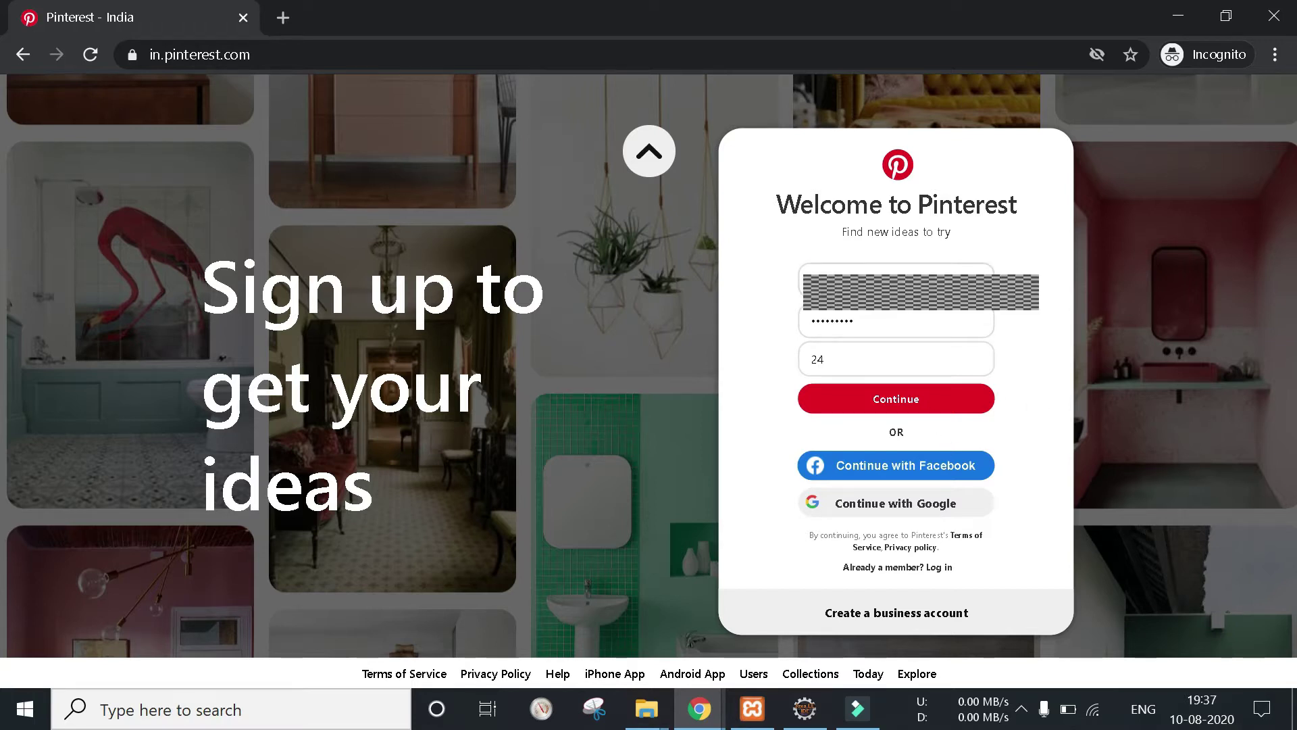
{"action": "left_click", "coordinate": [870, 404]}
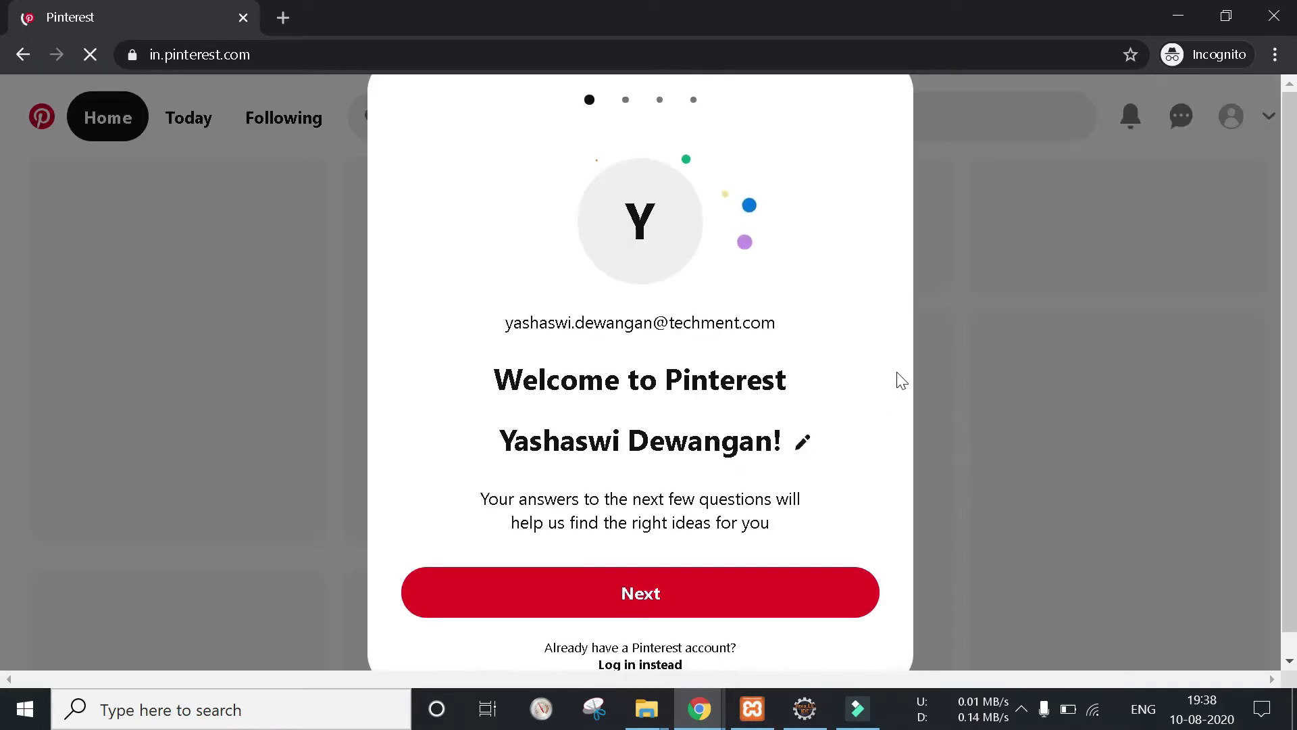
- Answer the onboarding questions with Male as gender, English (US) as language and India as country
{"action": "left_click", "coordinate": [610, 600]}
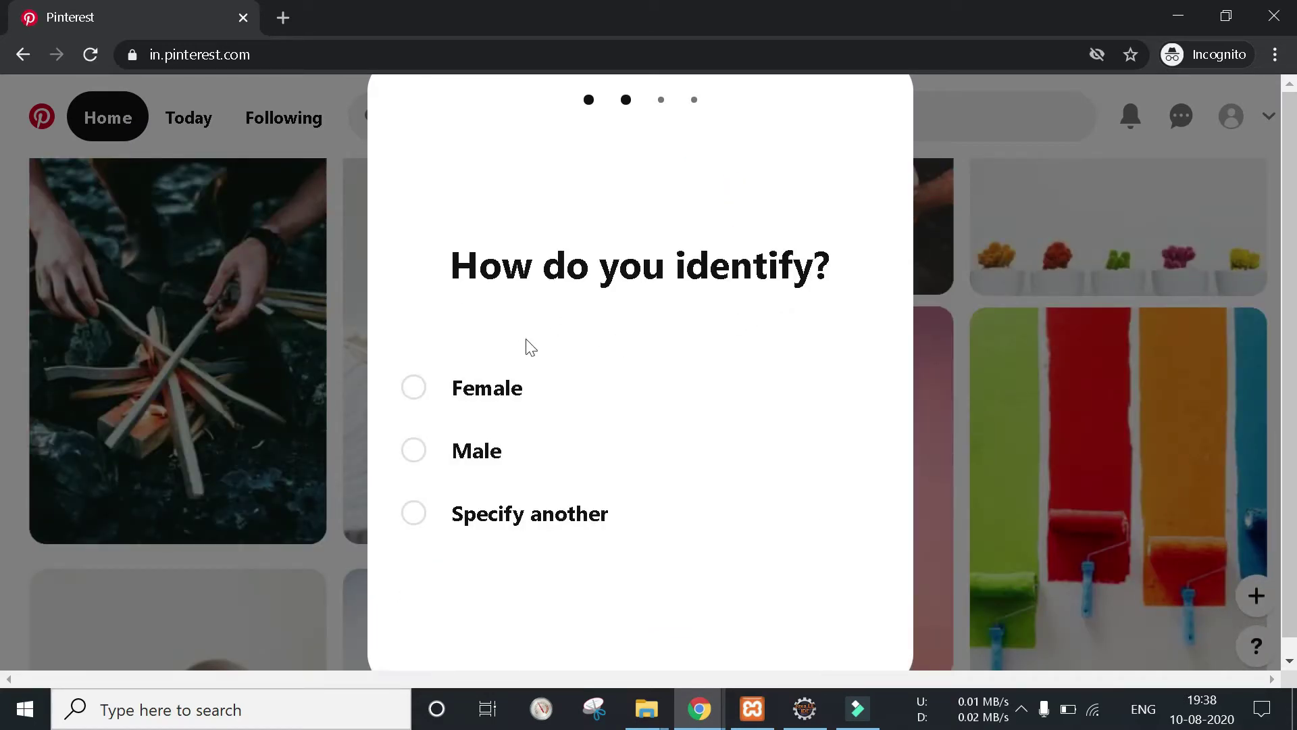
{"action": "left_click", "coordinate": [416, 454]}
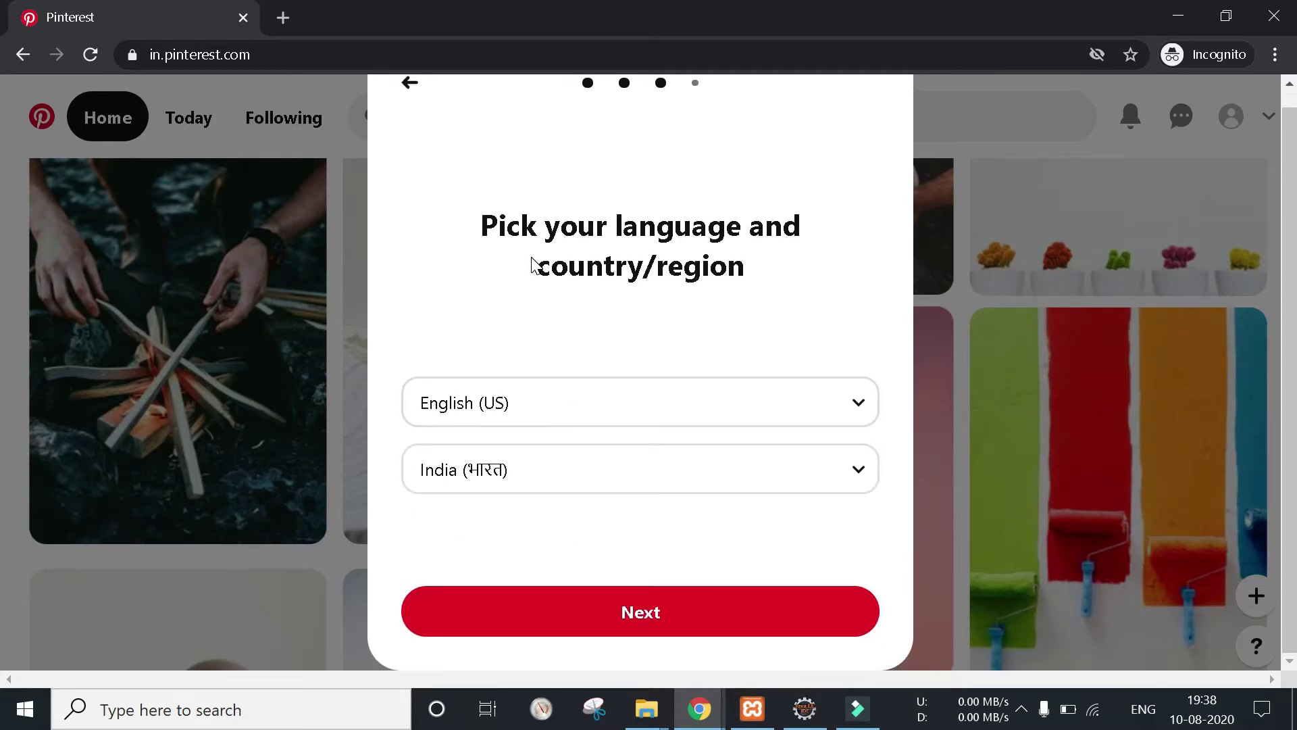
{"action": "left_click", "coordinate": [593, 410]}
{"action": "scroll", "coordinate": [542, 217], "scroll_direction": "down", "scroll_amount": 1}
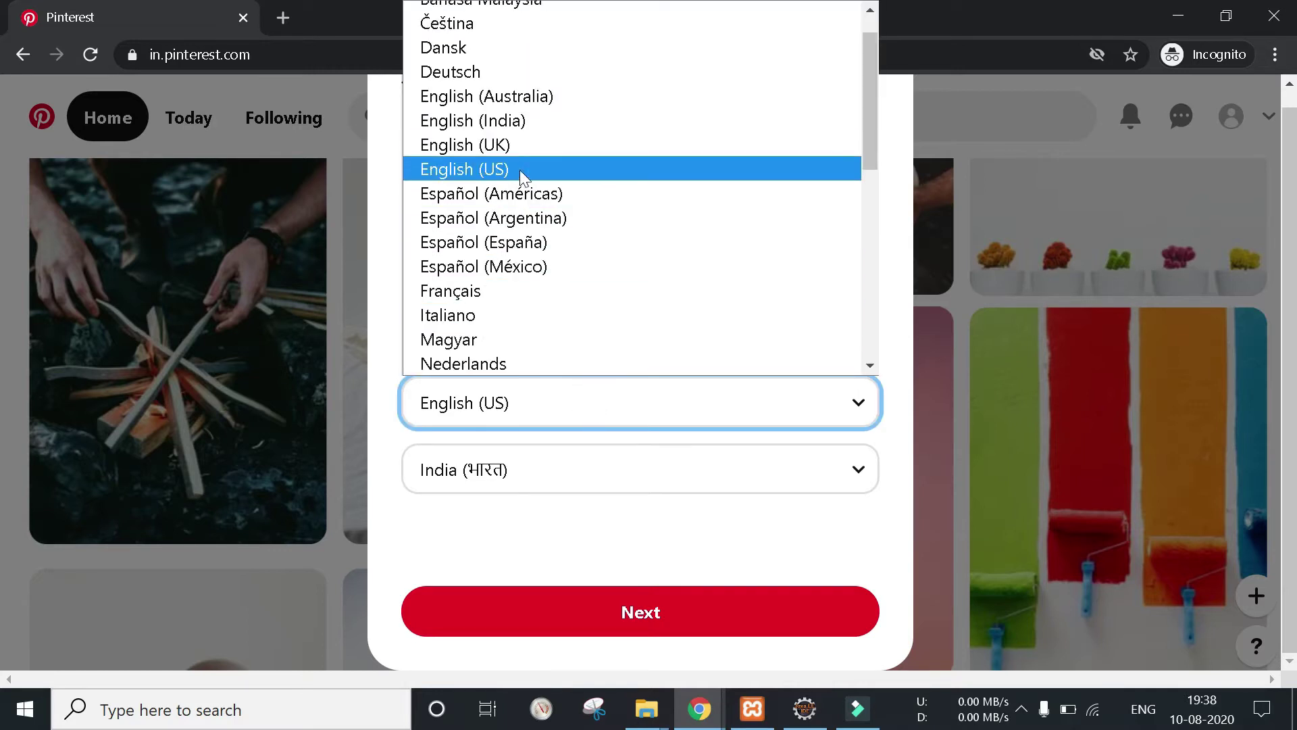
{"action": "left_click", "coordinate": [515, 177]}
{"action": "left_click", "coordinate": [650, 623]}
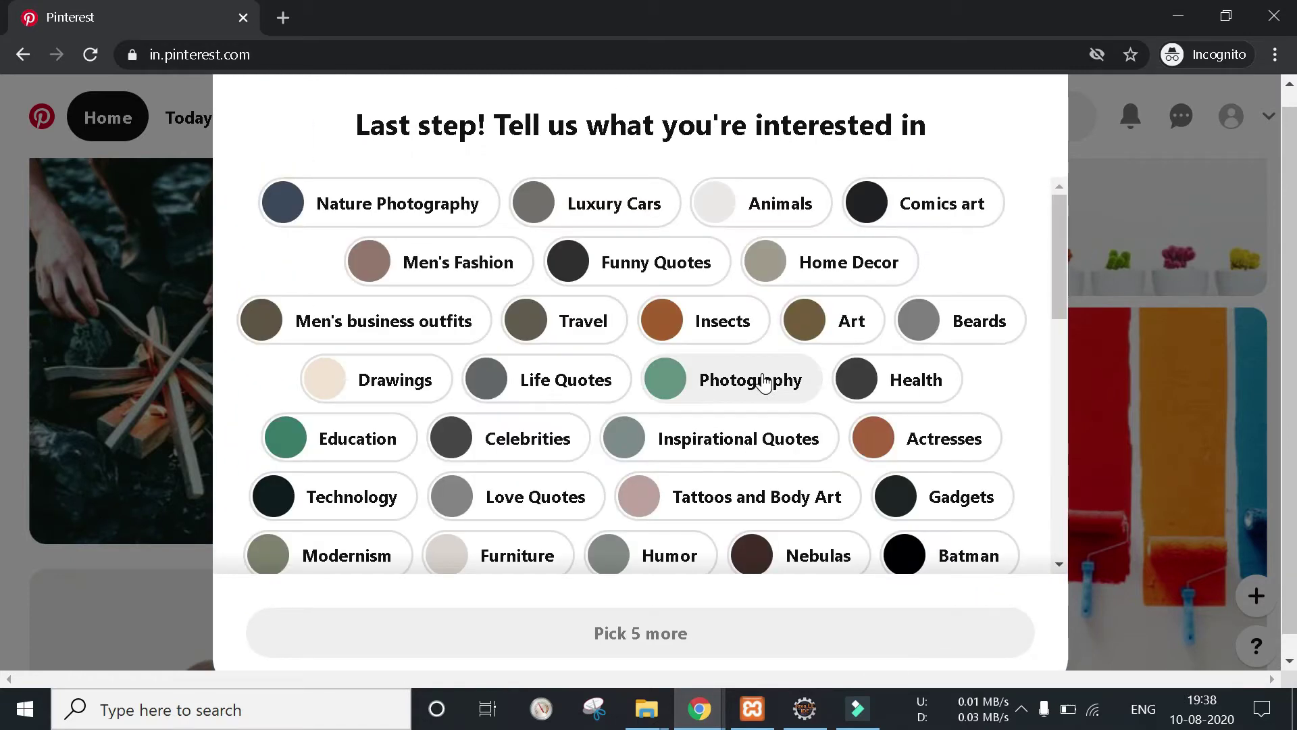
- Look through the whole list of interest topics offered in the last onboarding step
{"action": "left_click_drag", "start_coordinate": [356, 126], "coordinate": [909, 126]}
{"action": "scroll", "coordinate": [668, 296], "scroll_direction": "down", "scroll_amount": 2}
{"action": "scroll", "coordinate": [669, 295], "scroll_direction": "down", "scroll_amount": 10}
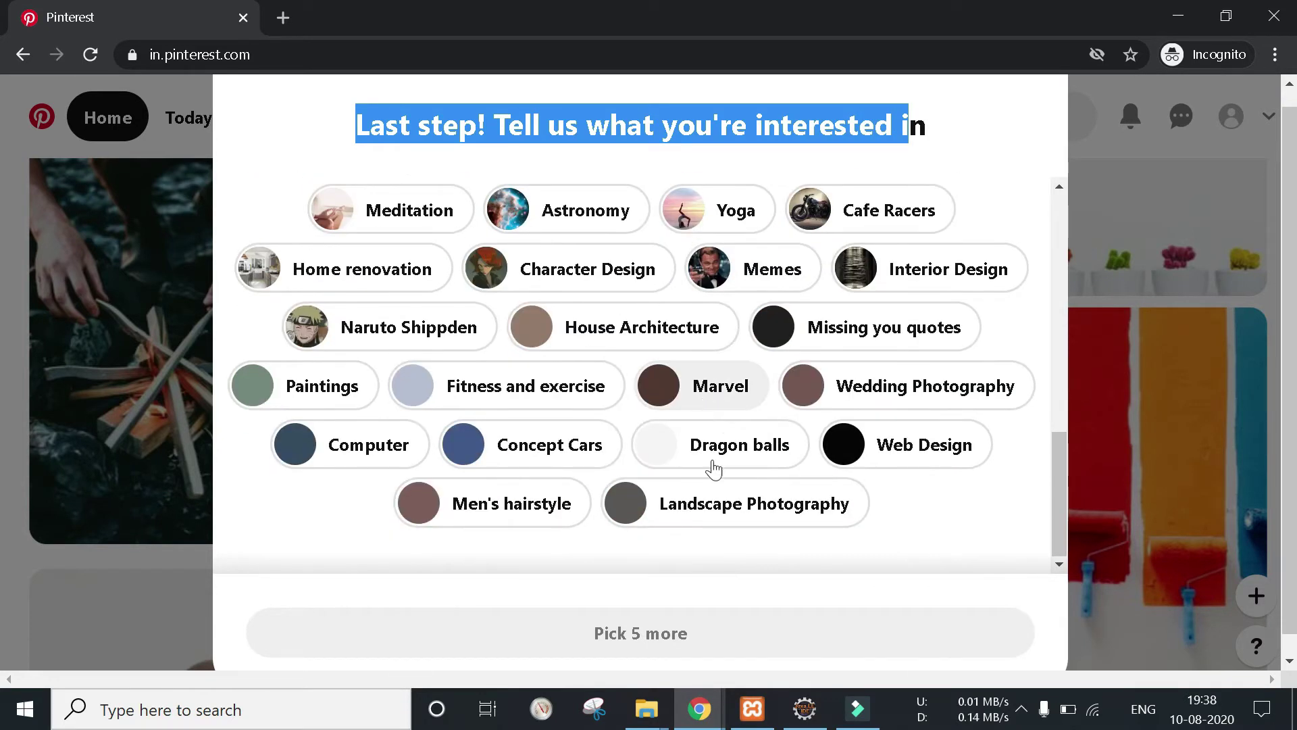
{"action": "scroll", "coordinate": [702, 405], "scroll_direction": "up", "scroll_amount": 10}
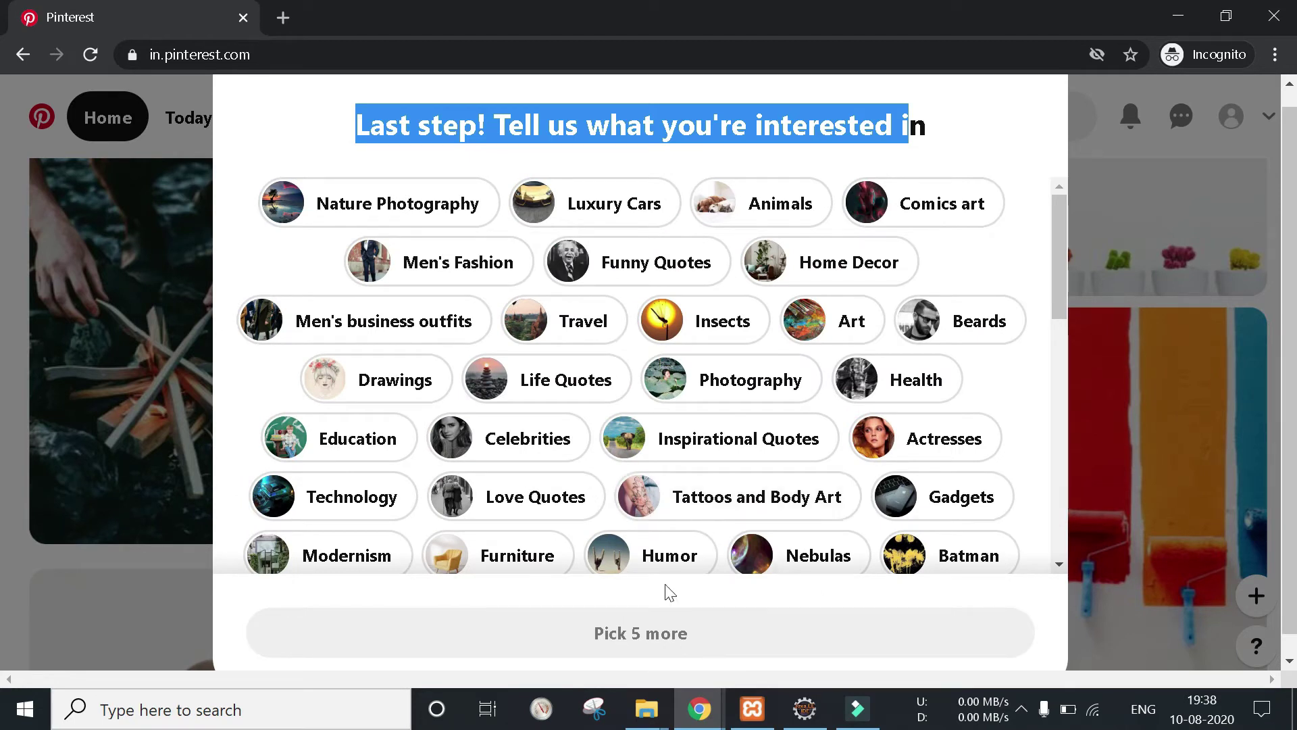
{"action": "scroll", "coordinate": [651, 543], "scroll_direction": "down", "scroll_amount": 3}
{"action": "scroll", "coordinate": [651, 544], "scroll_direction": "up", "scroll_amount": 3}
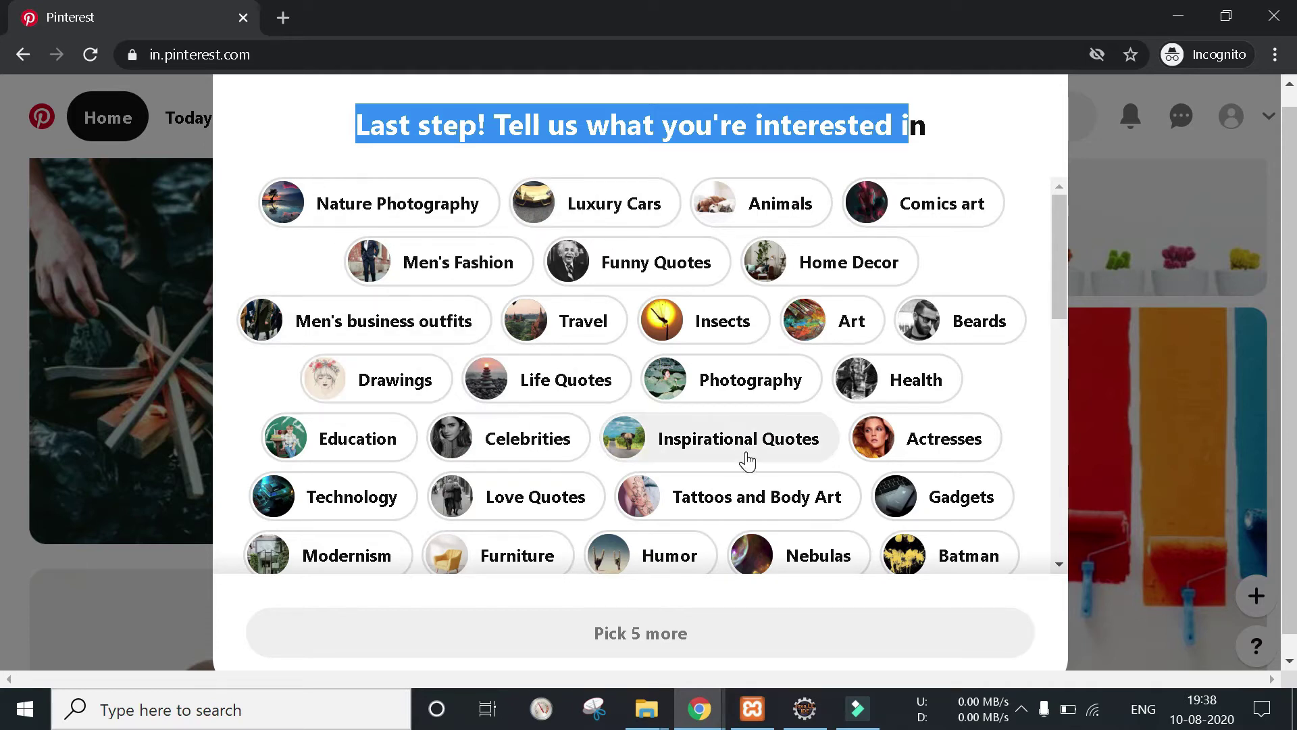
{"action": "scroll", "coordinate": [747, 458], "scroll_direction": "down", "scroll_amount": 2}
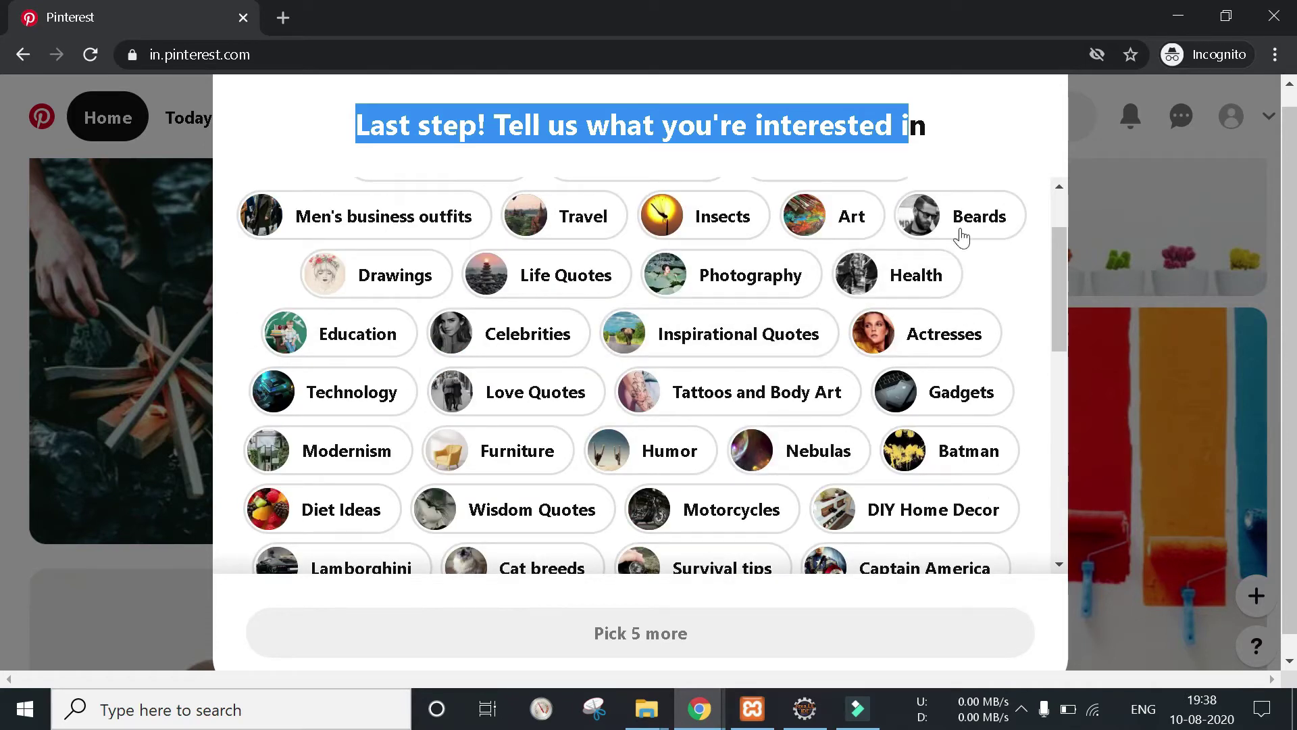
- Select Meditation and Web Design as interests
{"action": "scroll", "coordinate": [878, 378], "scroll_direction": "down", "scroll_amount": 8}
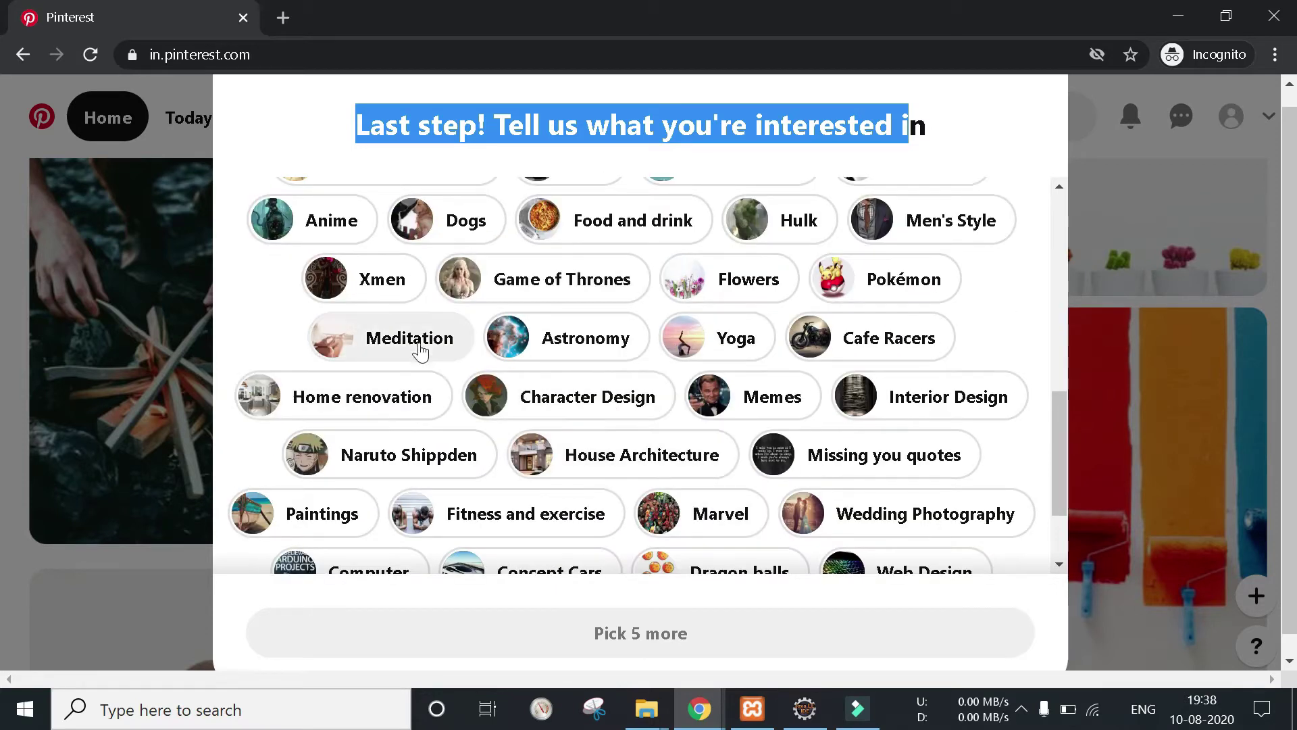
{"action": "left_click", "coordinate": [419, 348]}
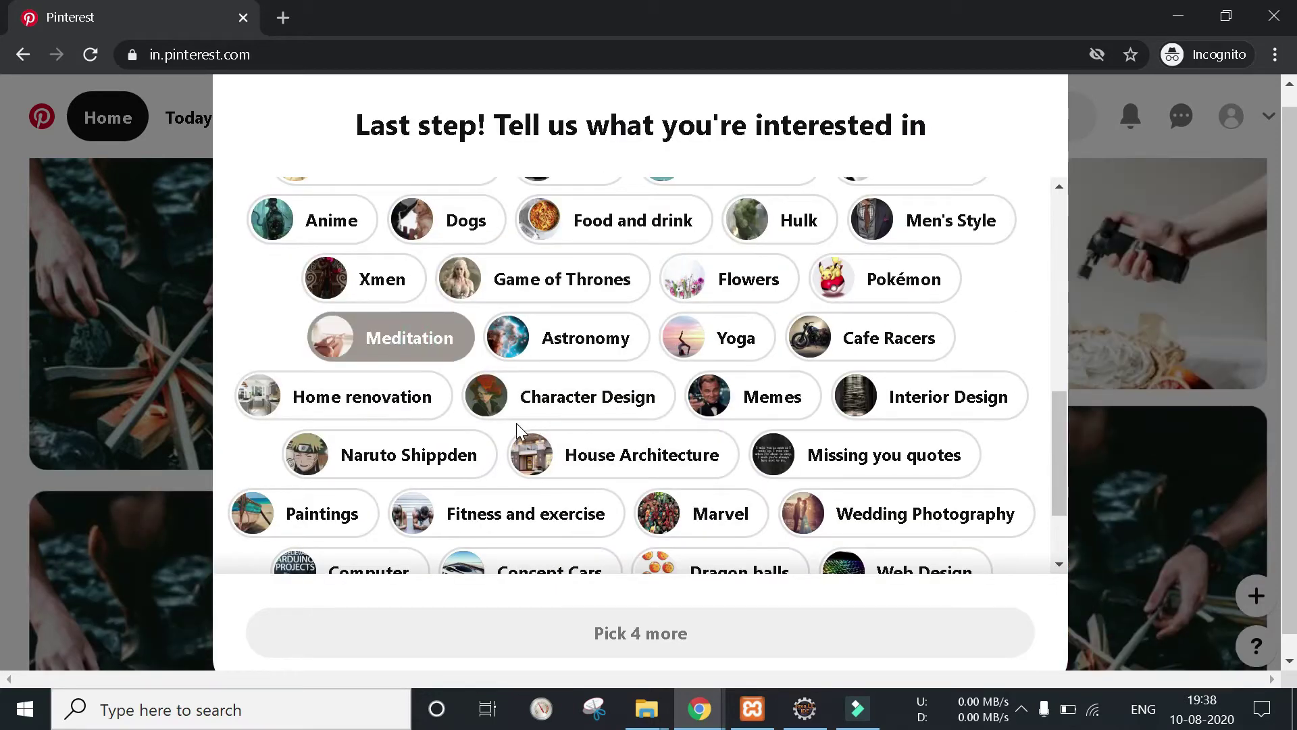
{"action": "scroll", "coordinate": [516, 431], "scroll_direction": "down", "scroll_amount": 3}
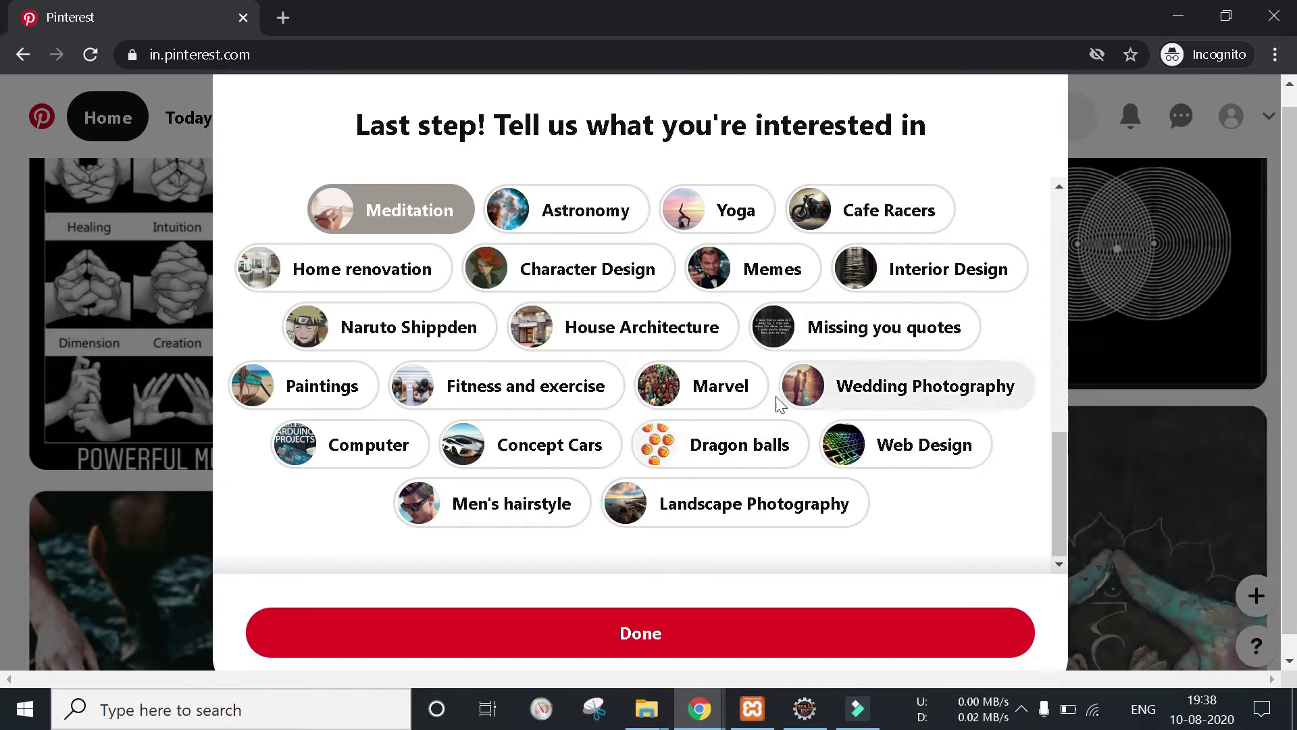
{"action": "left_click", "coordinate": [899, 460]}
- Add Education and Technology to the chosen interests, complete the five required picks and finish the onboarding
{"action": "scroll", "coordinate": [661, 506], "scroll_direction": "up", "scroll_amount": 5}
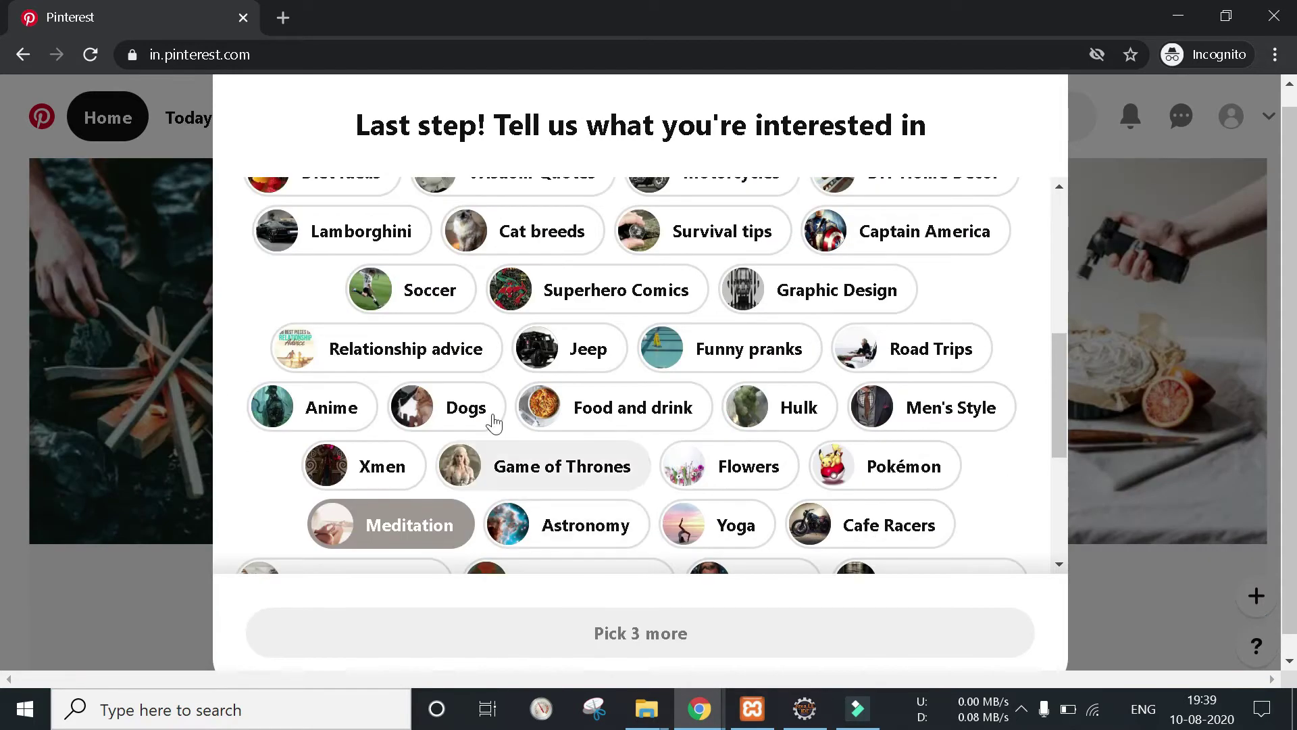
{"action": "scroll", "coordinate": [513, 459], "scroll_direction": "up", "scroll_amount": 3}
{"action": "scroll", "coordinate": [669, 422], "scroll_direction": "up", "scroll_amount": 3}
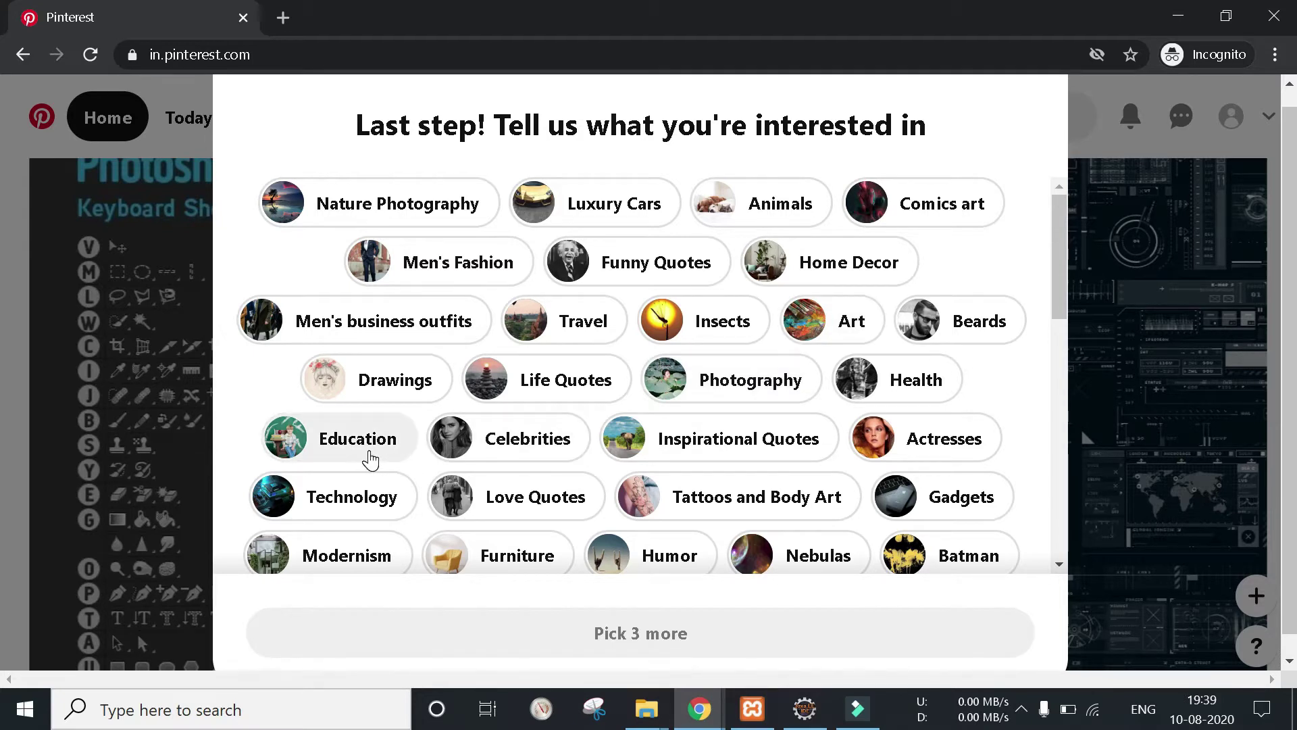
{"action": "left_click", "coordinate": [370, 459]}
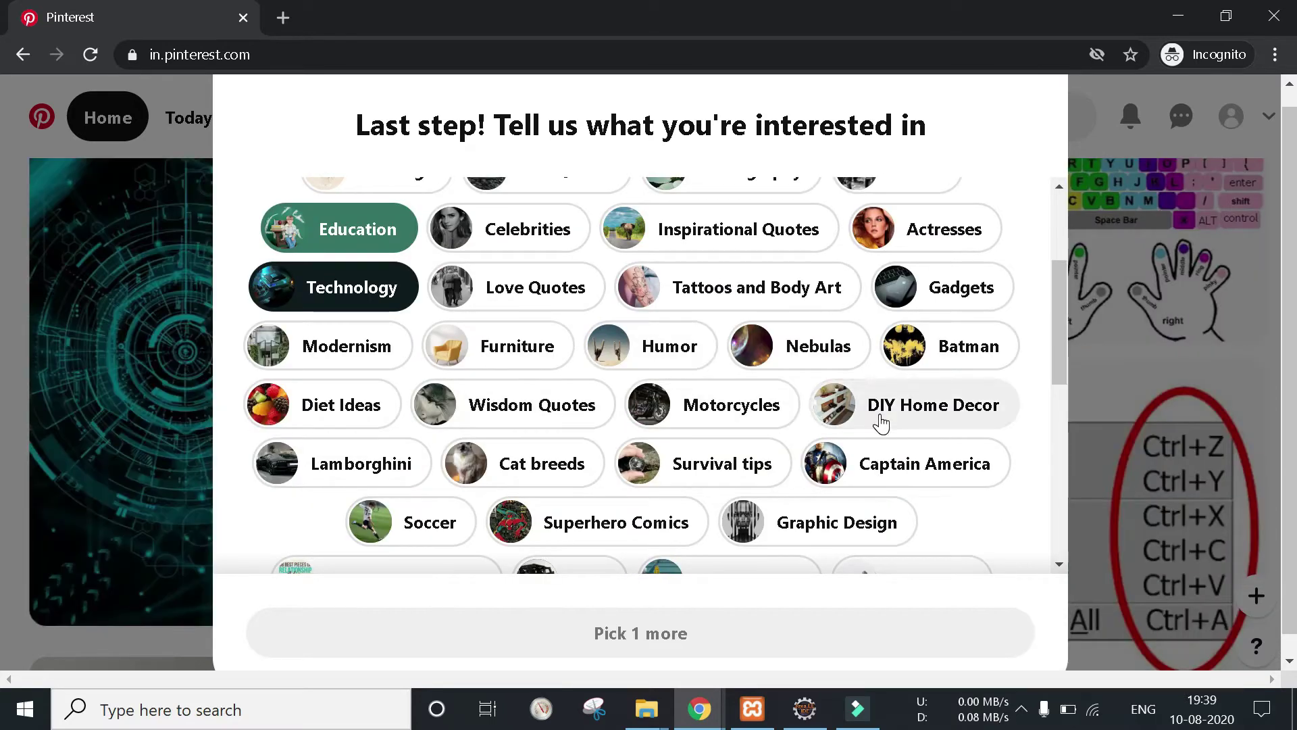
{"action": "scroll", "coordinate": [882, 423], "scroll_direction": "down", "scroll_amount": 2}
{"action": "scroll", "coordinate": [567, 473], "scroll_direction": "down", "scroll_amount": 3}
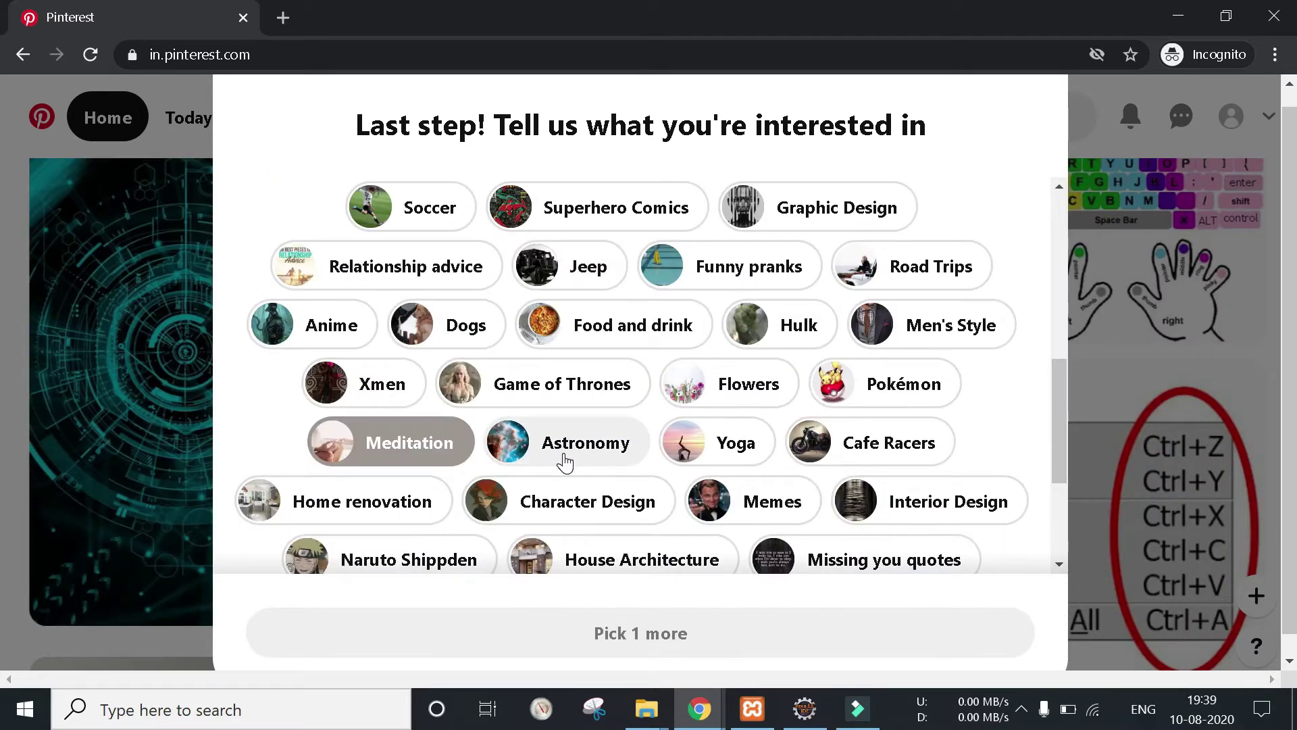
{"action": "scroll", "coordinate": [565, 463], "scroll_direction": "down", "scroll_amount": 3}
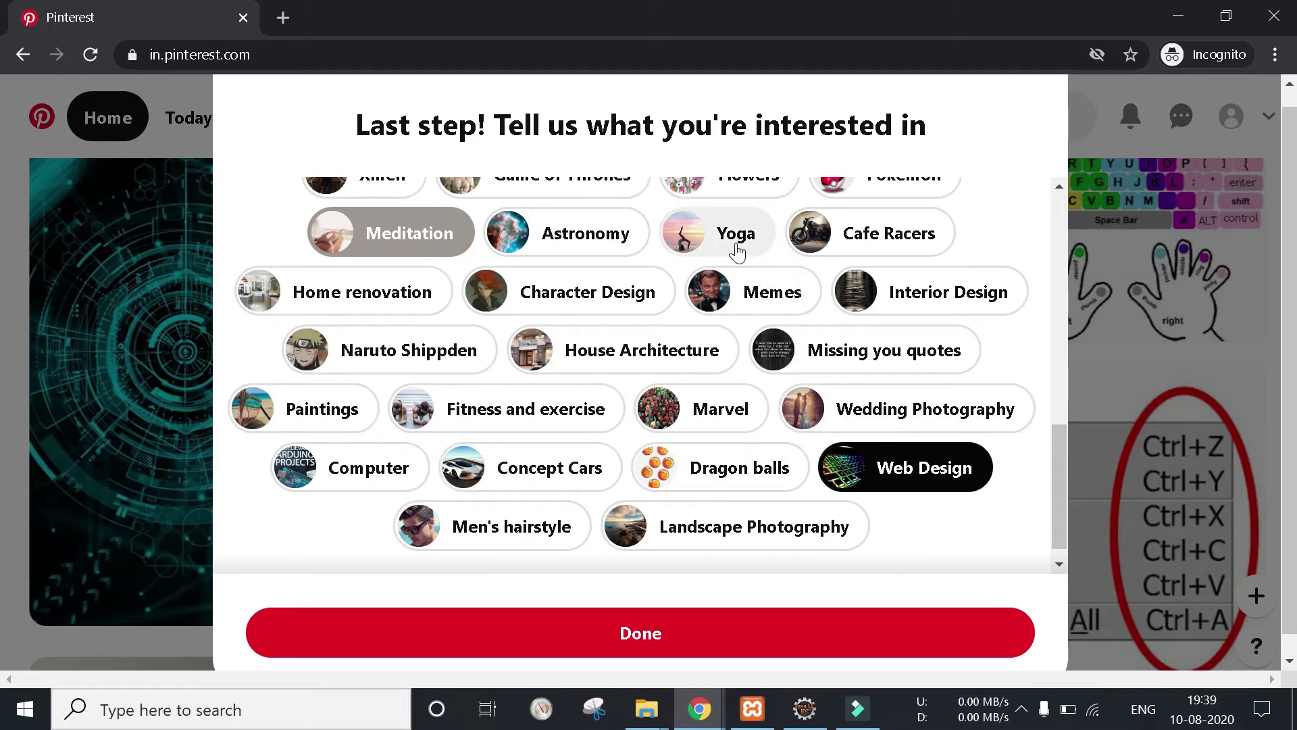
{"action": "left_click", "coordinate": [608, 640]}
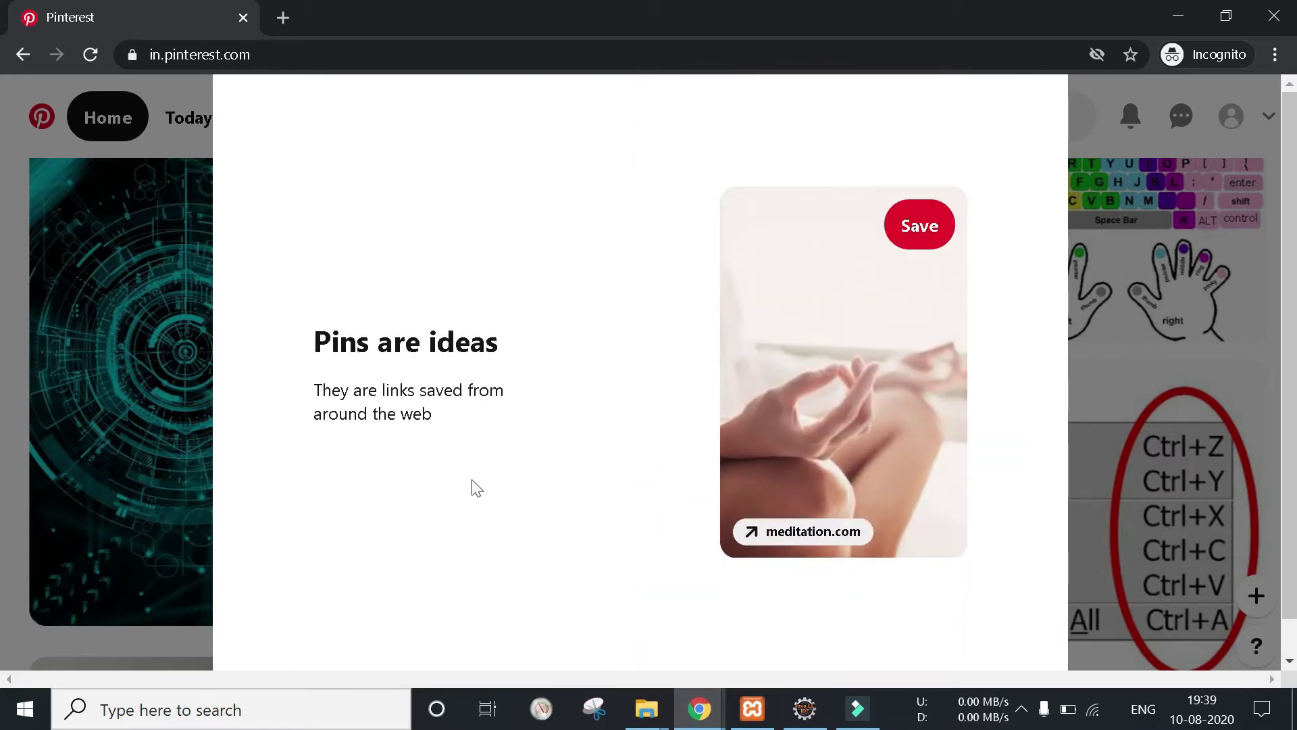
{"action": "scroll", "coordinate": [572, 501], "scroll_direction": "down", "scroll_amount": 1}
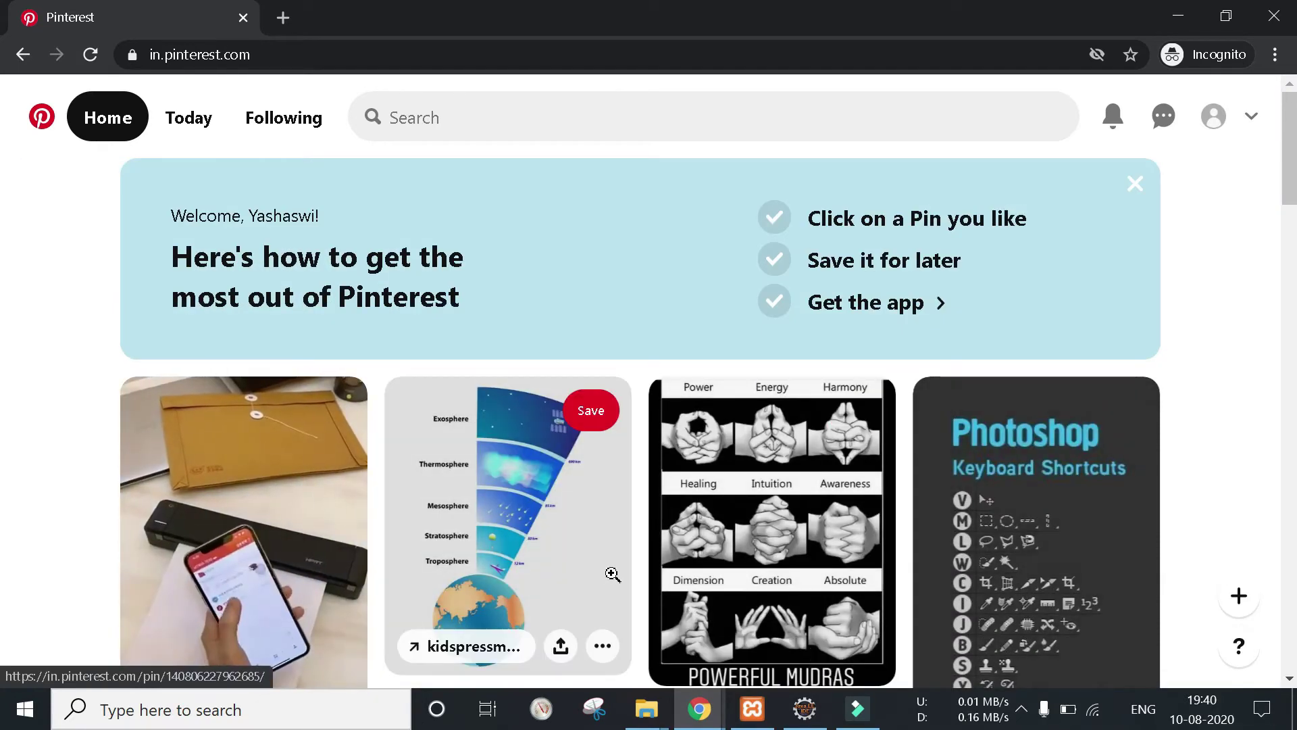
- Look through the home feed, the Today page and the suggested accounts for the Following feed, returning to the home feed
{"action": "scroll", "coordinate": [613, 573], "scroll_direction": "down", "scroll_amount": 20}
{"action": "scroll", "coordinate": [638, 565], "scroll_direction": "up", "scroll_amount": 10}
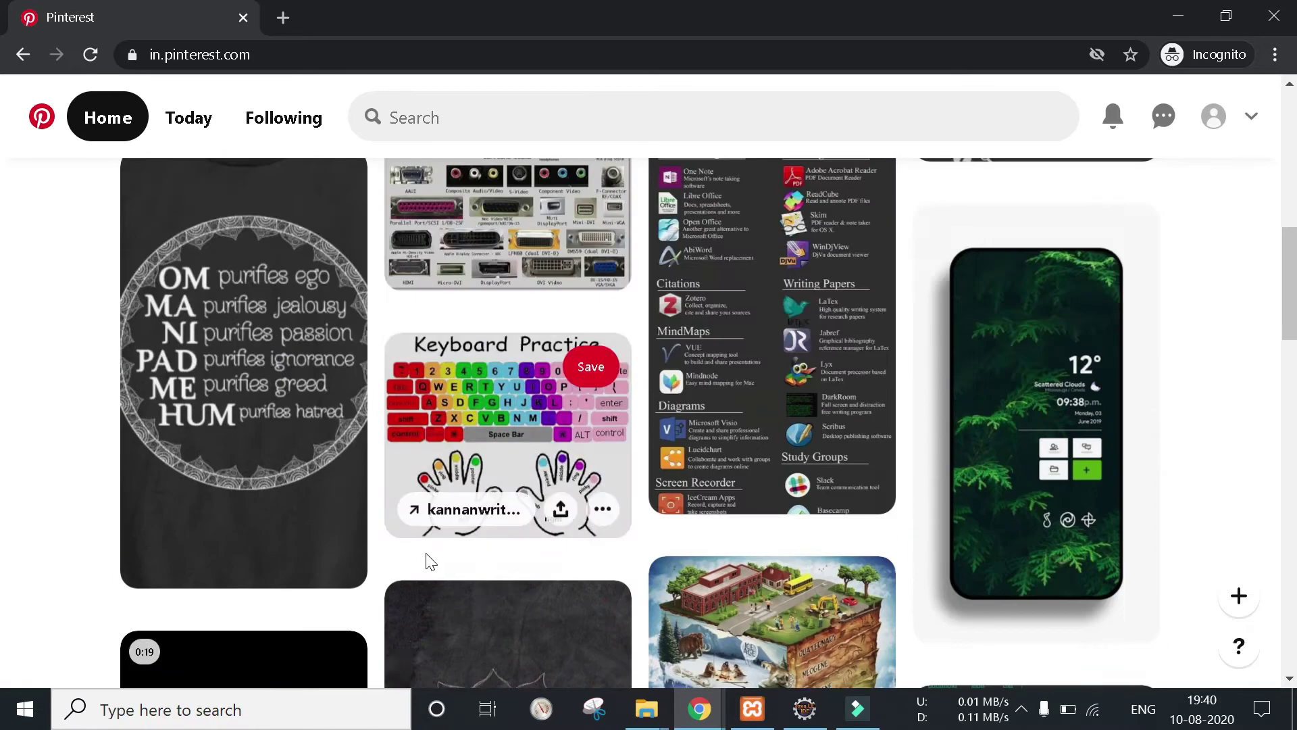
{"action": "scroll", "coordinate": [430, 562], "scroll_direction": "up", "scroll_amount": 10}
{"action": "left_click", "coordinate": [185, 116]}
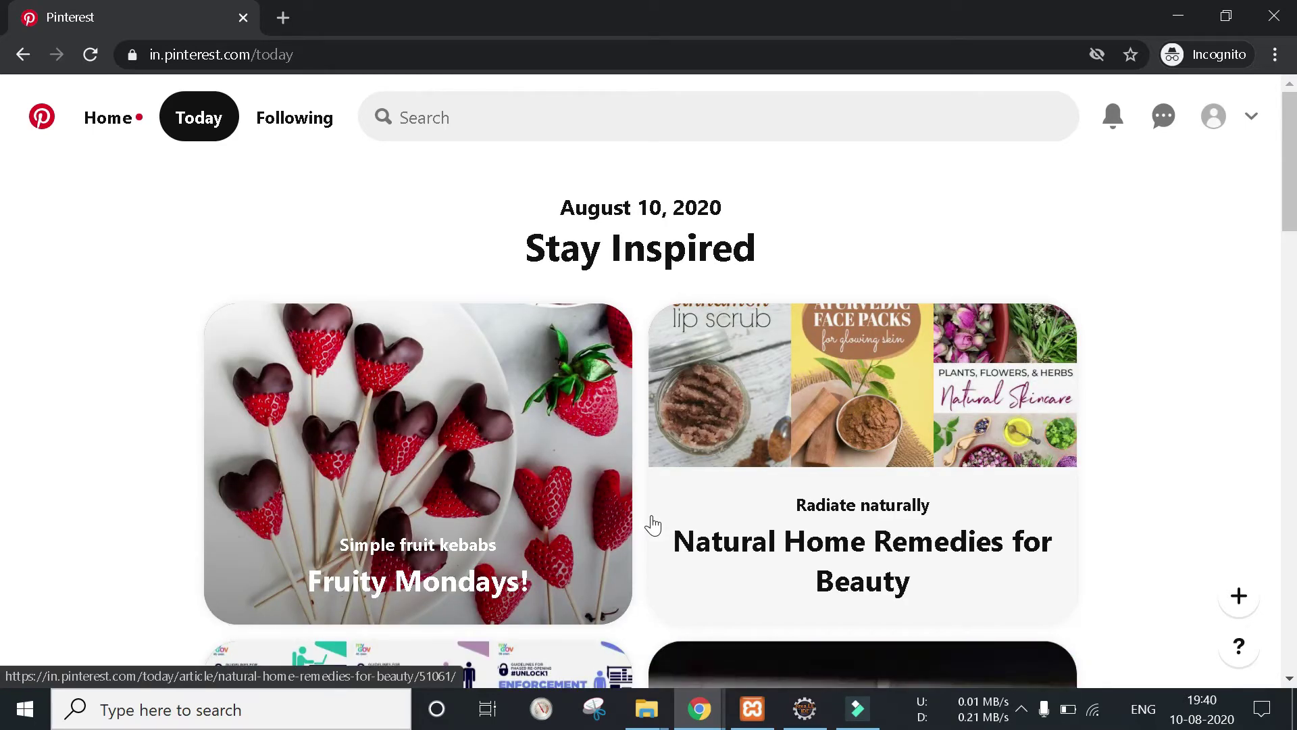
{"action": "left_click", "coordinate": [276, 129]}
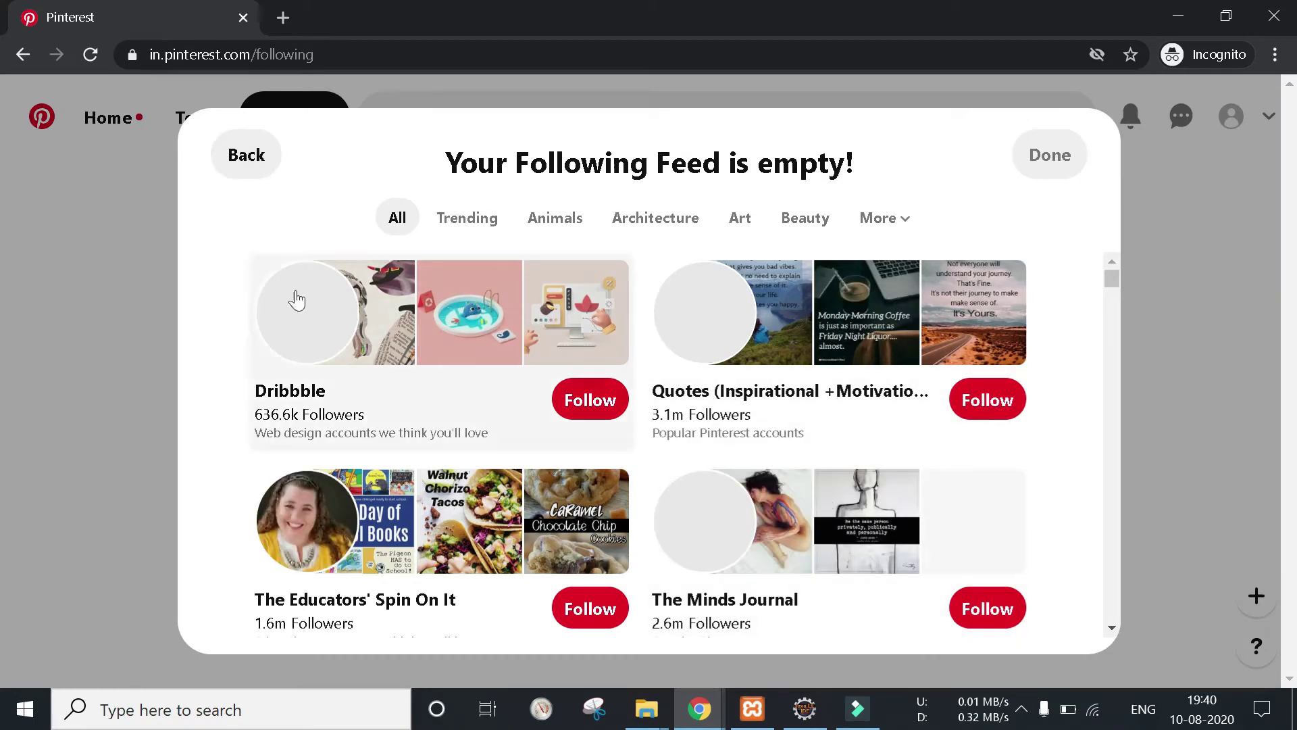
{"action": "left_click", "coordinate": [244, 169]}
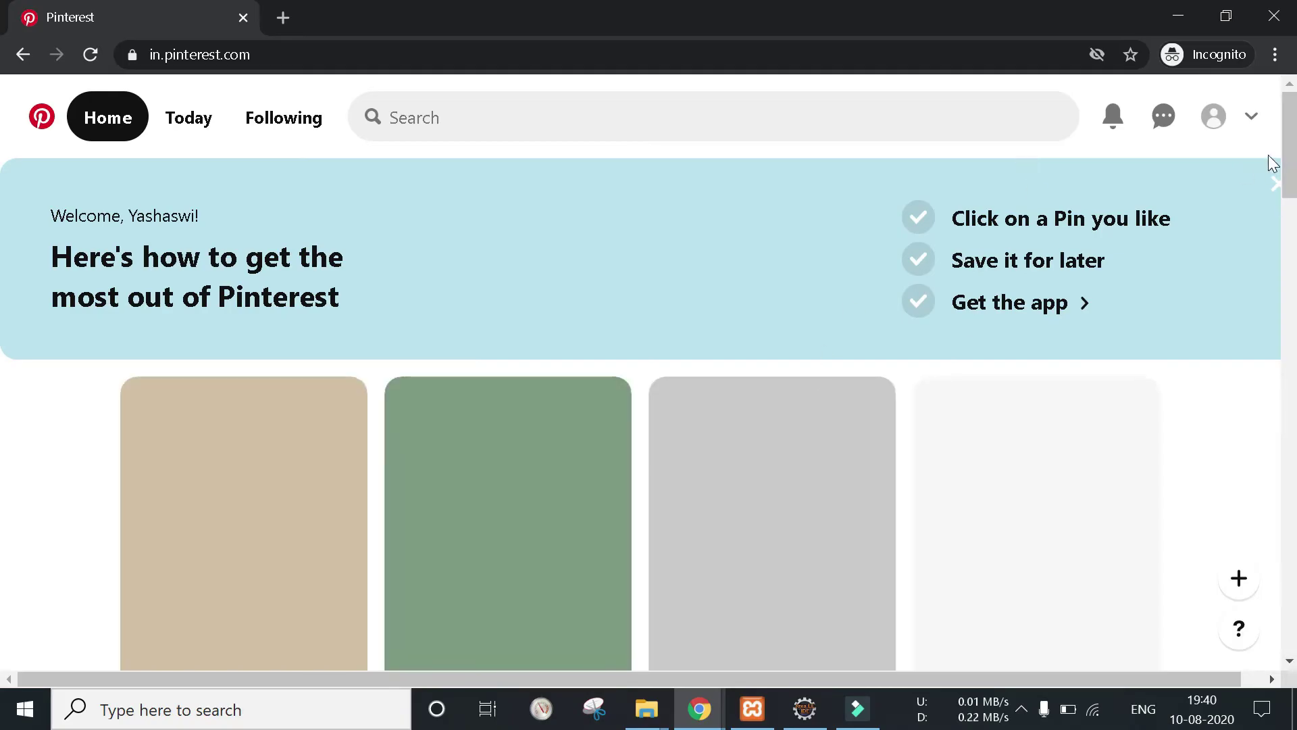
- View the login form for adding another account and close it without entering anything
{"action": "left_click", "coordinate": [1251, 121]}
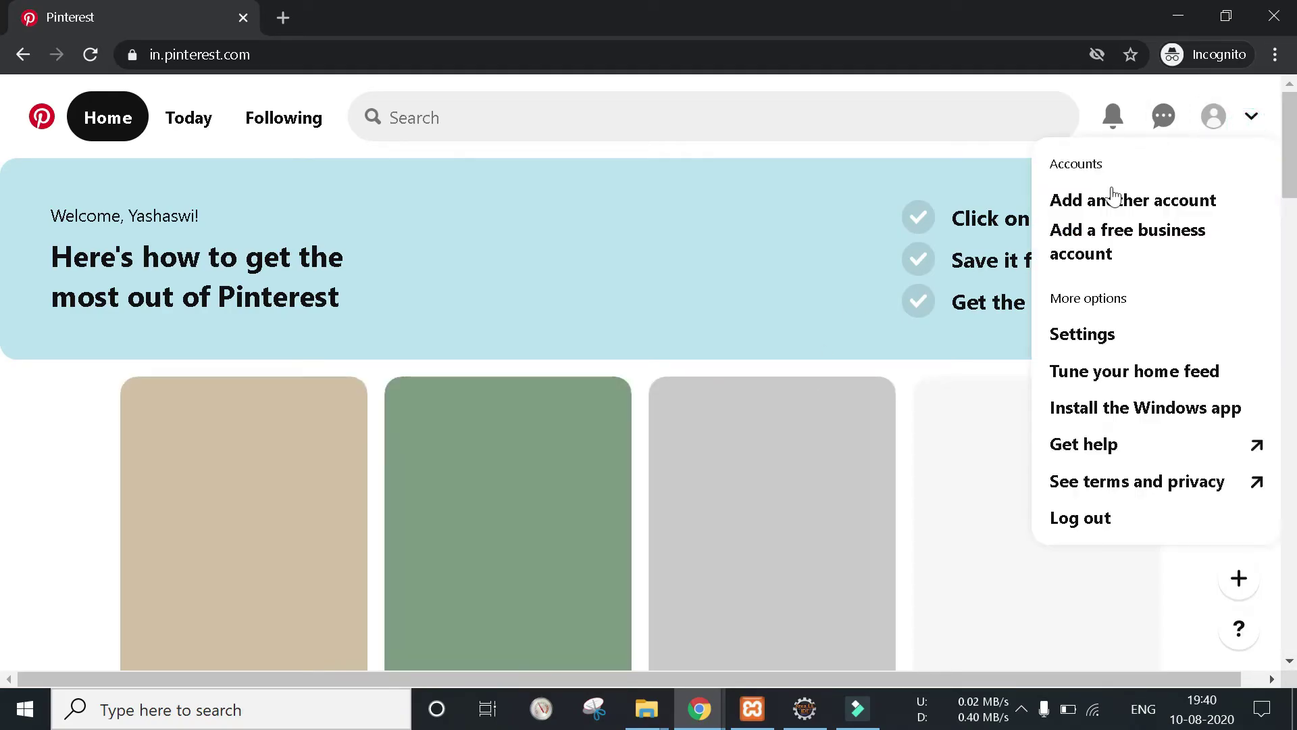
{"action": "left_click", "coordinate": [1111, 203]}
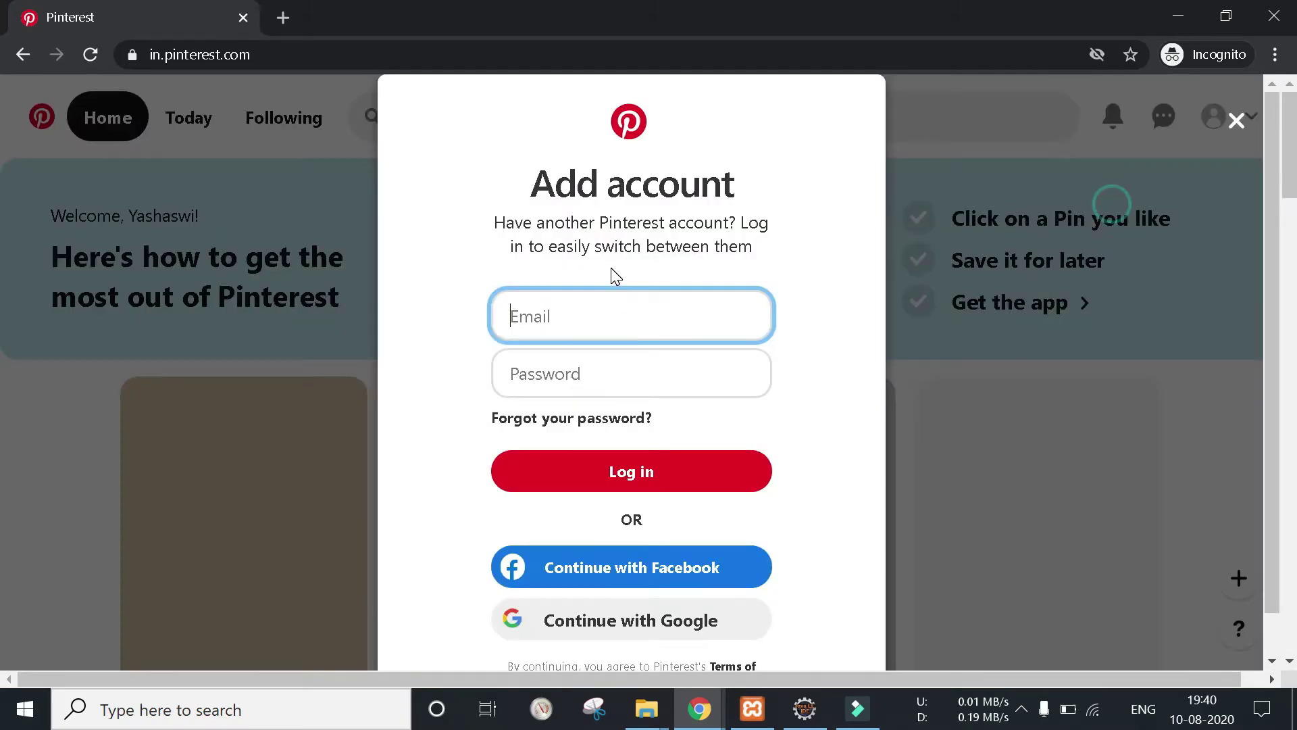
{"action": "left_click", "coordinate": [1236, 120]}
- Open the profile settings and upload the image ASU - VERITCAL as the profile photo
{"action": "left_click", "coordinate": [1247, 125]}
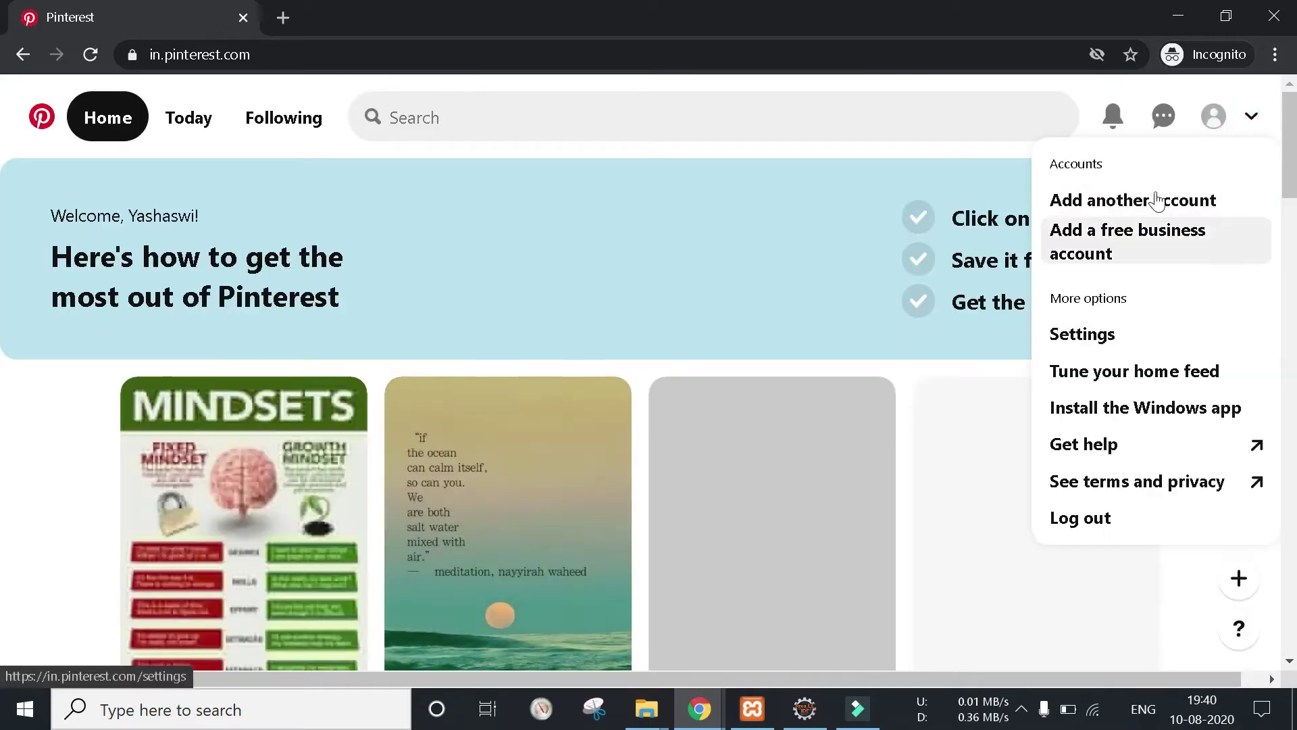
{"action": "left_click", "coordinate": [1081, 336]}
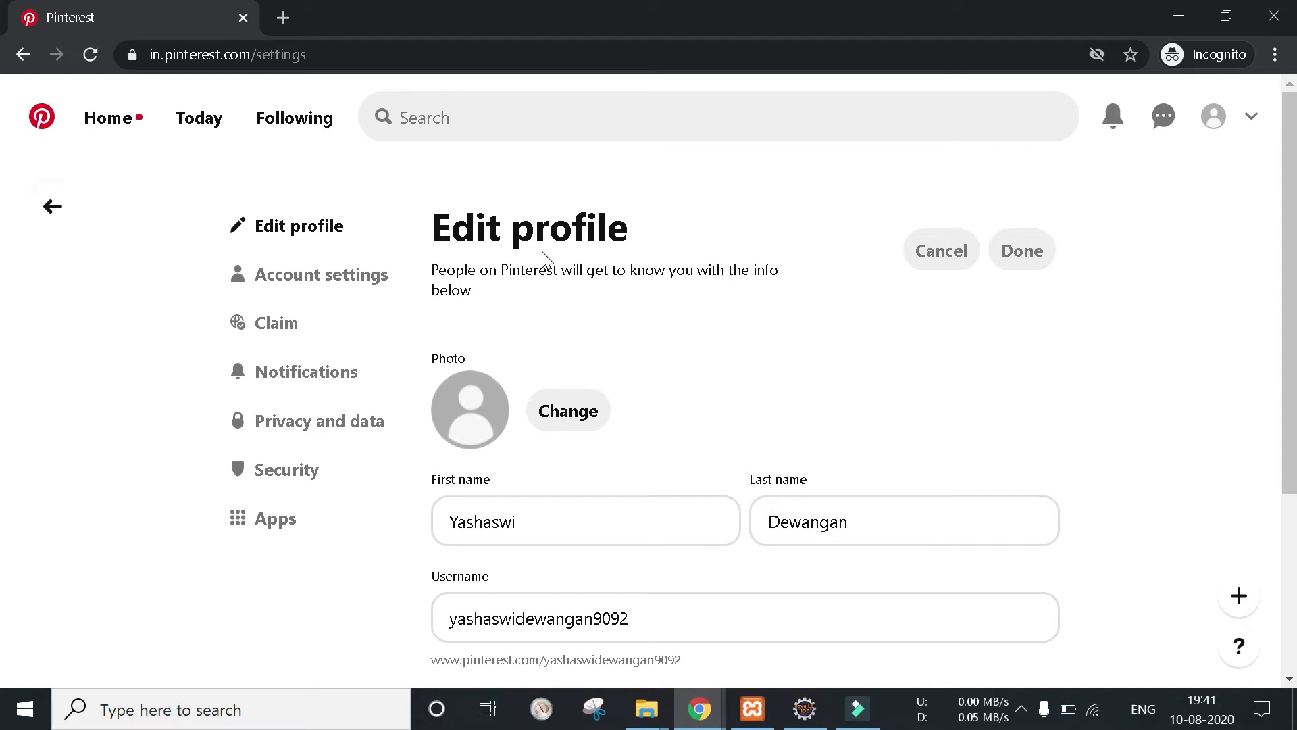
{"action": "scroll", "coordinate": [623, 354], "scroll_direction": "down", "scroll_amount": 3}
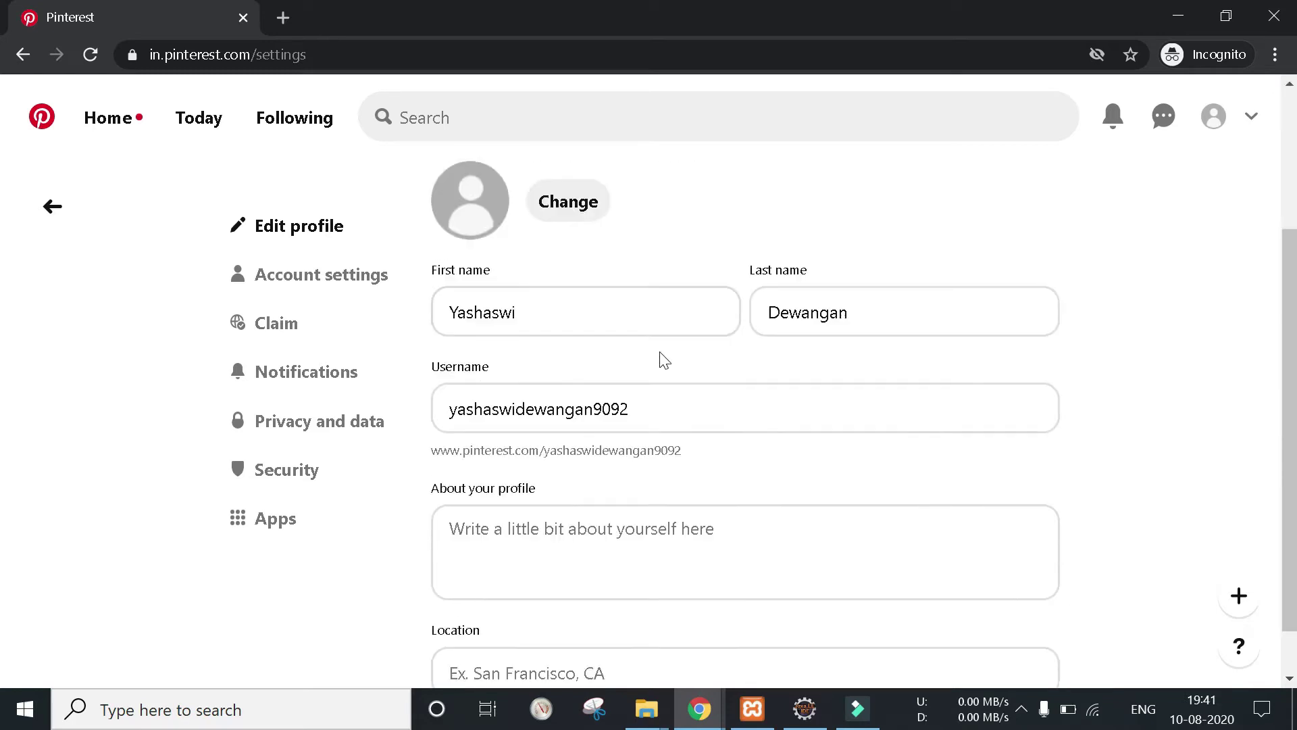
{"action": "left_click", "coordinate": [553, 211]}
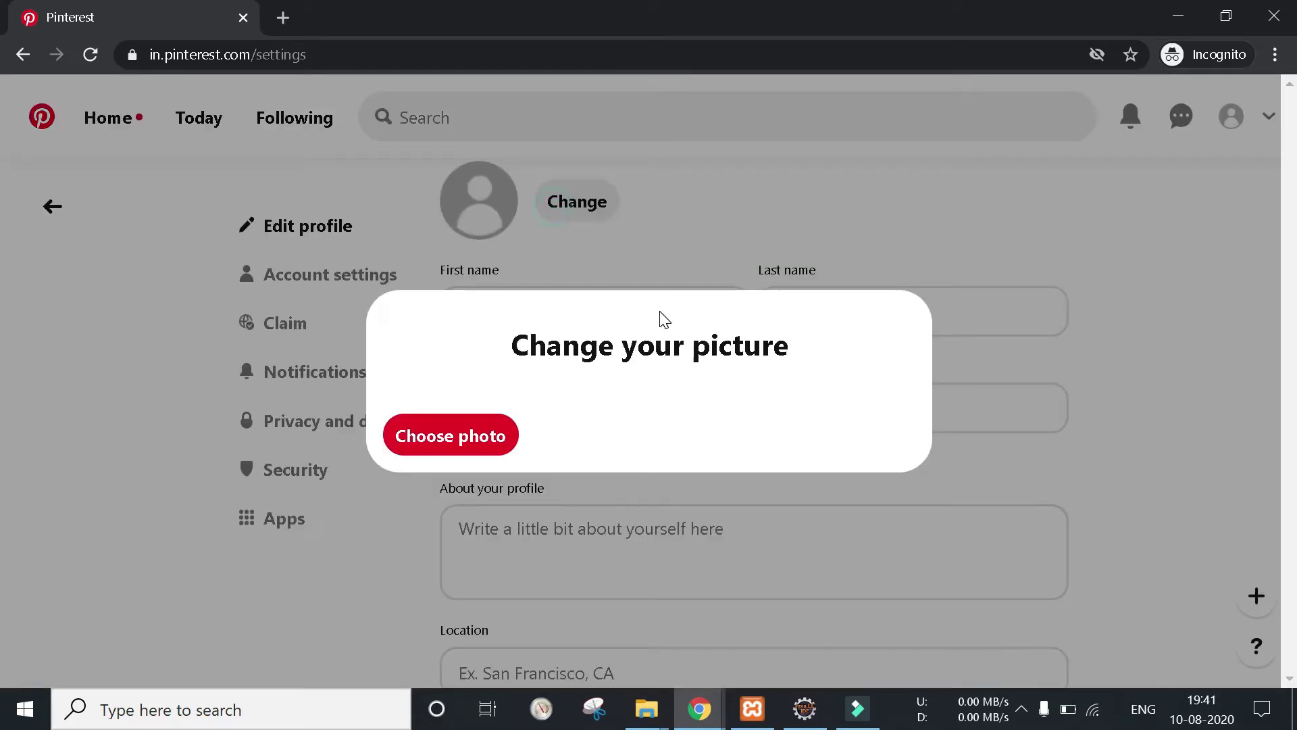
{"action": "left_click", "coordinate": [475, 441]}
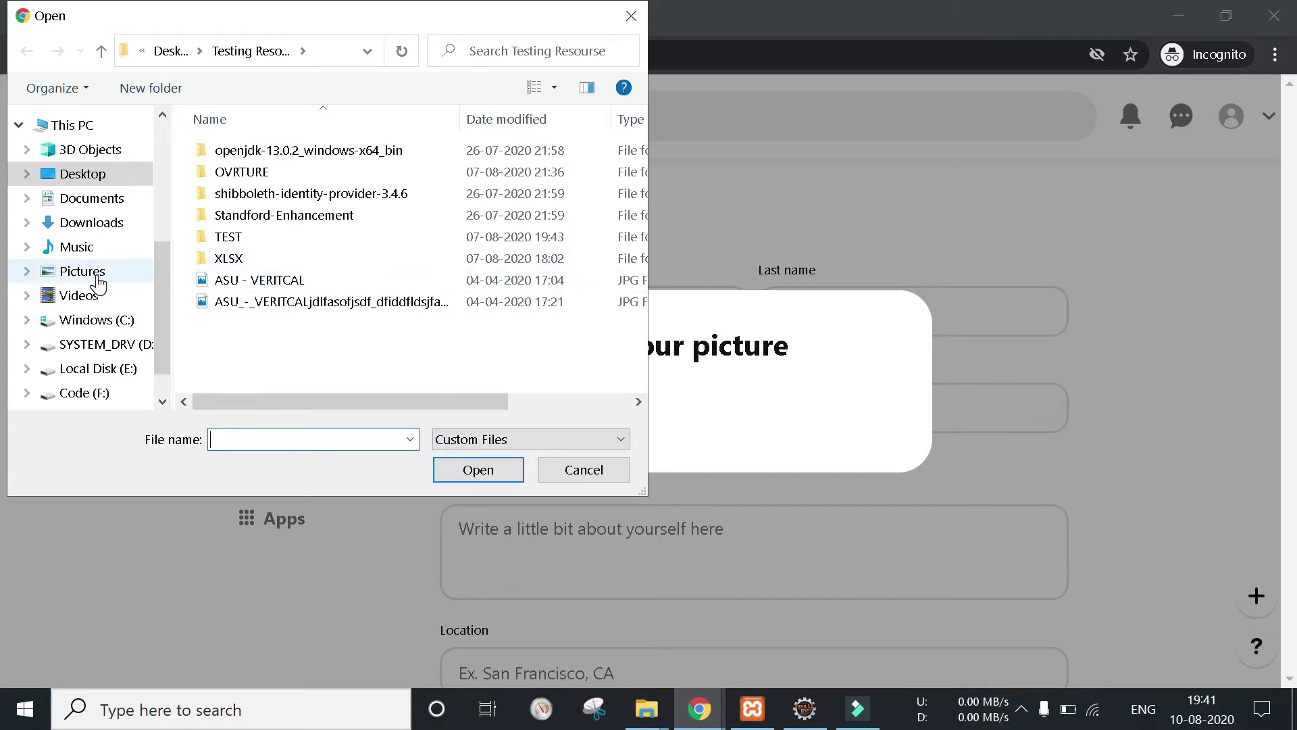
{"action": "left_click", "coordinate": [284, 280]}
{"action": "left_click", "coordinate": [473, 469]}
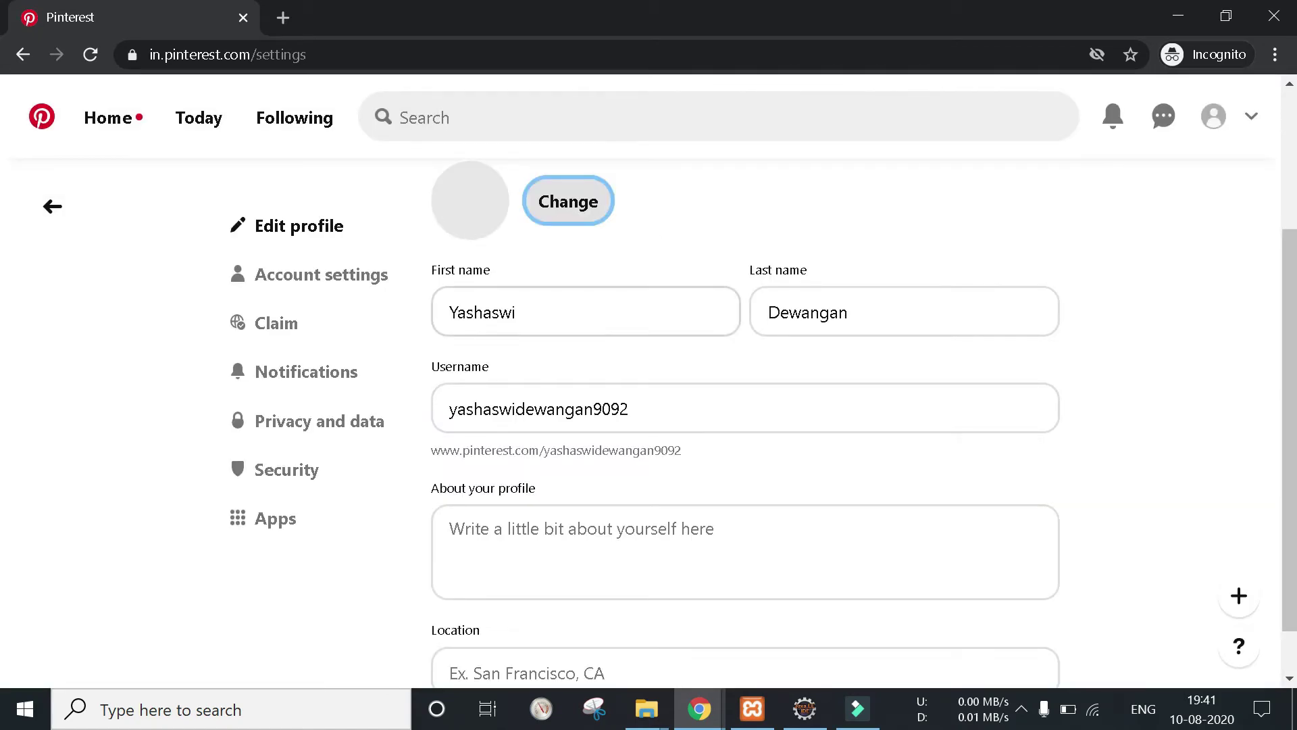
- Replace the first name and last name in the profile form with a different name
{"action": "left_click_drag", "start_coordinate": [565, 311], "coordinate": [483, 312]}
{"action": "key", "text": "BackSpace"}
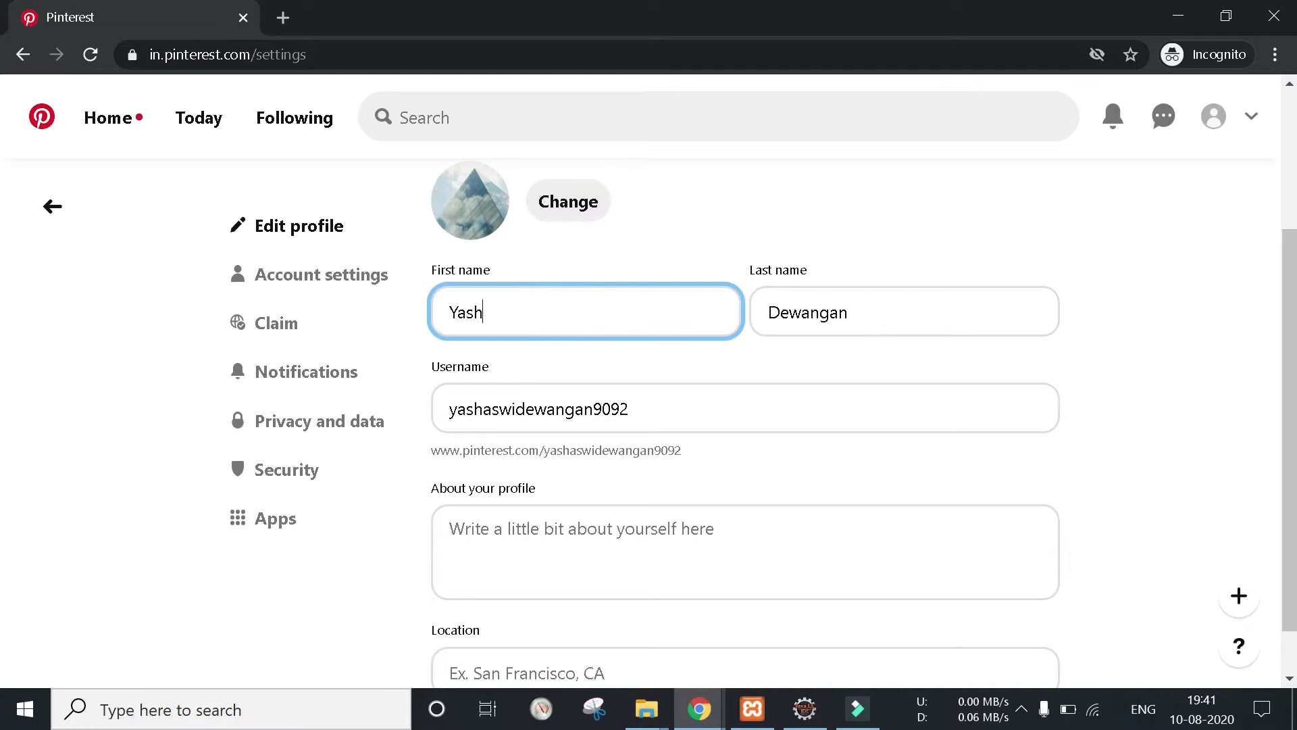
{"action": "double_click", "coordinate": [835, 314]}
{"action": "double_click", "coordinate": [508, 315]}
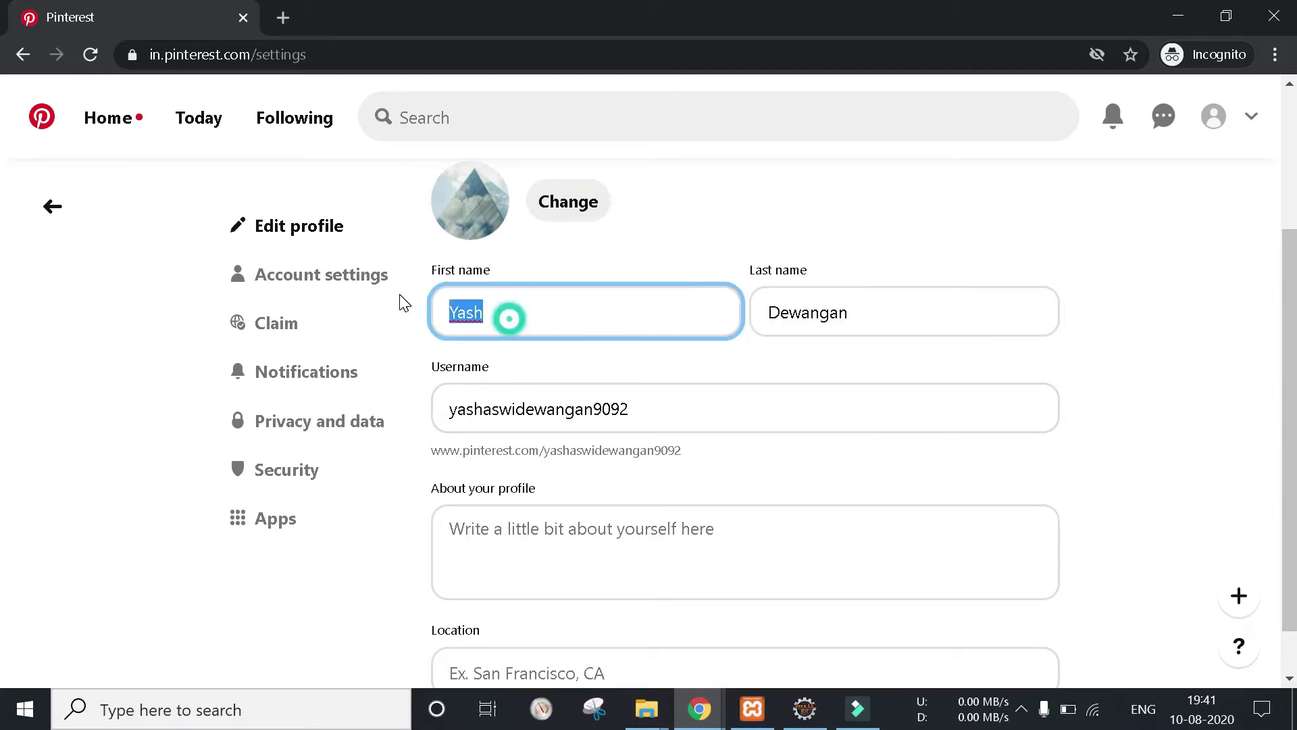
{"action": "key", "text": "BackSpace"}
{"action": "type", "text": "Jja"}
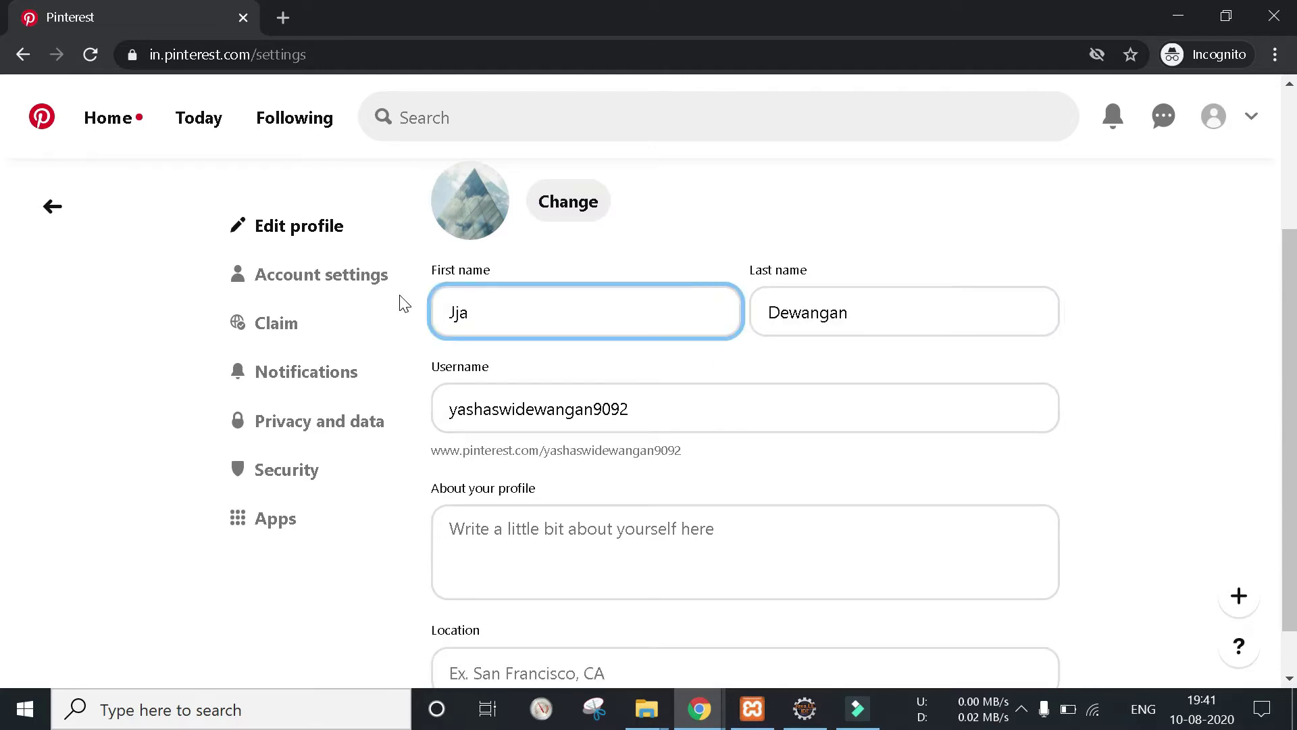
{"action": "type", "text": "ck"}
{"action": "double_click", "coordinate": [880, 299]}
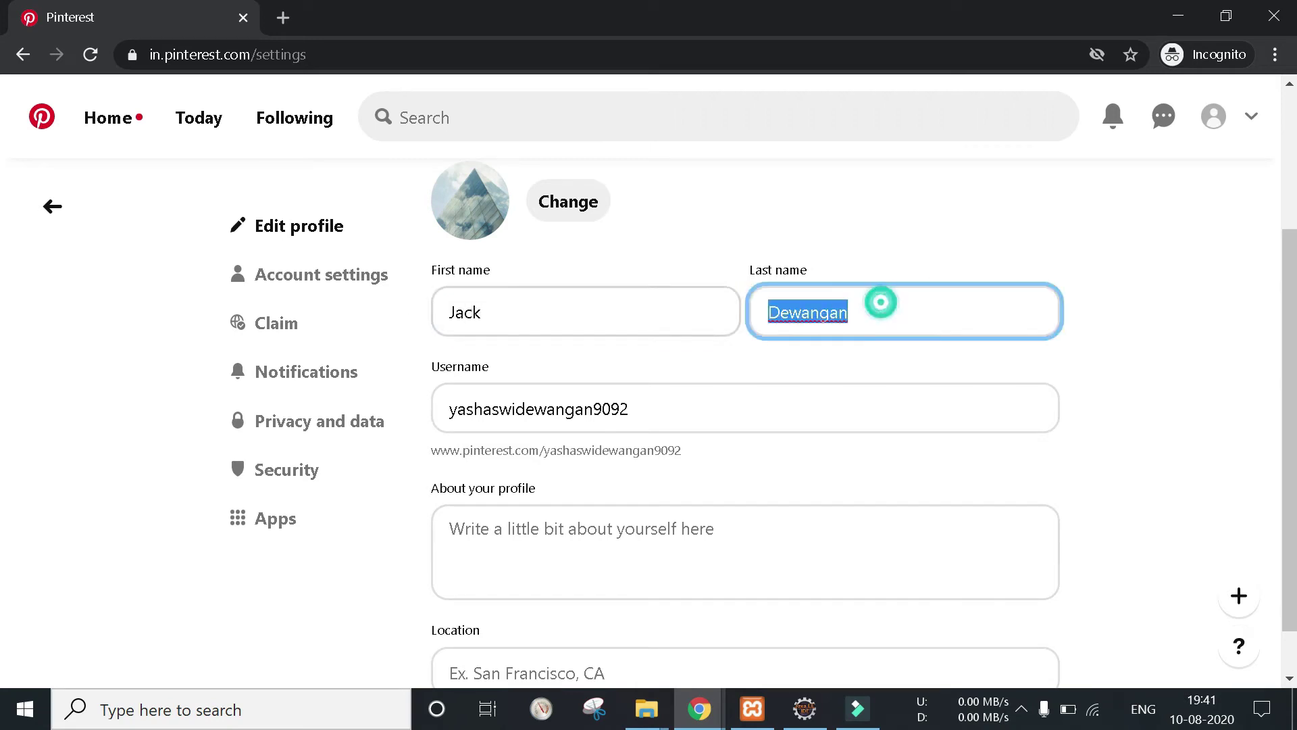
{"action": "type", "text": "Ma"}
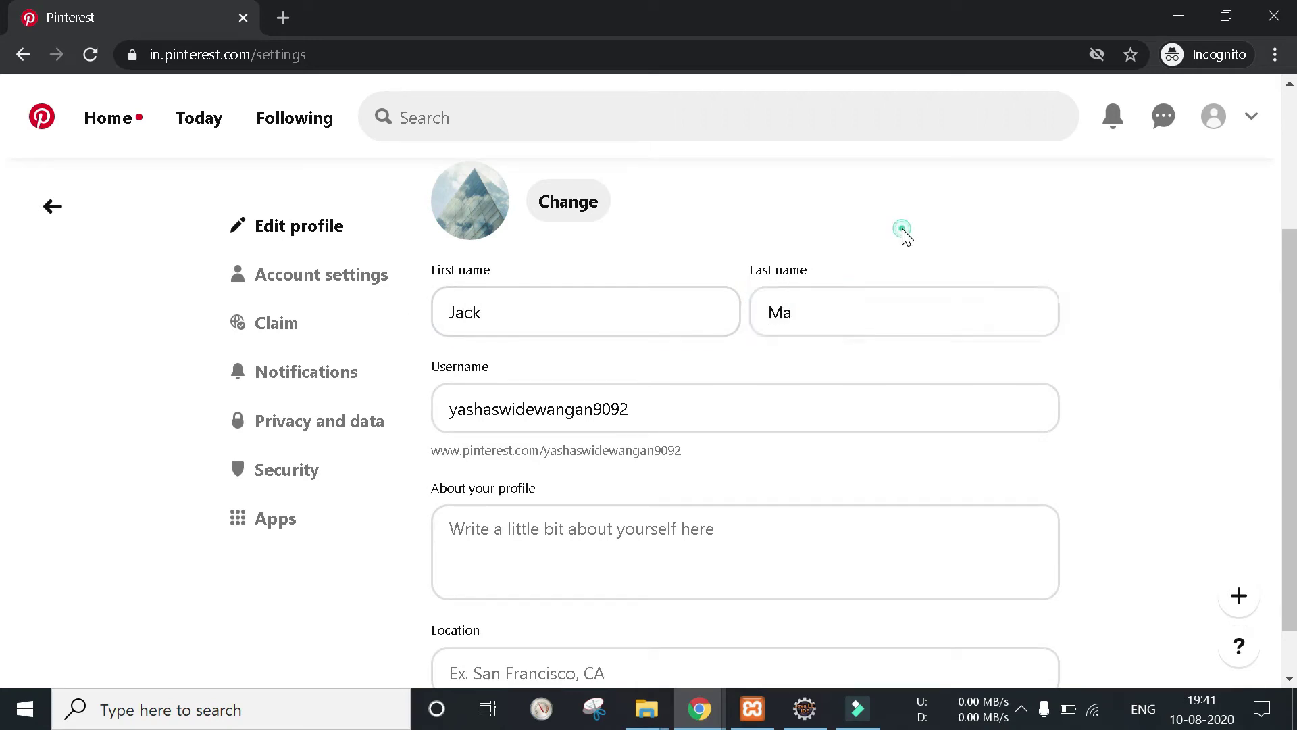
- Go through the username, About your profile and Location fields of the profile form without changing them
{"action": "left_click", "coordinate": [683, 407]}
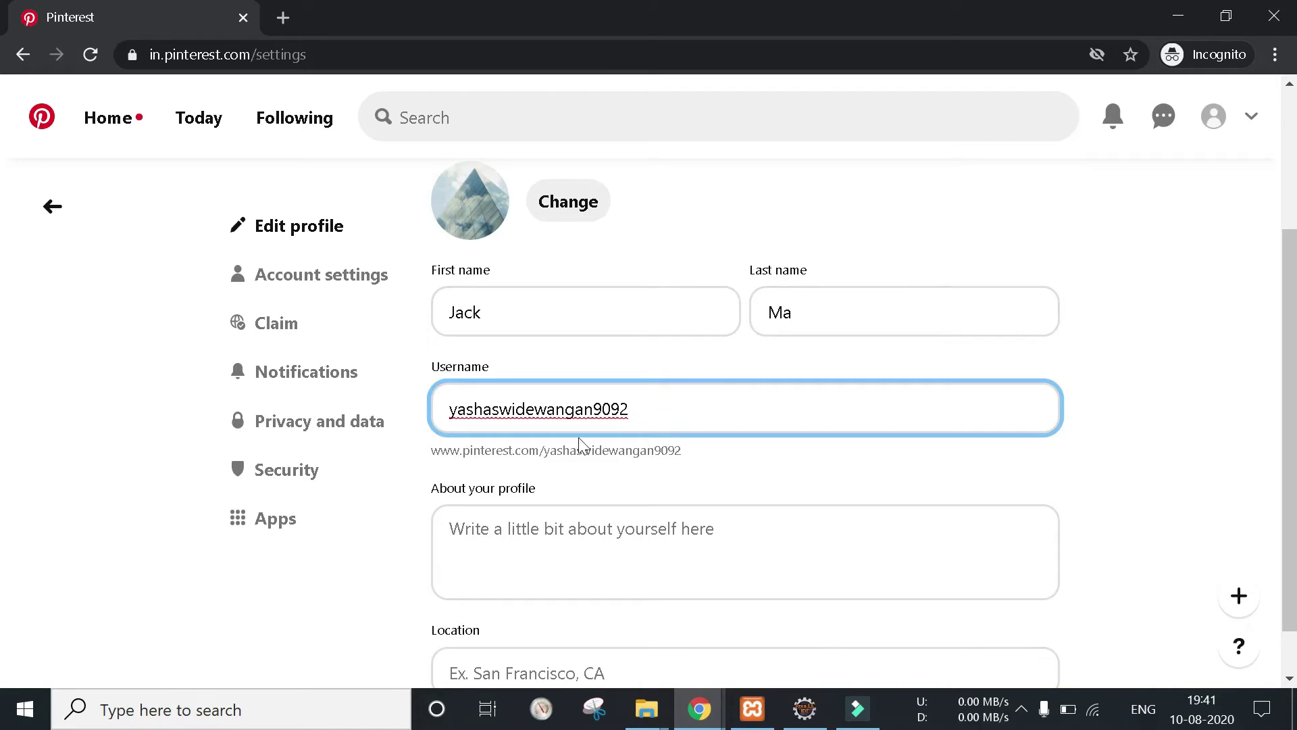
{"action": "double_click", "coordinate": [650, 412]}
{"action": "left_click", "coordinate": [788, 373]}
{"action": "scroll", "coordinate": [757, 406], "scroll_direction": "down", "scroll_amount": 1}
{"action": "left_click", "coordinate": [751, 407]}
{"action": "left_click", "coordinate": [586, 498]}
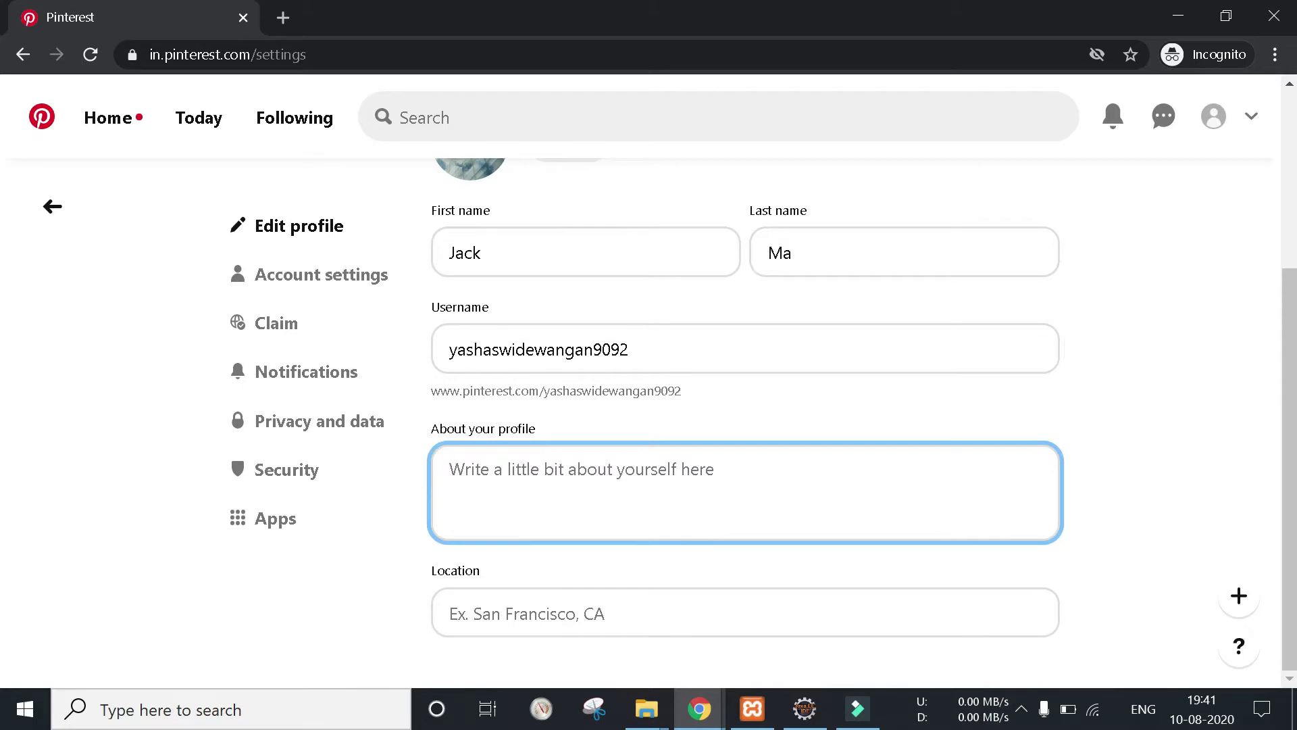
{"action": "left_click_drag", "start_coordinate": [438, 428], "coordinate": [575, 434]}
{"action": "left_click", "coordinate": [501, 503]}
{"action": "left_click", "coordinate": [527, 605]}
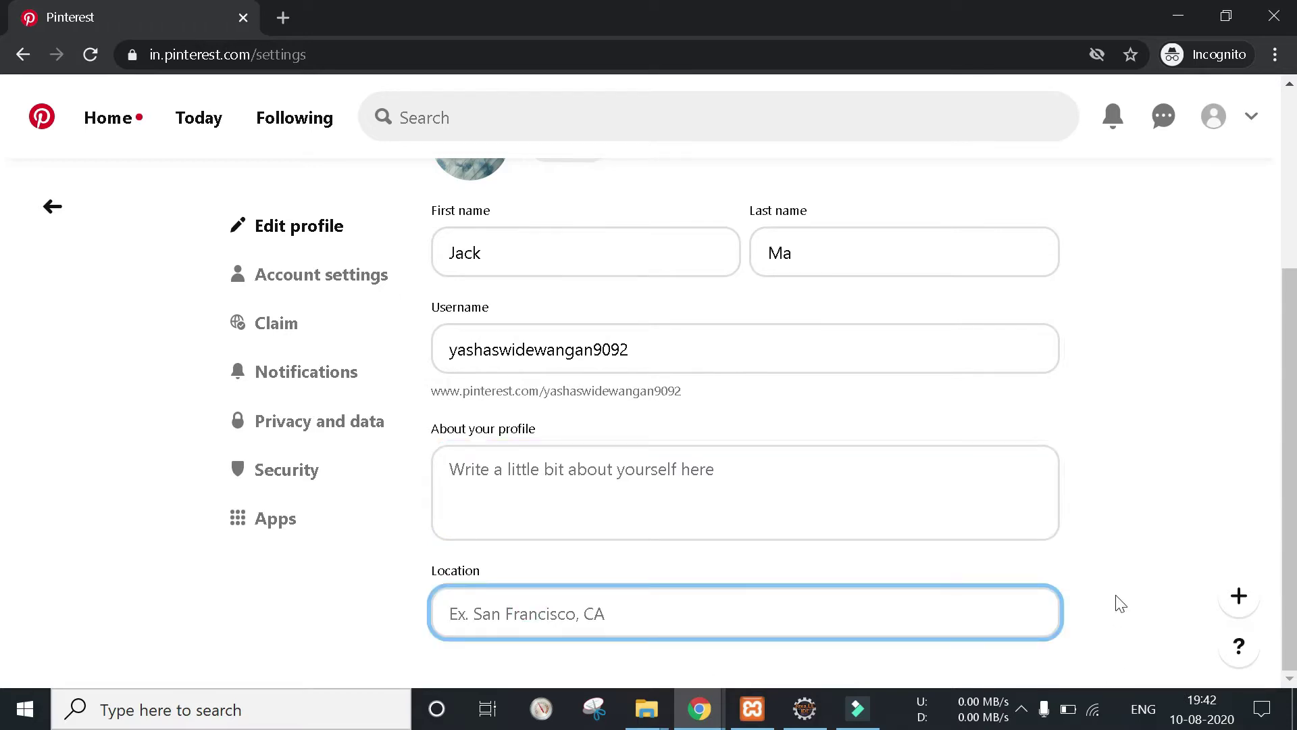
- Examine the basic information in the account settings and the password change form, cancelling that form
{"action": "left_click", "coordinate": [338, 274]}
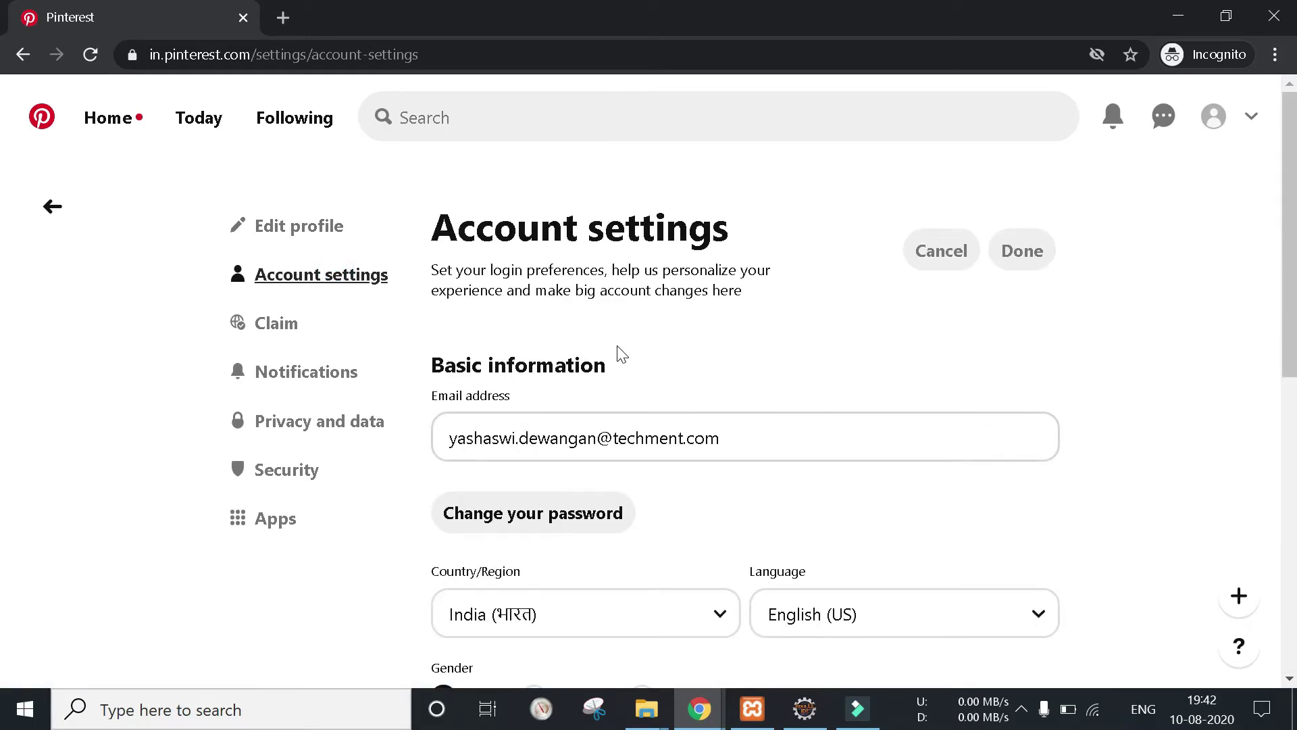
{"action": "scroll", "coordinate": [622, 355], "scroll_direction": "down", "scroll_amount": 3}
{"action": "scroll", "coordinate": [578, 310], "scroll_direction": "up", "scroll_amount": 1}
{"action": "left_click_drag", "start_coordinate": [443, 260], "coordinate": [555, 261]}
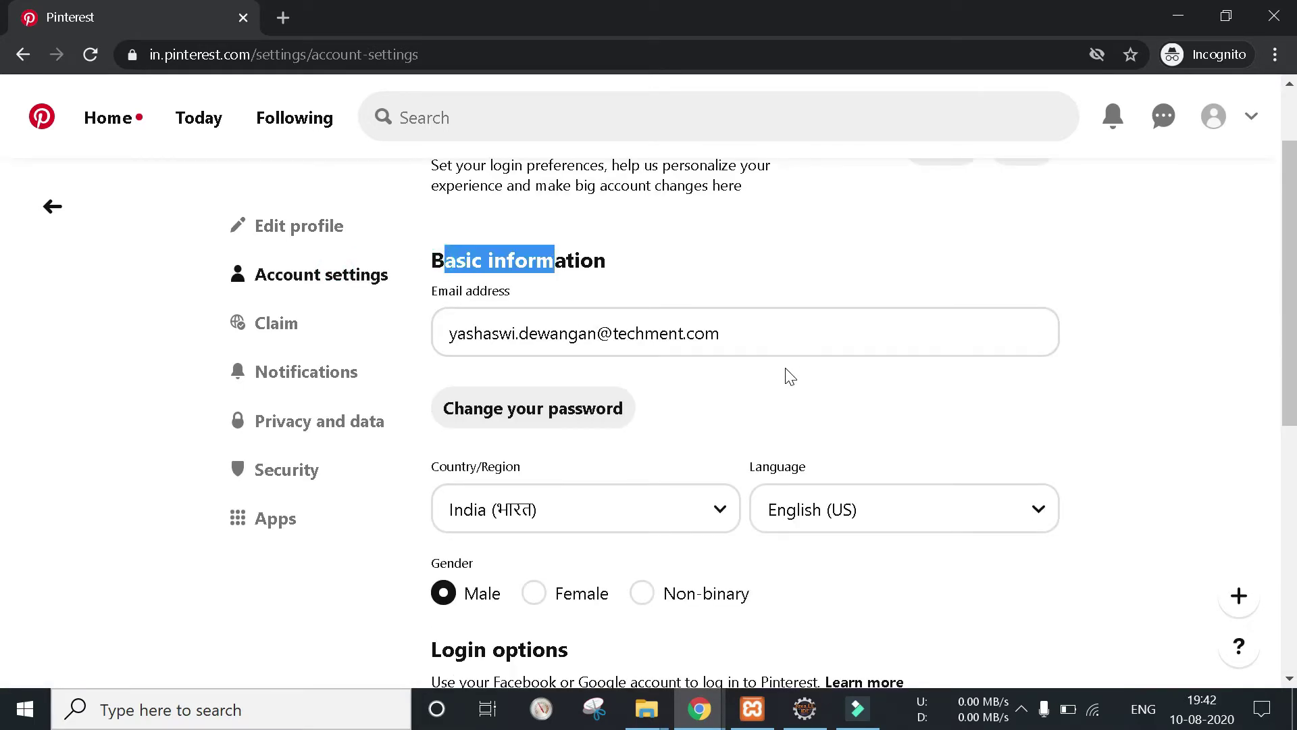
{"action": "scroll", "coordinate": [789, 376], "scroll_direction": "down", "scroll_amount": 3}
{"action": "left_click", "coordinate": [524, 214]}
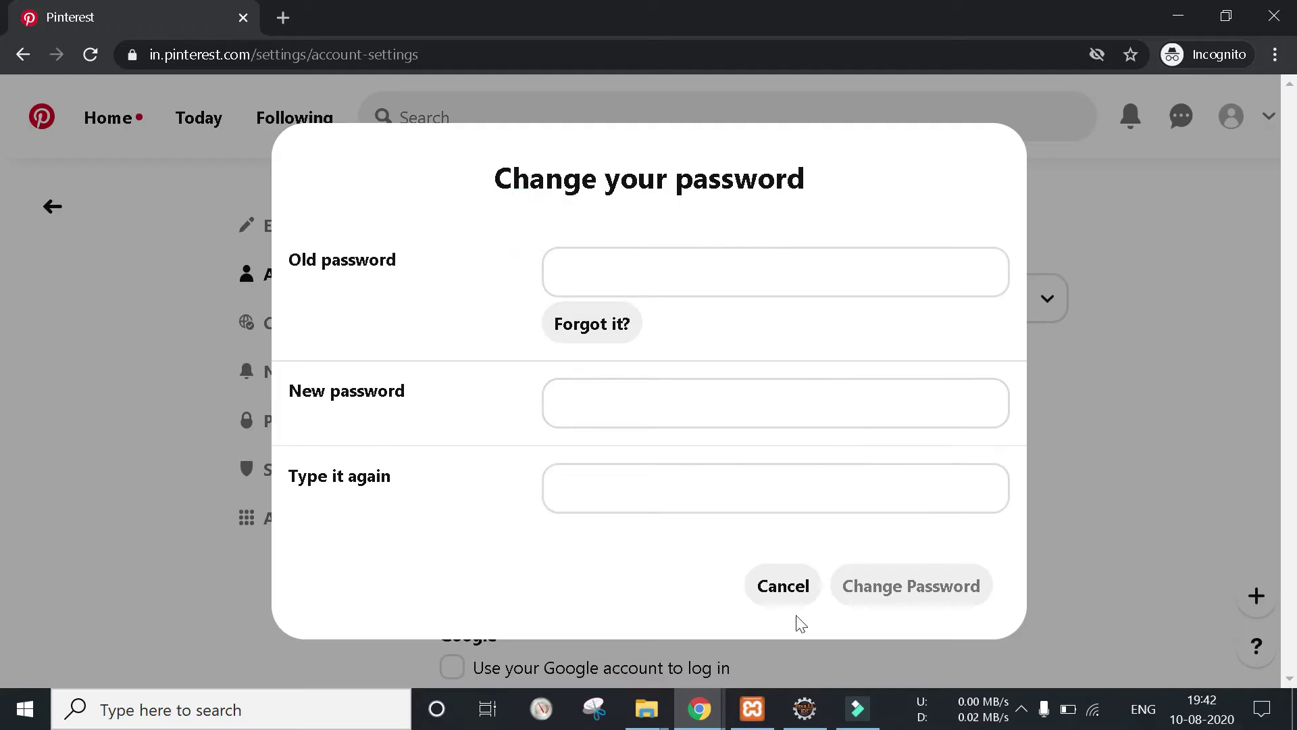
{"action": "left_click", "coordinate": [781, 588]}
- Check the country and language choices, the gender and login options, and the account changes offered in the account settings
{"action": "left_click", "coordinate": [694, 297]}
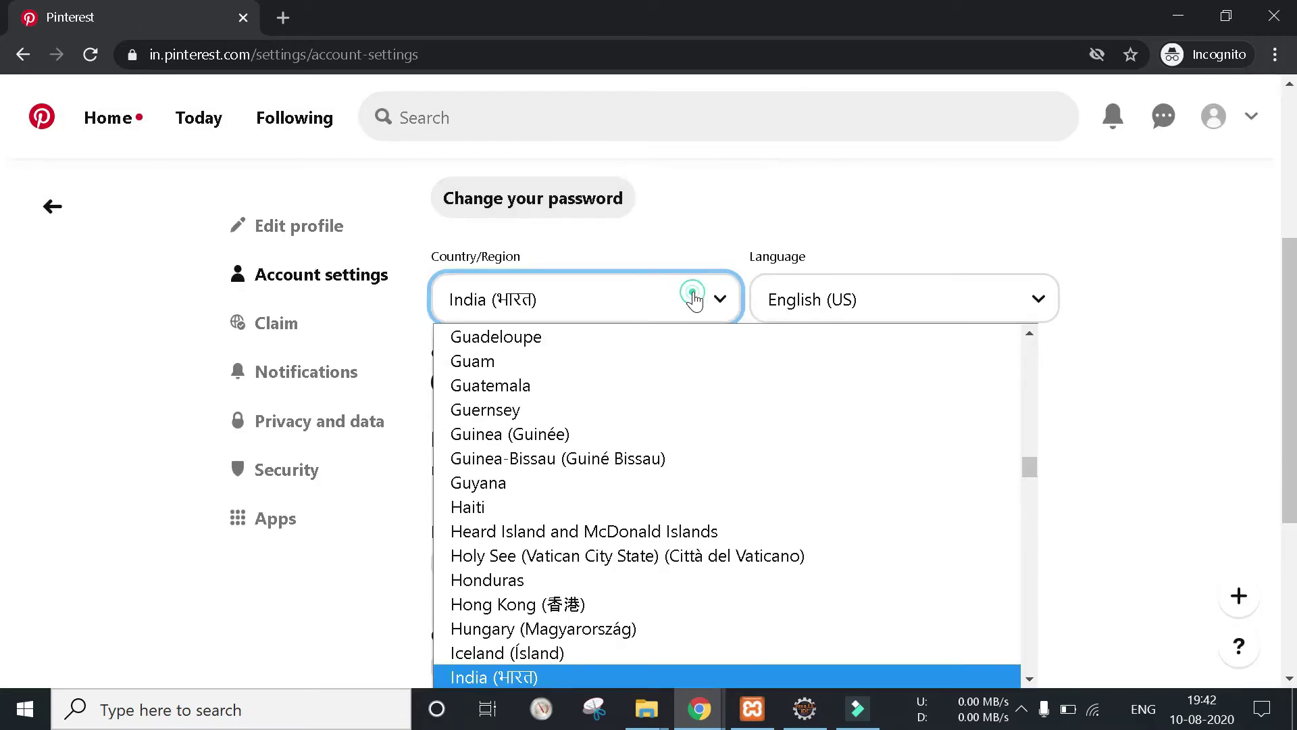
{"action": "left_click", "coordinate": [892, 198]}
{"action": "left_click", "coordinate": [861, 308]}
{"action": "left_click", "coordinate": [1111, 315]}
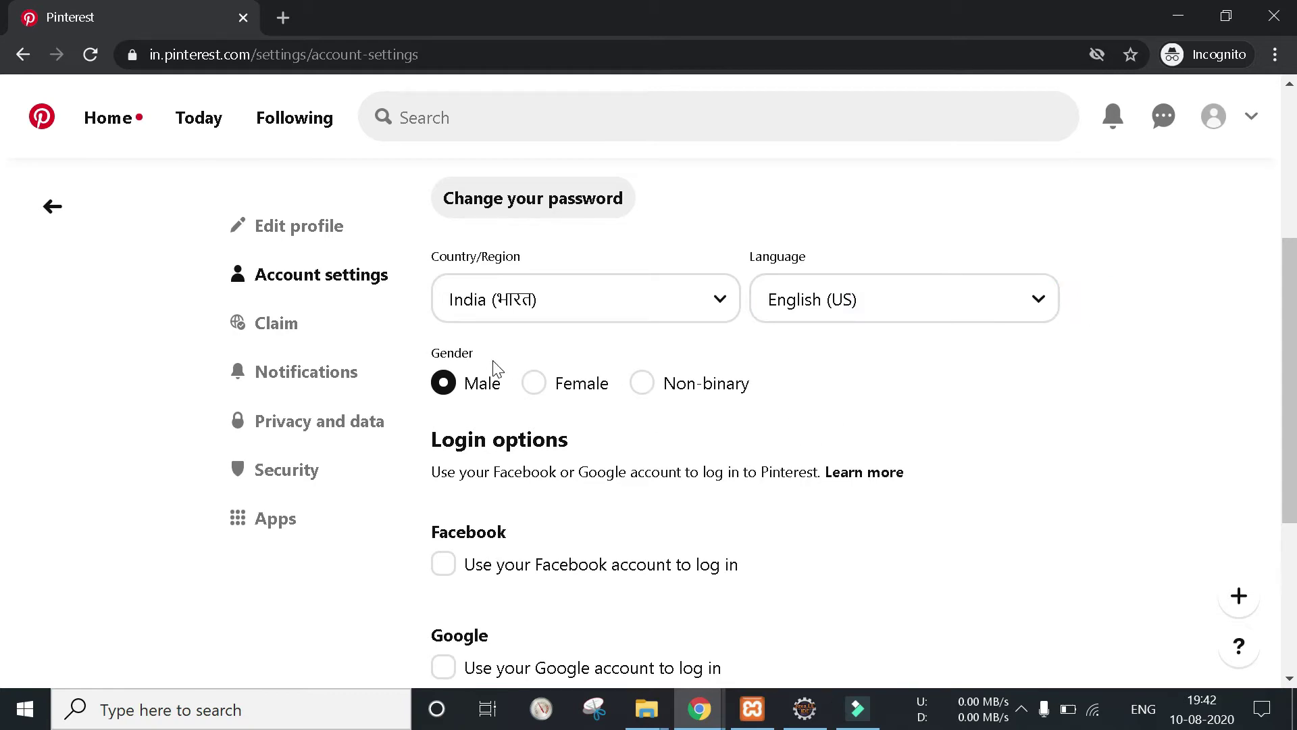
{"action": "scroll", "coordinate": [613, 431], "scroll_direction": "down", "scroll_amount": 3}
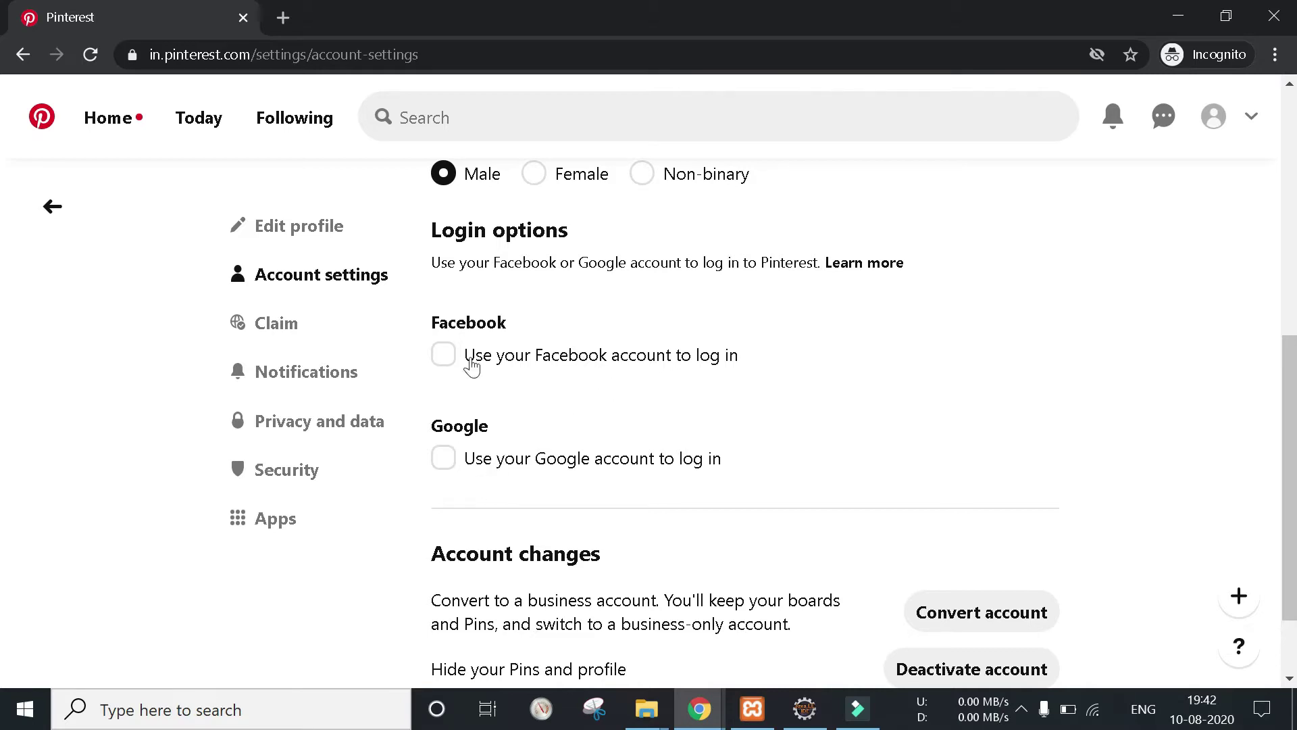
{"action": "scroll", "coordinate": [443, 471], "scroll_direction": "down", "scroll_amount": 2}
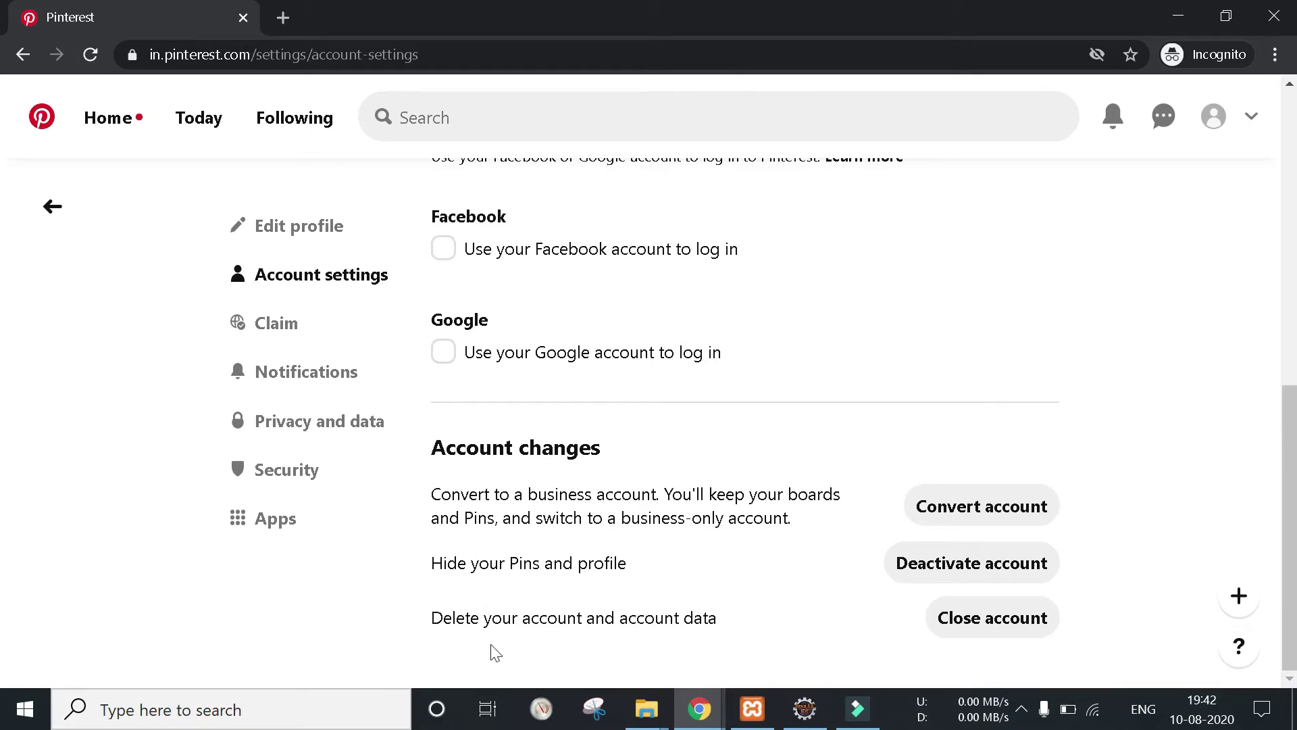
- Examine the Claim settings for a website and for Instagram, Etsy and YouTube accounts
{"action": "left_click", "coordinate": [281, 327]}
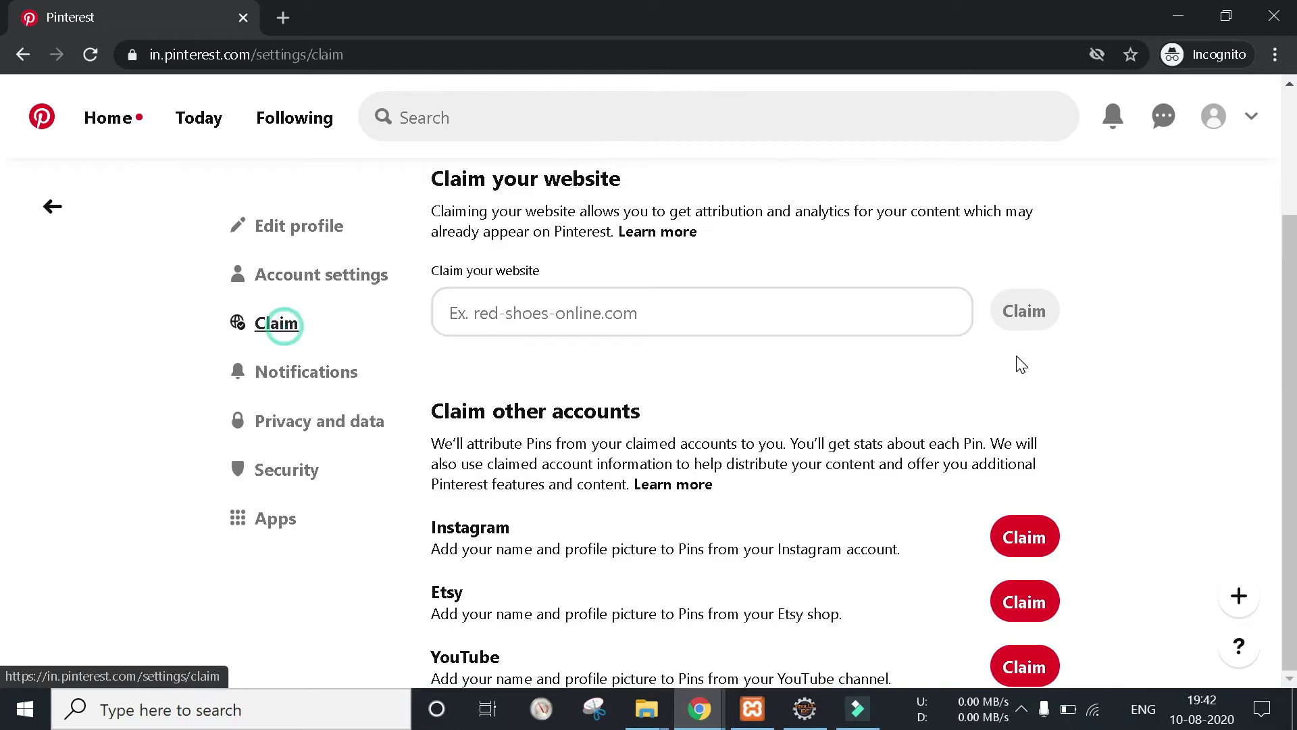
{"action": "scroll", "coordinate": [985, 383], "scroll_direction": "up", "scroll_amount": 3}
{"action": "left_click", "coordinate": [539, 485]}
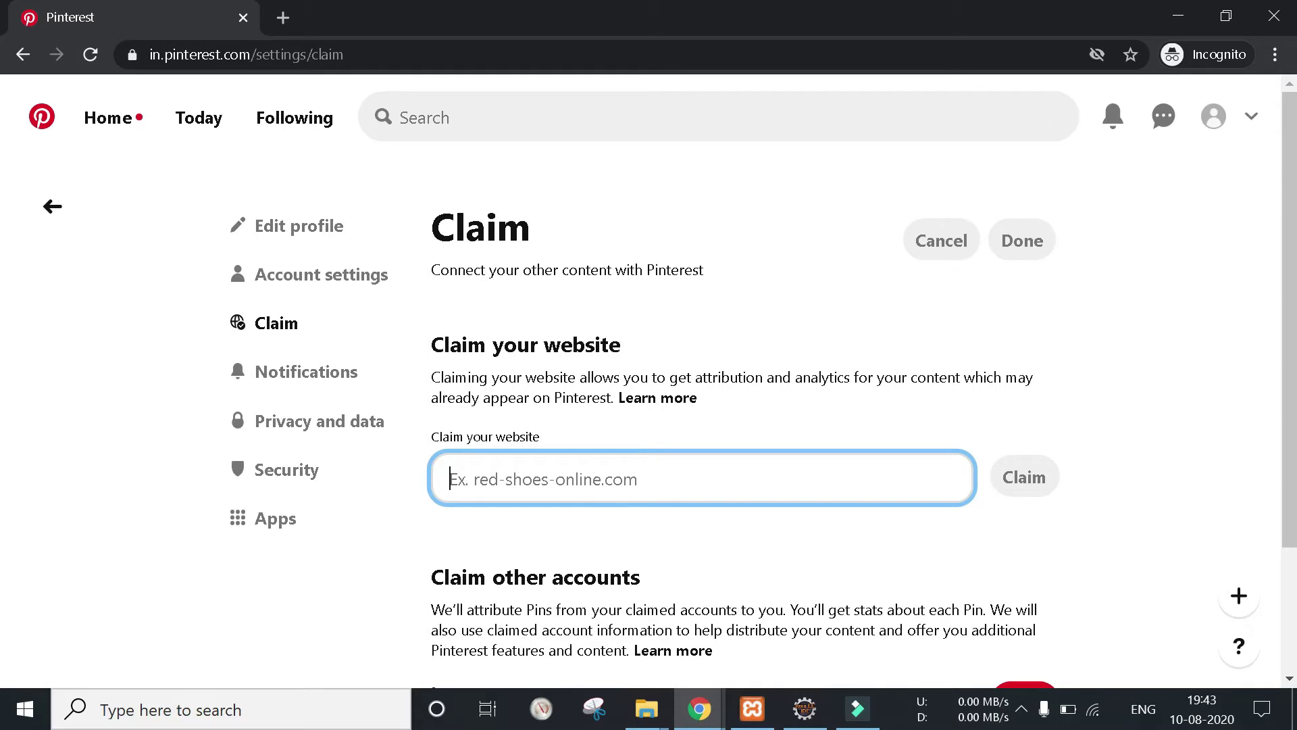
{"action": "scroll", "coordinate": [573, 503], "scroll_direction": "down", "scroll_amount": 2}
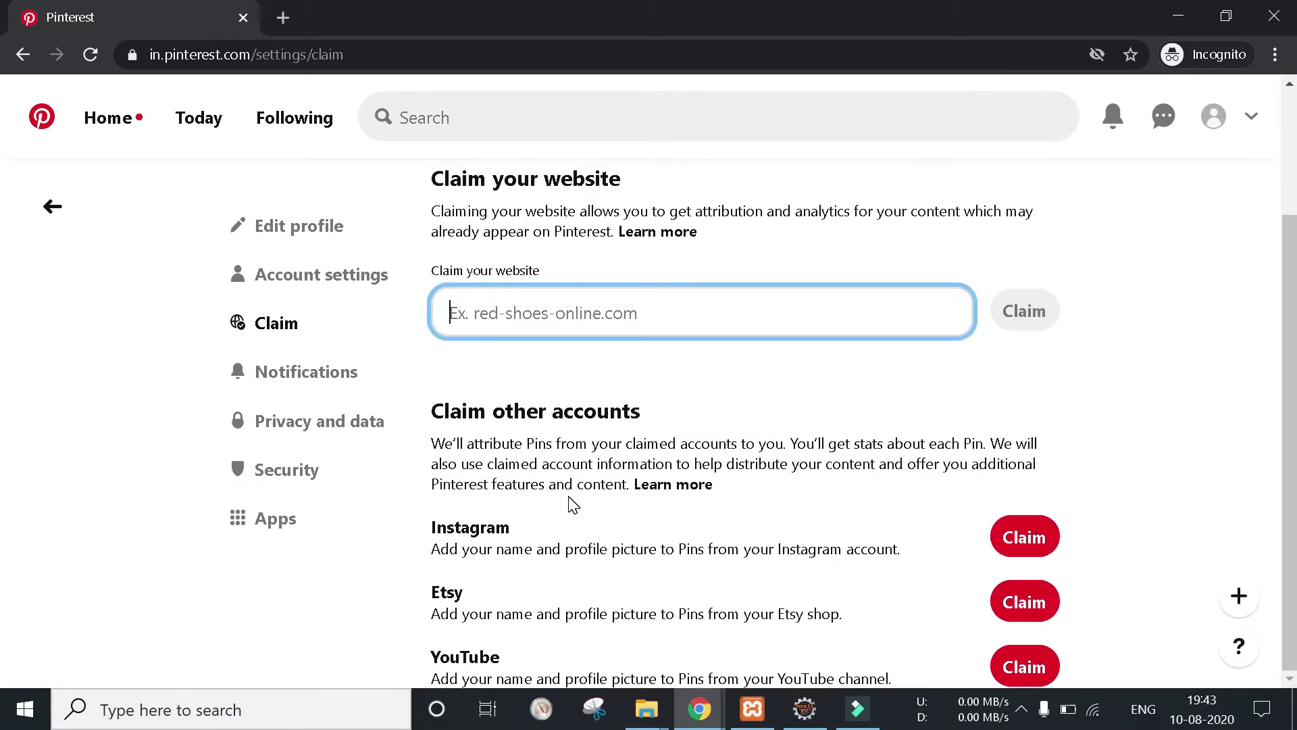
{"action": "left_click_drag", "start_coordinate": [426, 412], "coordinate": [630, 412]}
{"action": "left_click_drag", "start_coordinate": [517, 535], "coordinate": [450, 548]}
{"action": "key", "text": "ctrl+a"}
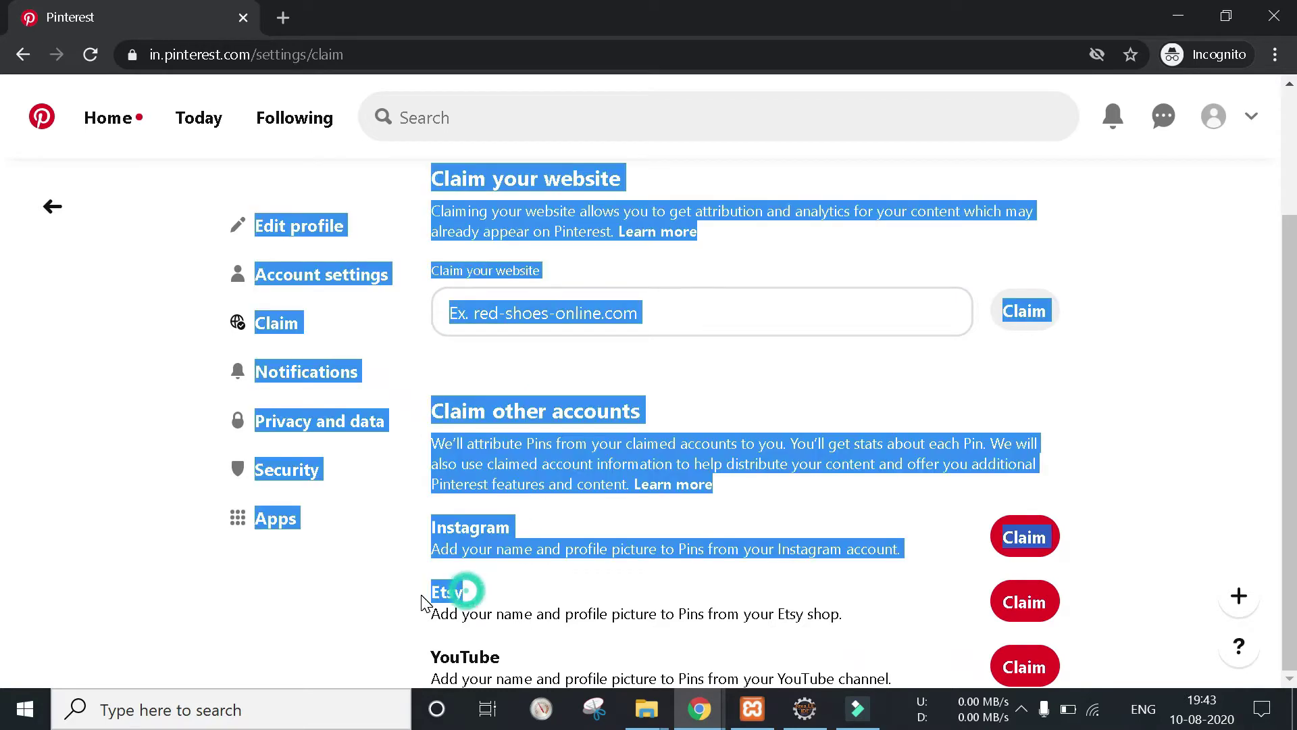
{"action": "left_click", "coordinate": [473, 610]}
{"action": "left_click_drag", "start_coordinate": [508, 659], "coordinate": [435, 659]}
{"action": "left_click", "coordinate": [551, 648]}
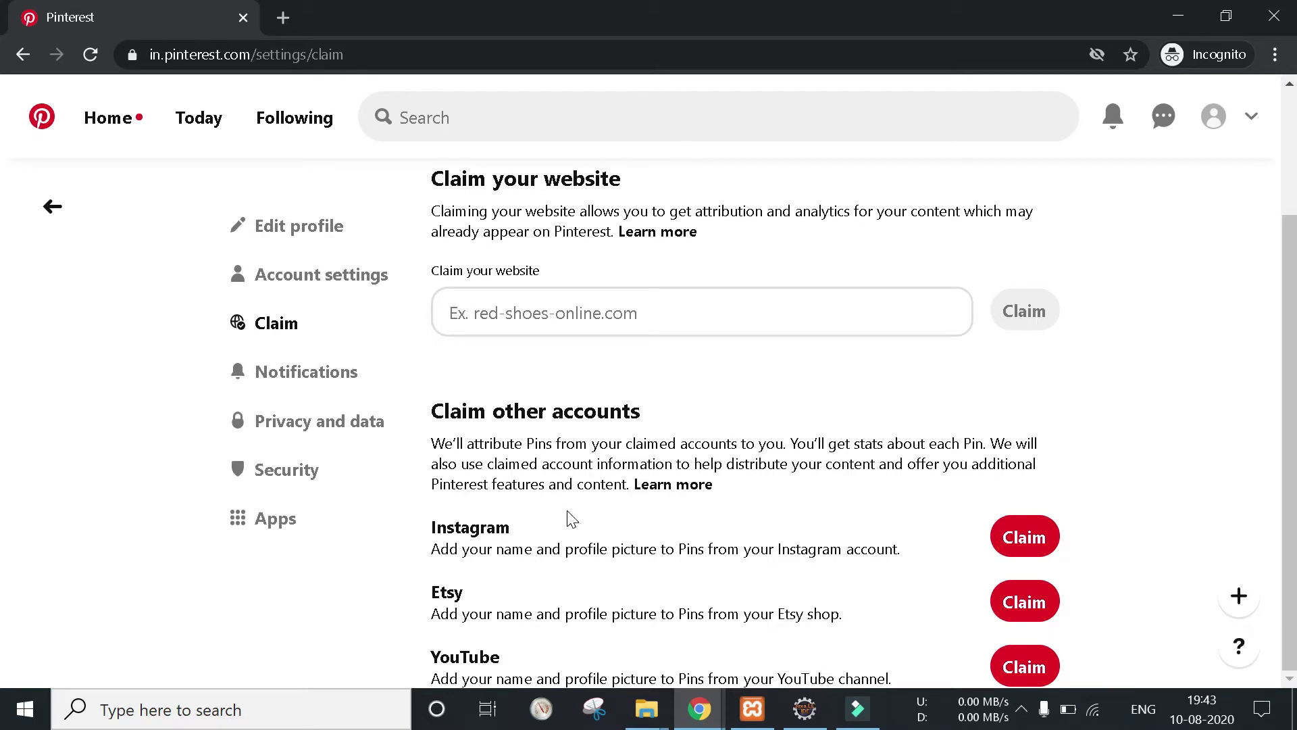
- Review the notification settings and the Privacy and data options for mentions, search privacy and personalization
{"action": "left_click", "coordinate": [297, 373]}
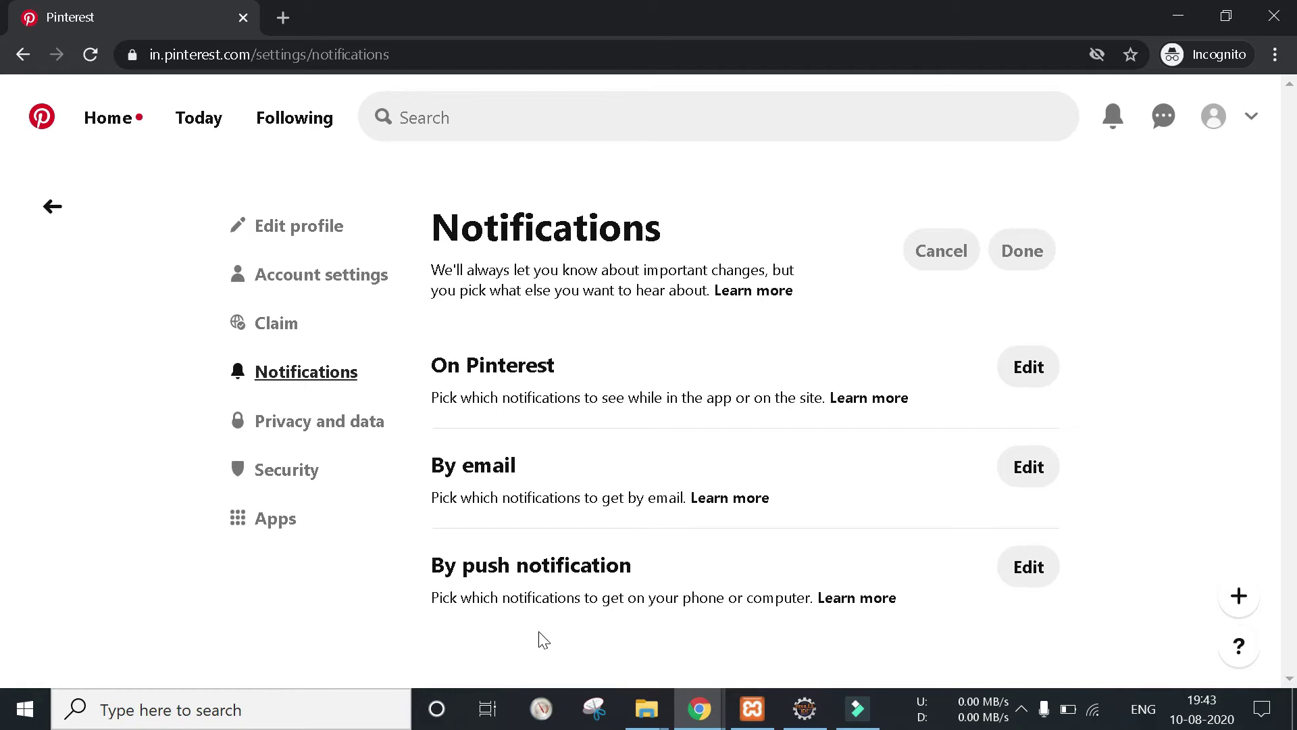
{"action": "left_click", "coordinate": [327, 420]}
{"action": "scroll", "coordinate": [696, 510], "scroll_direction": "down", "scroll_amount": 5}
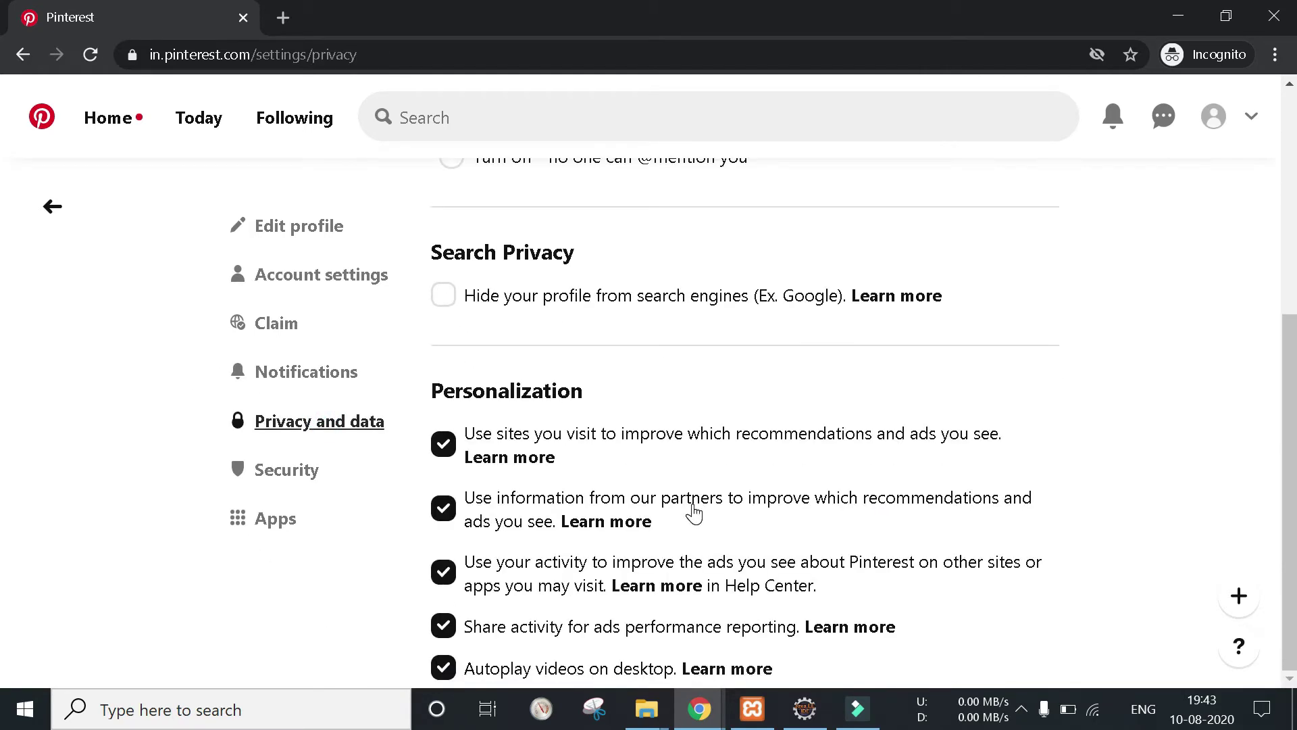
{"action": "scroll", "coordinate": [537, 612], "scroll_direction": "up", "scroll_amount": 5}
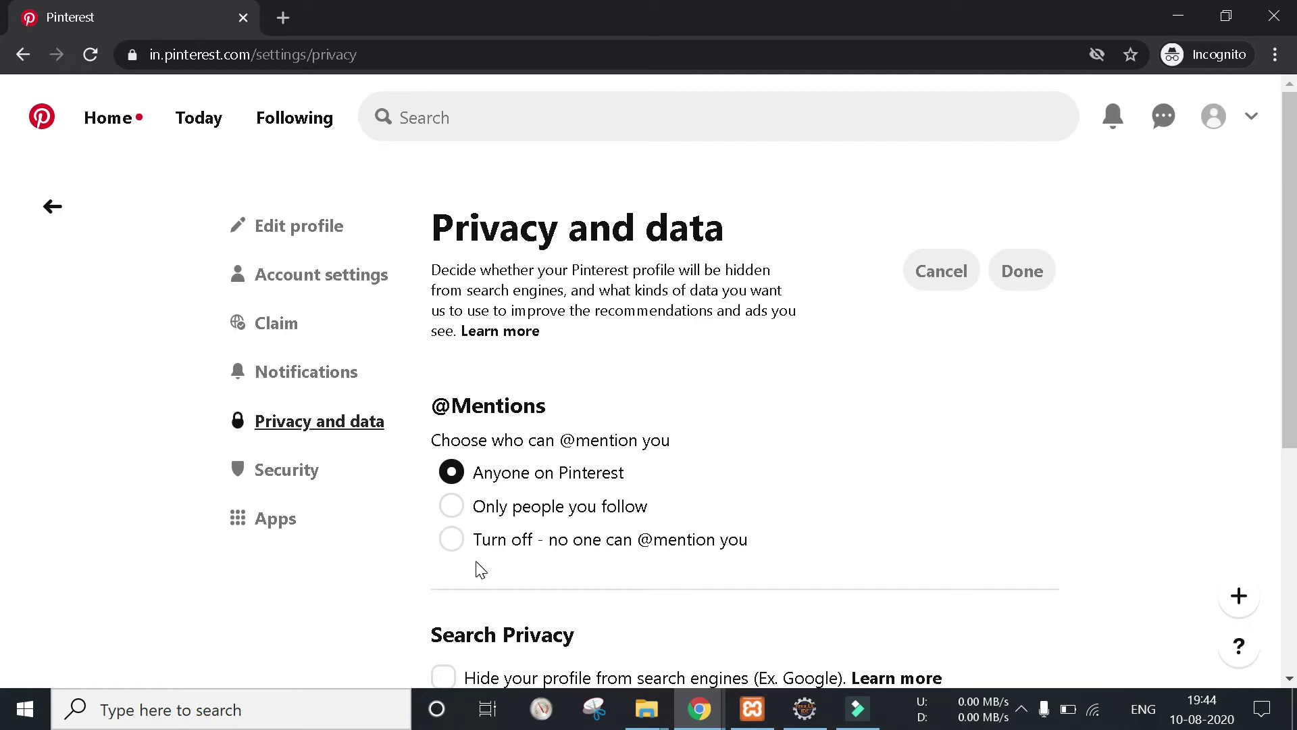
- Review the Security and Apps settings and the account options list, and return to the home feed
{"action": "left_click", "coordinate": [285, 471]}
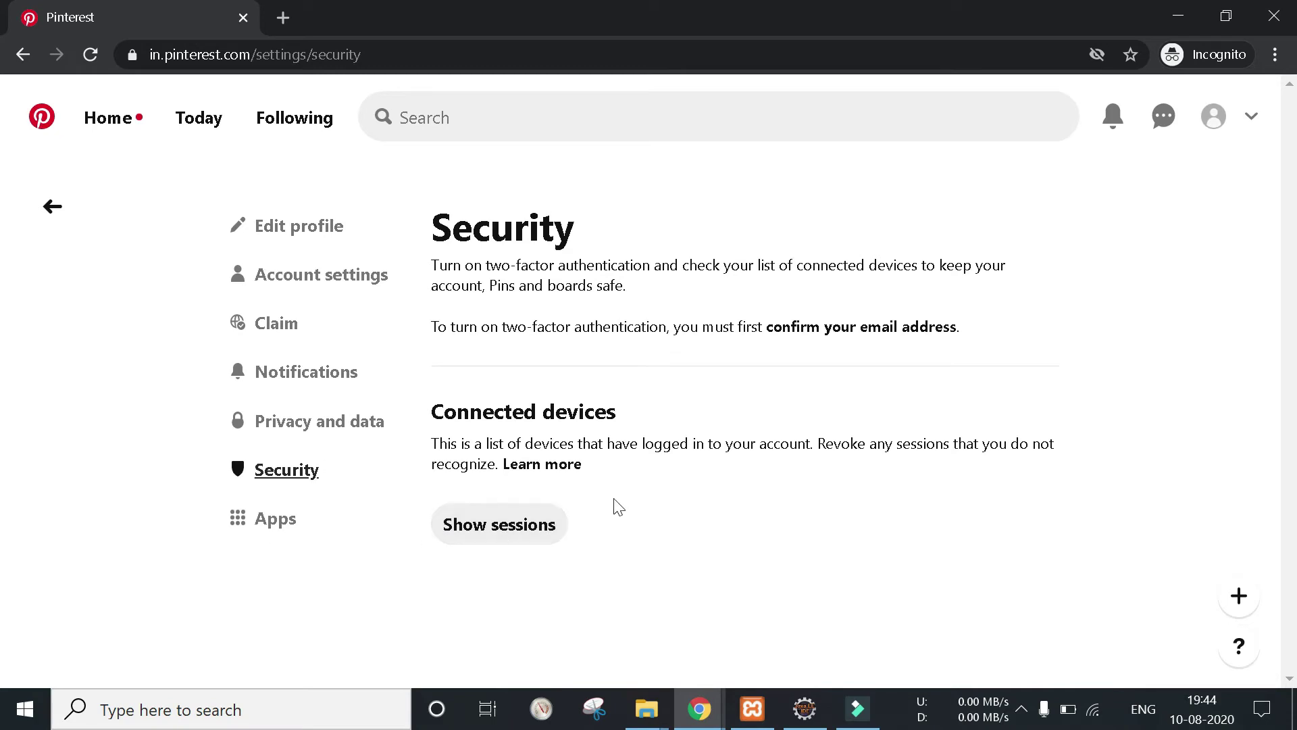
{"action": "left_click", "coordinate": [278, 528]}
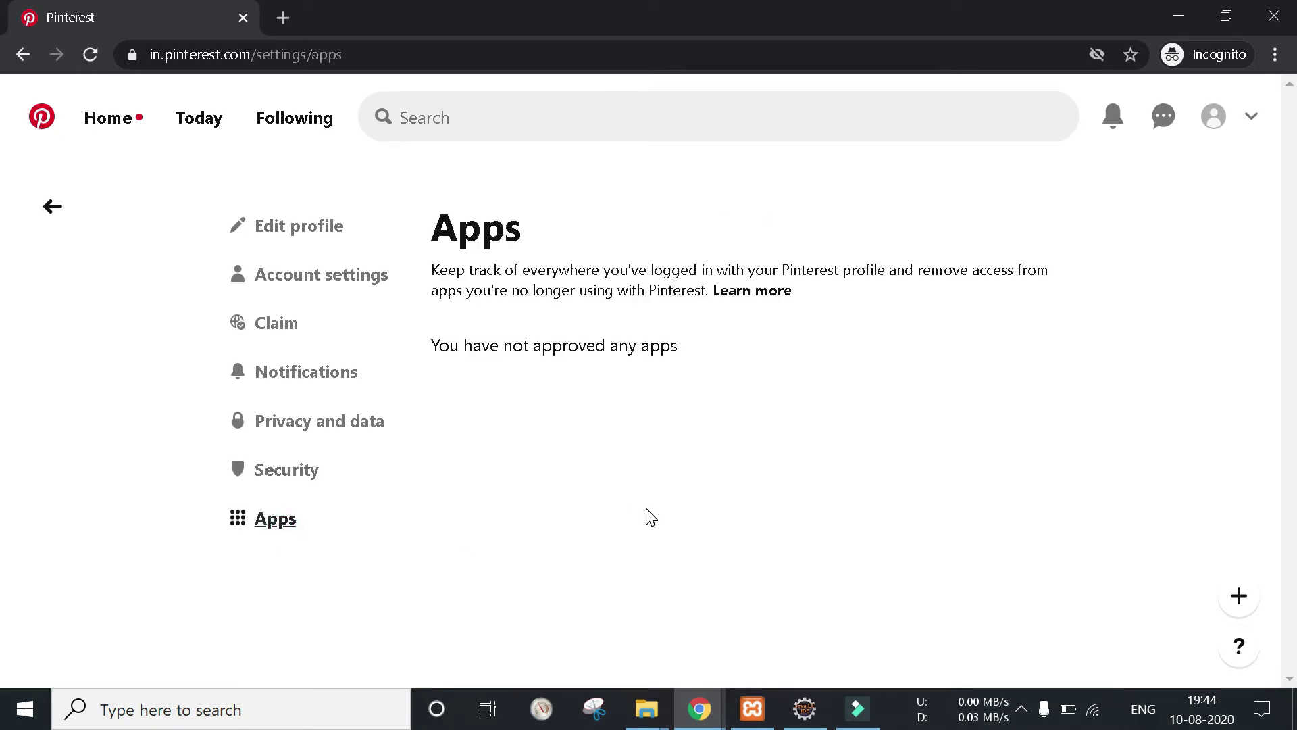
{"action": "left_click", "coordinate": [472, 359]}
{"action": "left_click", "coordinate": [1254, 117]}
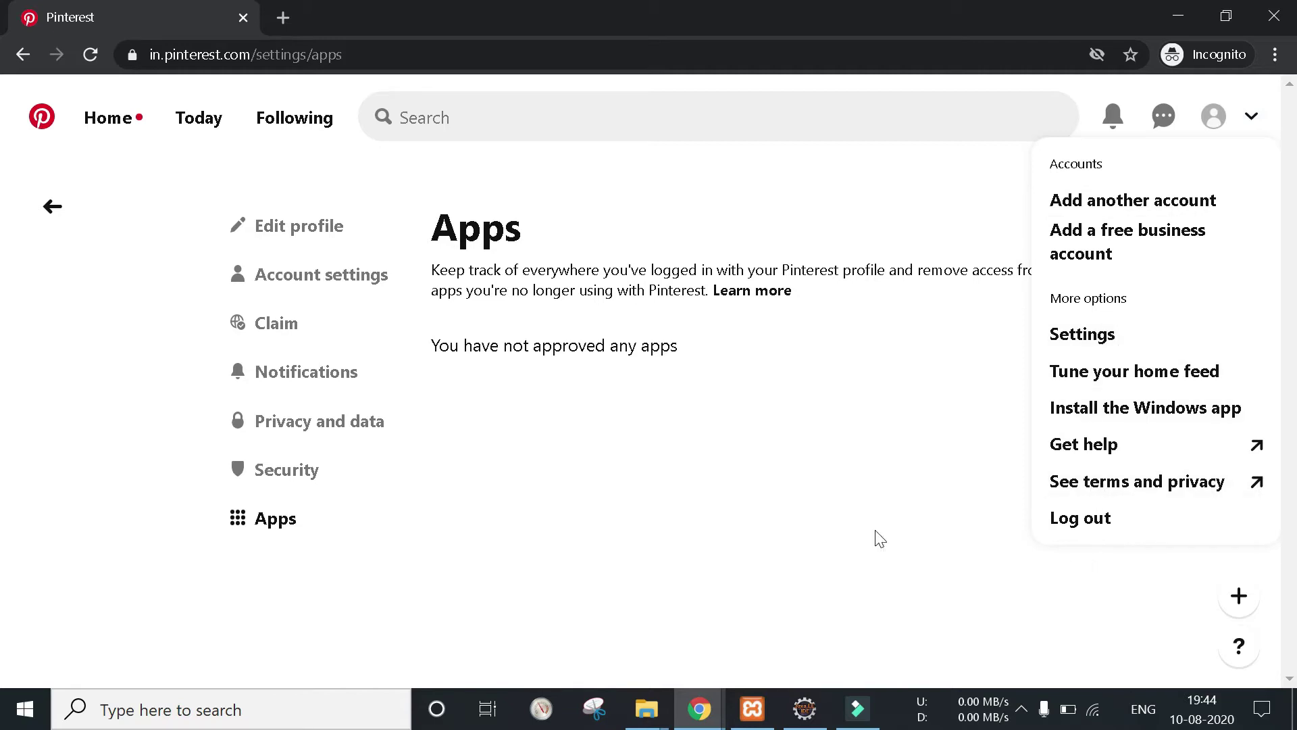
{"action": "left_click", "coordinate": [599, 371]}
{"action": "left_click", "coordinate": [52, 207]}
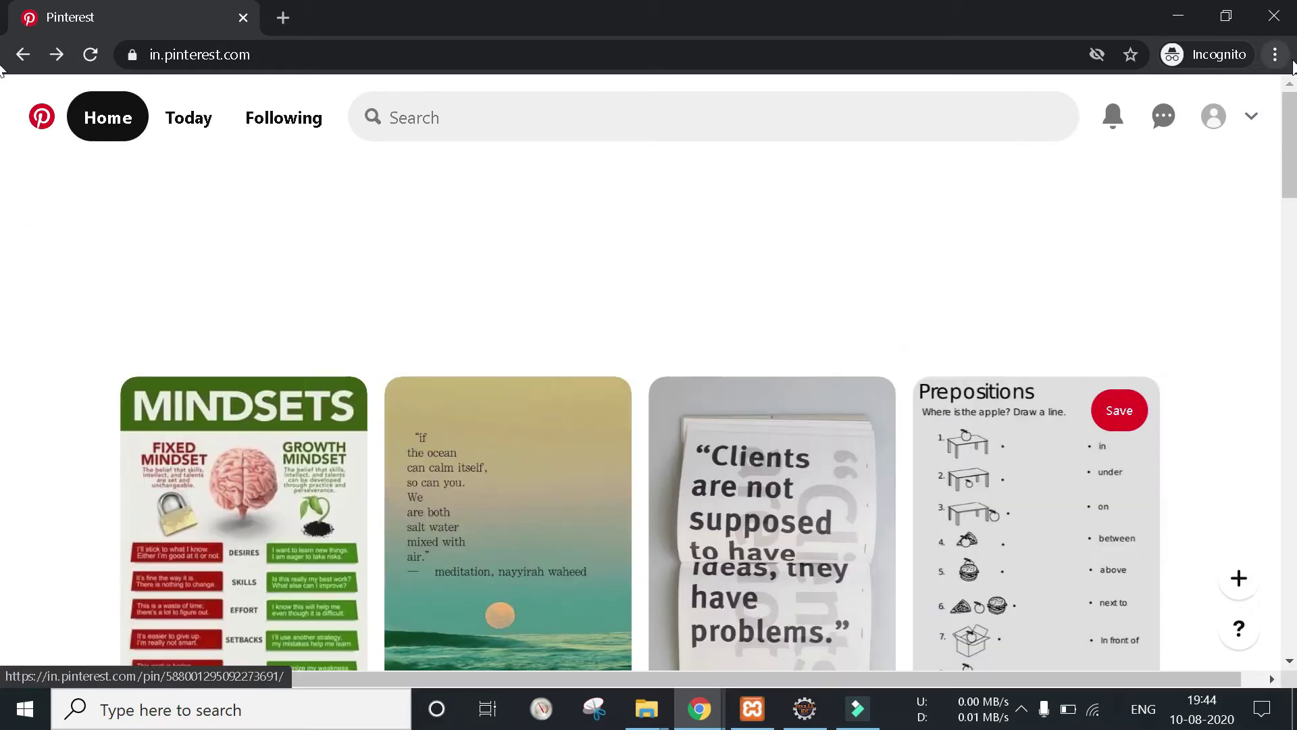
- Open the account's own profile, check its followers and following line, and reload the page to refresh the profile picture
{"action": "left_click", "coordinate": [1213, 117]}
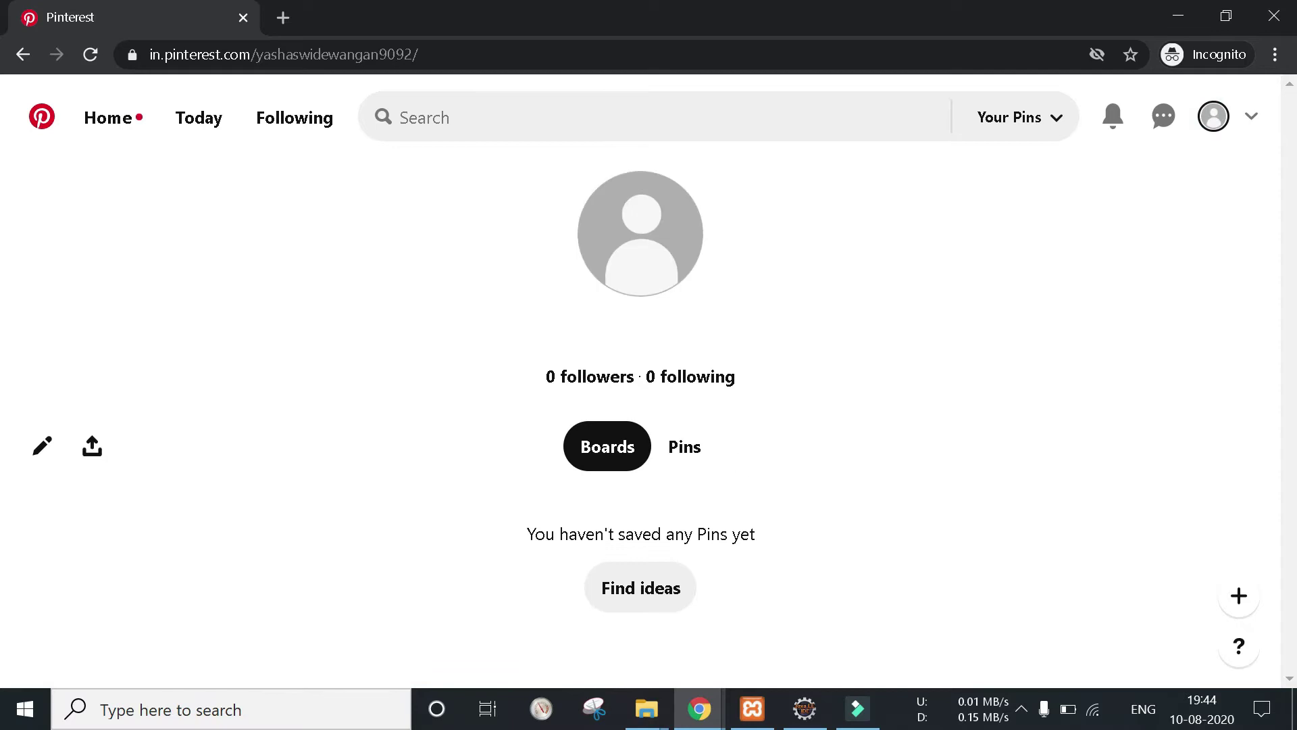
{"action": "left_click_drag", "start_coordinate": [535, 376], "coordinate": [741, 394]}
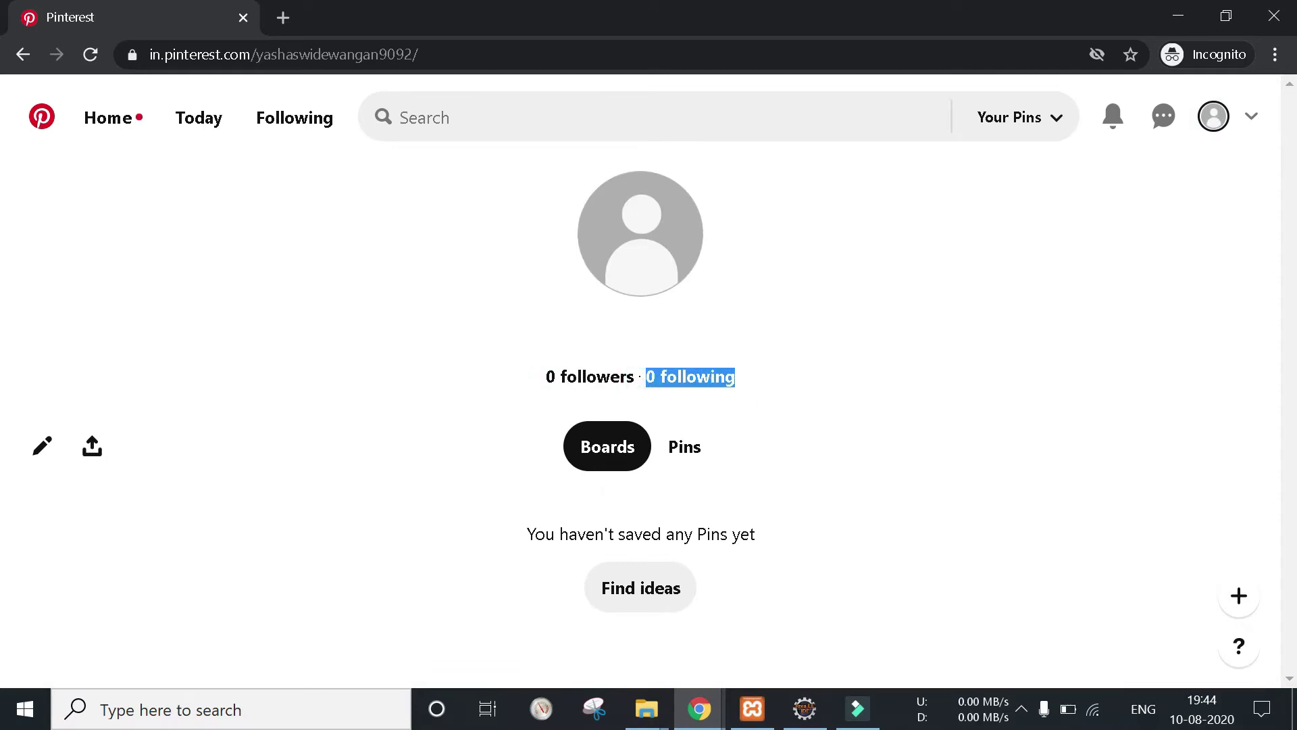
{"action": "left_click", "coordinate": [693, 385]}
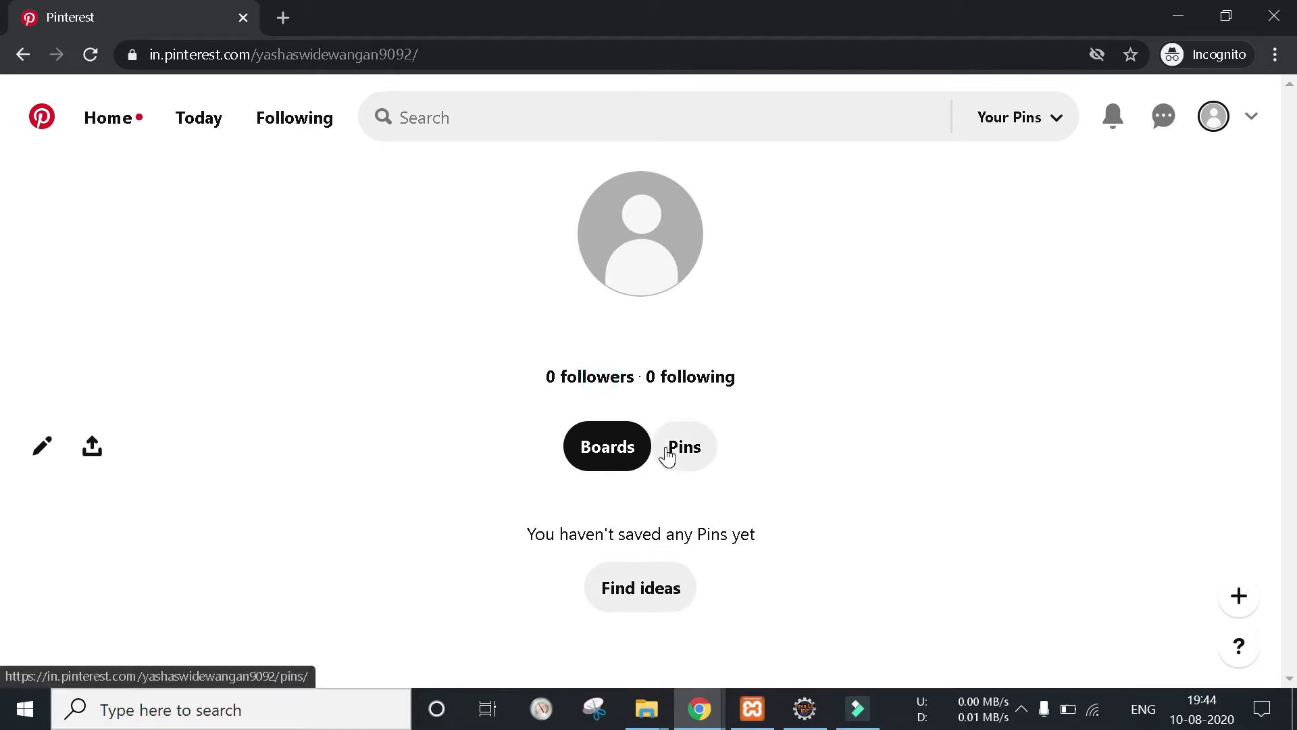
{"action": "left_click", "coordinate": [657, 234]}
{"action": "left_click", "coordinate": [1149, 275]}
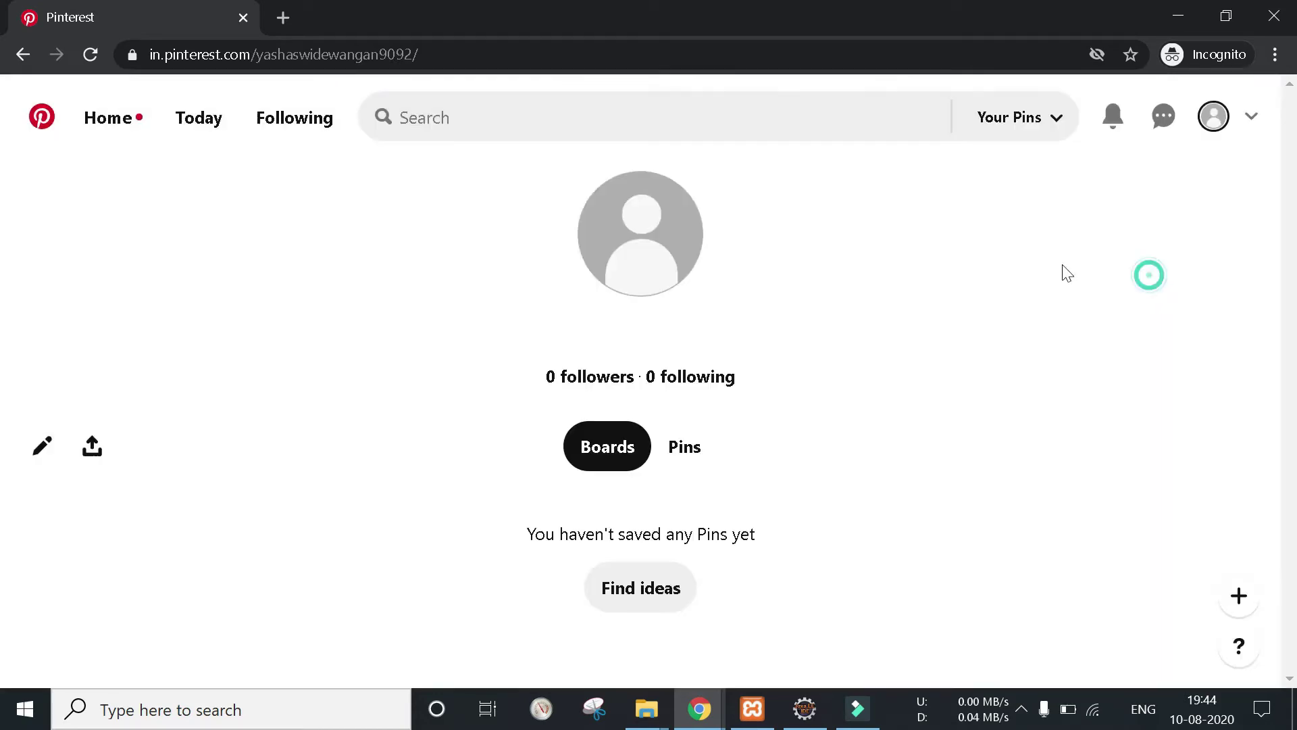
{"action": "left_click", "coordinate": [90, 54]}
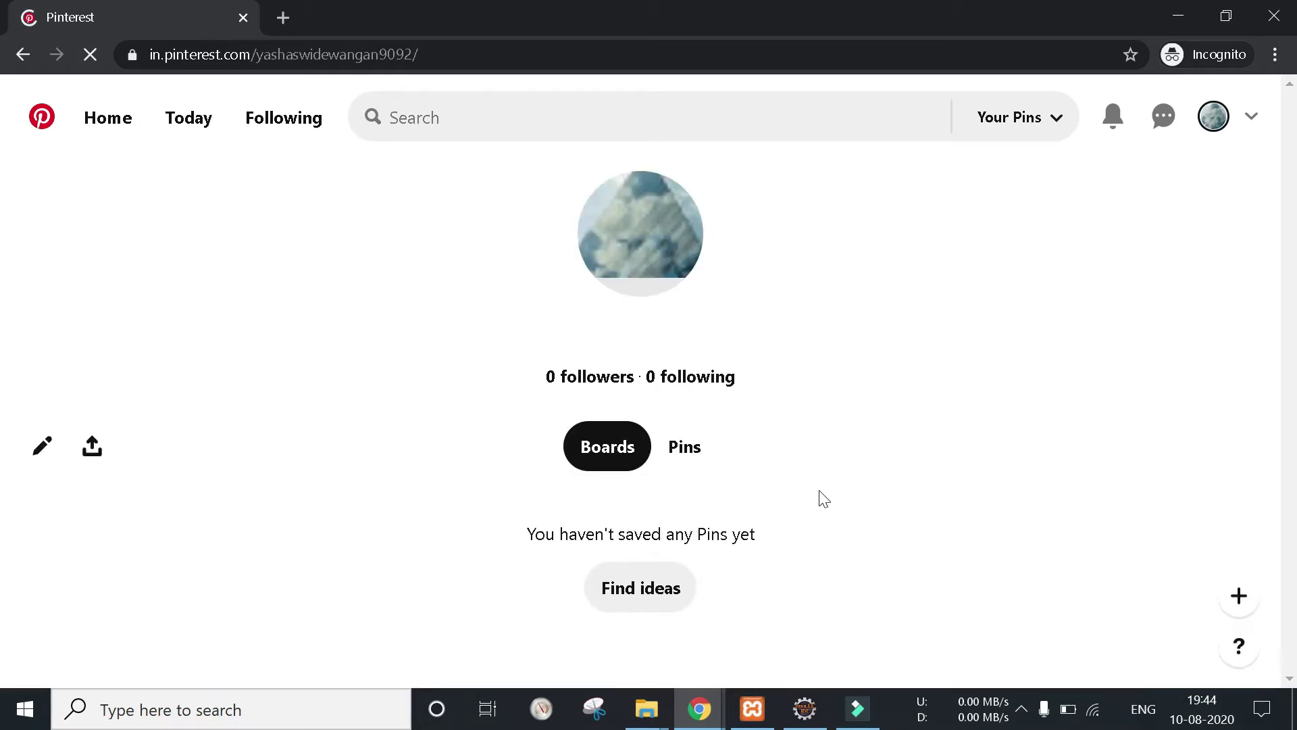
- Look over the account options list and the Boards and Pins views of the profile
{"action": "left_click", "coordinate": [1251, 116]}
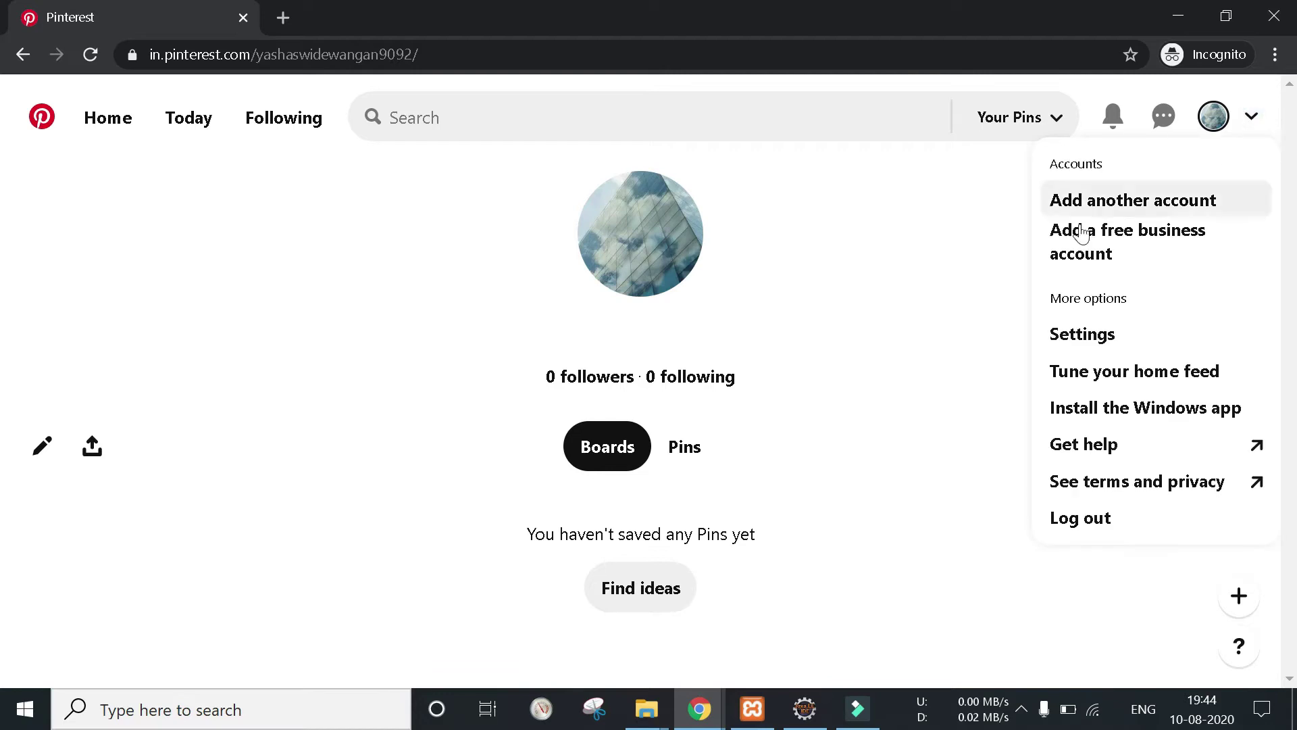
{"action": "left_click", "coordinate": [1100, 347]}
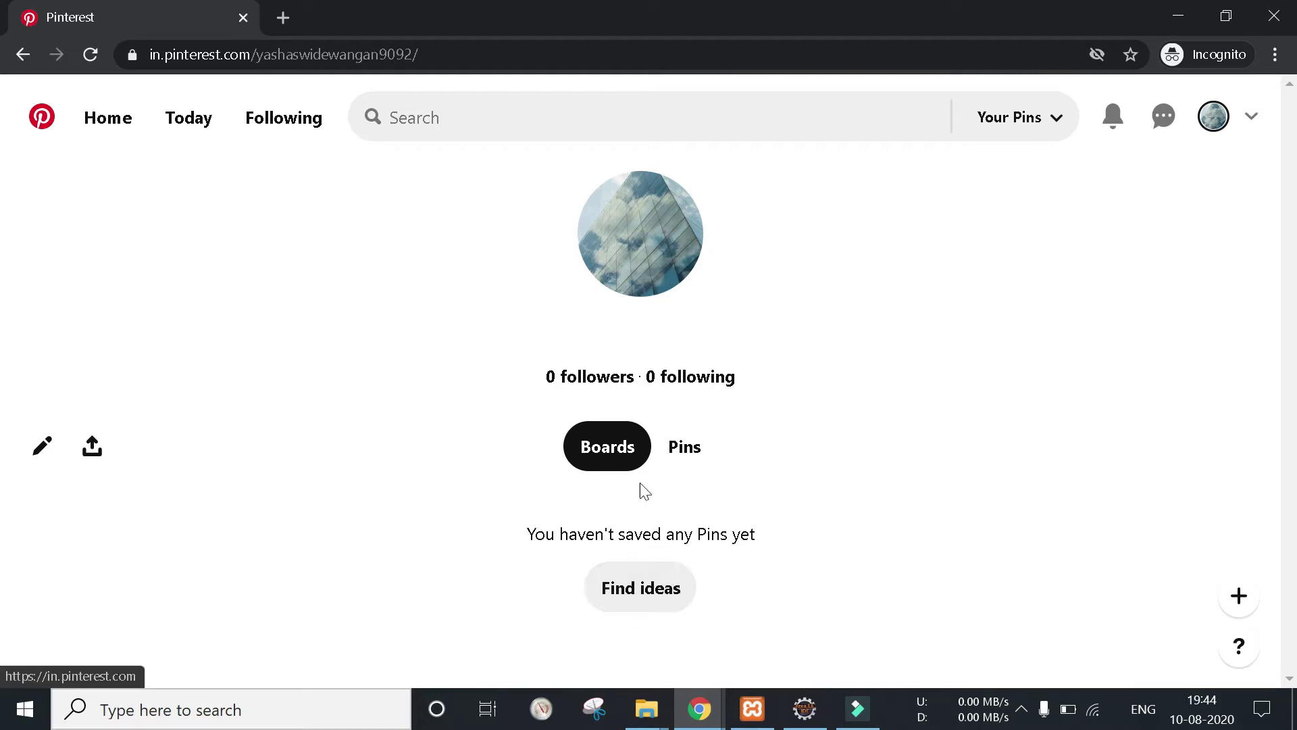
{"action": "left_click", "coordinate": [620, 463]}
{"action": "left_click", "coordinate": [685, 447]}
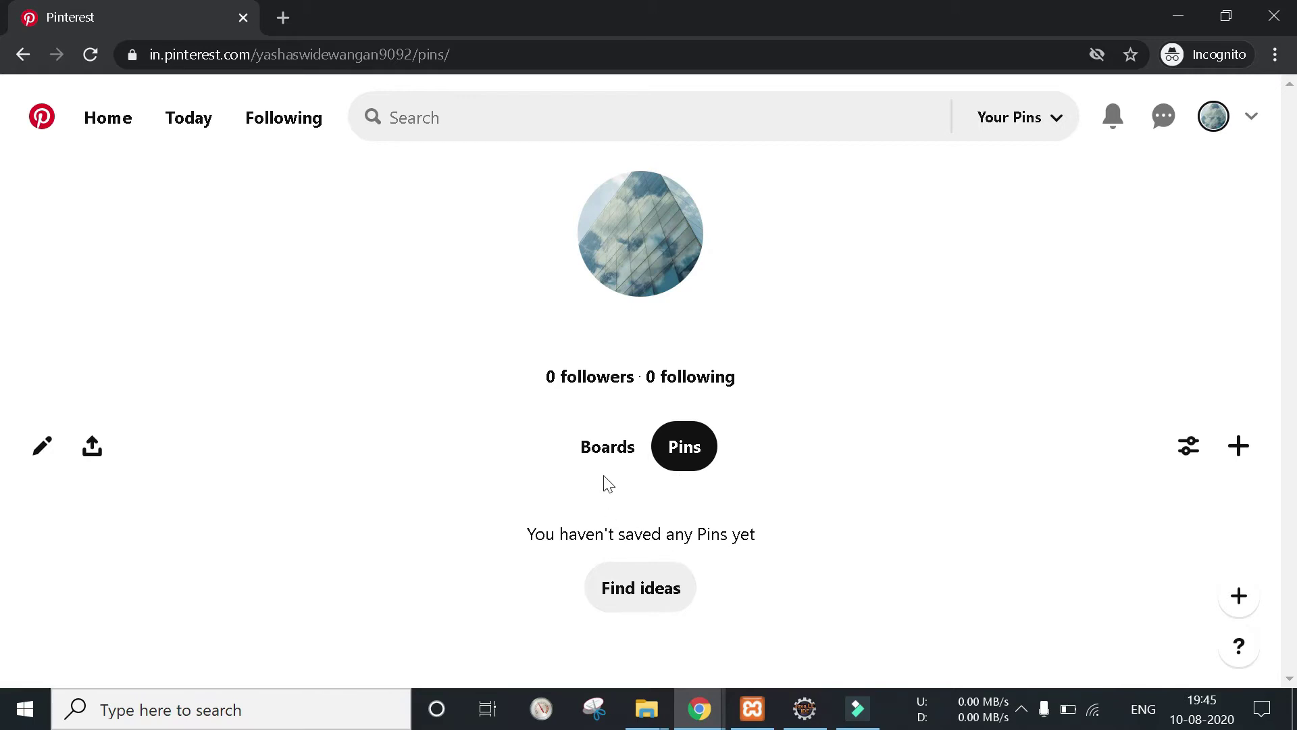
{"action": "left_click", "coordinate": [605, 457]}
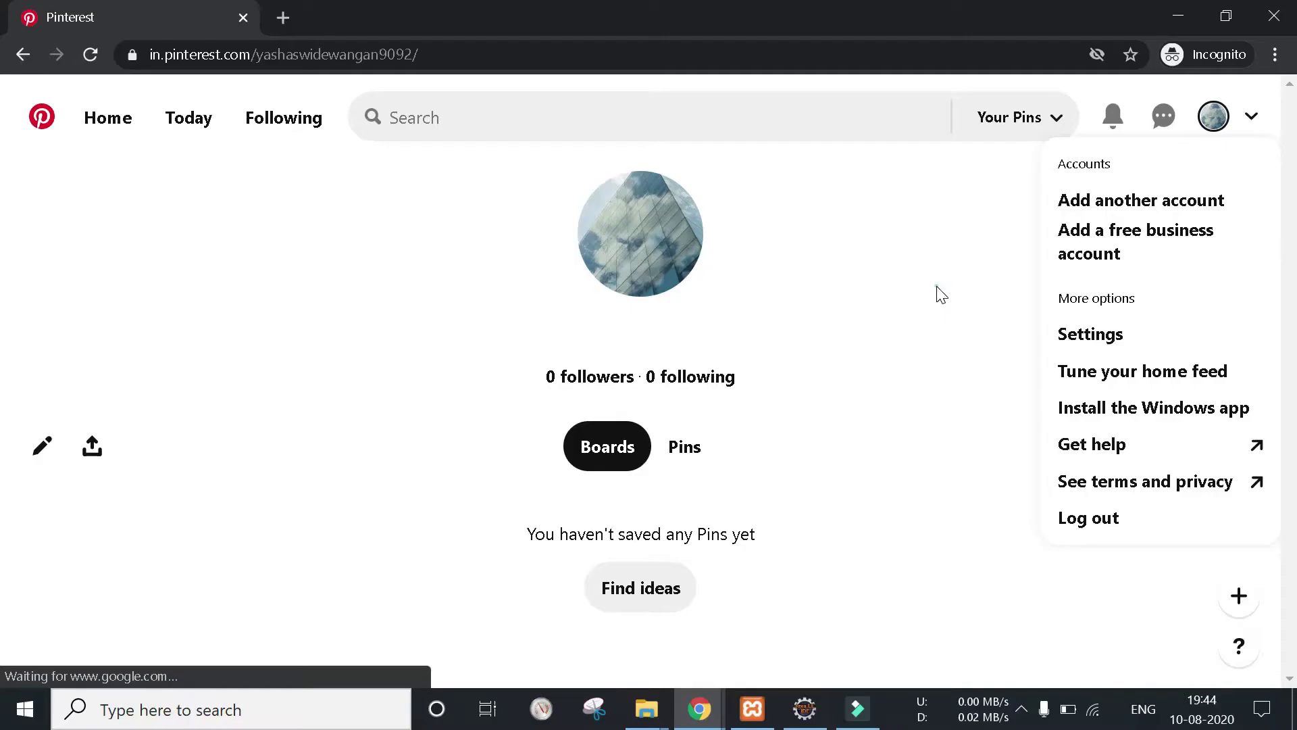
{"action": "left_click", "coordinate": [932, 307]}
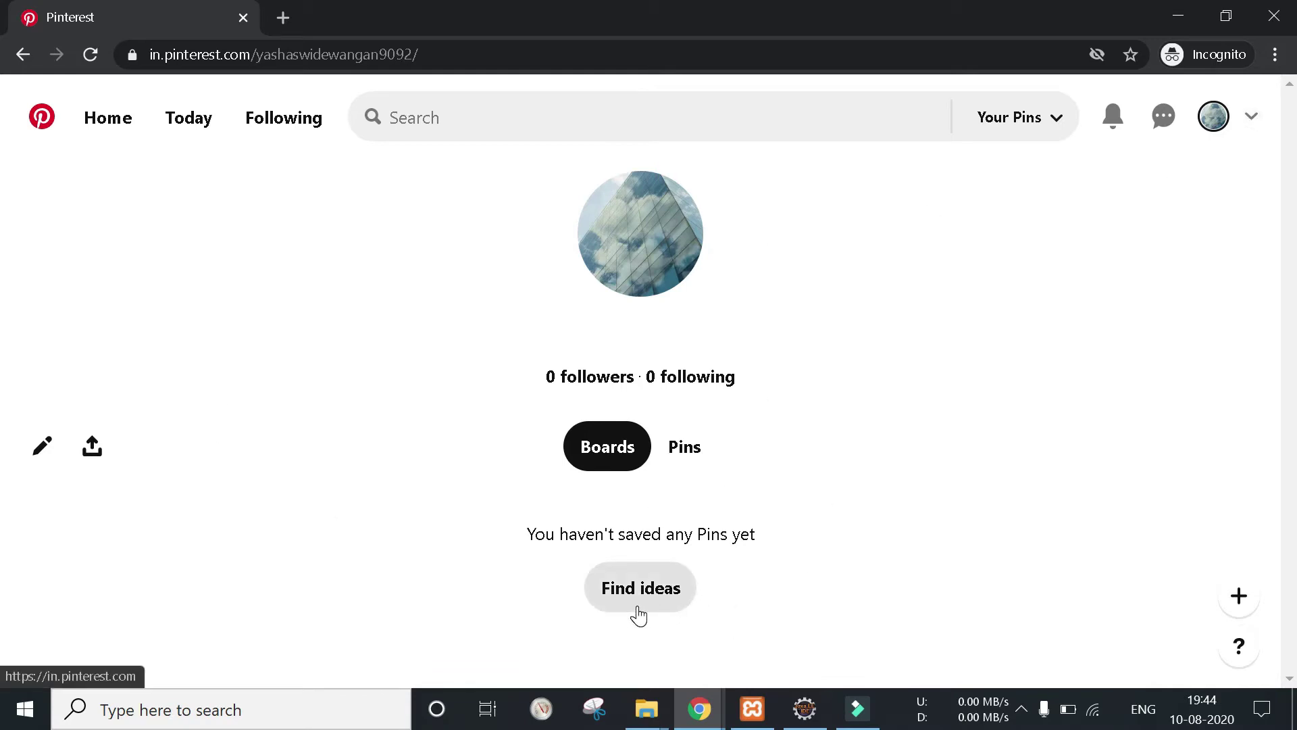
- Compare the profile's saved Boards and Pins views and check the Edit profile page, returning to the Pins view
{"action": "left_click", "coordinate": [616, 462]}
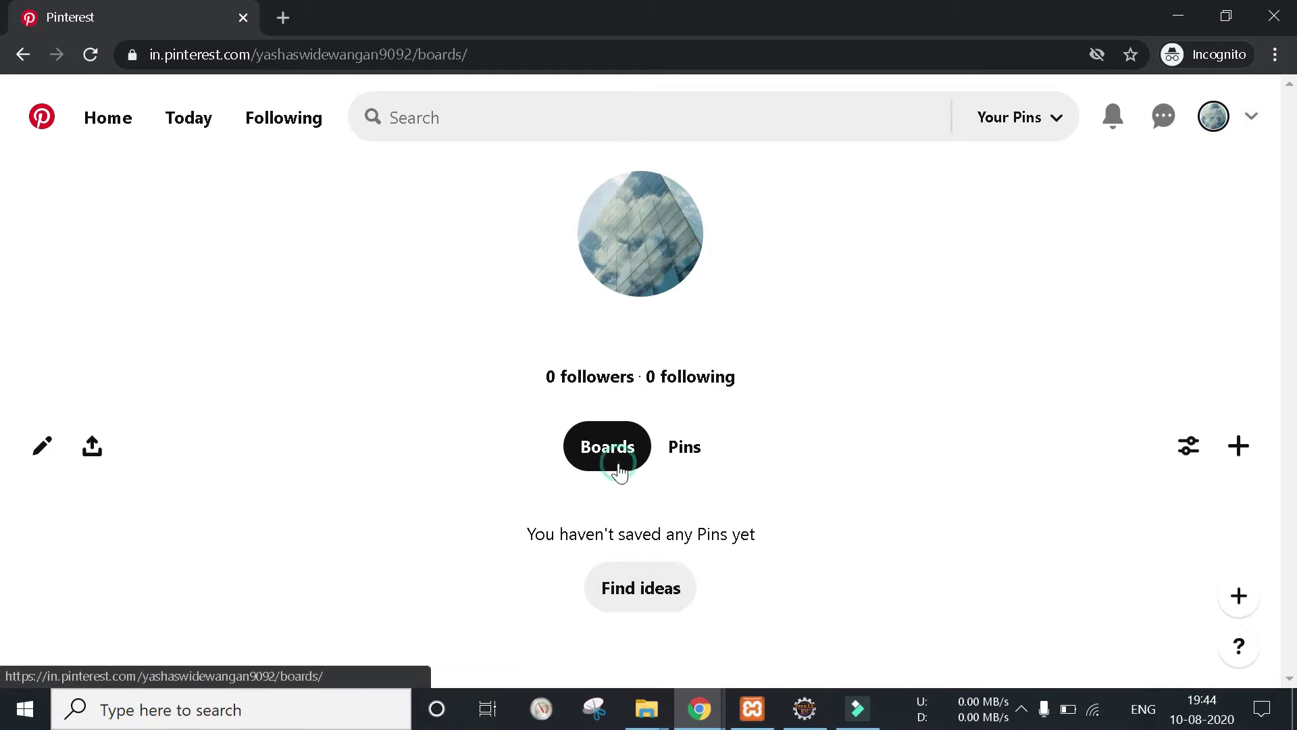
{"action": "left_click", "coordinate": [698, 455]}
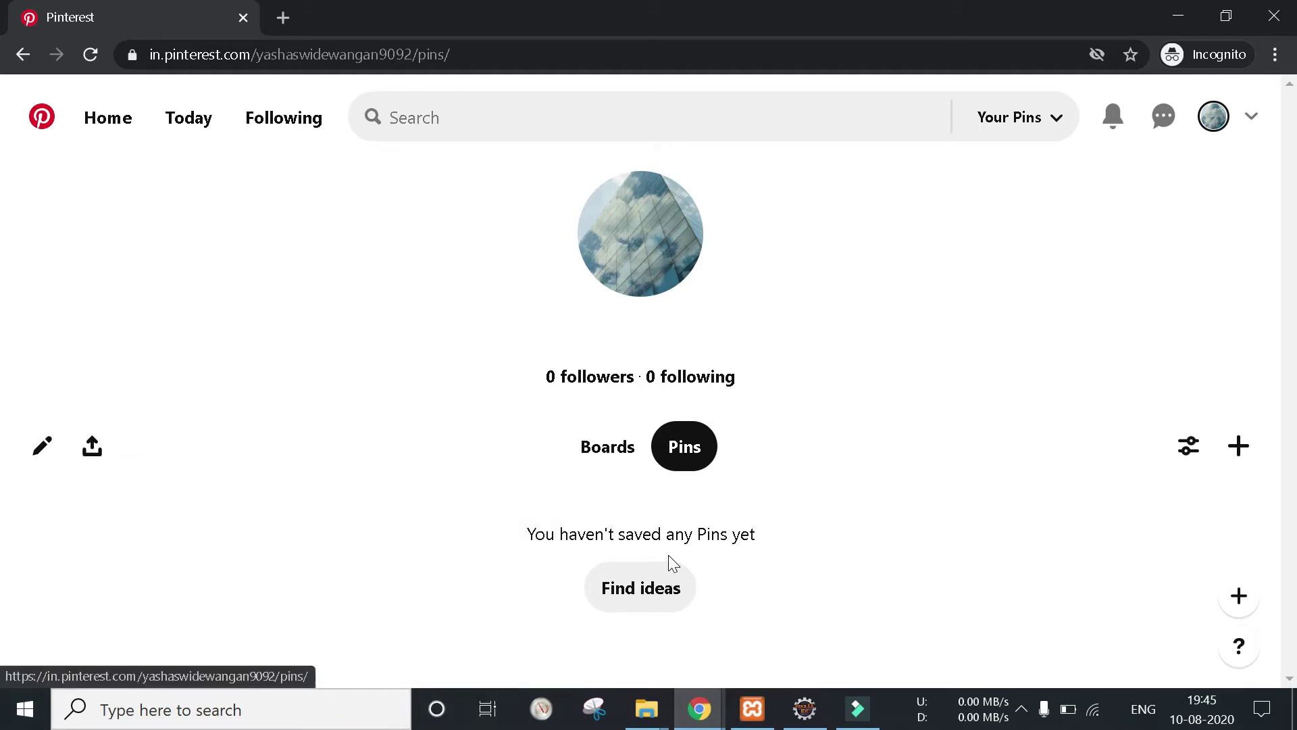
{"action": "left_click", "coordinate": [606, 465]}
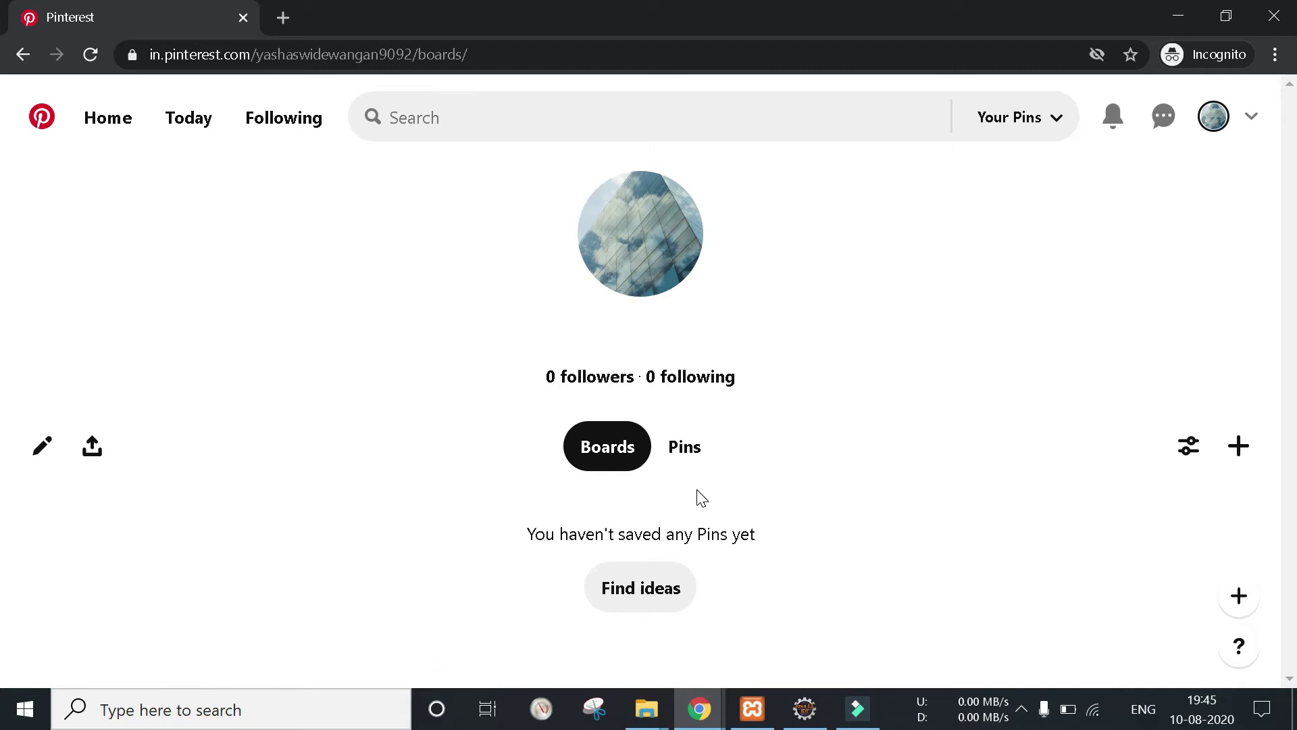
{"action": "left_click", "coordinate": [675, 454]}
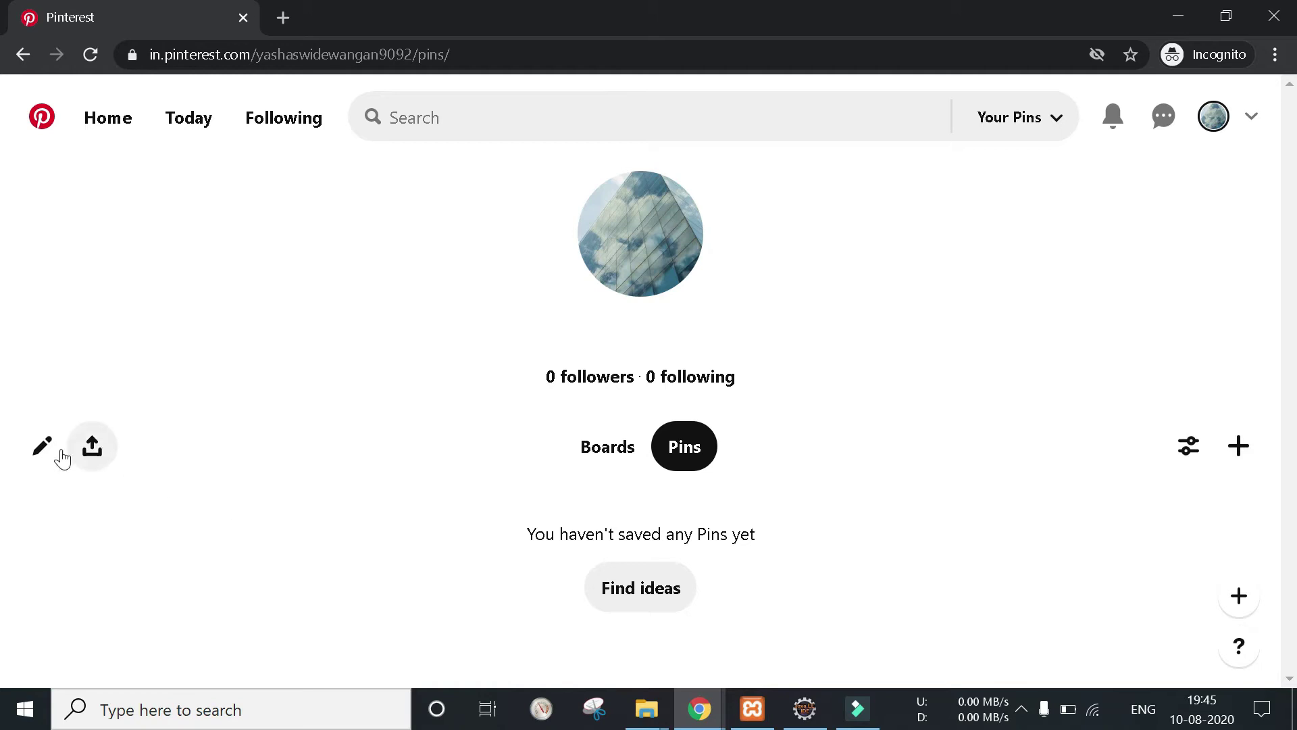
{"action": "left_click", "coordinate": [34, 450]}
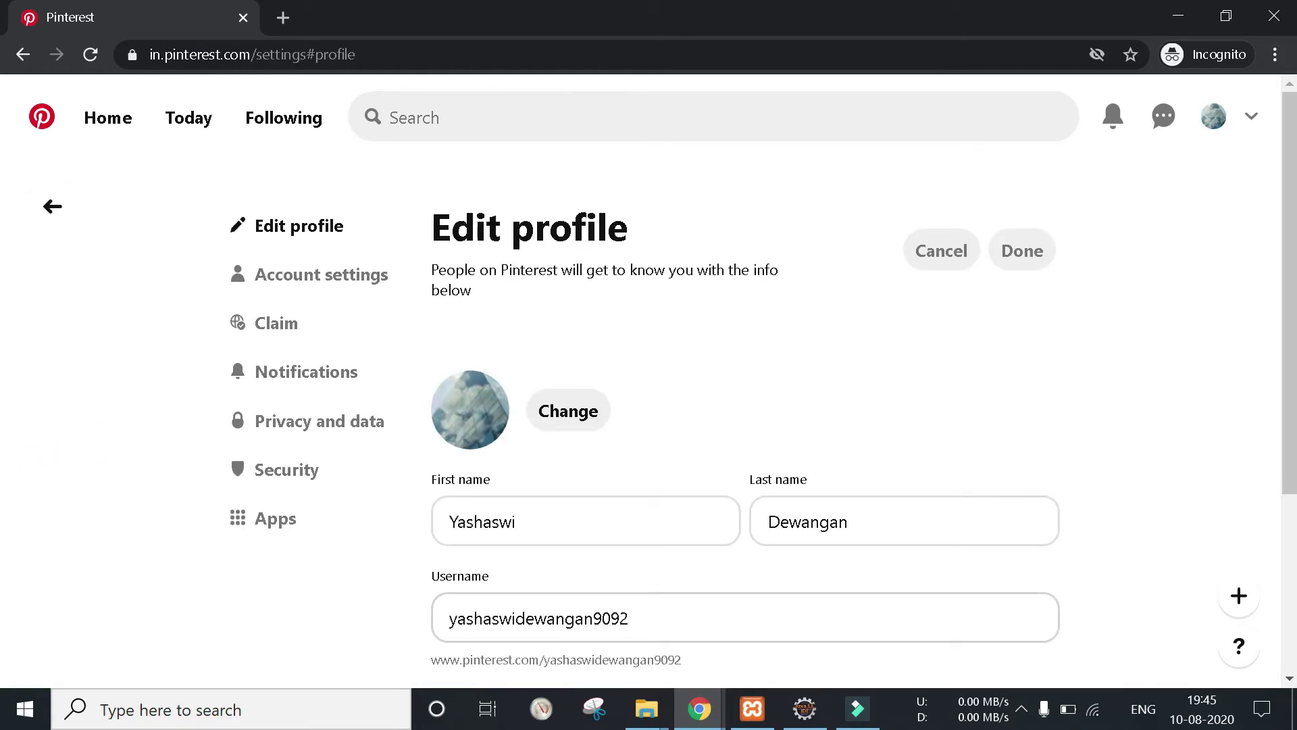
{"action": "left_click", "coordinate": [54, 210]}
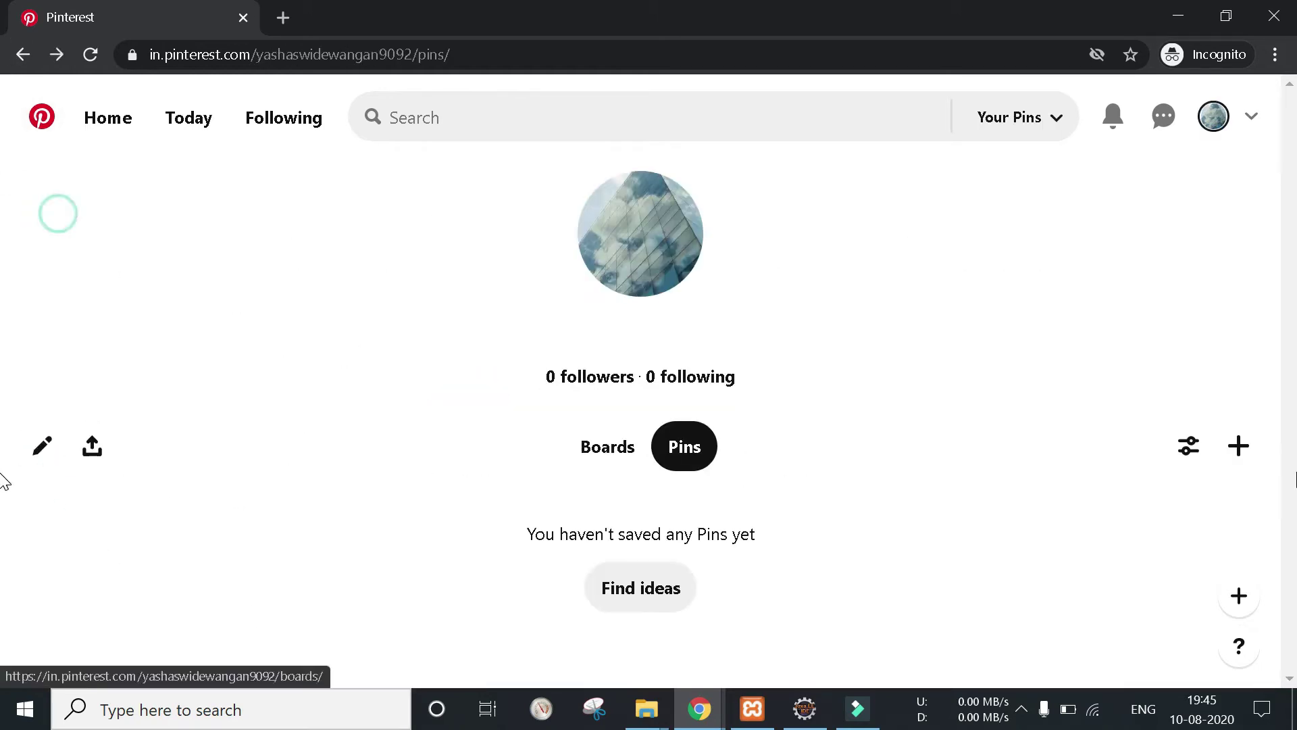
- Start creating a new Pin from the profile and examine its title, description and destination link fields
{"action": "left_click", "coordinate": [1253, 445]}
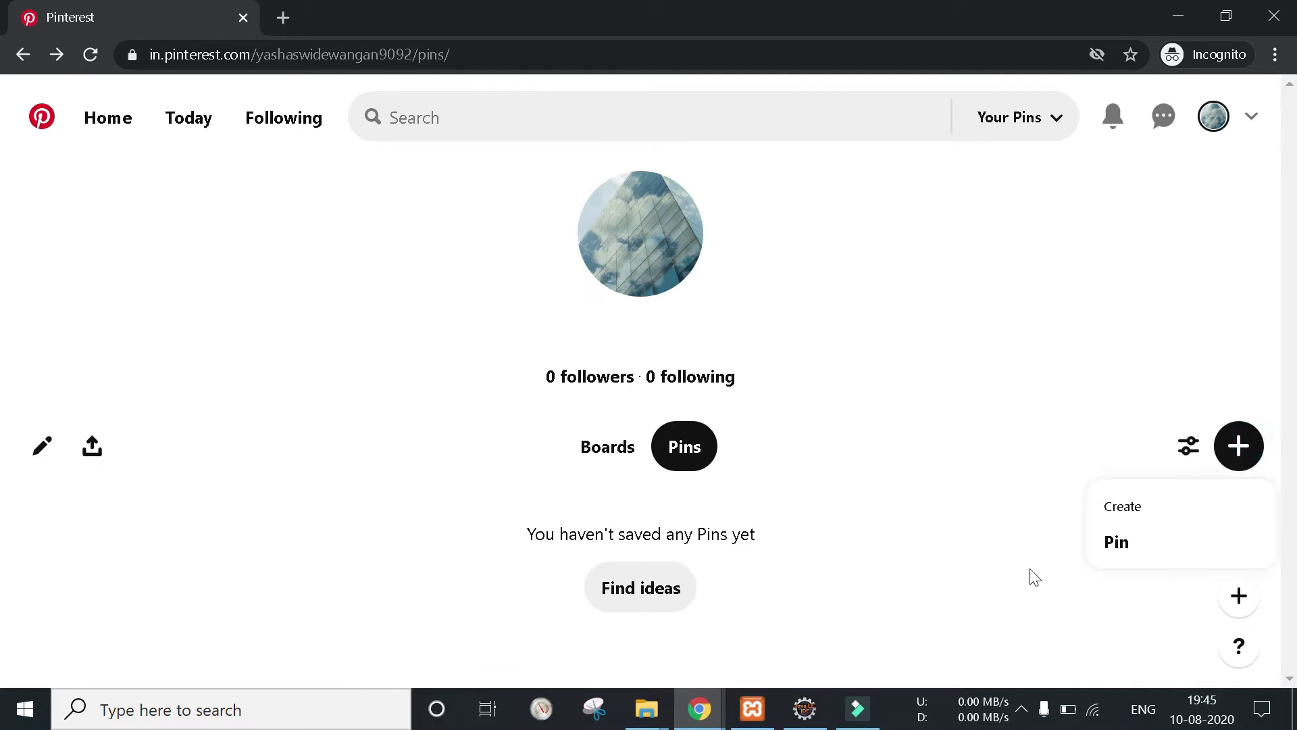
{"action": "left_click", "coordinate": [1140, 550]}
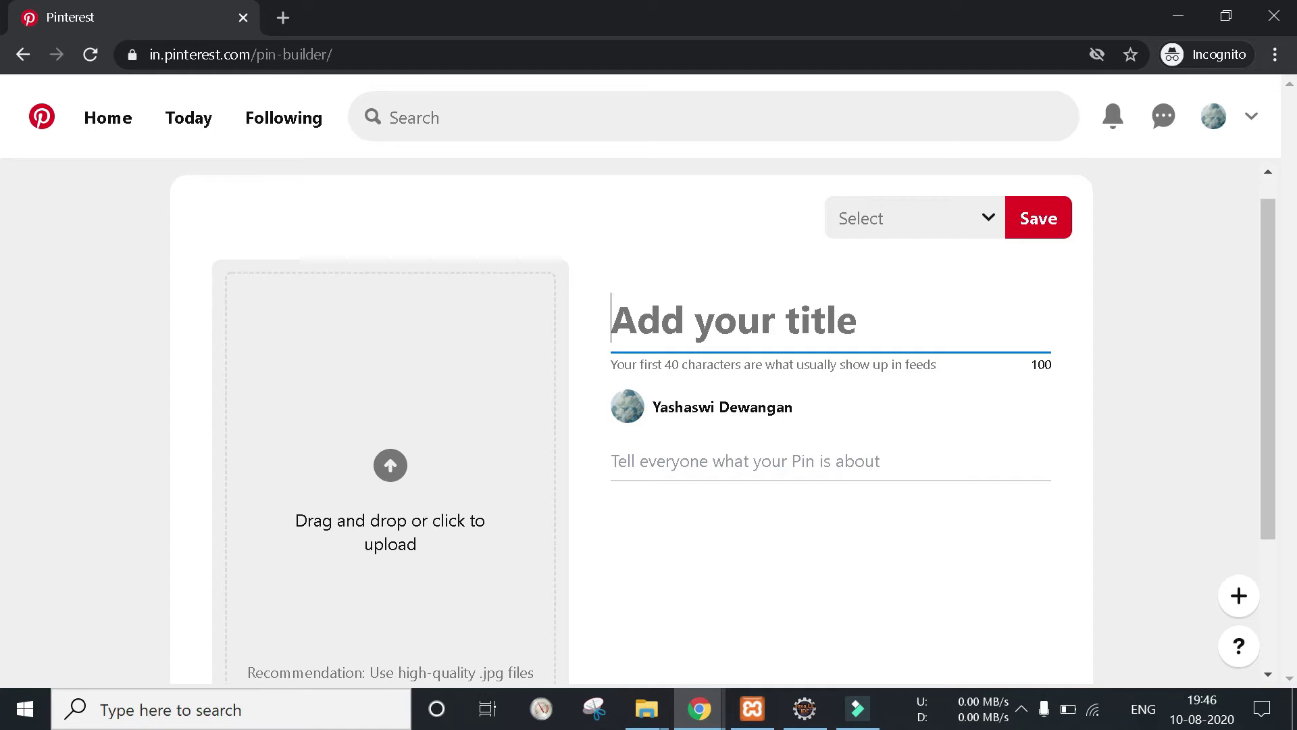
{"action": "left_click", "coordinate": [750, 325]}
{"action": "left_click", "coordinate": [708, 458]}
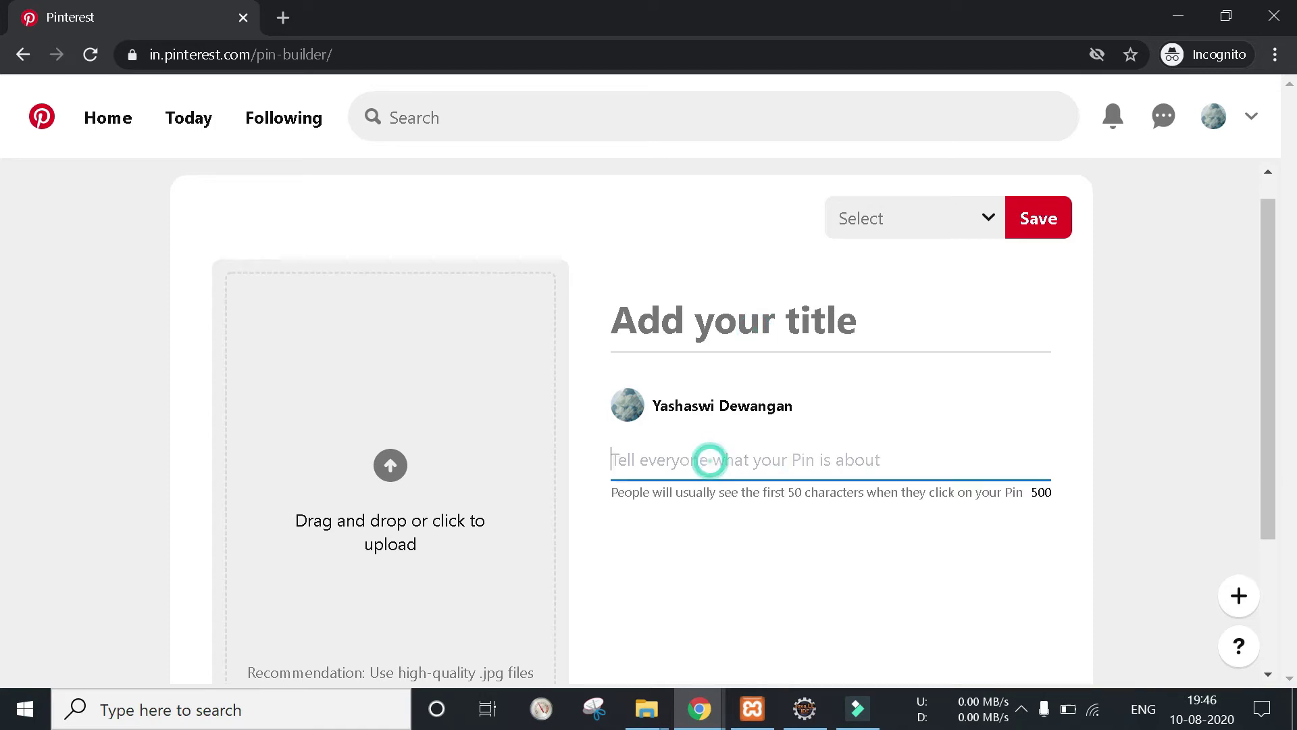
{"action": "scroll", "coordinate": [708, 458], "scroll_direction": "down", "scroll_amount": 2}
{"action": "scroll", "coordinate": [703, 509], "scroll_direction": "down", "scroll_amount": 1}
{"action": "left_click", "coordinate": [703, 554]}
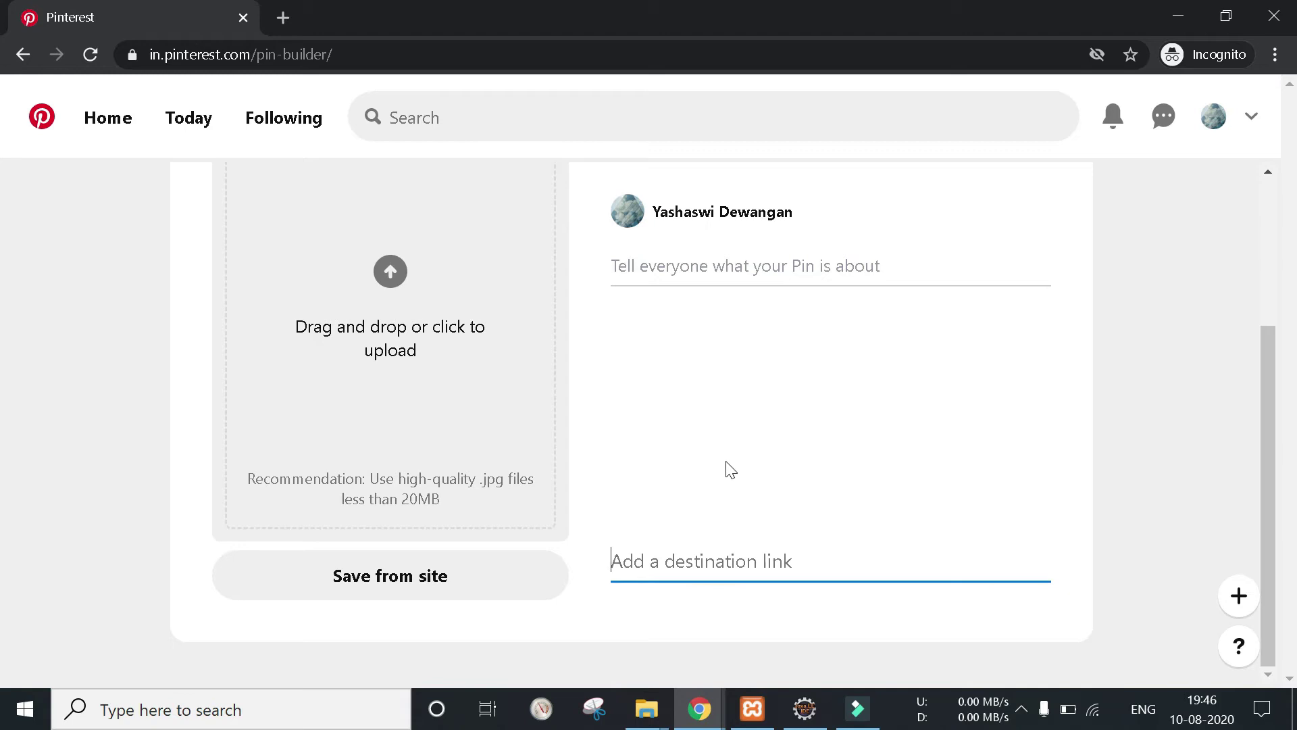
- Upload the image file "ASU - VERITCAL" from the Testing Resourse folder as the Pin's picture
{"action": "scroll", "coordinate": [717, 430], "scroll_direction": "up", "scroll_amount": 3}
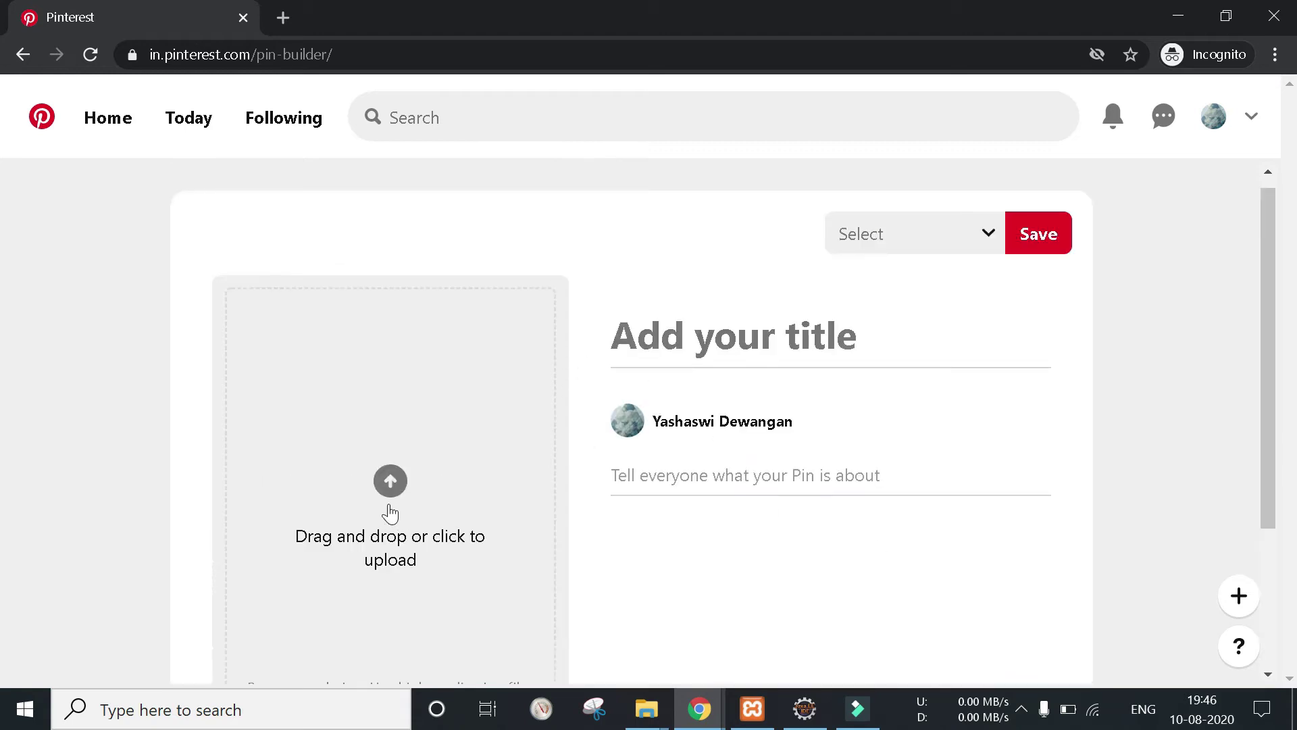
{"action": "scroll", "coordinate": [385, 514], "scroll_direction": "down", "scroll_amount": 3}
{"action": "left_click", "coordinate": [369, 331]}
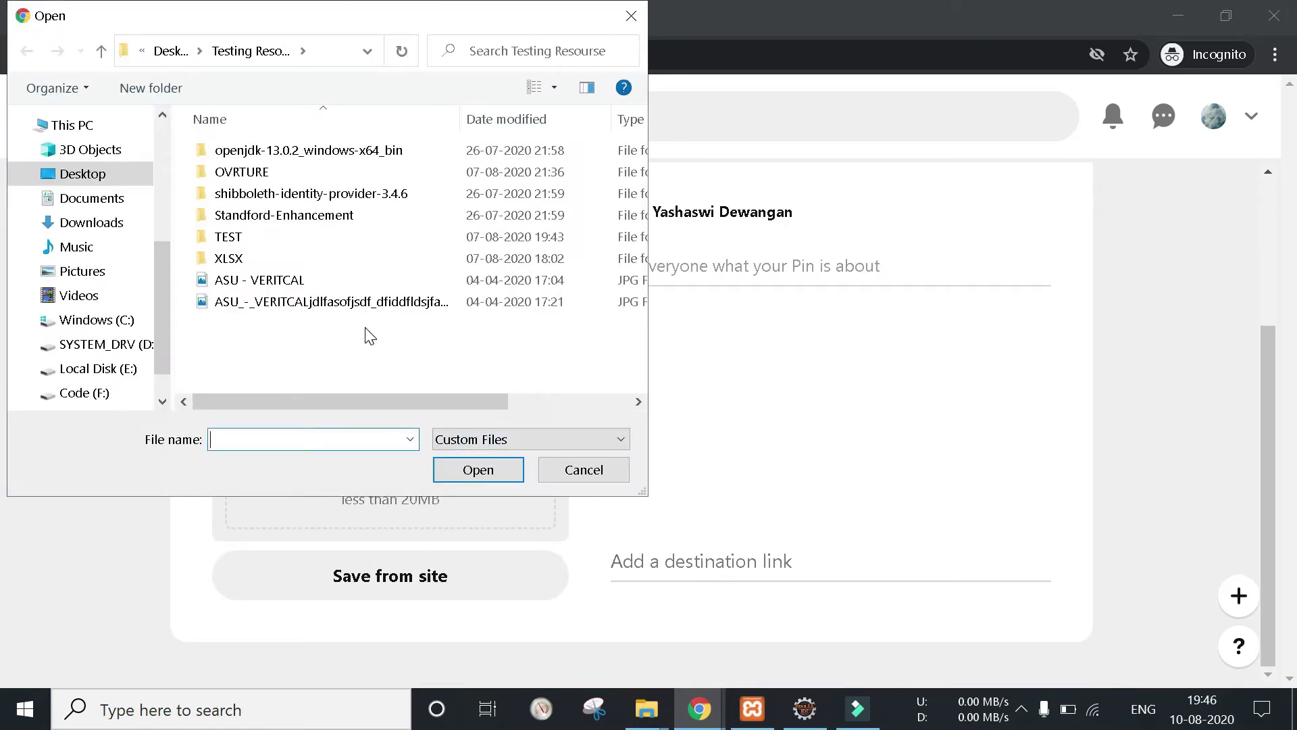
{"action": "left_click", "coordinate": [297, 280]}
{"action": "left_click", "coordinate": [457, 471]}
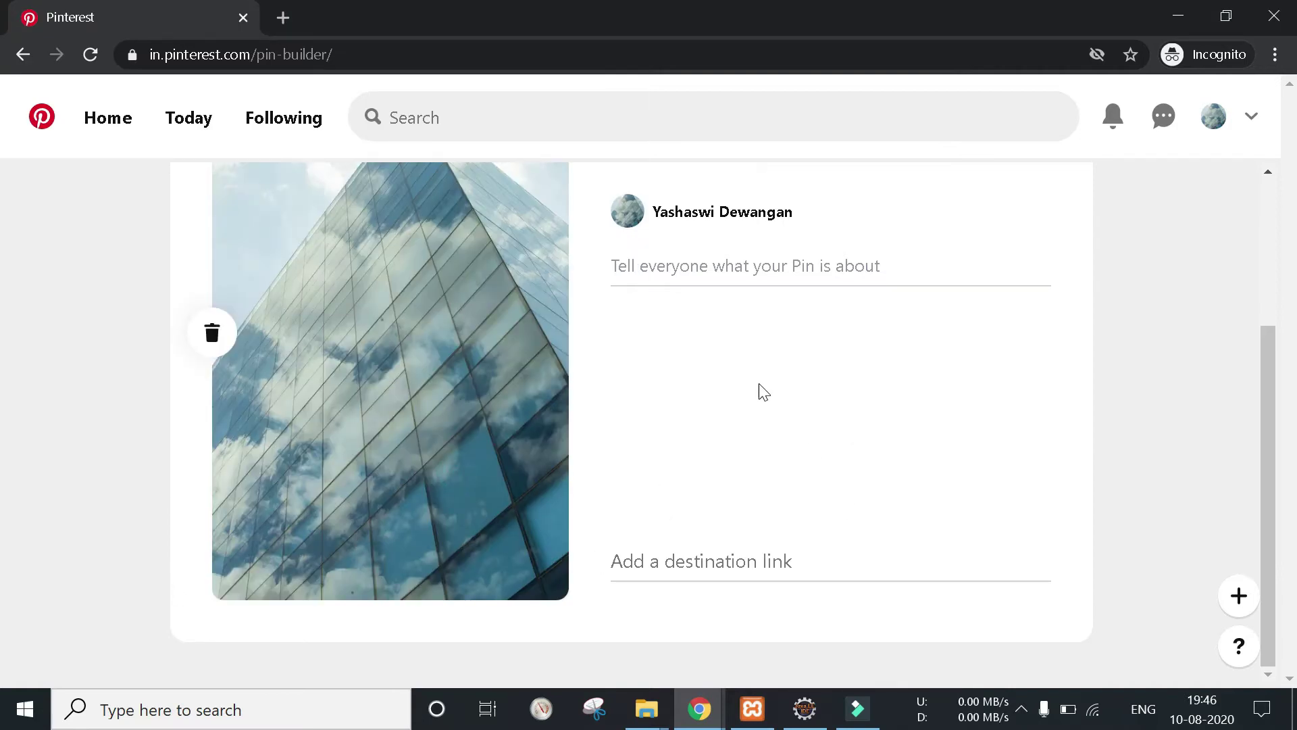
- Look over the Pin with its picture and title it "Highest Building"
{"action": "scroll", "coordinate": [647, 513], "scroll_direction": "up", "scroll_amount": 2}
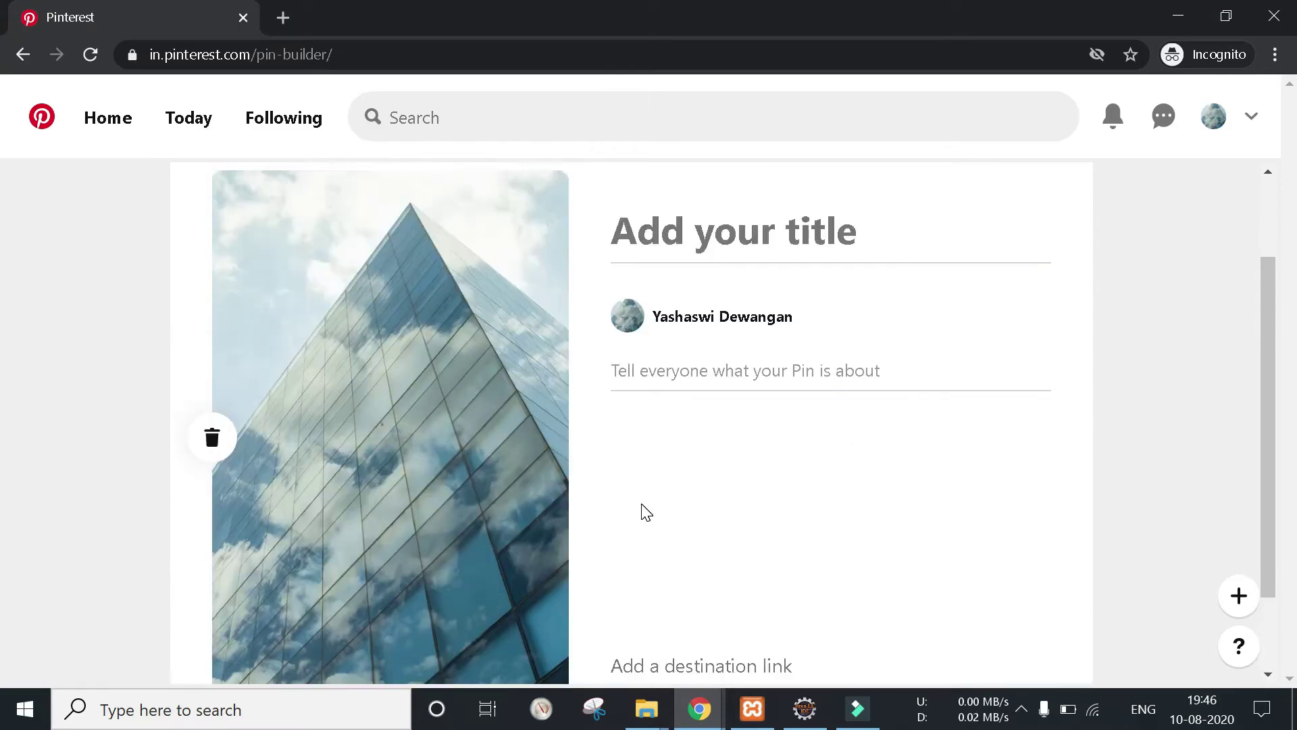
{"action": "scroll", "coordinate": [478, 451], "scroll_direction": "down", "scroll_amount": 2}
{"action": "scroll", "coordinate": [477, 450], "scroll_direction": "up", "scroll_amount": 4}
{"action": "left_click", "coordinate": [715, 334]}
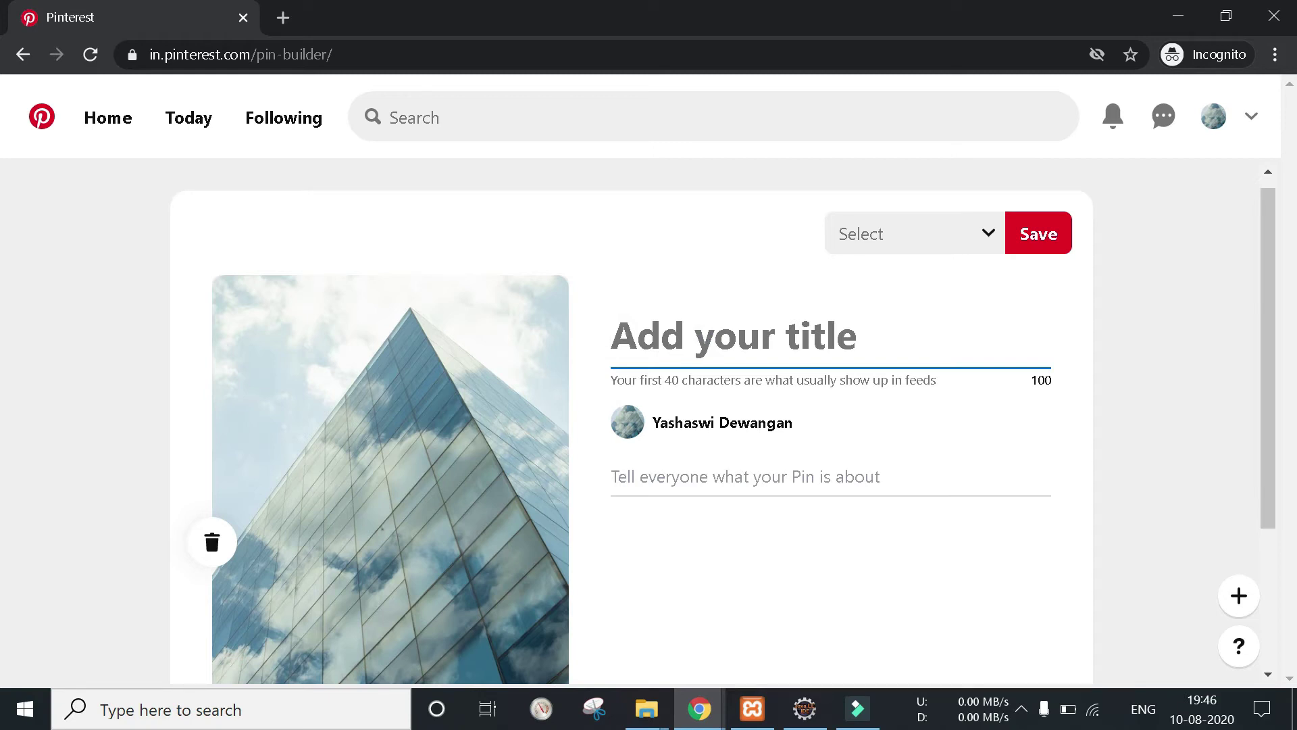
{"action": "type", "text": "High"}
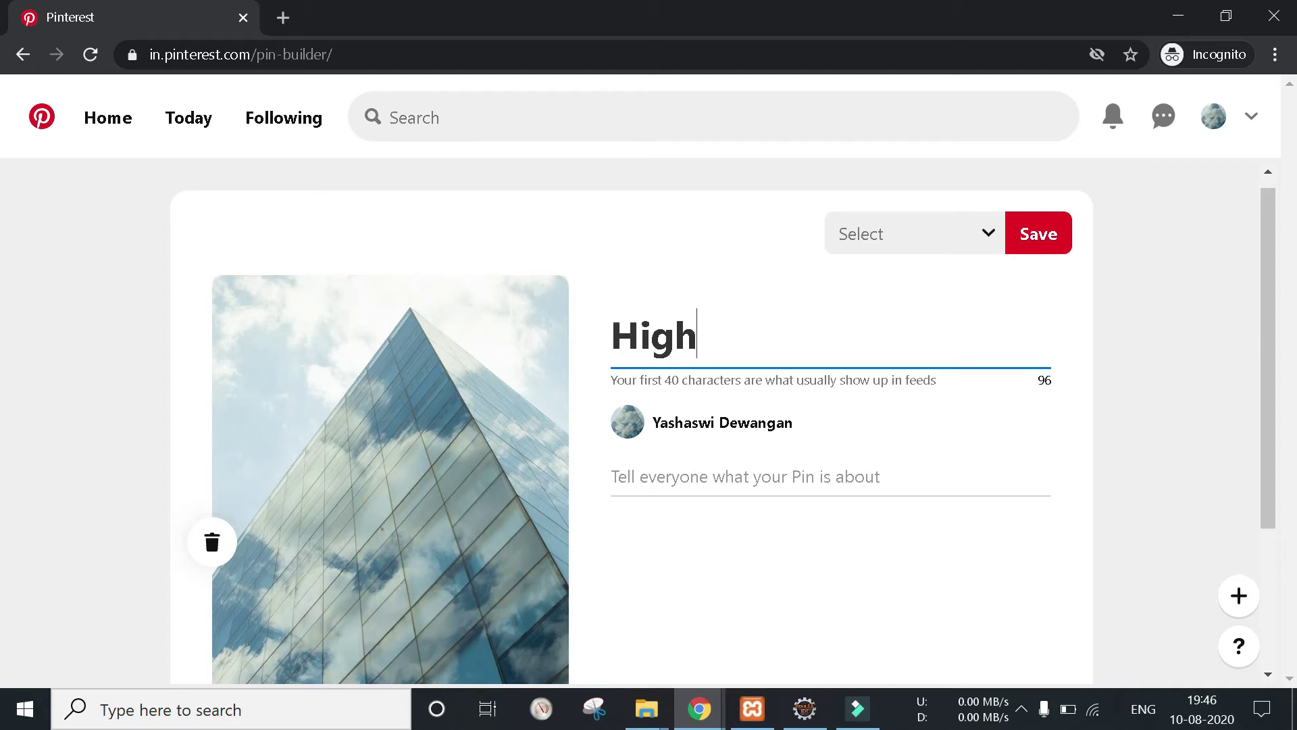
{"action": "type", "text": "est Bui"}
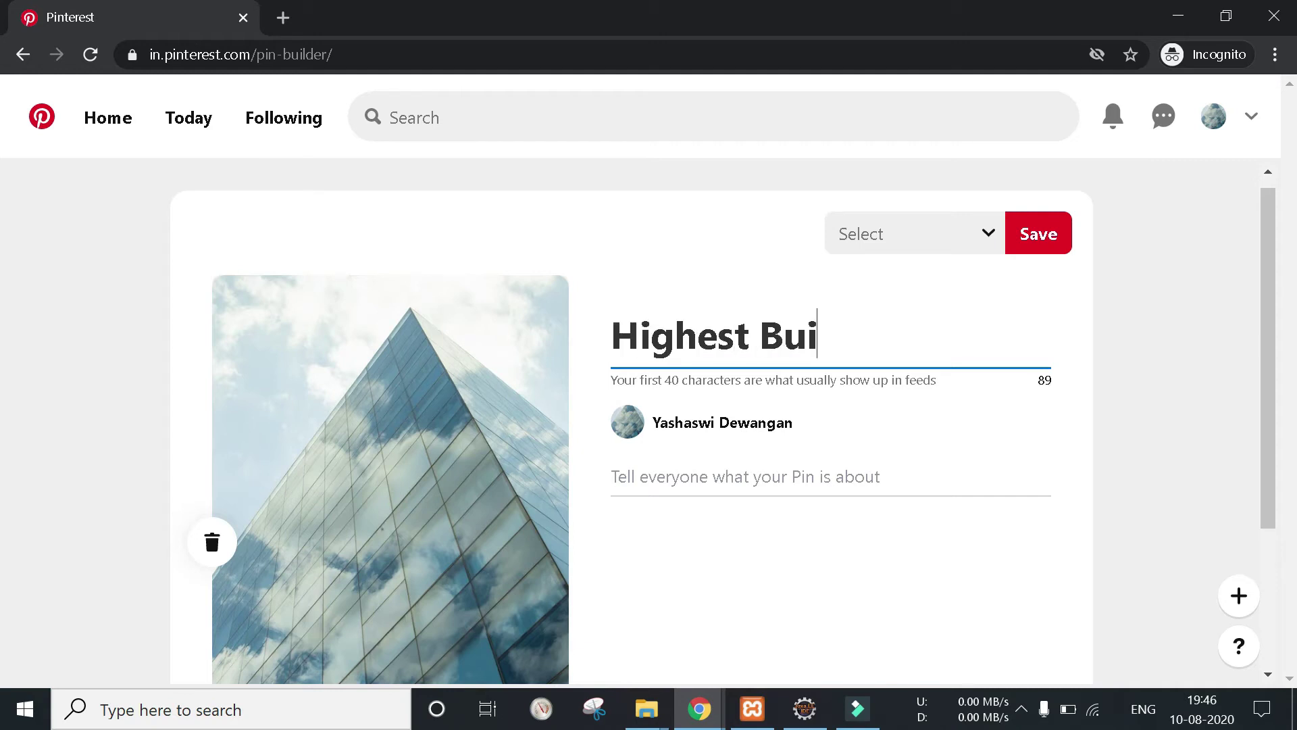
{"action": "type", "text": "lding"}
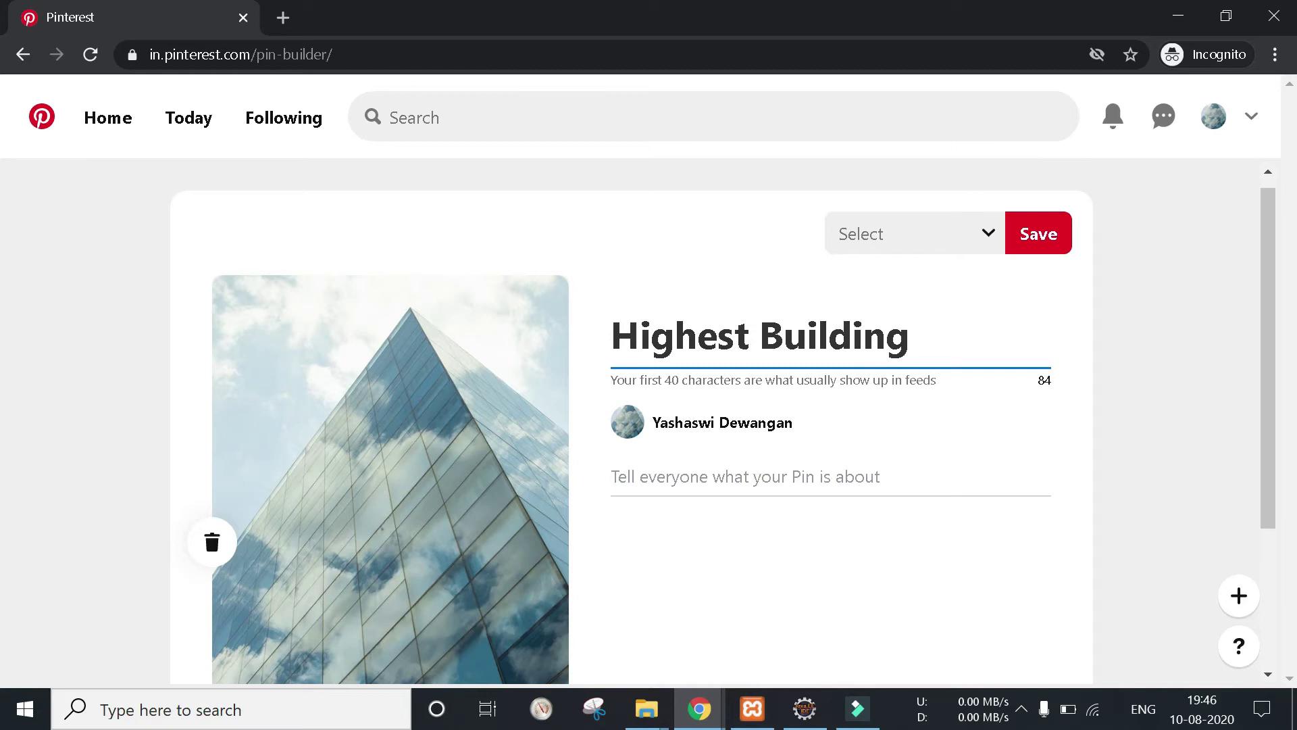
- Describe the Pin as "This is most popular building in the world."
{"action": "left_click", "coordinate": [745, 467]}
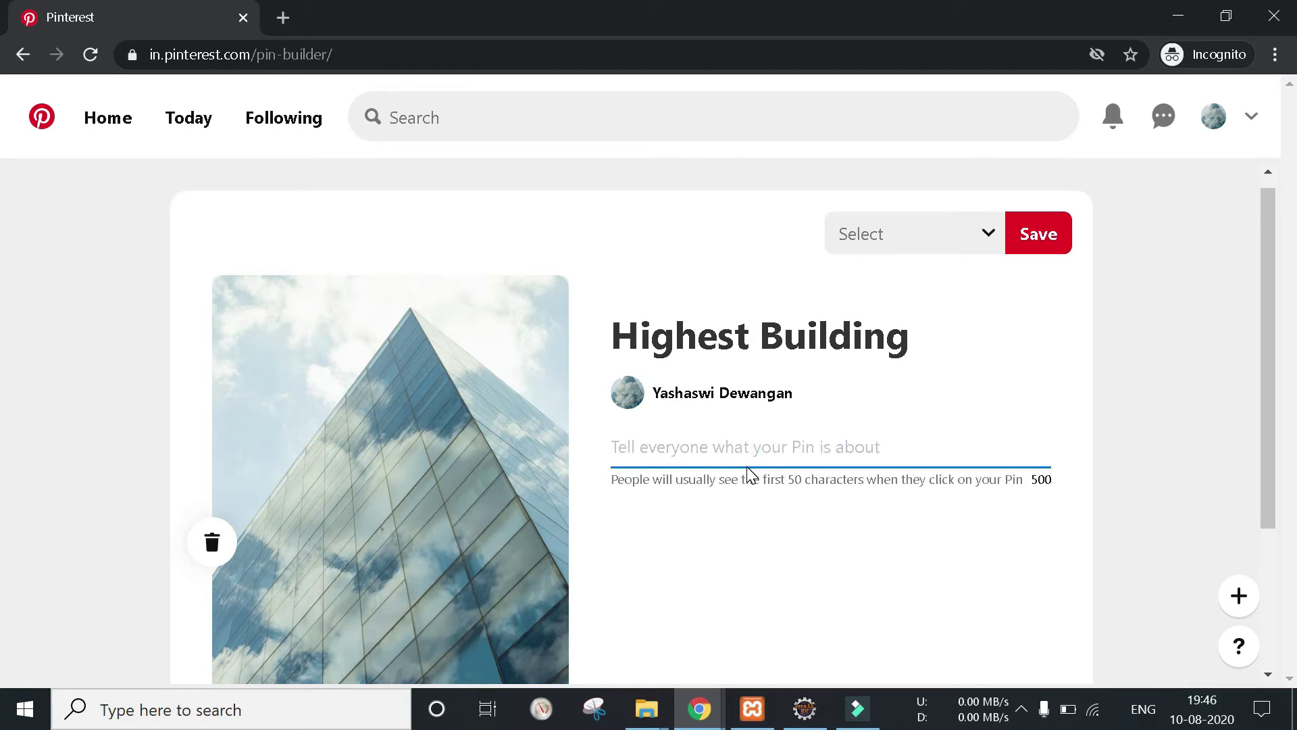
{"action": "left_click", "coordinate": [735, 448]}
{"action": "type", "text": "This is most popular building in the world."}
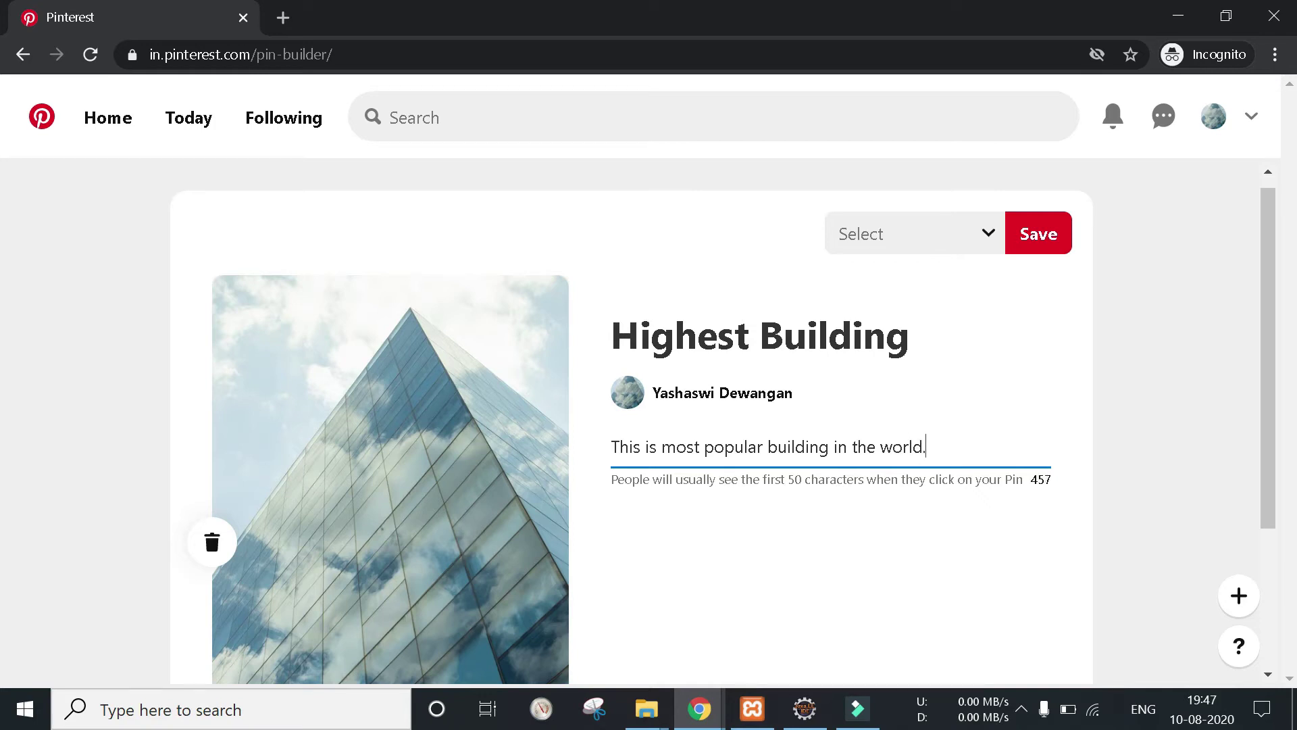
{"action": "scroll", "coordinate": [700, 497], "scroll_direction": "down", "scroll_amount": 3}
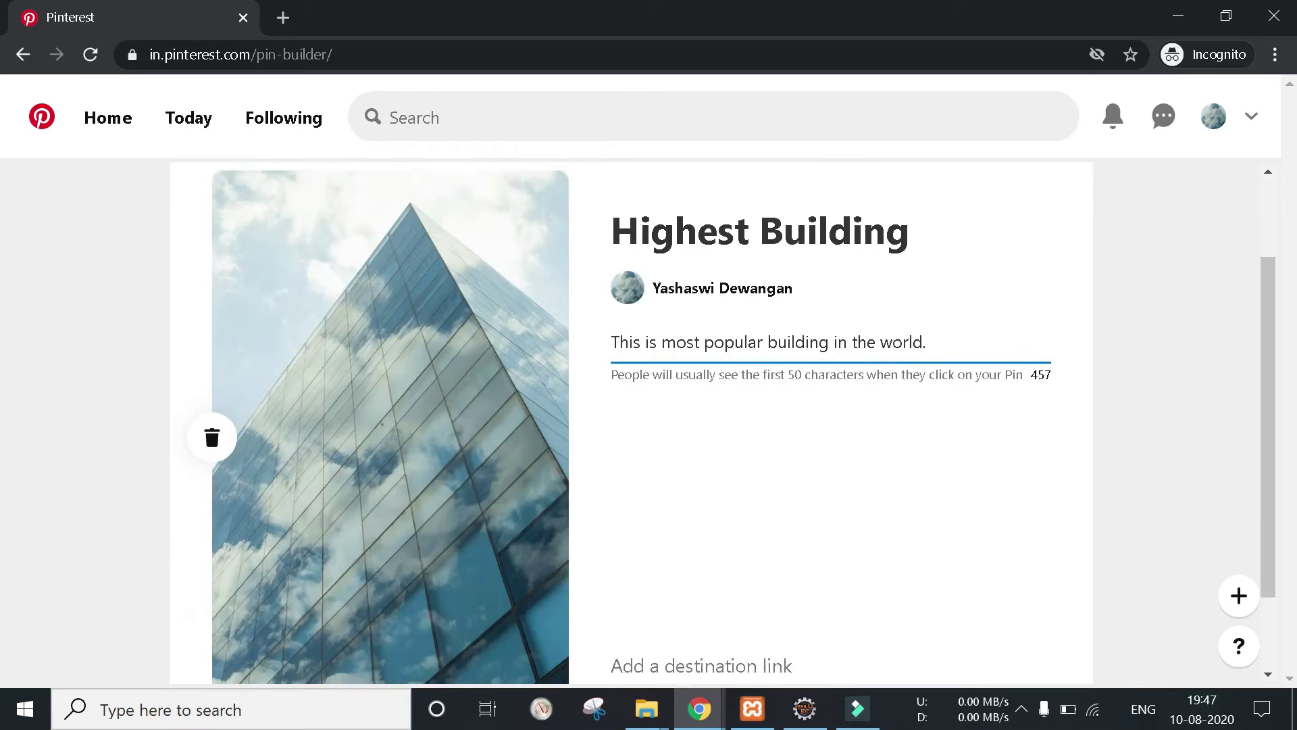
- Search the web for wikipedia in a new browser tab, open the Wikipedia site and copy its address
{"action": "left_click", "coordinate": [720, 555]}
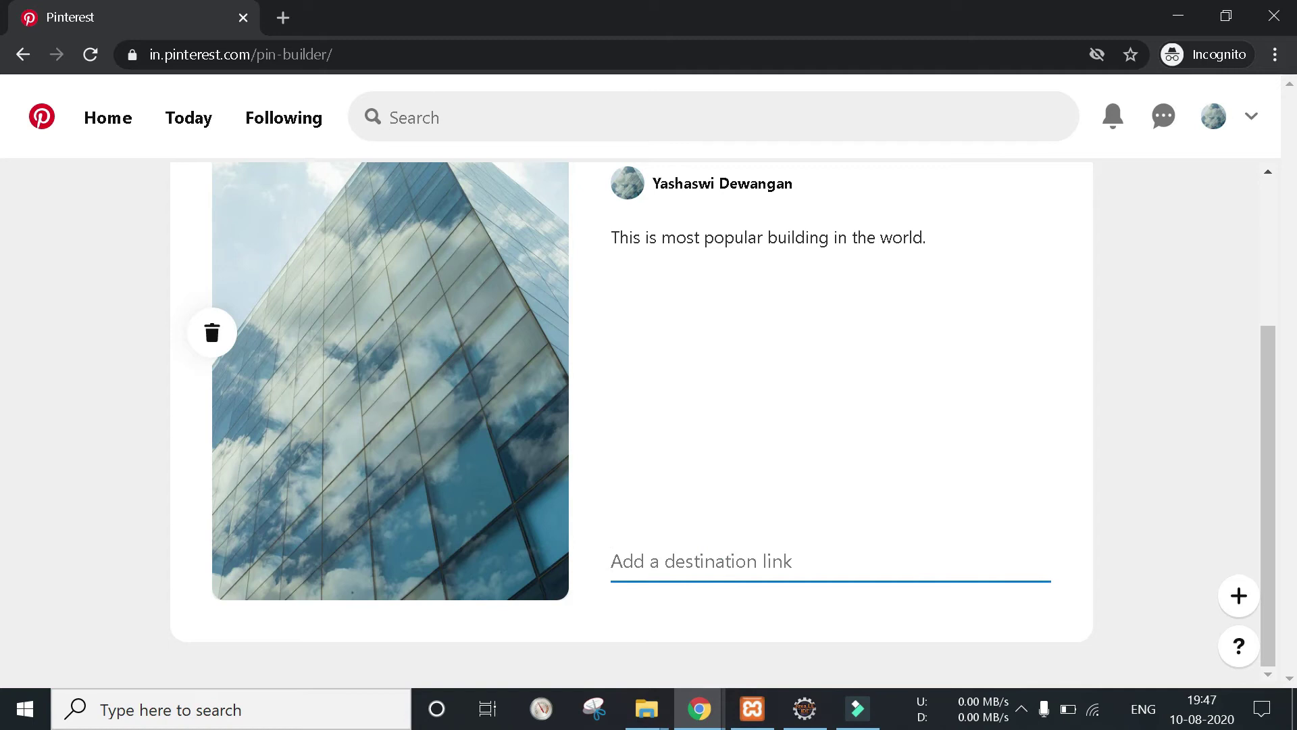
{"action": "left_click", "coordinate": [283, 17]}
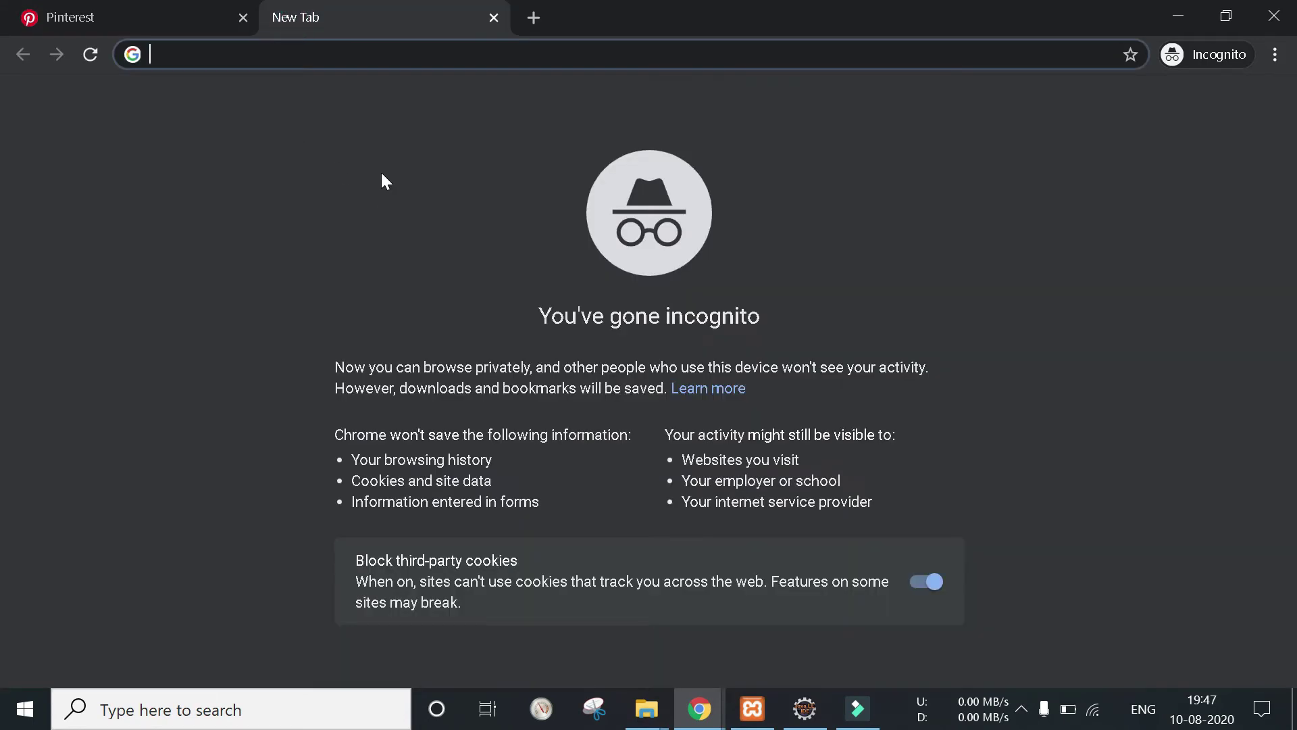
{"action": "left_click", "coordinate": [353, 55]}
{"action": "type", "text": "wikipedia"}
{"action": "key", "text": "Return"}
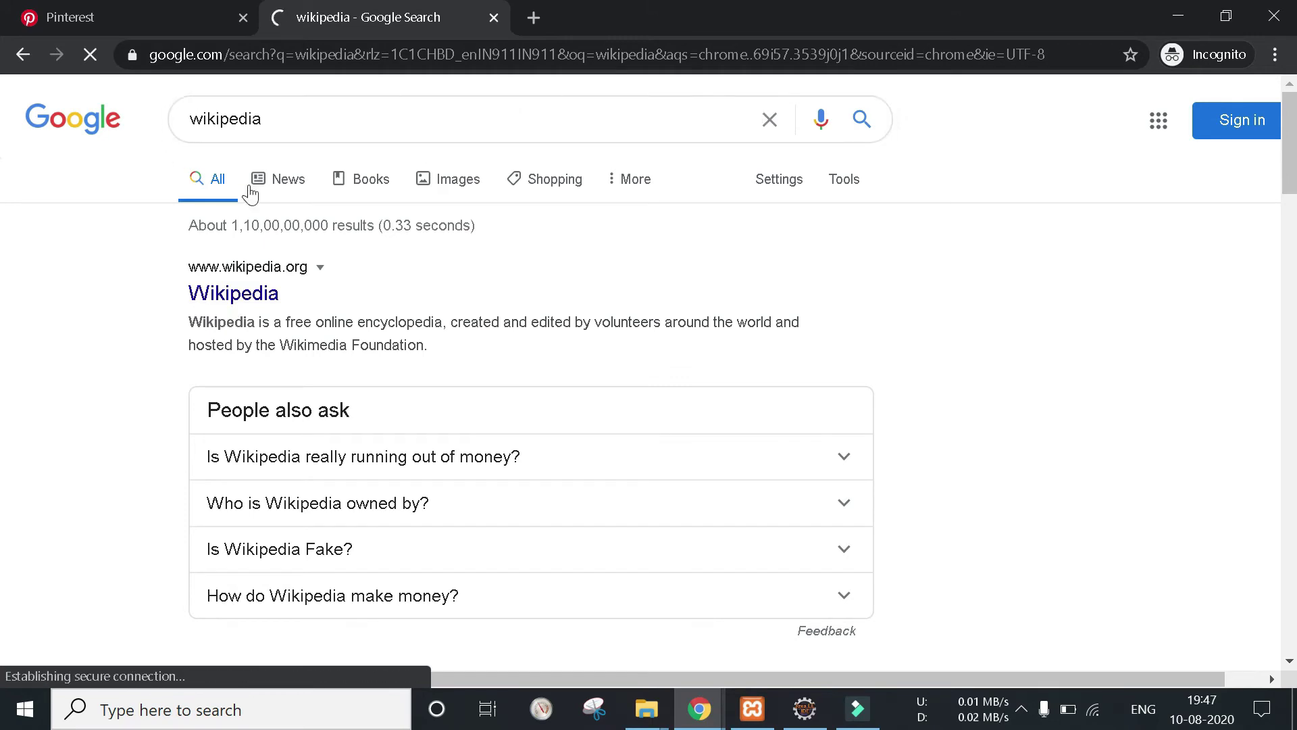
{"action": "left_click", "coordinate": [233, 292]}
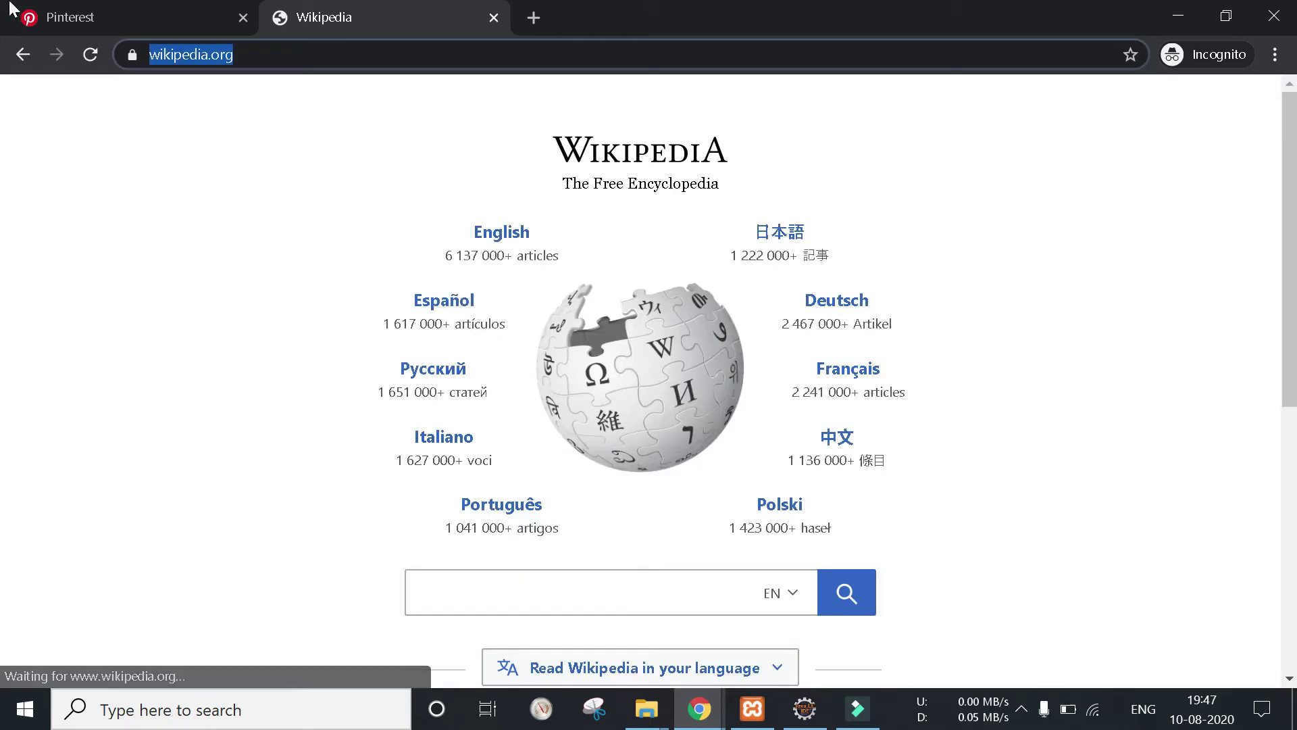
{"action": "left_click", "coordinate": [104, 17]}
{"action": "type", "text": "https://www.wikipedia.org/"}
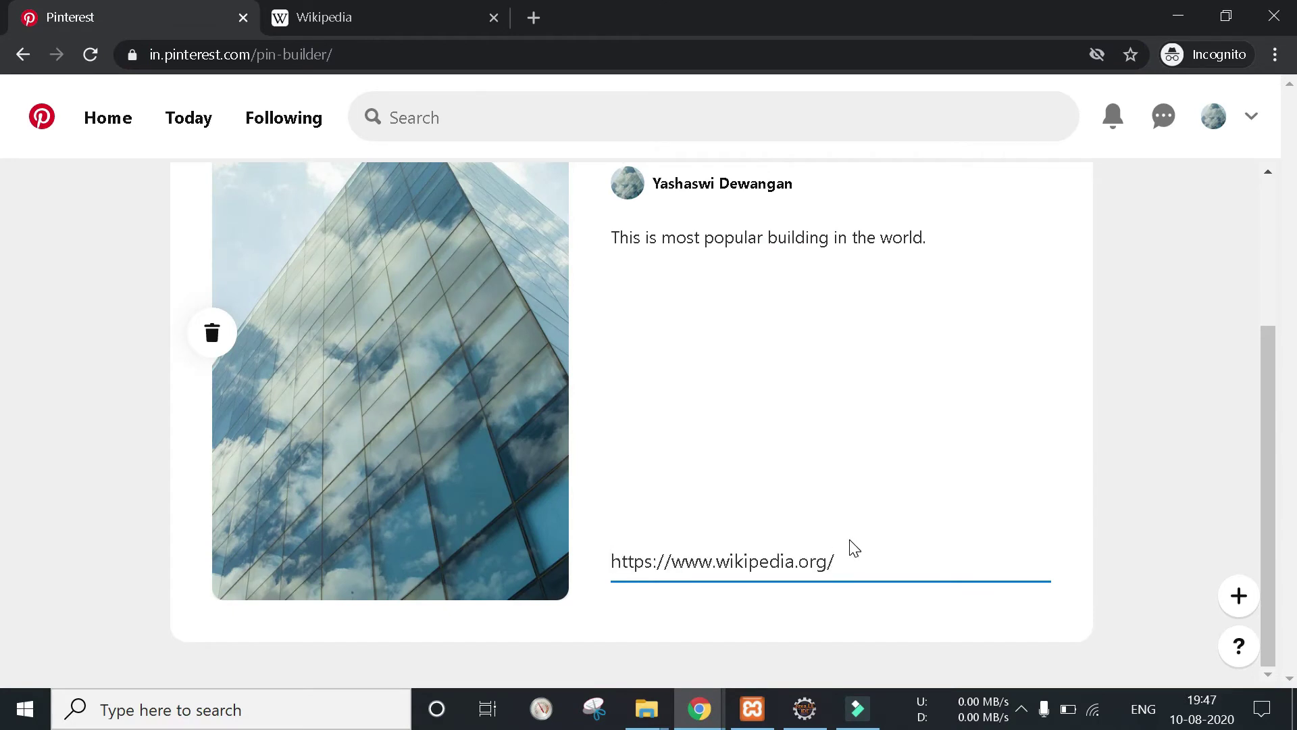
{"action": "left_click", "coordinate": [632, 554]}
- Examine the suggested board names and the board creation option for the Pin, and review the Pin's contents
{"action": "scroll", "coordinate": [691, 406], "scroll_direction": "up", "scroll_amount": 3}
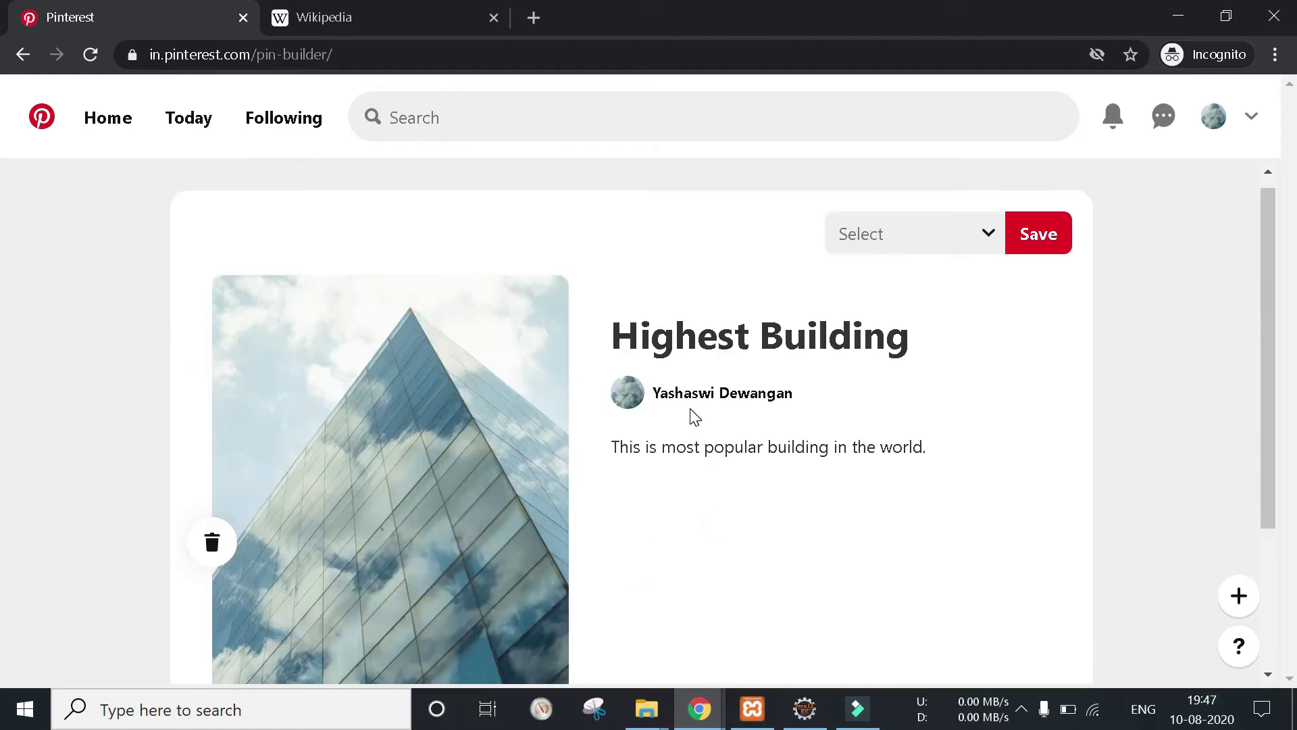
{"action": "left_click", "coordinate": [955, 249]}
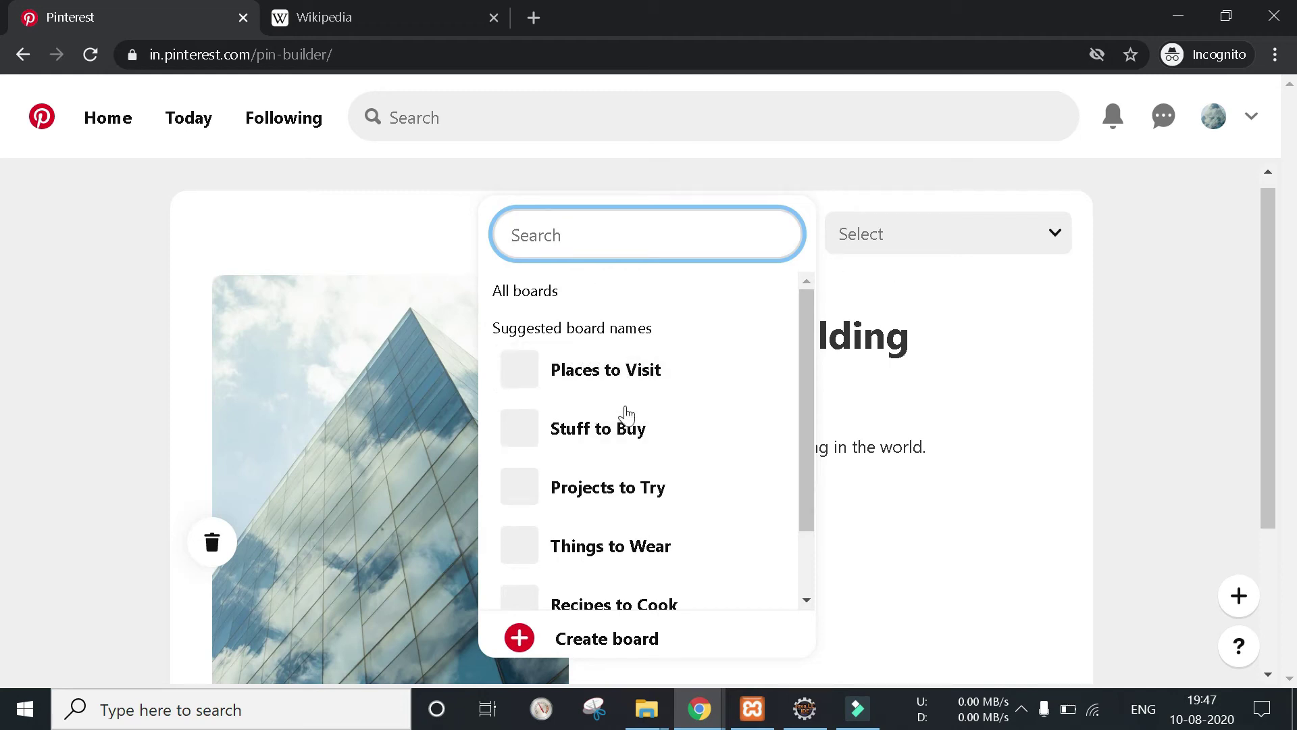
{"action": "scroll", "coordinate": [601, 425], "scroll_direction": "down", "scroll_amount": 2}
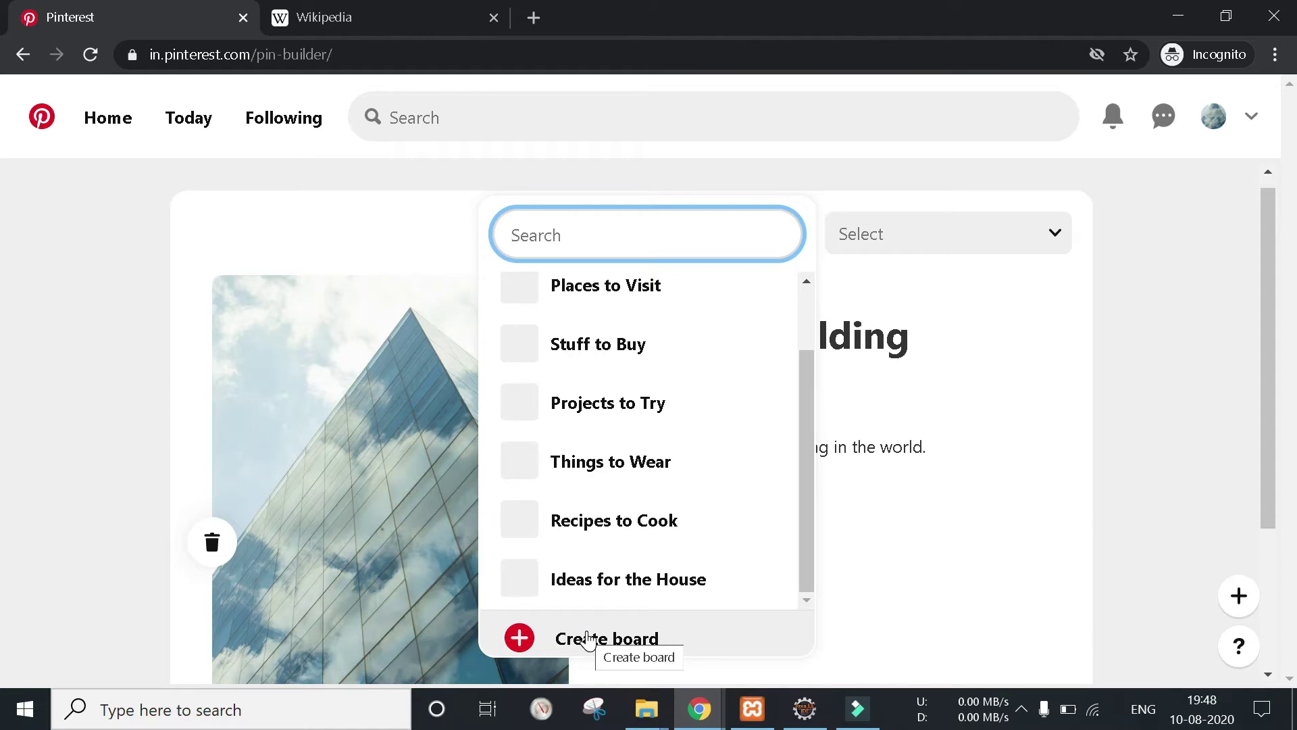
{"action": "left_click", "coordinate": [948, 304]}
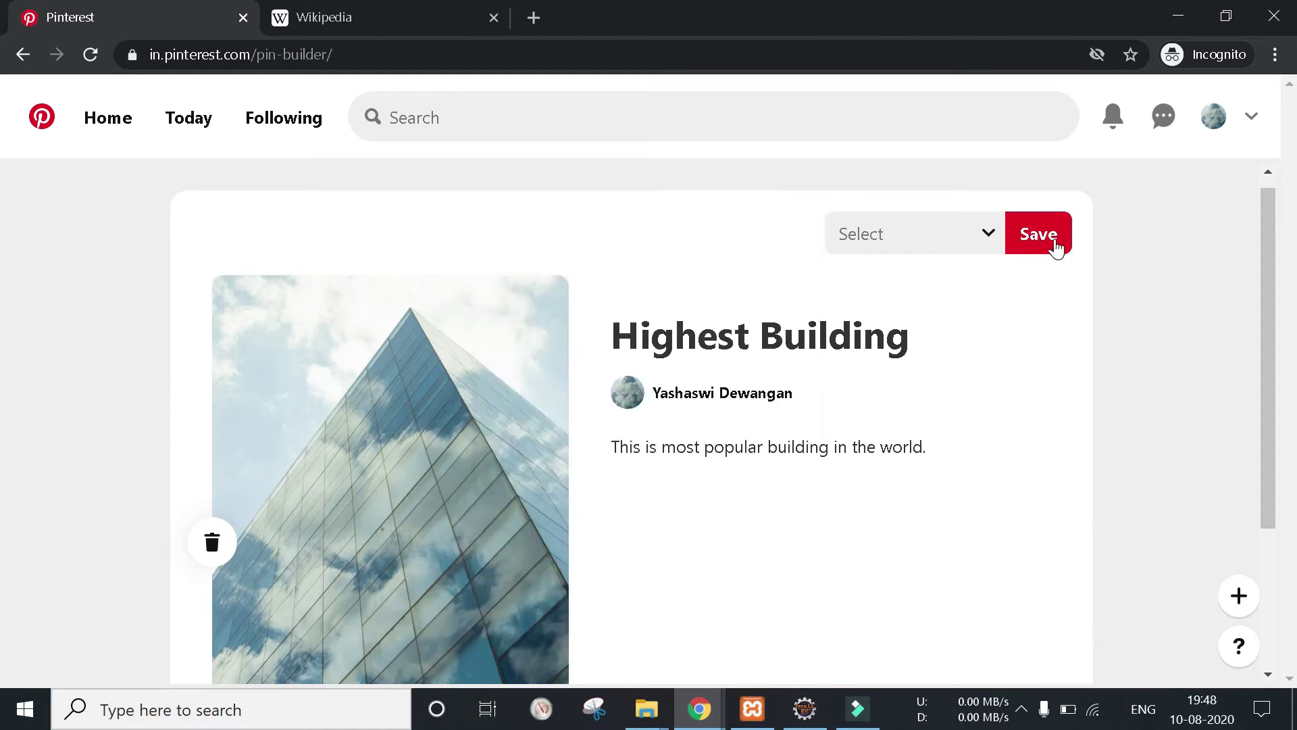
{"action": "left_click", "coordinate": [1056, 248]}
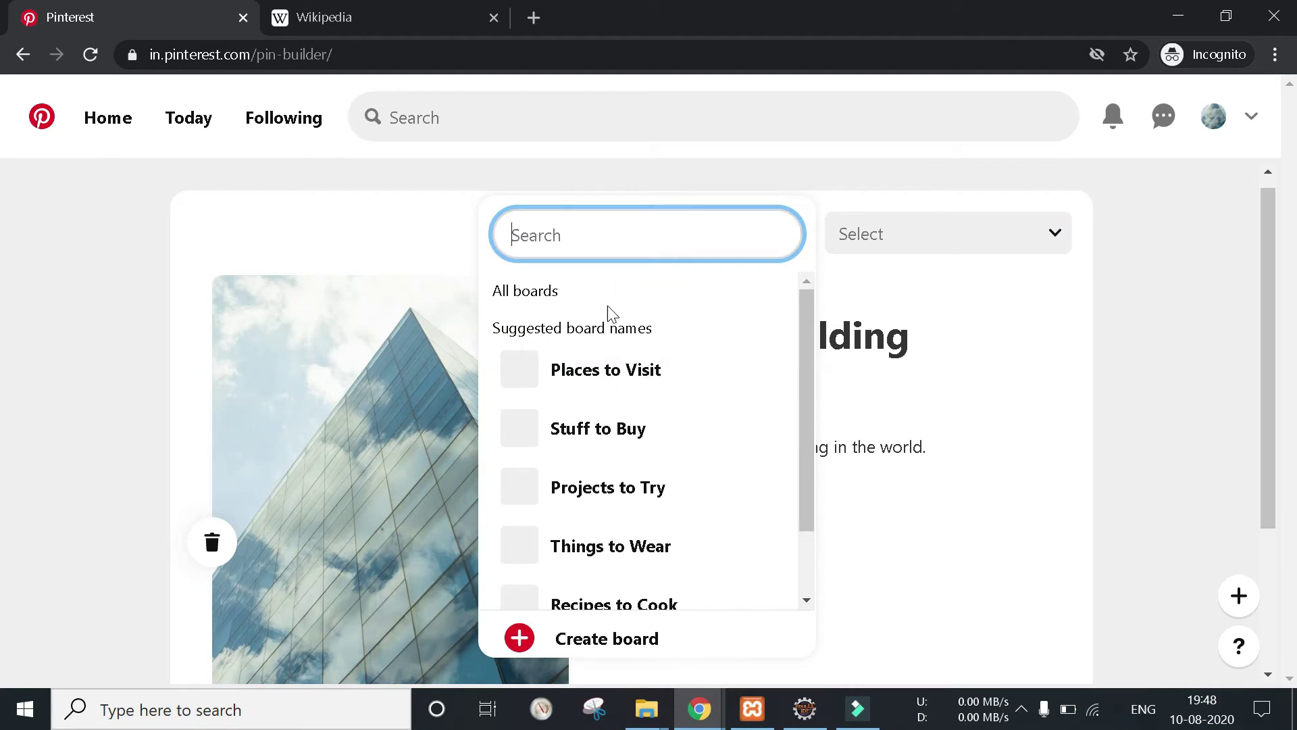
{"action": "scroll", "coordinate": [609, 377], "scroll_direction": "down", "scroll_amount": 1}
{"action": "scroll", "coordinate": [689, 530], "scroll_direction": "down", "scroll_amount": 3}
{"action": "scroll", "coordinate": [634, 376], "scroll_direction": "up", "scroll_amount": 1}
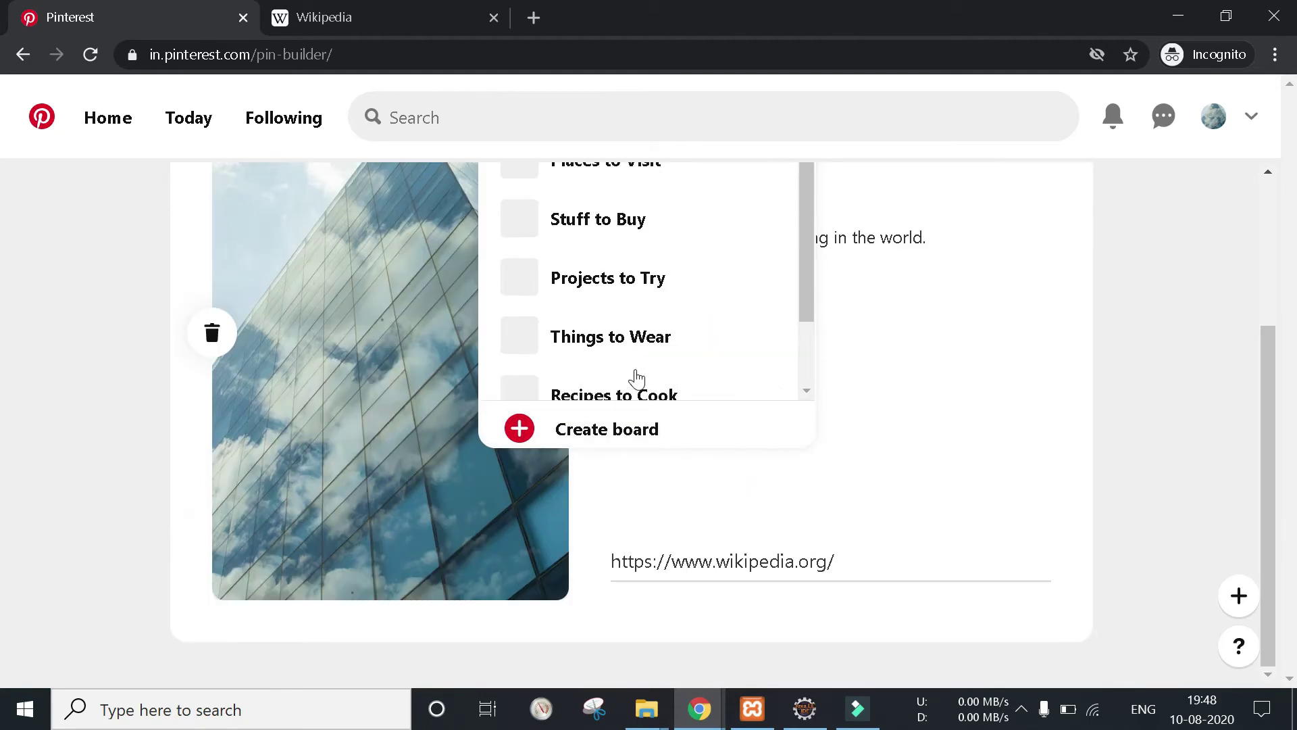
{"action": "scroll", "coordinate": [887, 416], "scroll_direction": "up", "scroll_amount": 3}
{"action": "left_click", "coordinate": [541, 324]}
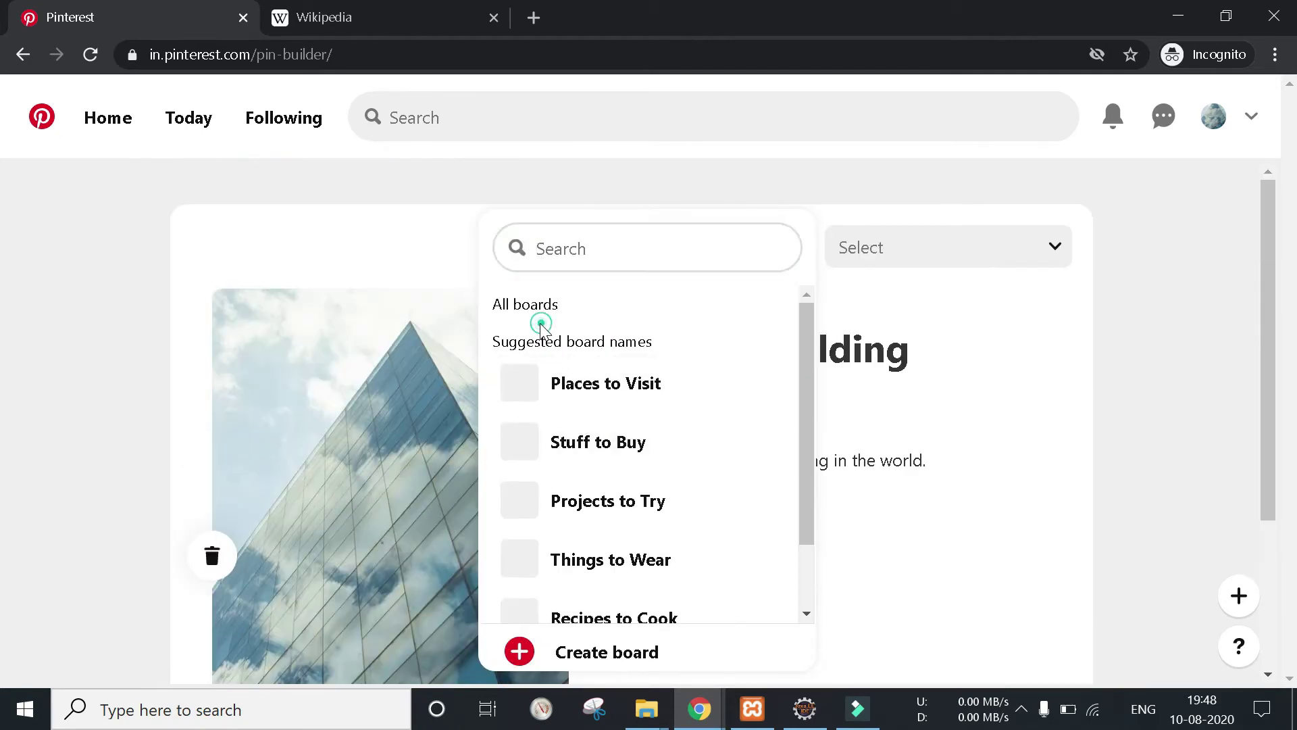
{"action": "left_click", "coordinate": [922, 391]}
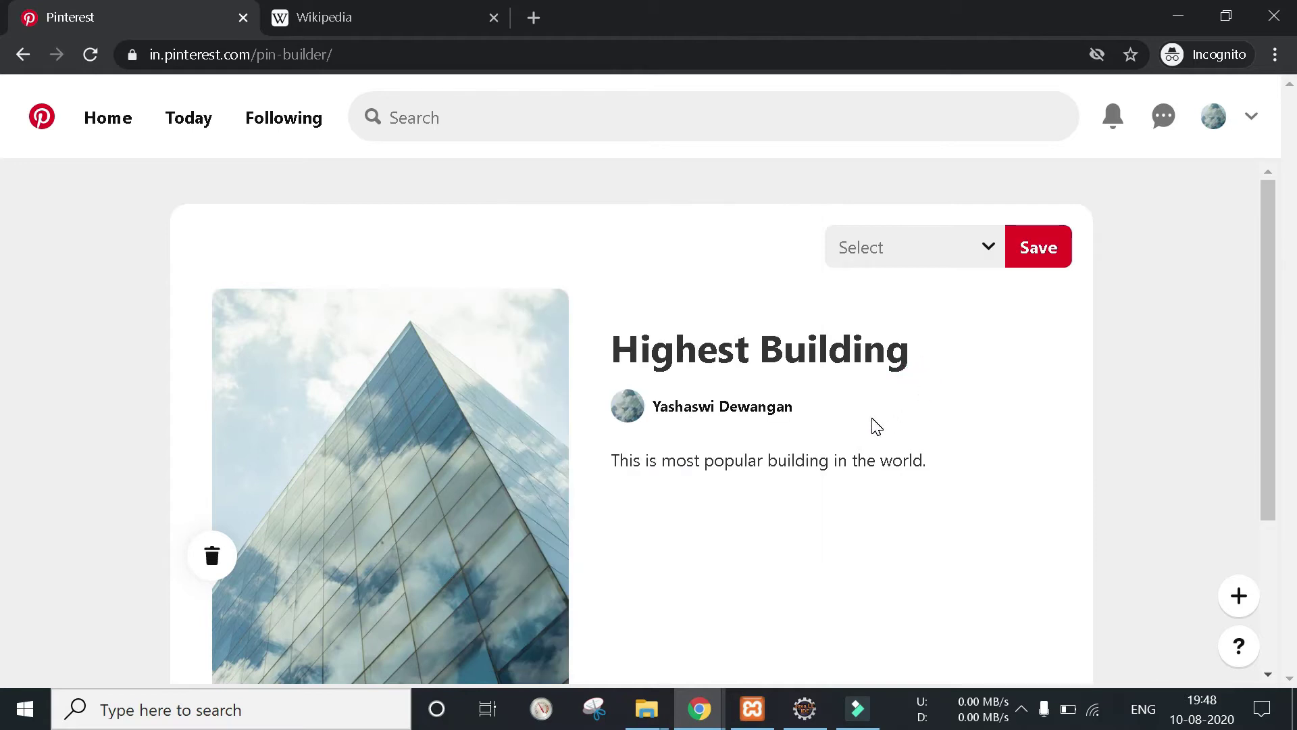
{"action": "scroll", "coordinate": [922, 406], "scroll_direction": "down", "scroll_amount": 3}
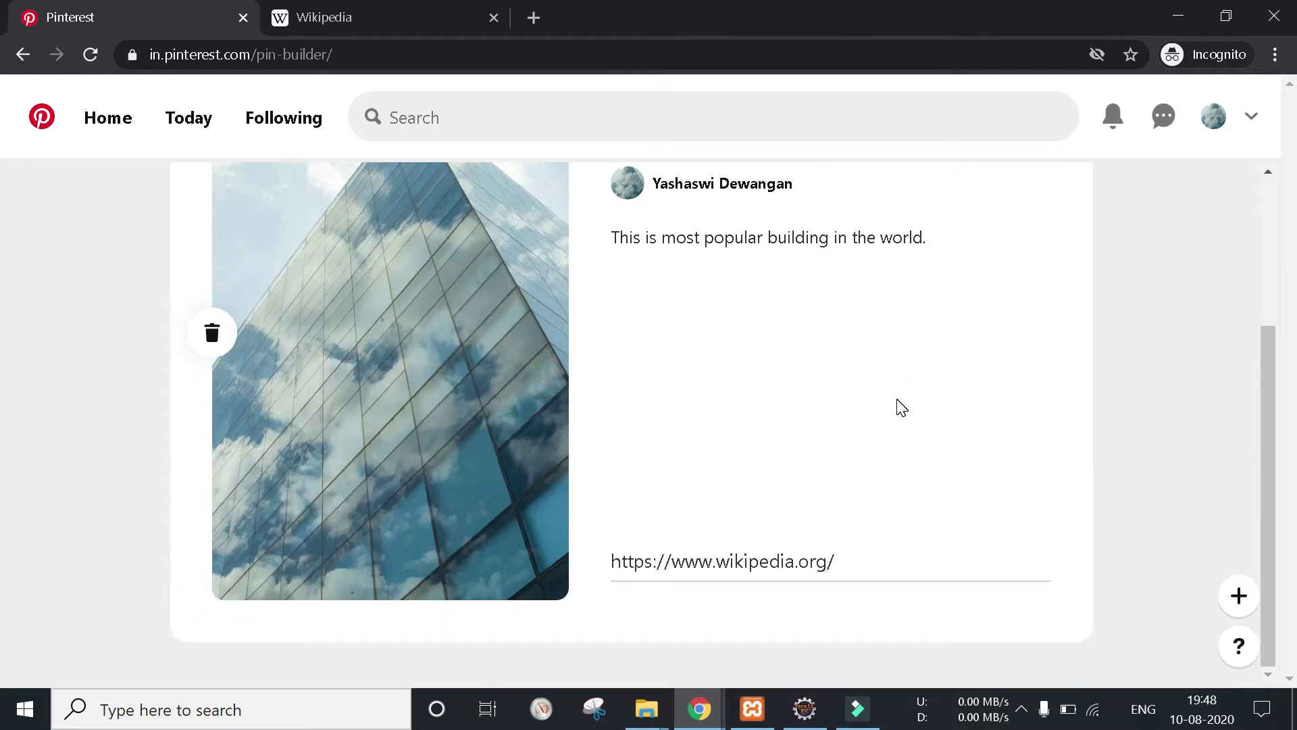
{"action": "scroll", "coordinate": [902, 408], "scroll_direction": "up", "scroll_amount": 3}
- Start a new board for the Pin and name it "Building"
{"action": "left_click", "coordinate": [967, 252]}
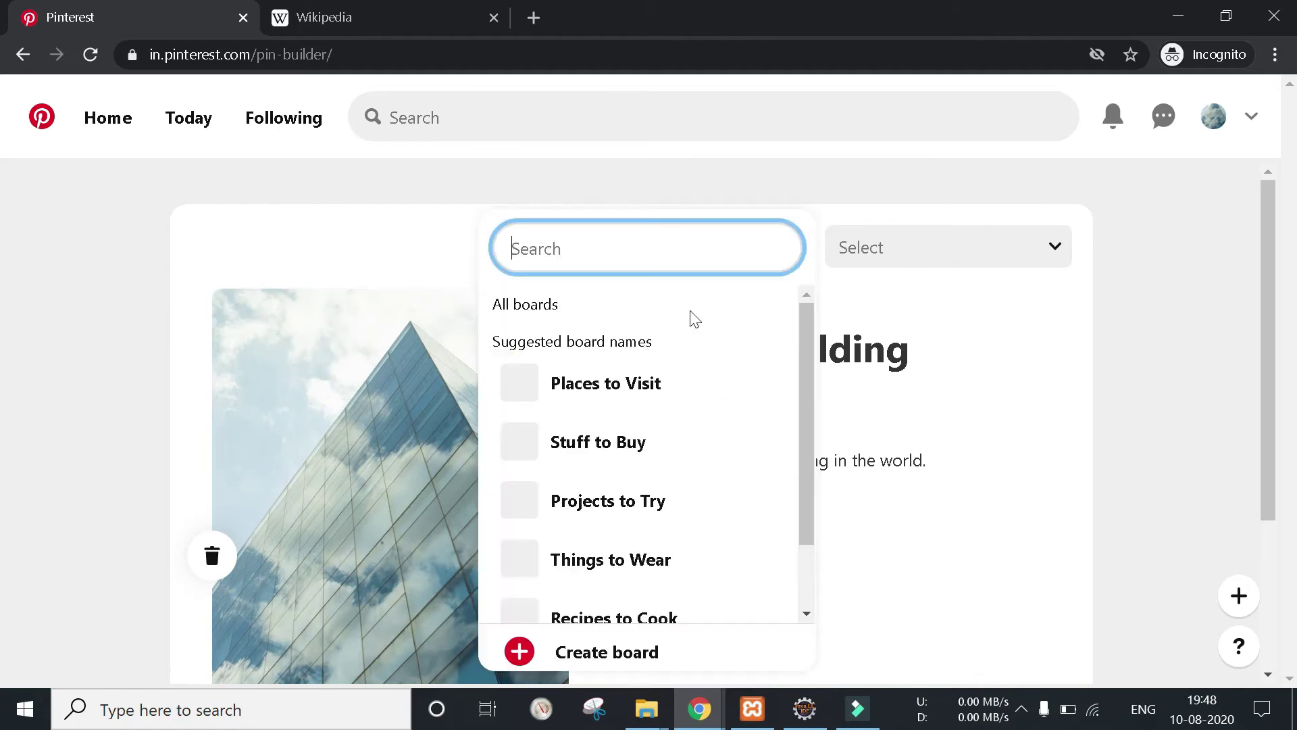
{"action": "left_click", "coordinate": [559, 638]}
{"action": "left_click", "coordinate": [593, 289]}
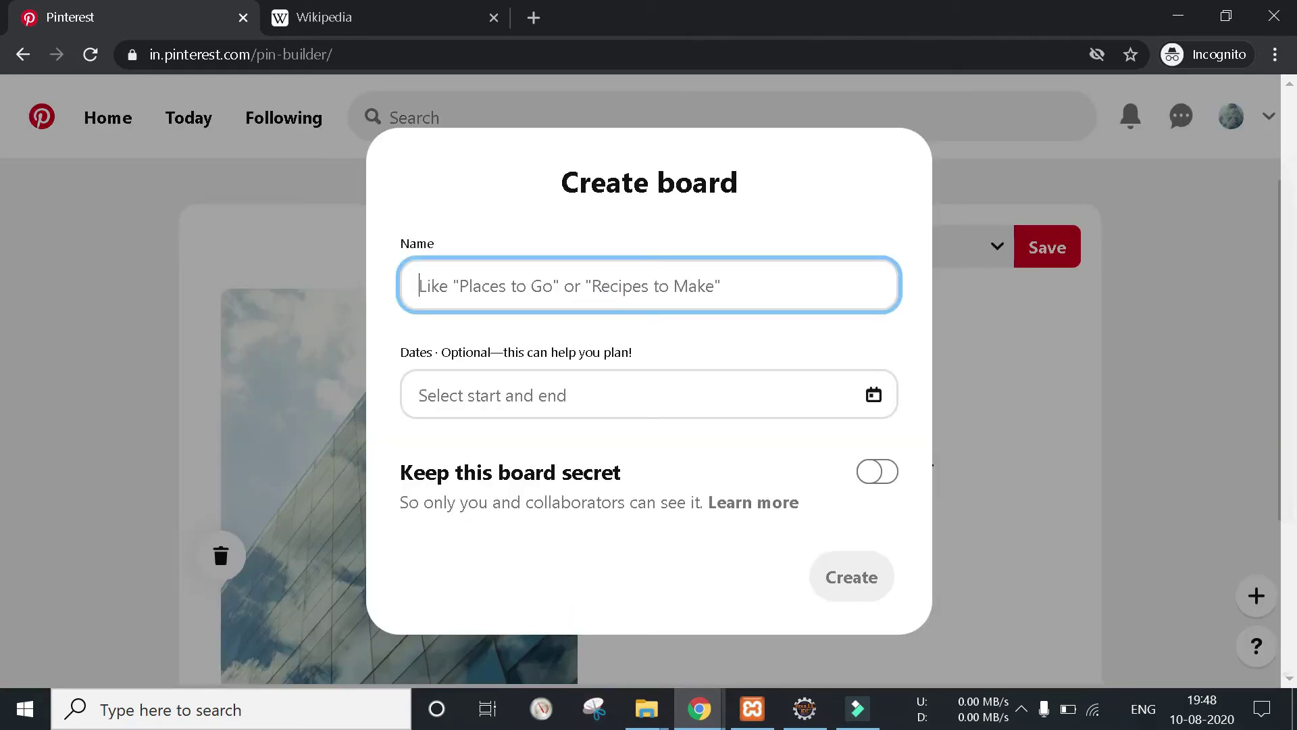
{"action": "type", "text": "Building"}
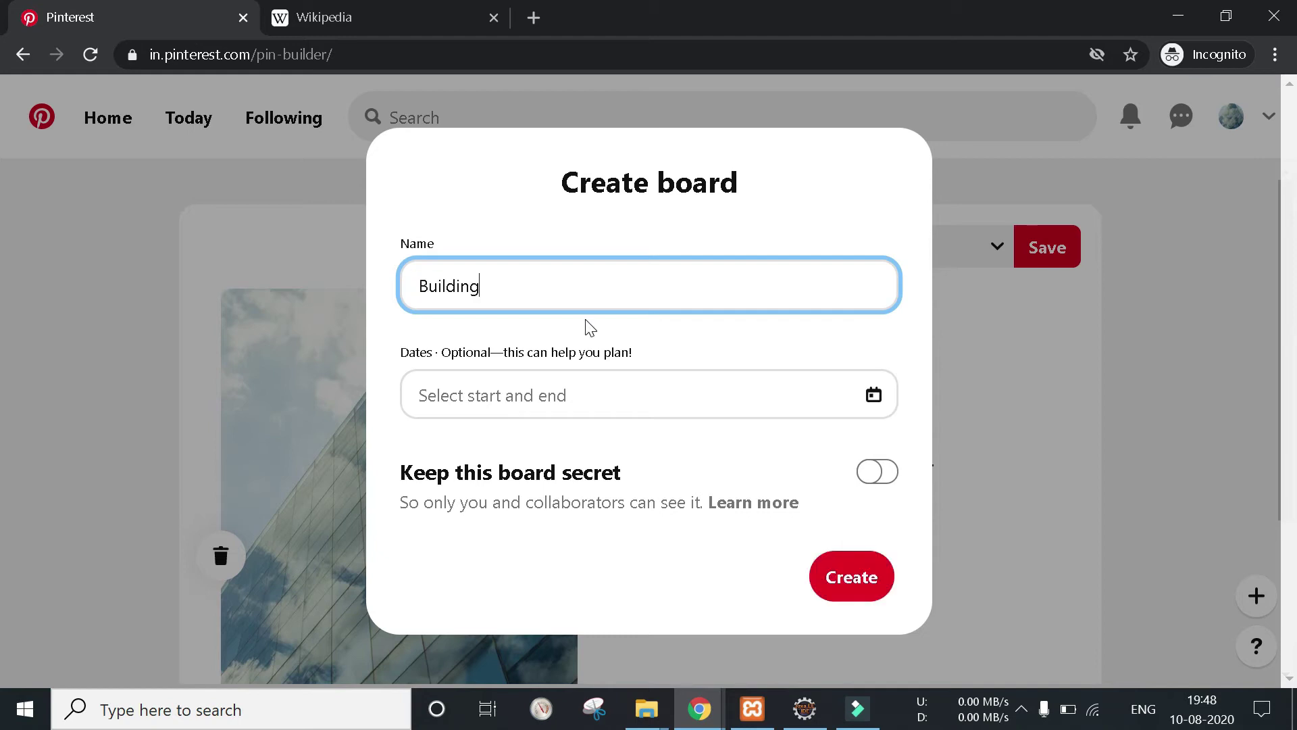
- Check the new board's optional dates and secrecy setting, and create it without dates and not secret
{"action": "left_click", "coordinate": [540, 384]}
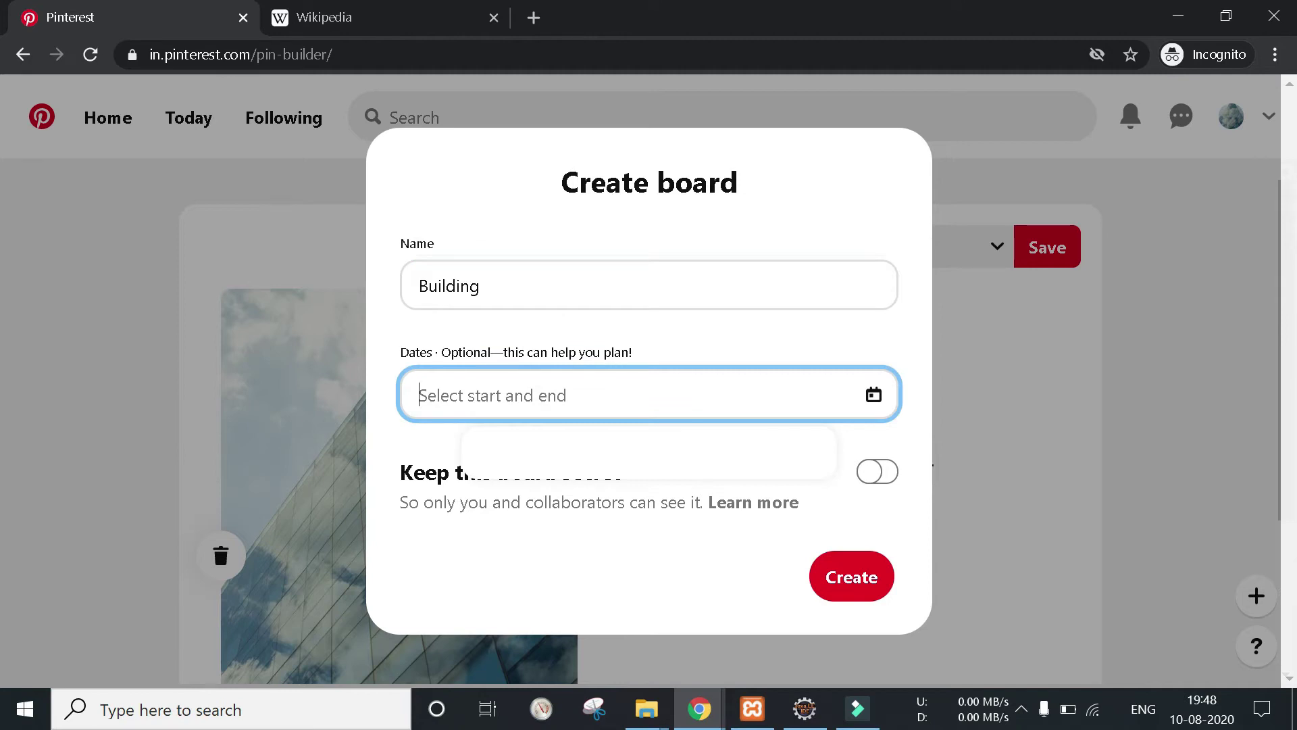
{"action": "left_click_drag", "start_coordinate": [402, 352], "coordinate": [686, 367]}
{"action": "left_click", "coordinate": [877, 471]}
{"action": "left_click", "coordinate": [613, 396]}
{"action": "left_click", "coordinate": [695, 349]}
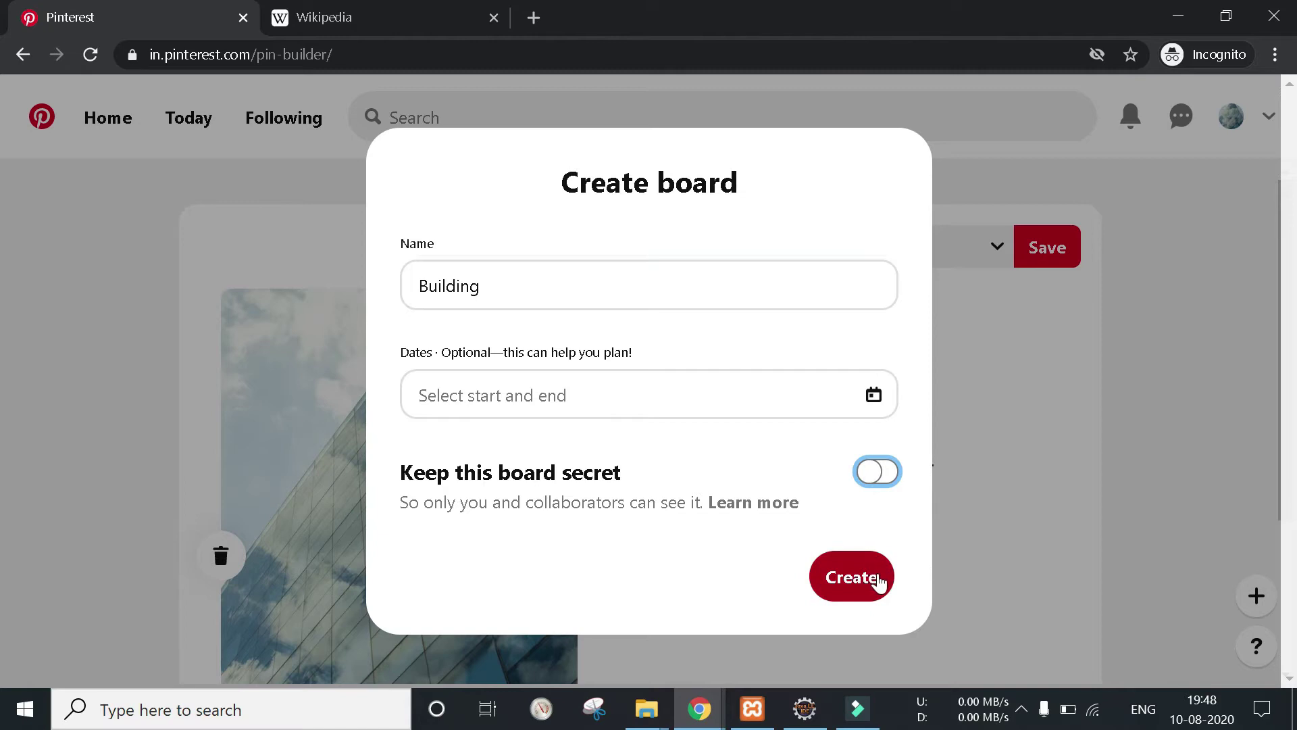
{"action": "left_click", "coordinate": [841, 590]}
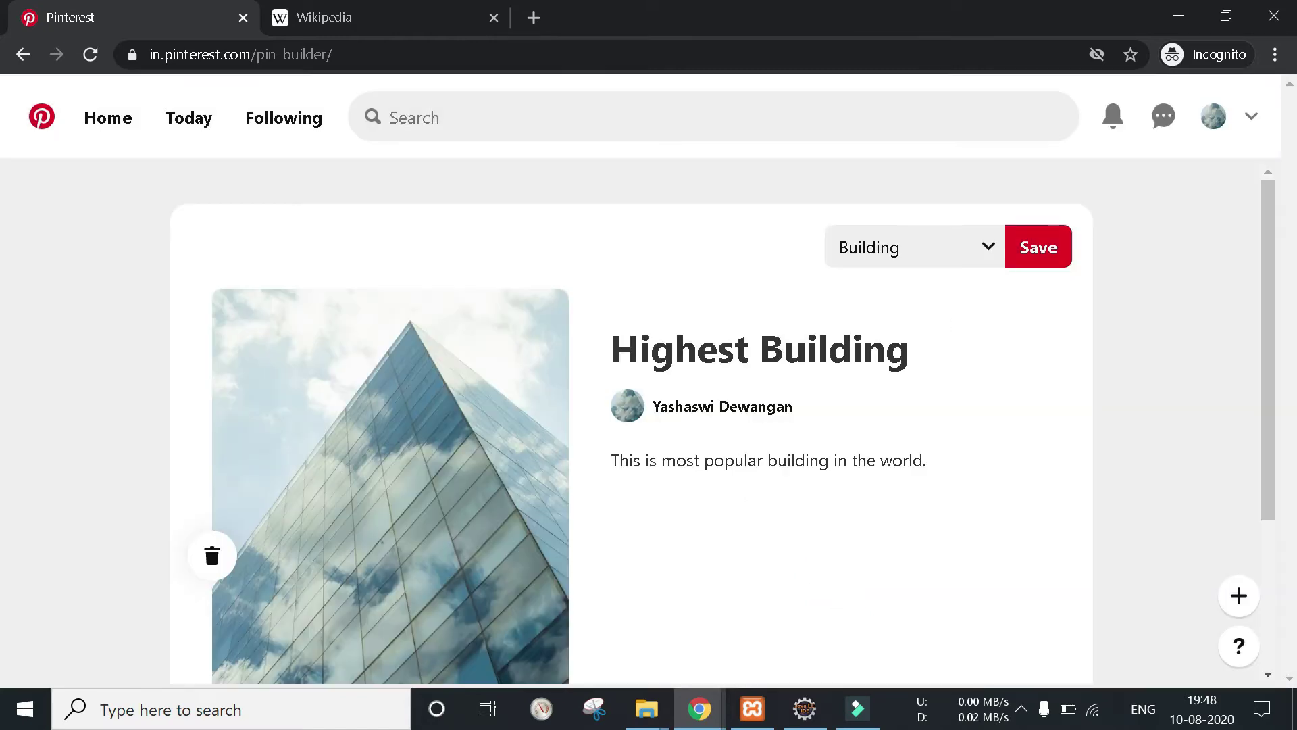
- Look over the finished Pin and save it to the Building board
{"action": "scroll", "coordinate": [851, 408], "scroll_direction": "down", "scroll_amount": 1}
{"action": "scroll", "coordinate": [851, 409], "scroll_direction": "up", "scroll_amount": 1}
{"action": "scroll", "coordinate": [857, 399], "scroll_direction": "down", "scroll_amount": 3}
{"action": "scroll", "coordinate": [762, 450], "scroll_direction": "up", "scroll_amount": 3}
{"action": "left_click", "coordinate": [1039, 260]}
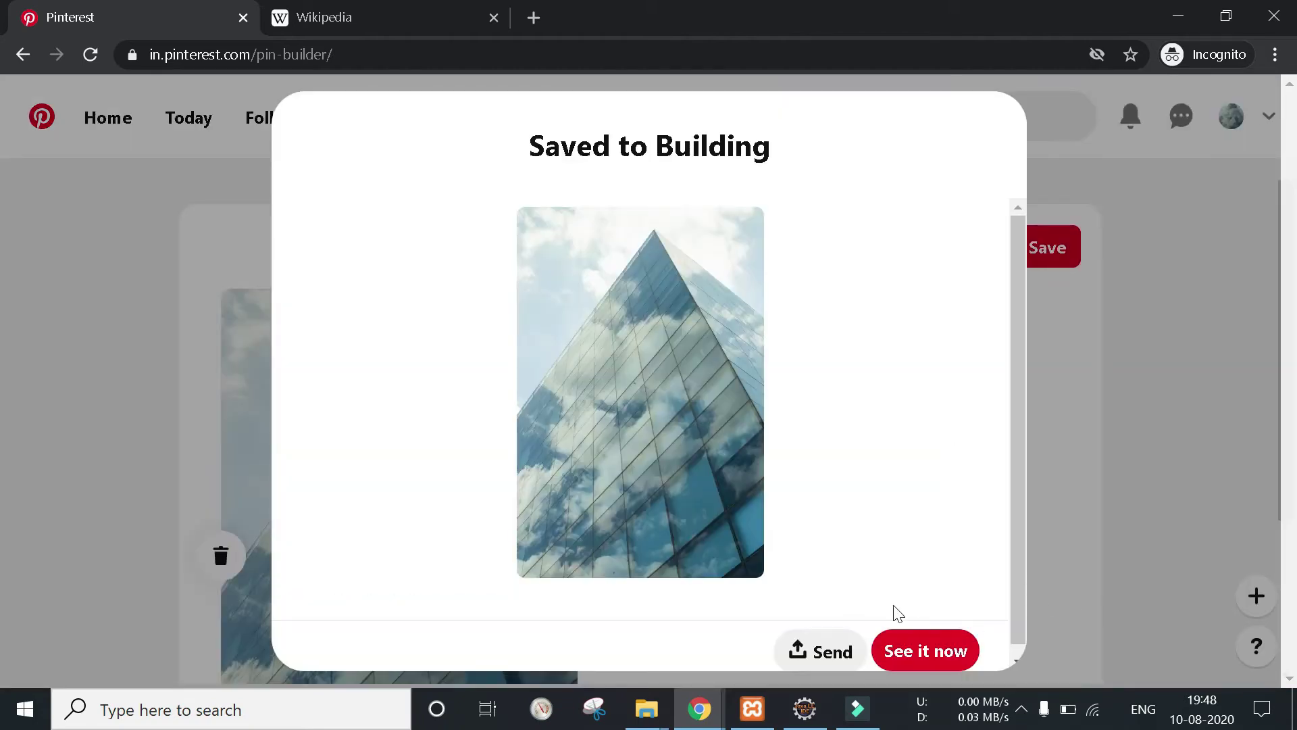
- Open the newly saved Pin's page and look over its picture, details and board information
{"action": "scroll", "coordinate": [861, 533], "scroll_direction": "down", "scroll_amount": 1}
{"action": "left_click", "coordinate": [943, 657]}
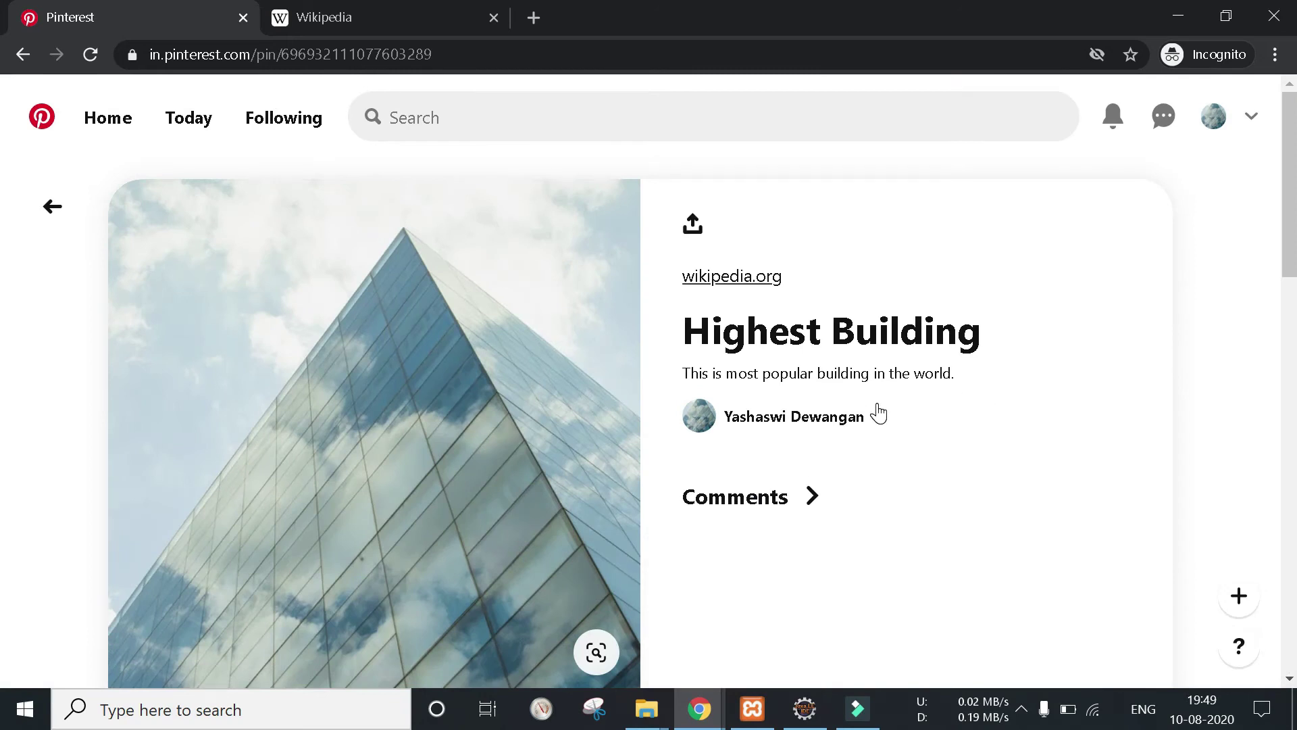
{"action": "scroll", "coordinate": [874, 411], "scroll_direction": "down", "scroll_amount": 5}
{"action": "scroll", "coordinate": [875, 422], "scroll_direction": "up", "scroll_amount": 3}
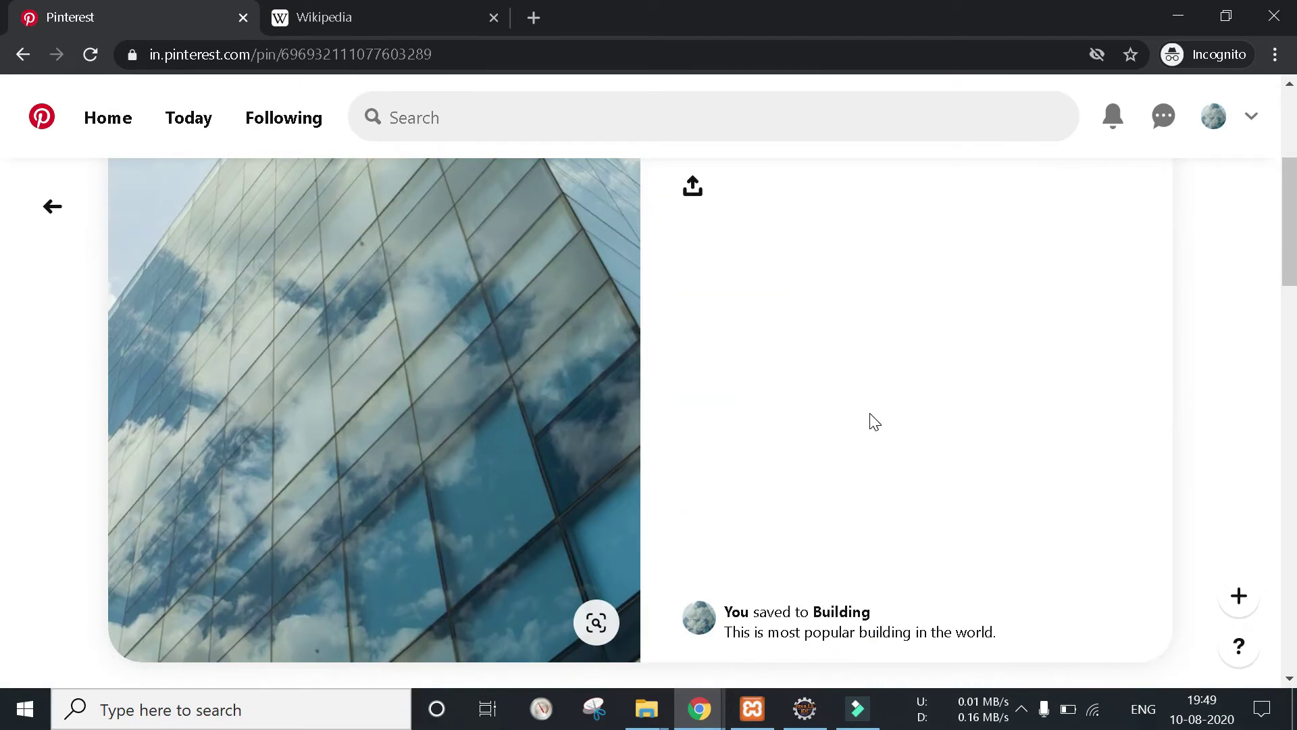
{"action": "scroll", "coordinate": [782, 562], "scroll_direction": "down", "scroll_amount": 2}
{"action": "scroll", "coordinate": [805, 545], "scroll_direction": "up", "scroll_amount": 5}
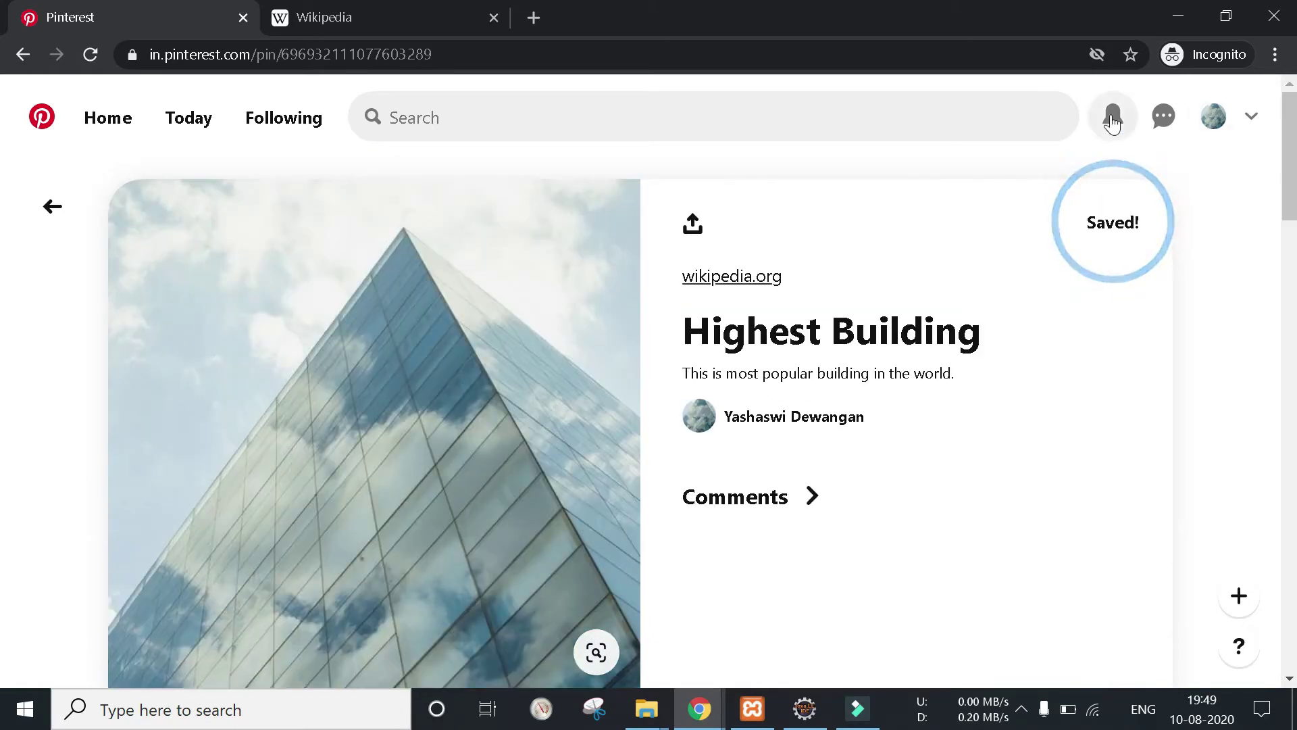
- Go to the profile's boards and view the Pin inside the Building board
{"action": "left_click", "coordinate": [1214, 117]}
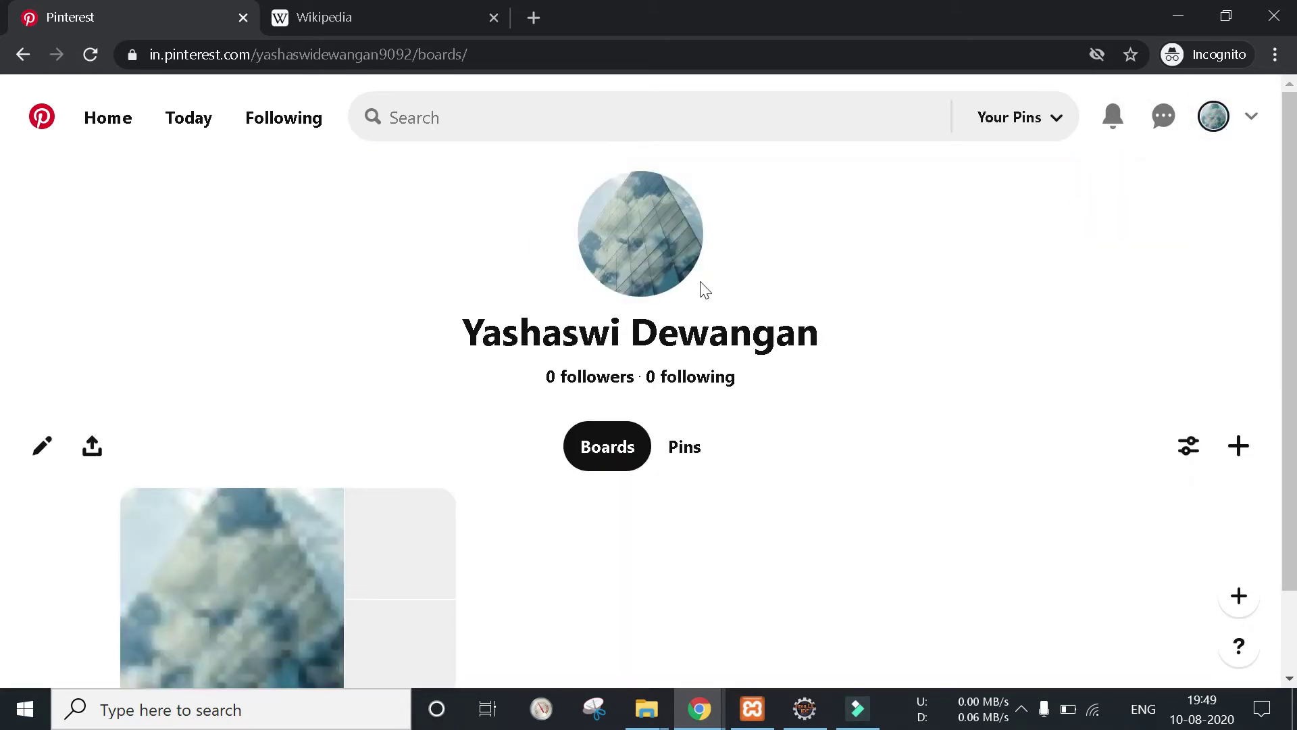
{"action": "scroll", "coordinate": [678, 508], "scroll_direction": "down", "scroll_amount": 2}
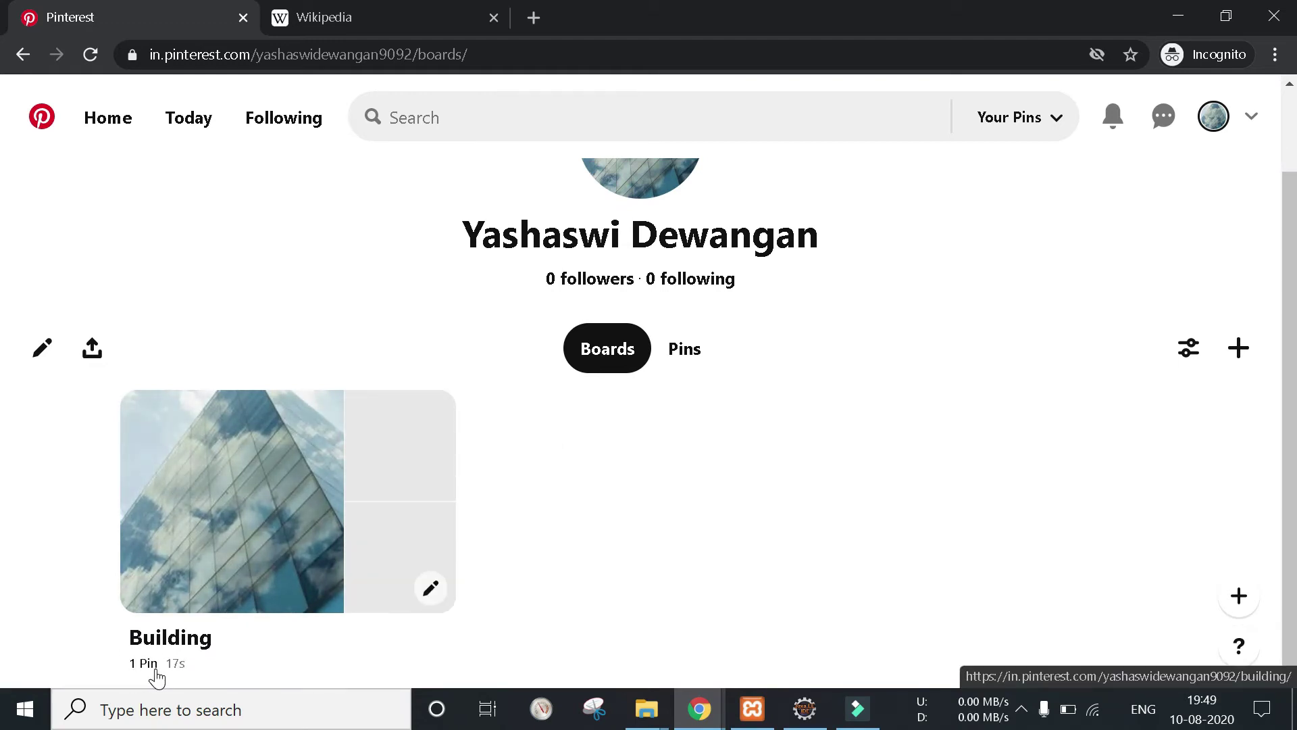
{"action": "left_click", "coordinate": [231, 524]}
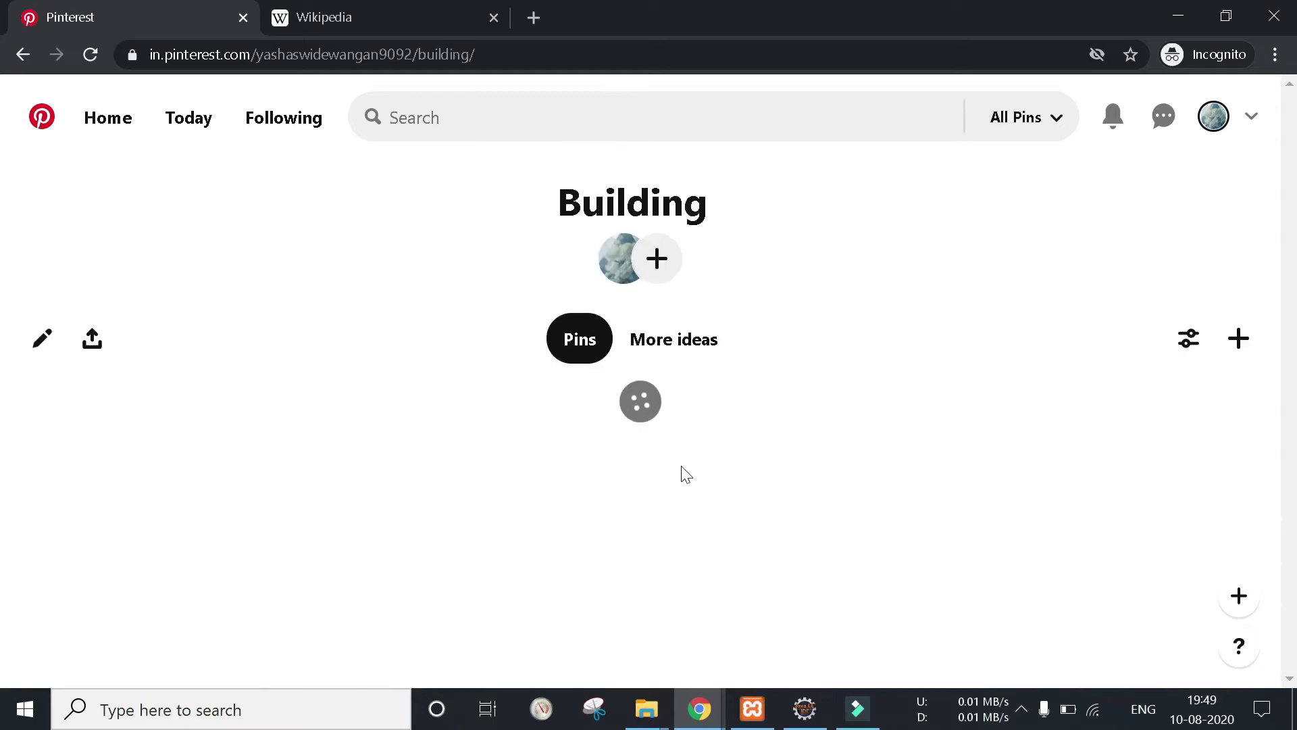
{"action": "scroll", "coordinate": [689, 457], "scroll_direction": "down", "scroll_amount": 4}
{"action": "scroll", "coordinate": [689, 460], "scroll_direction": "up", "scroll_amount": 4}
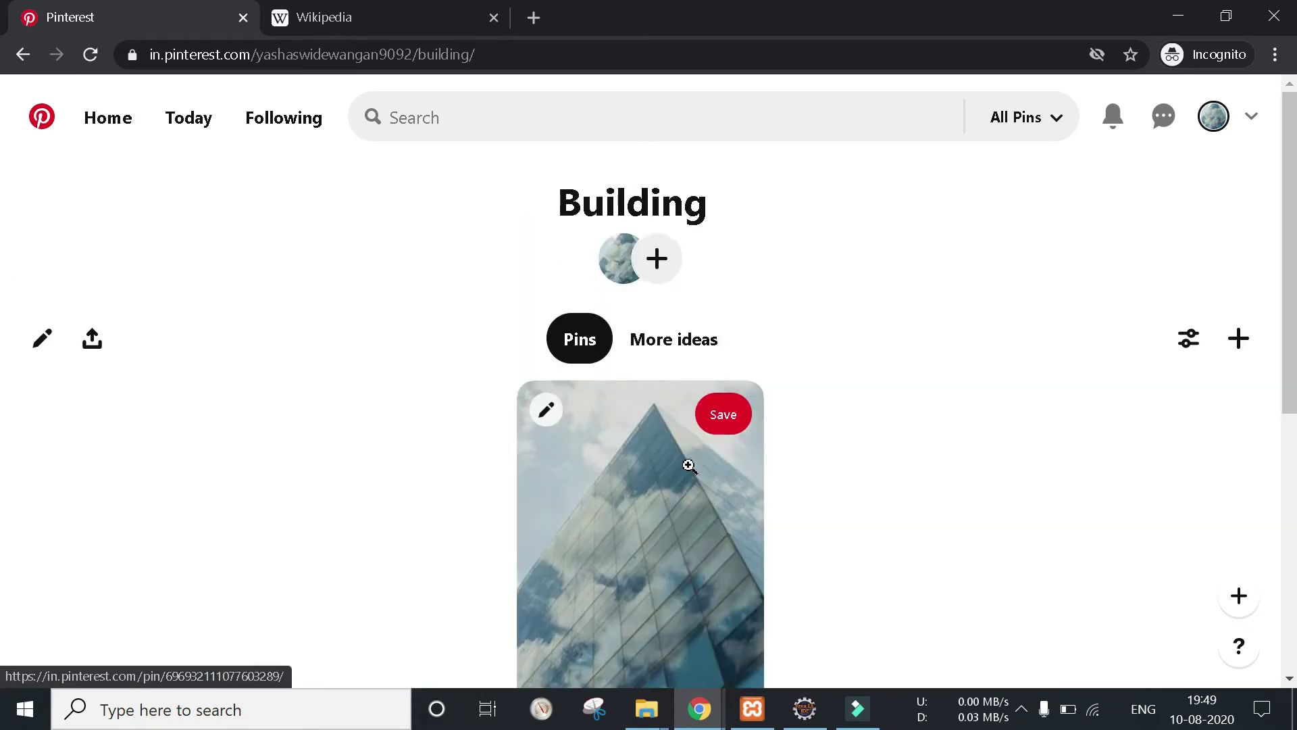
{"action": "scroll", "coordinate": [698, 449], "scroll_direction": "down", "scroll_amount": 2}
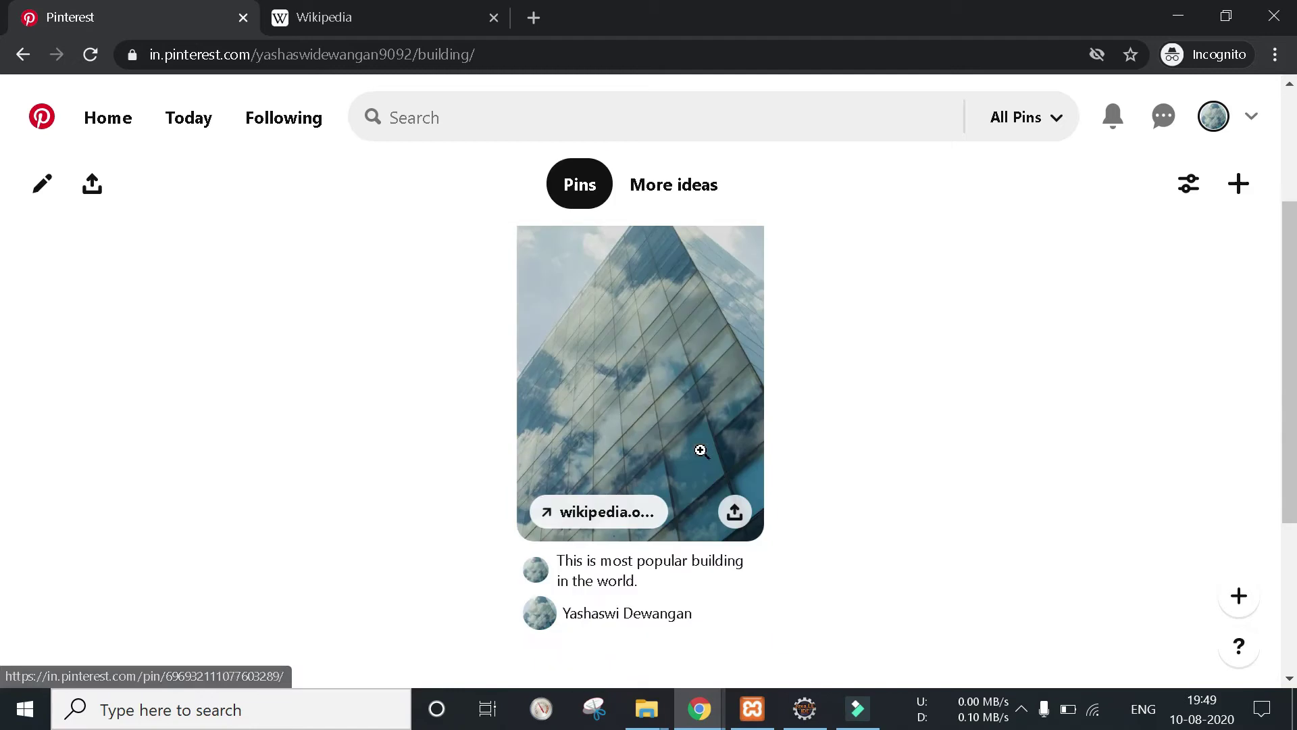
- Open the Highest Building Pin from the board and examine its description, title and wikipedia.org link
{"action": "left_click", "coordinate": [601, 441]}
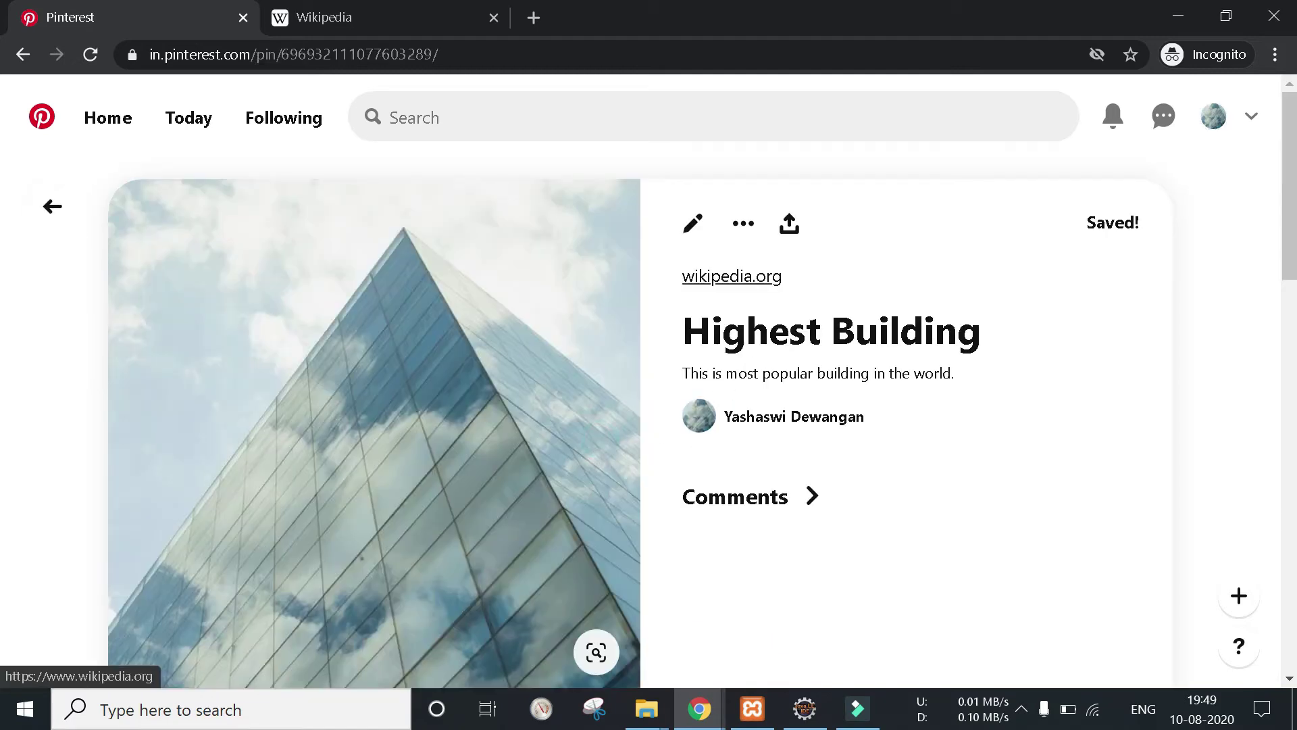
{"action": "left_click_drag", "start_coordinate": [689, 373], "coordinate": [962, 375]}
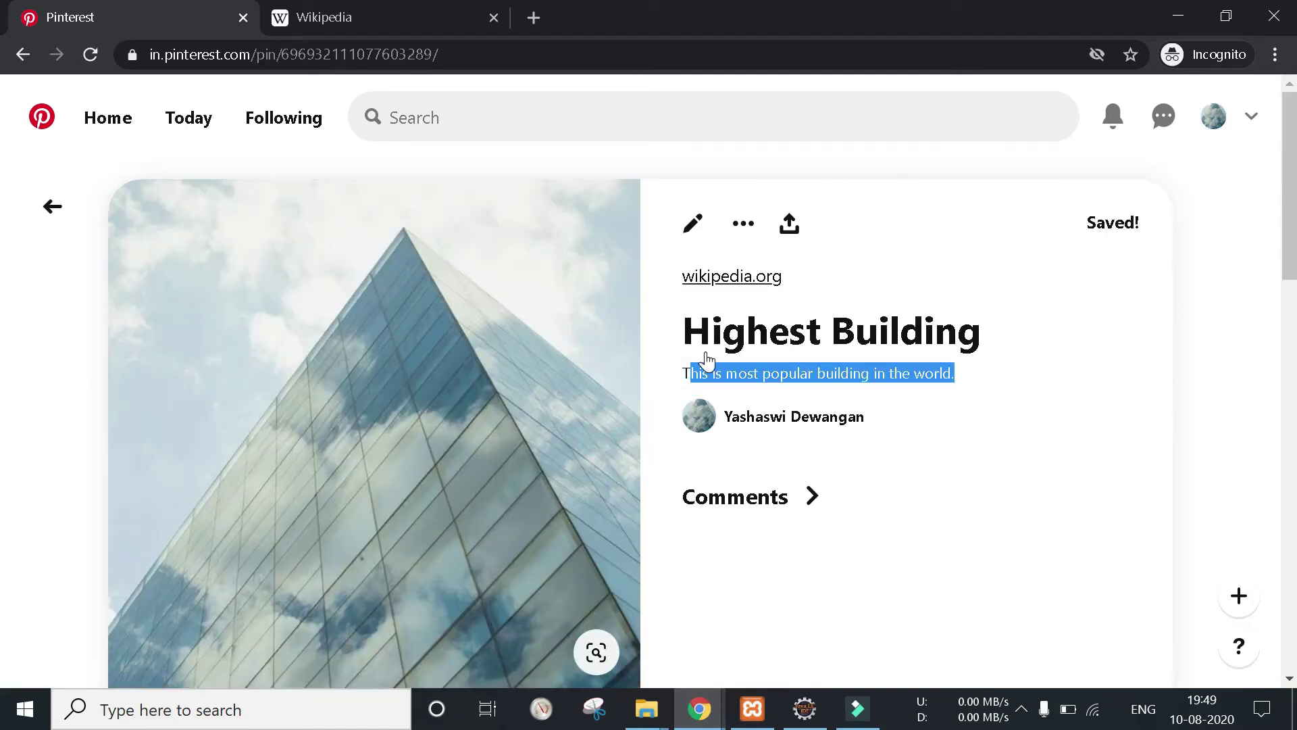
{"action": "left_click_drag", "start_coordinate": [674, 329], "coordinate": [979, 331]}
{"action": "left_click", "coordinate": [1104, 440]}
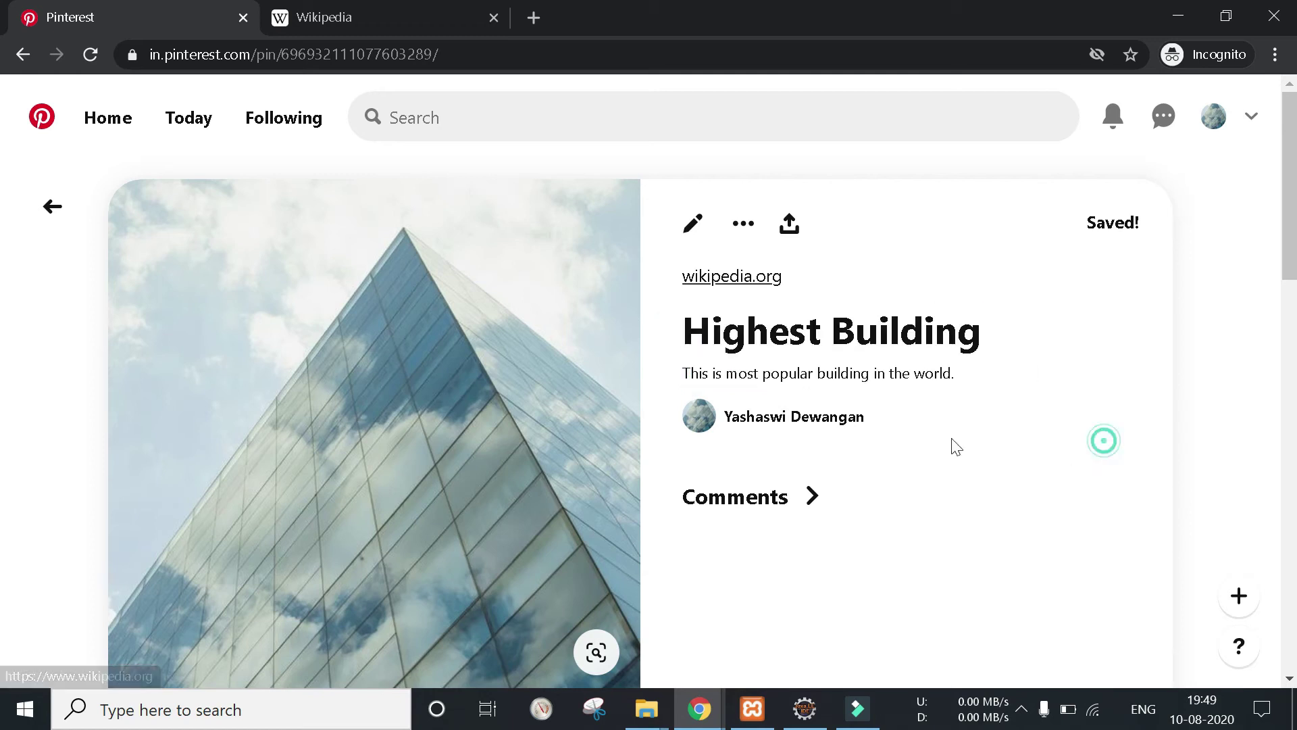
{"action": "left_click_drag", "start_coordinate": [673, 271], "coordinate": [804, 284]}
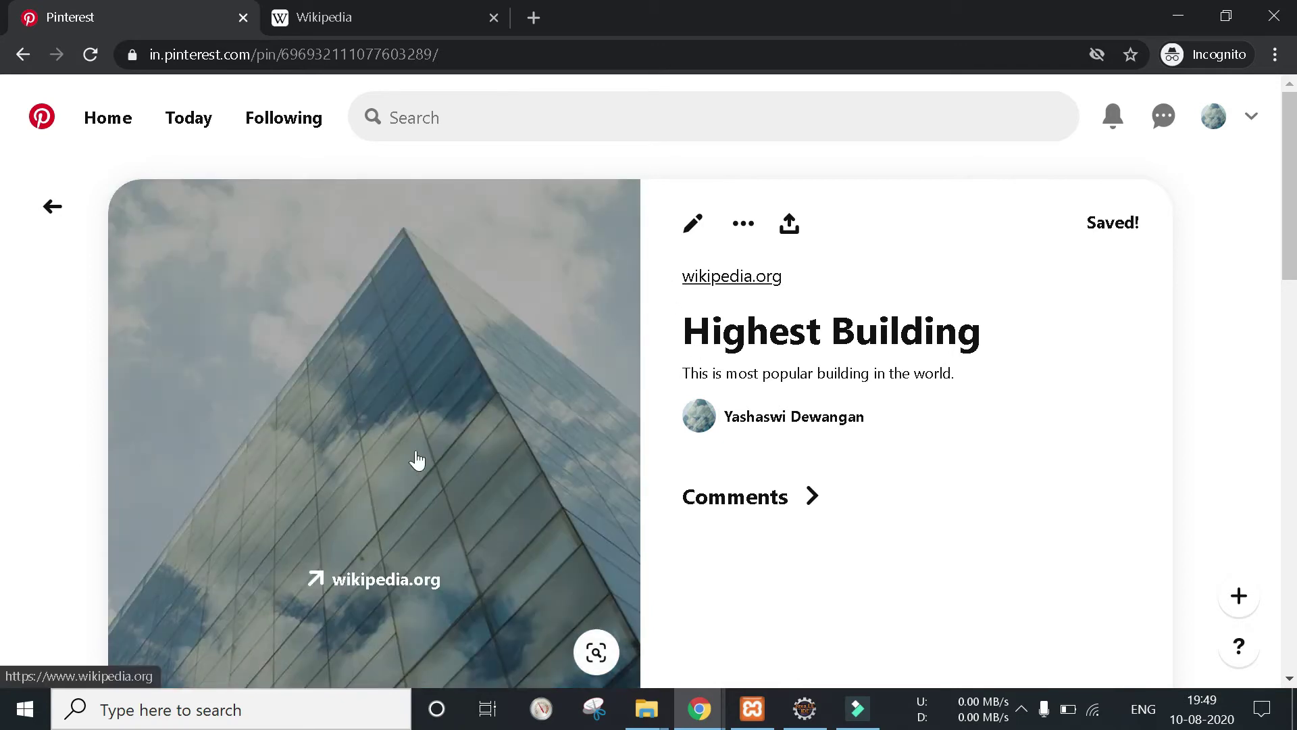
{"action": "left_click_drag", "start_coordinate": [669, 278], "coordinate": [667, 278]}
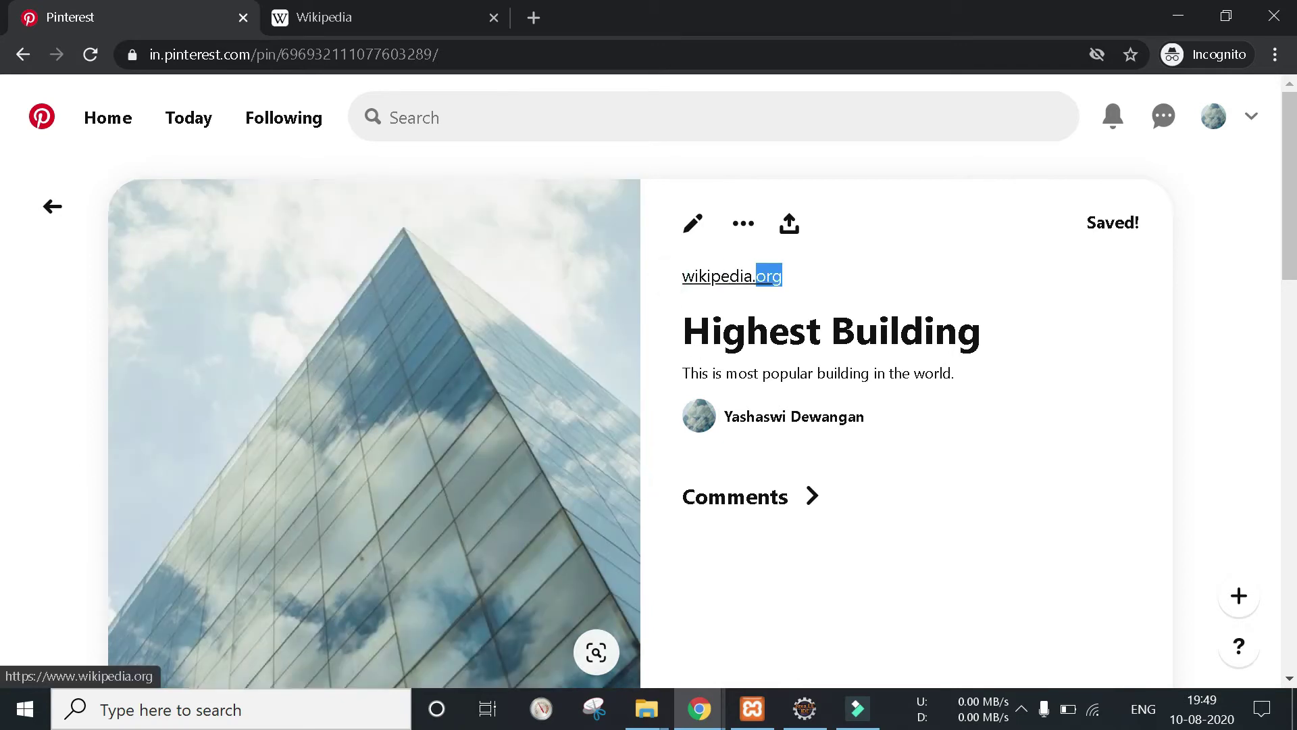
{"action": "left_click", "coordinate": [885, 281]}
{"action": "scroll", "coordinate": [448, 478], "scroll_direction": "down", "scroll_amount": 2}
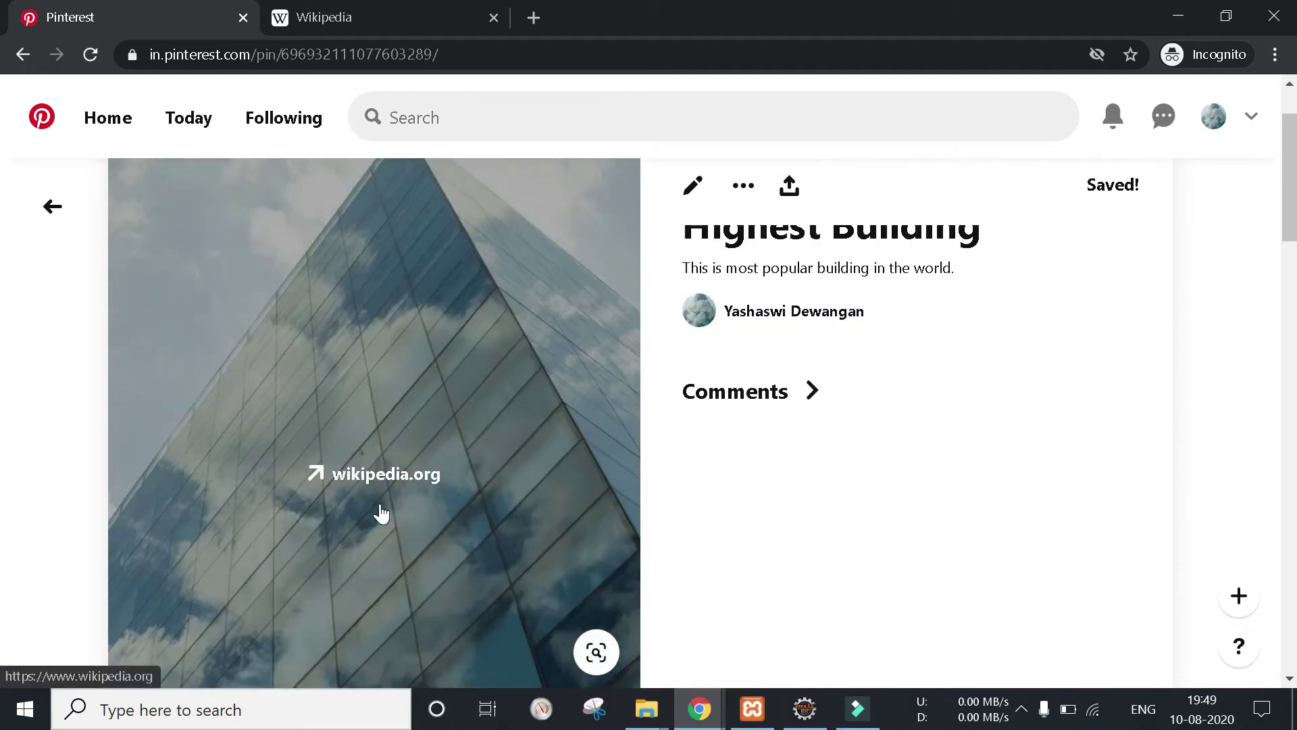
- Follow the Pin's Wikipedia link, return to the Pin page and look over its details, board information and related Pins
{"action": "left_click", "coordinate": [371, 476]}
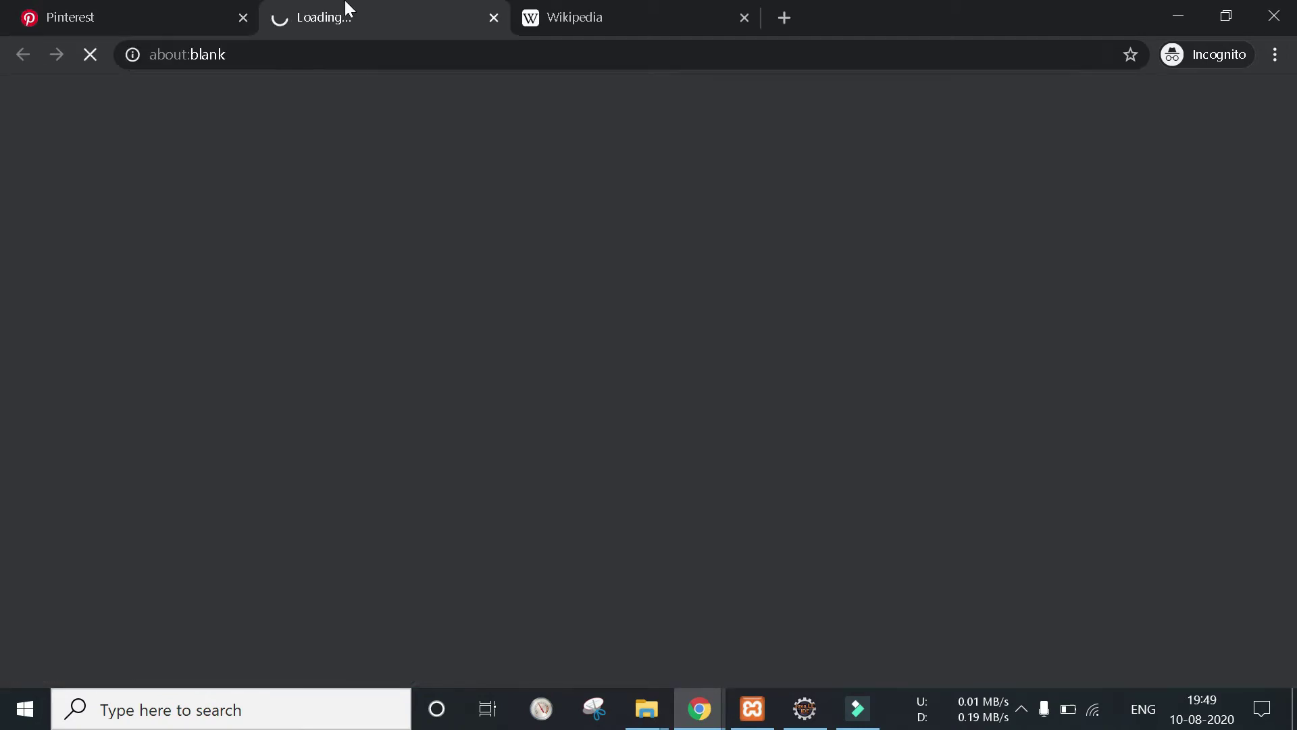
{"action": "left_click", "coordinate": [88, 8]}
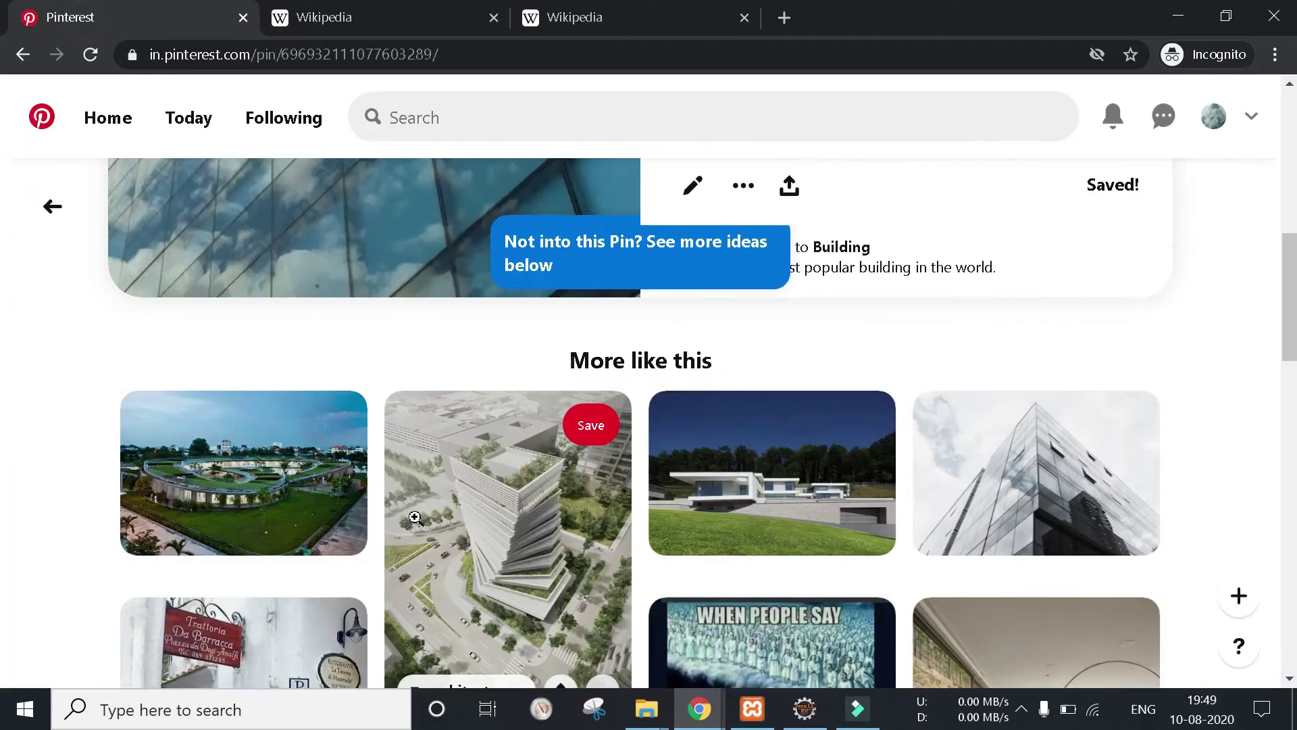
{"action": "scroll", "coordinate": [420, 517], "scroll_direction": "up", "scroll_amount": 8}
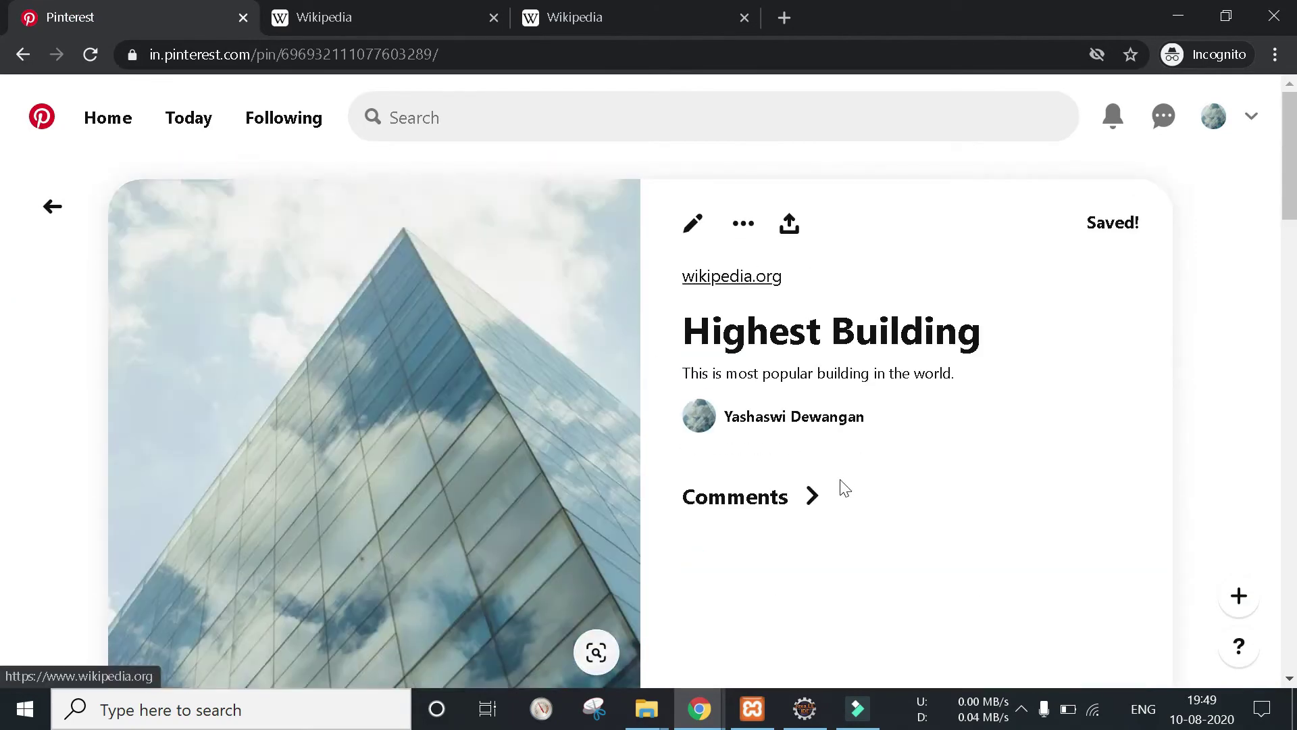
{"action": "scroll", "coordinate": [839, 488], "scroll_direction": "down", "scroll_amount": 5}
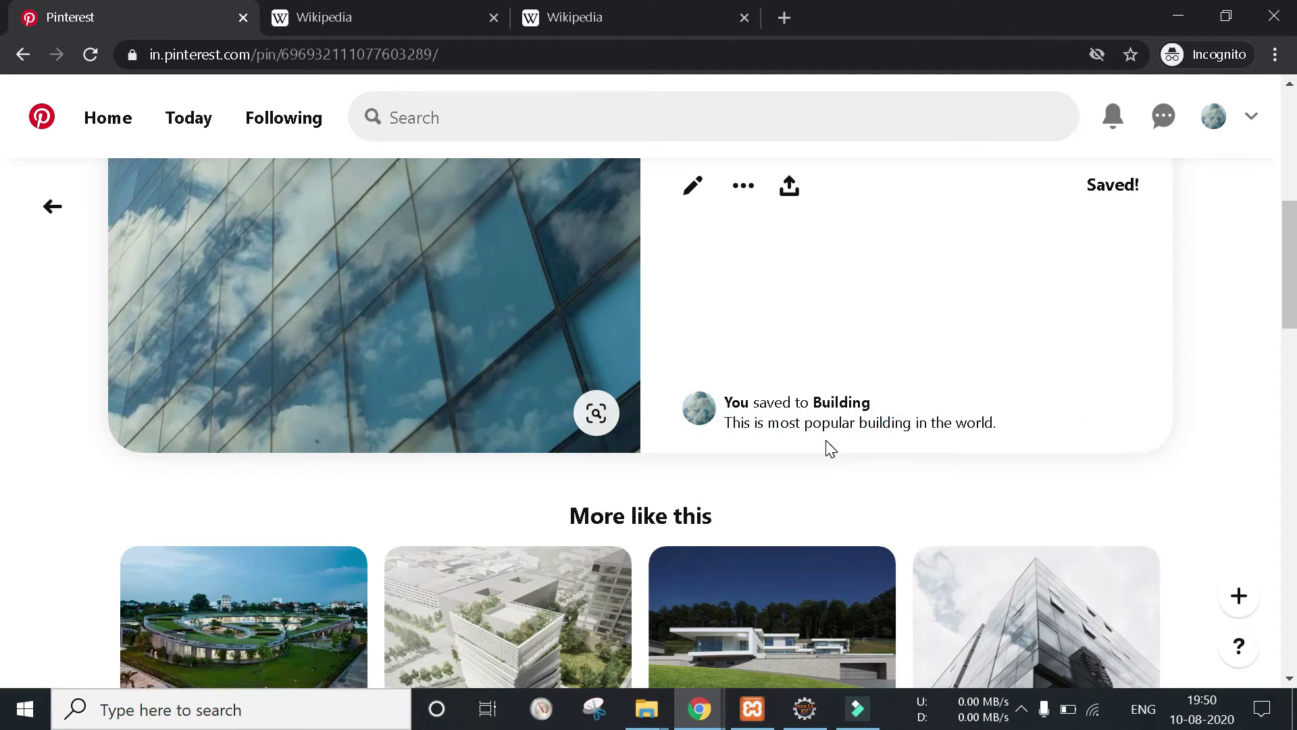
{"action": "scroll", "coordinate": [878, 432], "scroll_direction": "down", "scroll_amount": 2}
{"action": "scroll", "coordinate": [878, 433], "scroll_direction": "up", "scroll_amount": 9}
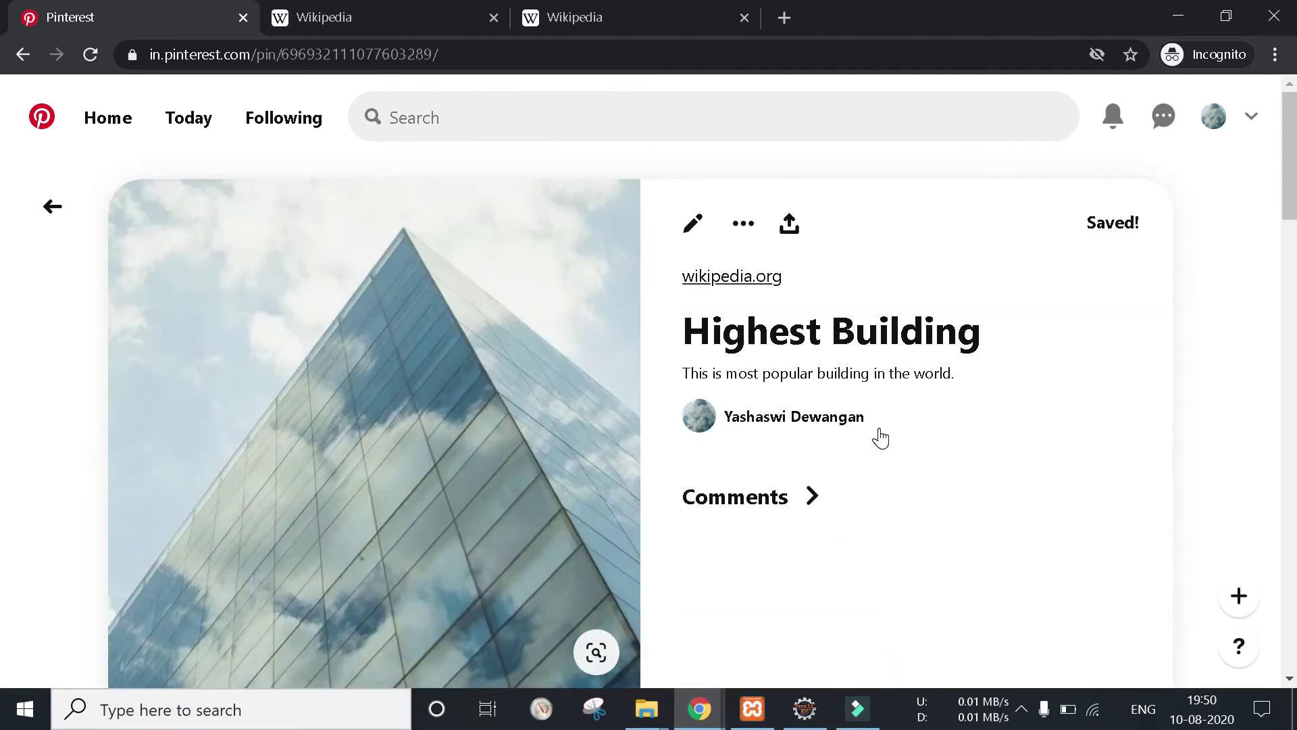
- Review the board, section, title, description and website in the Highest Building Pin's edit form, and leave it without saving
{"action": "left_click", "coordinate": [691, 230]}
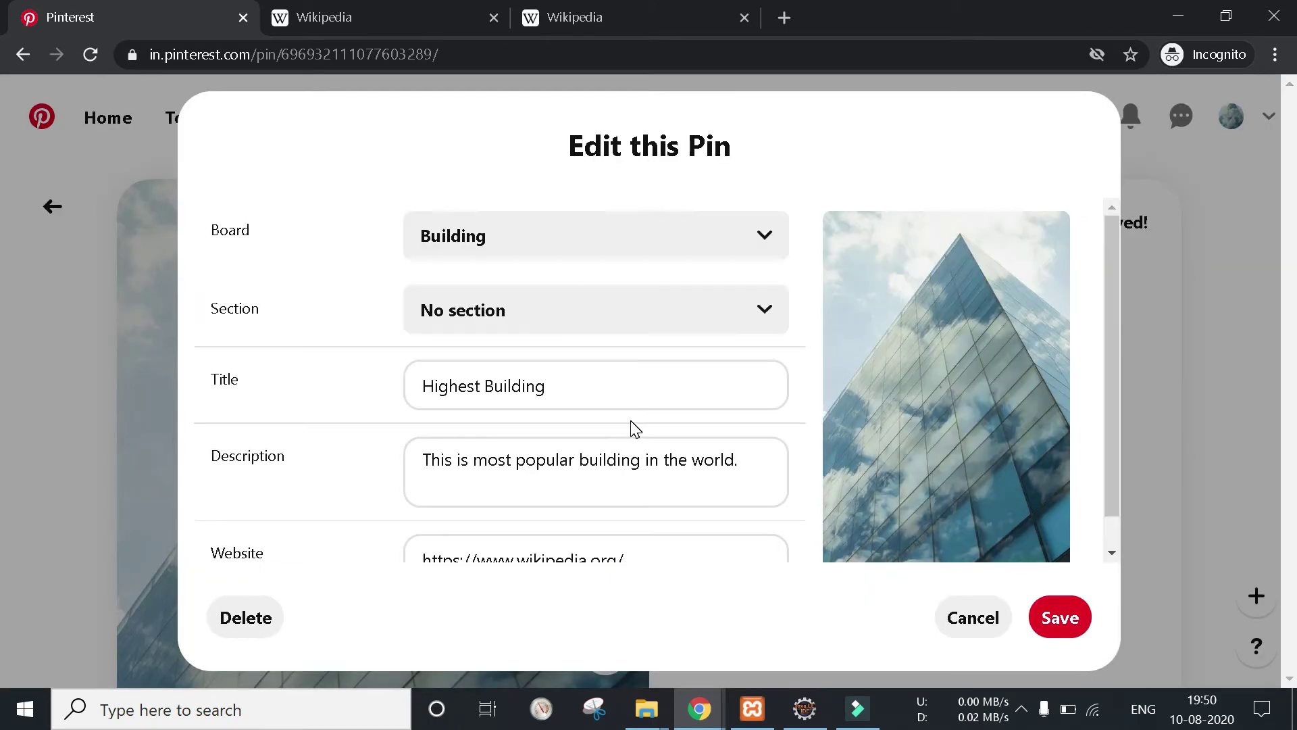
{"action": "scroll", "coordinate": [635, 429], "scroll_direction": "down", "scroll_amount": 1}
{"action": "scroll", "coordinate": [538, 411], "scroll_direction": "up", "scroll_amount": 1}
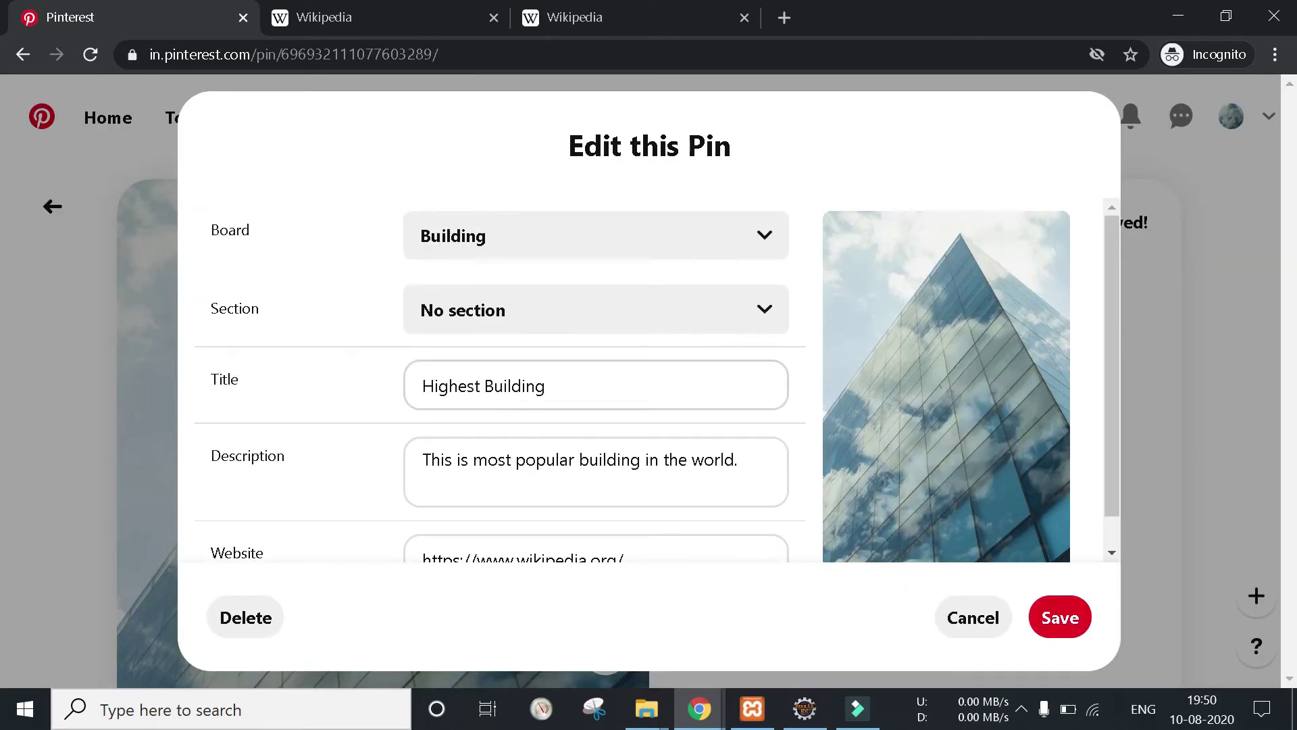
{"action": "scroll", "coordinate": [824, 476], "scroll_direction": "down", "scroll_amount": 1}
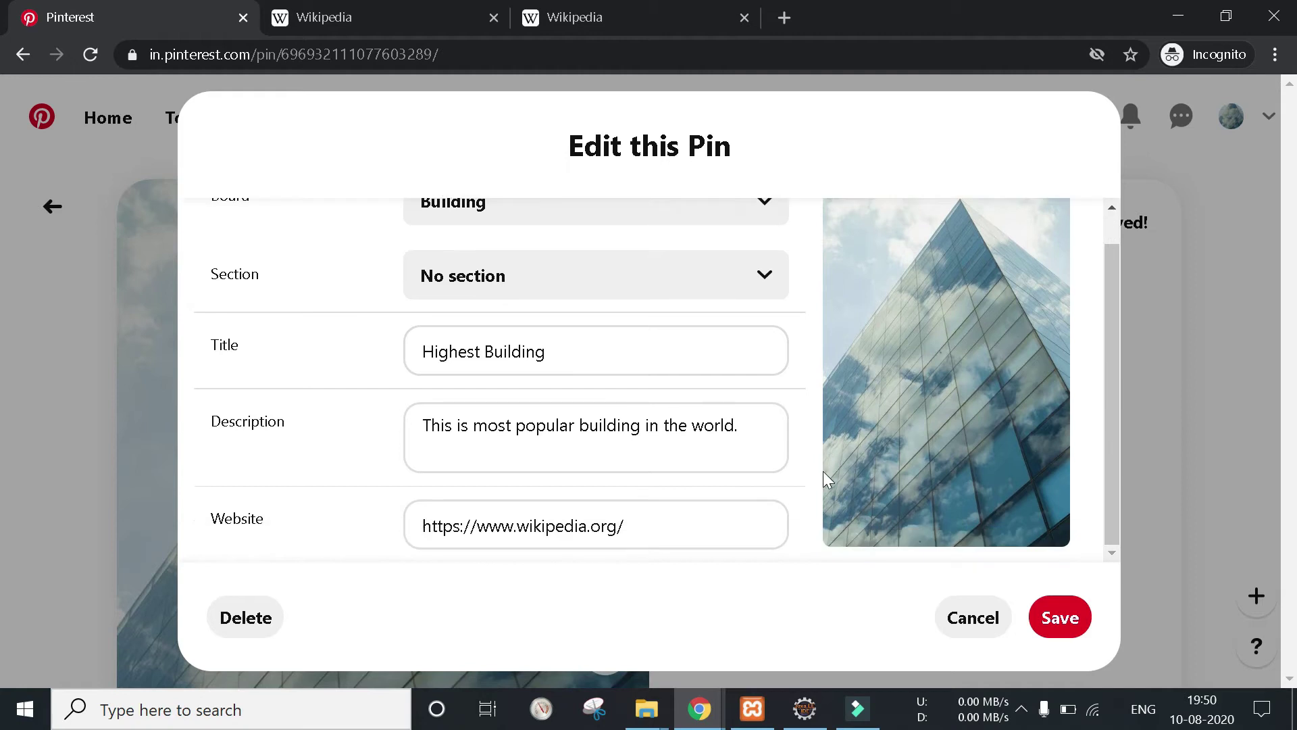
{"action": "left_click", "coordinate": [943, 617]}
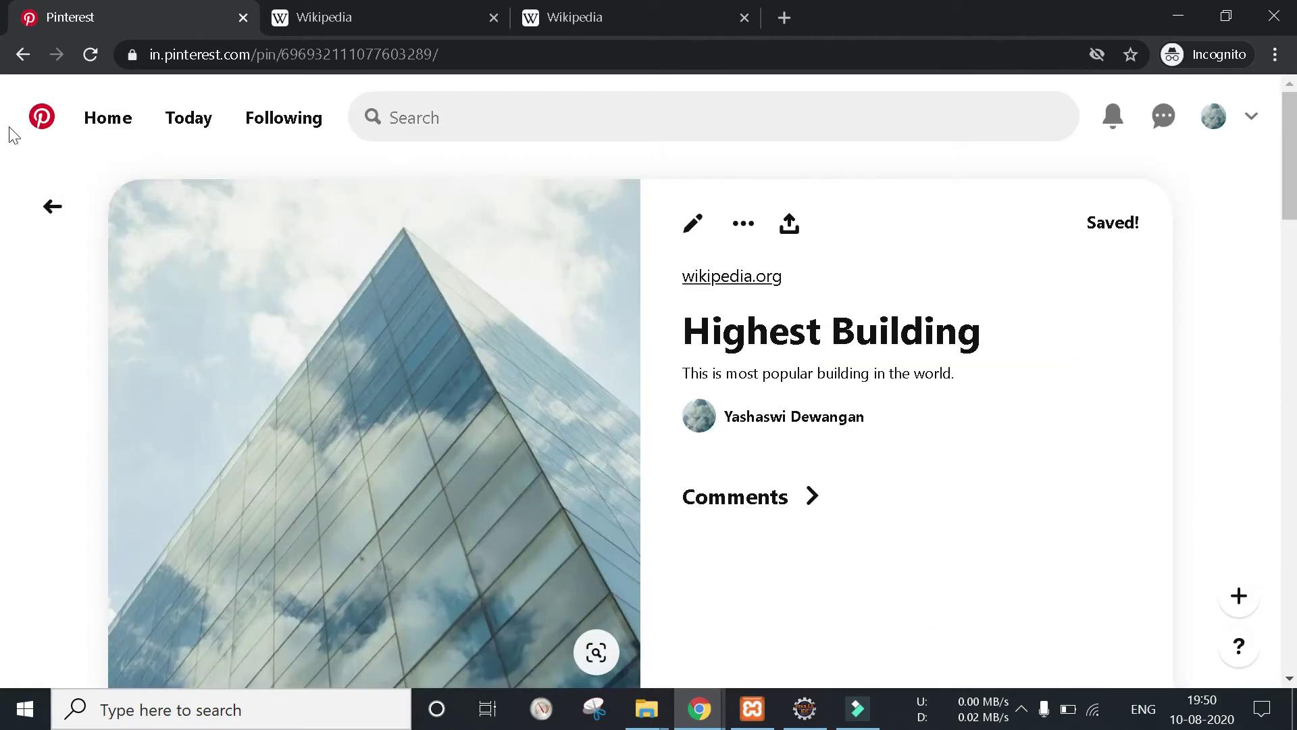
- Go back through the Building board to the profile's boards and start creating a new Pin
{"action": "left_click", "coordinate": [52, 206]}
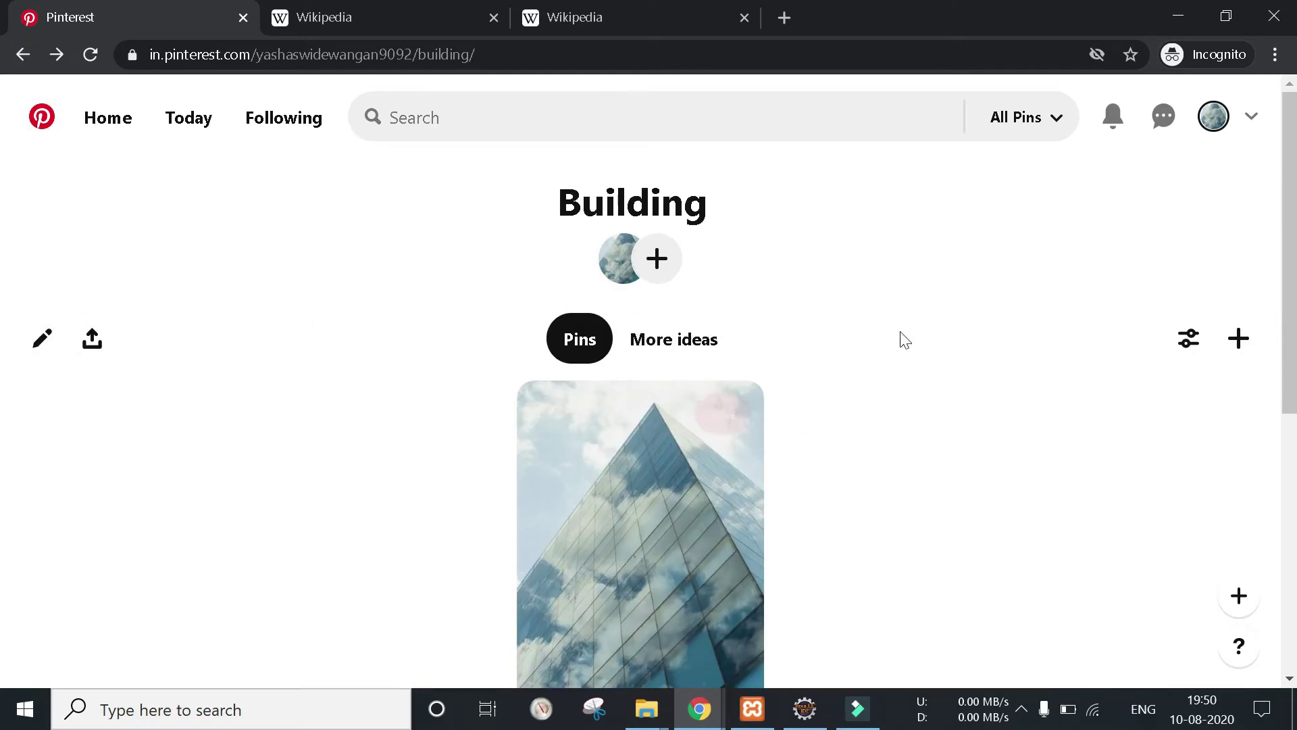
{"action": "left_click", "coordinate": [1214, 116]}
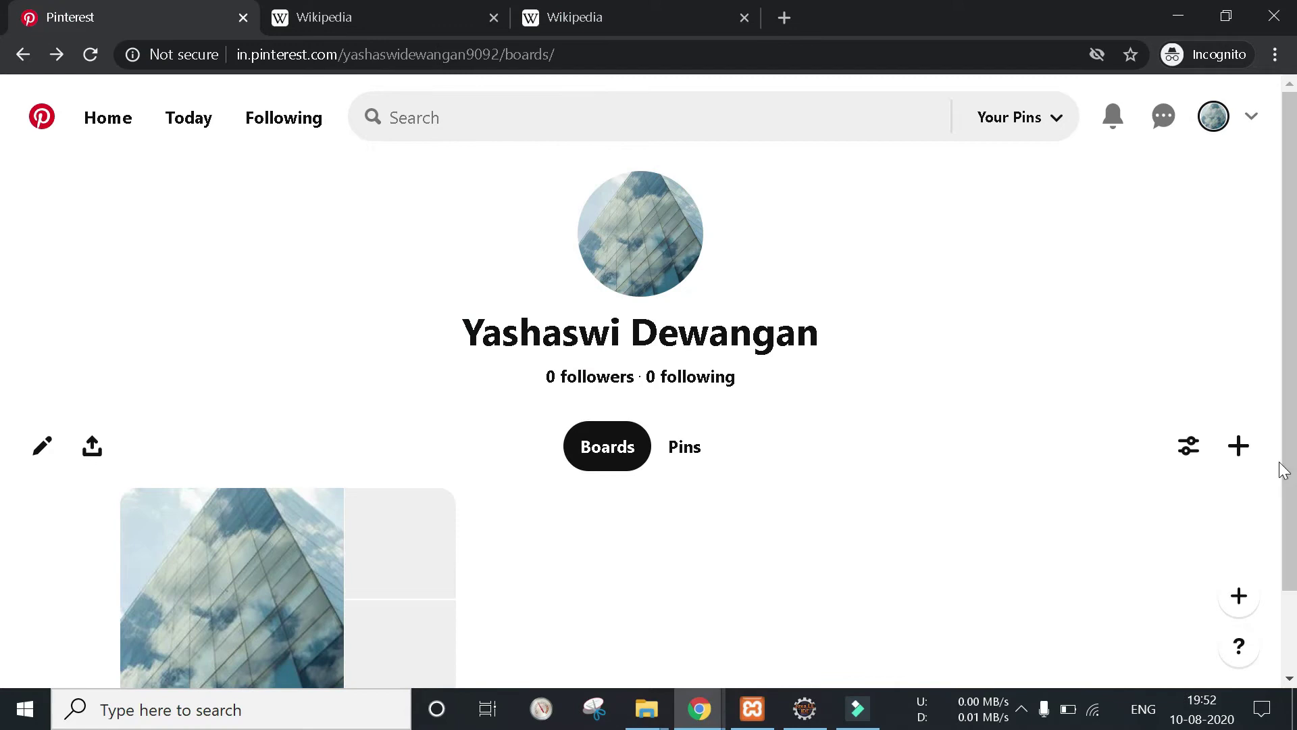
{"action": "left_click", "coordinate": [1239, 449]}
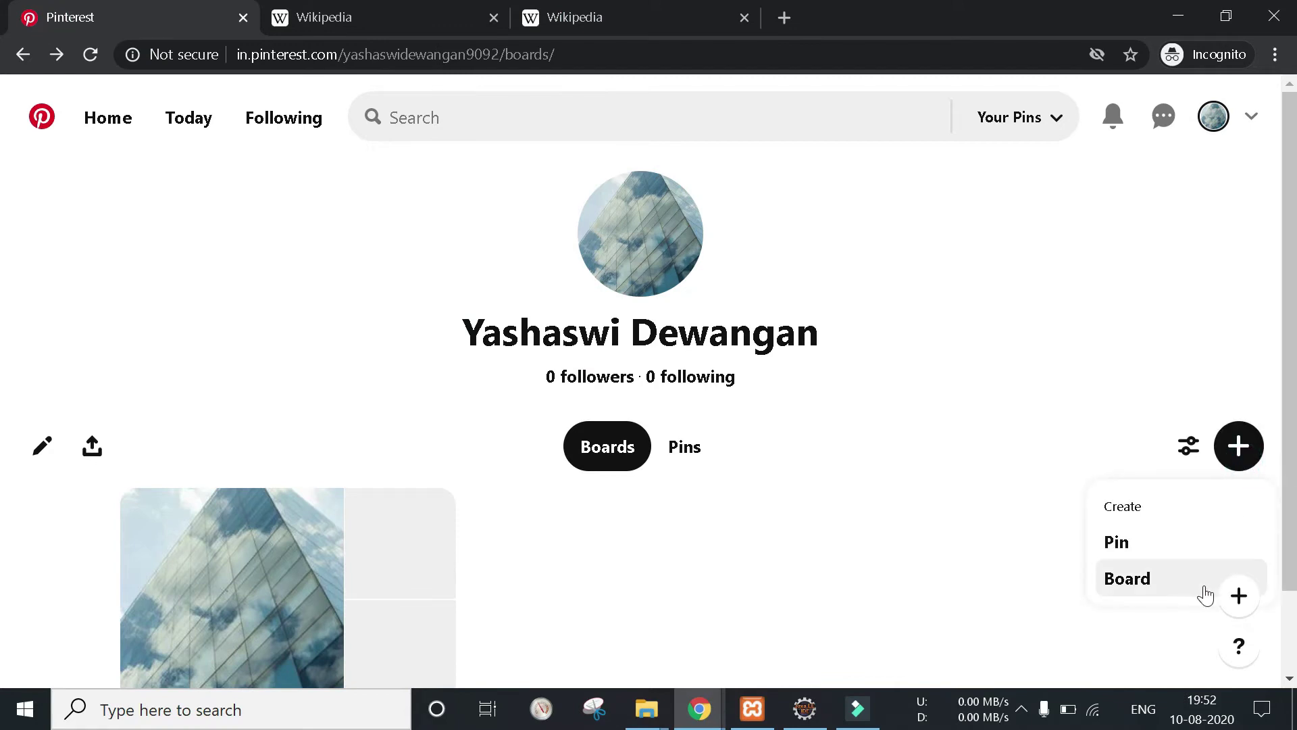
{"action": "left_click", "coordinate": [1151, 550]}
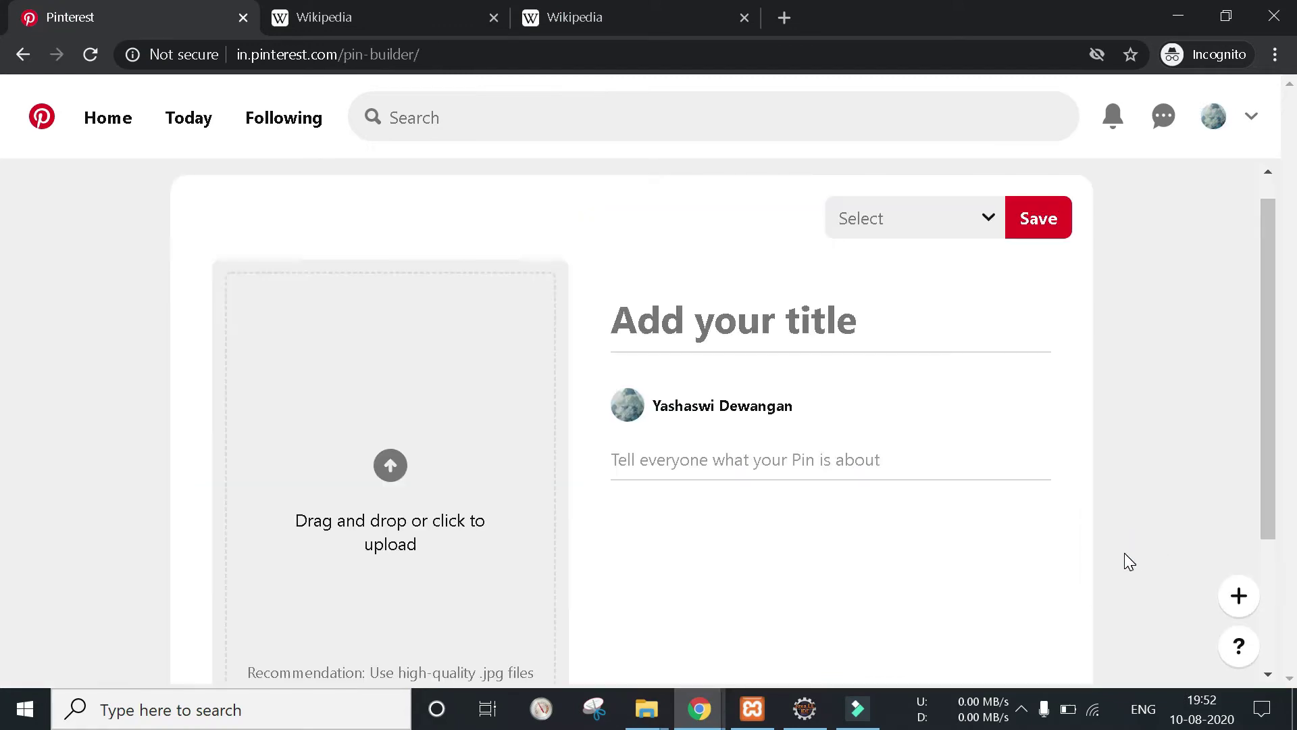
{"action": "left_click", "coordinate": [348, 9]}
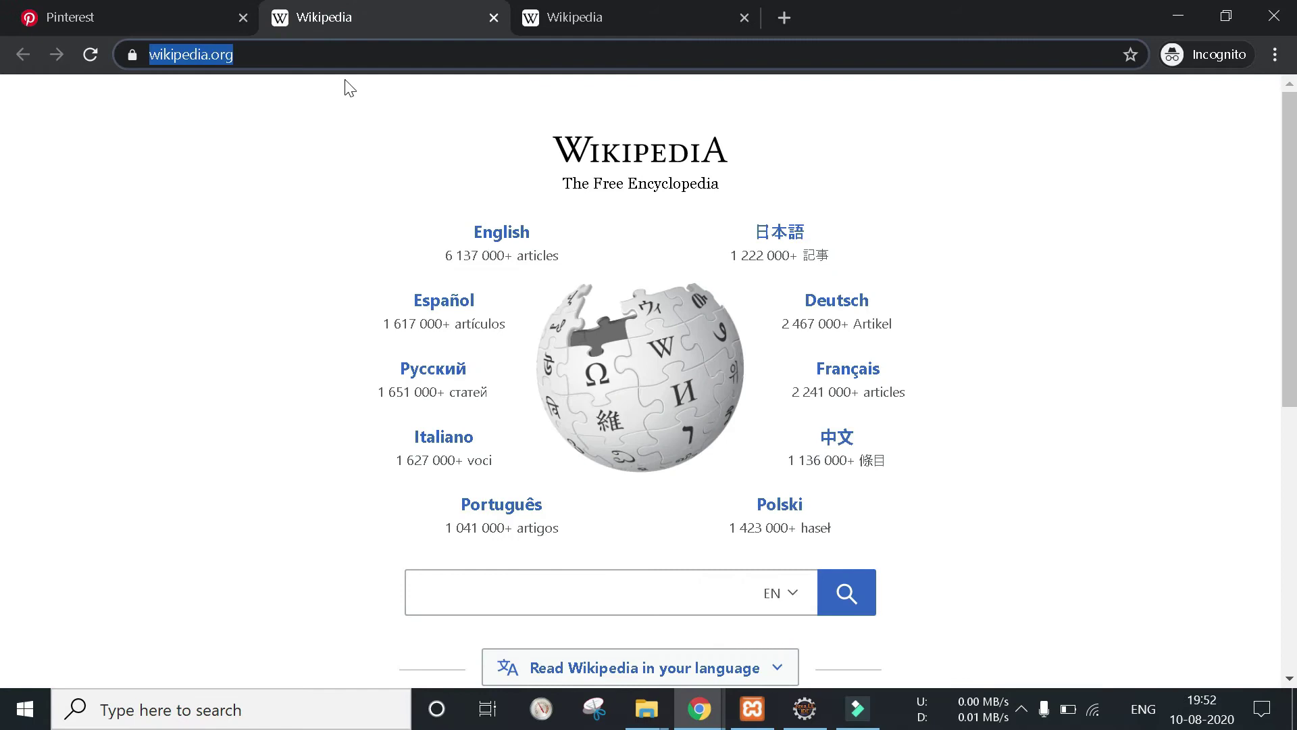
{"action": "left_click", "coordinate": [173, 8]}
{"action": "scroll", "coordinate": [405, 463], "scroll_direction": "down", "scroll_amount": 3}
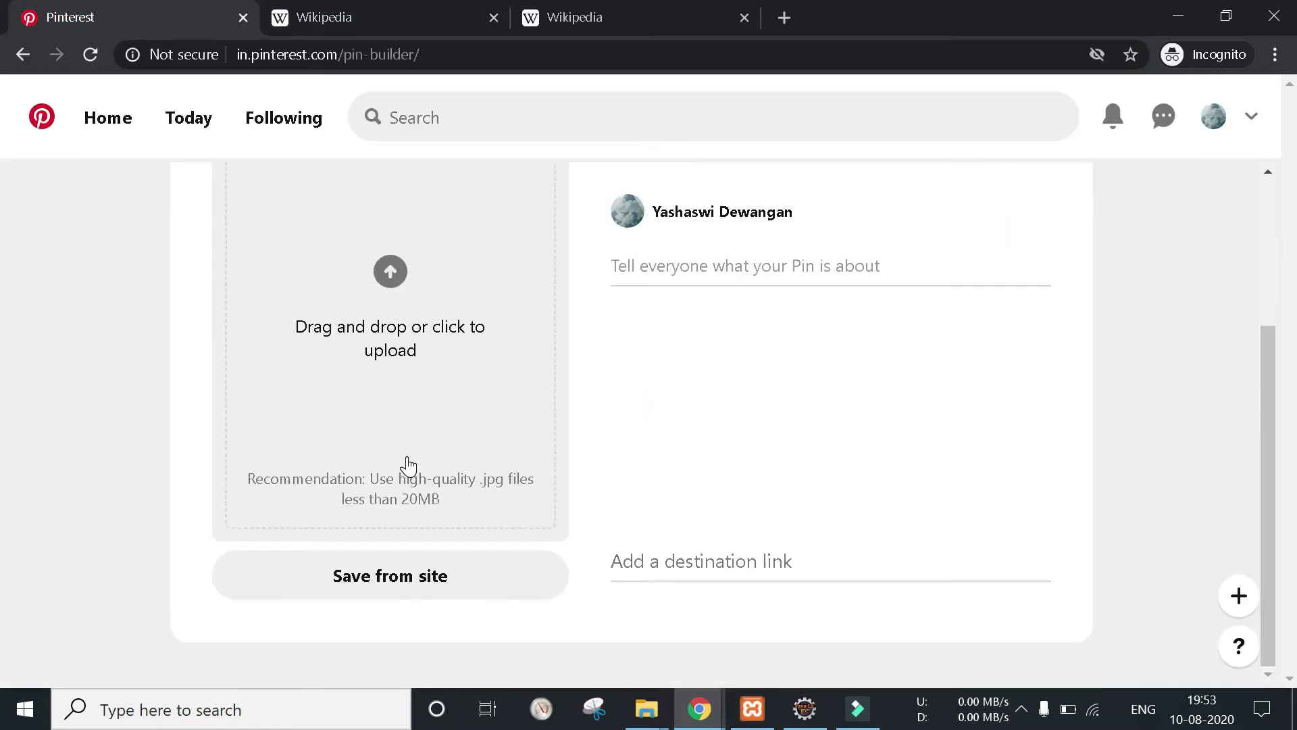
{"action": "left_click", "coordinate": [399, 582]}
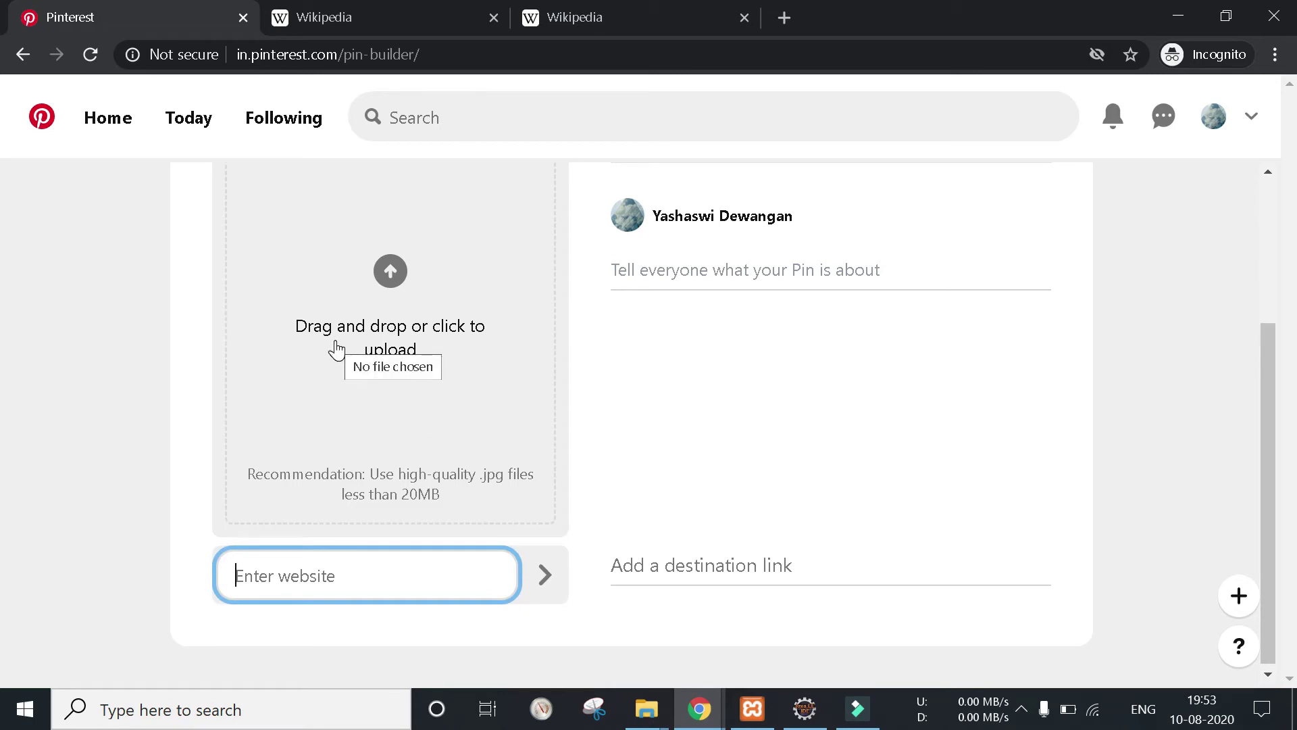
{"action": "type", "text": "https://www.wikipedia.org/"}
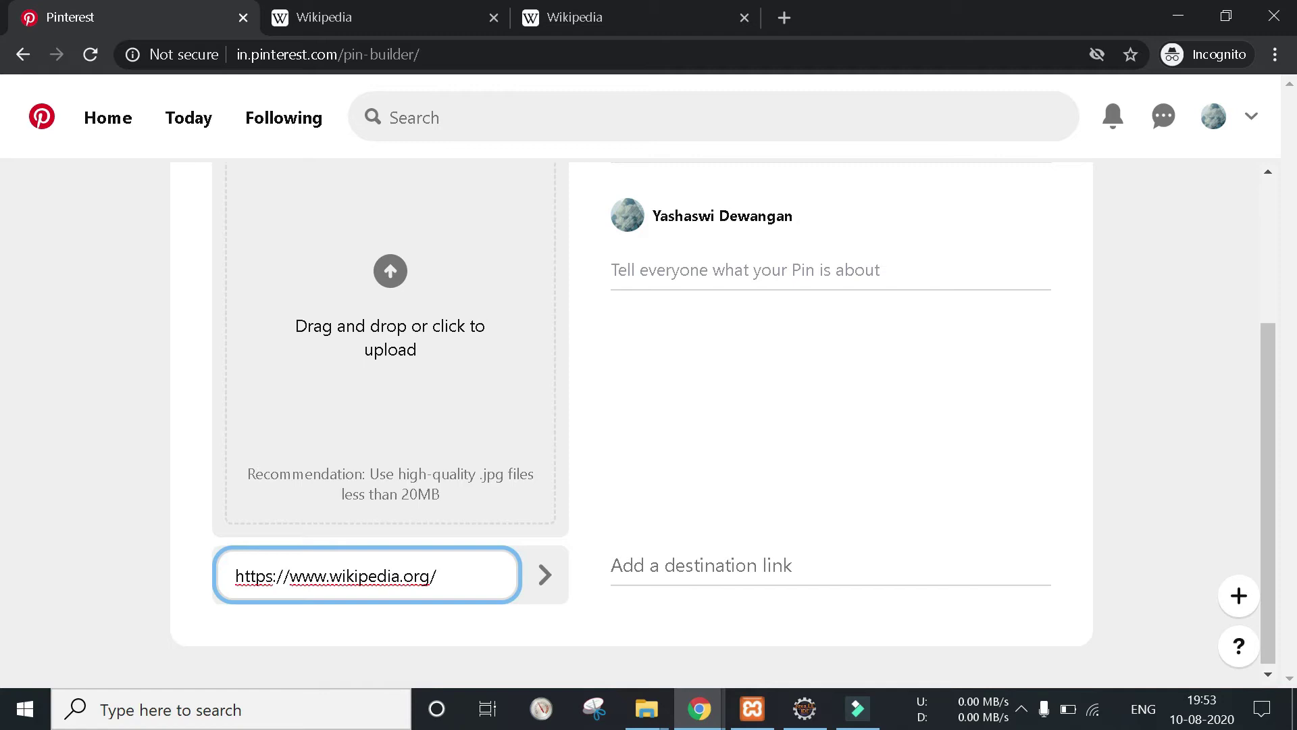
{"action": "left_click", "coordinate": [544, 579]}
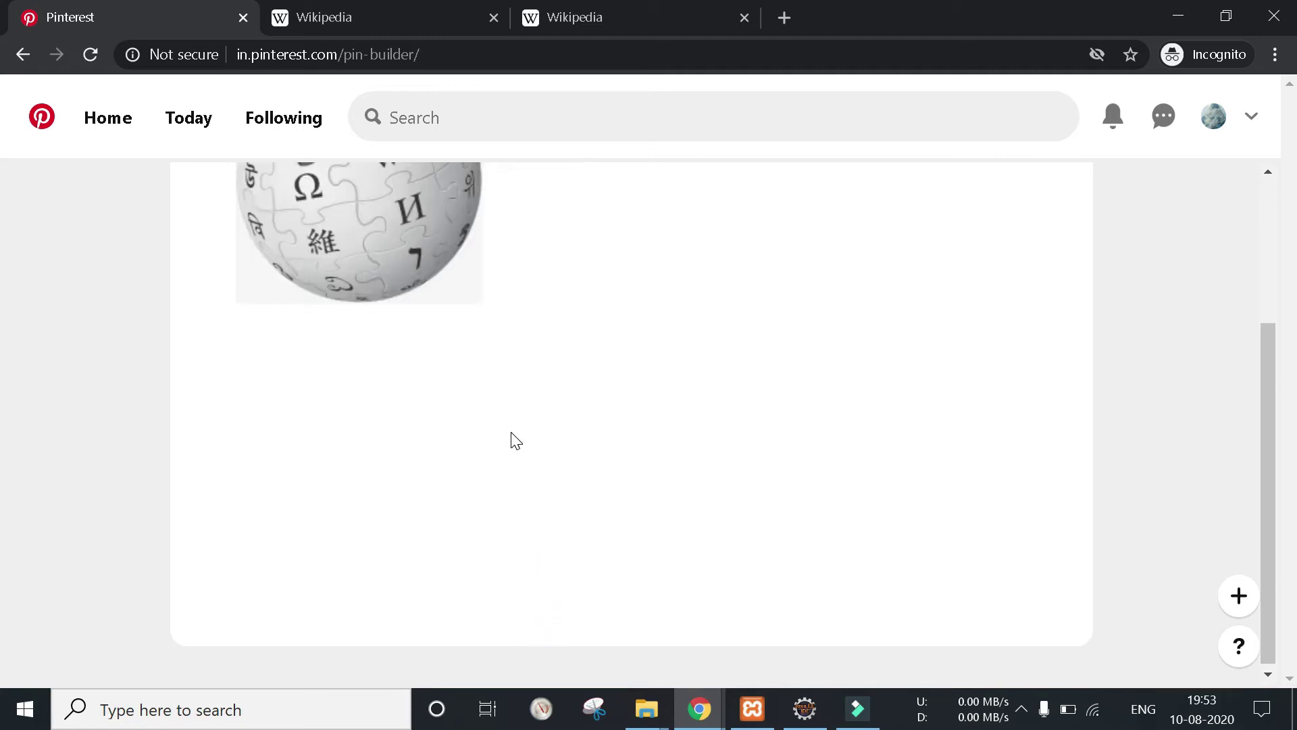
- Compare the fetched globe image with the one on the Wikipedia page and add it to the Pin
{"action": "scroll", "coordinate": [681, 458], "scroll_direction": "up", "scroll_amount": 3}
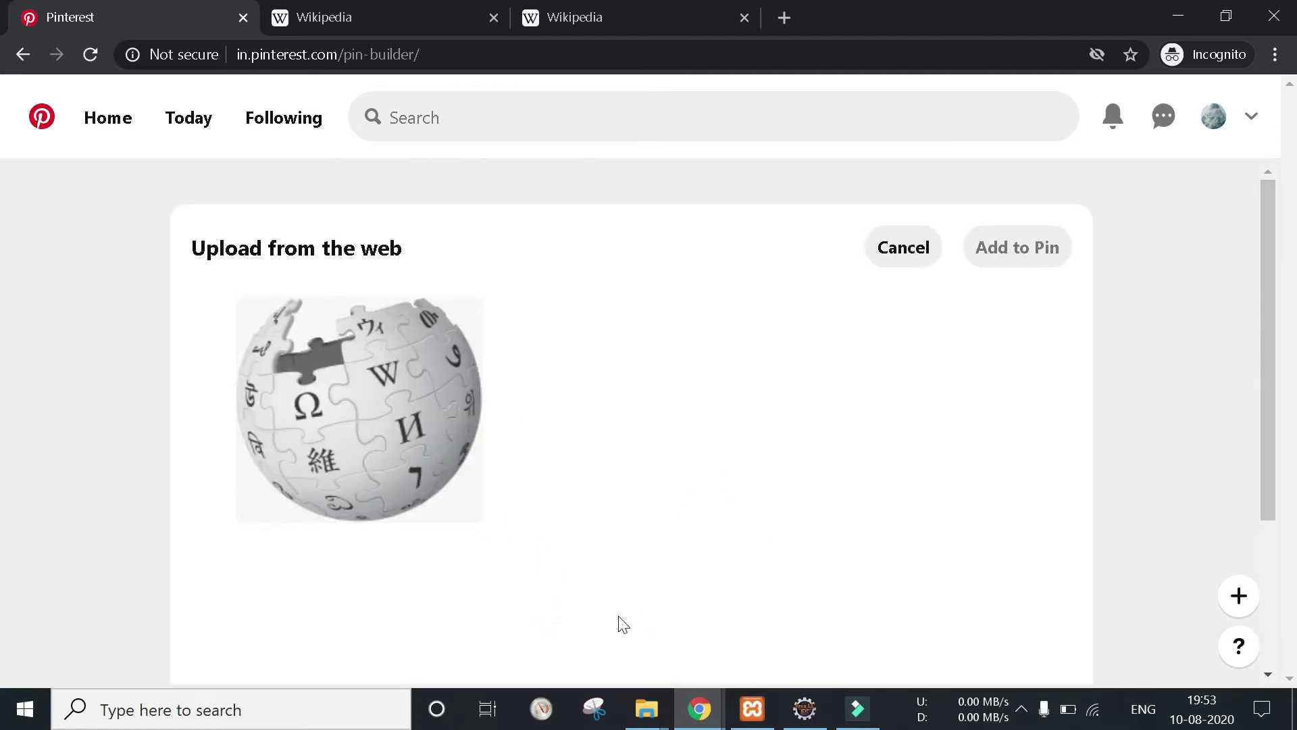
{"action": "left_click", "coordinate": [331, 8]}
{"action": "scroll", "coordinate": [672, 443], "scroll_direction": "up", "scroll_amount": 7}
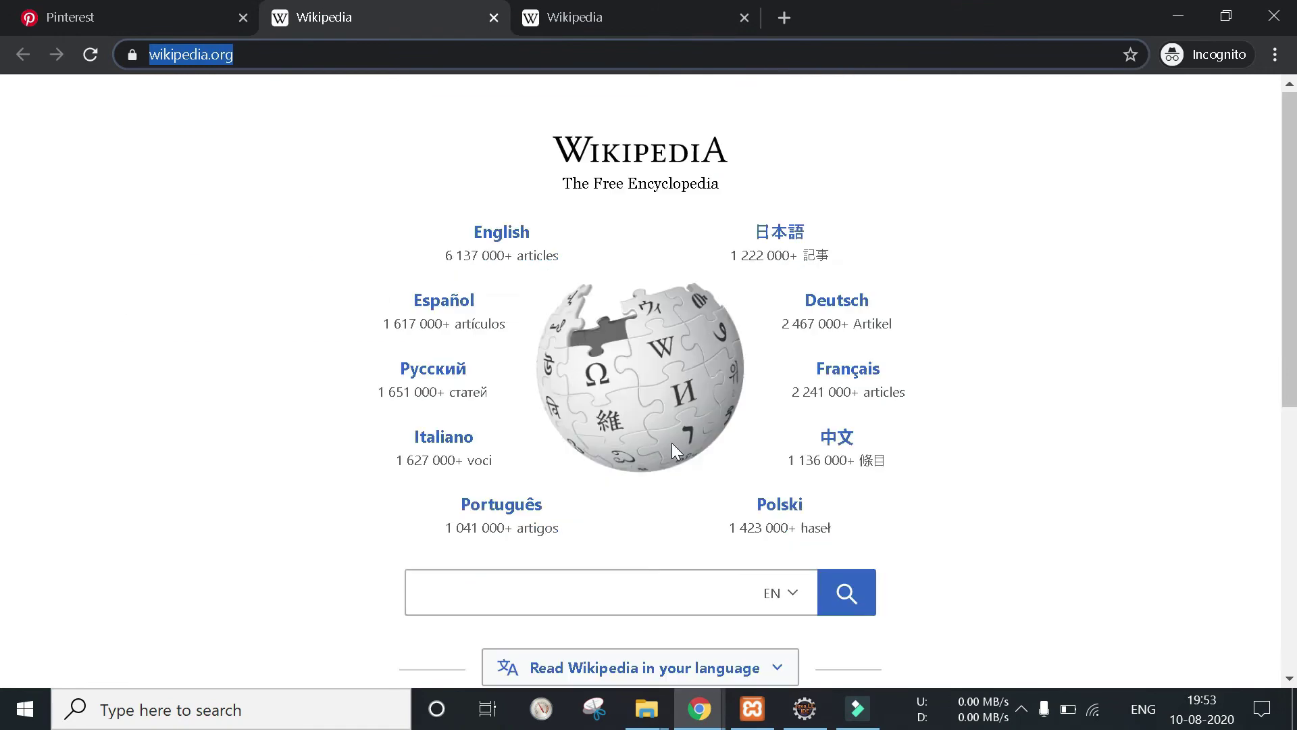
{"action": "left_click", "coordinate": [142, 8]}
{"action": "left_click", "coordinate": [323, 493]}
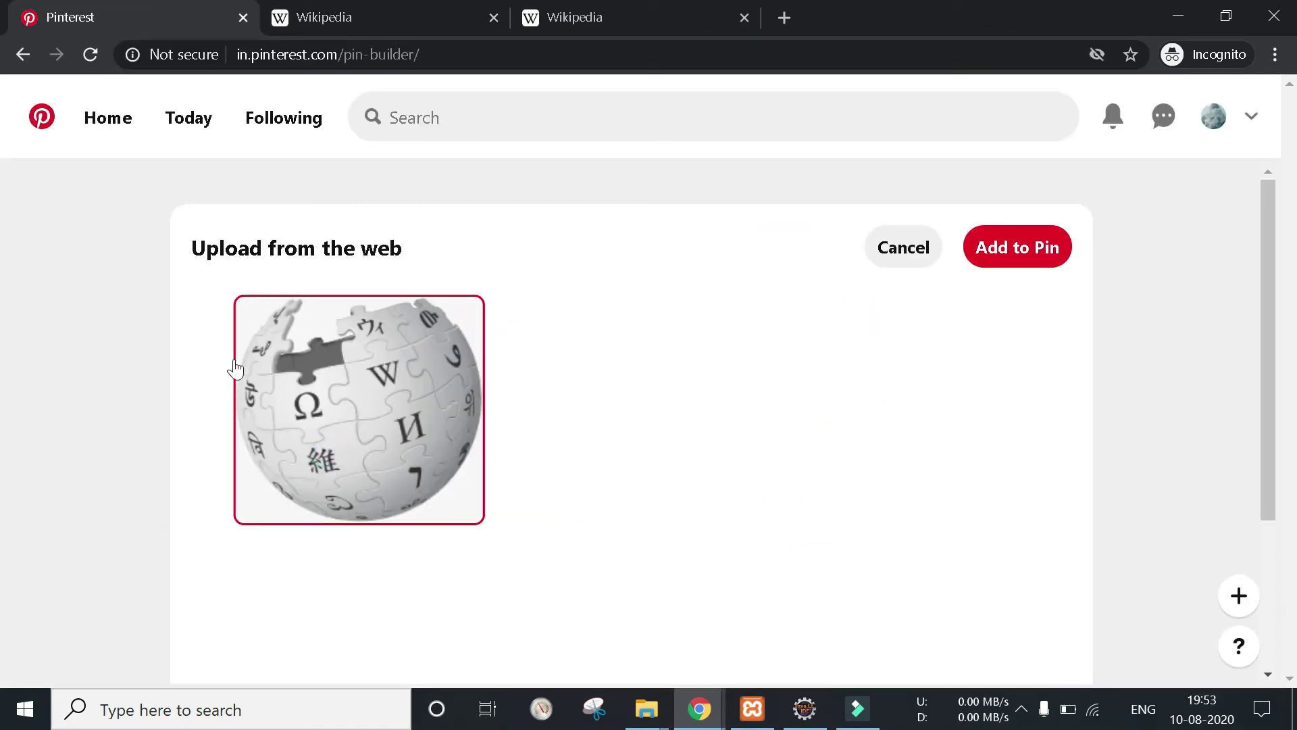
{"action": "left_click", "coordinate": [1026, 269]}
- Look over the added globe picture and check the destination link of the new Pin
{"action": "scroll", "coordinate": [459, 498], "scroll_direction": "down", "scroll_amount": 2}
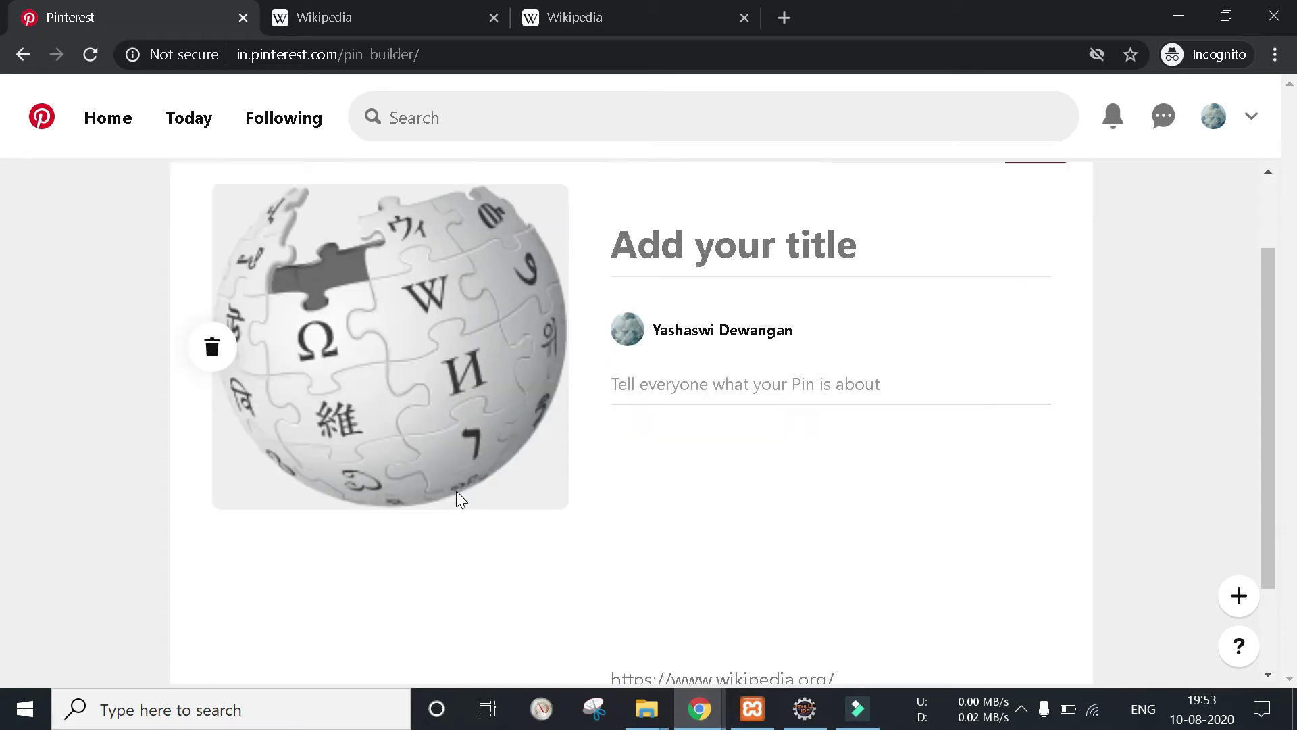
{"action": "scroll", "coordinate": [315, 372], "scroll_direction": "down", "scroll_amount": 2}
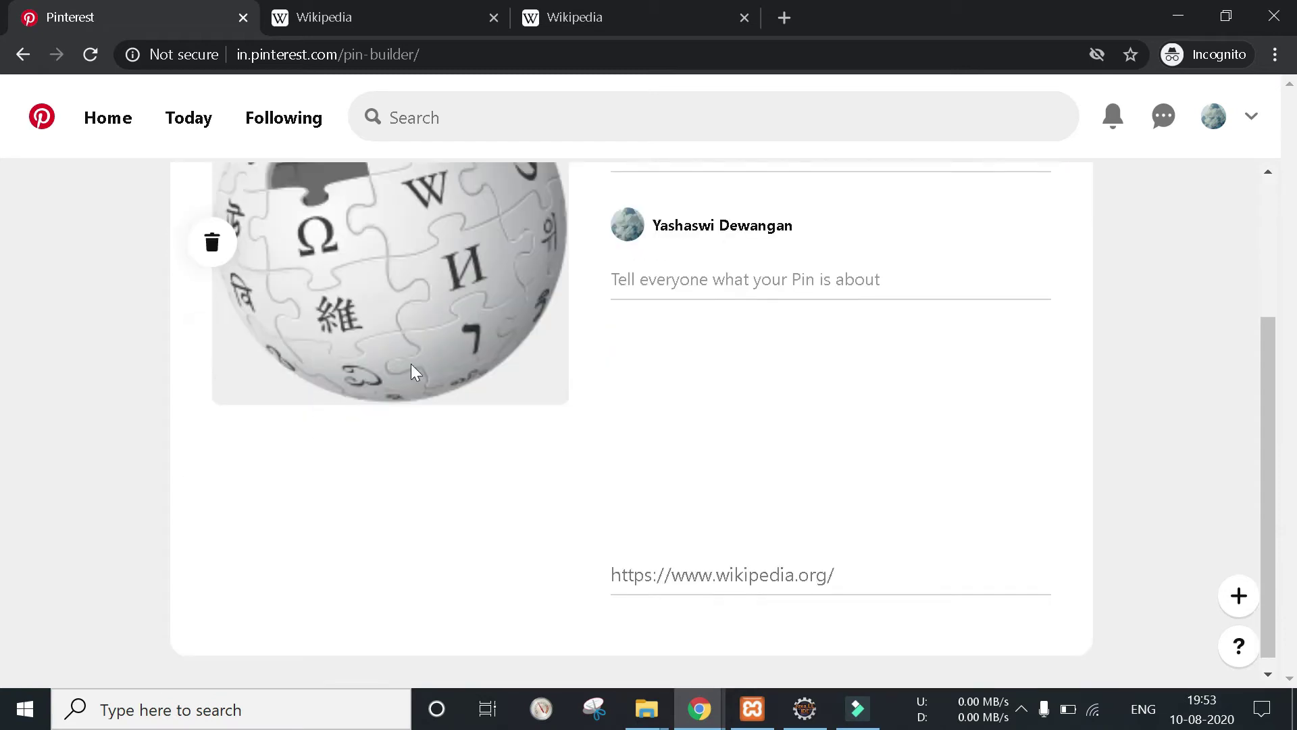
{"action": "left_click", "coordinate": [844, 568]}
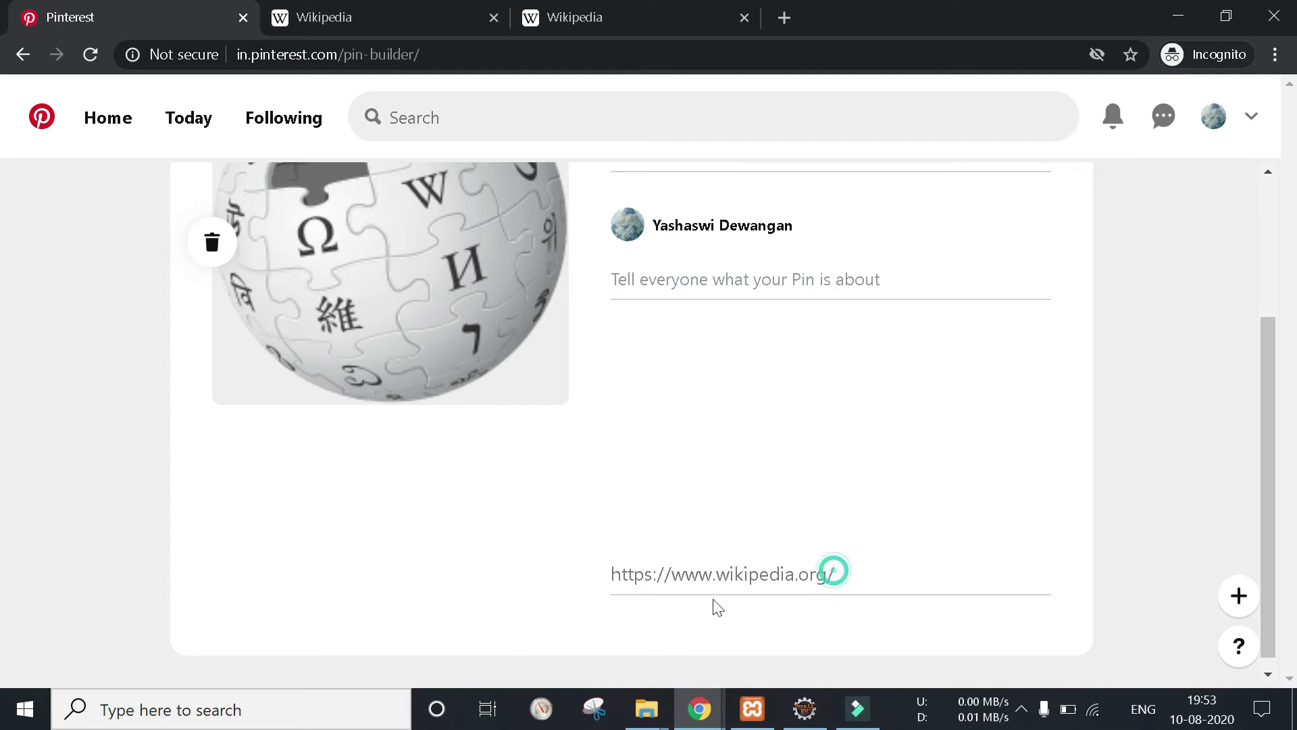
{"action": "left_click", "coordinate": [694, 582]}
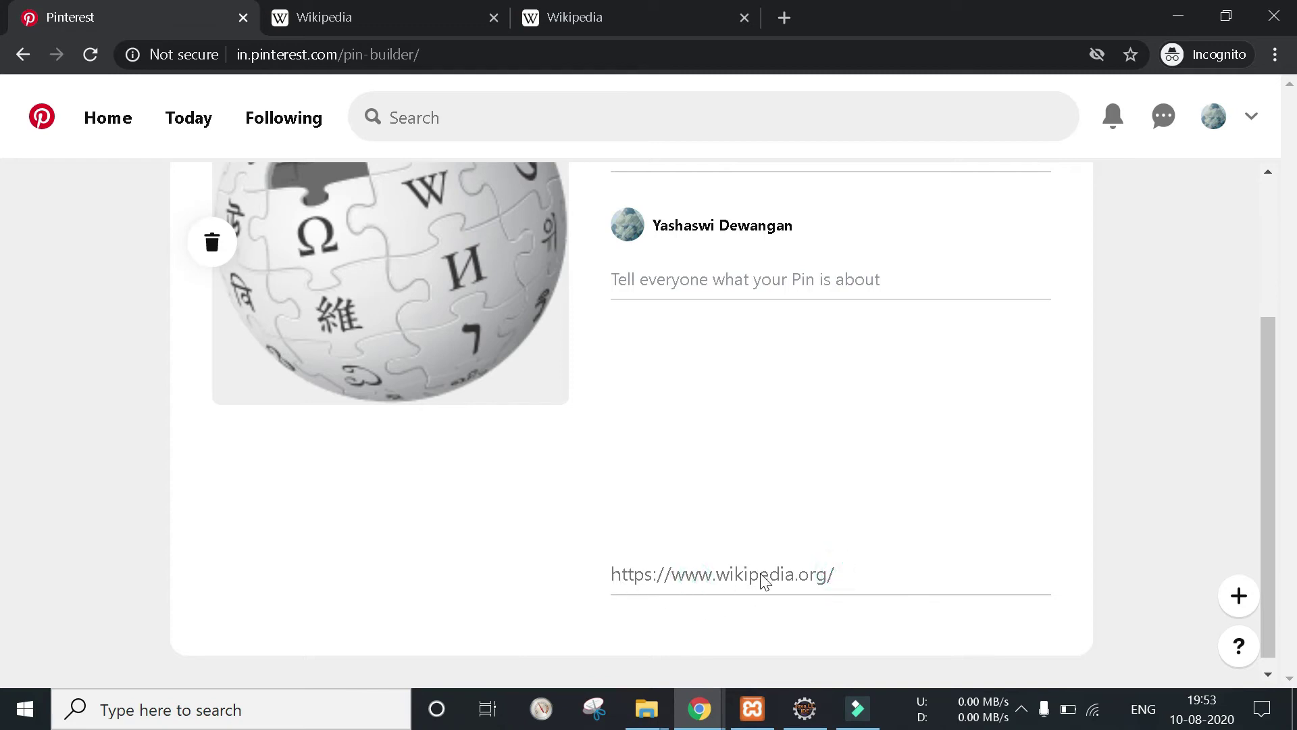
{"action": "scroll", "coordinate": [398, 409], "scroll_direction": "up", "scroll_amount": 4}
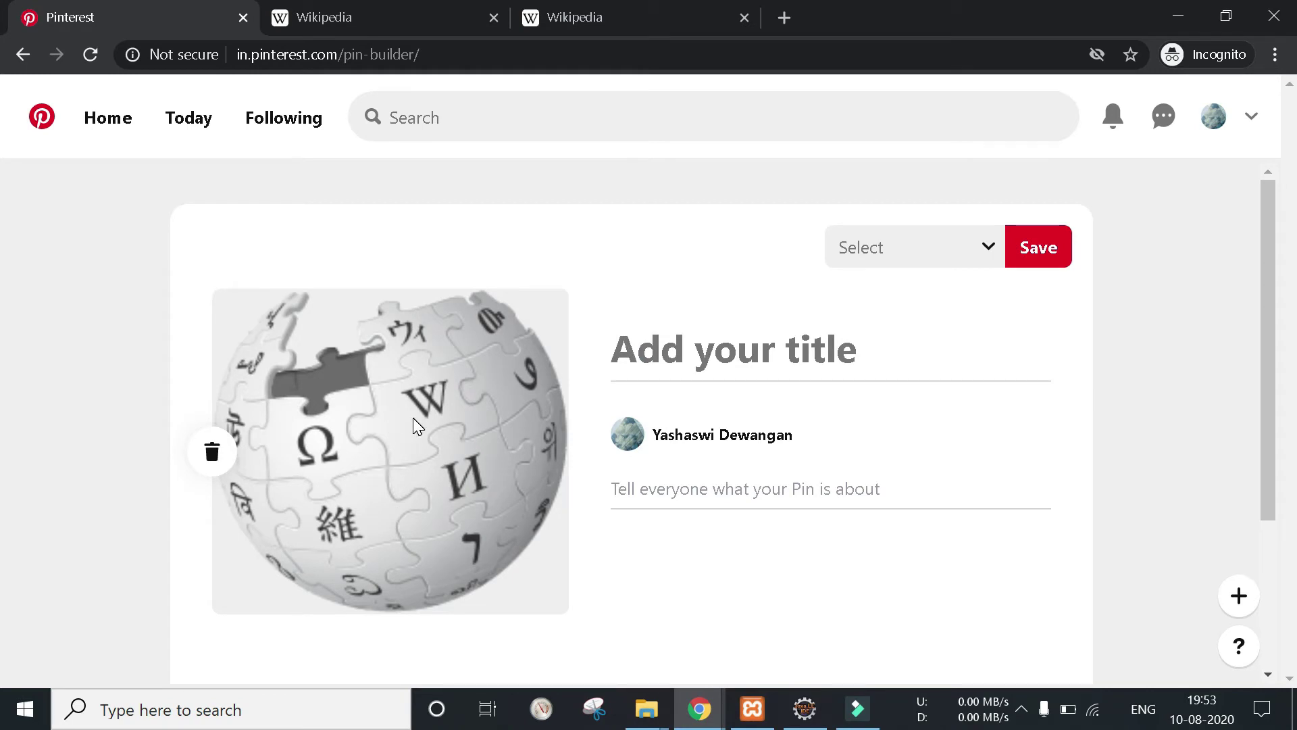
- Title the new Pin "Wikipedia overview" and describe it as "Learn anything from wikipedia!!"
{"action": "left_click", "coordinate": [686, 352]}
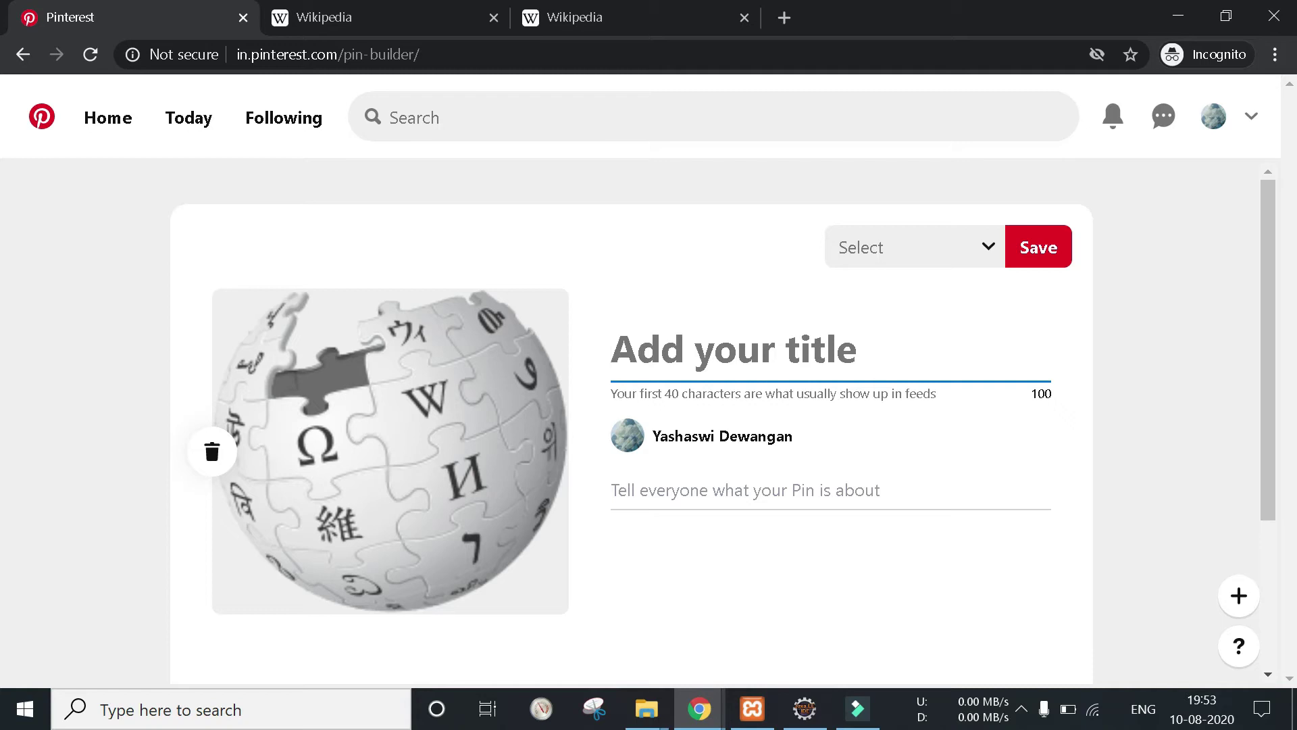
{"action": "type", "text": "Wik"}
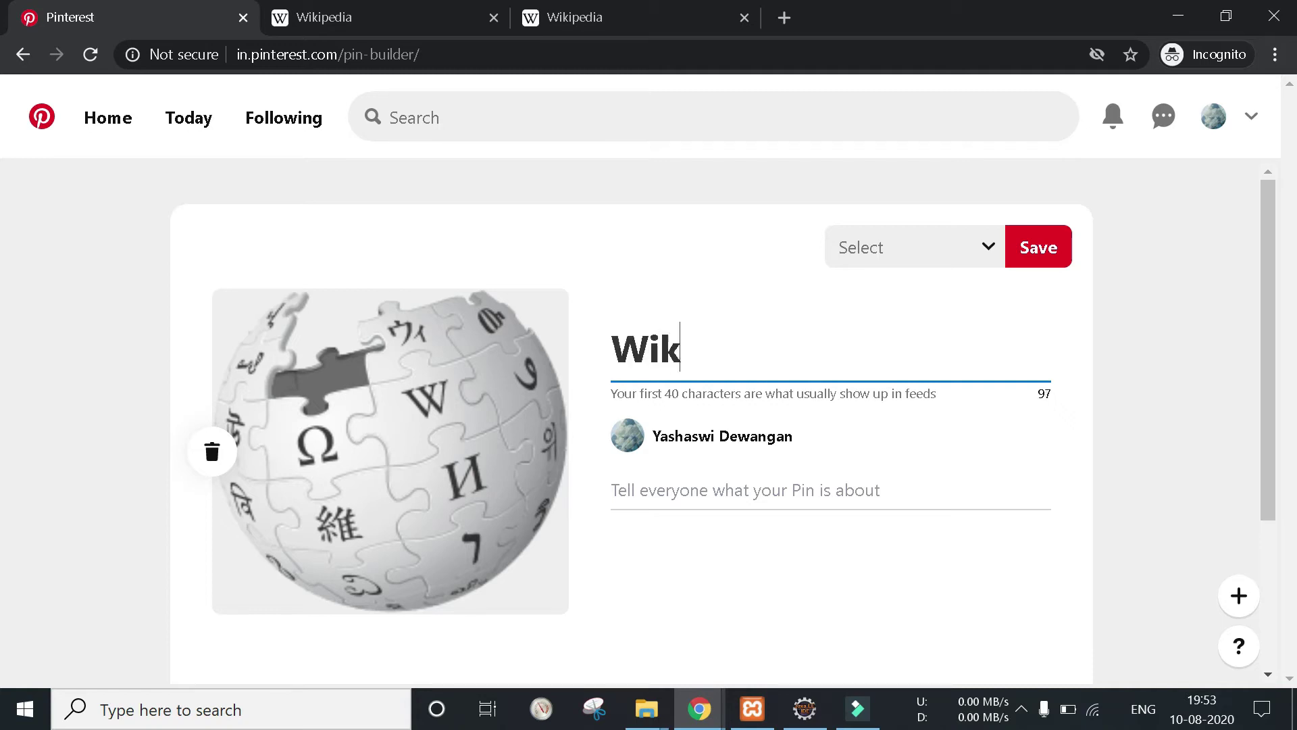
{"action": "type", "text": "ipedia over"}
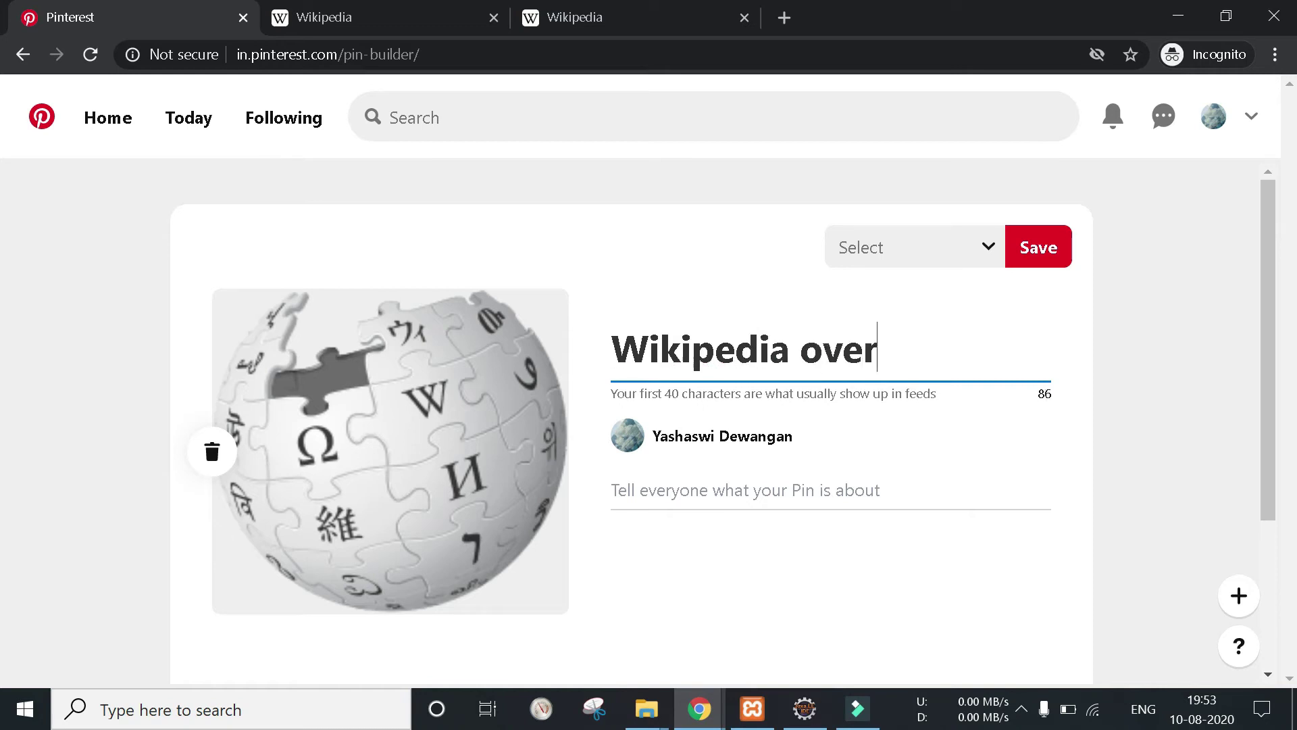
{"action": "type", "text": "view"}
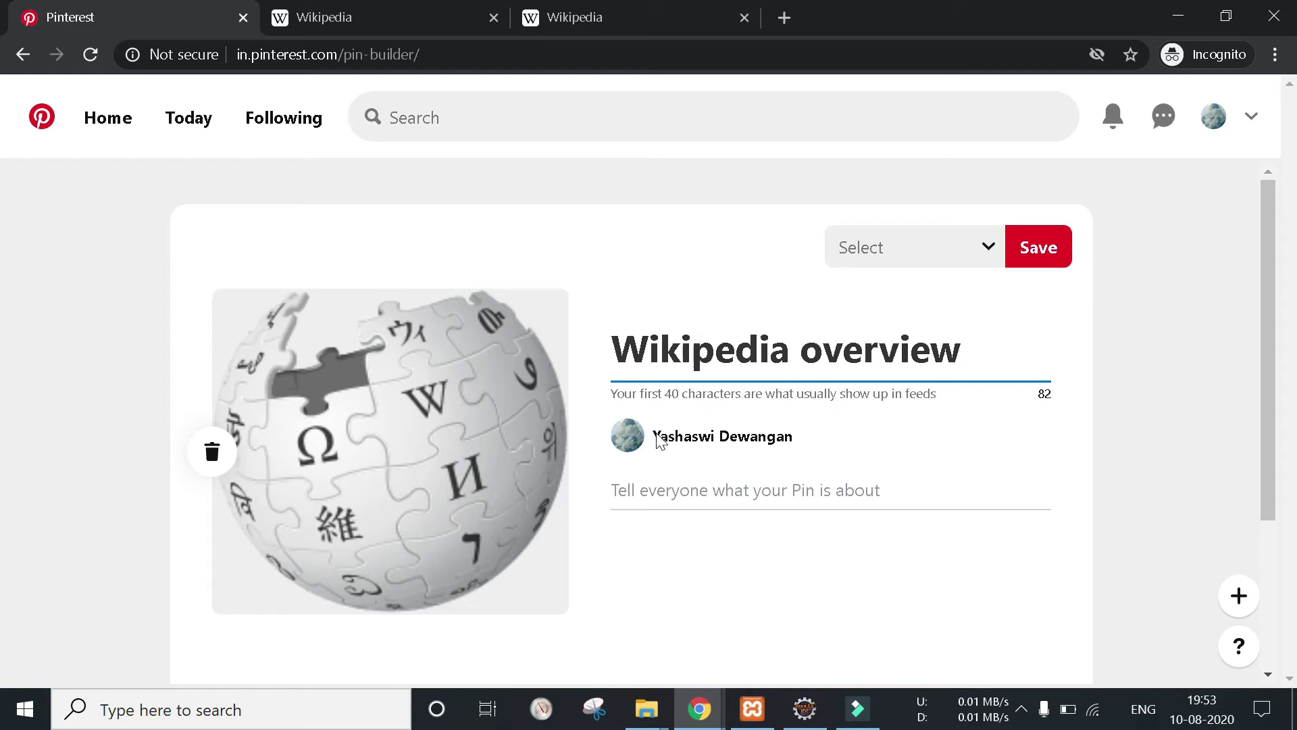
{"action": "left_click", "coordinate": [687, 487]}
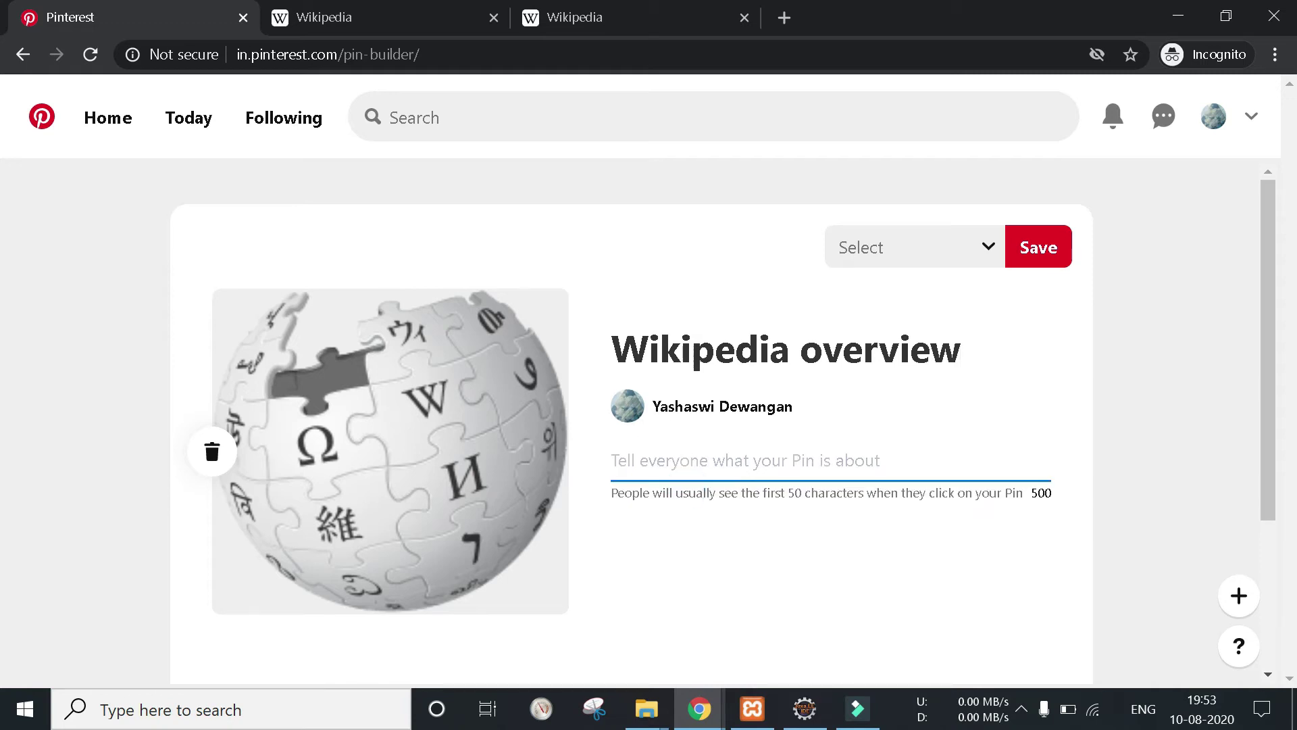
{"action": "type", "text": "Learn anything from wikipedia!!"}
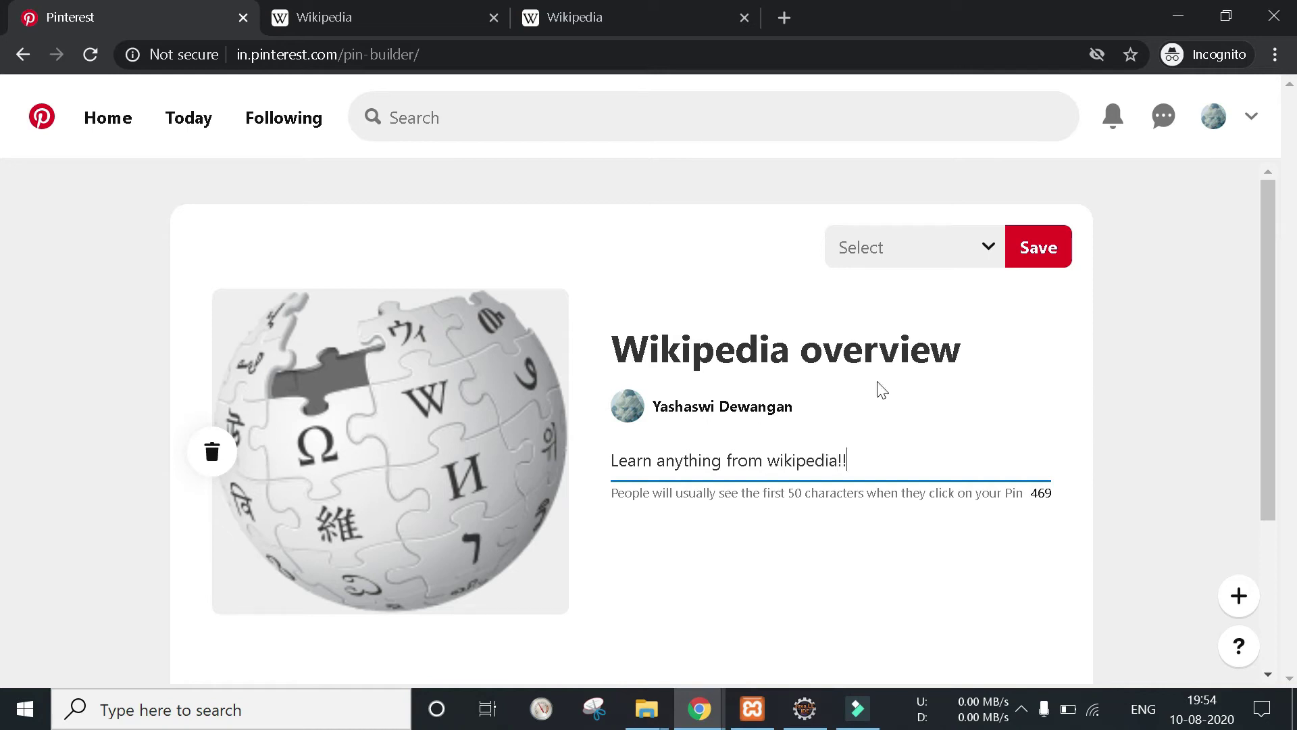
- Choose the Building board for the Wikipedia overview Pin, look over the draft and save it
{"action": "left_click", "coordinate": [1046, 258]}
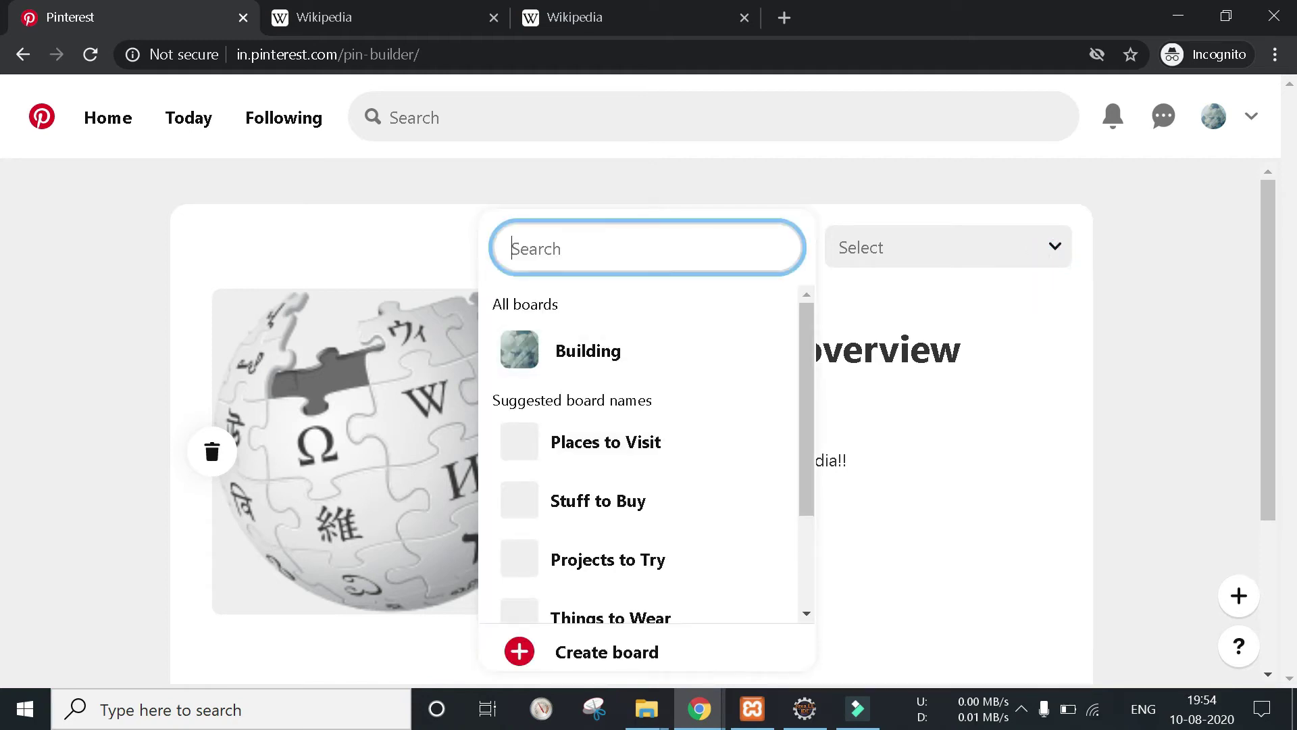
{"action": "mouse_move", "coordinate": [576, 374]}
{"action": "left_click", "coordinate": [634, 365]}
{"action": "scroll", "coordinate": [727, 509], "scroll_direction": "down", "scroll_amount": 2}
{"action": "scroll", "coordinate": [729, 473], "scroll_direction": "up", "scroll_amount": 2}
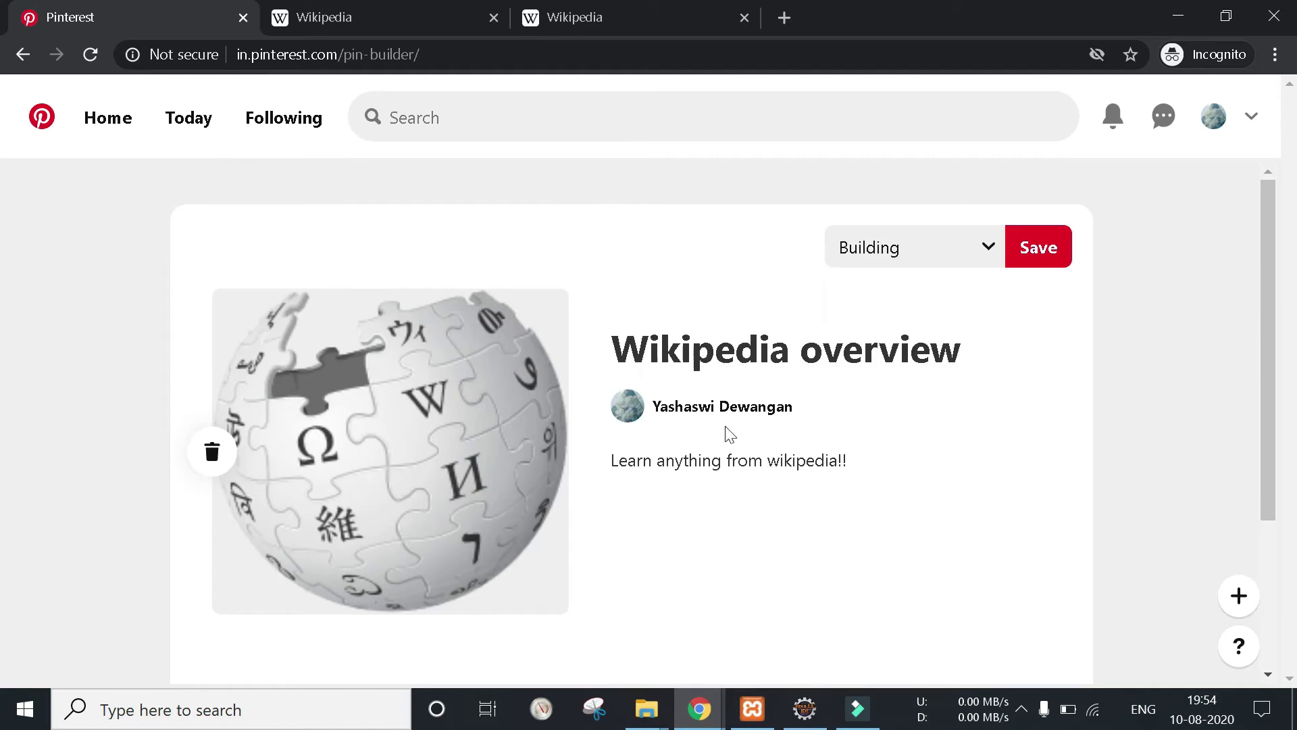
{"action": "left_click", "coordinate": [1042, 255]}
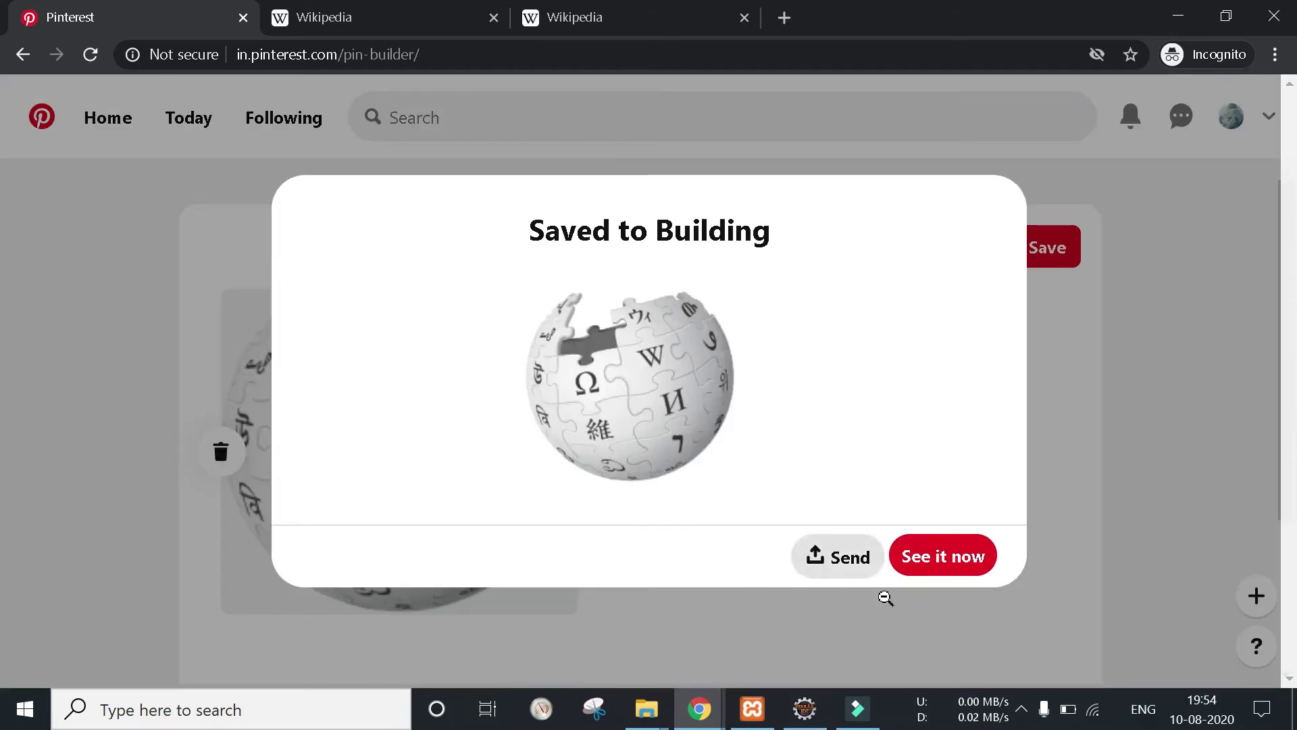
- Open the newly saved Wikipedia Pin and look over its image, website link, description and board
{"action": "left_click", "coordinate": [958, 568]}
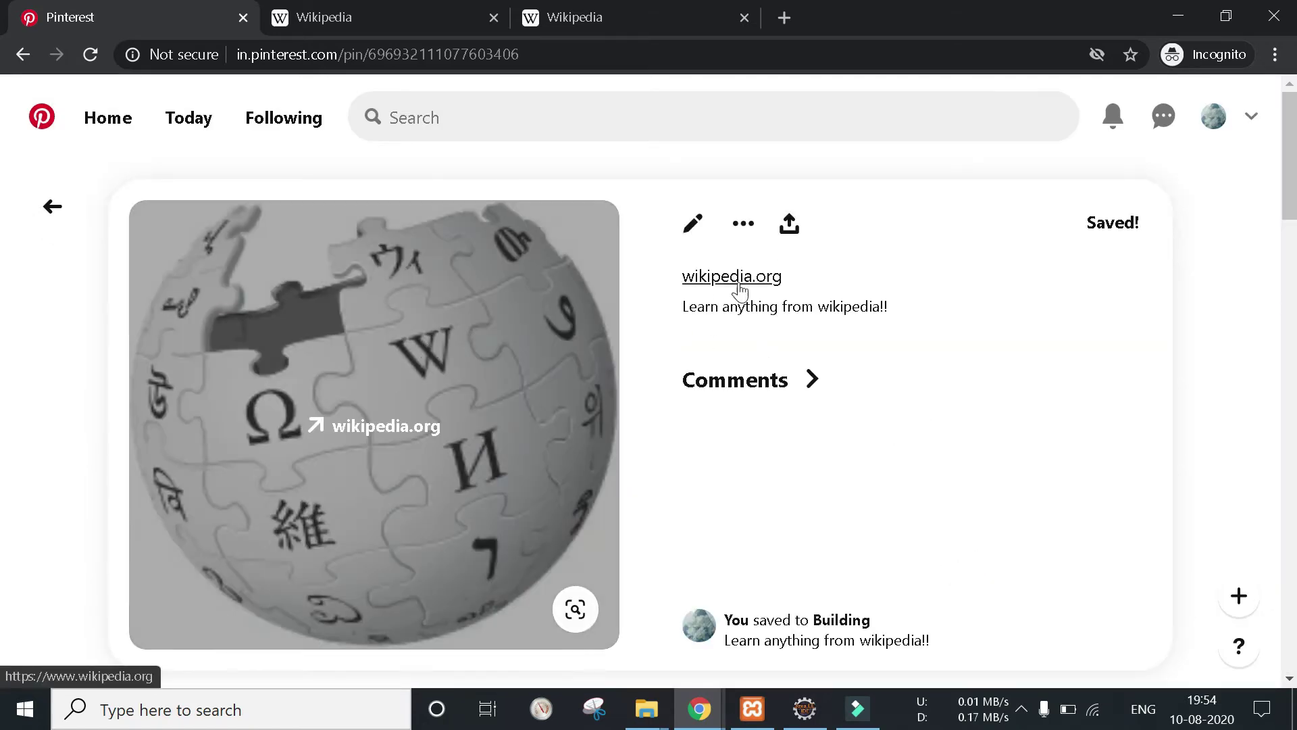
{"action": "mouse_move", "coordinate": [372, 409]}
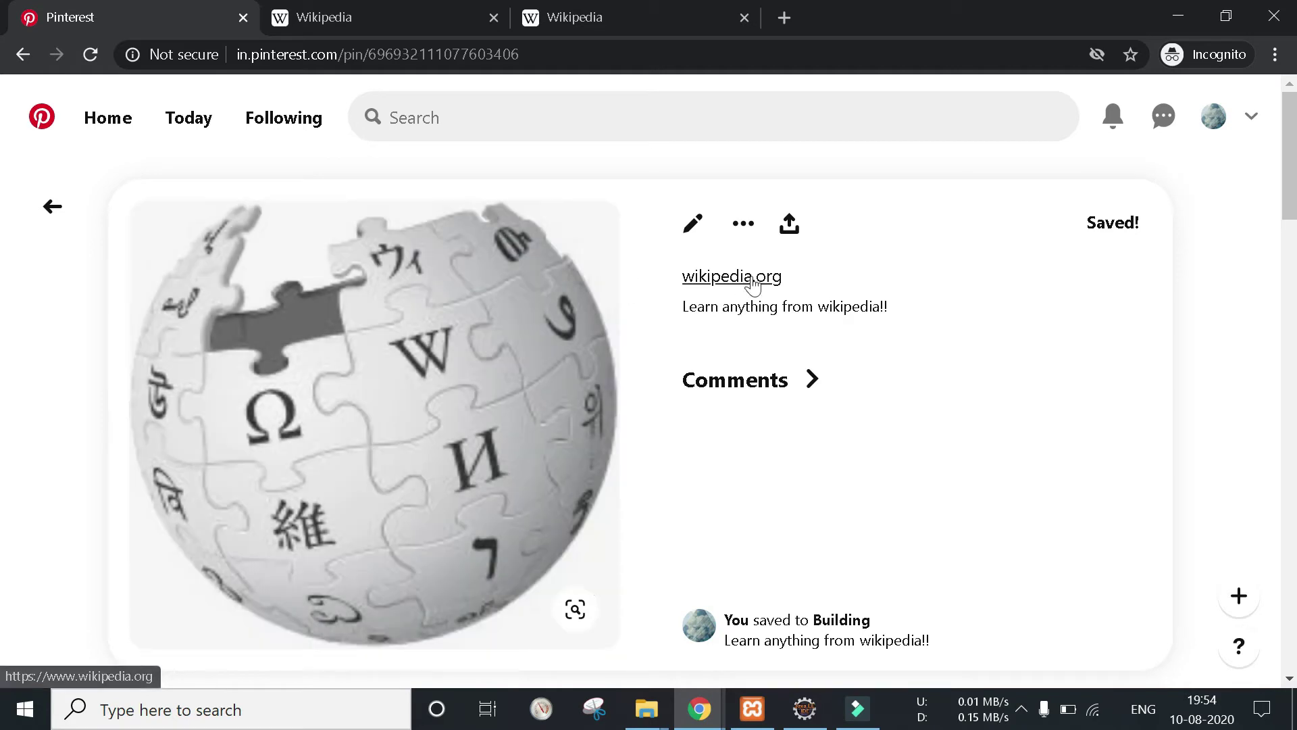
{"action": "left_click_drag", "start_coordinate": [705, 309], "coordinate": [883, 308]}
{"action": "left_click", "coordinate": [1079, 555]}
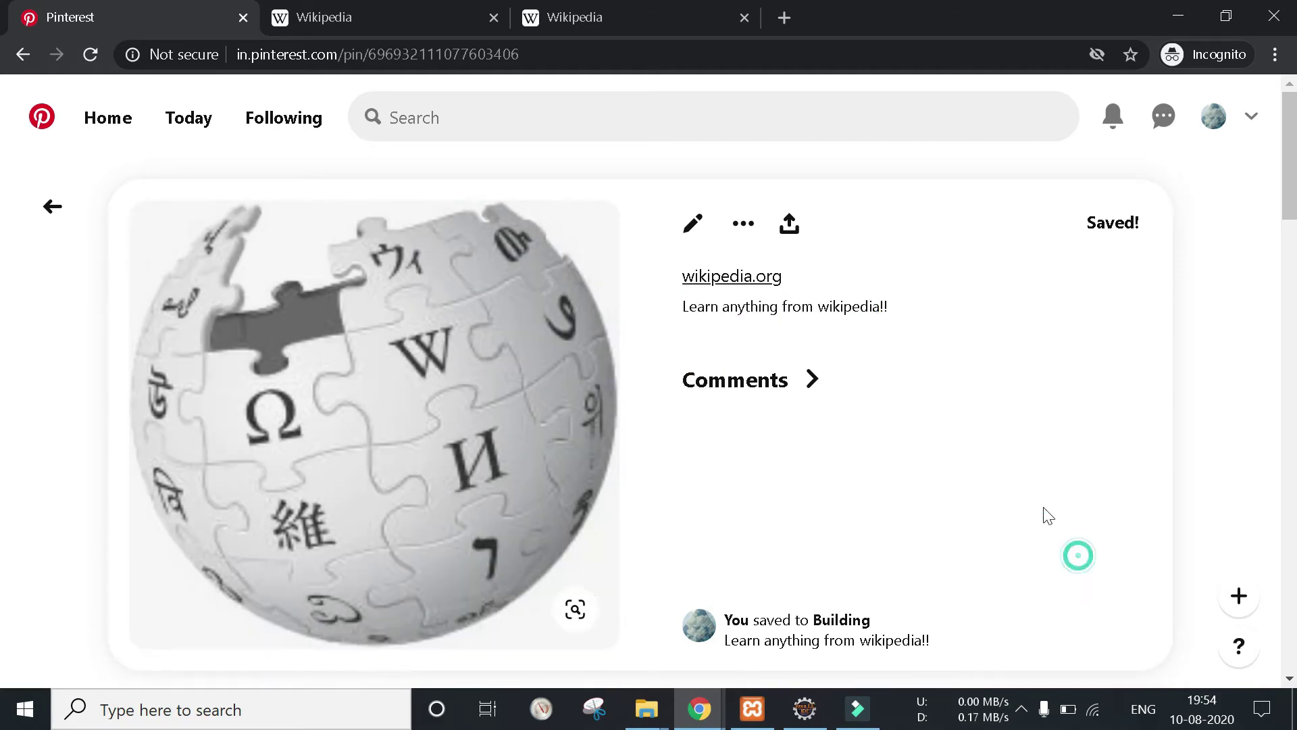
{"action": "scroll", "coordinate": [1037, 509], "scroll_direction": "down", "scroll_amount": 6}
{"action": "scroll", "coordinate": [954, 506], "scroll_direction": "up", "scroll_amount": 6}
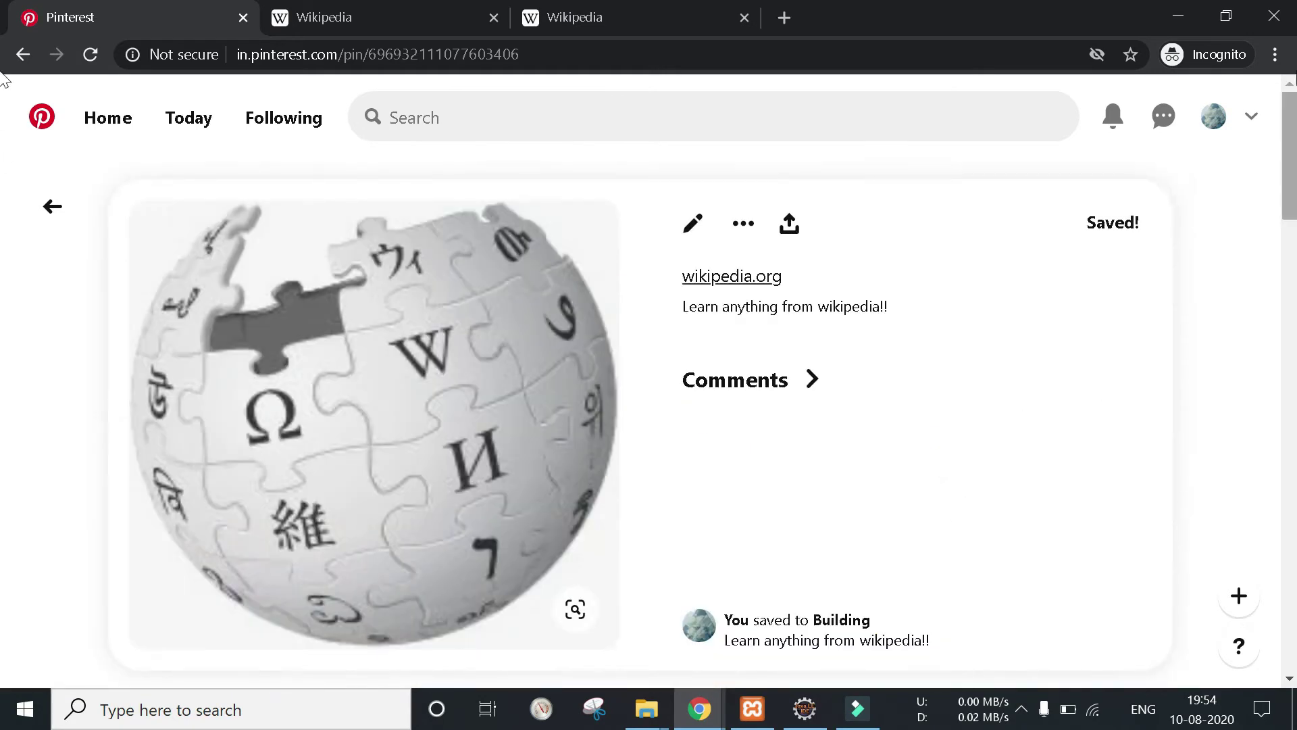
- Go to the profile's boards and reload the page to check the updated Building board cover
{"action": "left_click", "coordinate": [1214, 117]}
{"action": "scroll", "coordinate": [385, 464], "scroll_direction": "down", "scroll_amount": 2}
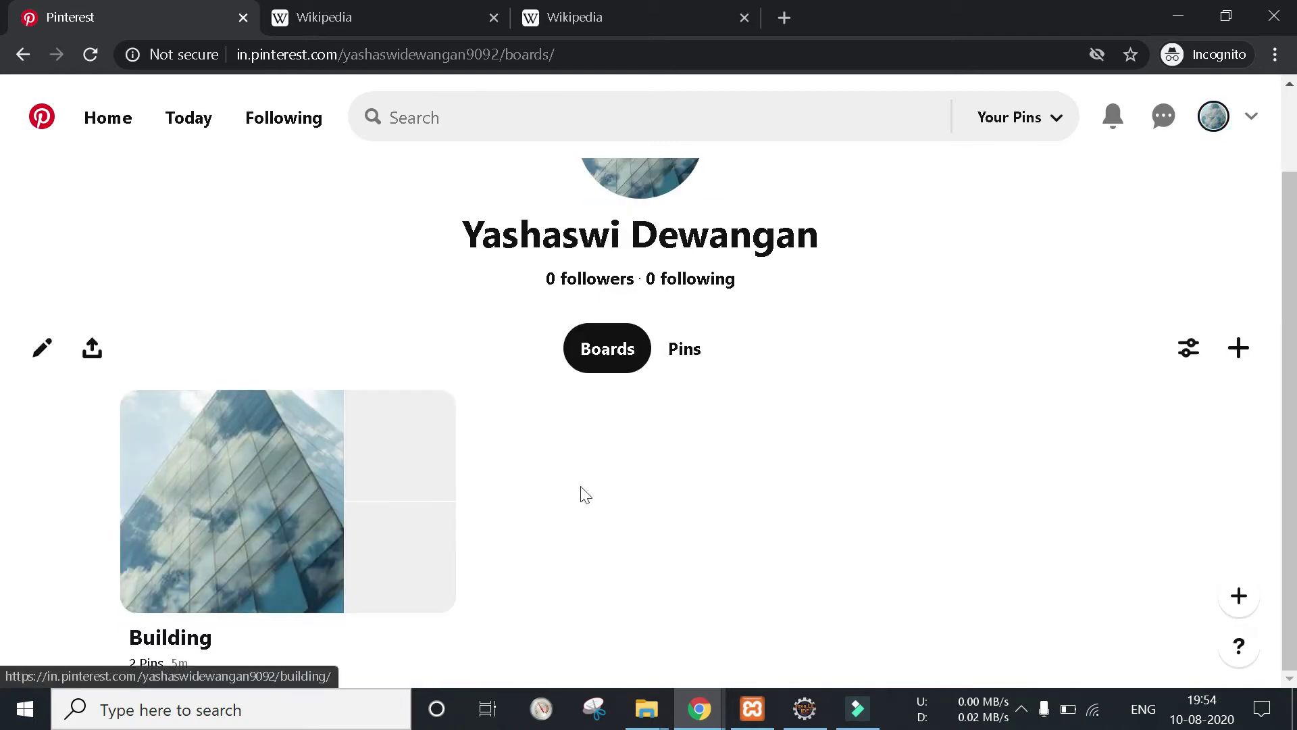
{"action": "scroll", "coordinate": [588, 493], "scroll_direction": "up", "scroll_amount": 2}
{"action": "scroll", "coordinate": [358, 623], "scroll_direction": "down", "scroll_amount": 2}
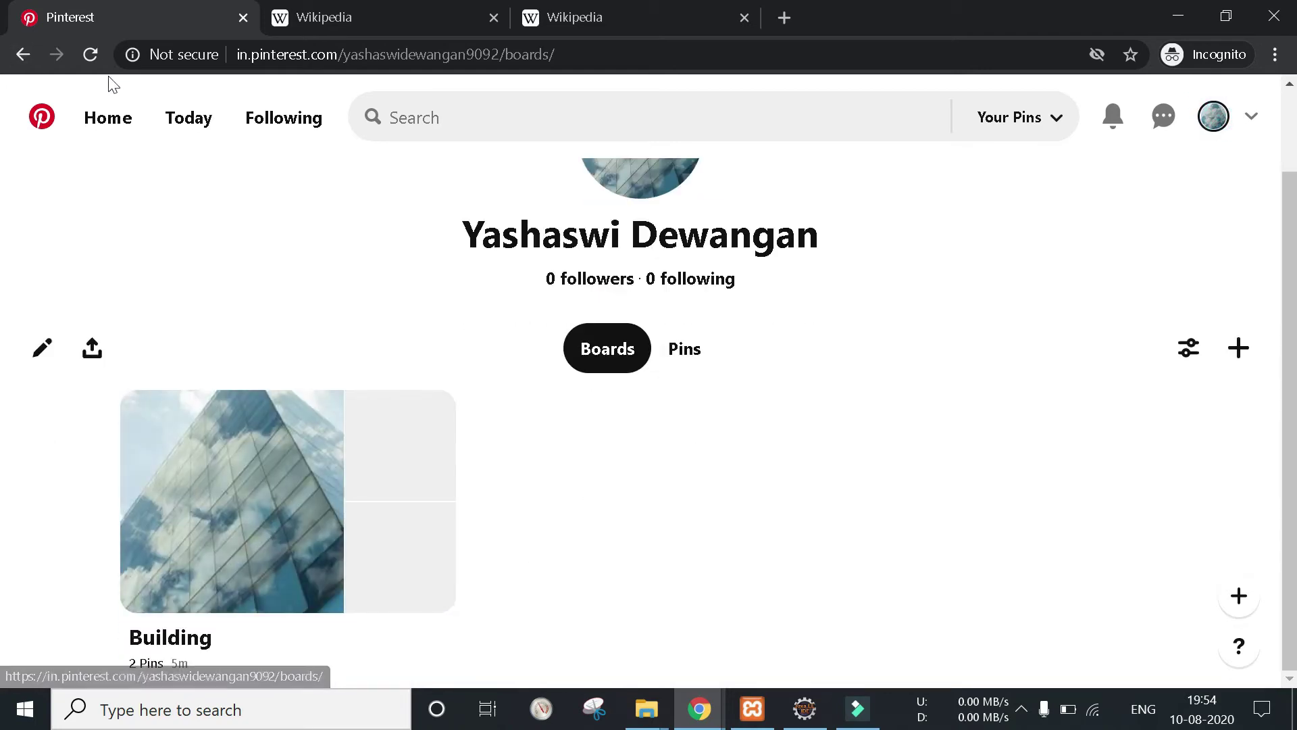
{"action": "left_click", "coordinate": [90, 54]}
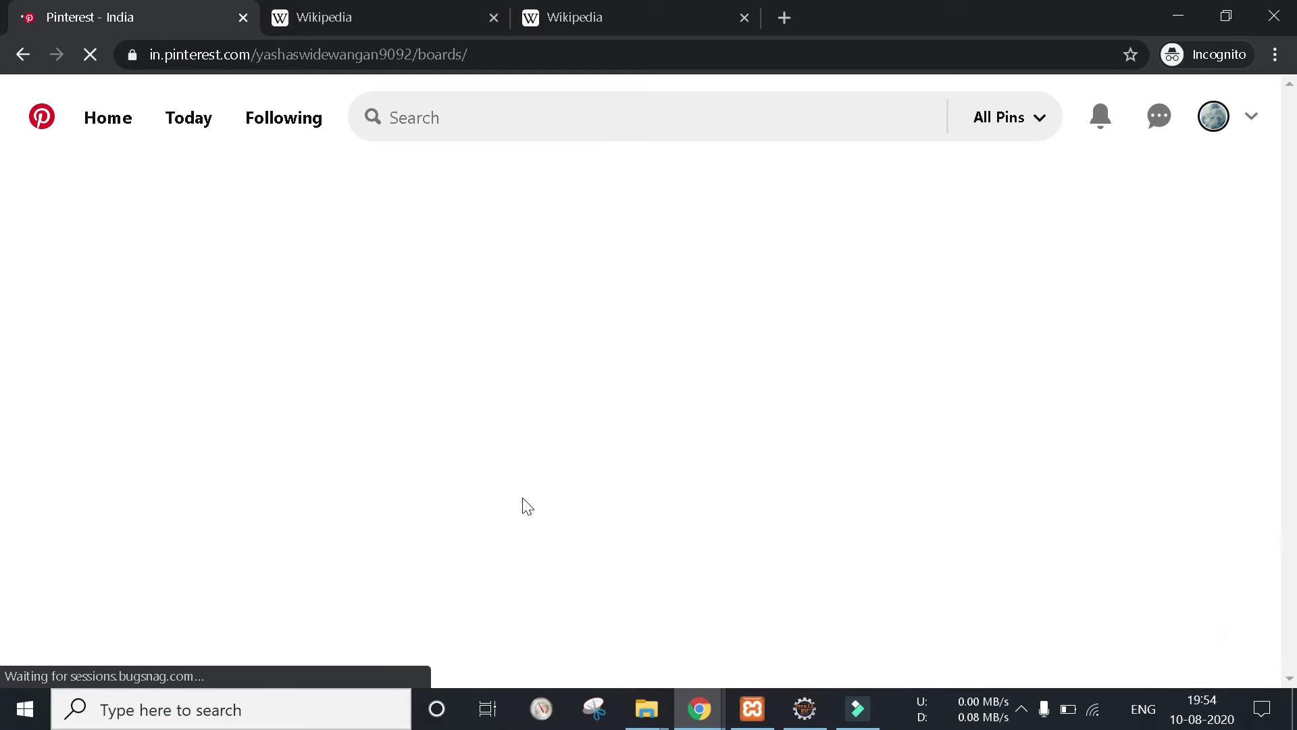
{"action": "scroll", "coordinate": [439, 513], "scroll_direction": "down", "scroll_amount": 1}
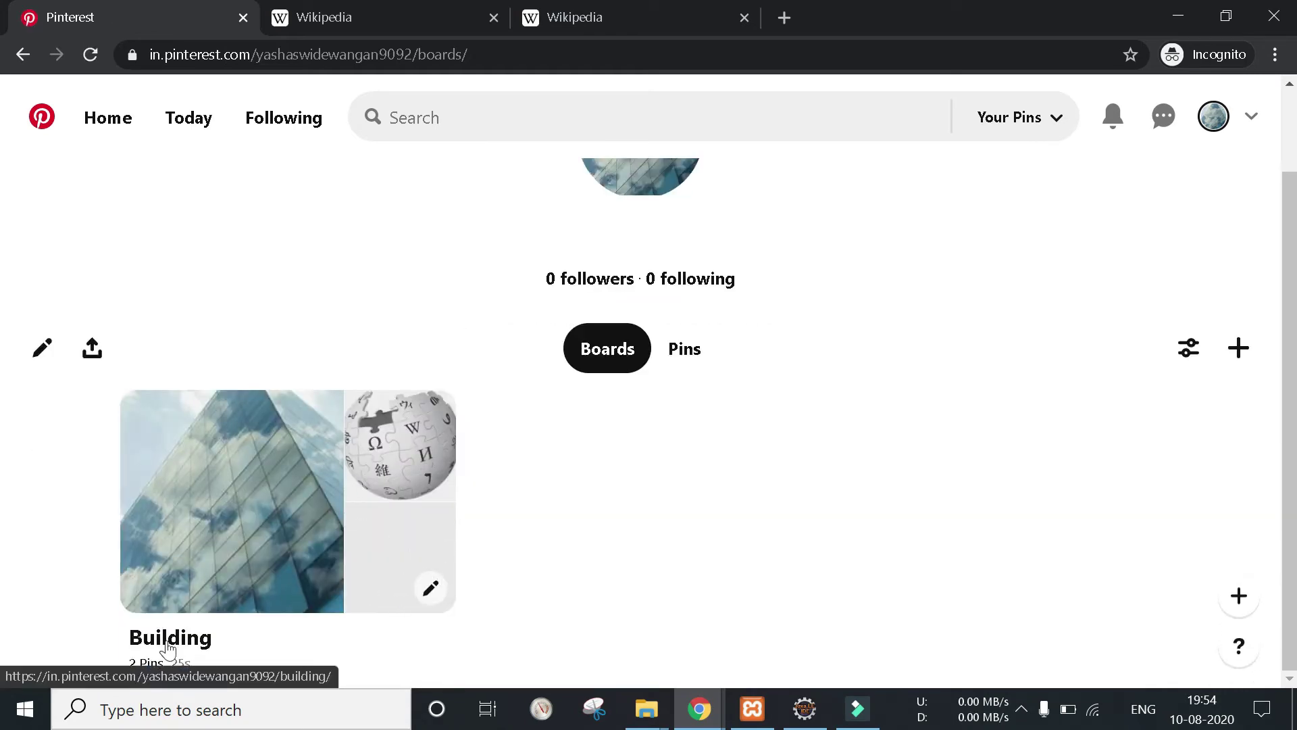
{"action": "scroll", "coordinate": [352, 601], "scroll_direction": "up", "scroll_amount": 1}
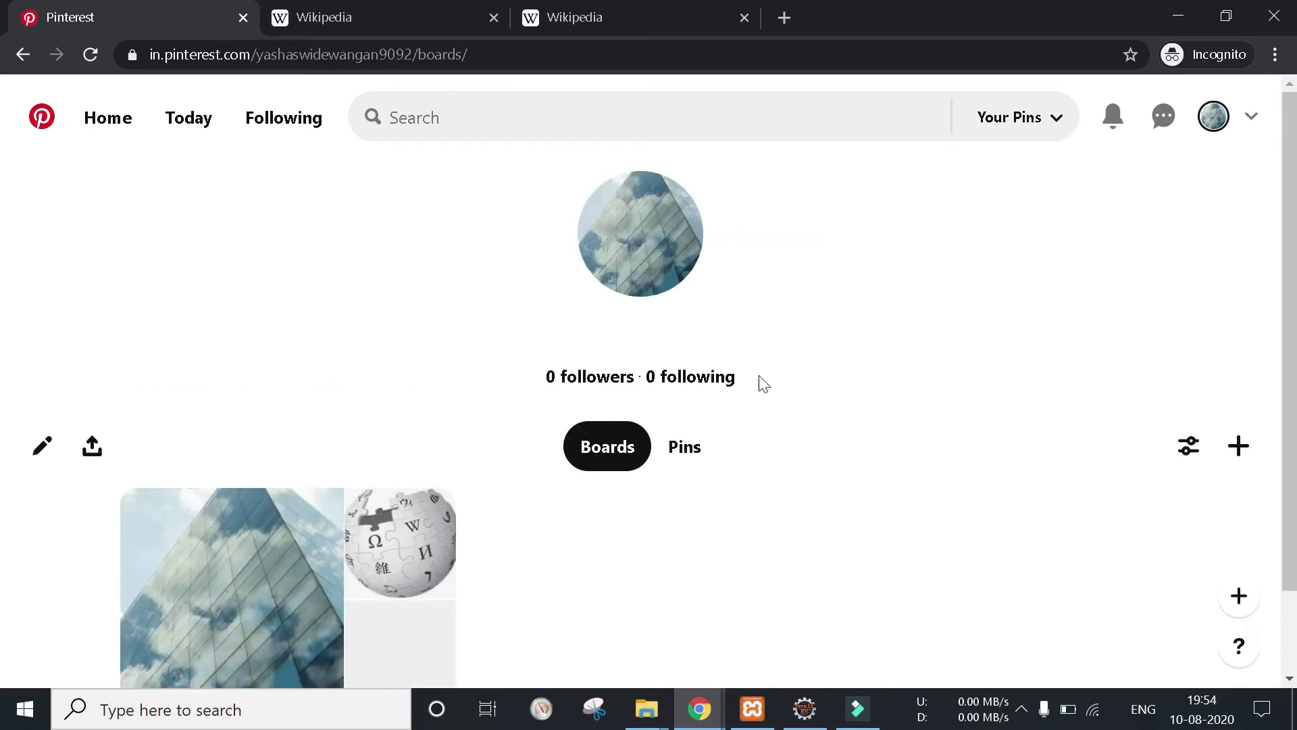
- View all Pins on the profile, including the Wikipedia globe and the Highest Building Pin
{"action": "left_click", "coordinate": [702, 454]}
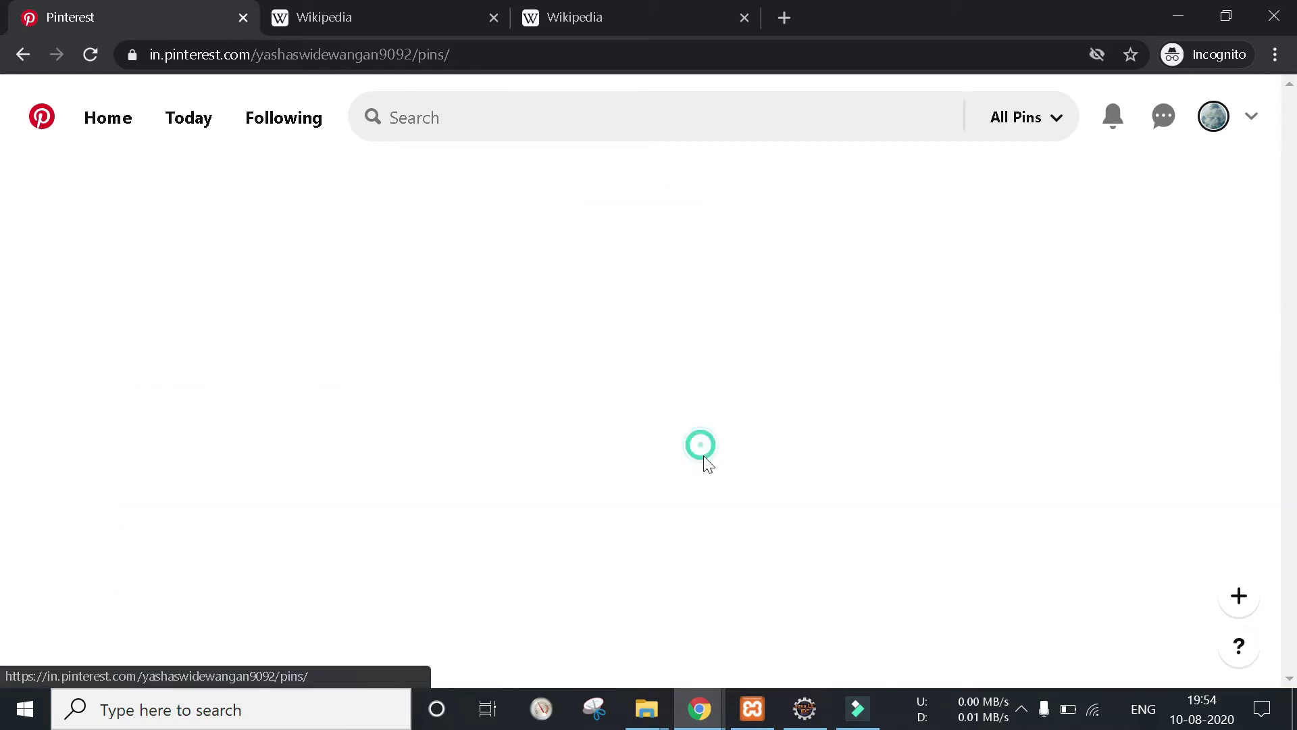
{"action": "scroll", "coordinate": [358, 439], "scroll_direction": "down", "scroll_amount": 1}
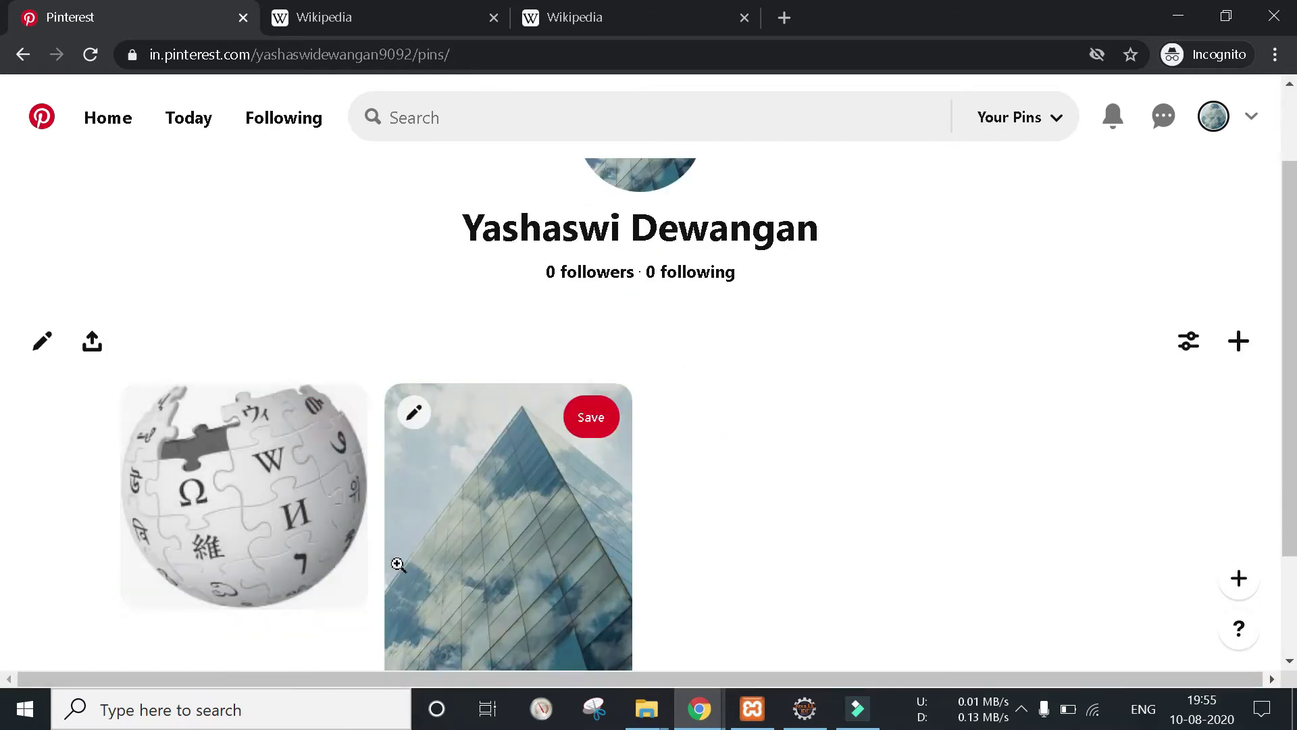
{"action": "scroll", "coordinate": [536, 561], "scroll_direction": "down", "scroll_amount": 2}
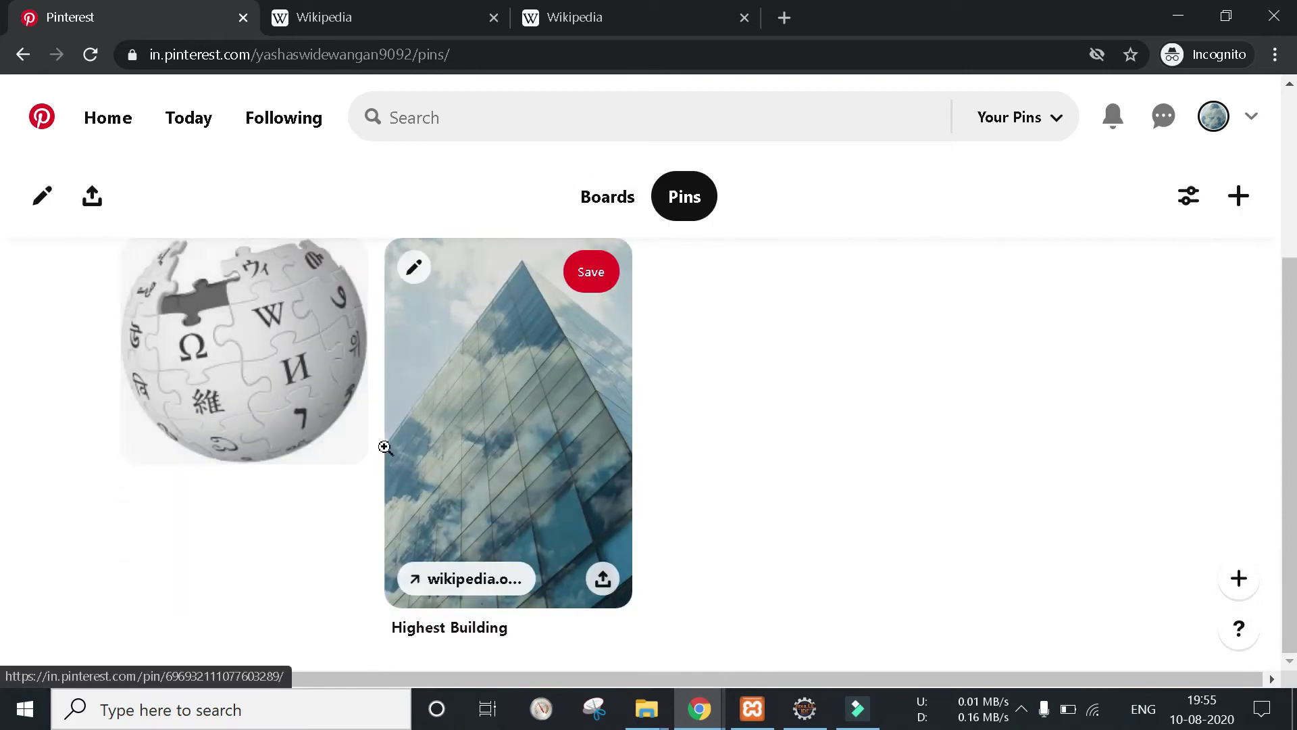
- Return to the profile's boards, look through the Pins inside the Building board and go back to the board overview
{"action": "left_click", "coordinate": [589, 198]}
{"action": "scroll", "coordinate": [275, 536], "scroll_direction": "down", "scroll_amount": 1}
{"action": "left_click", "coordinate": [367, 541]}
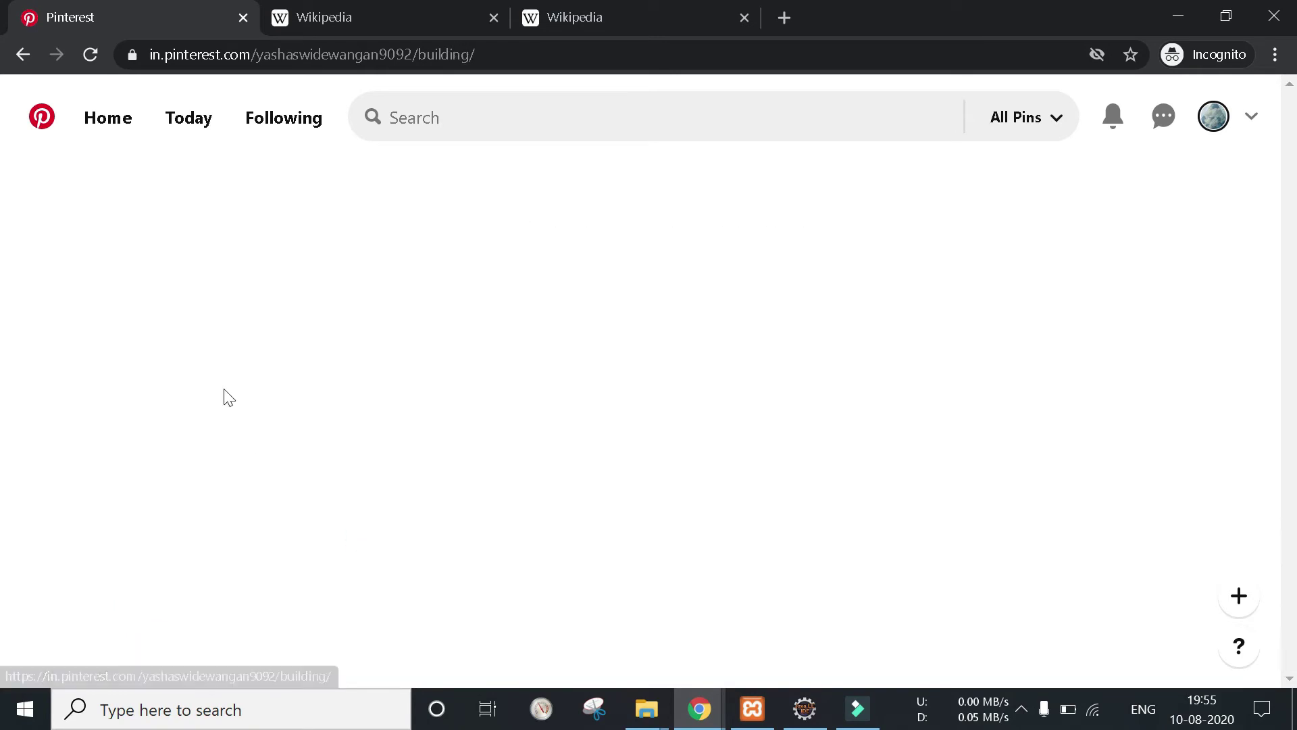
{"action": "scroll", "coordinate": [337, 531], "scroll_direction": "down", "scroll_amount": 3}
{"action": "scroll", "coordinate": [329, 533], "scroll_direction": "up", "scroll_amount": 3}
{"action": "left_click", "coordinate": [23, 54]}
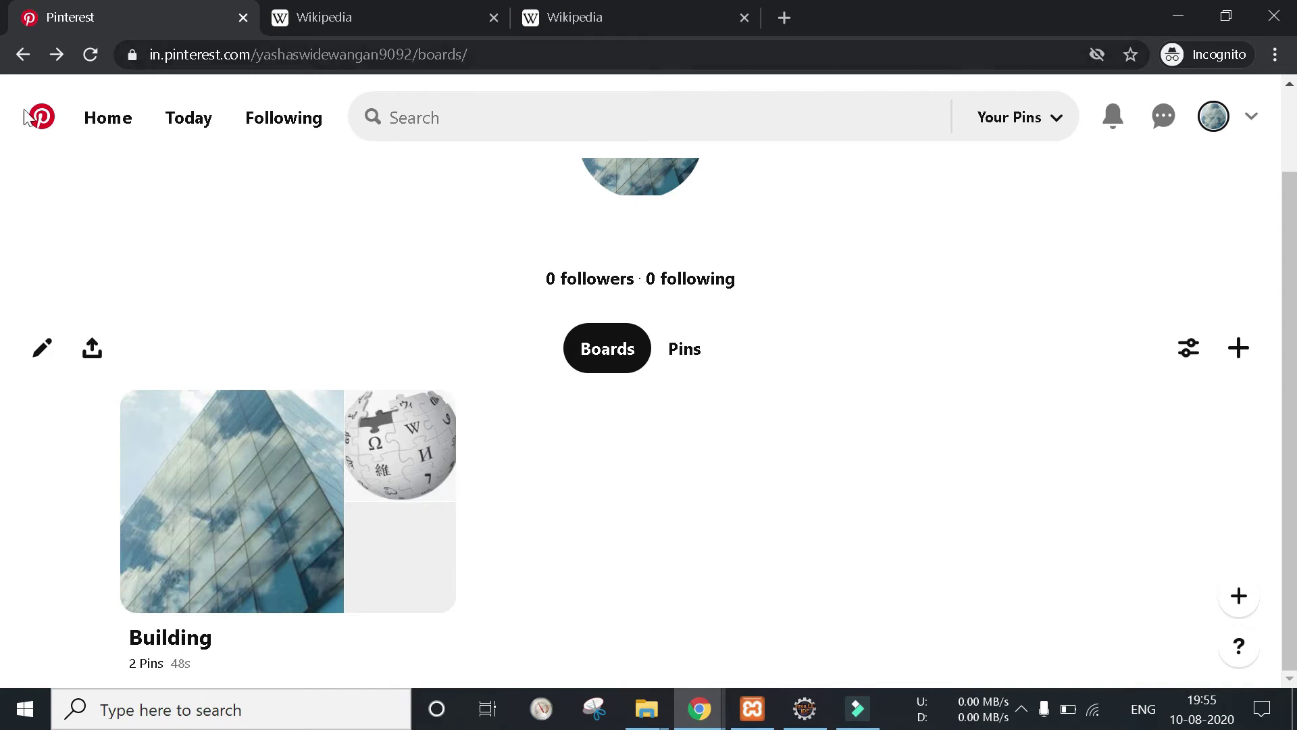
- Visit the home feed and browse through the Today picks
{"action": "left_click", "coordinate": [104, 120]}
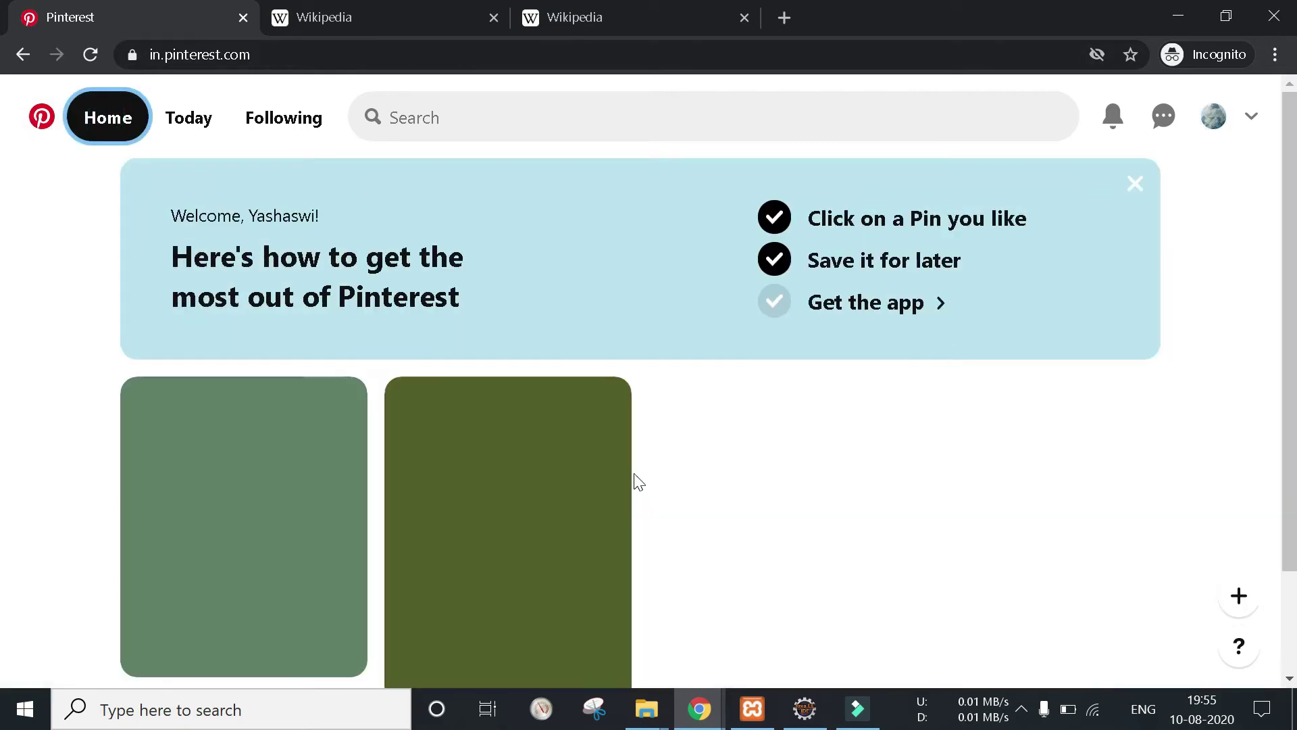
{"action": "left_click", "coordinate": [188, 118]}
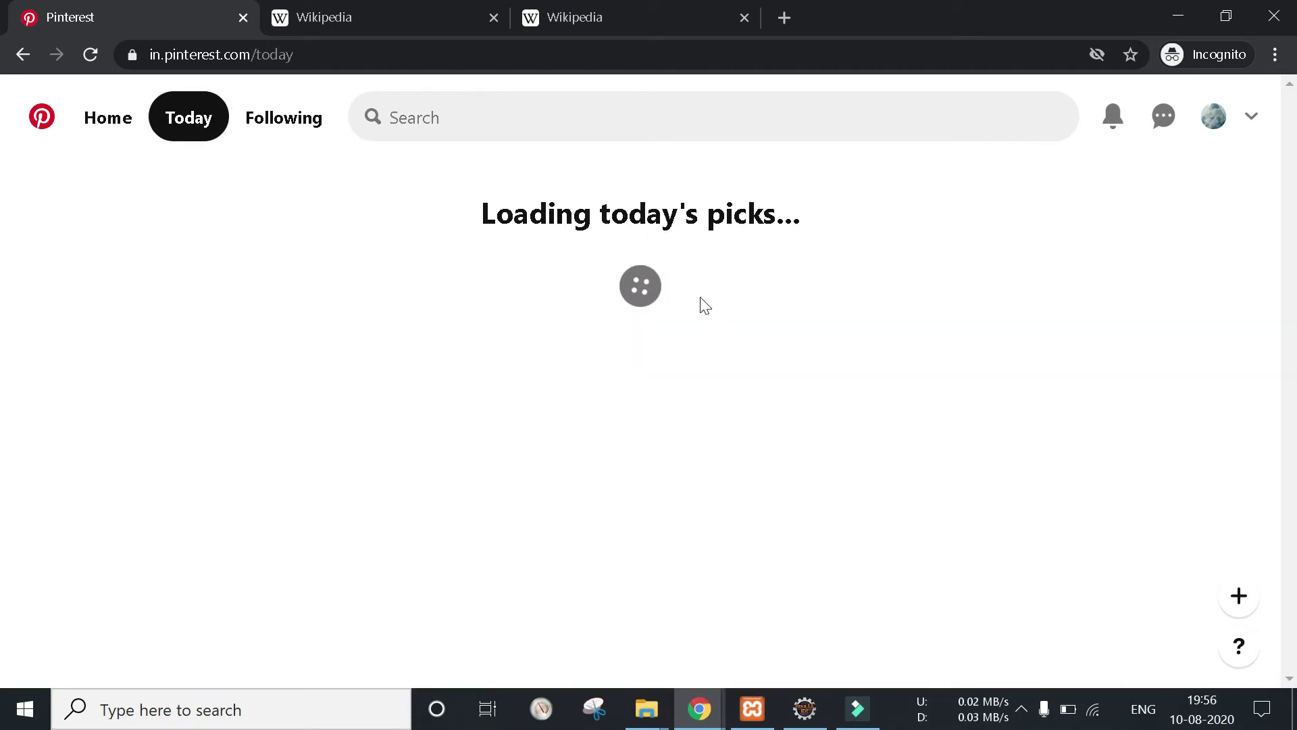
{"action": "scroll", "coordinate": [682, 428], "scroll_direction": "down", "scroll_amount": 6}
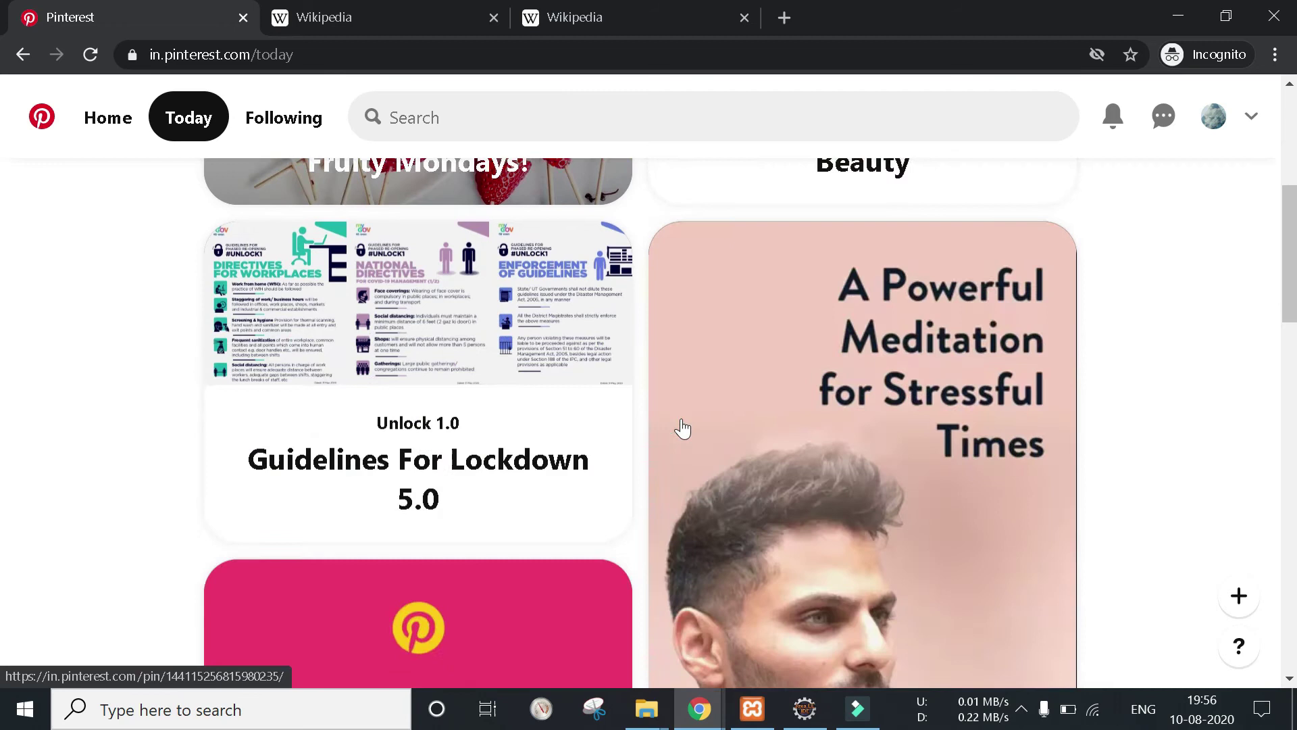
{"action": "scroll", "coordinate": [682, 428], "scroll_direction": "down", "scroll_amount": 14}
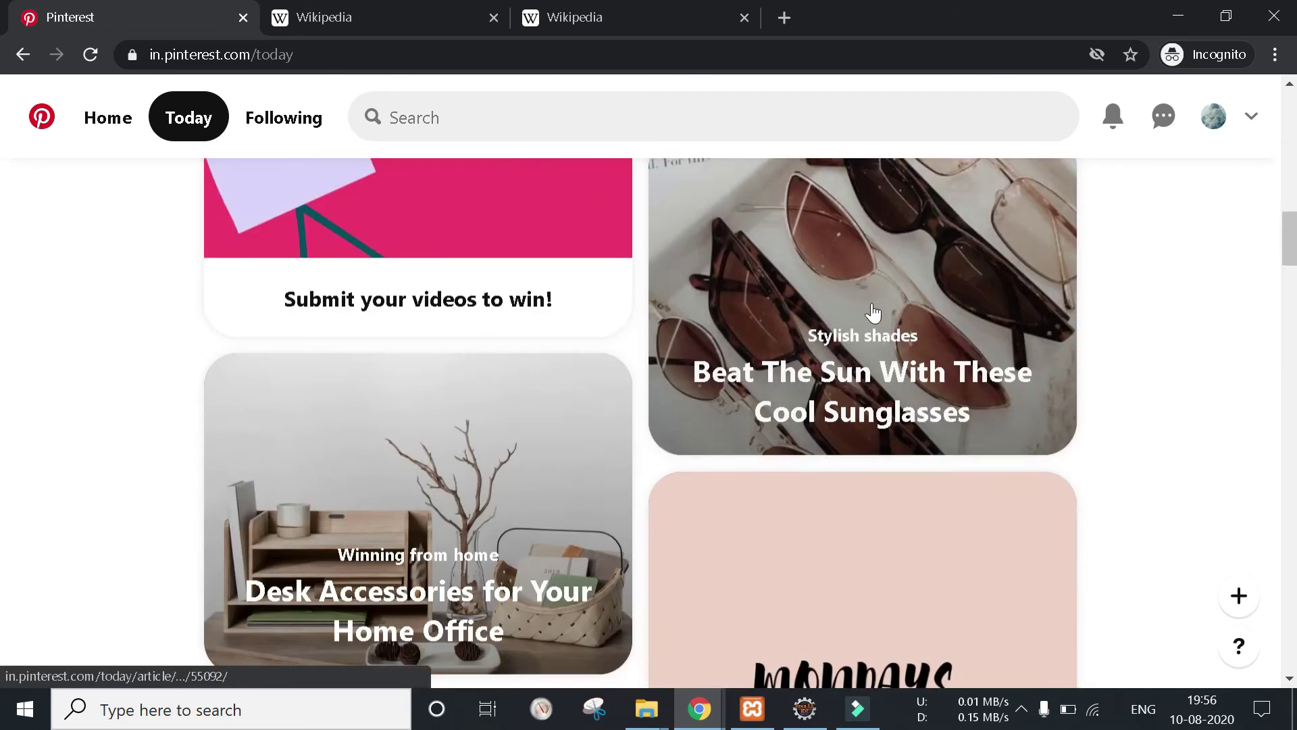
- Open the Today article "Beat The Sun With These Cool Sunglasses" and look through its Pins
{"action": "left_click", "coordinate": [755, 333]}
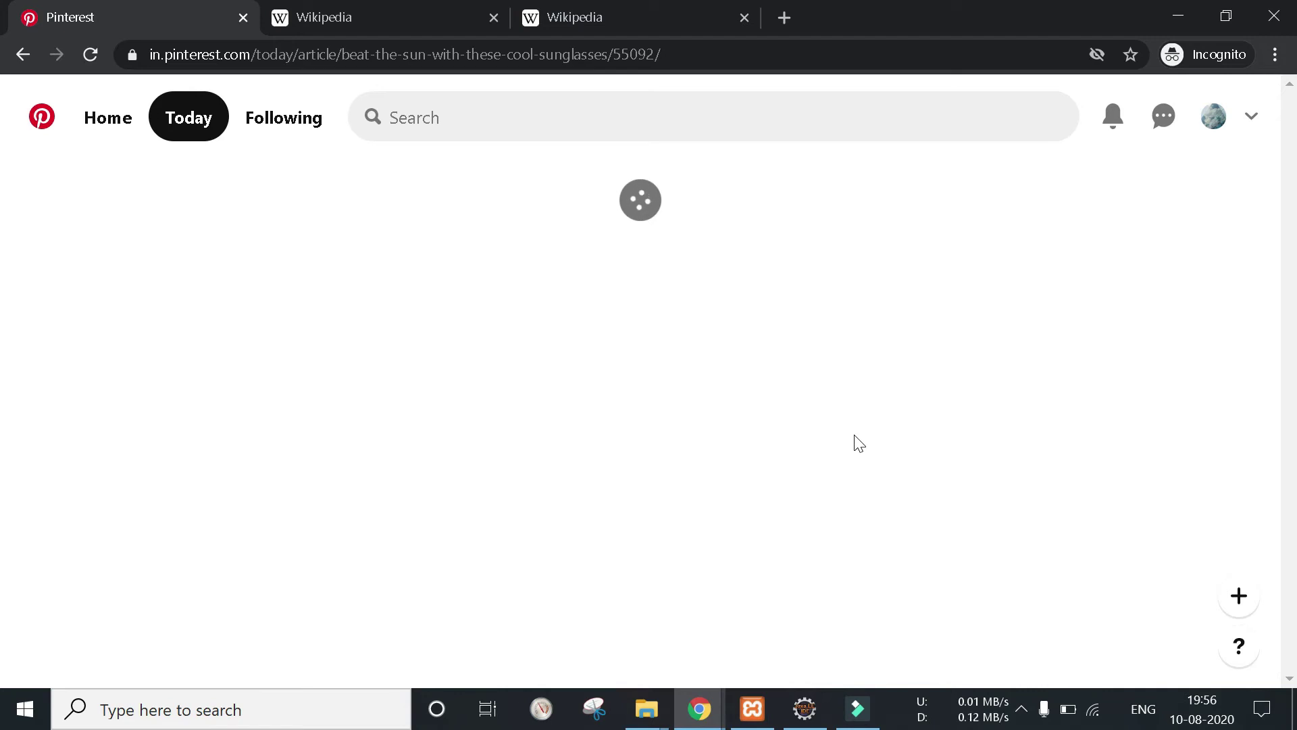
{"action": "scroll", "coordinate": [681, 435], "scroll_direction": "down", "scroll_amount": 2}
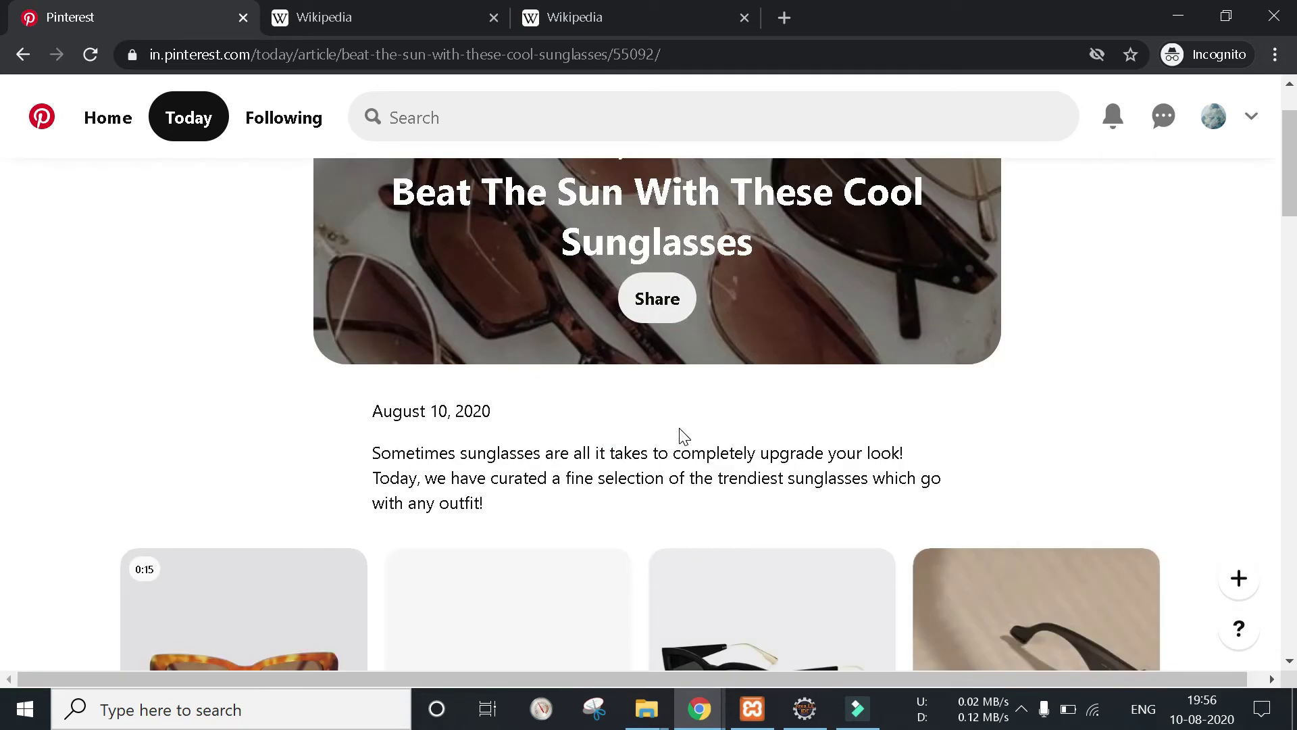
{"action": "scroll", "coordinate": [681, 436], "scroll_direction": "down", "scroll_amount": 5}
{"action": "scroll", "coordinate": [586, 287], "scroll_direction": "up", "scroll_amount": 1}
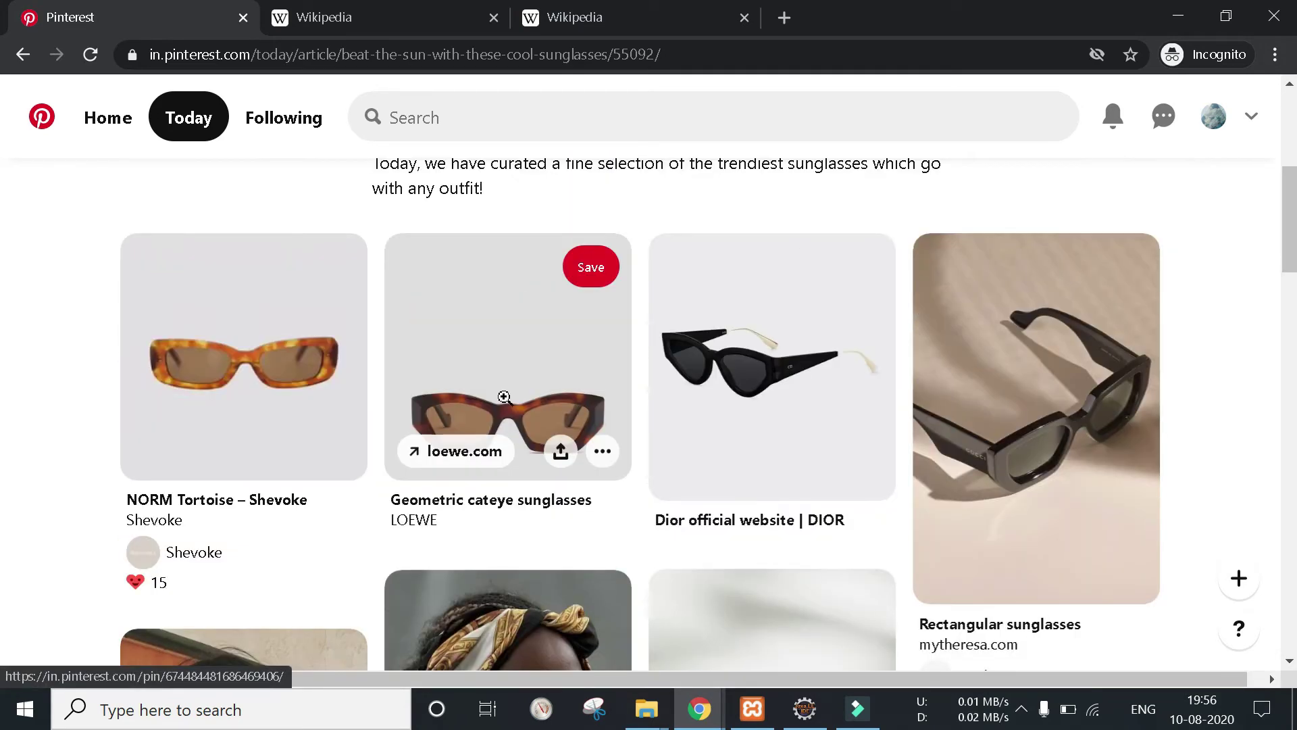
- Save the LOEWE Geometric cateye sunglasses Pin and the Dior sunglasses Pin to the Building board
{"action": "left_click", "coordinate": [587, 277]}
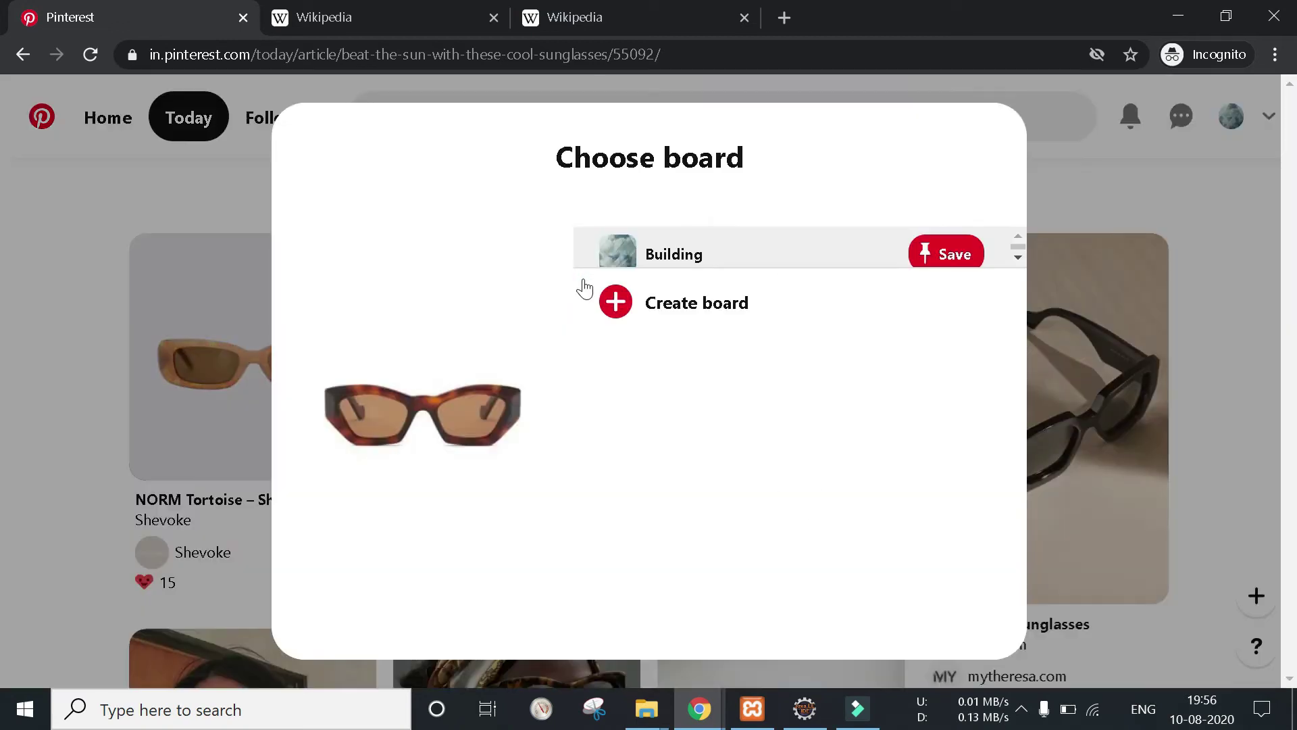
{"action": "left_click", "coordinate": [718, 262]}
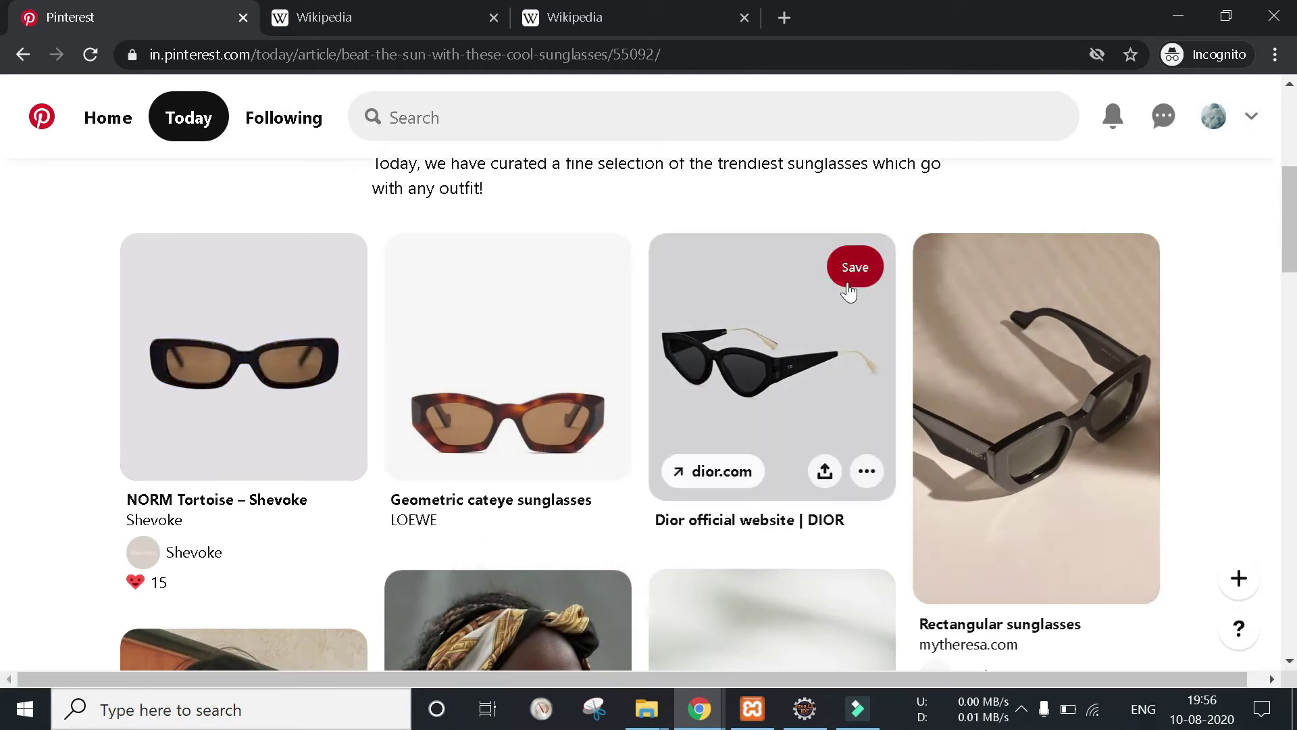
{"action": "left_click", "coordinate": [849, 289]}
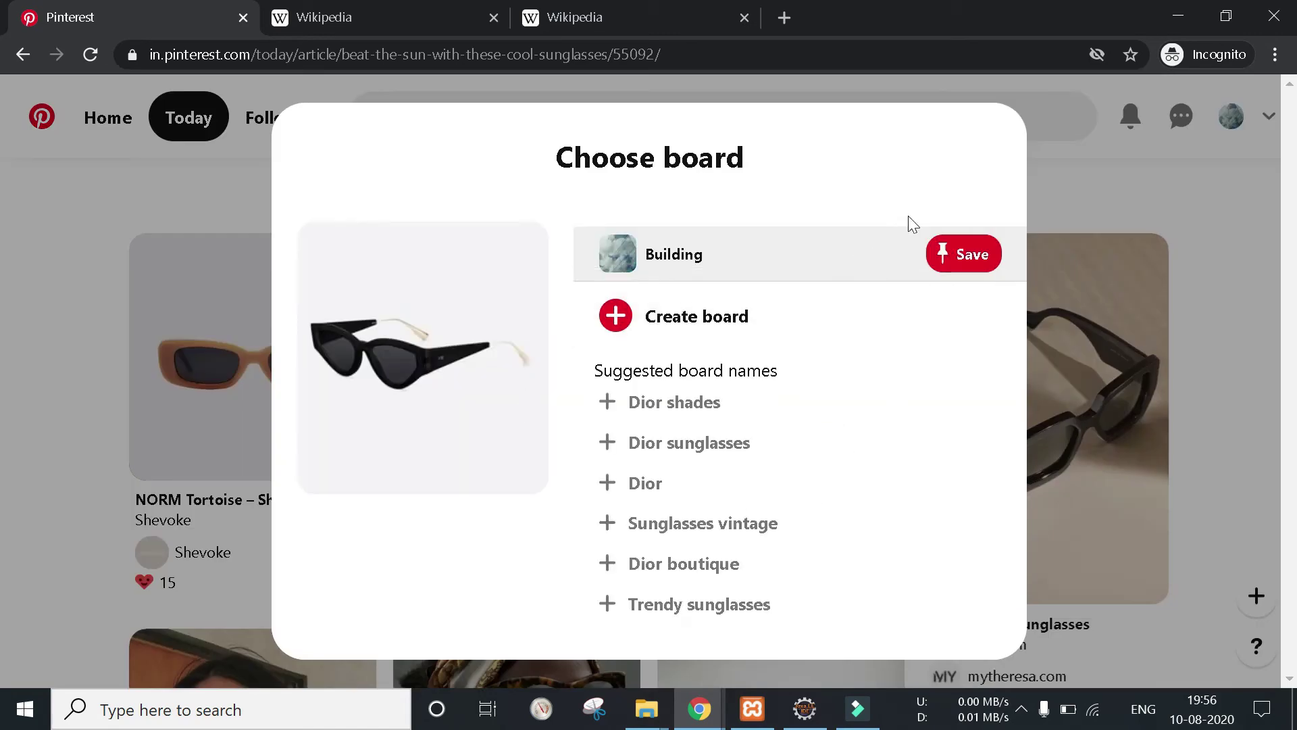
{"action": "left_click", "coordinate": [962, 261]}
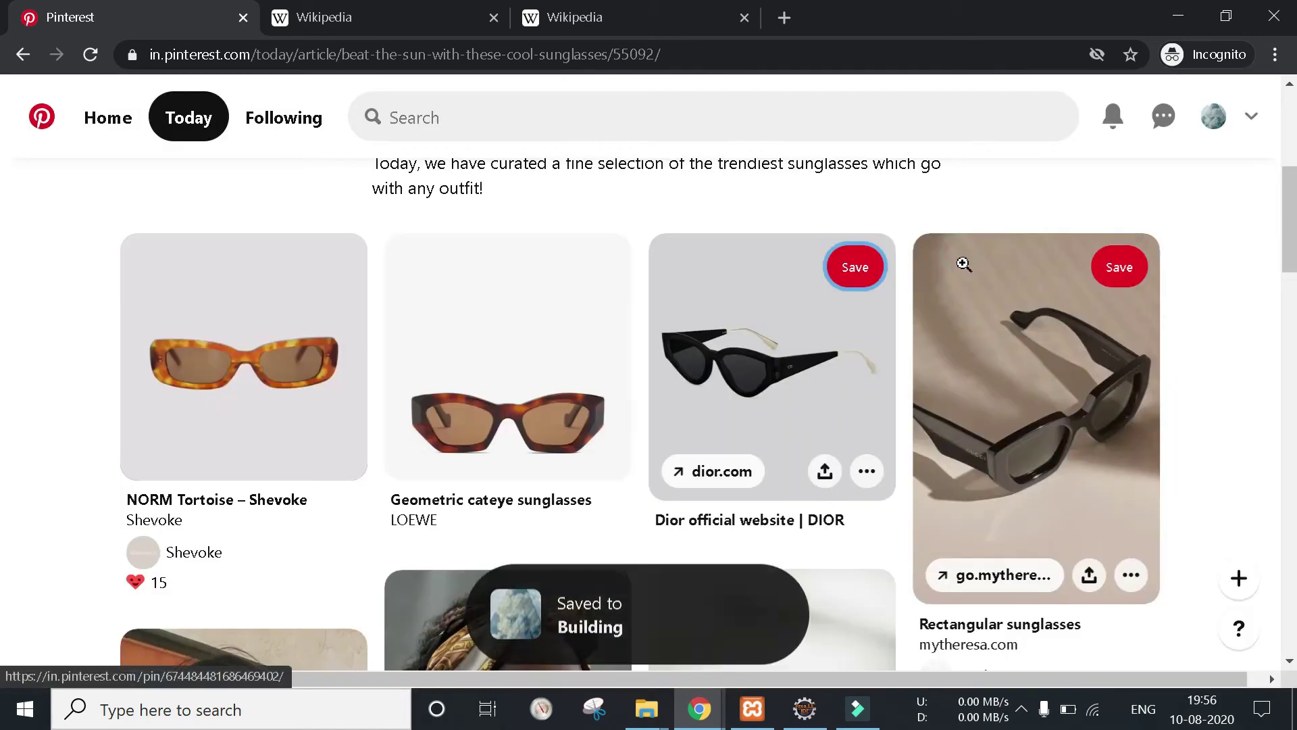
- Reload the profile's boards and open the Building board to check the saved sunglasses Pins
{"action": "left_click", "coordinate": [1212, 117]}
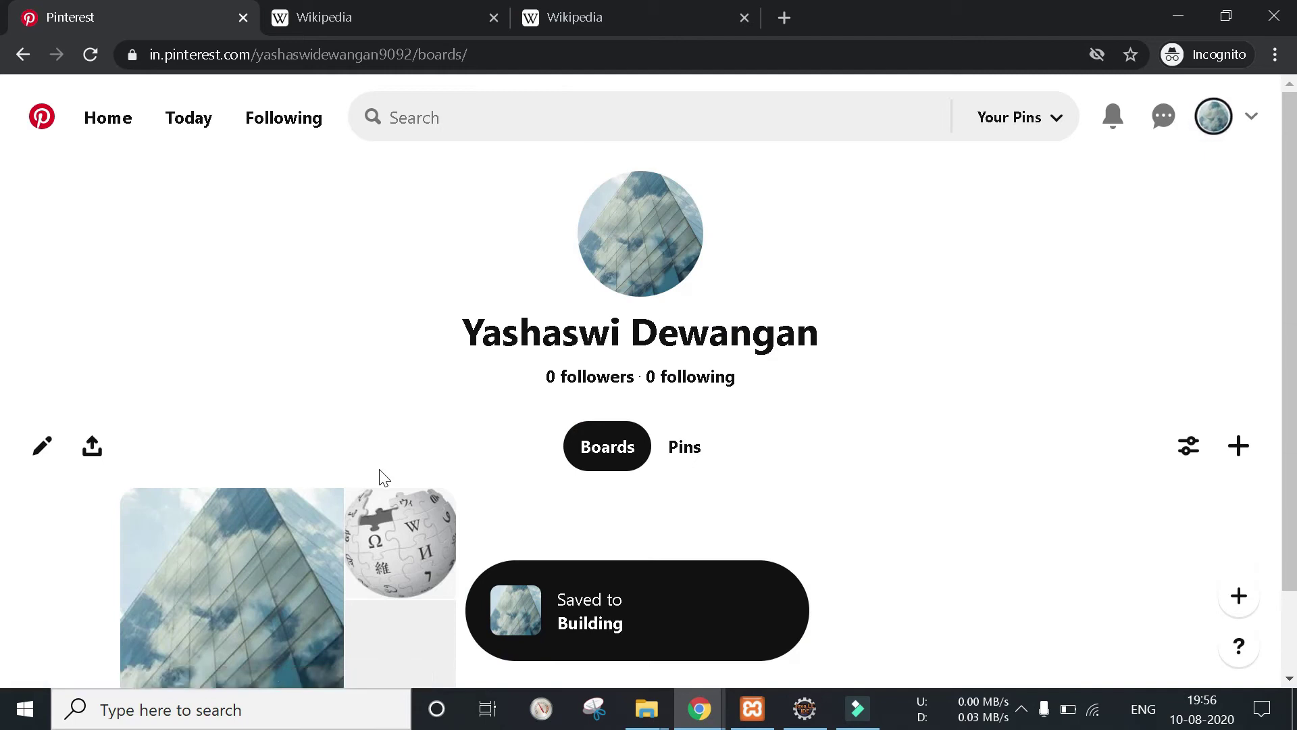
{"action": "scroll", "coordinate": [379, 478], "scroll_direction": "down", "scroll_amount": 1}
{"action": "left_click", "coordinate": [91, 55]}
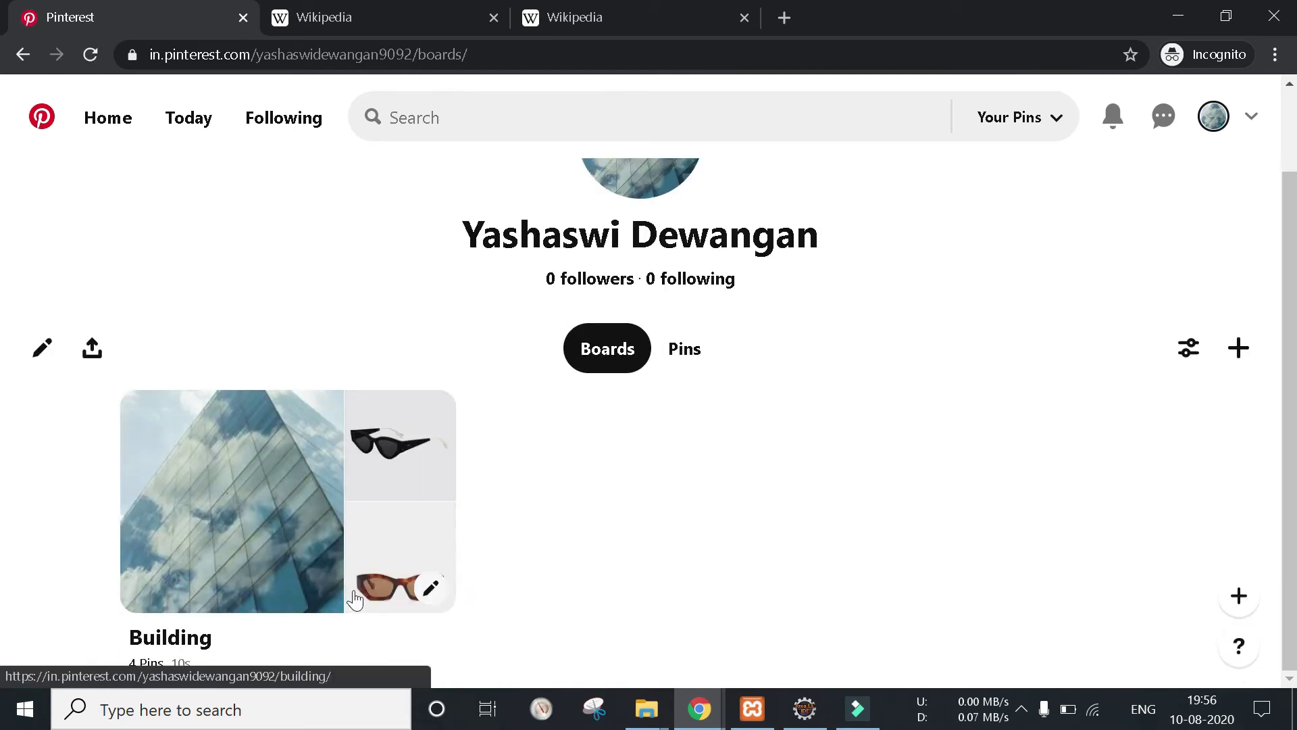
{"action": "left_click", "coordinate": [354, 599]}
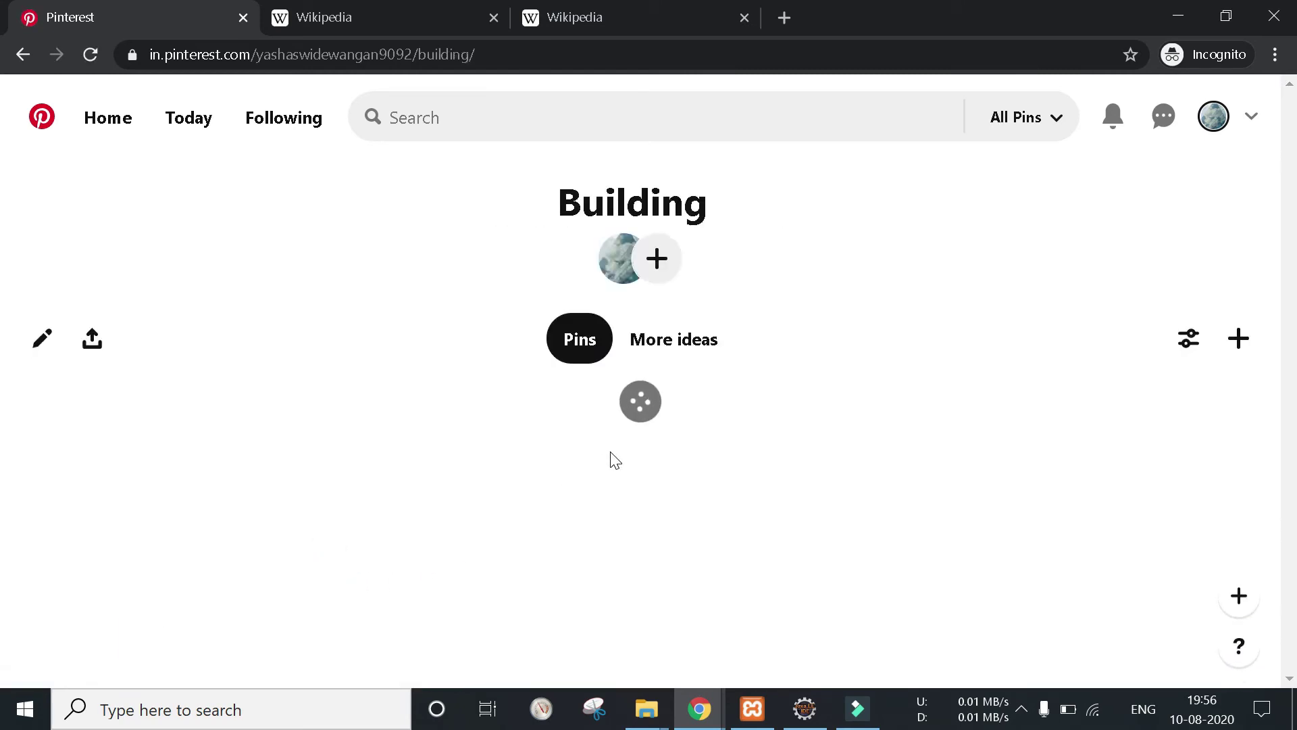
{"action": "scroll", "coordinate": [611, 453], "scroll_direction": "down", "scroll_amount": 1}
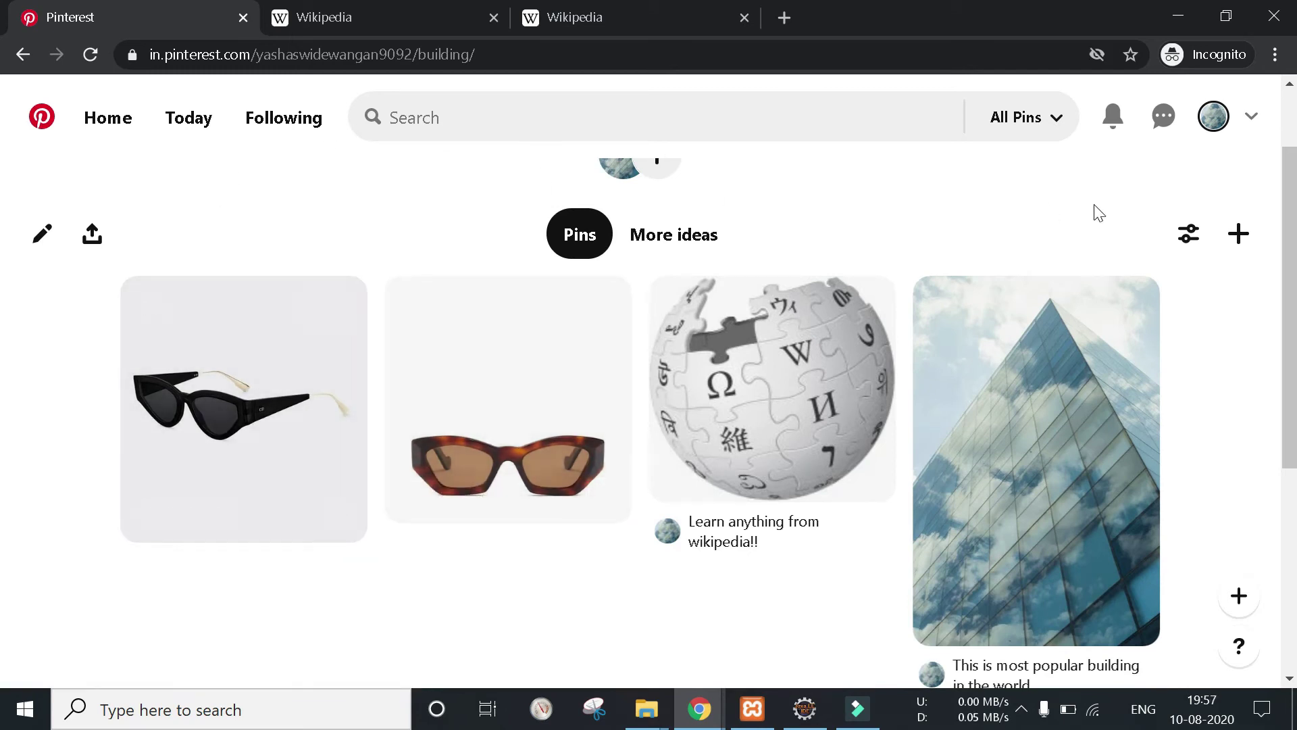
- Examine the search filter options and the suggested and popular search topics without running a search
{"action": "left_click", "coordinate": [1045, 128]}
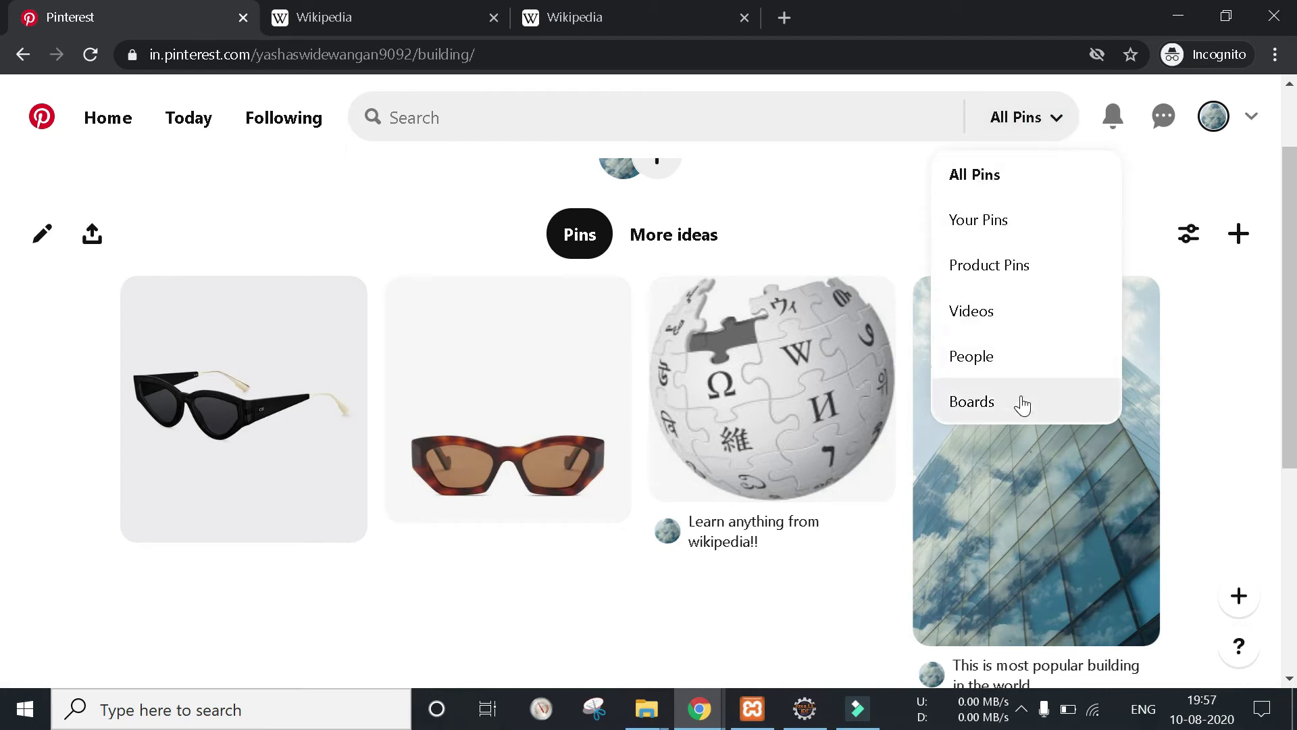
{"action": "left_click", "coordinate": [644, 120]}
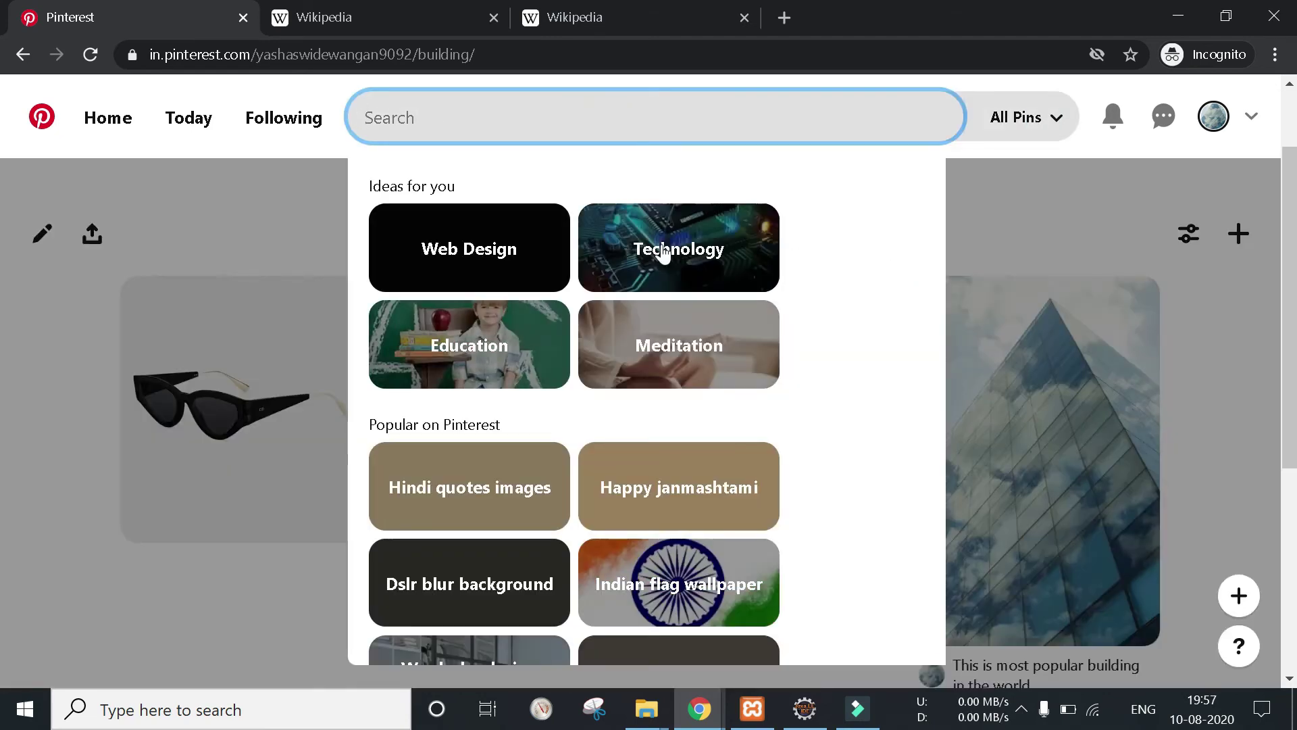
{"action": "scroll", "coordinate": [618, 281], "scroll_direction": "down", "scroll_amount": 3}
{"action": "scroll", "coordinate": [716, 337], "scroll_direction": "up", "scroll_amount": 3}
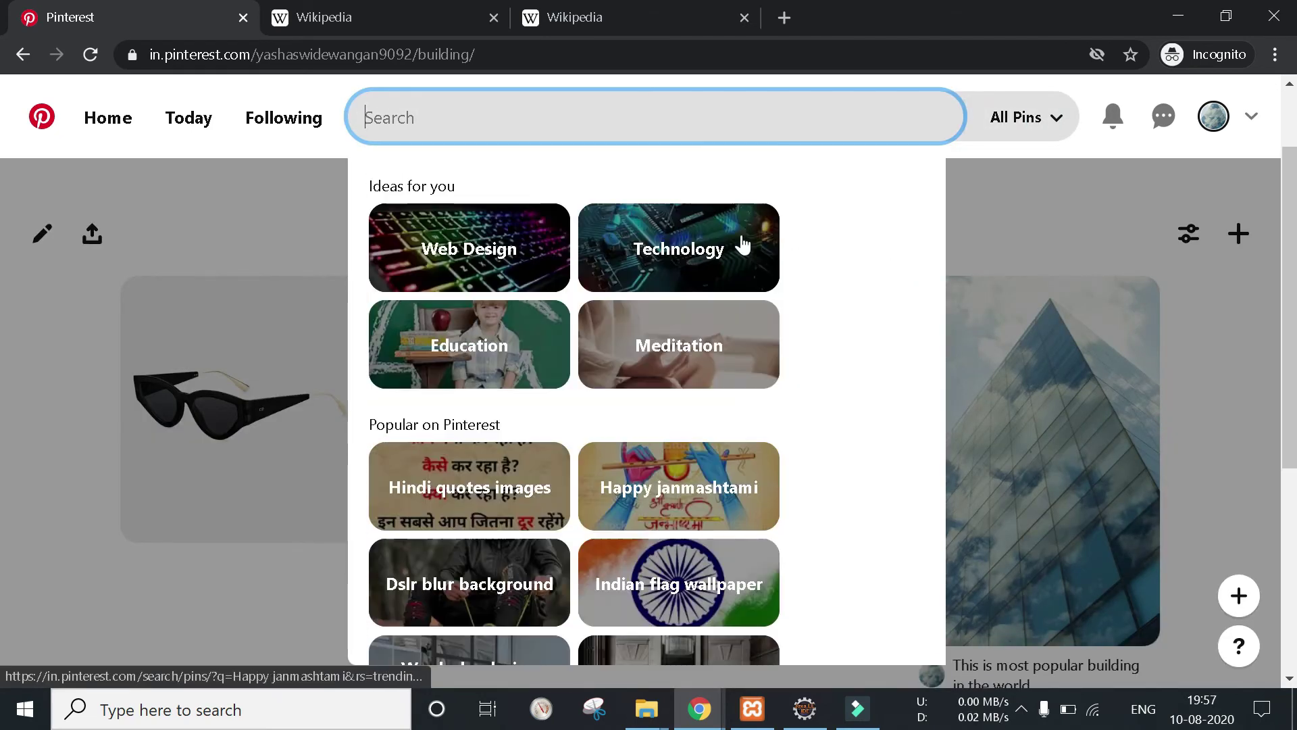
{"action": "left_click", "coordinate": [980, 206]}
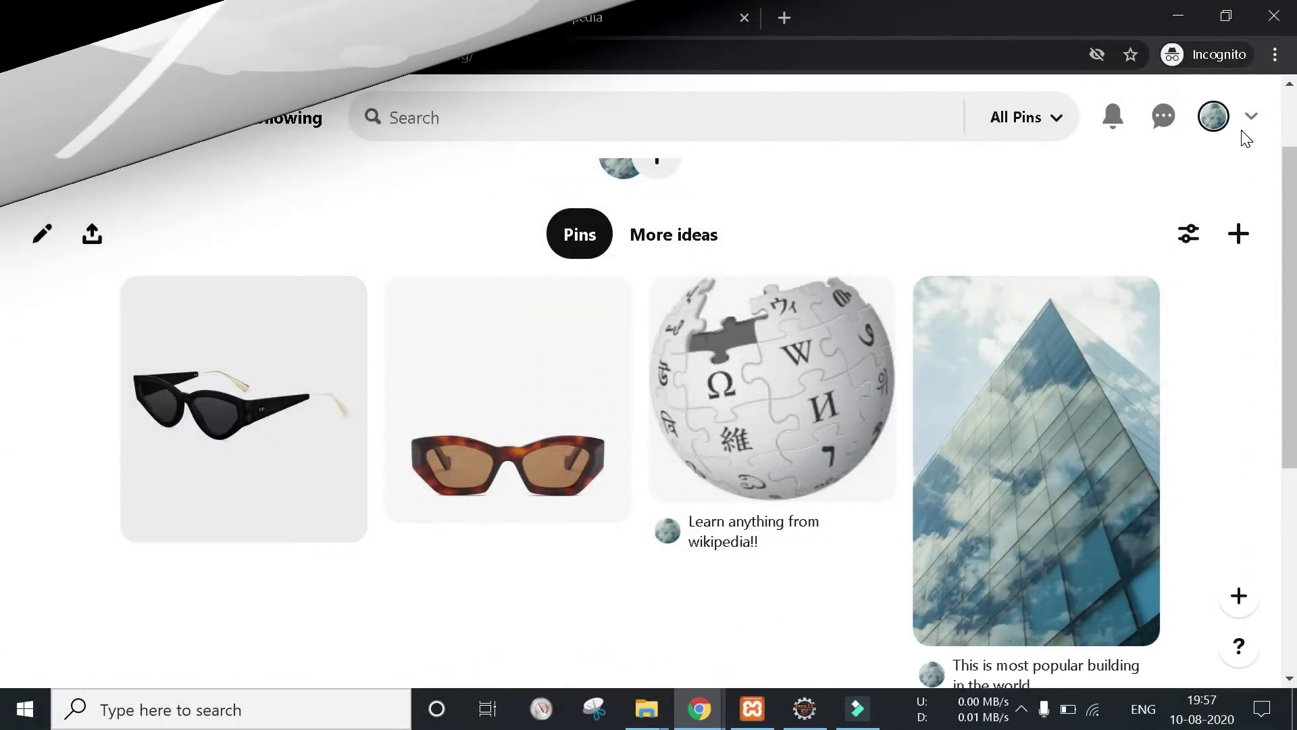
- Look over the account options list, close it and return to the start of the Building board
{"action": "left_click", "coordinate": [1252, 119]}
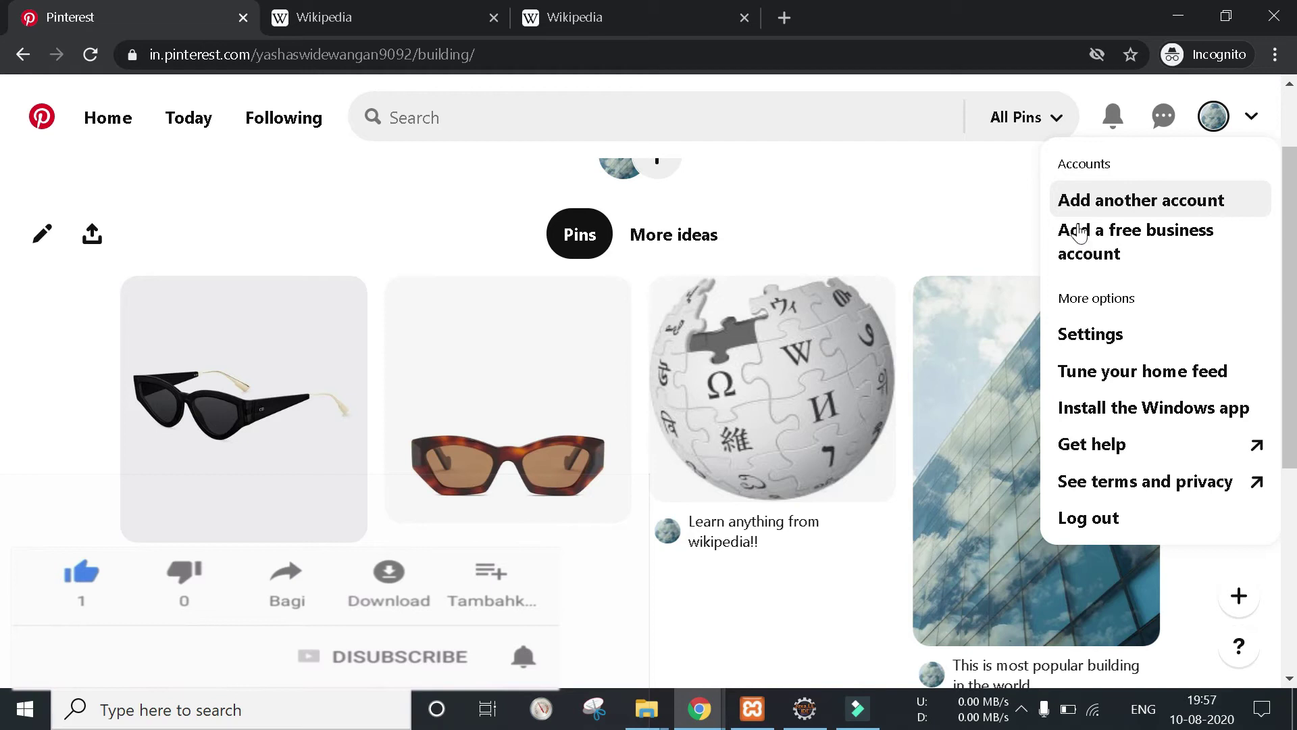
{"action": "left_click", "coordinate": [897, 209]}
{"action": "scroll", "coordinate": [792, 220], "scroll_direction": "up", "scroll_amount": 2}
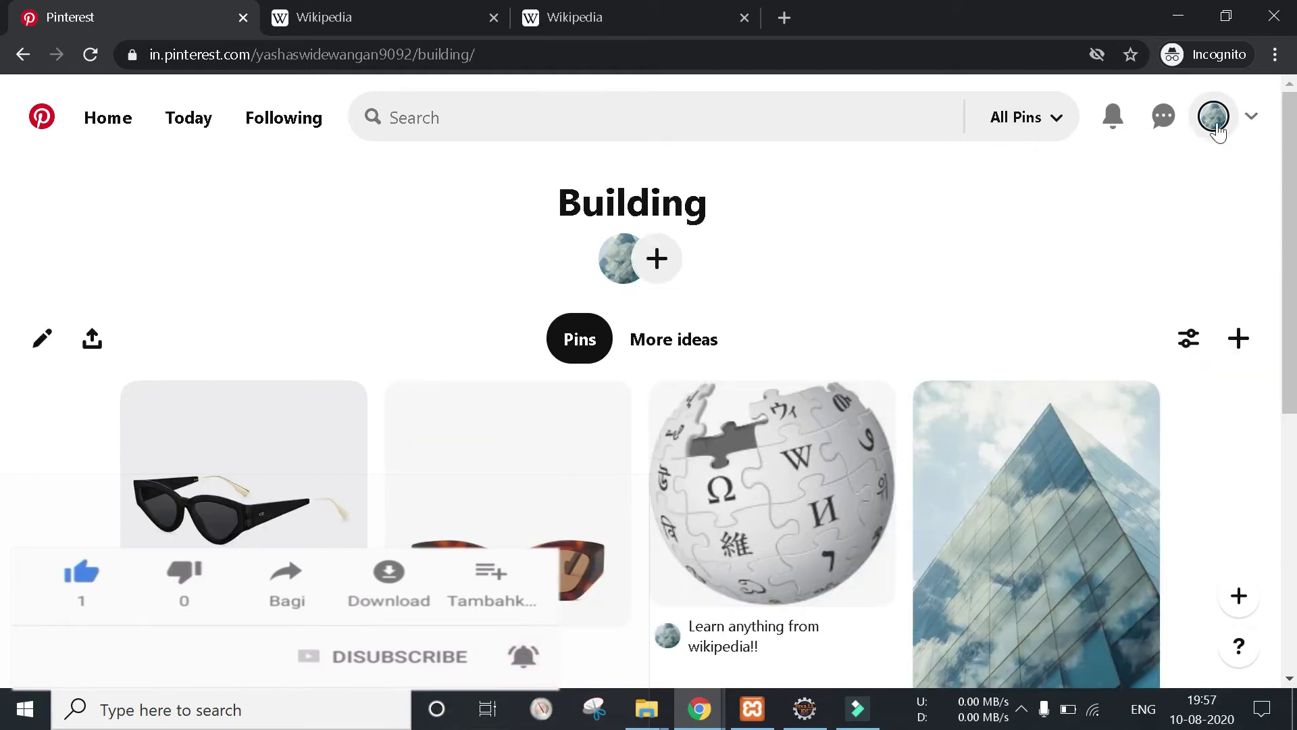
{"action": "mouse_move", "coordinate": [723, 420]}
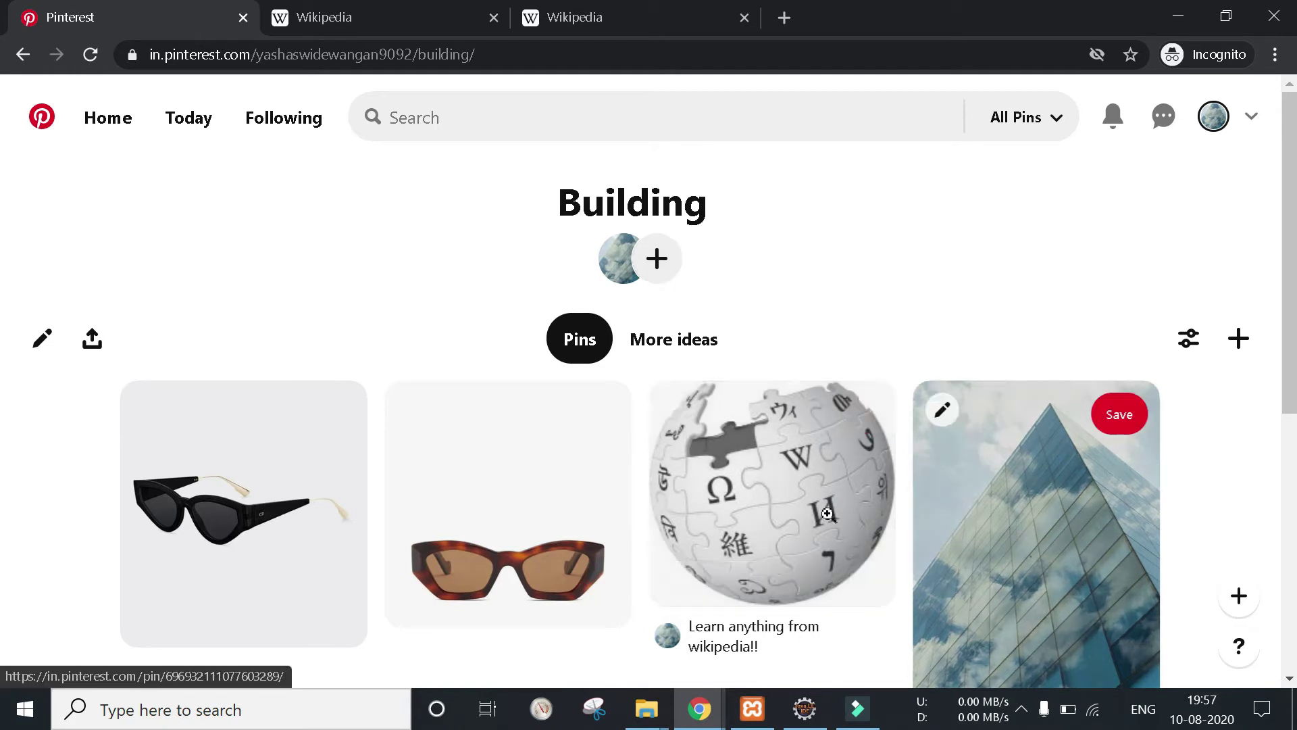
{"action": "mouse_move", "coordinate": [795, 510]}
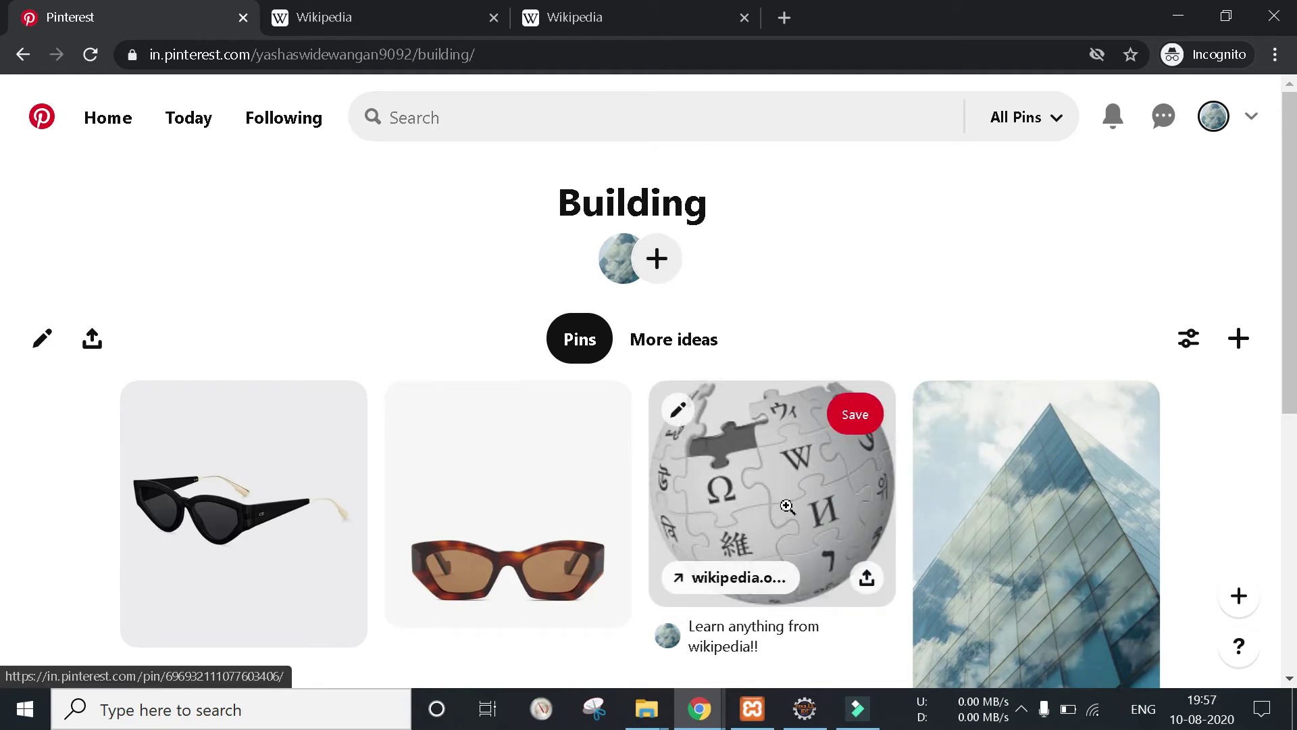
{"action": "mouse_move", "coordinate": [1016, 523]}
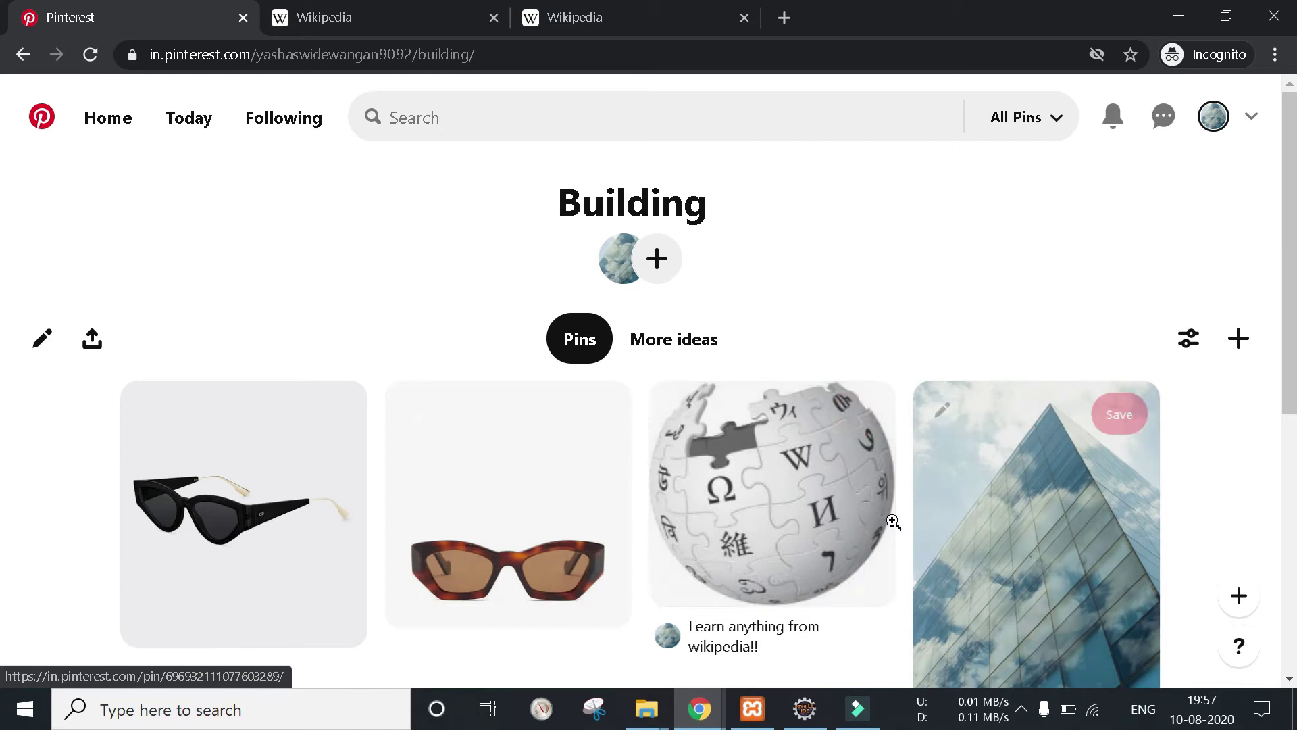
{"action": "mouse_move", "coordinate": [726, 493]}
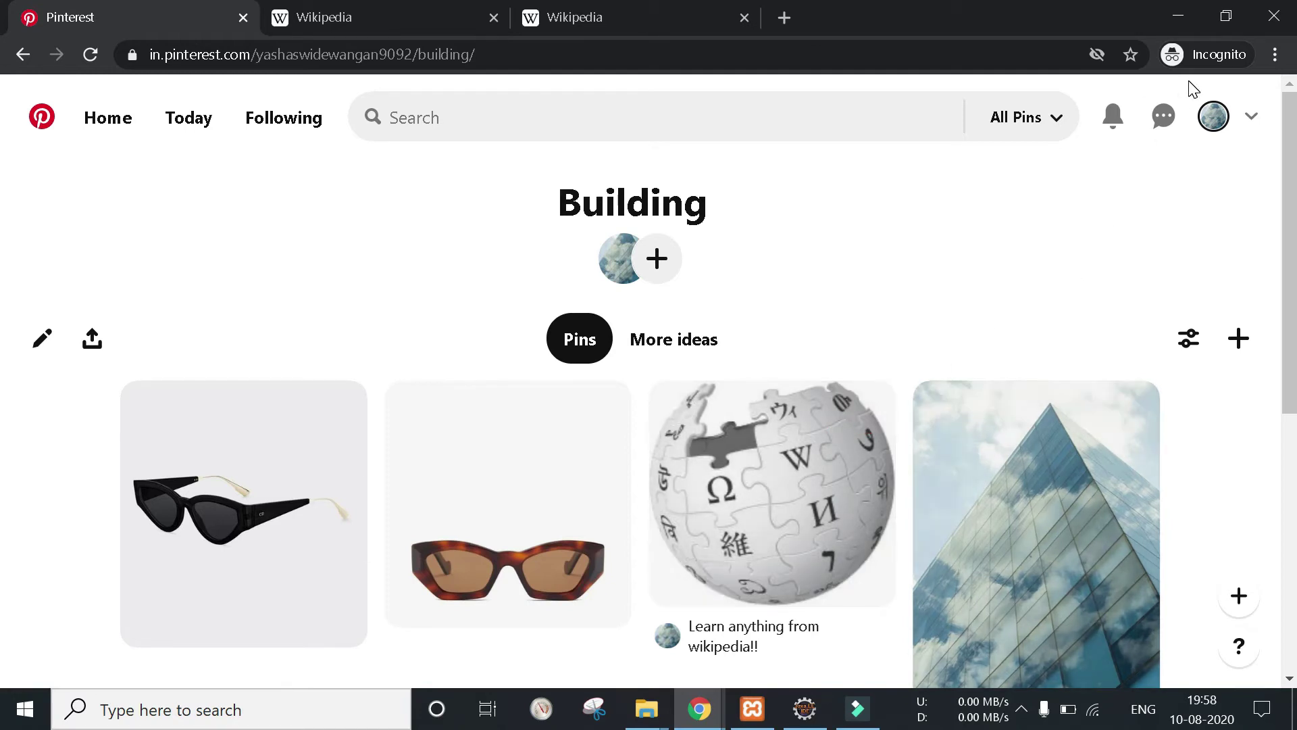
- View the login form for adding another account and close it without entering anything
{"action": "left_click", "coordinate": [1249, 122]}
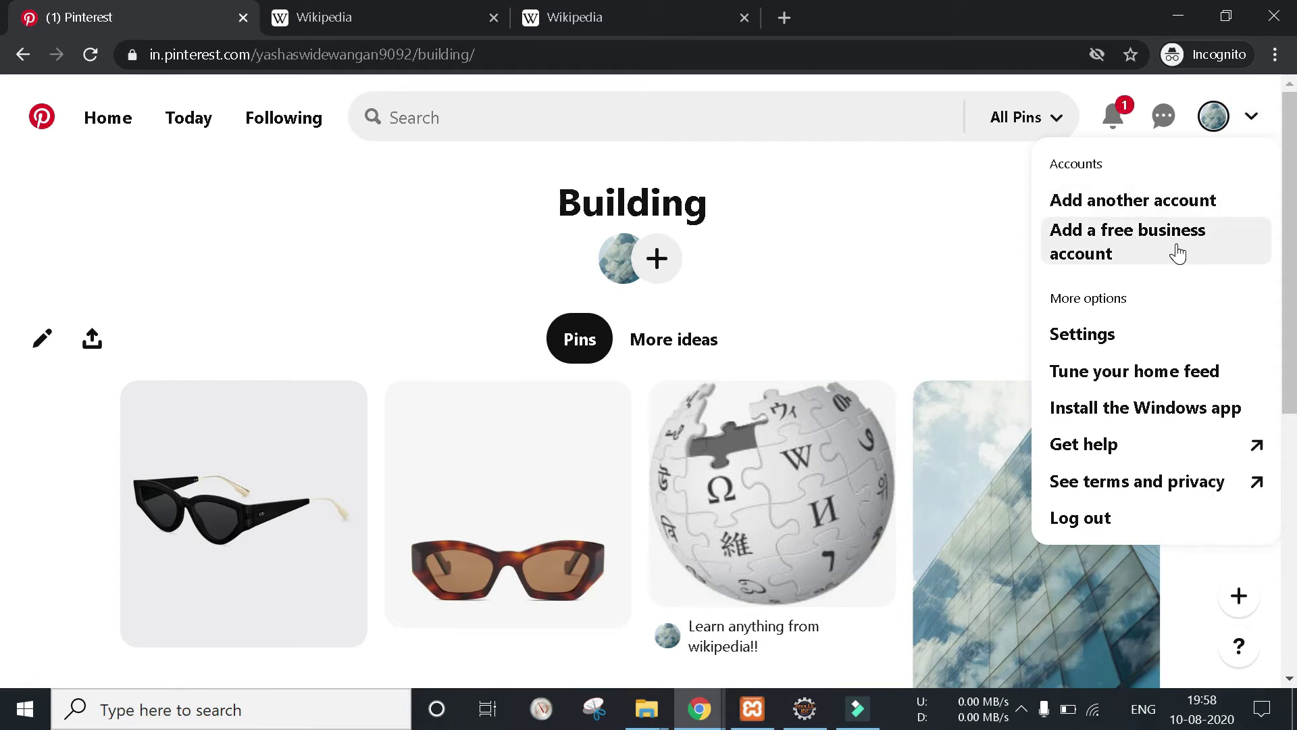
{"action": "left_click", "coordinate": [1076, 215]}
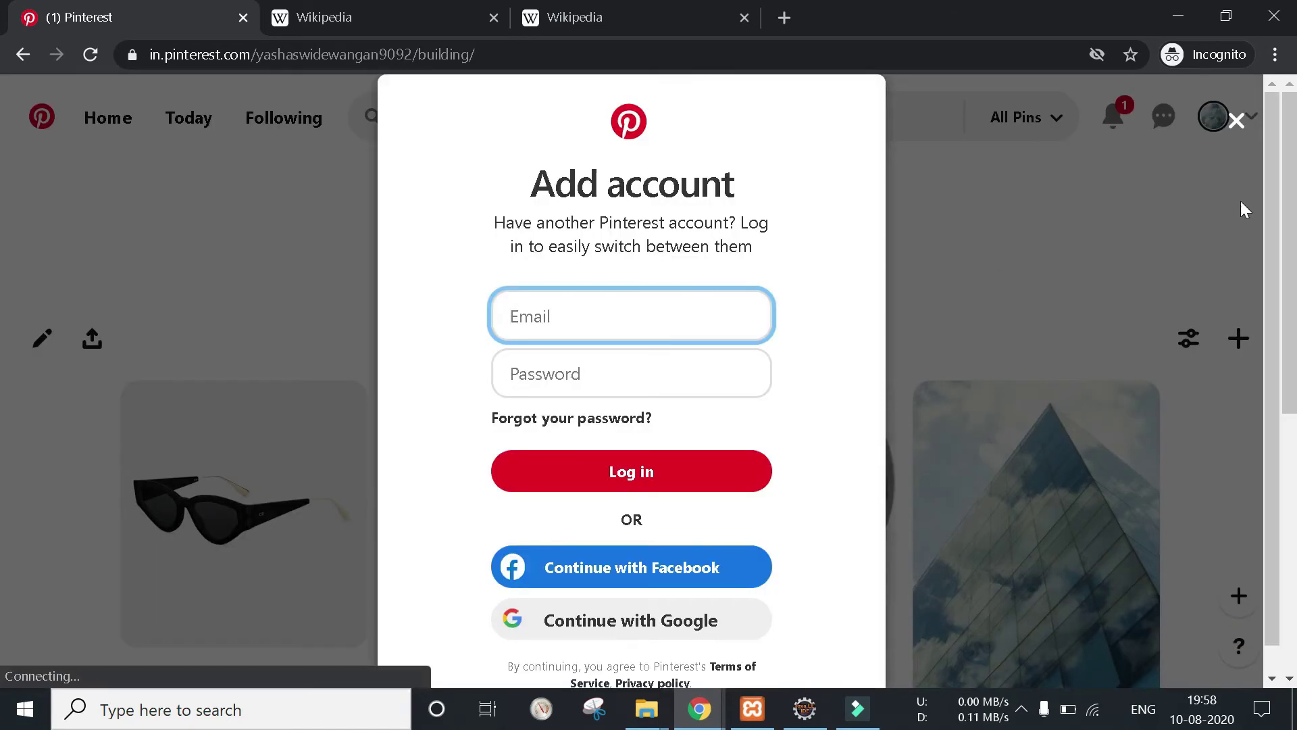
{"action": "left_click", "coordinate": [1237, 121]}
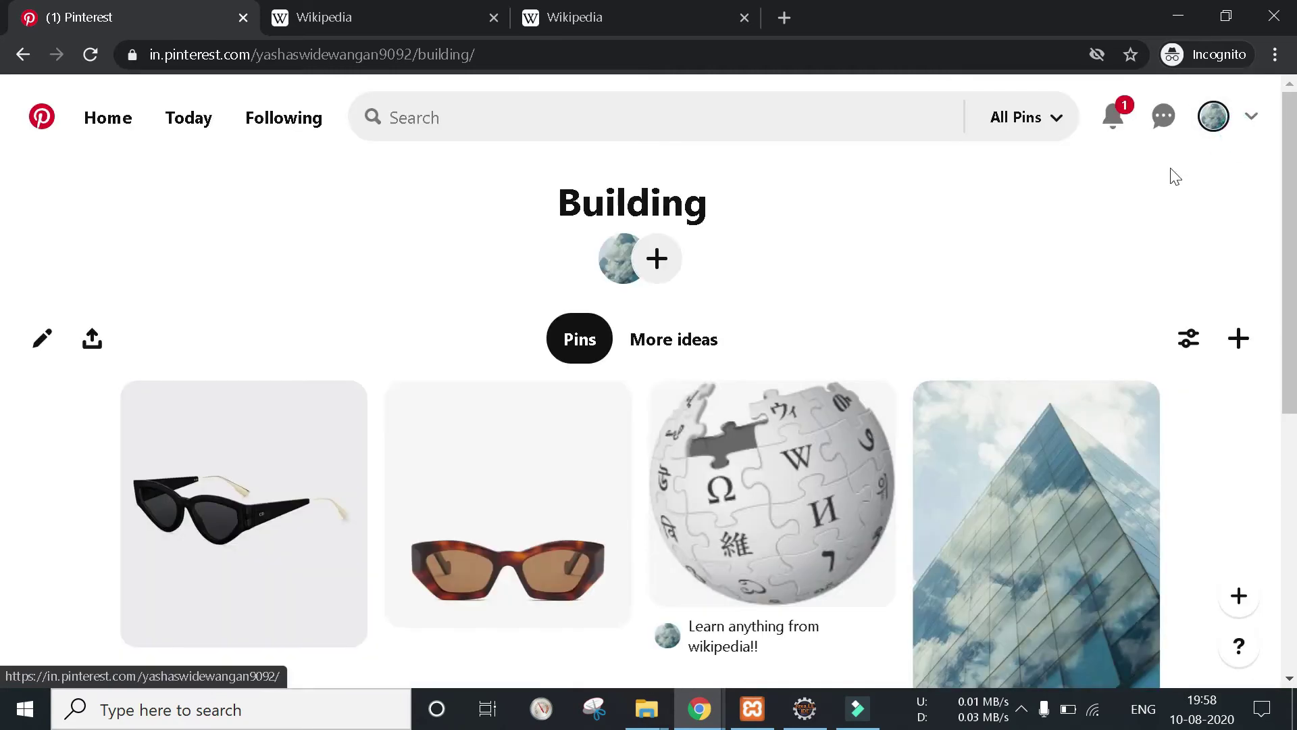
- Start creating a free business account from the current account and read its introduction
{"action": "left_click", "coordinate": [1249, 118]}
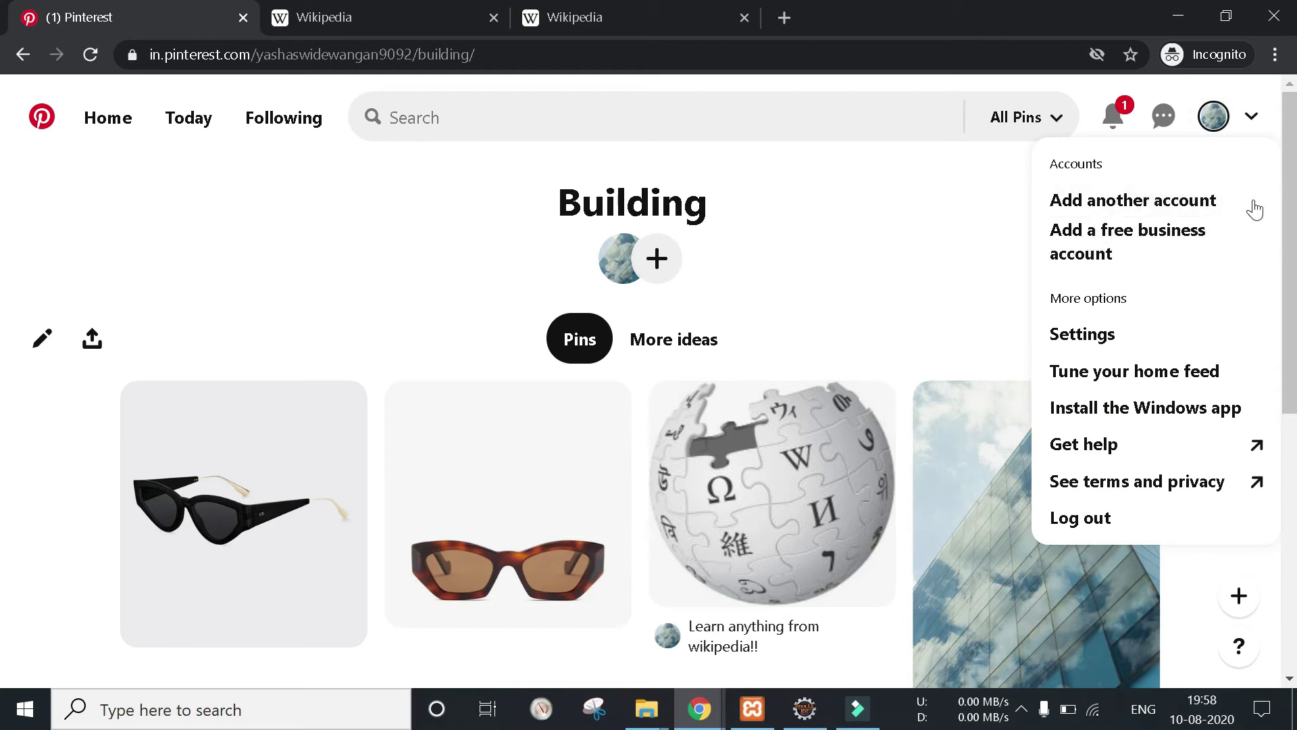
{"action": "left_click", "coordinate": [1104, 247]}
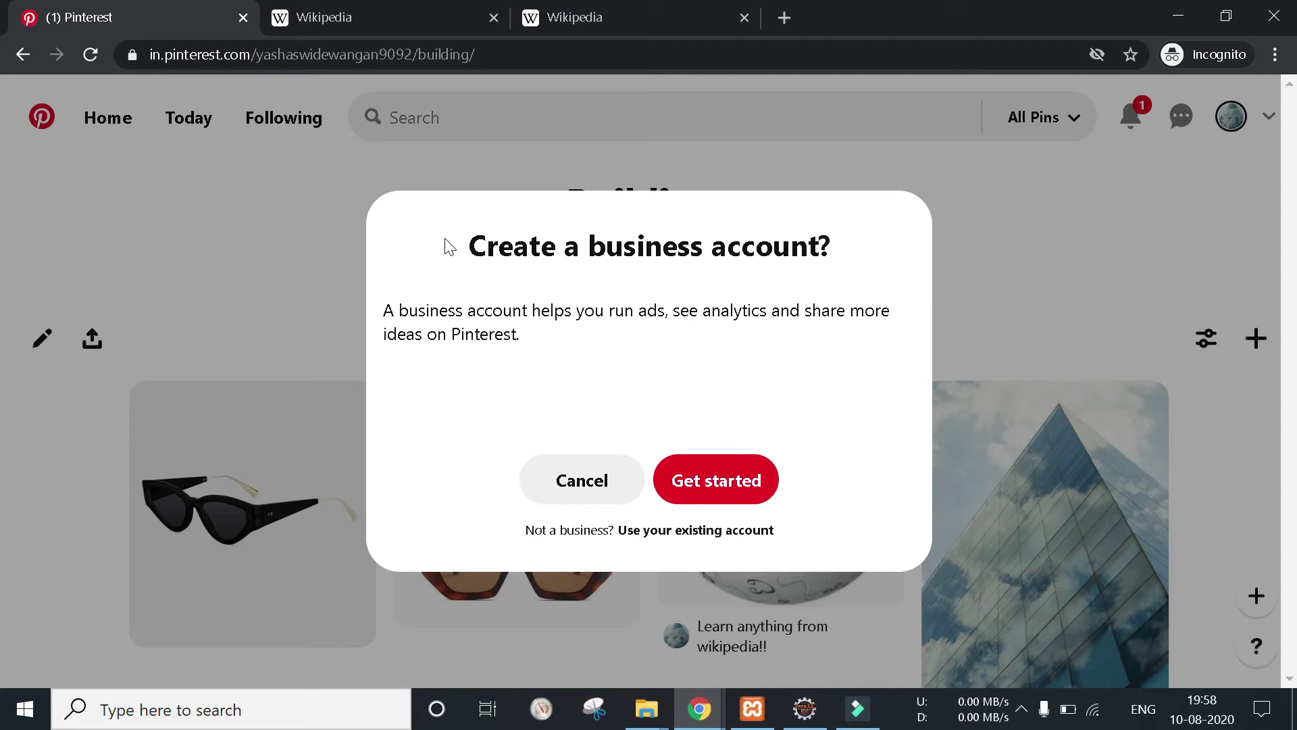
{"action": "left_click_drag", "start_coordinate": [470, 241], "coordinate": [849, 252]}
{"action": "left_click_drag", "start_coordinate": [525, 339], "coordinate": [383, 308]}
{"action": "left_click", "coordinate": [710, 483]}
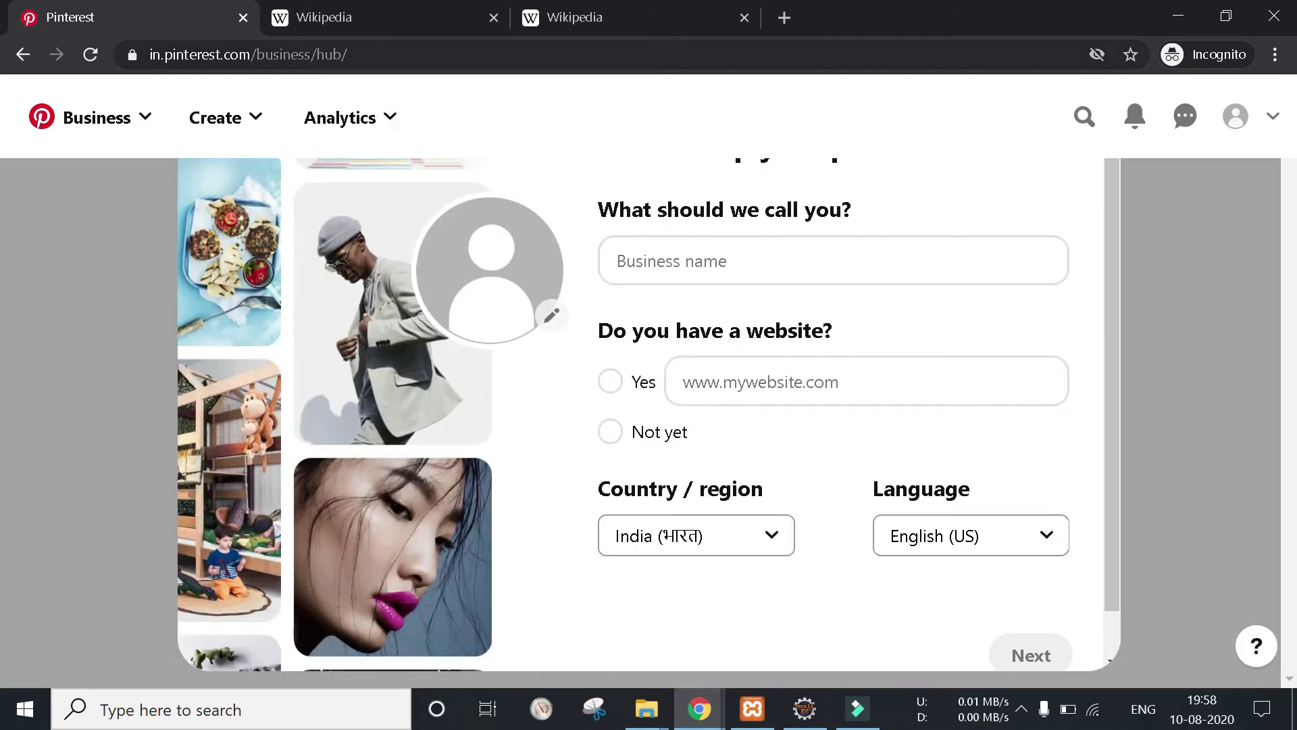
- Look over the Analytics, Create and Business options of the new business hub
{"action": "left_click", "coordinate": [379, 132]}
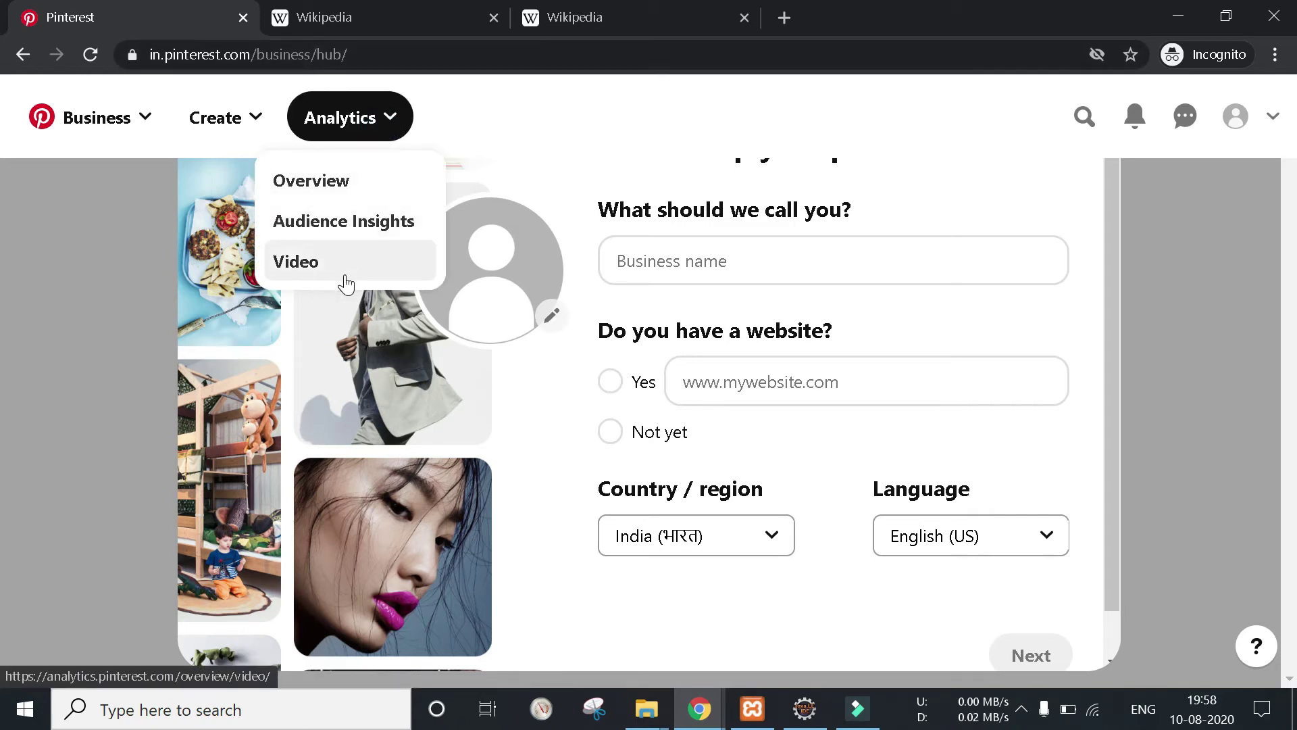
{"action": "left_click", "coordinate": [256, 124]}
{"action": "left_click", "coordinate": [530, 111]}
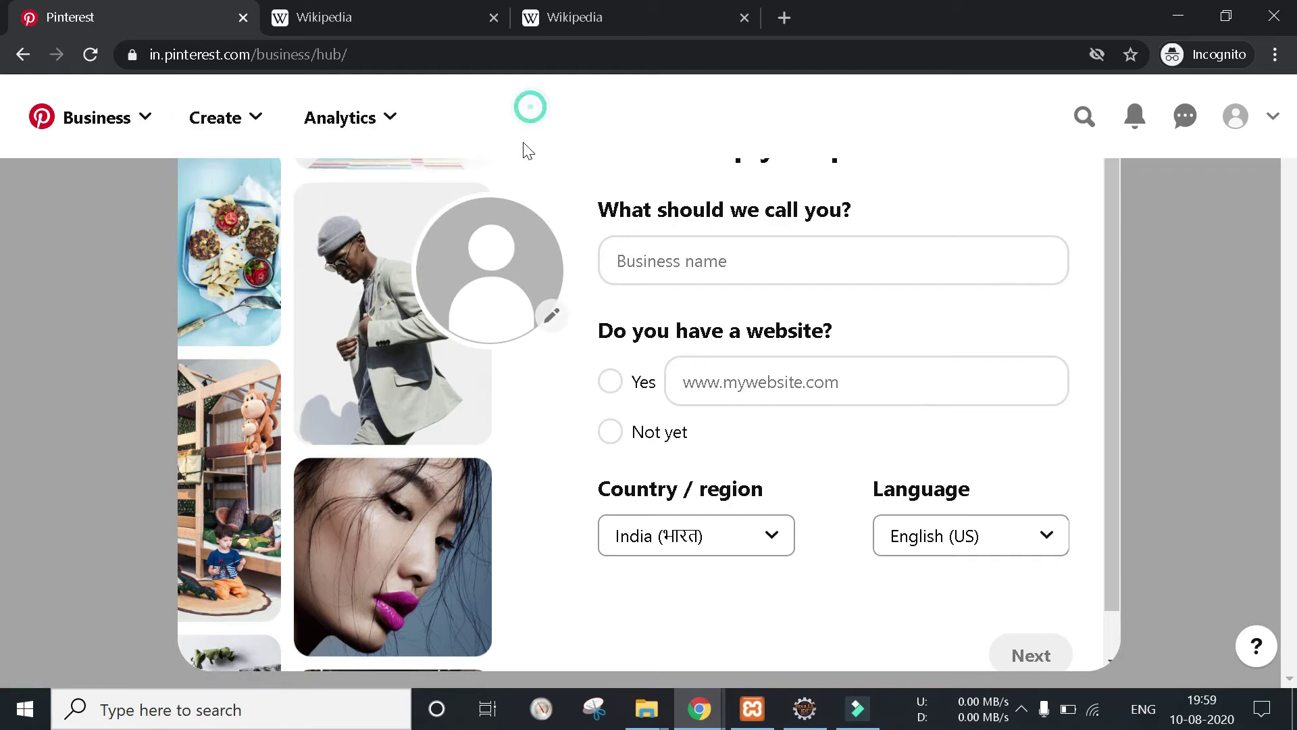
{"action": "left_click", "coordinate": [156, 123]}
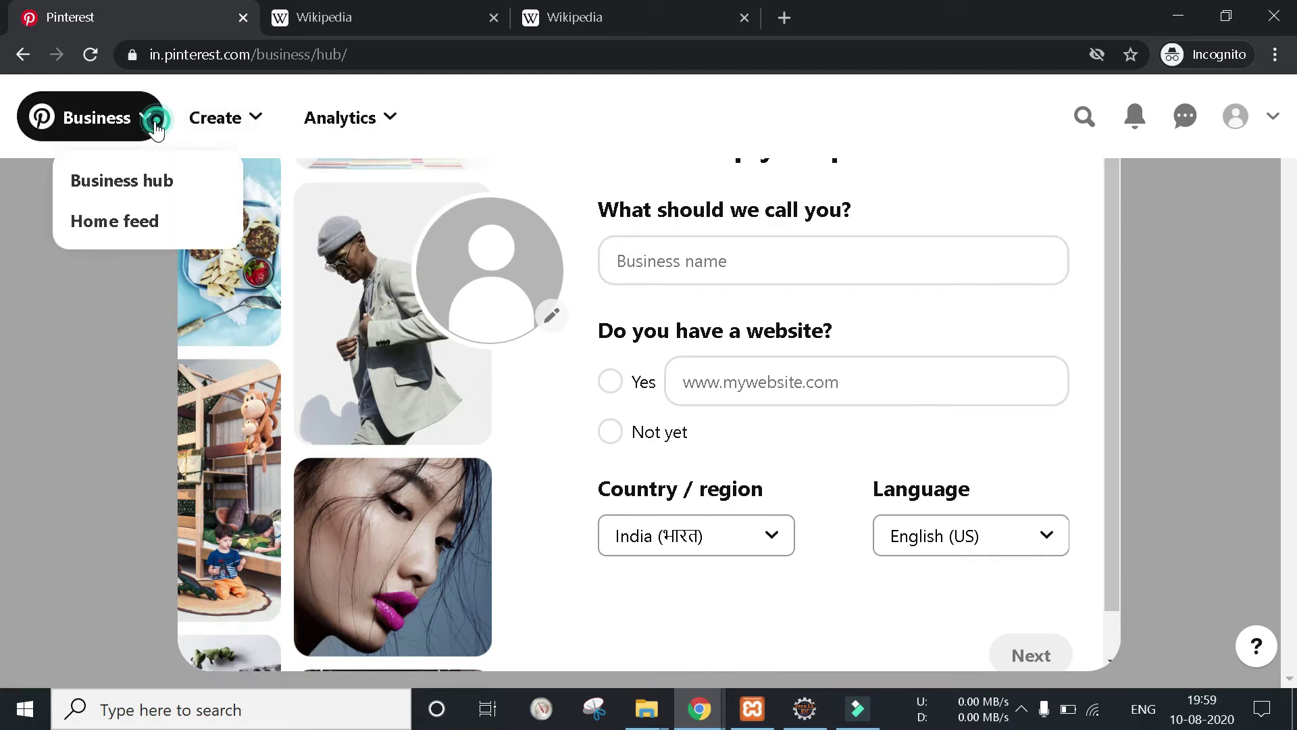
{"action": "left_click", "coordinate": [495, 96]}
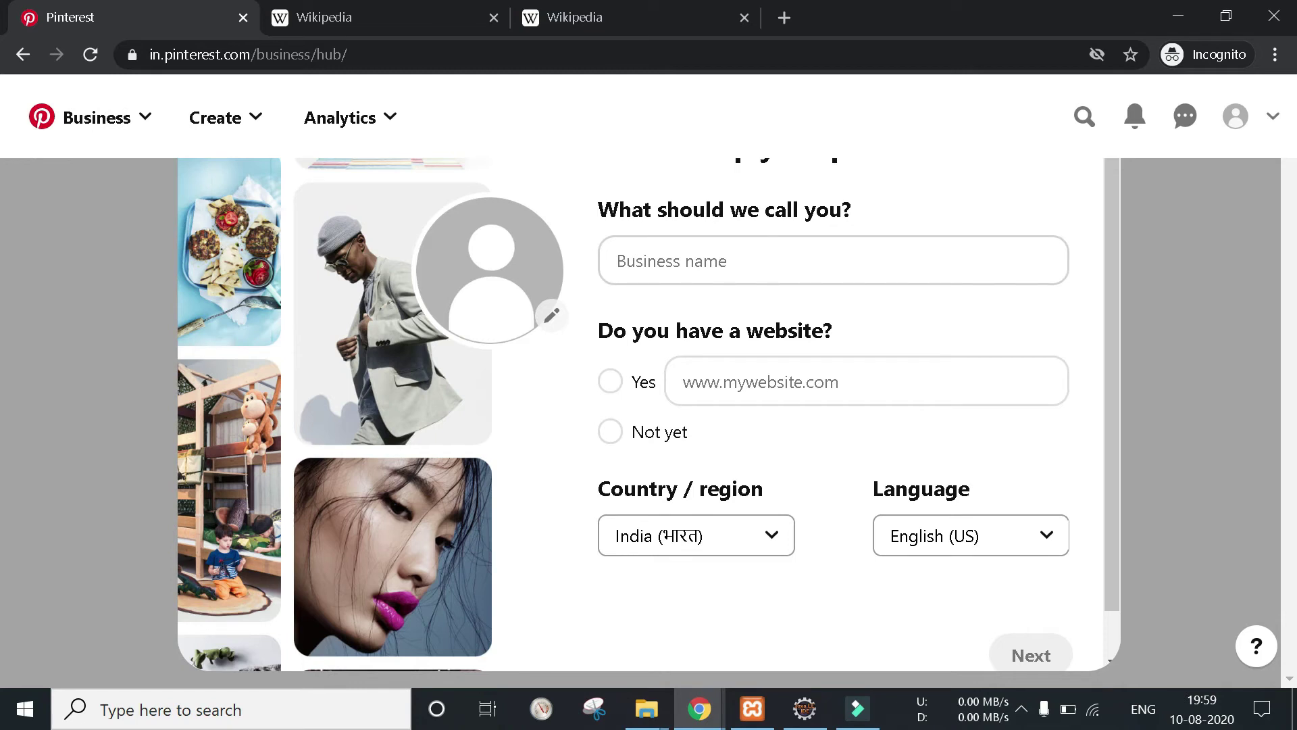
{"action": "left_click", "coordinate": [756, 276]}
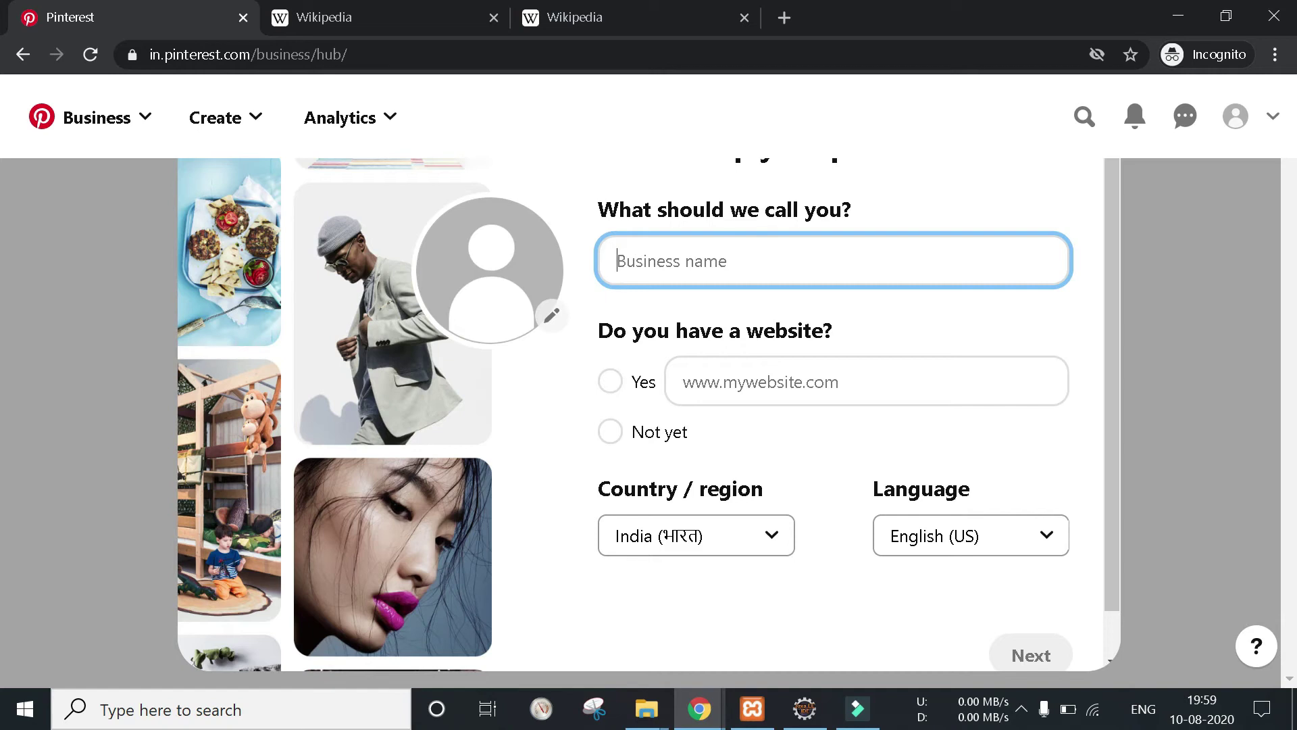
{"action": "type", "text": "Personal Blog"}
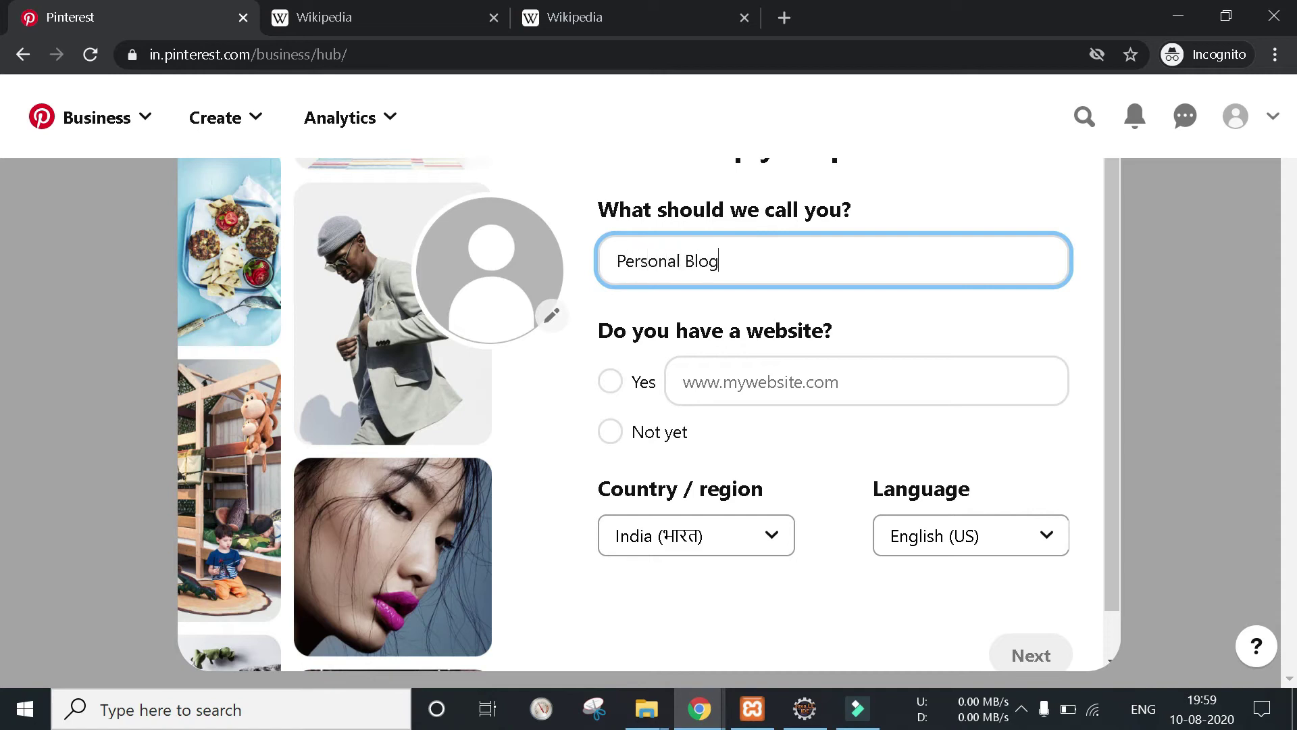
{"action": "left_click", "coordinate": [739, 365]}
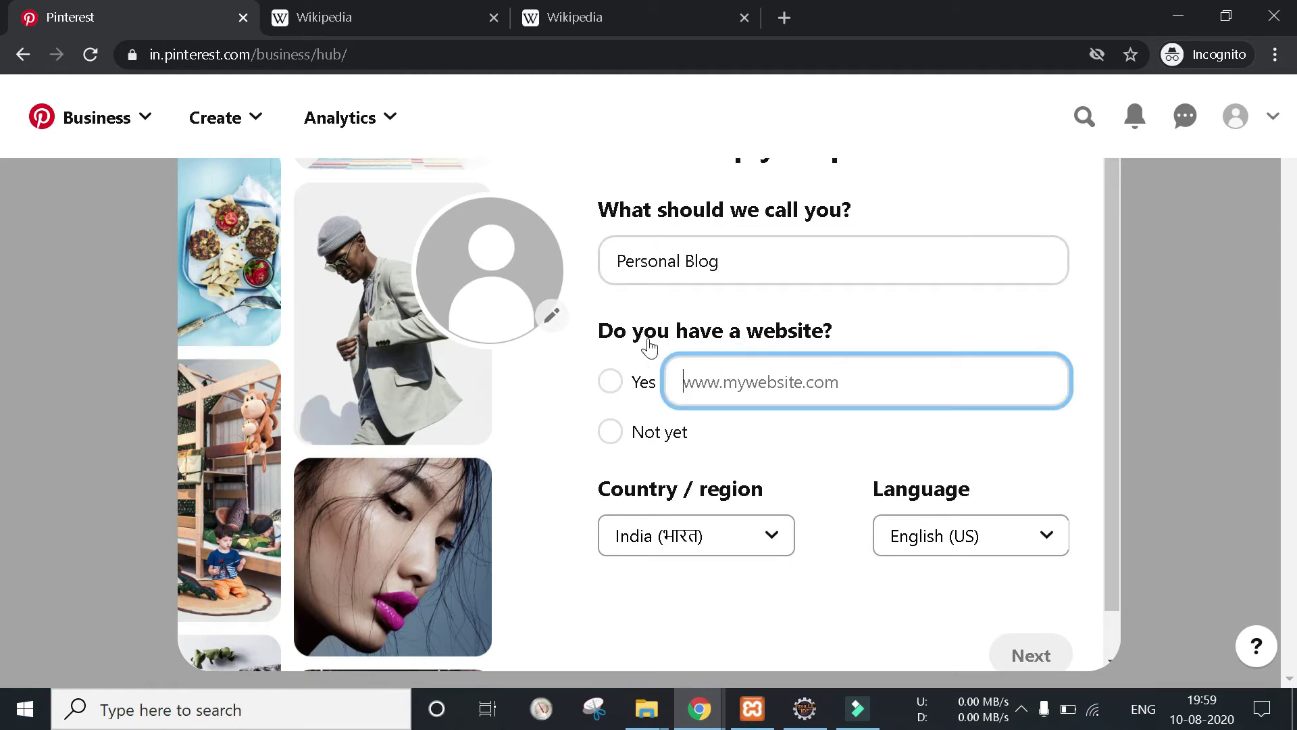
{"action": "left_click", "coordinate": [760, 387]}
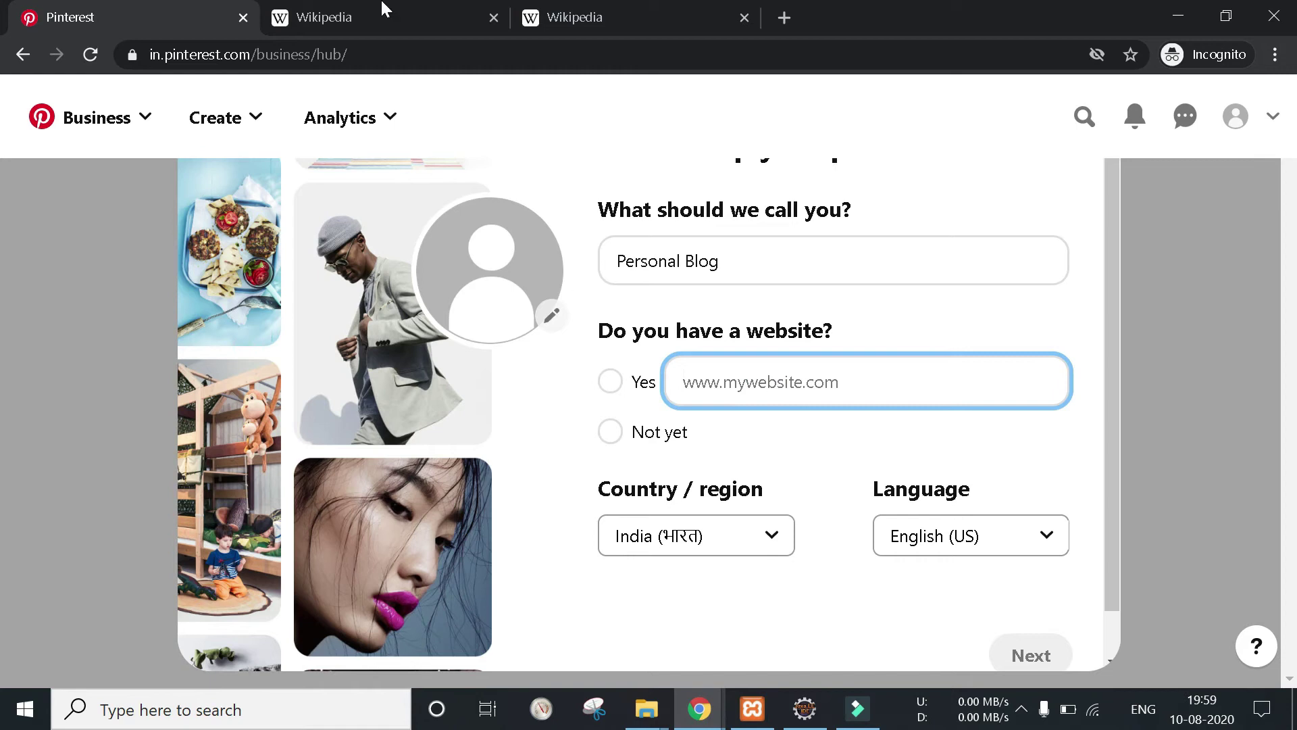
{"action": "left_click", "coordinate": [295, 11]}
{"action": "left_click", "coordinate": [34, 6]}
{"action": "left_click", "coordinate": [860, 385]}
{"action": "type", "text": "https://www.wikipedia.org/"}
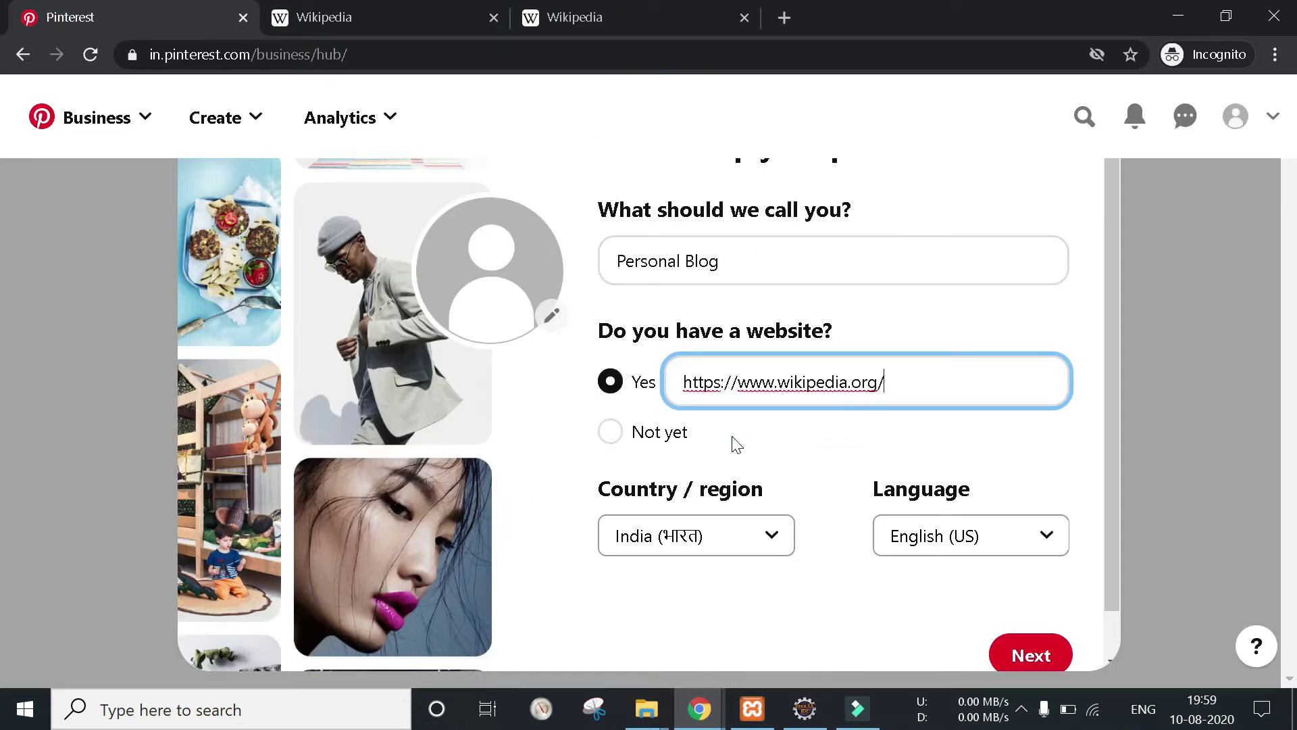
- Upload the JPG whose name starts with ASU_-_VERITCALjdlfasofjsdf as the business profile picture and submit the business details
{"action": "scroll", "coordinate": [785, 544], "scroll_direction": "down", "scroll_amount": 1}
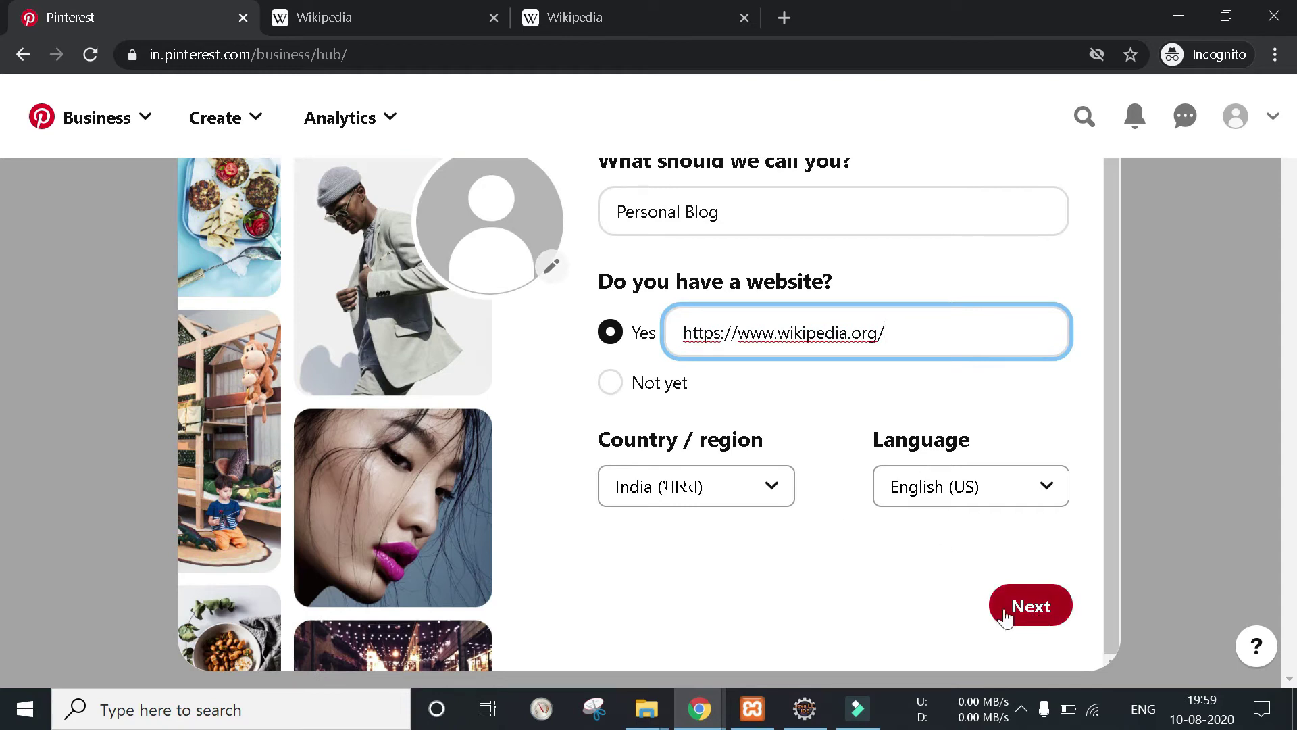
{"action": "left_click", "coordinate": [390, 297]}
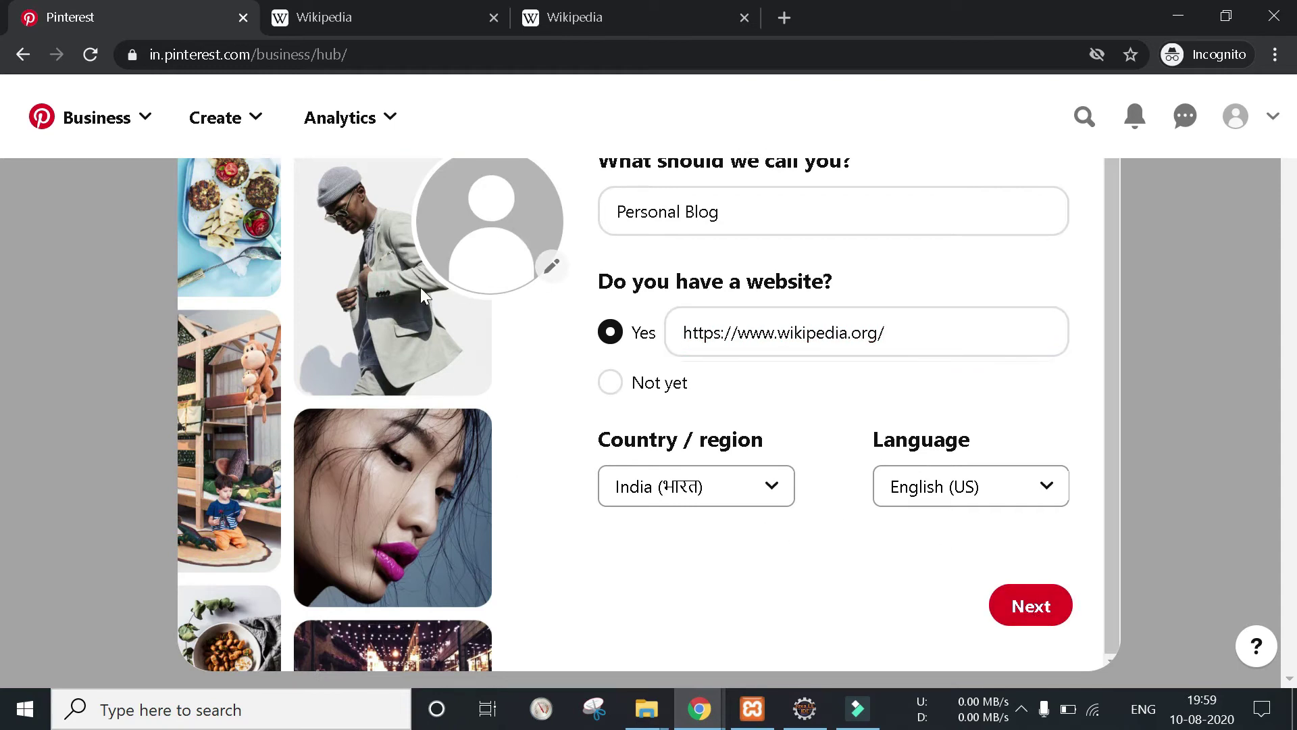
{"action": "left_click", "coordinate": [552, 265]}
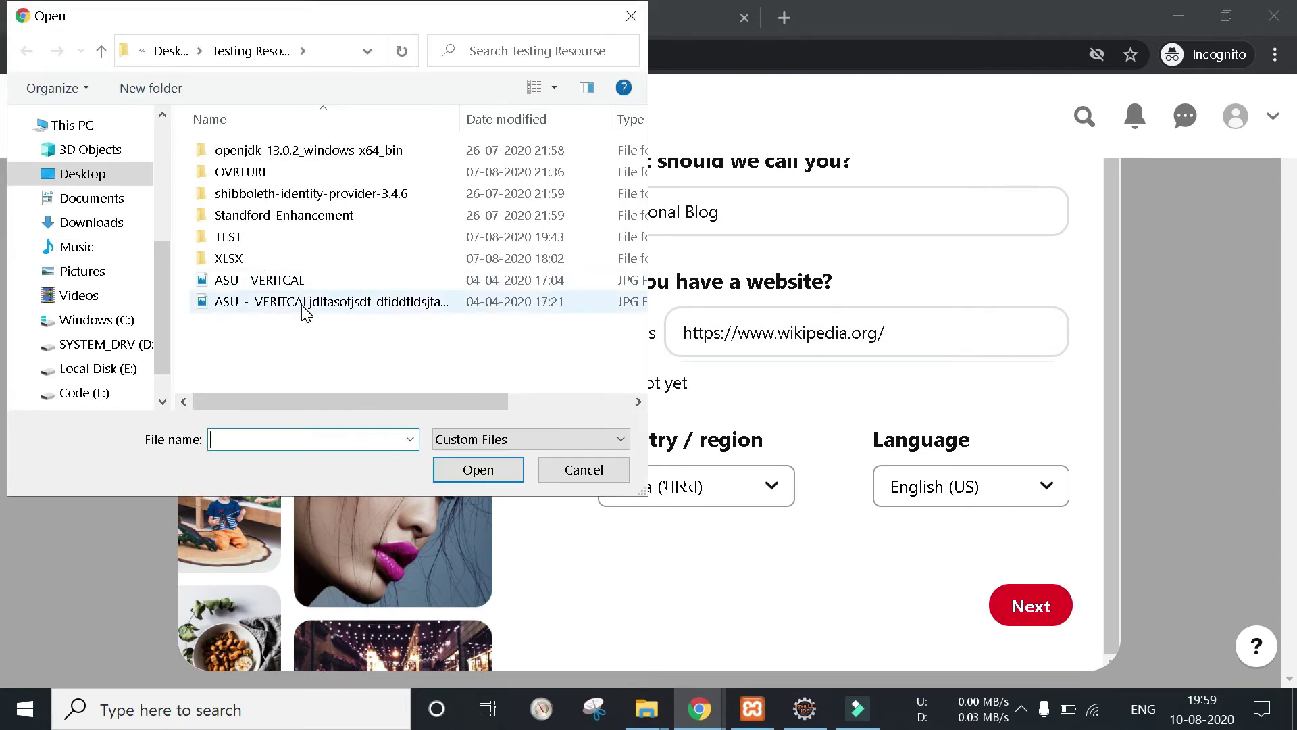
{"action": "left_click", "coordinate": [304, 302]}
{"action": "left_click", "coordinate": [478, 470]}
{"action": "scroll", "coordinate": [603, 405], "scroll_direction": "up", "scroll_amount": 1}
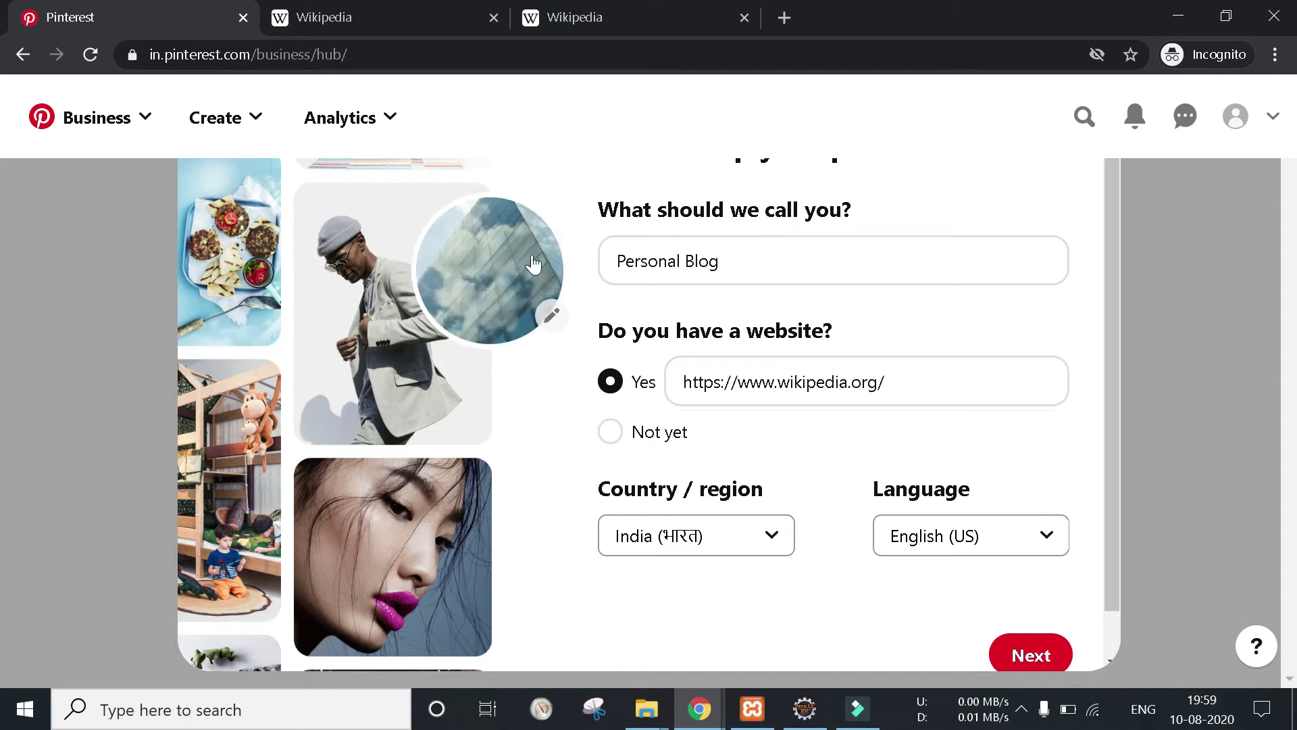
{"action": "left_click", "coordinate": [1021, 645]}
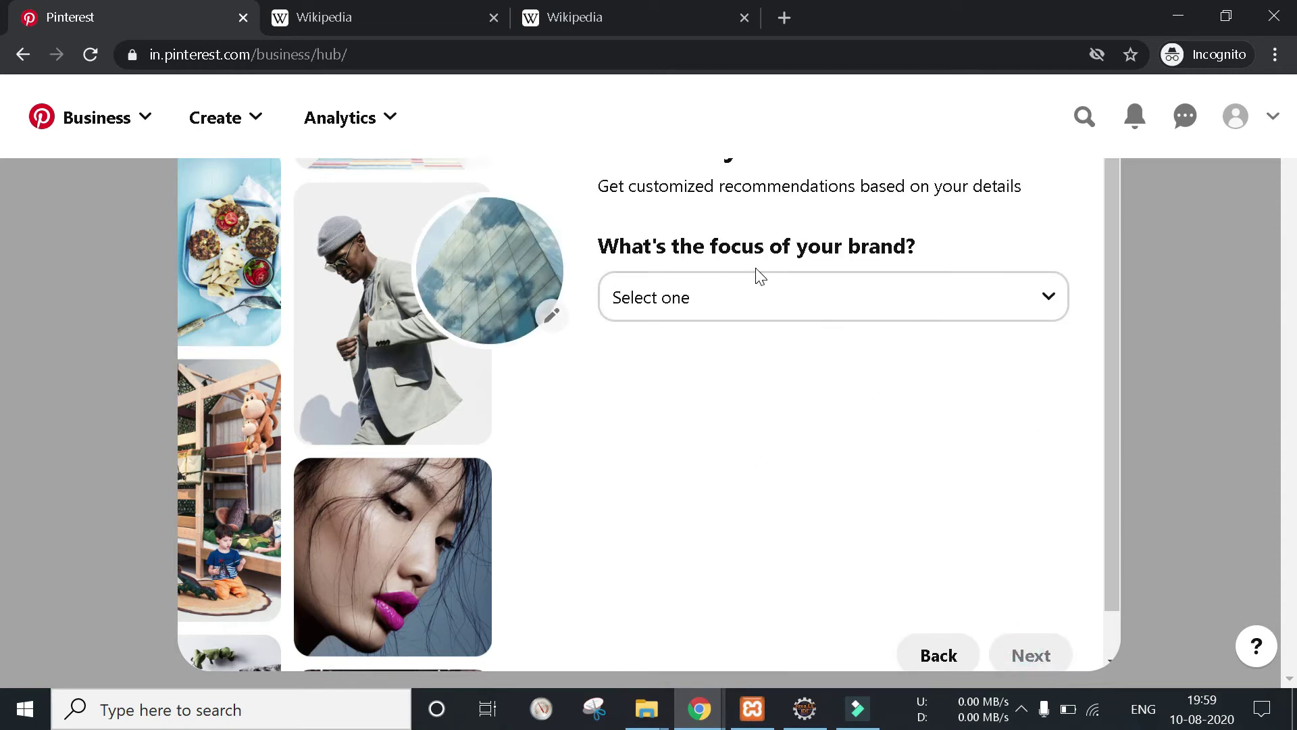
- Review the brand focus options, choose Education as the brand's focus and continue
{"action": "left_click", "coordinate": [898, 298]}
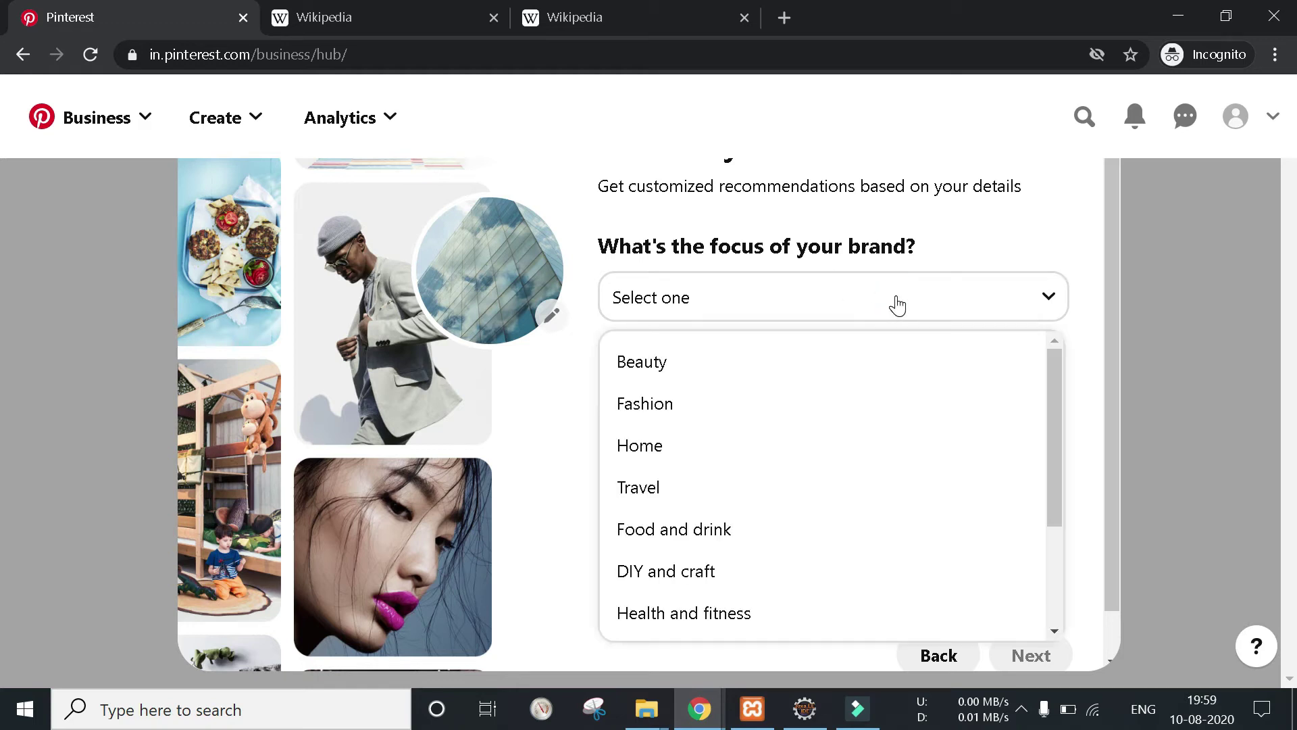
{"action": "scroll", "coordinate": [917, 454], "scroll_direction": "down", "scroll_amount": 2}
{"action": "scroll", "coordinate": [878, 479], "scroll_direction": "down", "scroll_amount": 1}
{"action": "scroll", "coordinate": [851, 504], "scroll_direction": "up", "scroll_amount": 3}
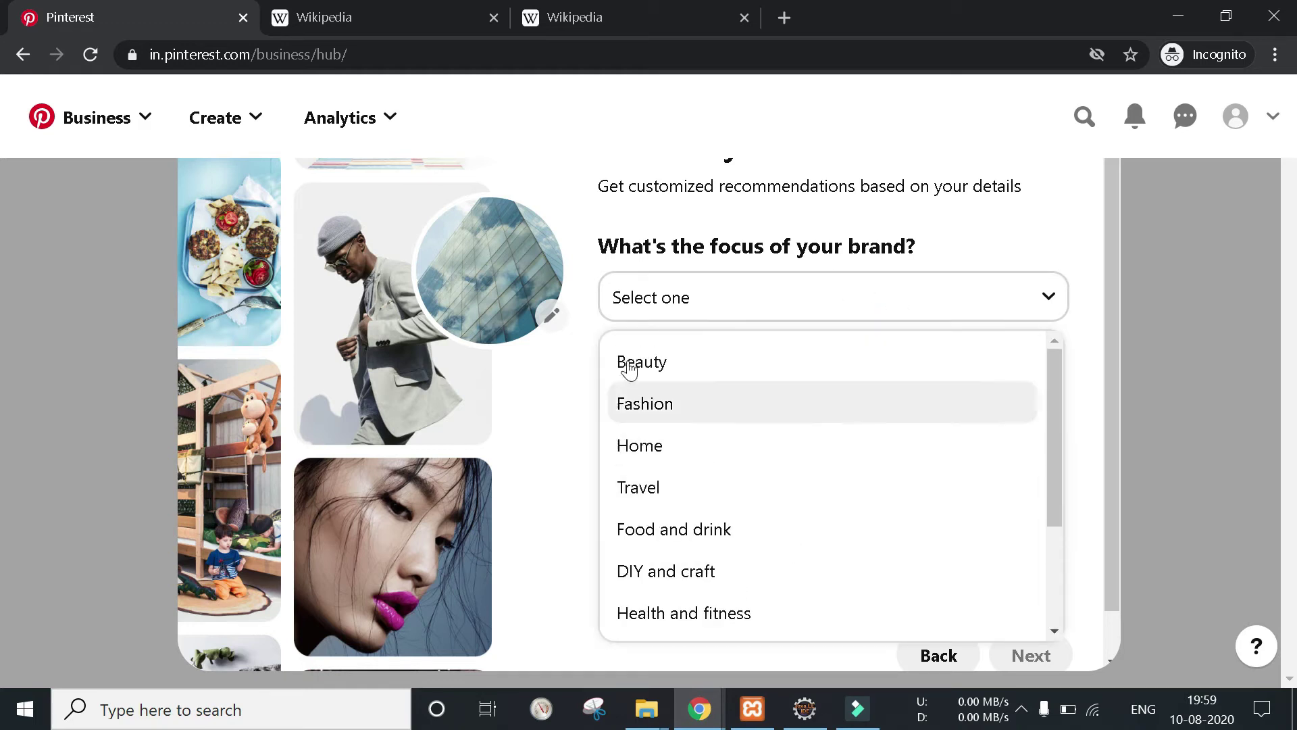
{"action": "scroll", "coordinate": [658, 466], "scroll_direction": "down", "scroll_amount": 2}
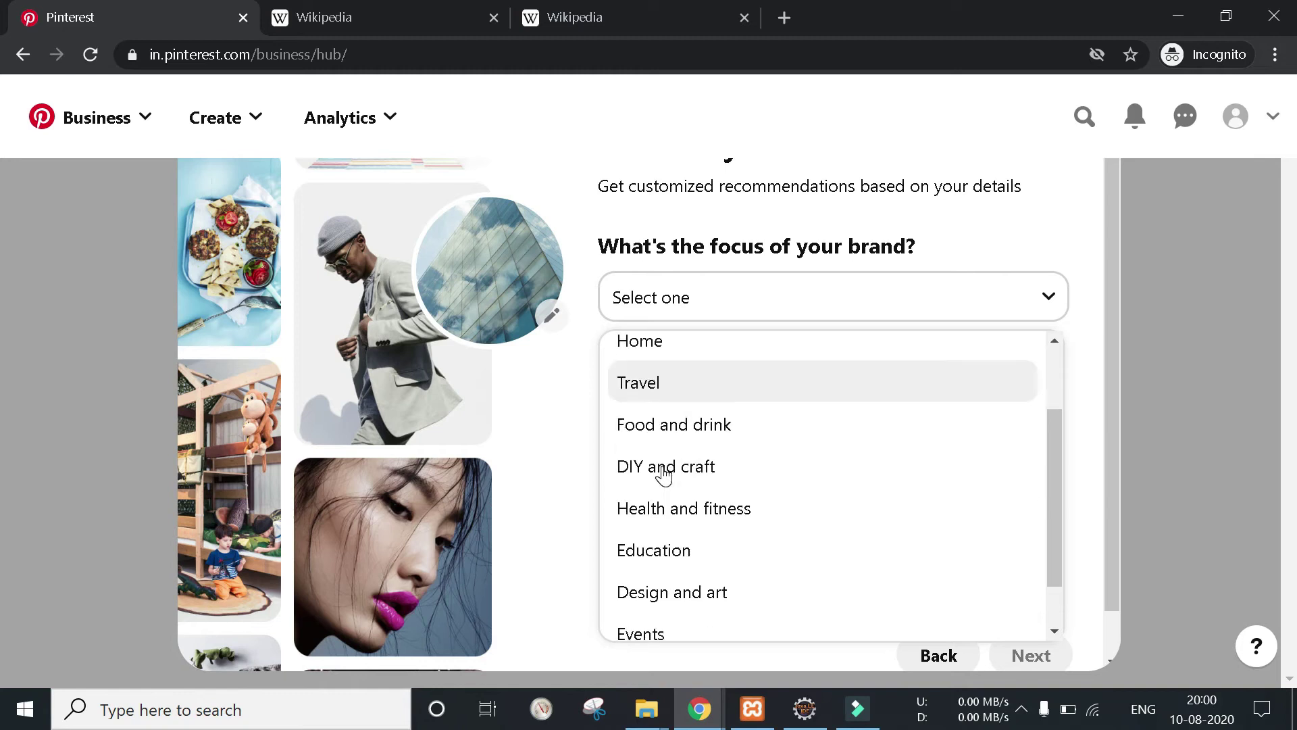
{"action": "scroll", "coordinate": [720, 476], "scroll_direction": "down", "scroll_amount": 1}
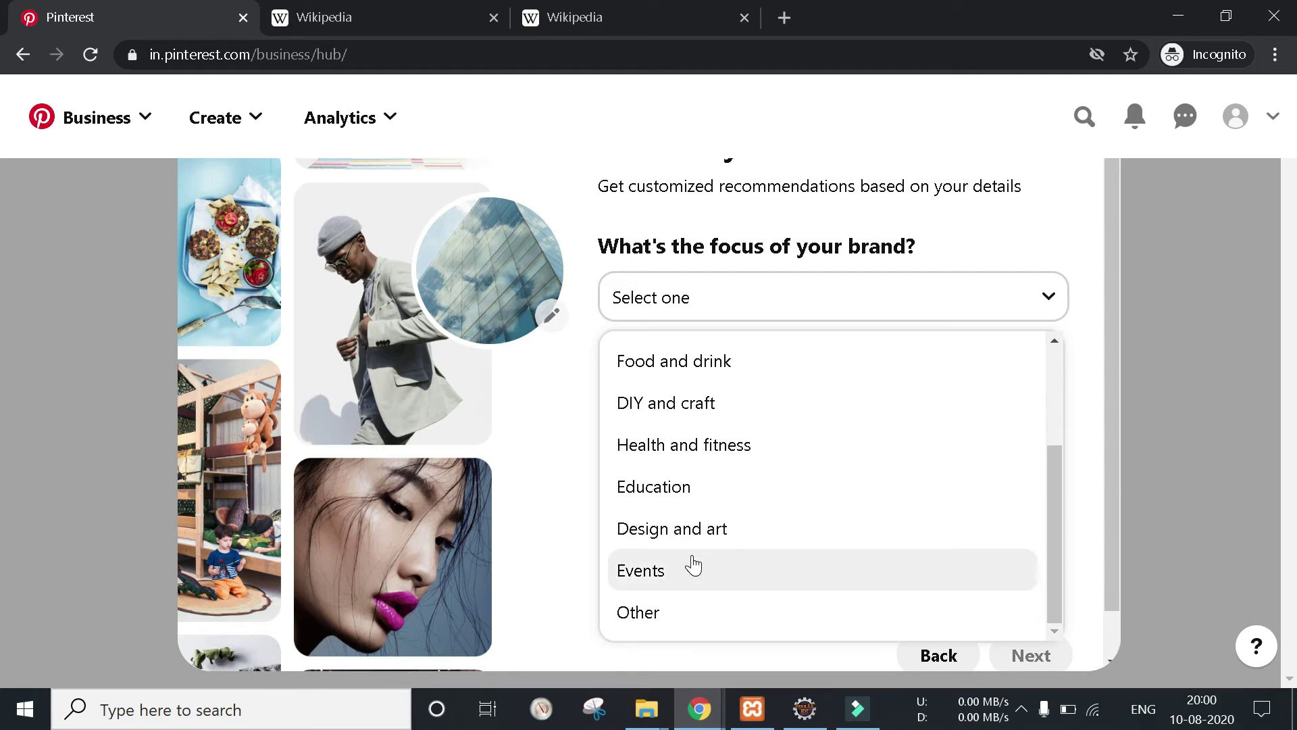
{"action": "left_click", "coordinate": [650, 503]}
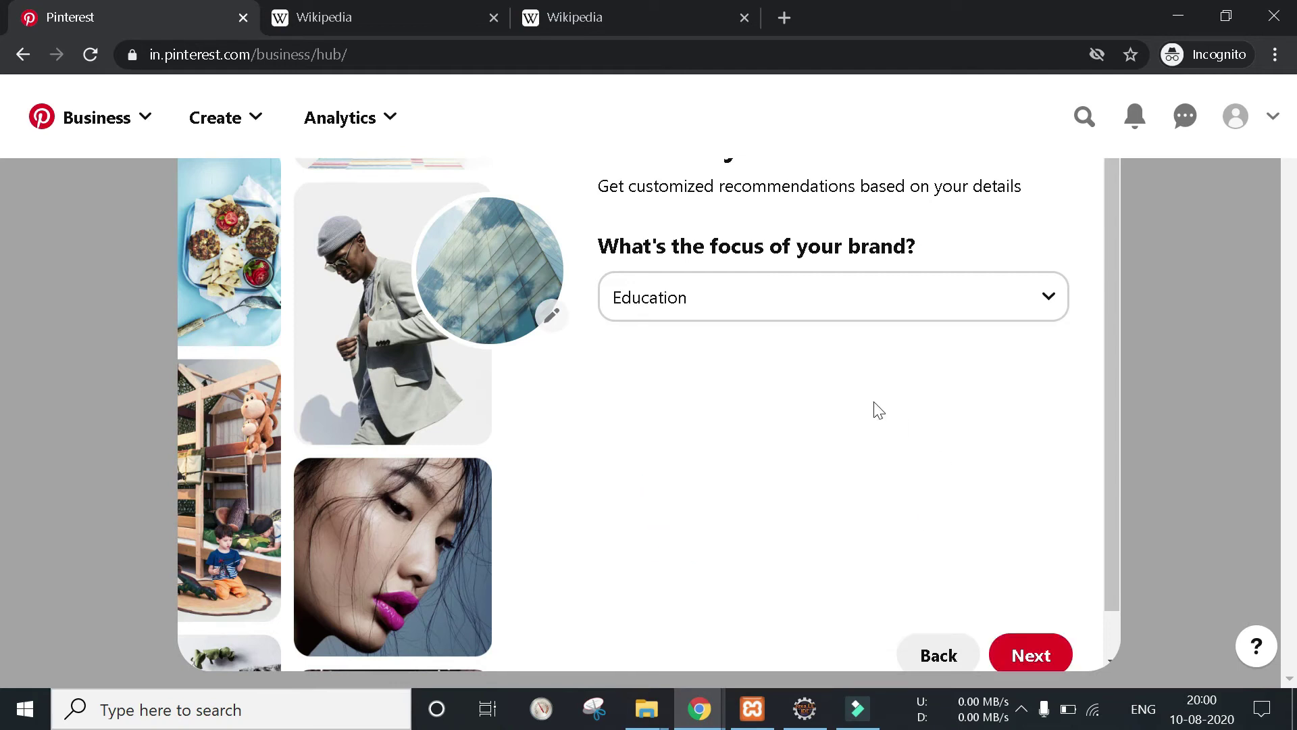
{"action": "left_click", "coordinate": [1019, 658]}
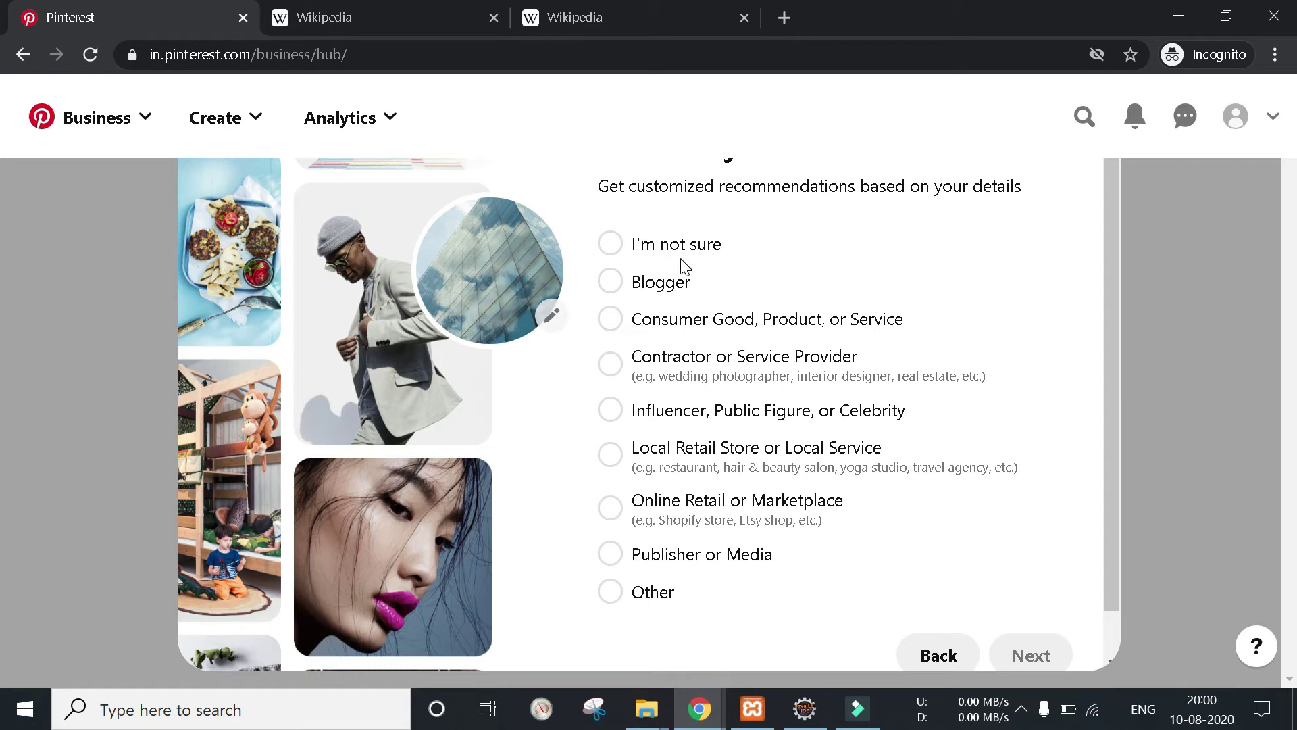
- Describe the business as Blogger, answer the advertising question with I'm not sure yet, and finish the questionnaire
{"action": "left_click", "coordinate": [607, 289]}
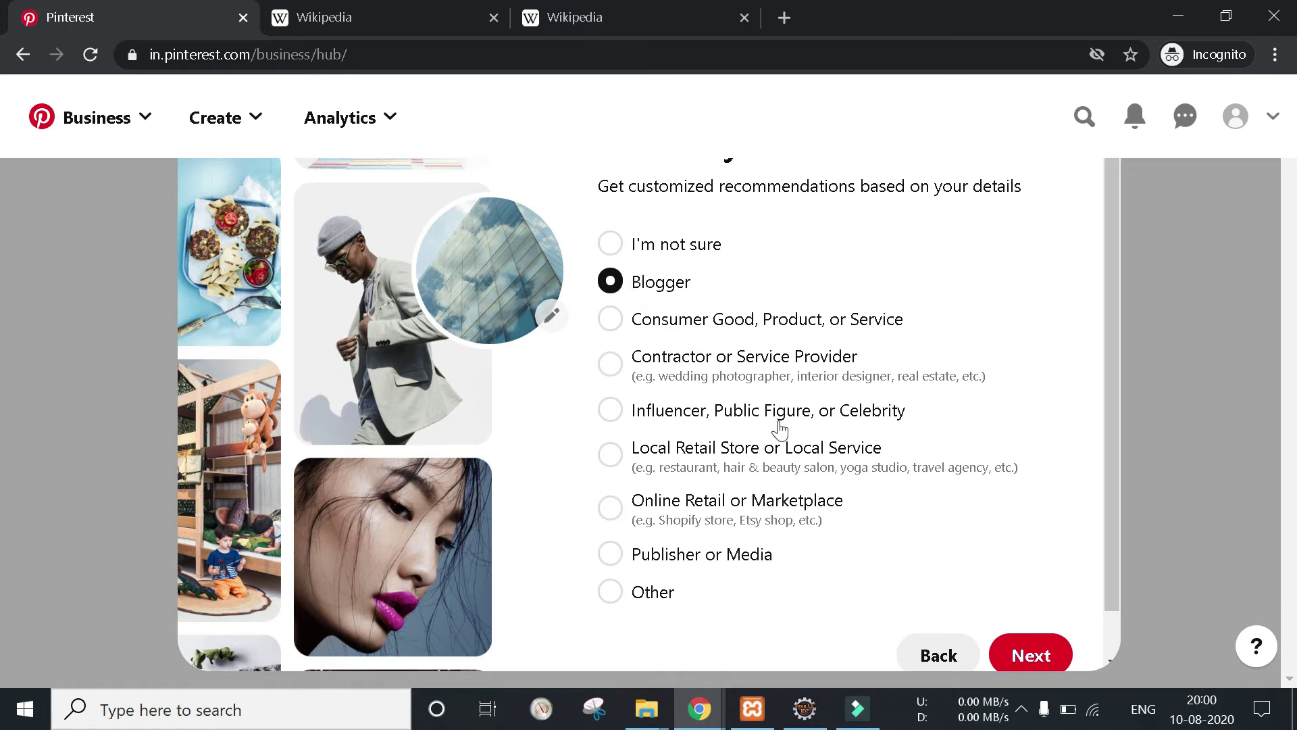
{"action": "left_click", "coordinate": [1028, 654]}
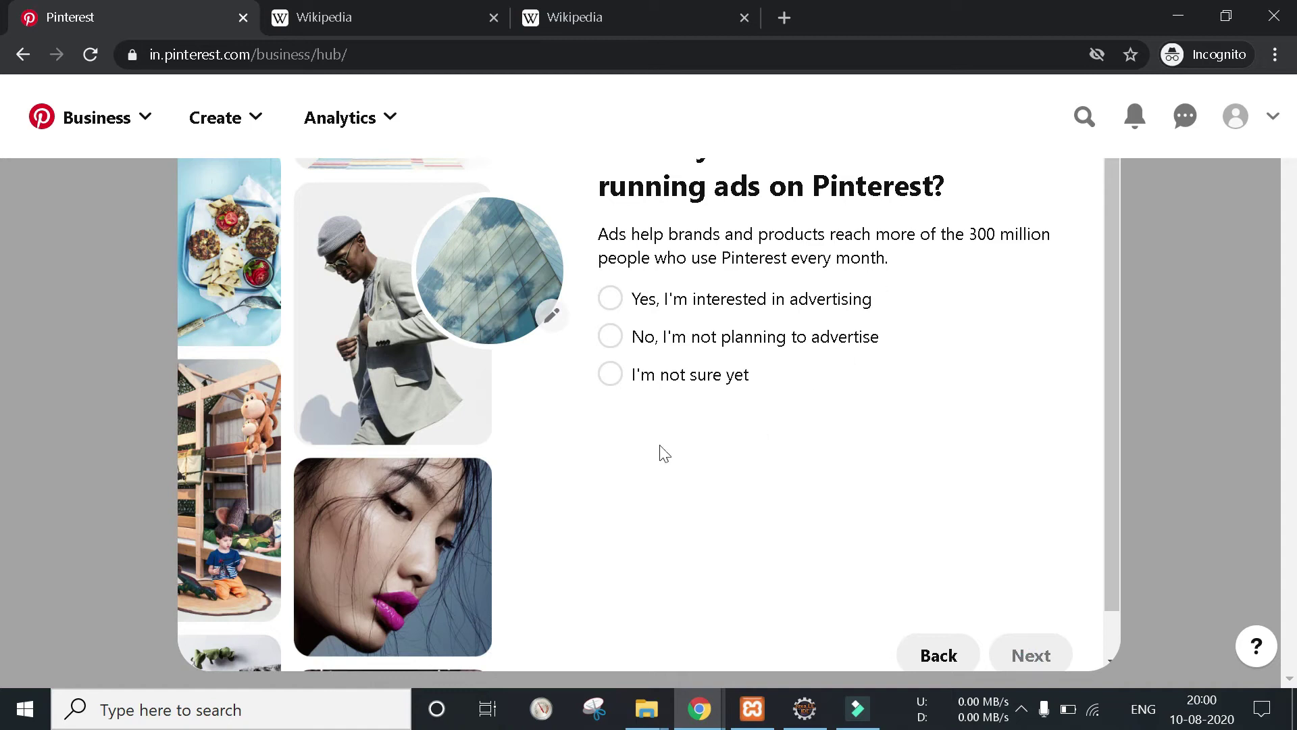
{"action": "left_click", "coordinate": [612, 377]}
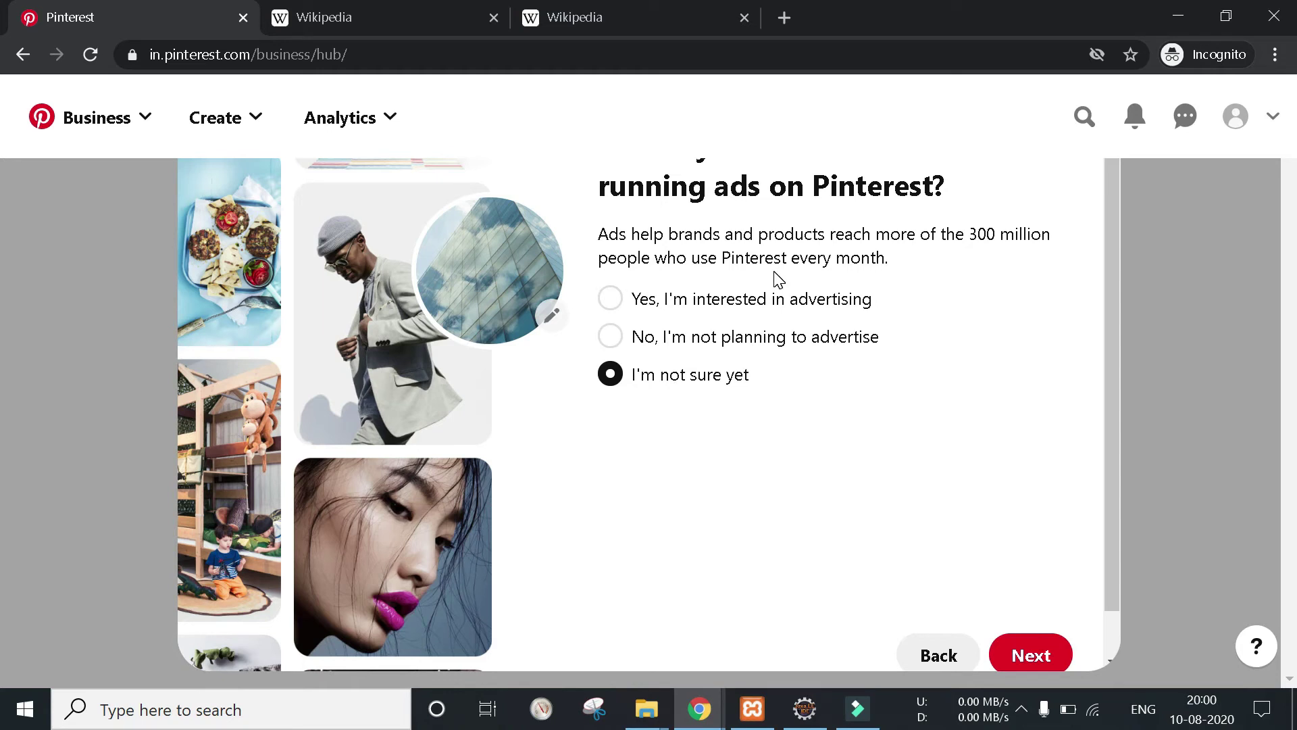
{"action": "left_click", "coordinate": [1031, 667]}
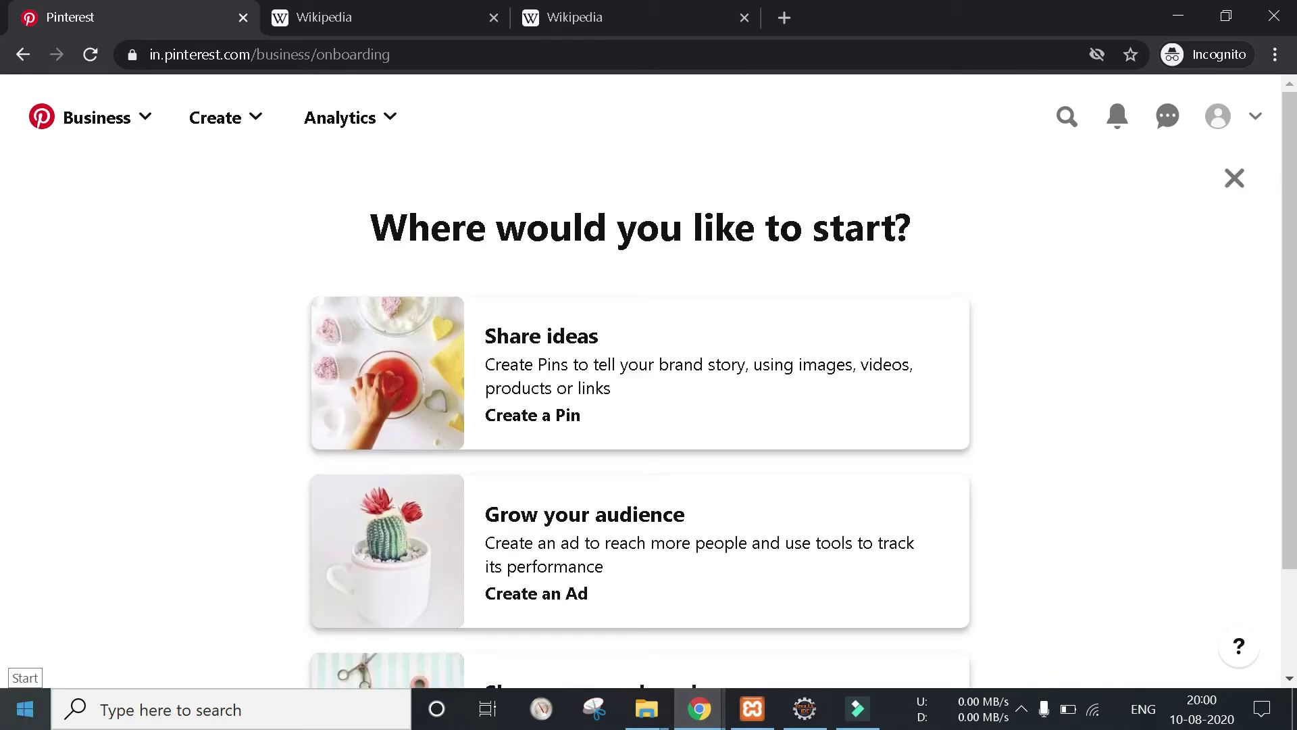
{"action": "scroll", "coordinate": [894, 271], "scroll_direction": "down", "scroll_amount": 2}
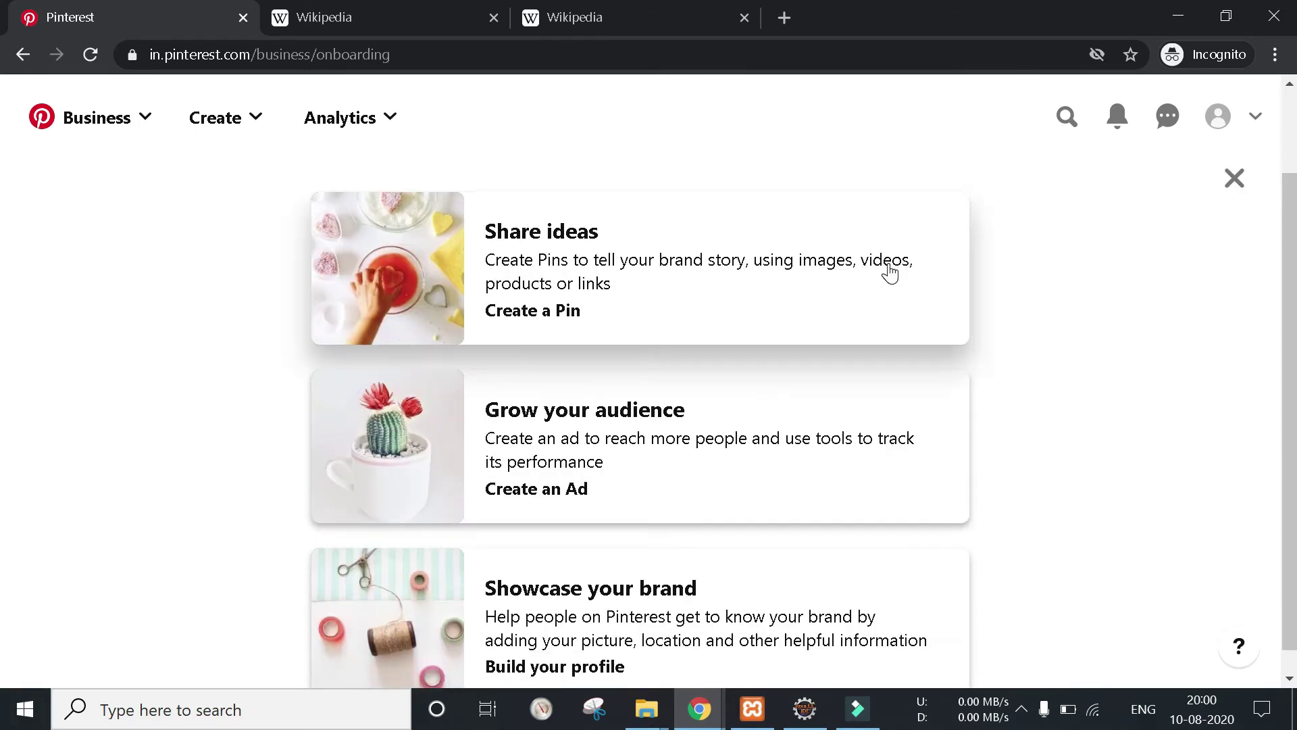
- Start creating a Pin from the Share ideas suggestion, page through the four introduction slides, and start and dismiss the guided tour
{"action": "left_click", "coordinate": [671, 312]}
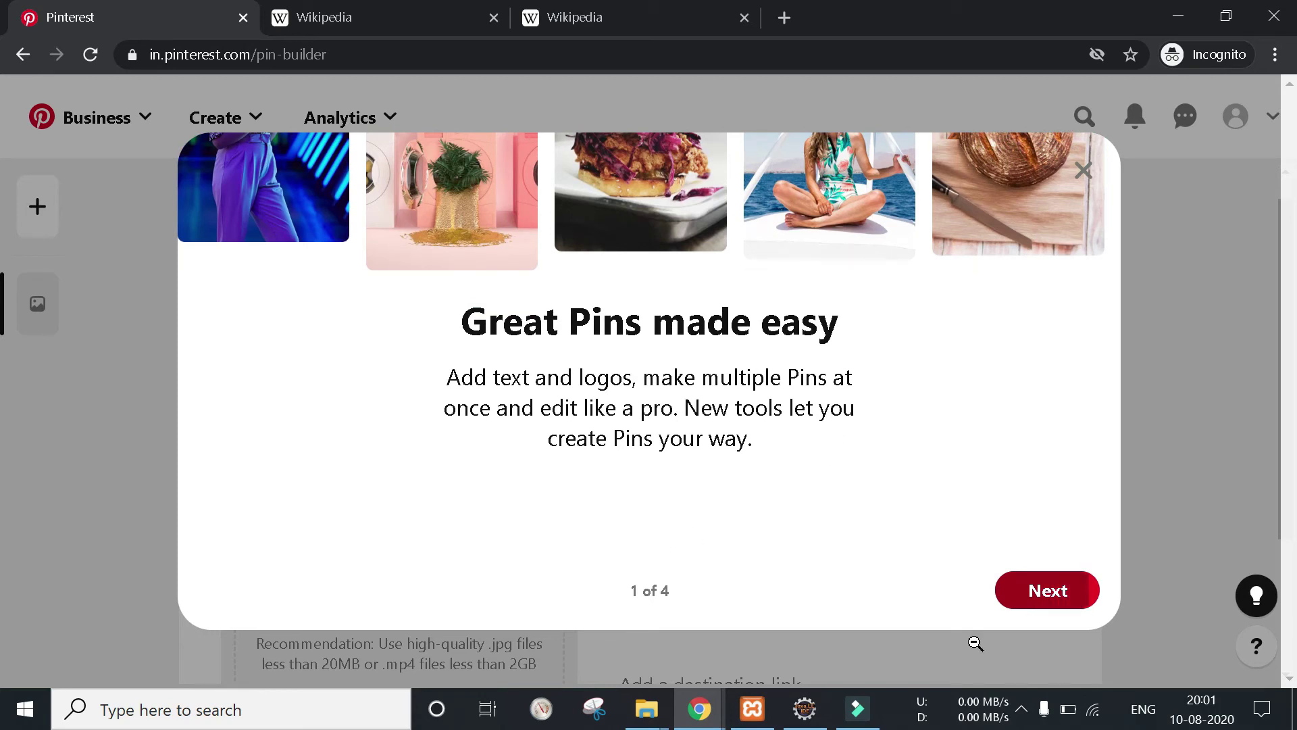
{"action": "left_click", "coordinate": [1062, 599]}
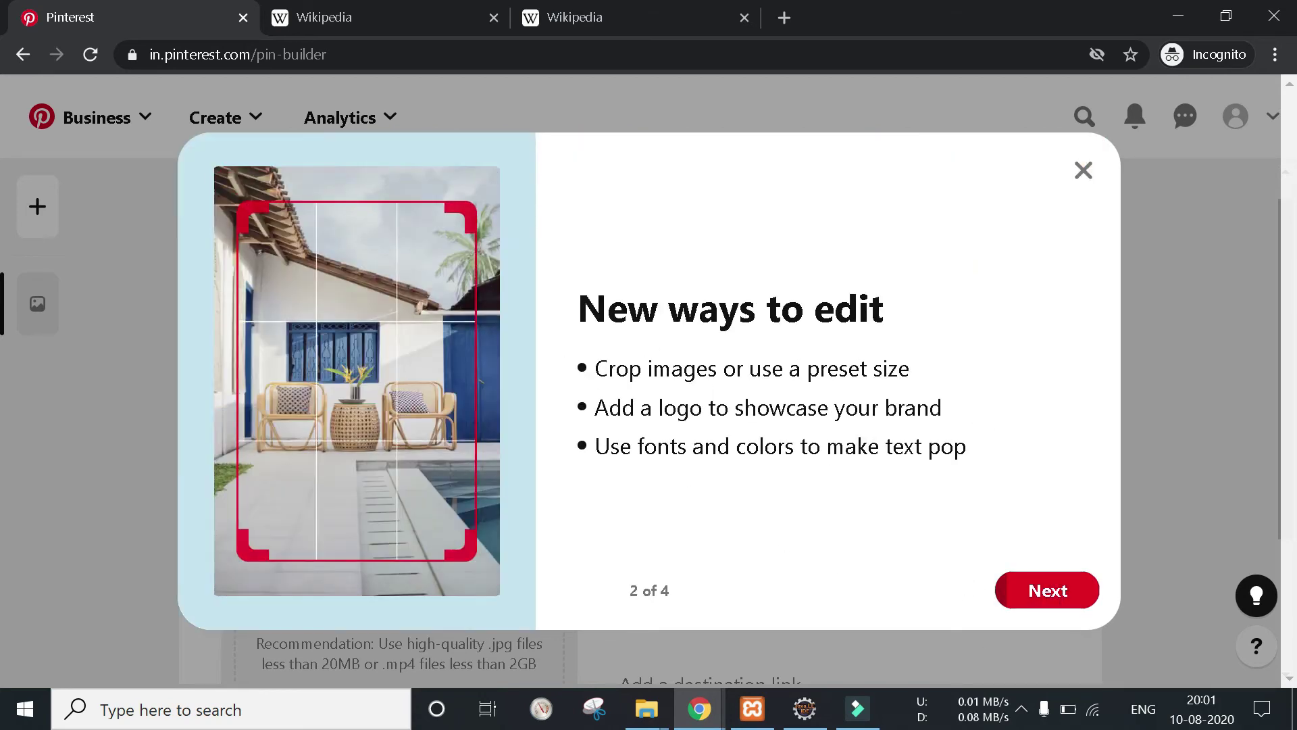
{"action": "left_click", "coordinate": [1038, 598]}
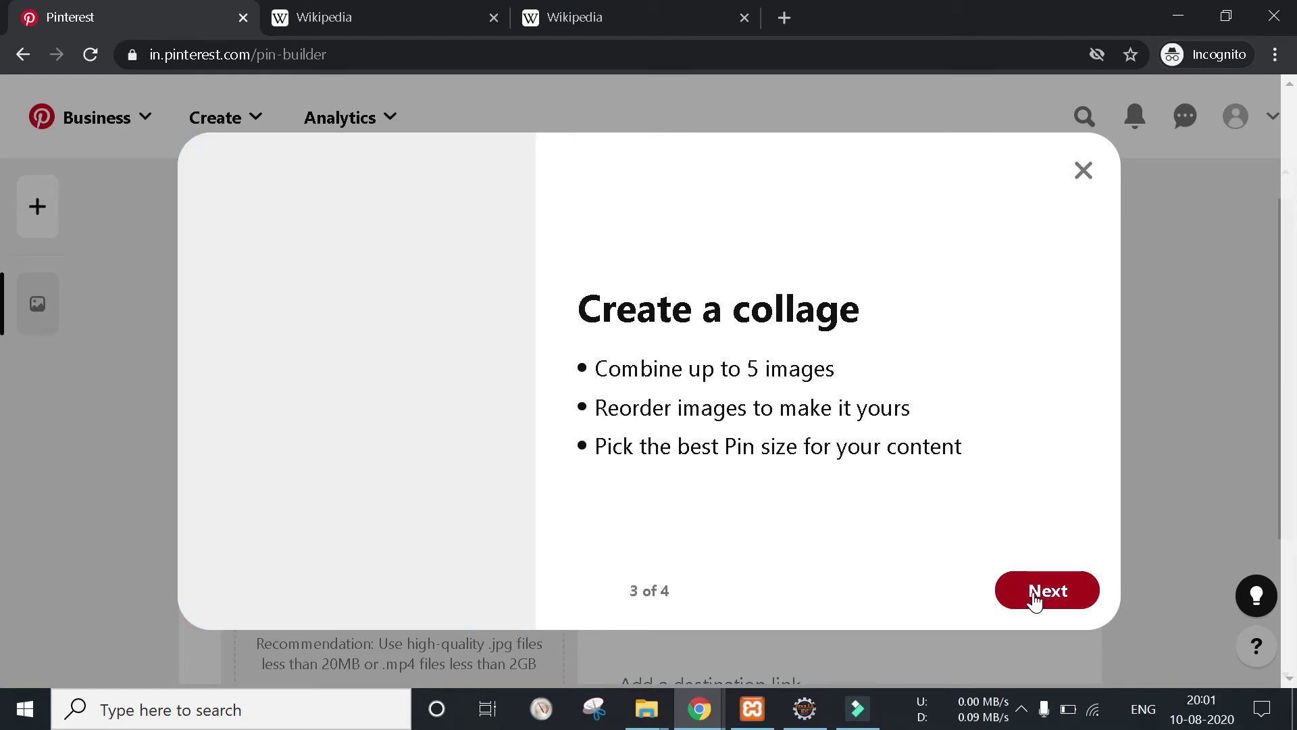
{"action": "left_click", "coordinate": [1036, 601]}
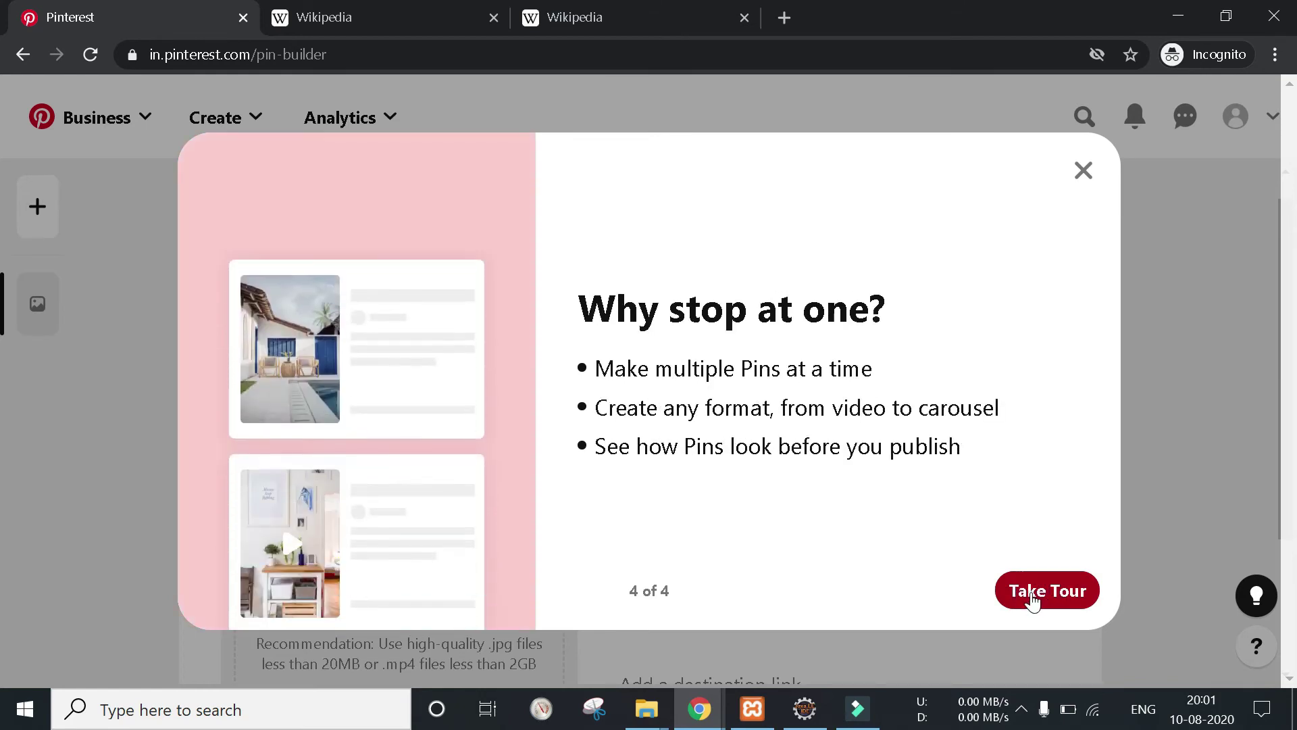
{"action": "left_click", "coordinate": [1032, 600]}
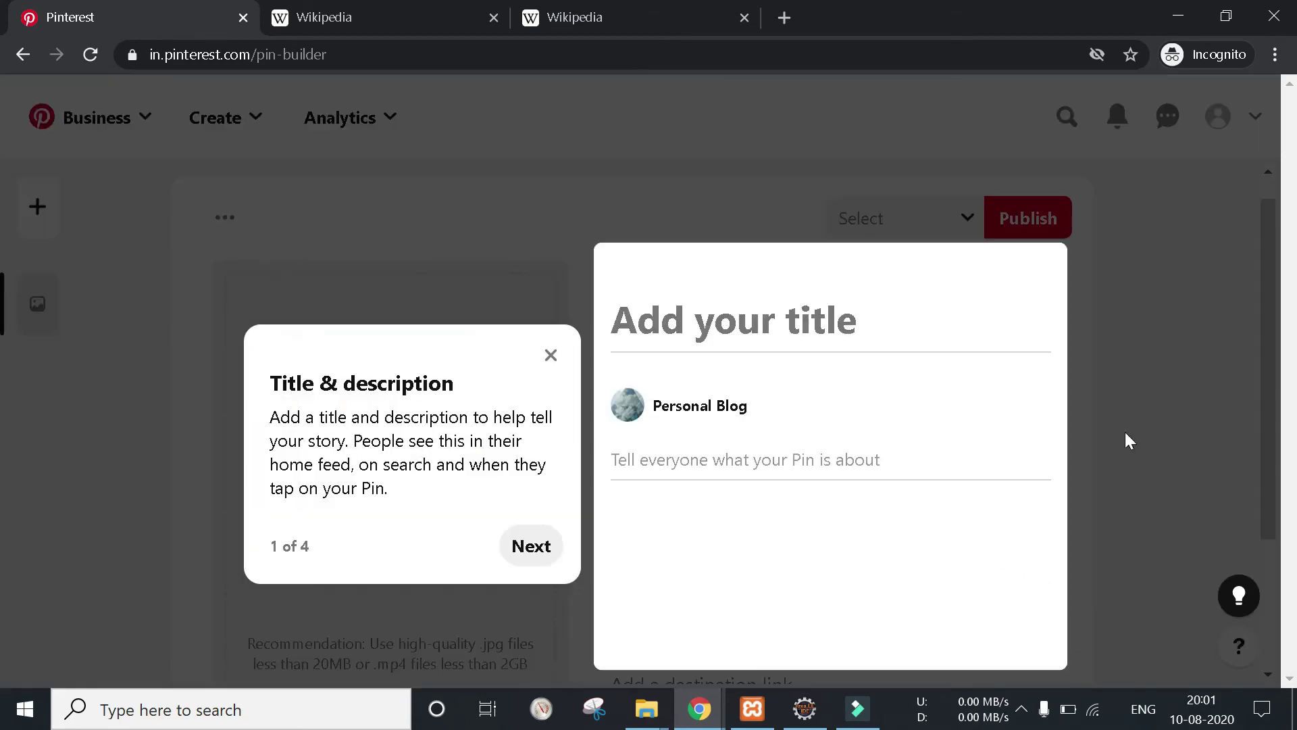
{"action": "left_click", "coordinate": [551, 355]}
- Look over the business Pin builder form, from the media upload area to the destination link and publishing time options
{"action": "scroll", "coordinate": [611, 361], "scroll_direction": "down", "scroll_amount": 3}
{"action": "scroll", "coordinate": [964, 435], "scroll_direction": "up", "scroll_amount": 3}
{"action": "scroll", "coordinate": [715, 396], "scroll_direction": "down", "scroll_amount": 3}
{"action": "scroll", "coordinate": [732, 498], "scroll_direction": "up", "scroll_amount": 2}
{"action": "scroll", "coordinate": [554, 431], "scroll_direction": "down", "scroll_amount": 2}
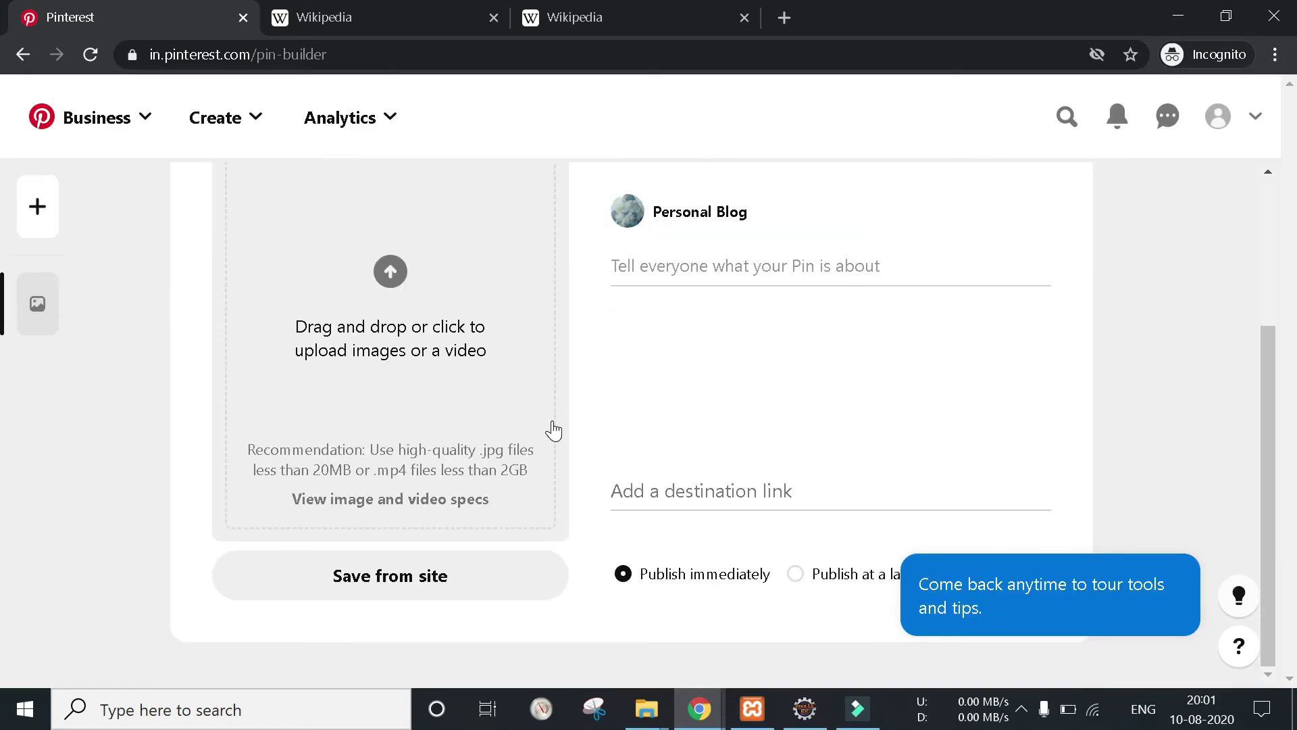
{"action": "left_click", "coordinate": [1164, 501]}
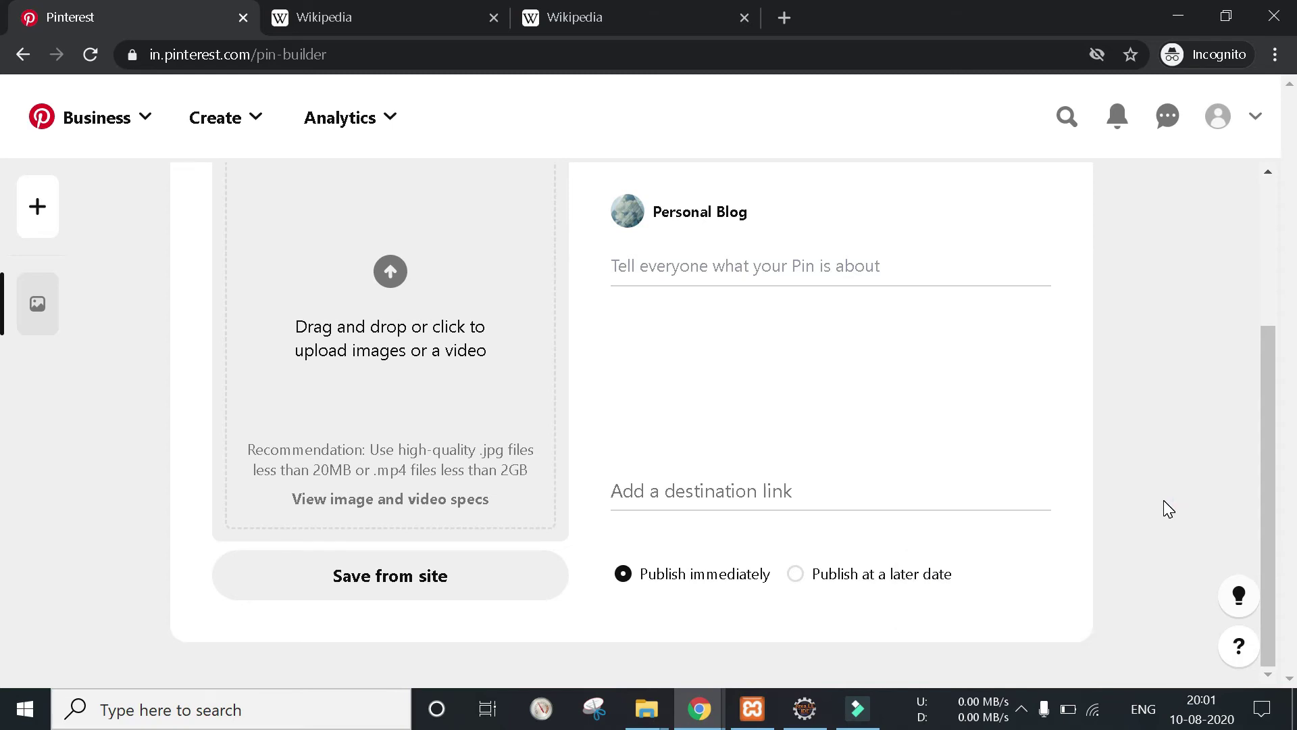
{"action": "scroll", "coordinate": [1155, 453], "scroll_direction": "up", "scroll_amount": 3}
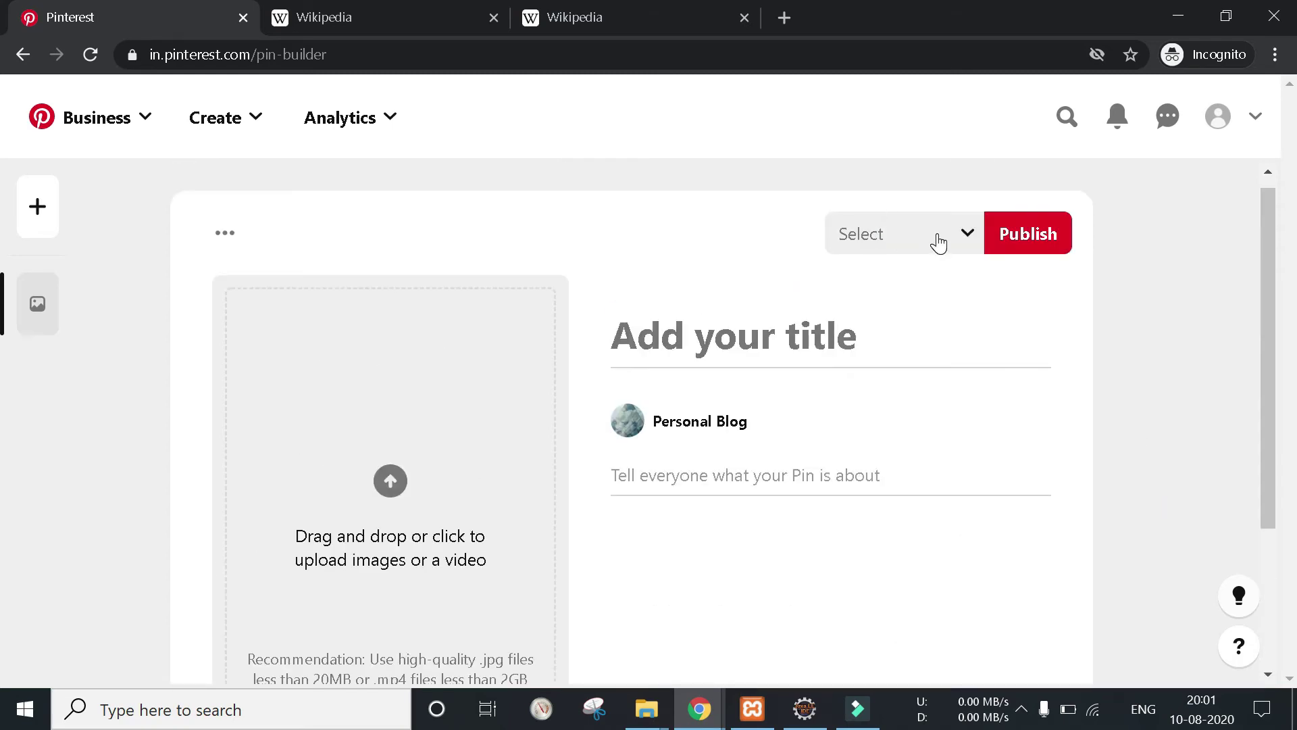
{"action": "scroll", "coordinate": [971, 329], "scroll_direction": "down", "scroll_amount": 3}
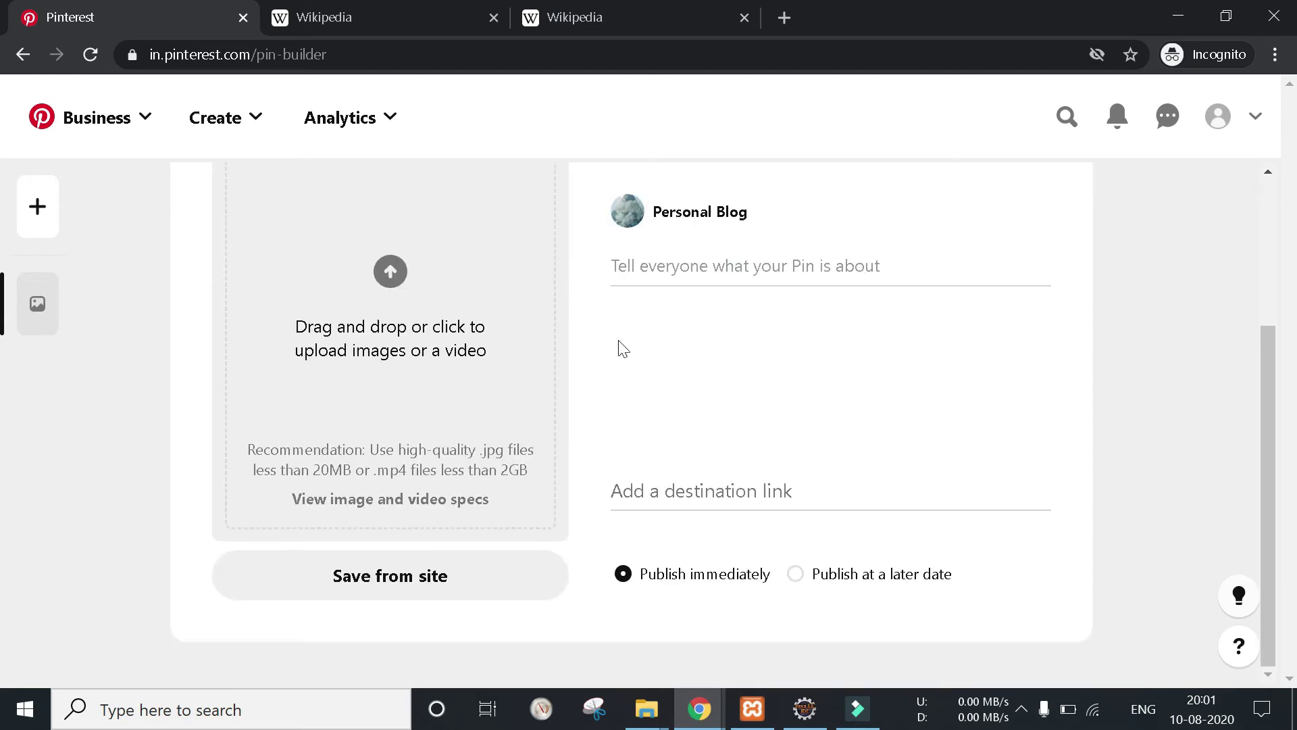
{"action": "scroll", "coordinate": [624, 348], "scroll_direction": "up", "scroll_amount": 3}
- Examine the Pin builder's board selection, title, description and destination link fields without filling them in
{"action": "left_click", "coordinate": [921, 246]}
{"action": "left_click", "coordinate": [938, 356]}
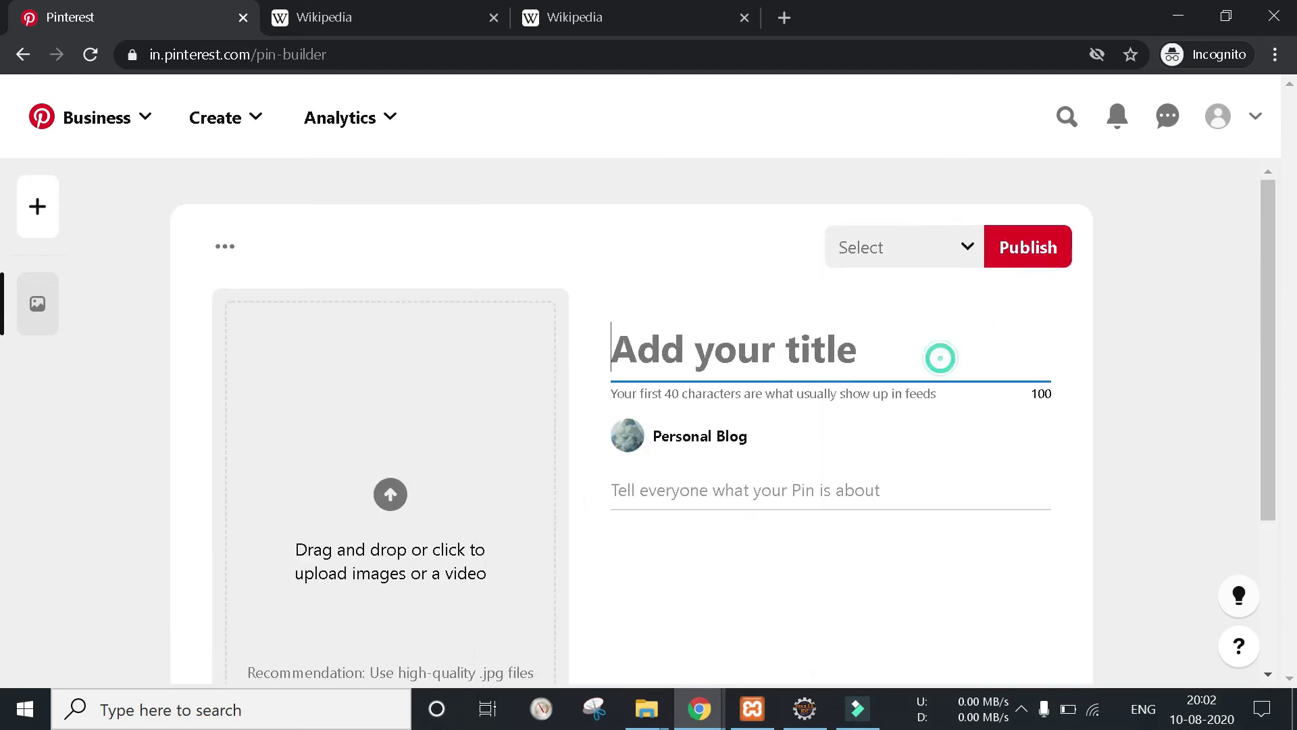
{"action": "left_click", "coordinate": [721, 487]}
{"action": "scroll", "coordinate": [721, 480], "scroll_direction": "down", "scroll_amount": 3}
{"action": "left_click", "coordinate": [720, 476]}
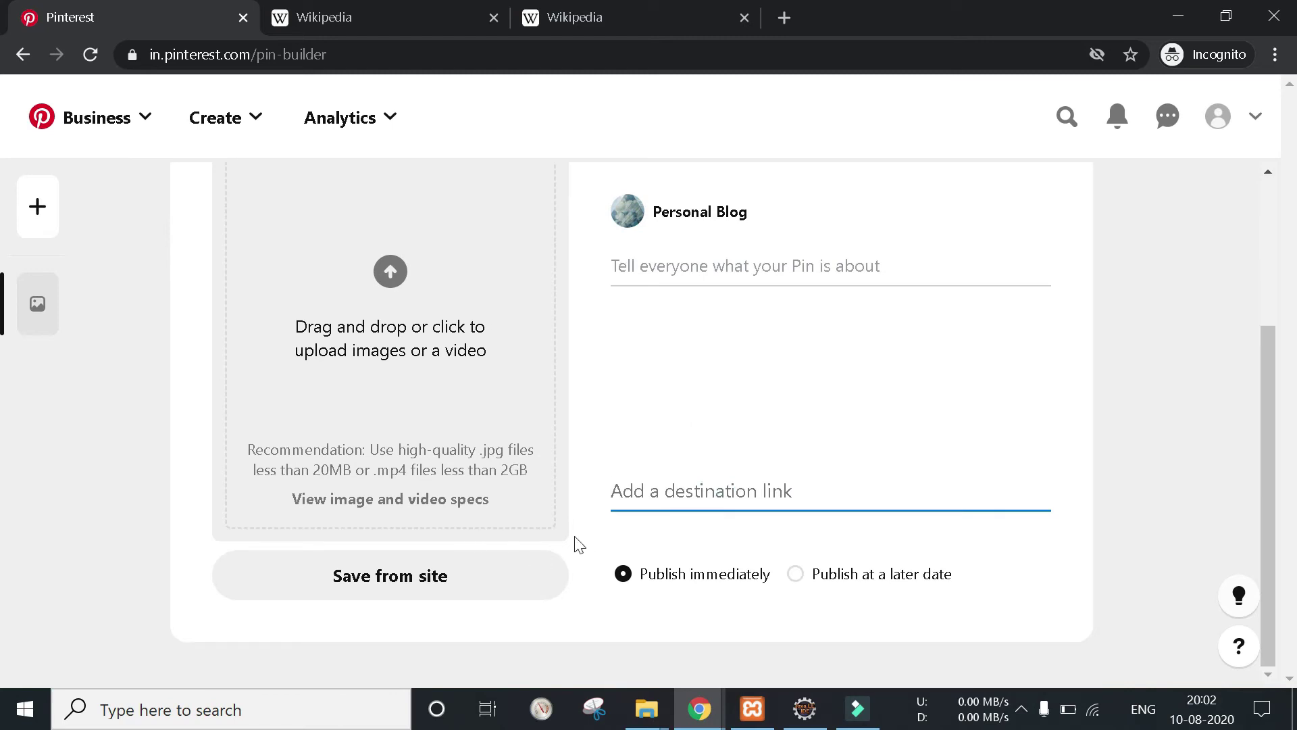
{"action": "scroll", "coordinate": [540, 539], "scroll_direction": "up", "scroll_amount": 3}
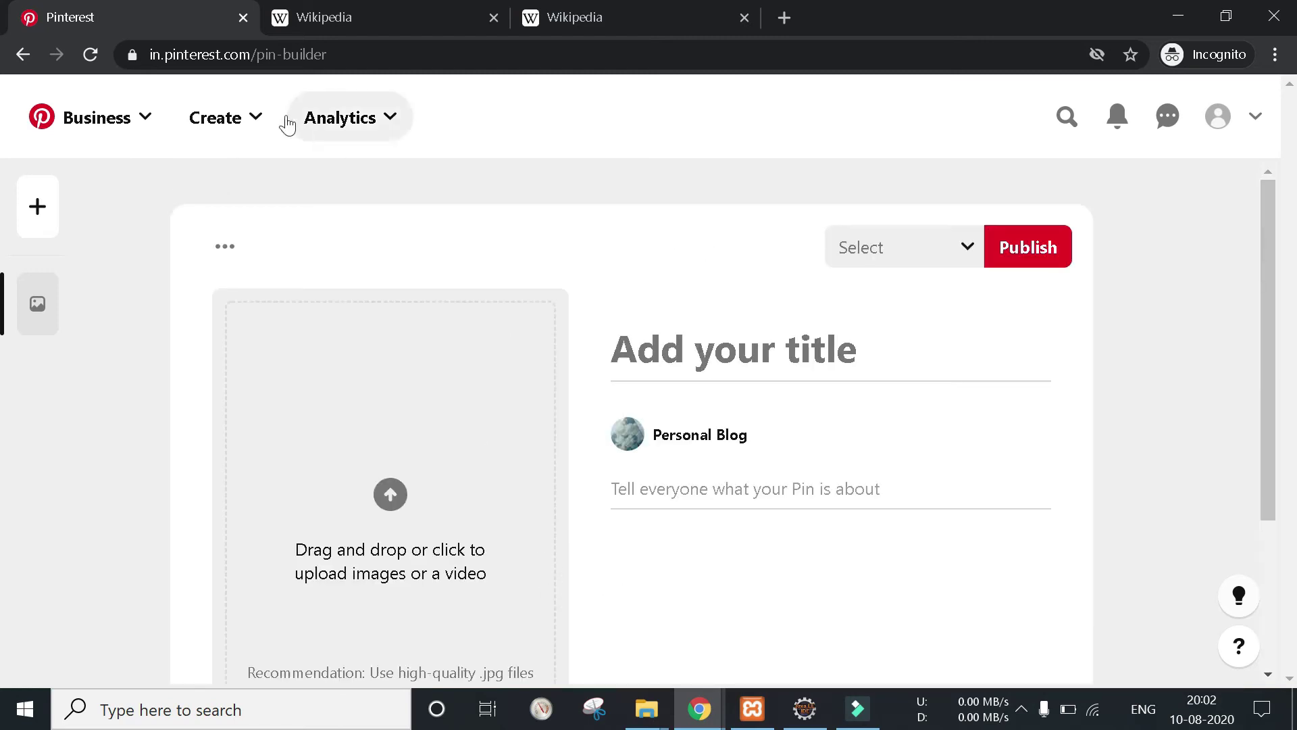
{"action": "left_click", "coordinate": [675, 336]}
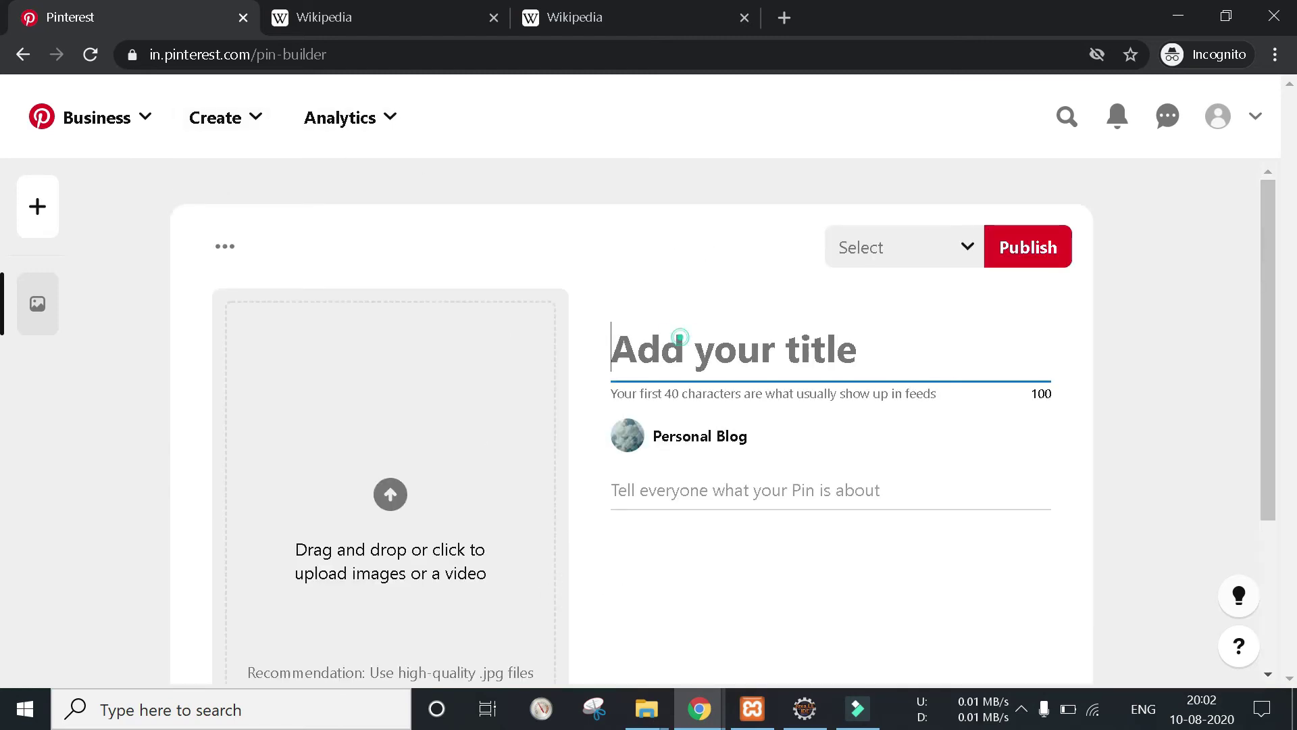
{"action": "left_click", "coordinate": [958, 255]}
- Open the Analytics overview for the business account and look over its summary metrics and Performance over time section
{"action": "left_click", "coordinate": [377, 123]}
{"action": "left_click", "coordinate": [342, 187]}
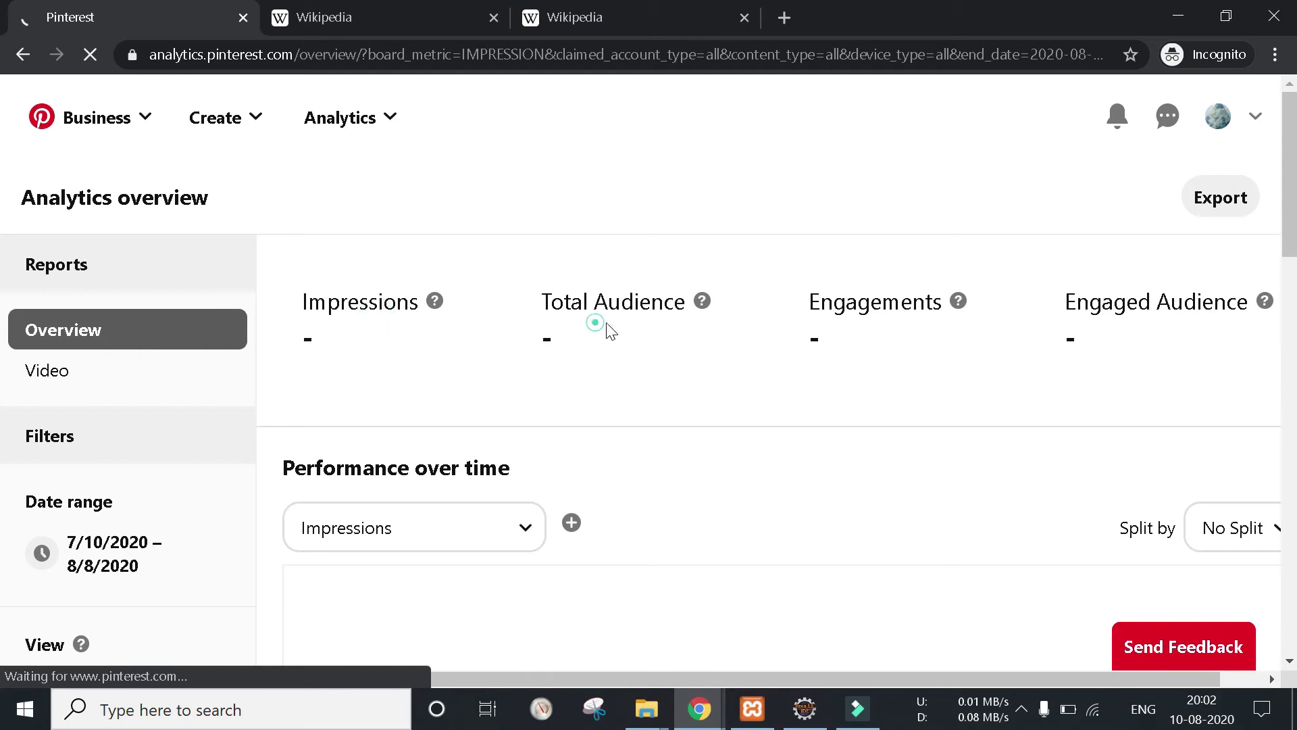
{"action": "scroll", "coordinate": [575, 488], "scroll_direction": "down", "scroll_amount": 5}
{"action": "scroll", "coordinate": [262, 514], "scroll_direction": "down", "scroll_amount": 1}
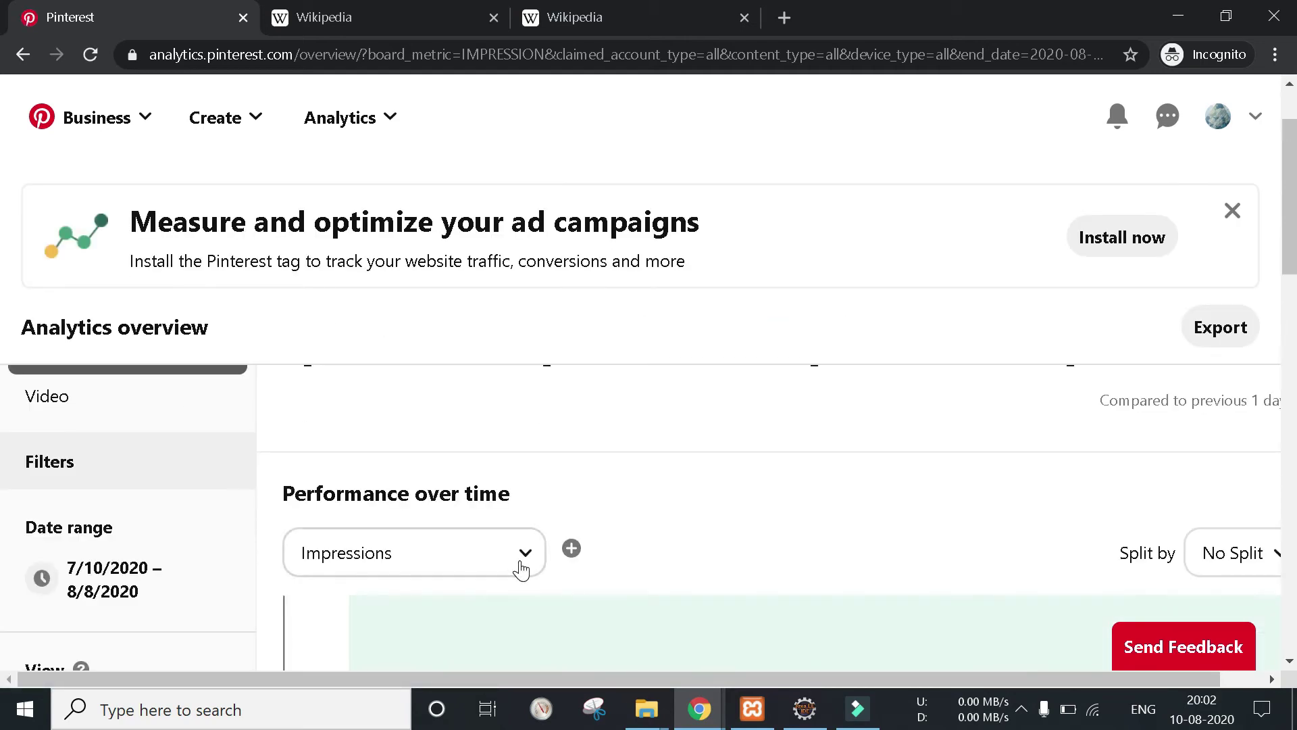
{"action": "scroll", "coordinate": [341, 541], "scroll_direction": "up", "scroll_amount": 1}
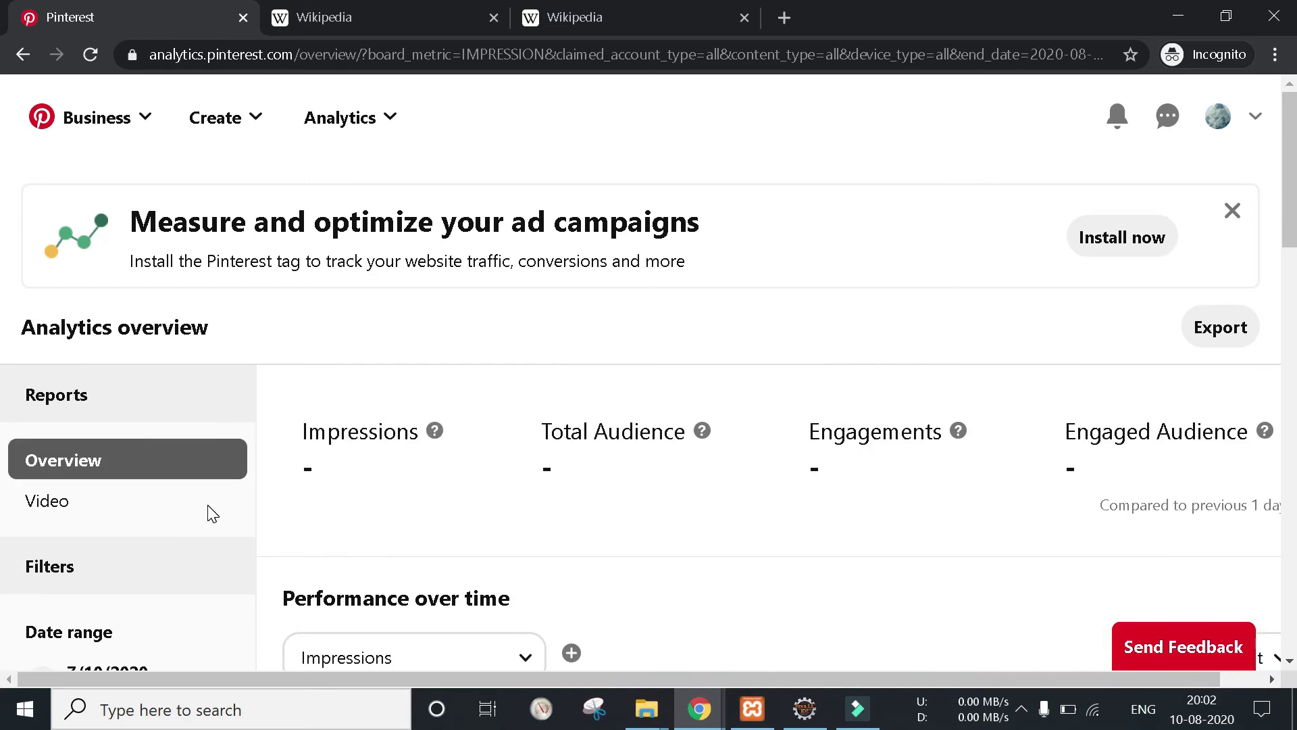
- Open the Video analytics report and look over its metrics, performance chart and filters
{"action": "left_click", "coordinate": [58, 510]}
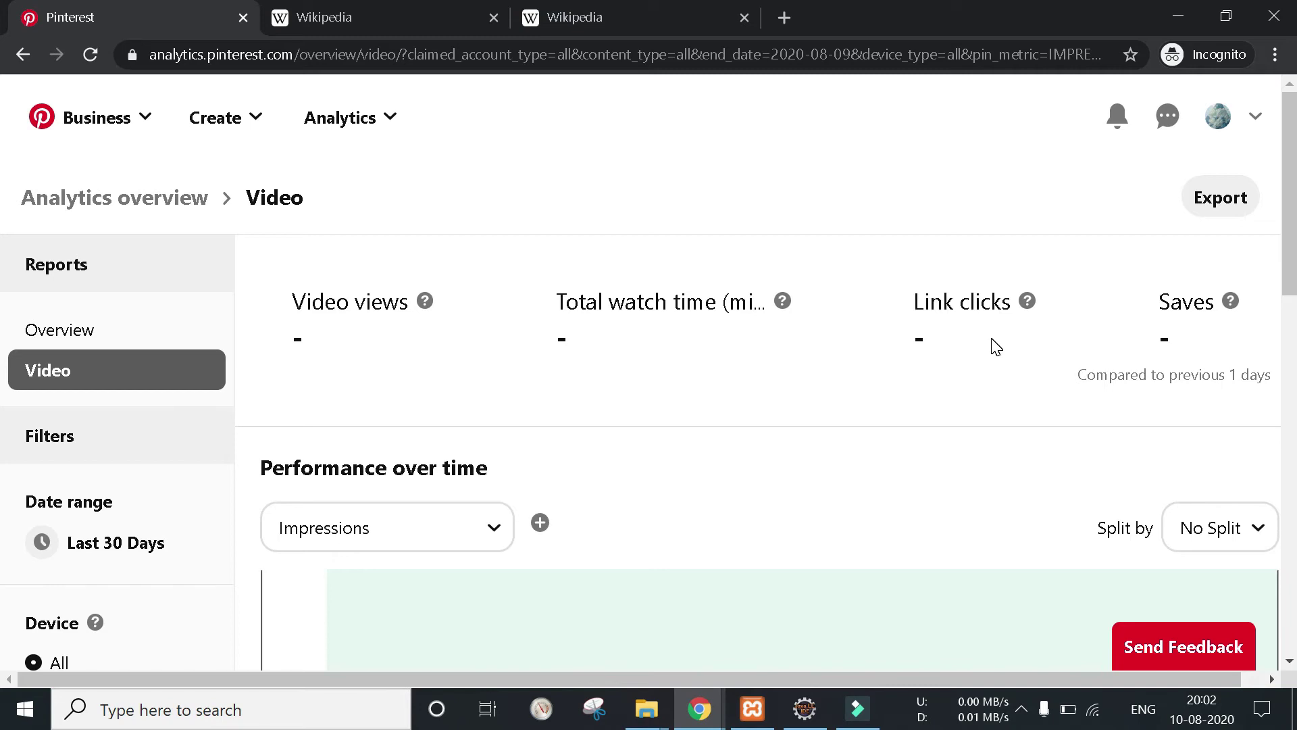
{"action": "scroll", "coordinate": [377, 354], "scroll_direction": "down", "scroll_amount": 3}
{"action": "scroll", "coordinate": [201, 443], "scroll_direction": "up", "scroll_amount": 3}
{"action": "scroll", "coordinate": [174, 403], "scroll_direction": "down", "scroll_amount": 3}
- Filter the Video report by Mobile, Desktop and Tablet in turn, restore All devices, and look over the report
{"action": "left_click", "coordinate": [64, 489]}
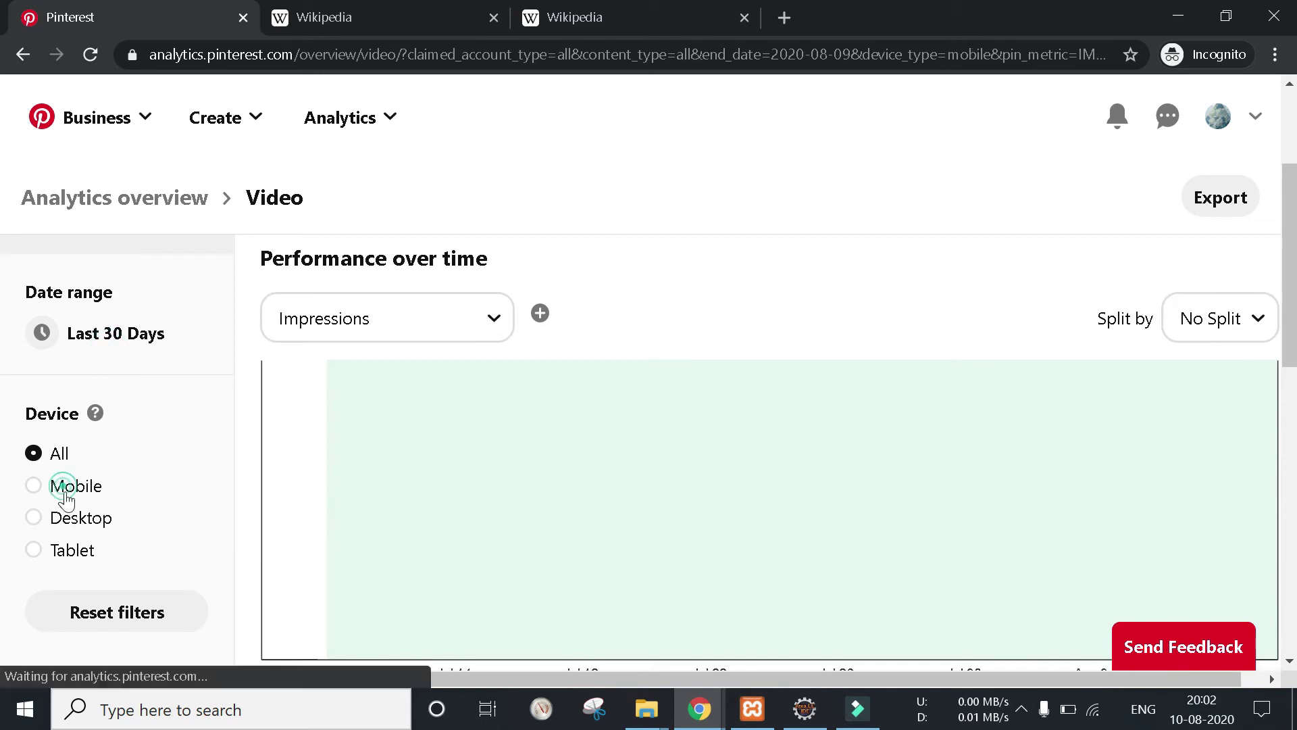
{"action": "left_click", "coordinate": [71, 518]}
{"action": "left_click", "coordinate": [67, 550]}
{"action": "left_click", "coordinate": [56, 453]}
{"action": "scroll", "coordinate": [123, 481], "scroll_direction": "down", "scroll_amount": 3}
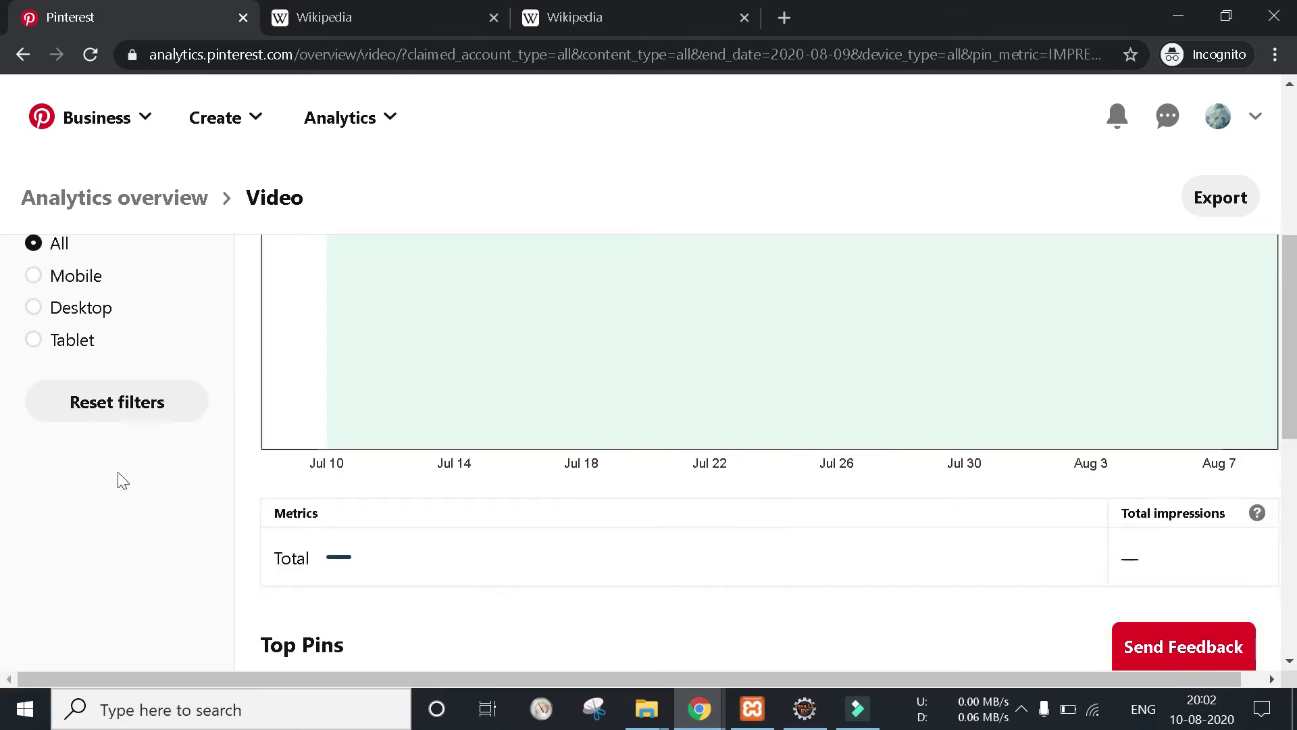
{"action": "scroll", "coordinate": [133, 408], "scroll_direction": "up", "scroll_amount": 3}
{"action": "scroll", "coordinate": [757, 302], "scroll_direction": "up", "scroll_amount": 3}
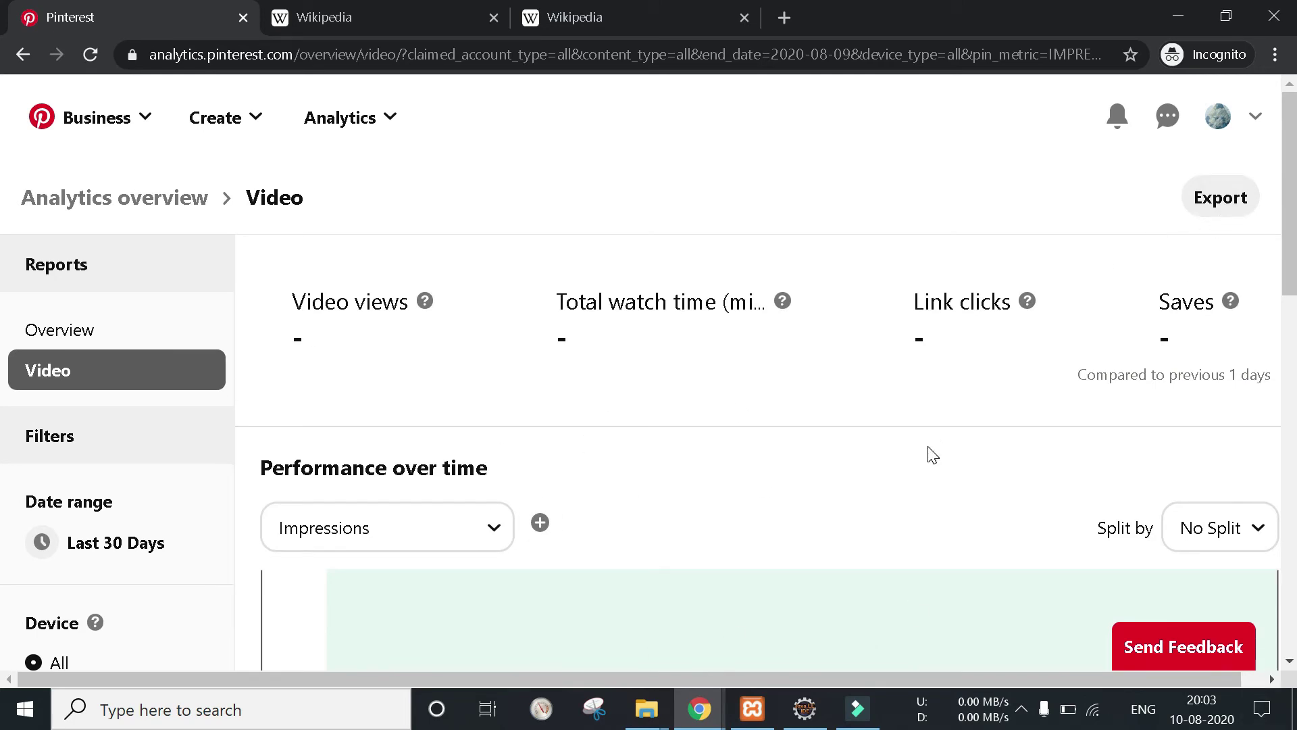
- Return to the Overview report and review the metric and split options of the Performance over time chart
{"action": "left_click", "coordinate": [59, 331]}
{"action": "left_click", "coordinate": [438, 457]}
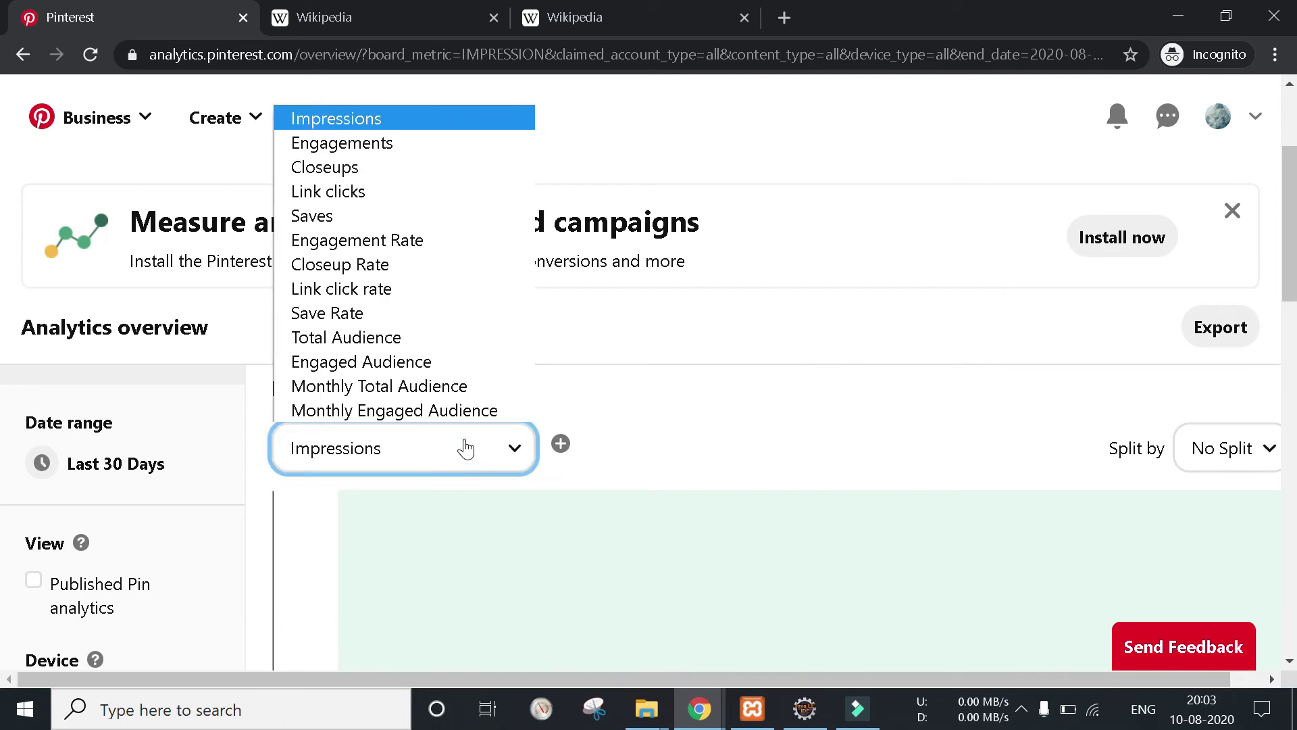
{"action": "left_click", "coordinate": [1252, 465]}
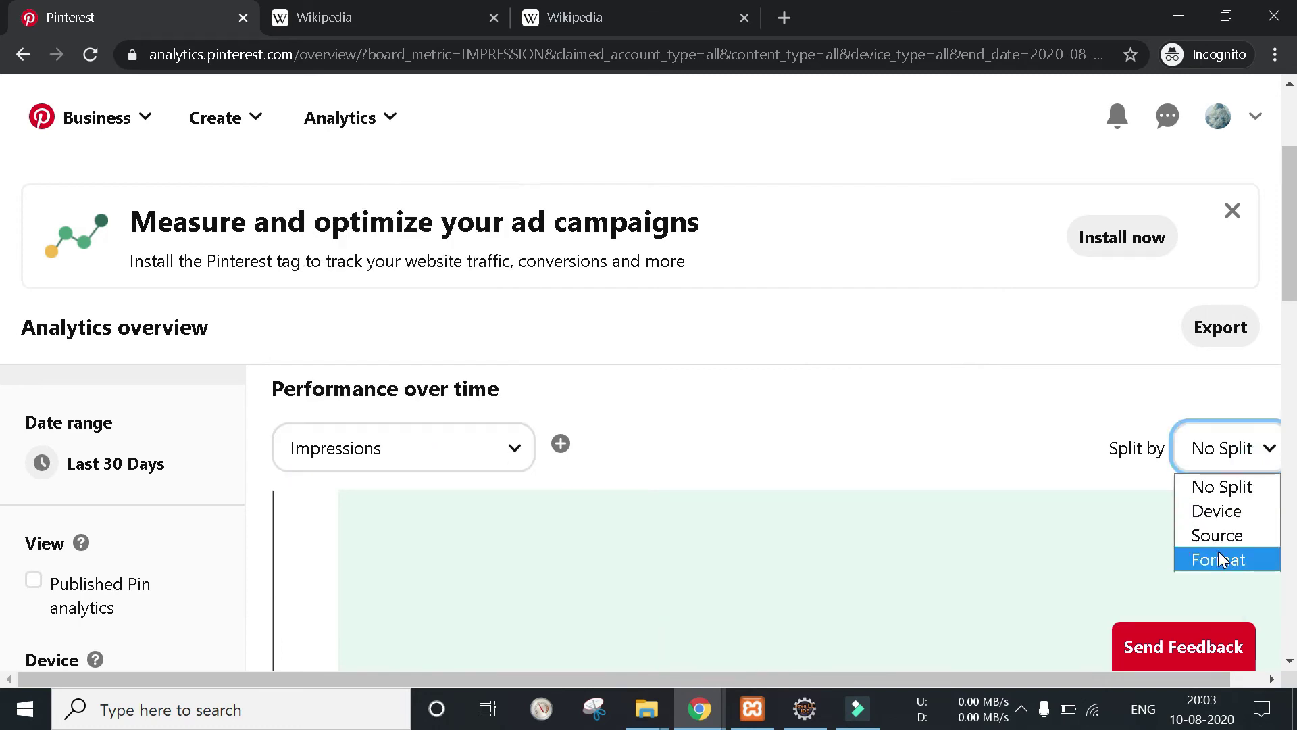
{"action": "left_click", "coordinate": [400, 449]}
- Split the Performance over time chart by Format and set it back to No Split
{"action": "left_click", "coordinate": [1250, 448]}
{"action": "left_click", "coordinate": [1230, 557]}
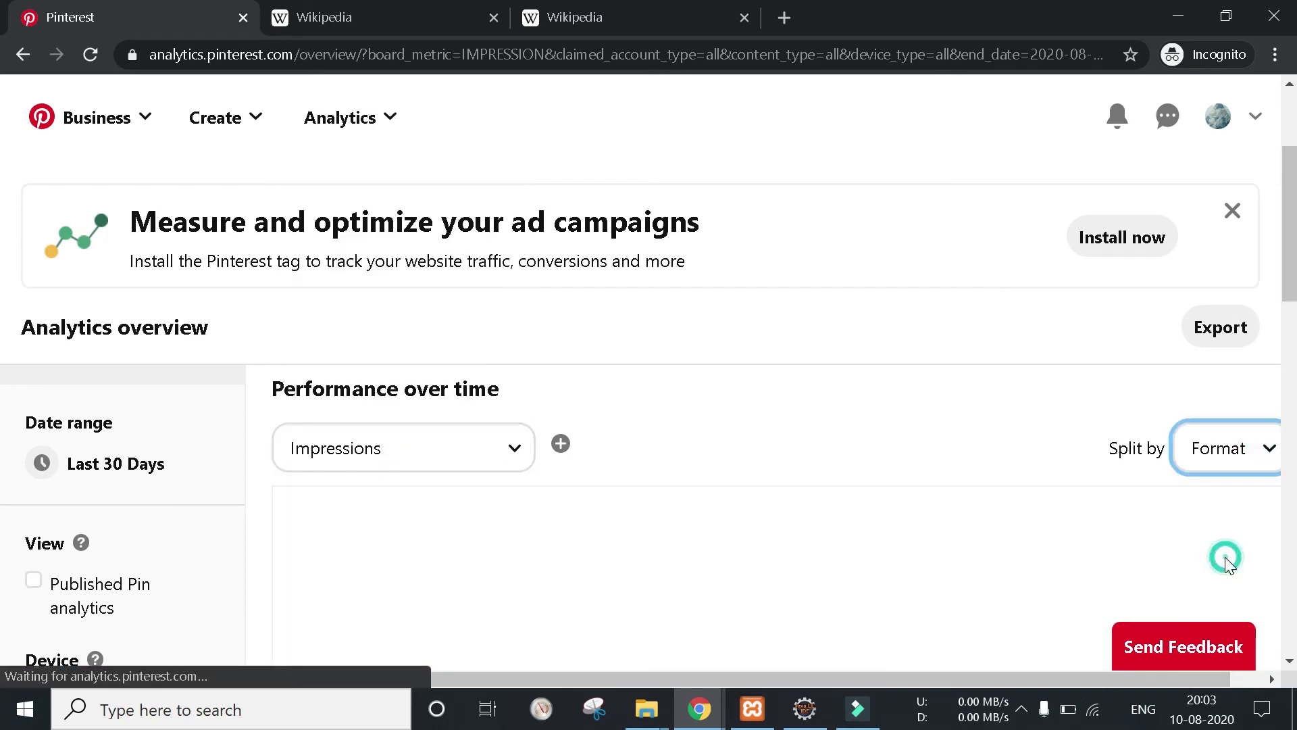
{"action": "left_click", "coordinate": [1220, 449]}
{"action": "left_click", "coordinate": [1226, 486]}
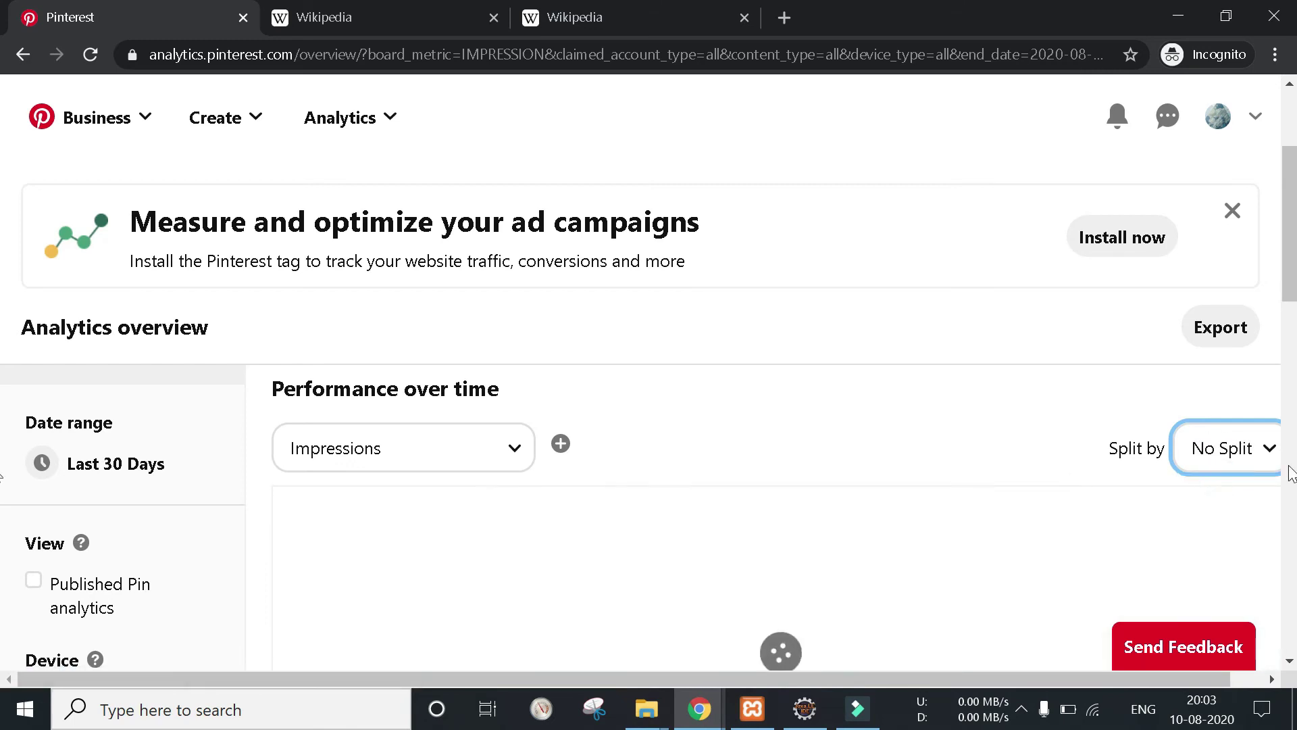
- Set the metric to Link clicks for both the Performance over time chart and the Top Boards section
{"action": "left_click", "coordinate": [457, 458]}
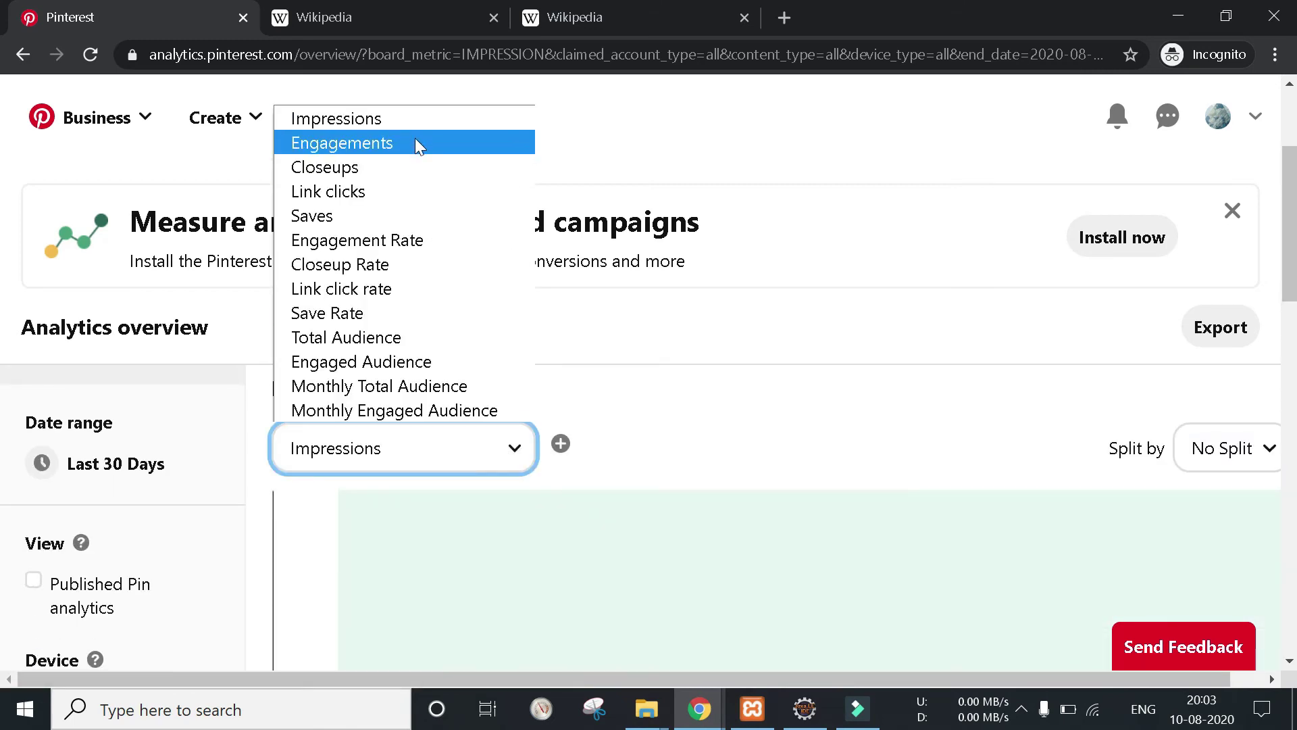
{"action": "left_click", "coordinate": [393, 192]}
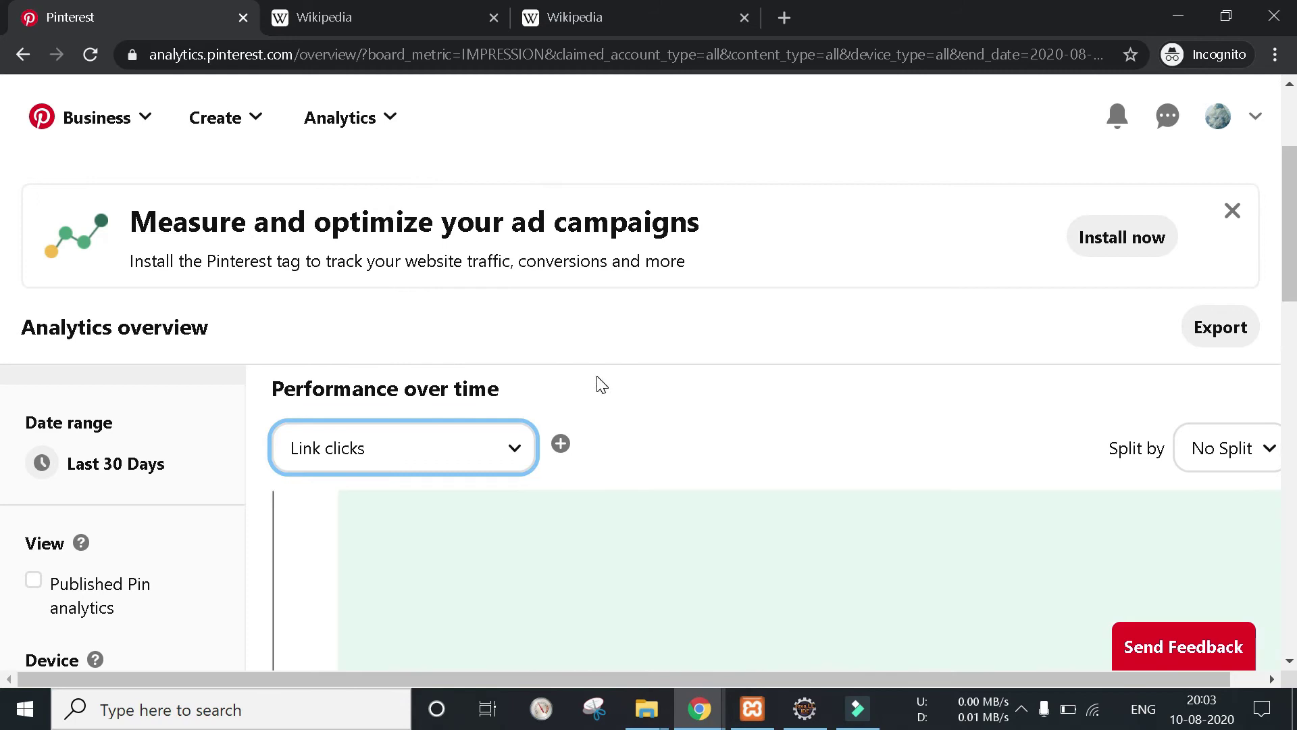
{"action": "scroll", "coordinate": [703, 530], "scroll_direction": "down", "scroll_amount": 1}
{"action": "scroll", "coordinate": [702, 530], "scroll_direction": "down", "scroll_amount": 4}
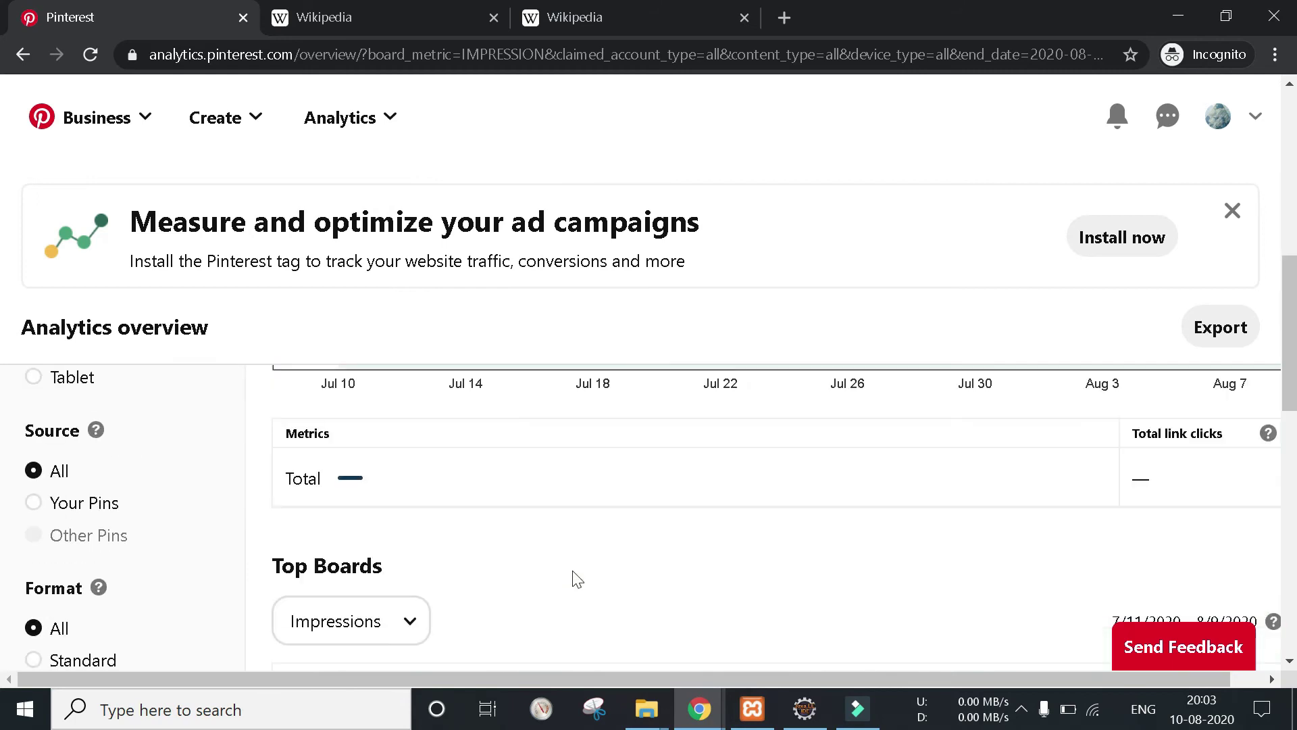
{"action": "left_click", "coordinate": [408, 524]}
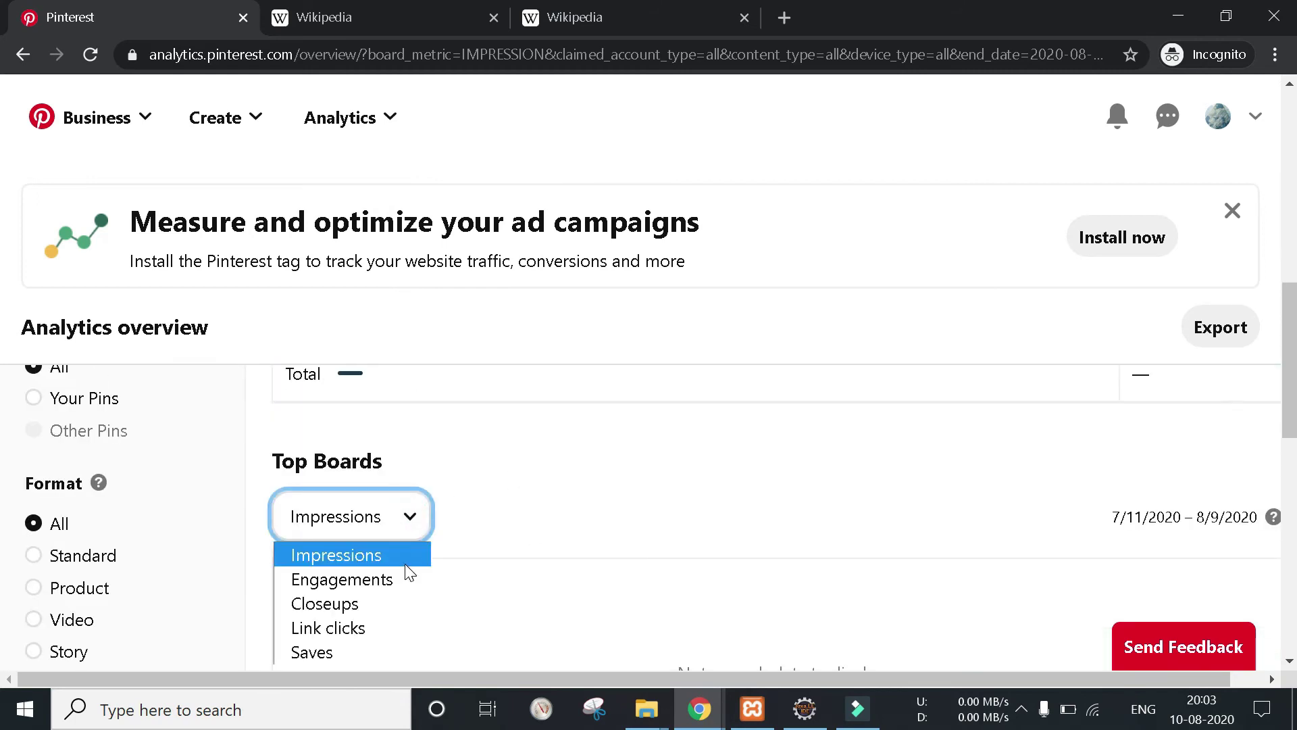
{"action": "left_click", "coordinate": [331, 632]}
{"action": "scroll", "coordinate": [490, 542], "scroll_direction": "down", "scroll_amount": 1}
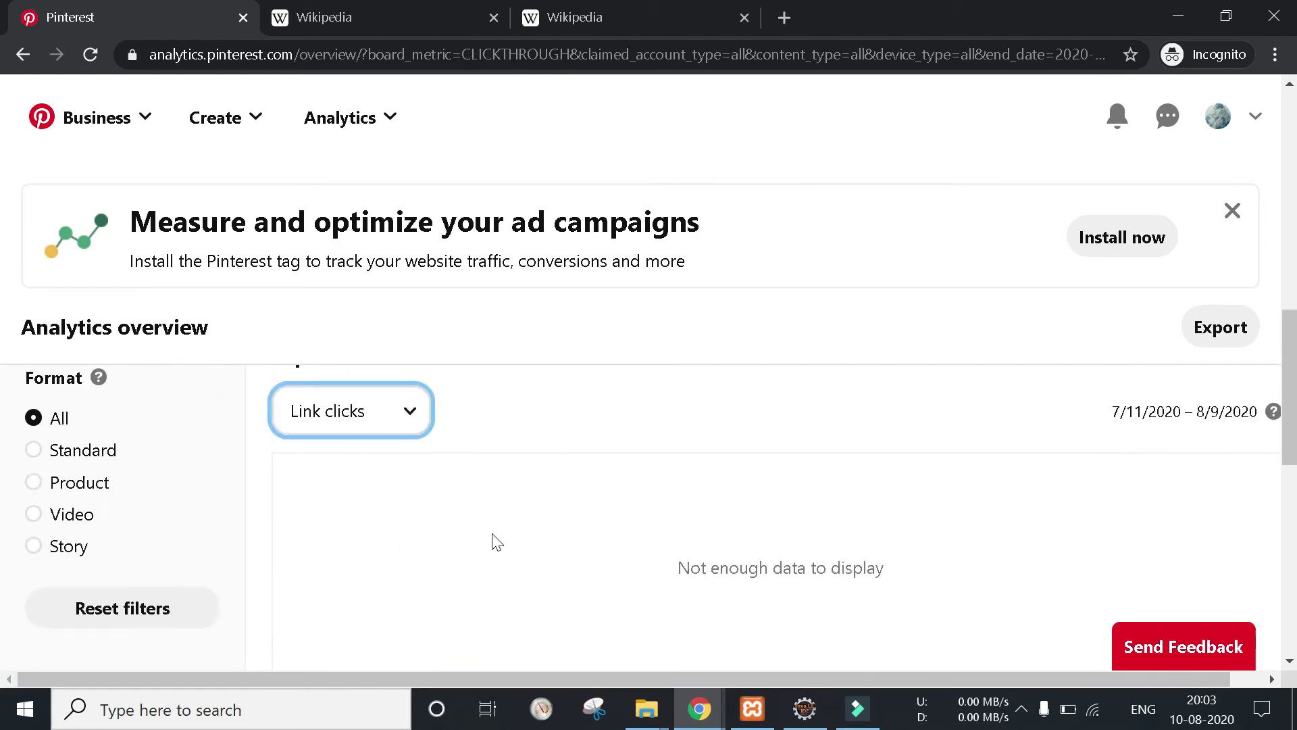
- Look back over the Performance over time chart and dismiss the Measure and optimize your ad campaigns banner
{"action": "scroll", "coordinate": [496, 543], "scroll_direction": "up", "scroll_amount": 5}
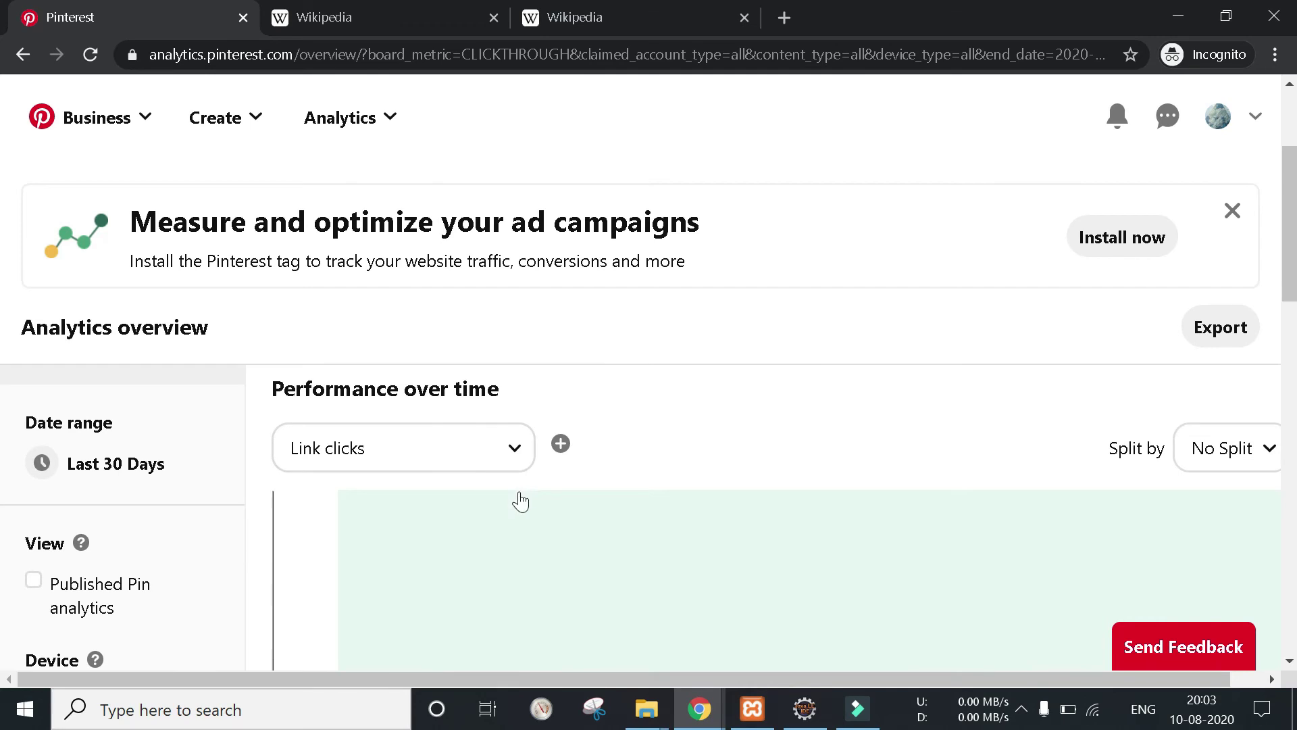
{"action": "scroll", "coordinate": [594, 516], "scroll_direction": "down", "scroll_amount": 2}
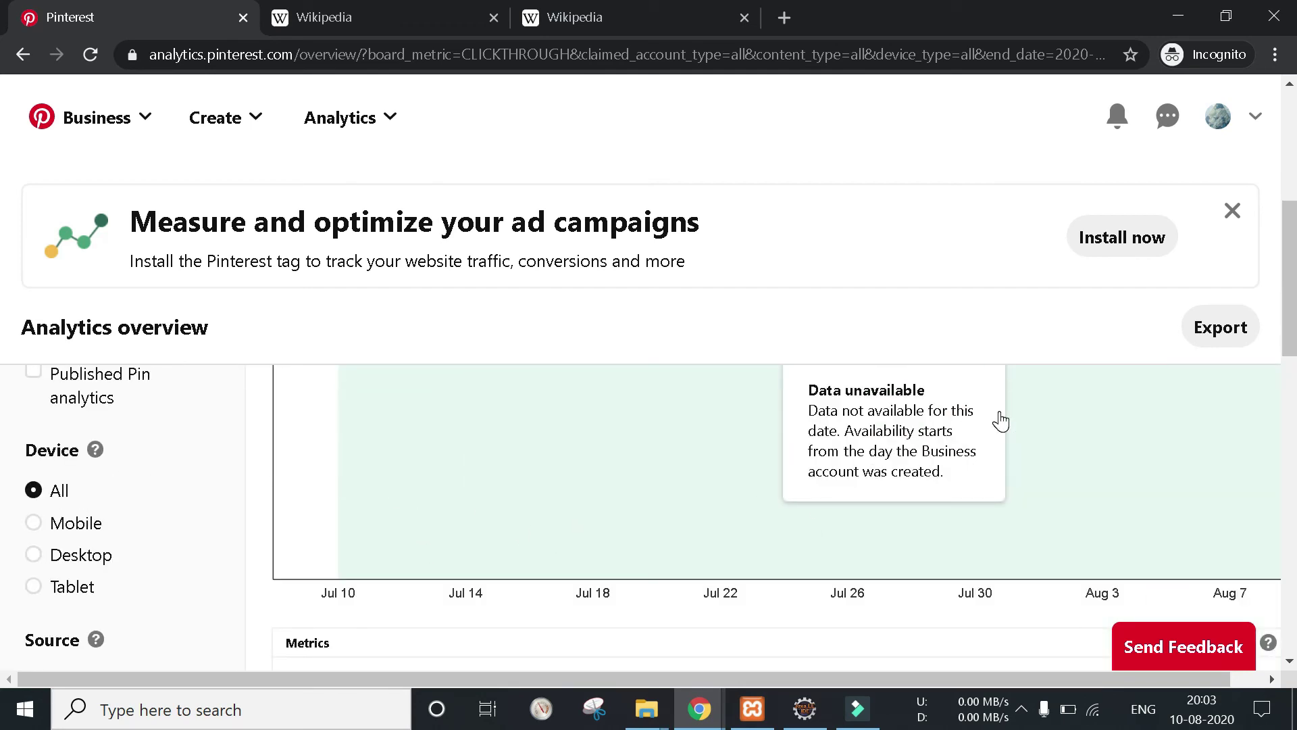
{"action": "left_click", "coordinate": [1231, 211]}
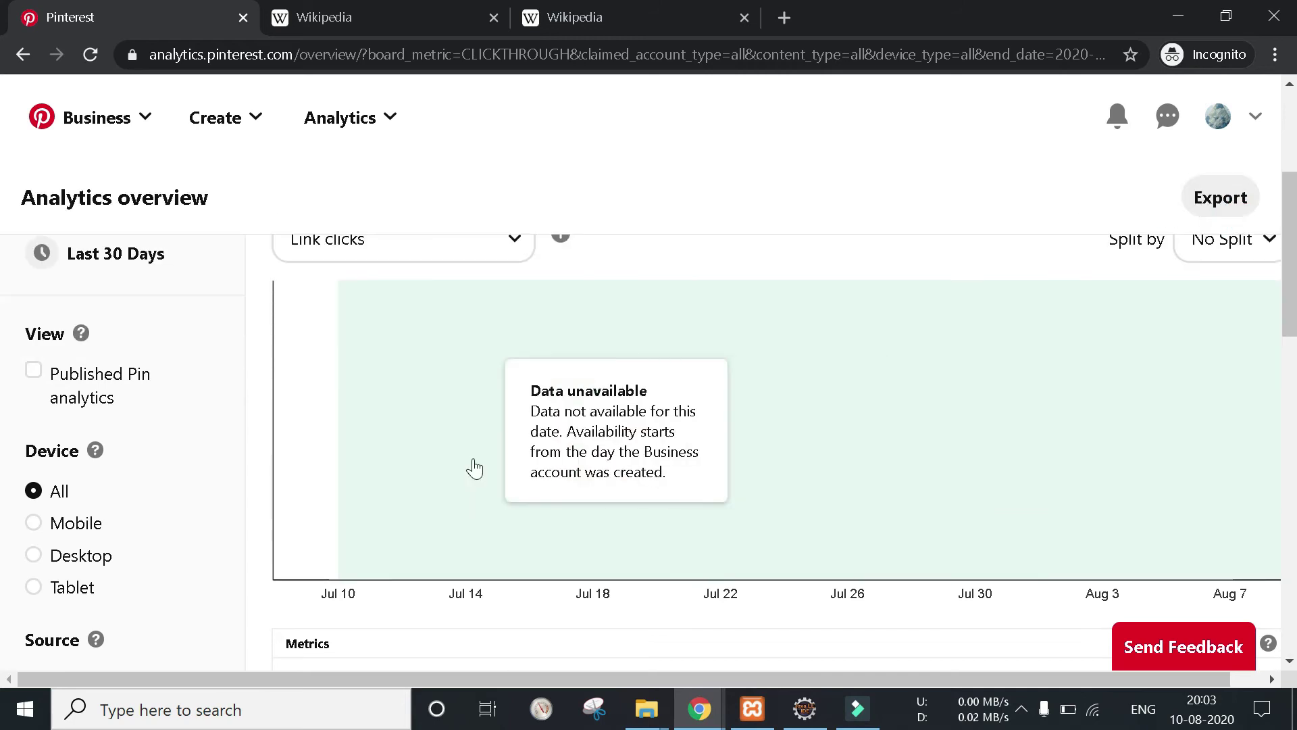
- Review the metric options available for the Top Boards section of the Analytics overview
{"action": "scroll", "coordinate": [475, 468], "scroll_direction": "down", "scroll_amount": 5}
{"action": "left_click", "coordinate": [390, 414]}
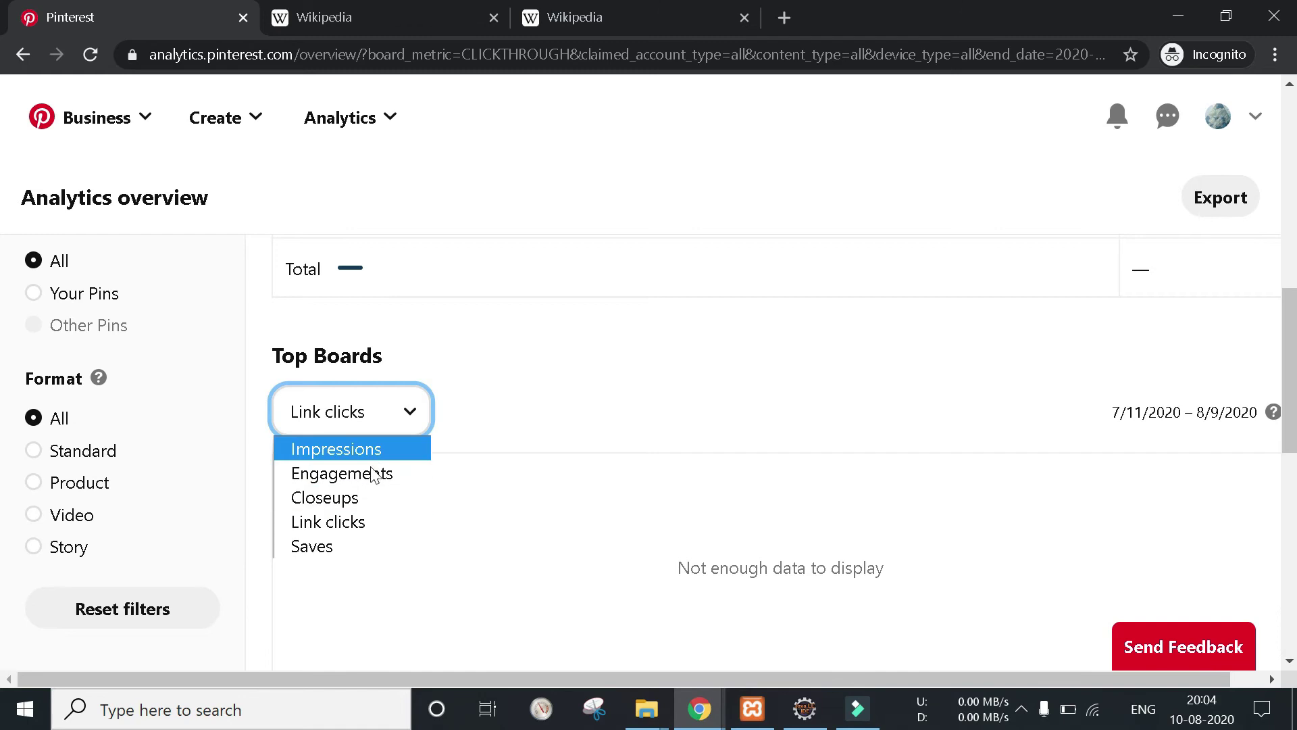
{"action": "left_click", "coordinate": [588, 378]}
- Set the metric of the Top Pins section to Saves
{"action": "scroll", "coordinate": [588, 378], "scroll_direction": "down", "scroll_amount": 8}
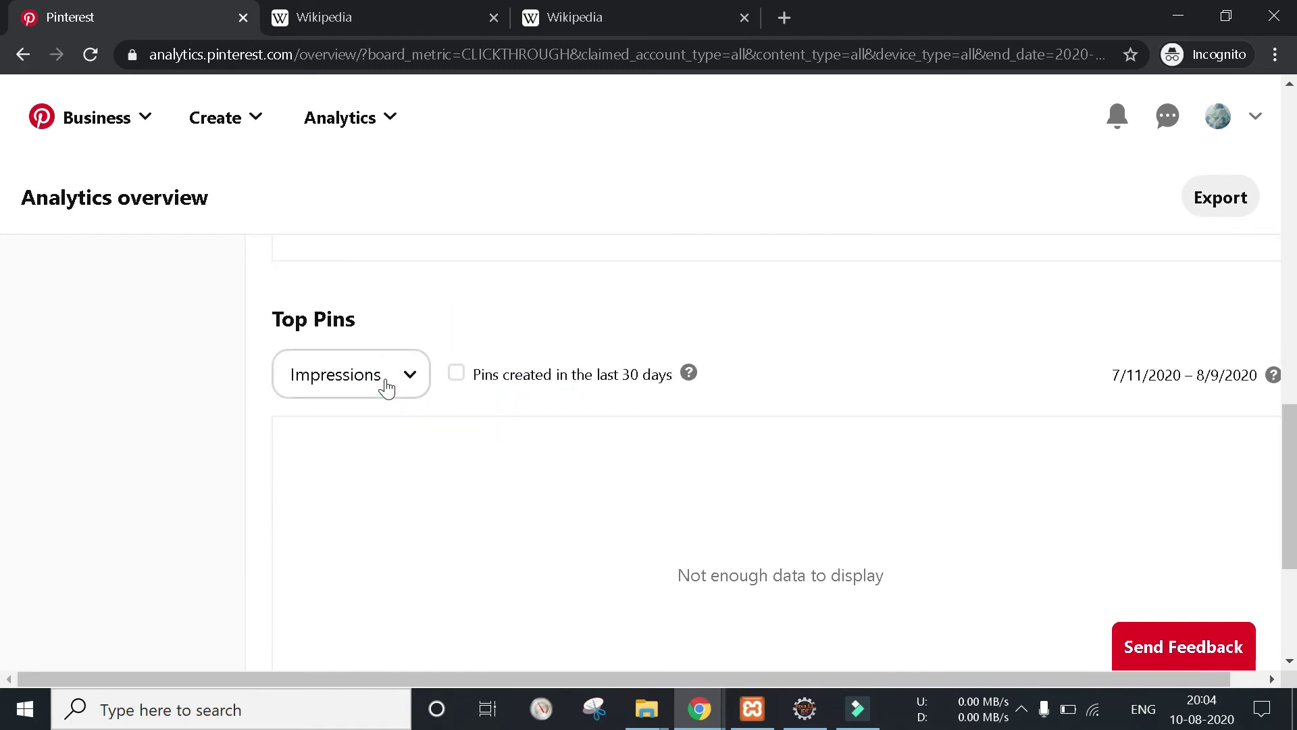
{"action": "left_click", "coordinate": [377, 384]}
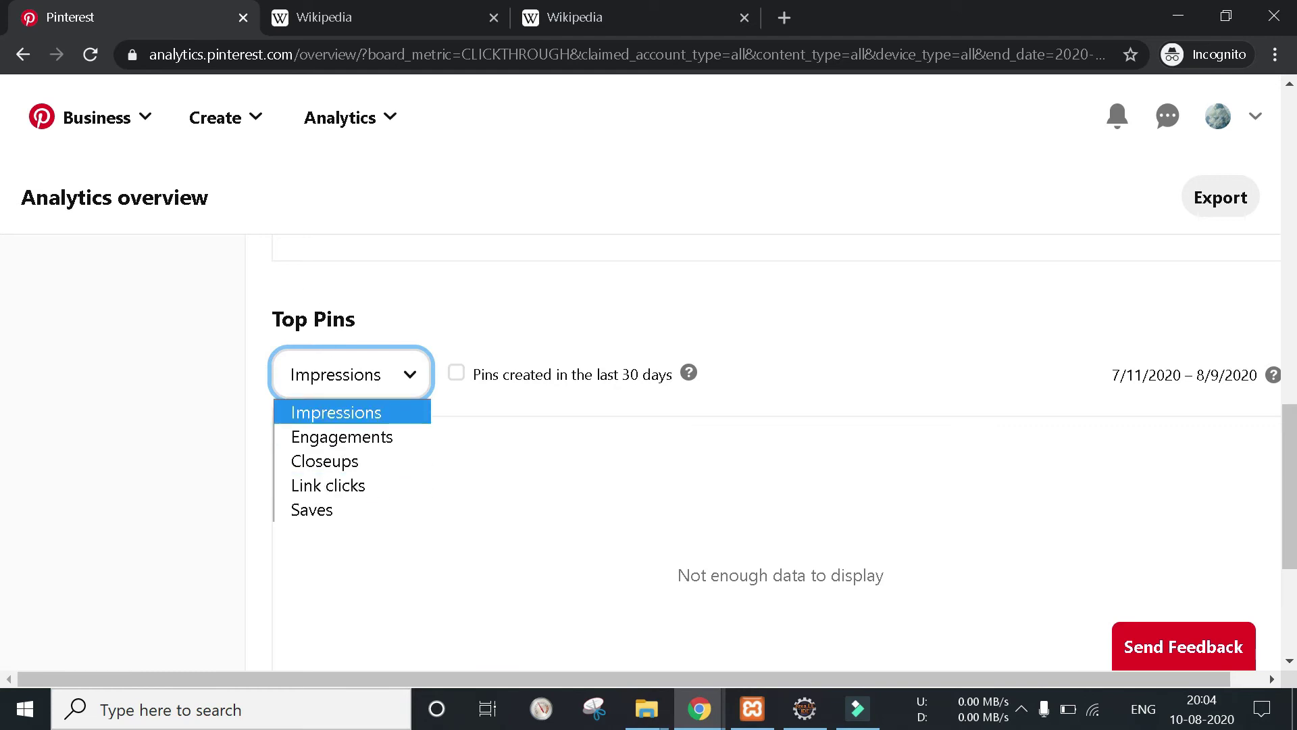
{"action": "left_click_drag", "start_coordinate": [269, 319], "coordinate": [370, 361]}
{"action": "left_click", "coordinate": [370, 361]}
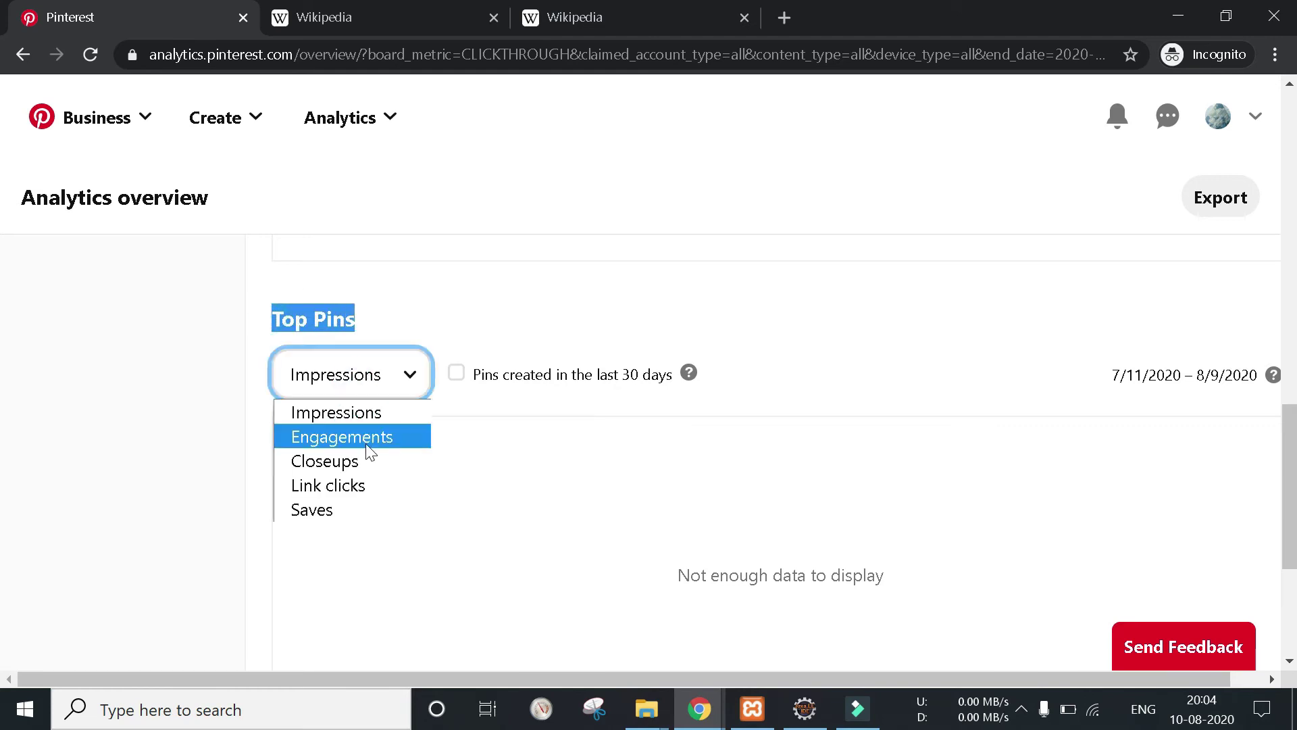
{"action": "left_click", "coordinate": [343, 512]}
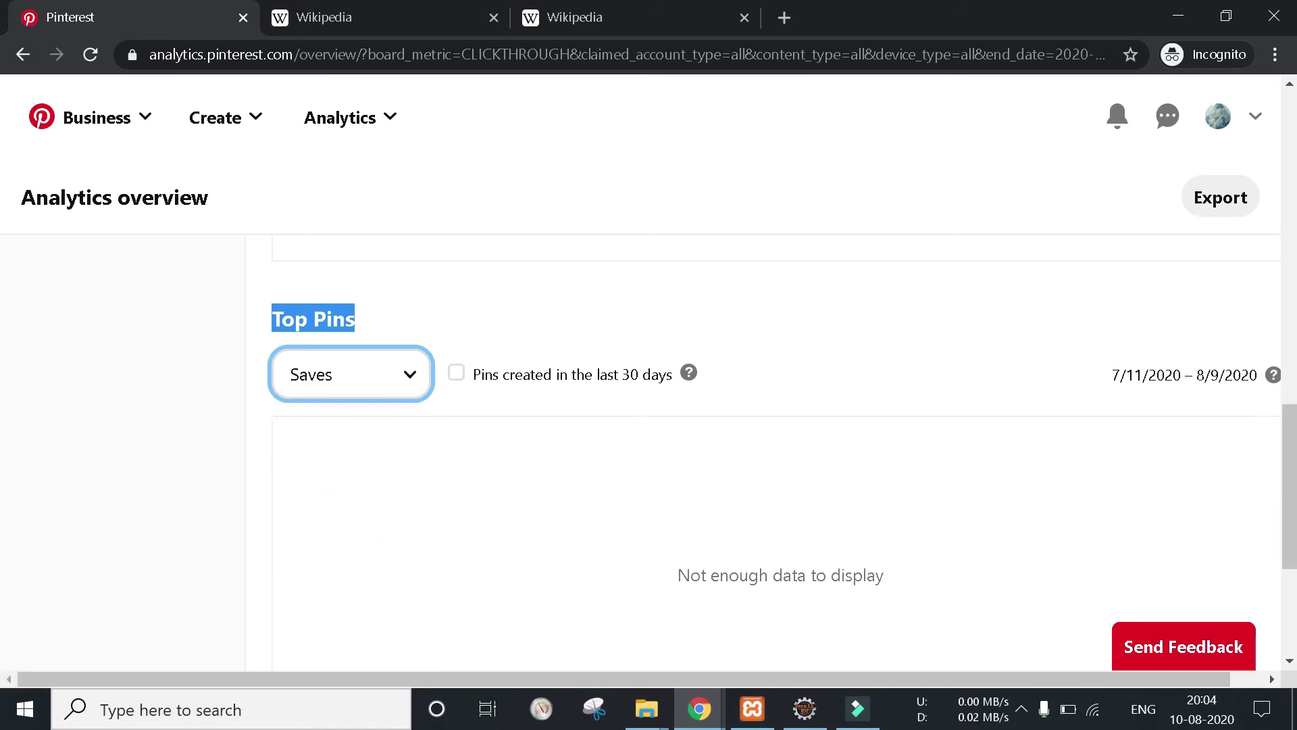
{"action": "left_click_drag", "start_coordinate": [792, 575], "coordinate": [844, 576]}
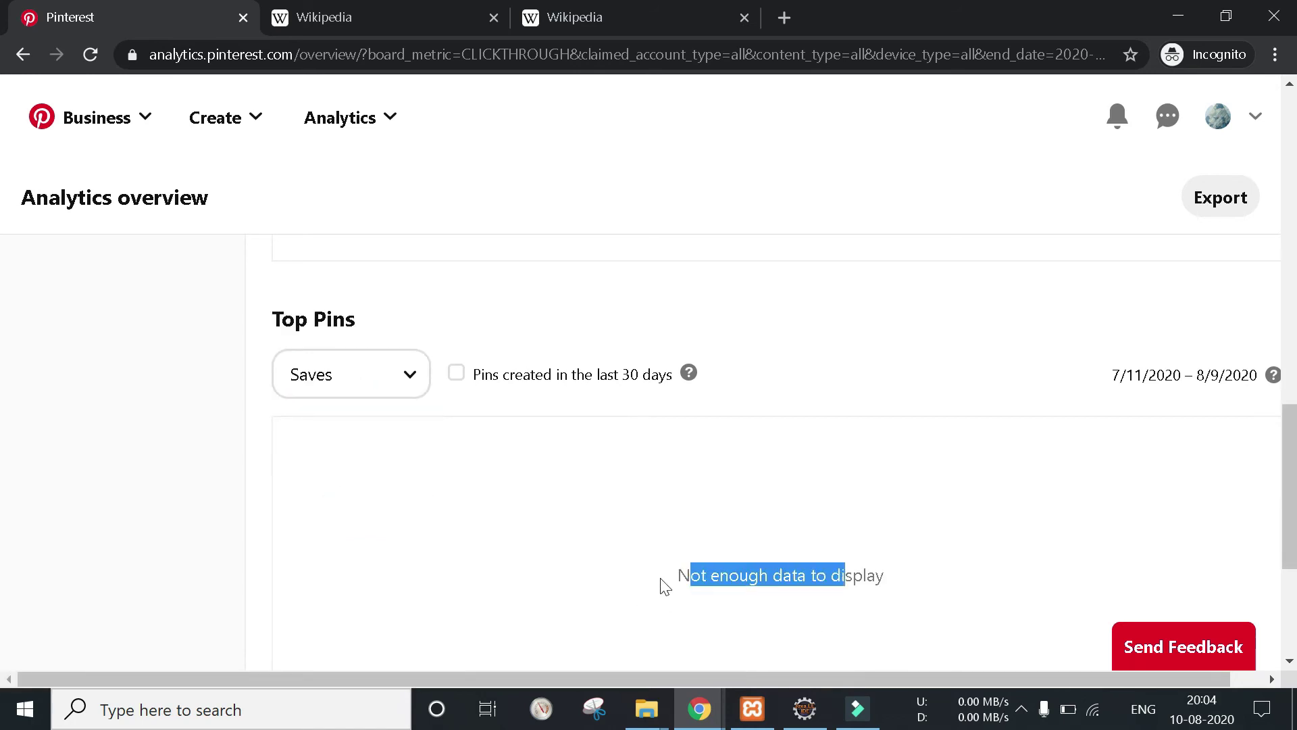
{"action": "left_click", "coordinate": [757, 592]}
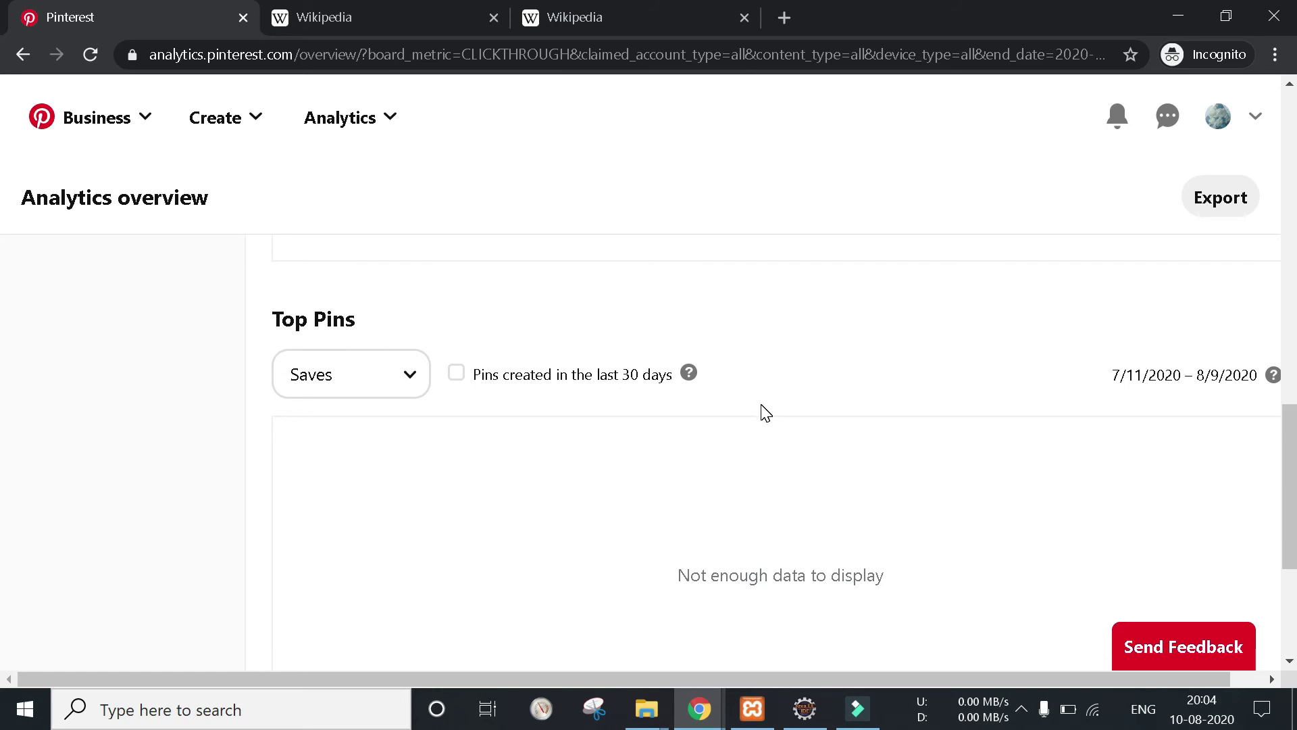
- Go back to the report's start and open the Video analytics report
{"action": "scroll", "coordinate": [766, 413], "scroll_direction": "up", "scroll_amount": 15}
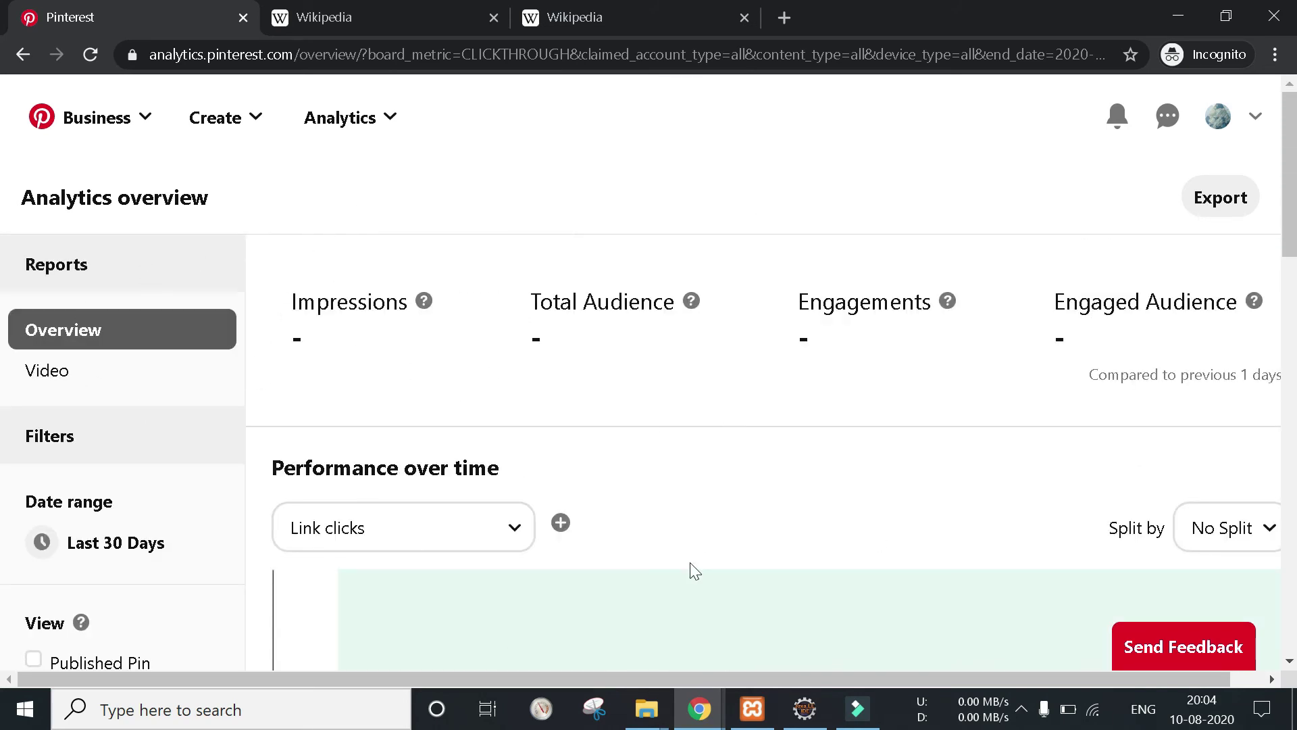
{"action": "left_click", "coordinate": [342, 119]}
{"action": "left_click", "coordinate": [41, 373]}
- Open Audience Insights, look through its Age, Gender, Location and Device sections, and show the Compare view
{"action": "left_click", "coordinate": [361, 120]}
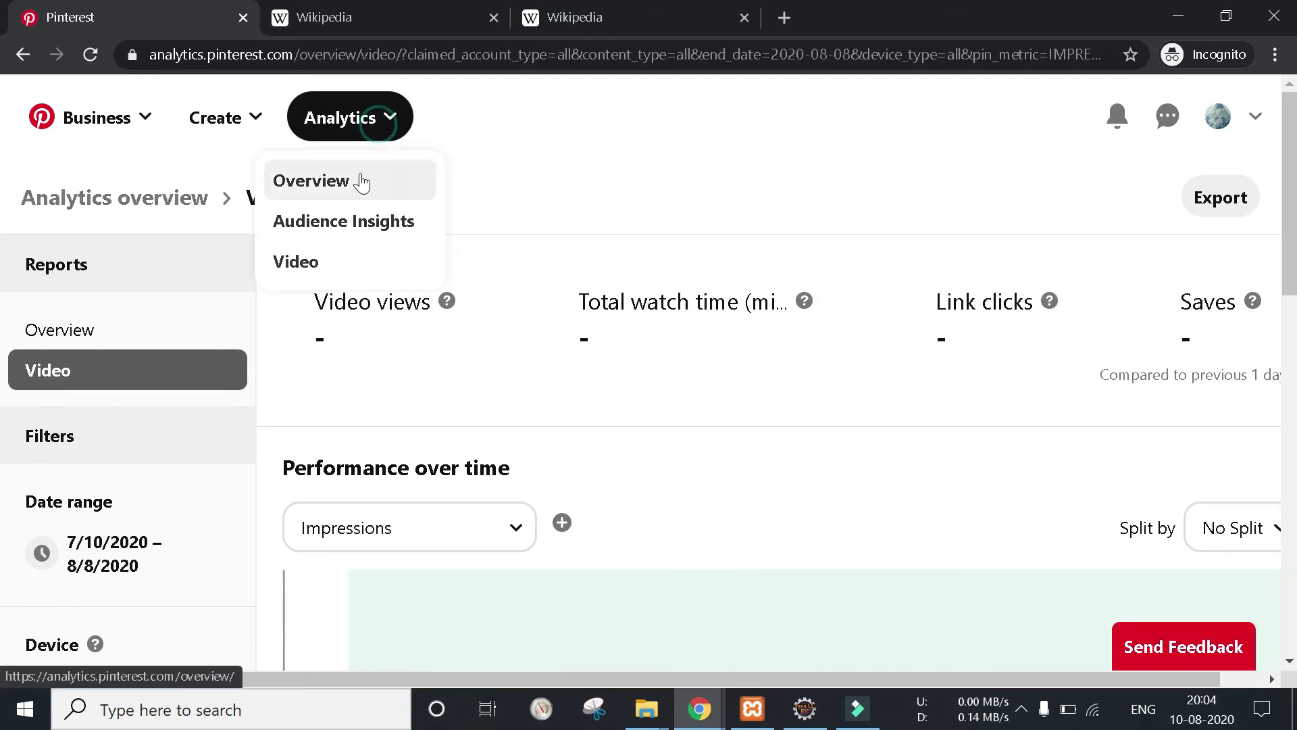
{"action": "left_click", "coordinate": [347, 223]}
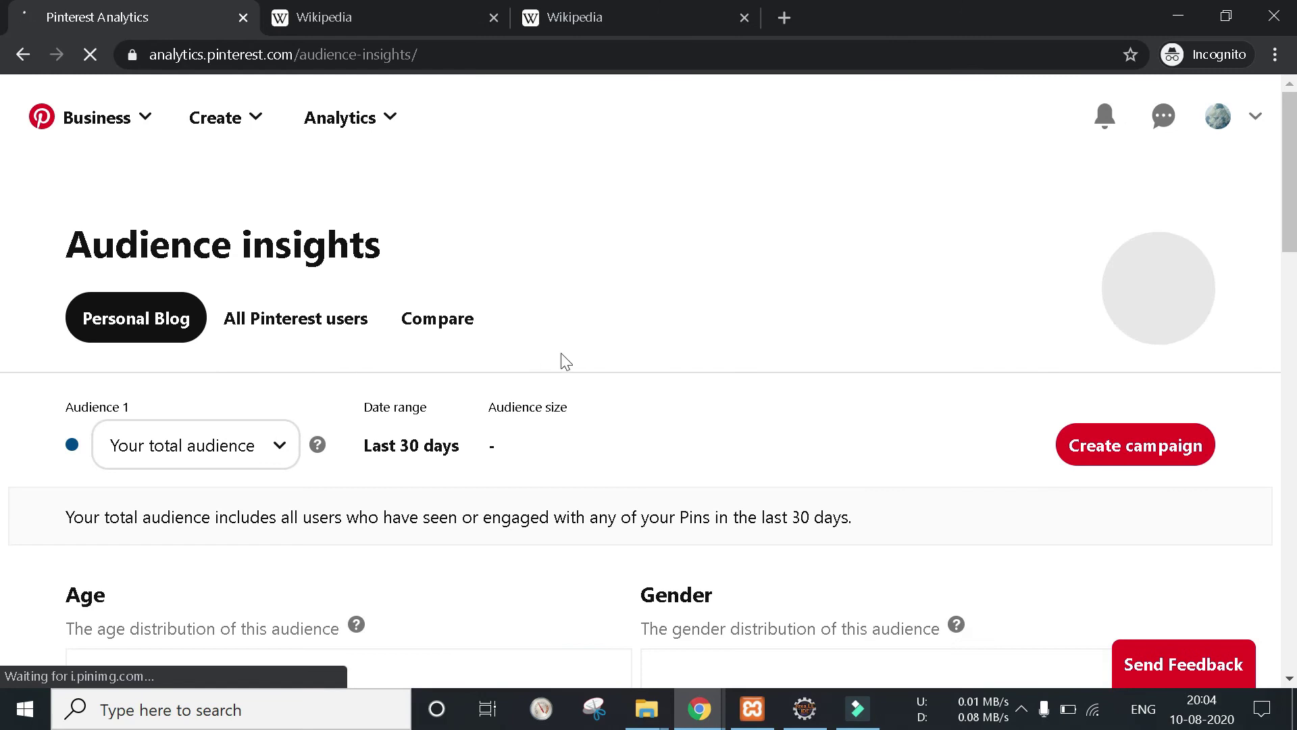
{"action": "scroll", "coordinate": [376, 365], "scroll_direction": "down", "scroll_amount": 3}
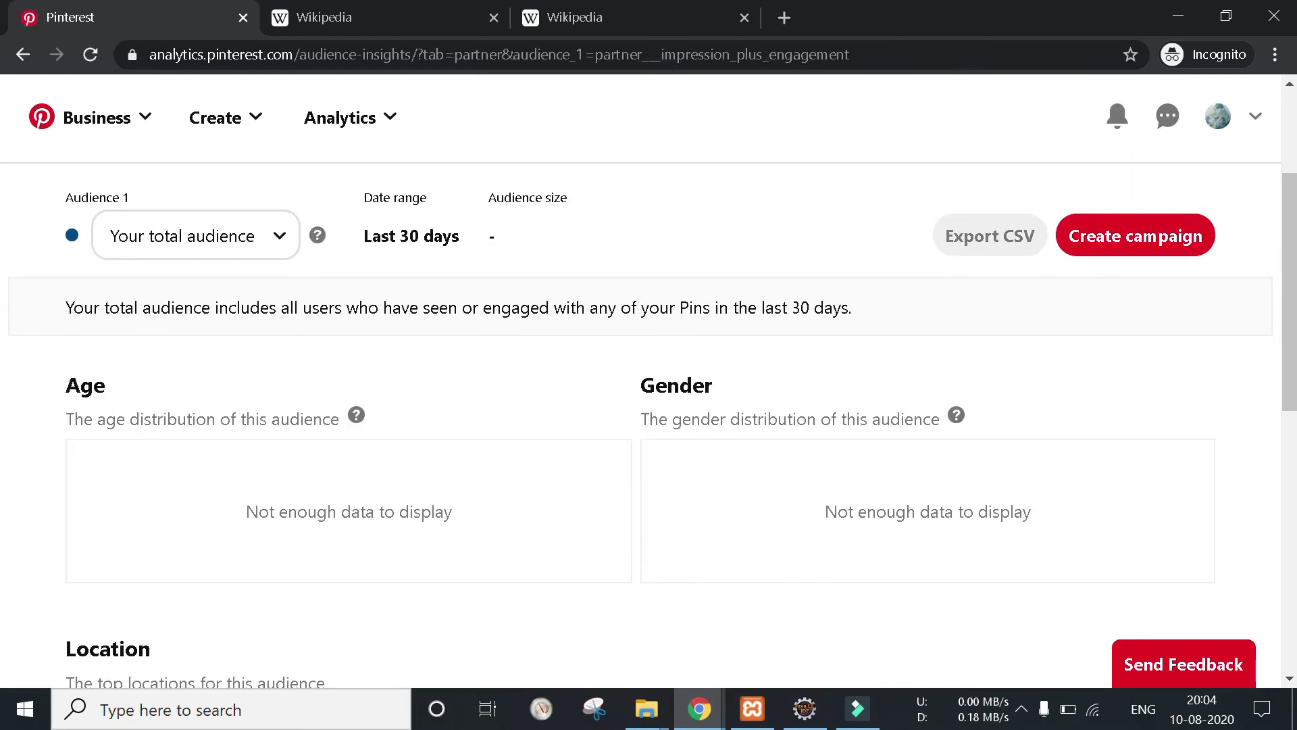
{"action": "scroll", "coordinate": [419, 461], "scroll_direction": "down", "scroll_amount": 5}
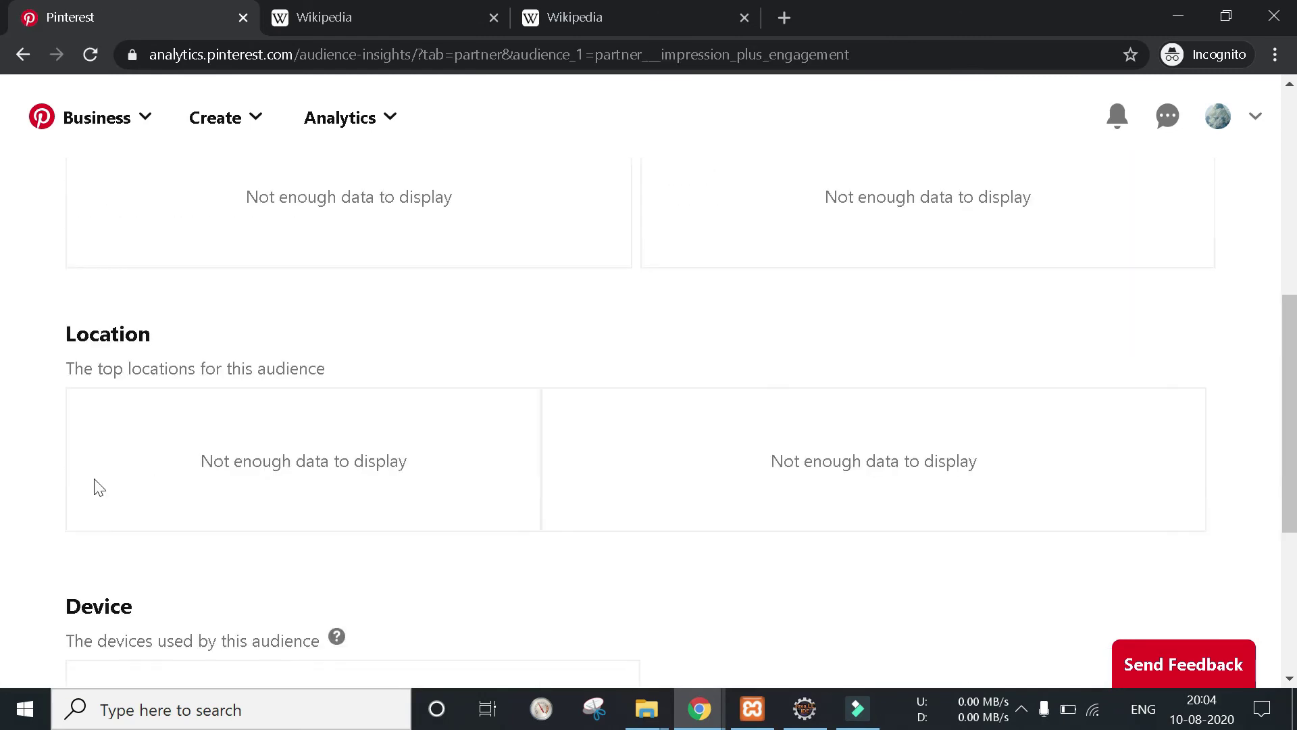
{"action": "scroll", "coordinate": [227, 511], "scroll_direction": "down", "scroll_amount": 3}
{"action": "left_click_drag", "start_coordinate": [120, 391], "coordinate": [81, 392]}
{"action": "scroll", "coordinate": [193, 430], "scroll_direction": "down", "scroll_amount": 3}
{"action": "scroll", "coordinate": [173, 443], "scroll_direction": "up", "scroll_amount": 10}
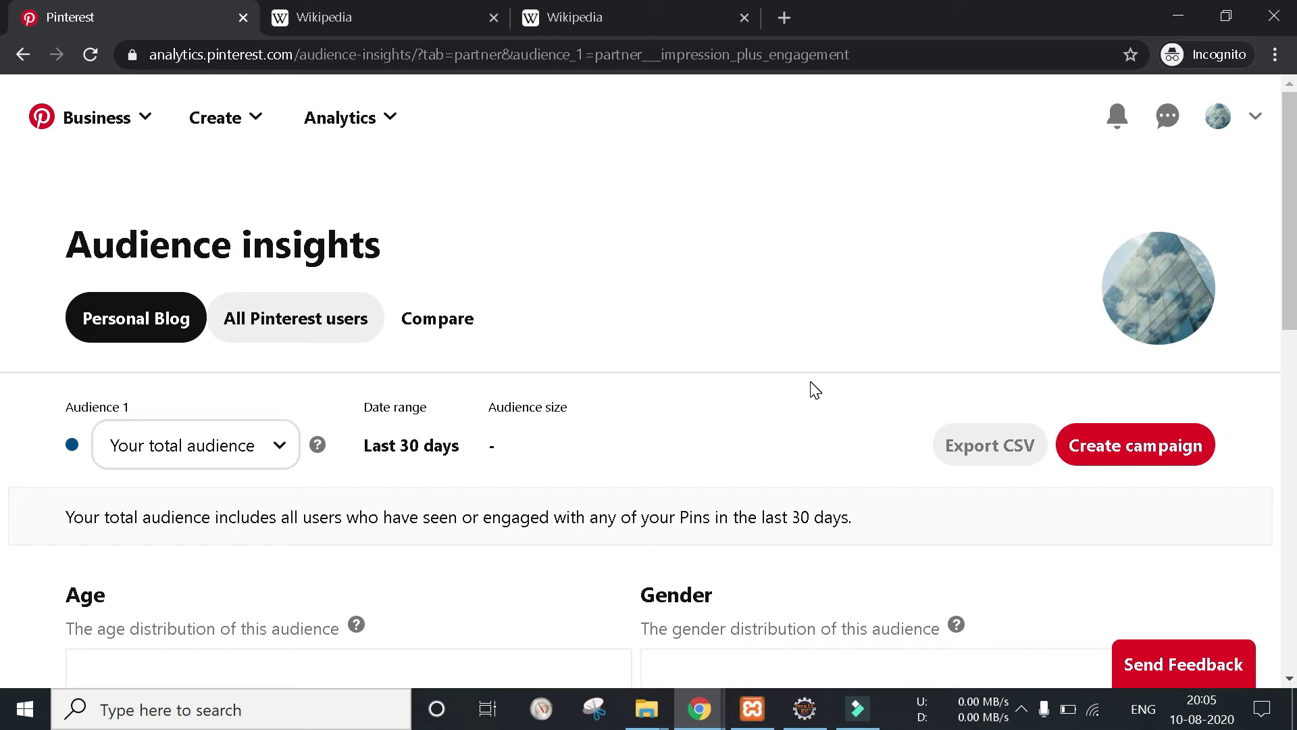
{"action": "left_click", "coordinate": [460, 317]}
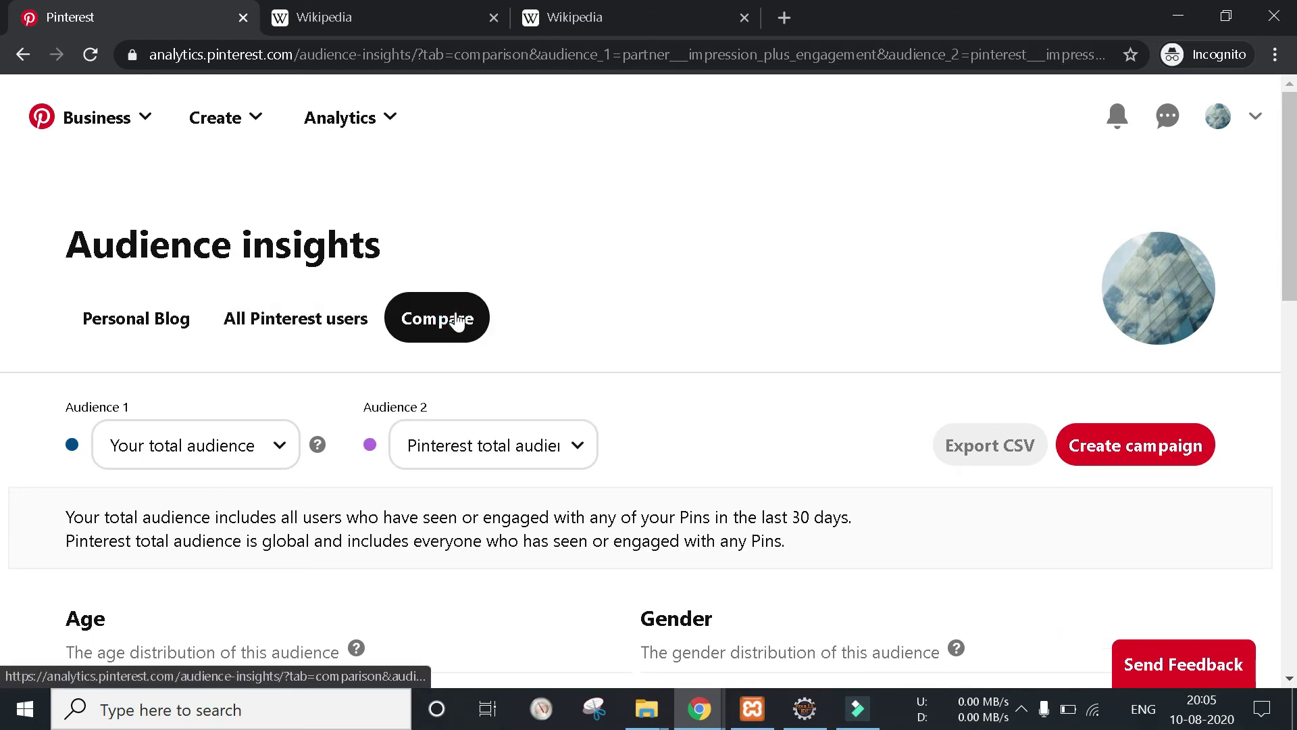
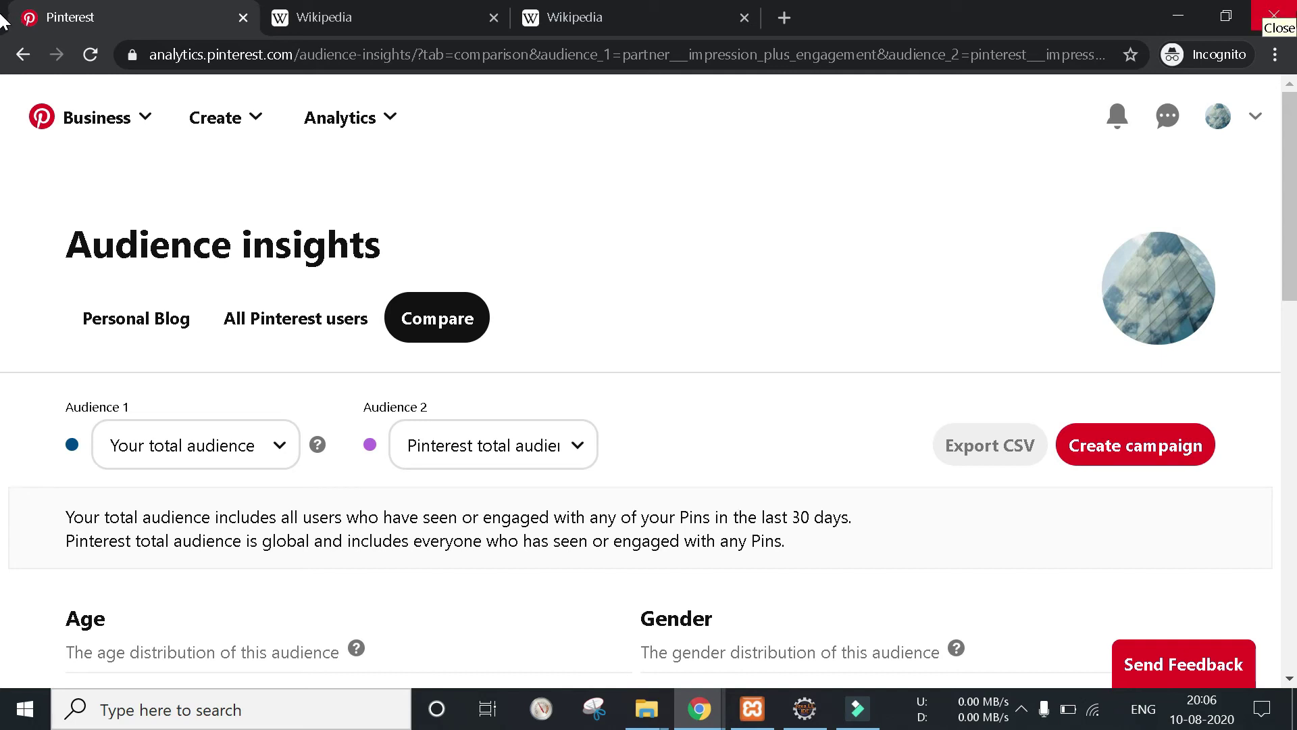
- Open the Personal Blog business profile page and look it over
{"action": "left_click", "coordinate": [1225, 142]}
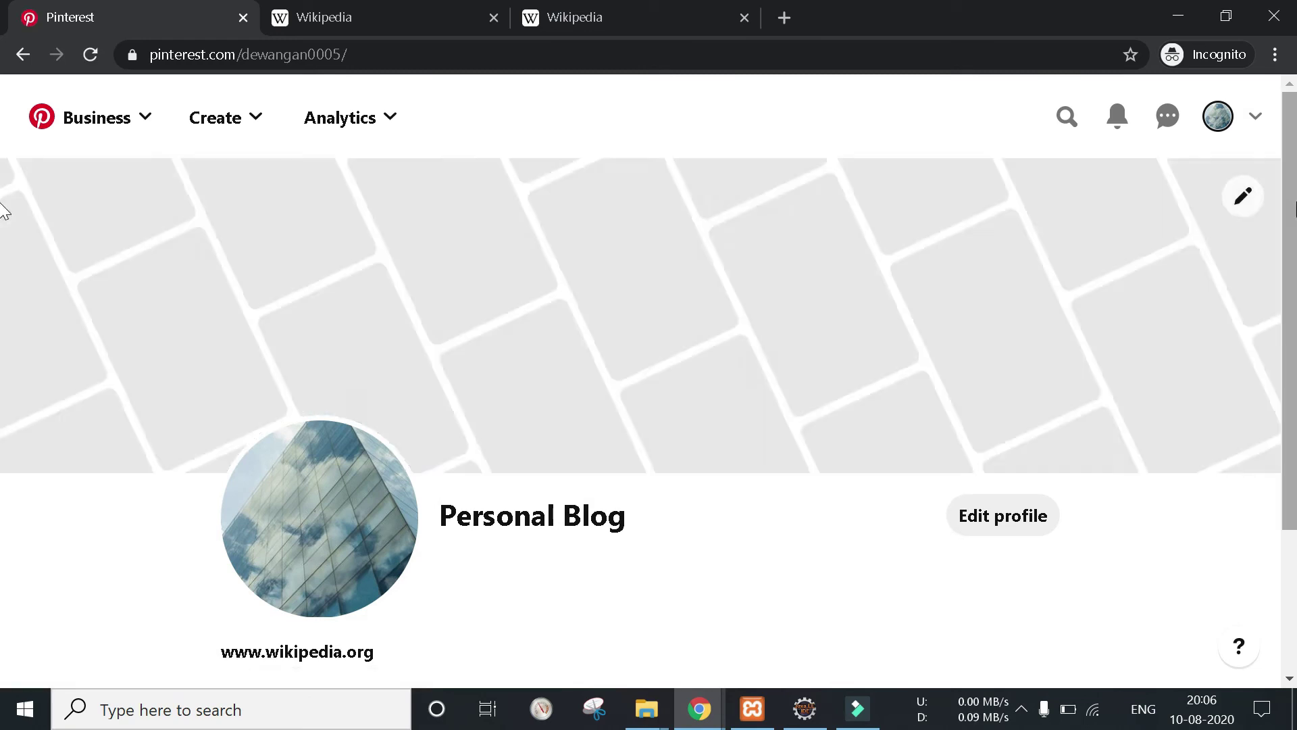
{"action": "scroll", "coordinate": [376, 471], "scroll_direction": "down", "scroll_amount": 3}
{"action": "scroll", "coordinate": [377, 472], "scroll_direction": "up", "scroll_amount": 3}
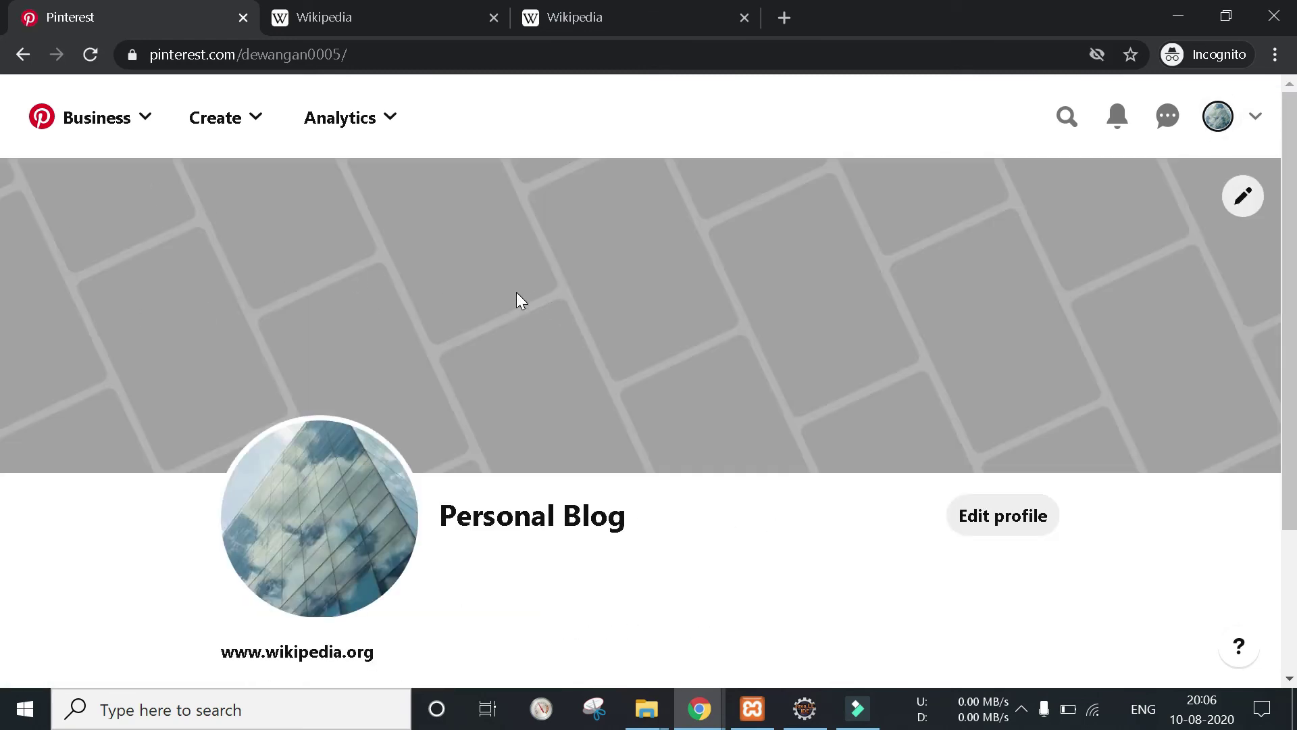
{"action": "scroll", "coordinate": [415, 475], "scroll_direction": "down", "scroll_amount": 3}
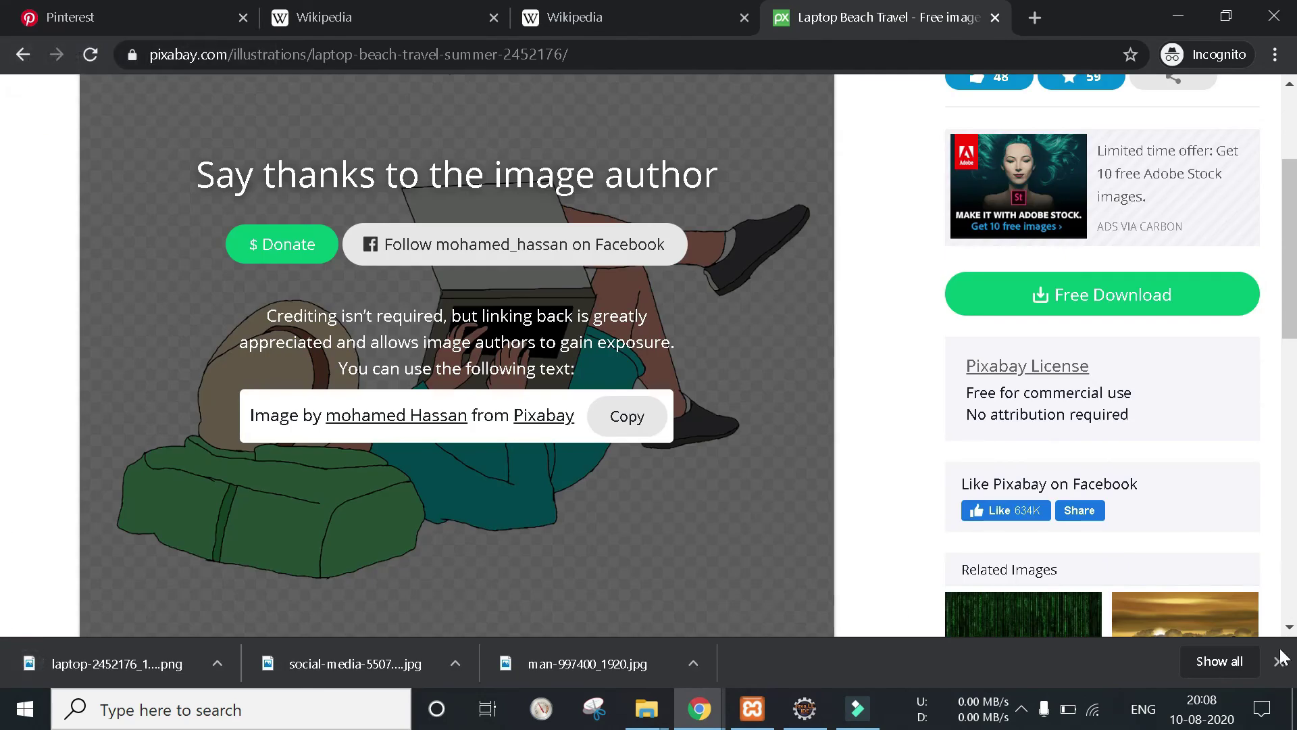
- Return to the Pinterest business profile and look through its Pins, Boards, Community and Activity sections
{"action": "left_click", "coordinate": [1281, 660]}
{"action": "left_click", "coordinate": [68, 16]}
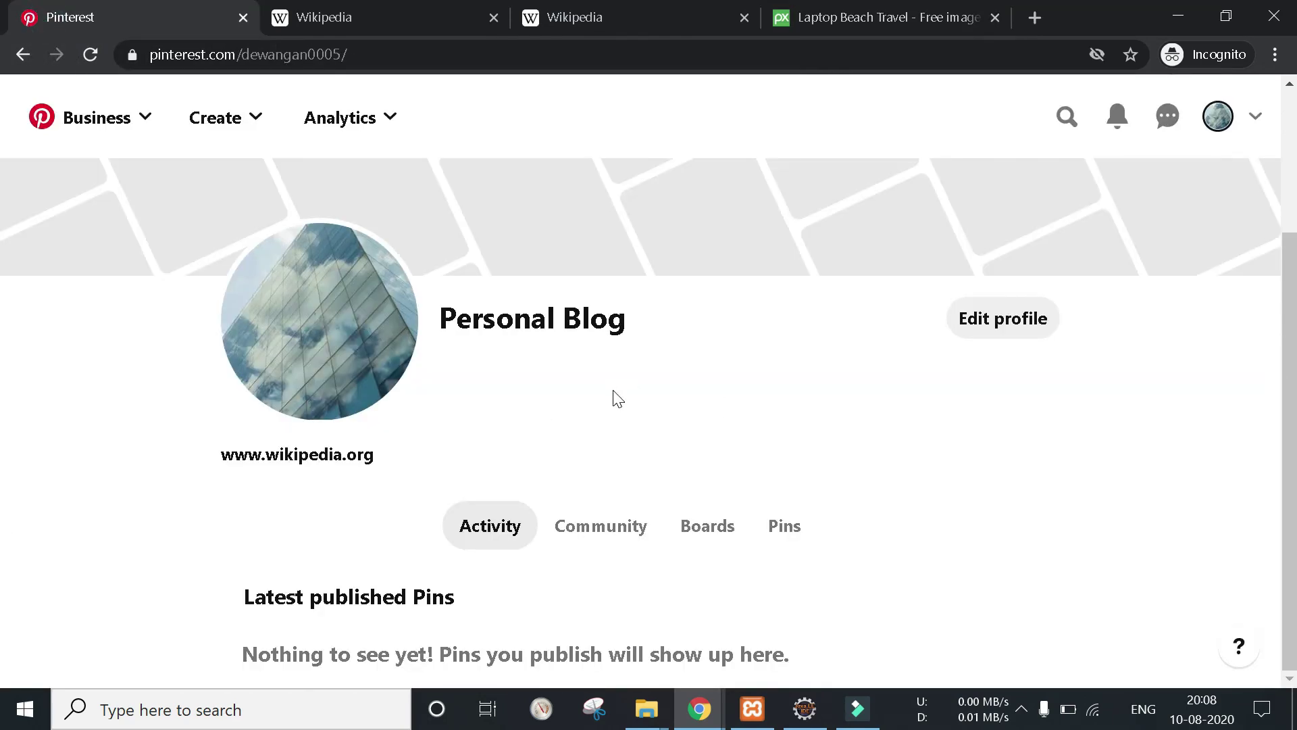
{"action": "scroll", "coordinate": [60, 301], "scroll_direction": "up", "scroll_amount": 3}
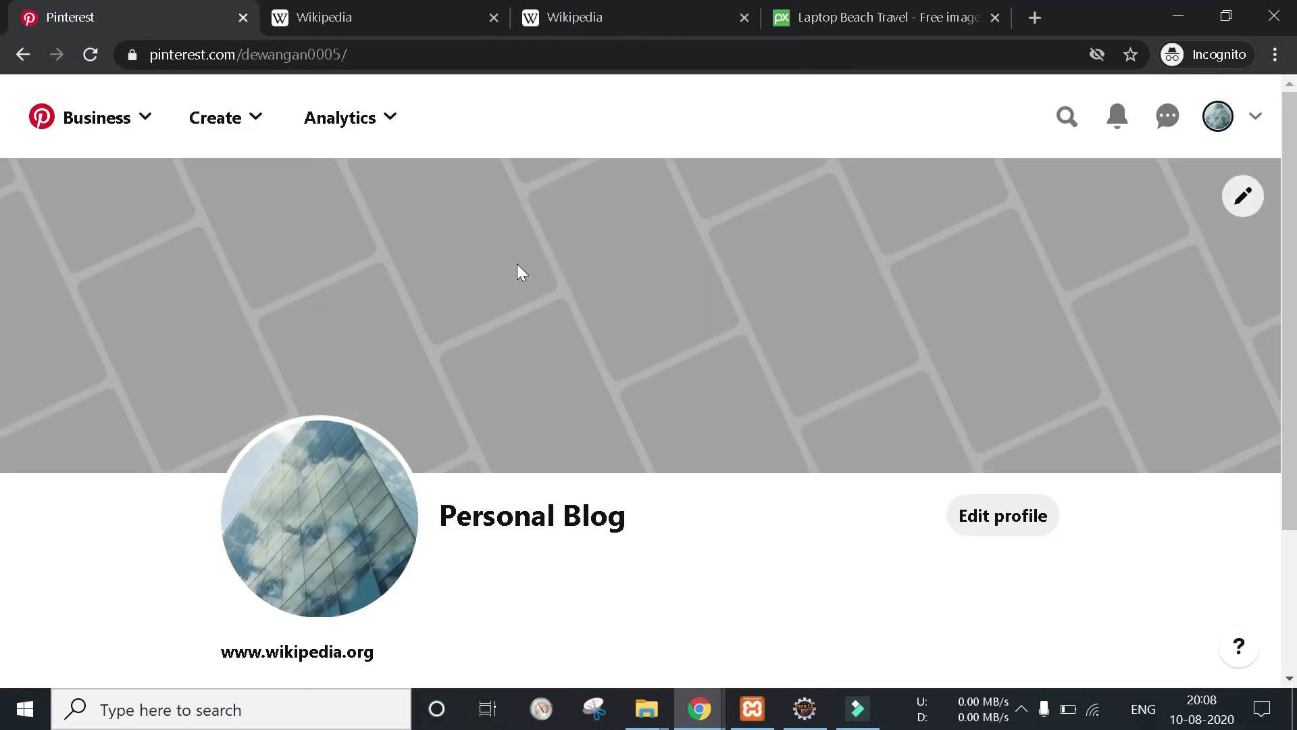
{"action": "scroll", "coordinate": [675, 317], "scroll_direction": "down", "scroll_amount": 3}
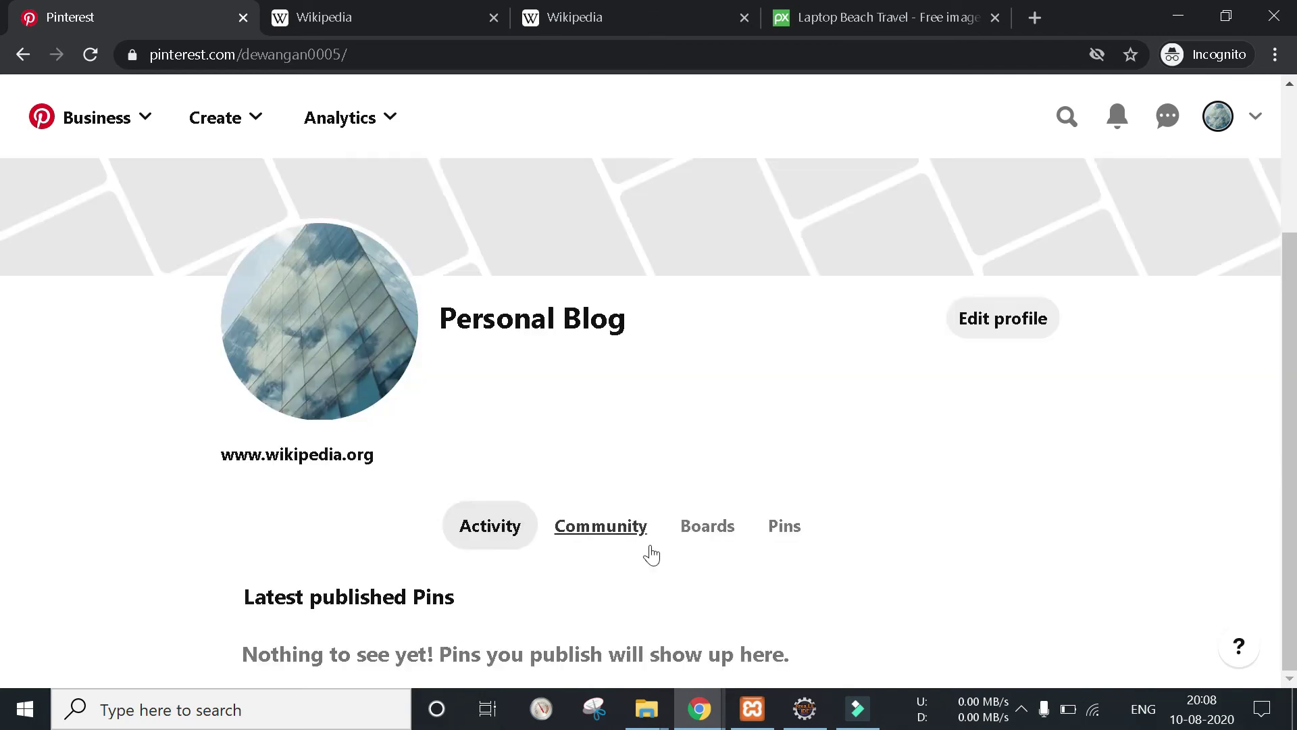
{"action": "left_click", "coordinate": [777, 535]}
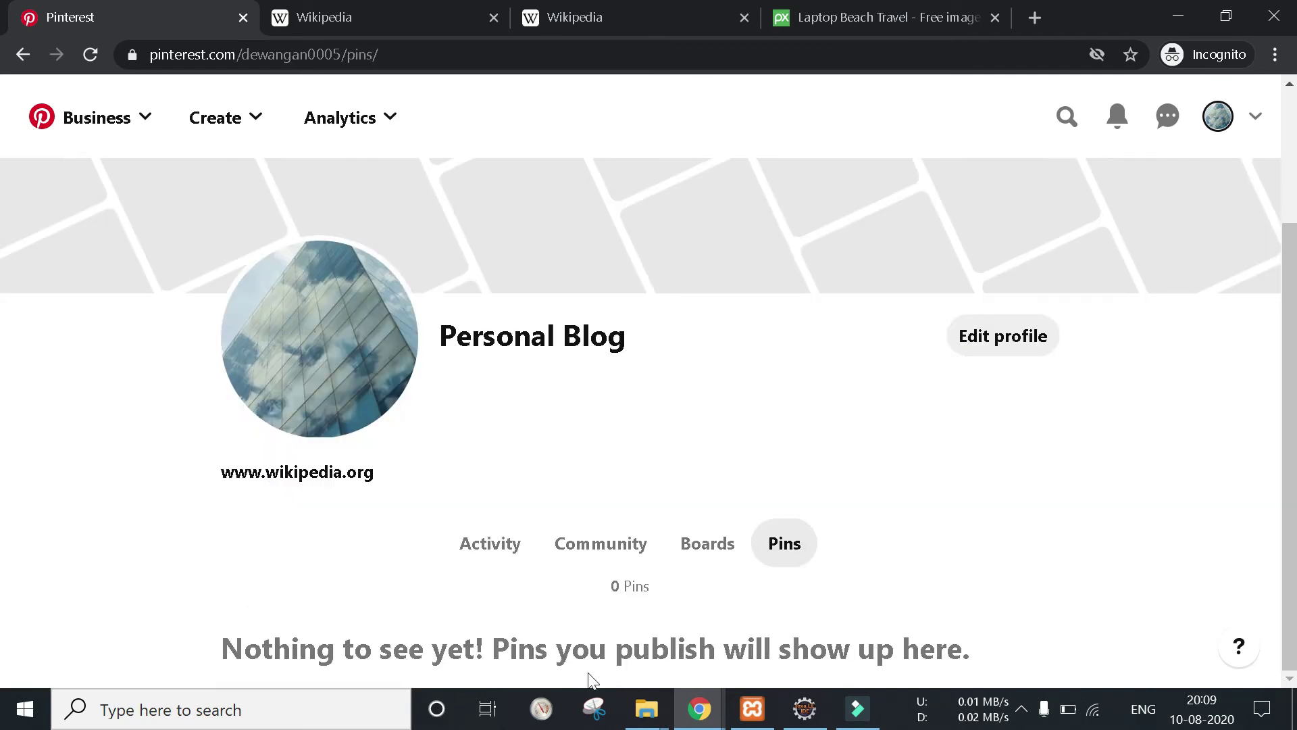
{"action": "left_click", "coordinate": [682, 550]}
{"action": "left_click", "coordinate": [597, 546]}
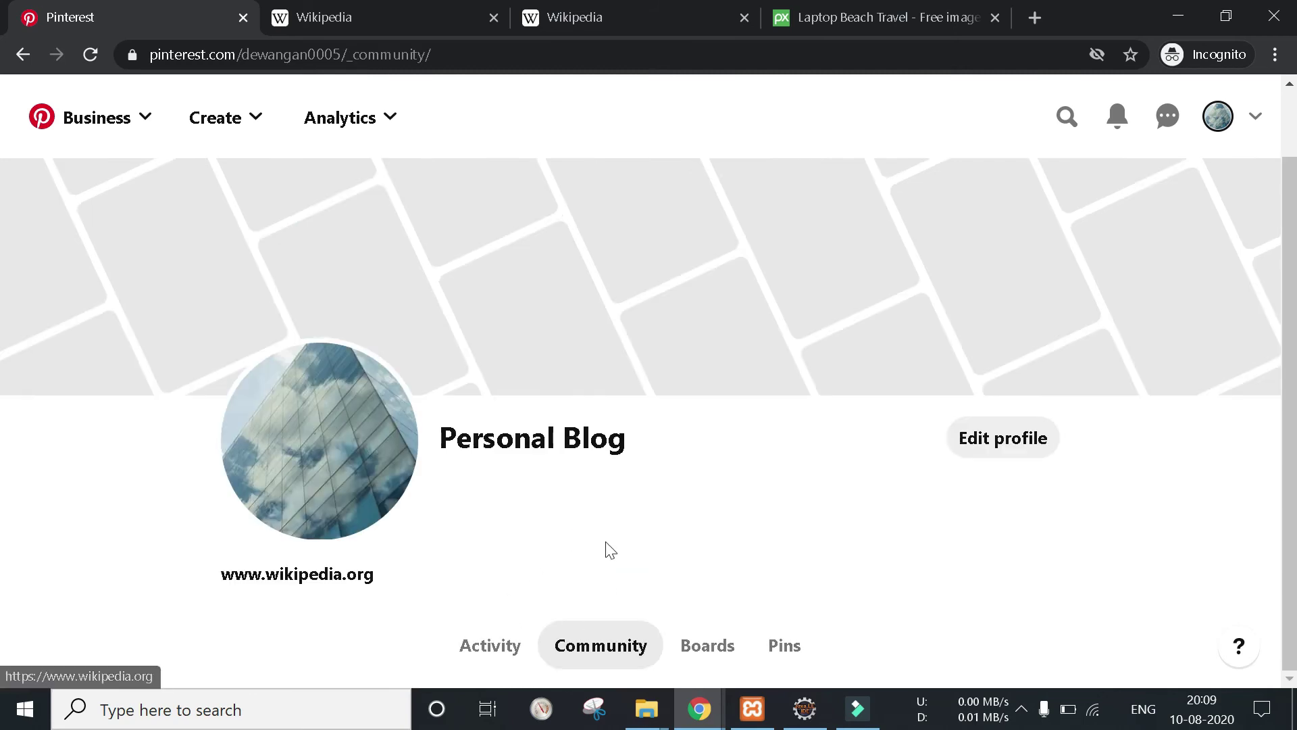
{"action": "left_click", "coordinate": [495, 579]}
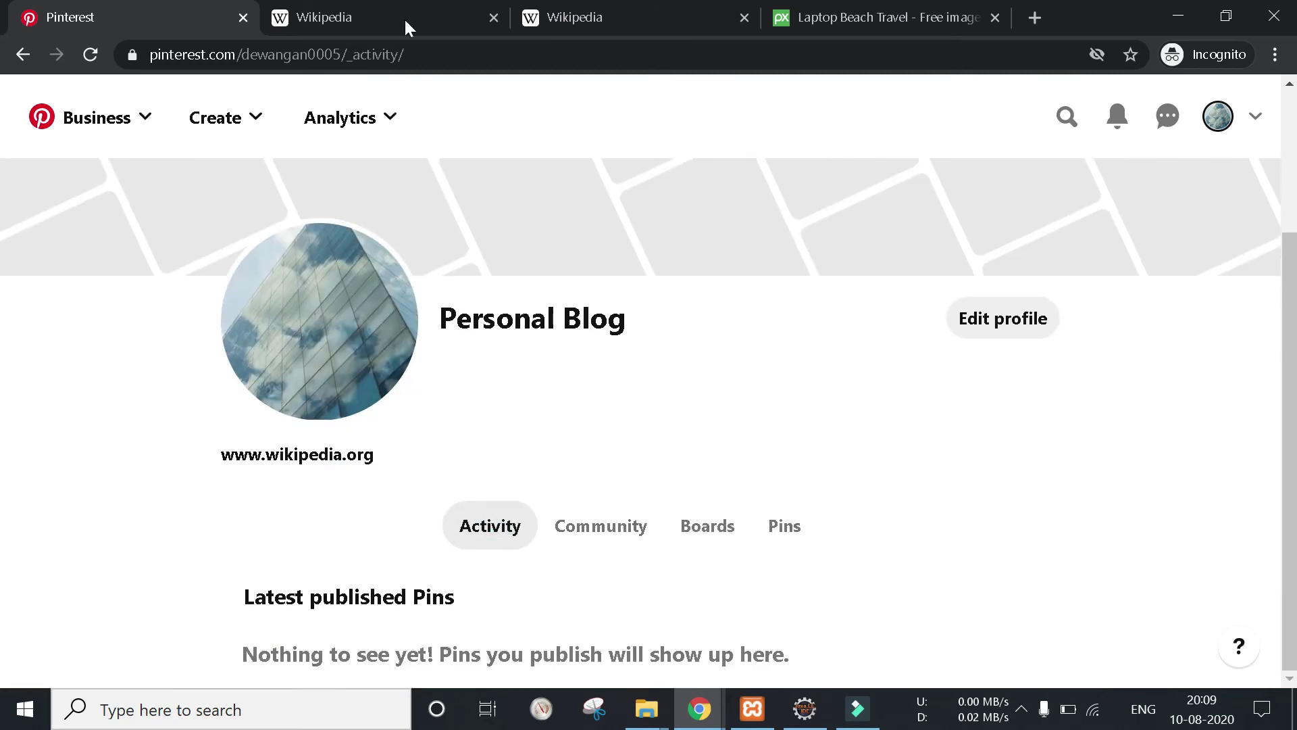
- Start a new Pin in the Pin builder and check its Save from site option
{"action": "left_click", "coordinate": [267, 127]}
{"action": "left_click", "coordinate": [232, 199]}
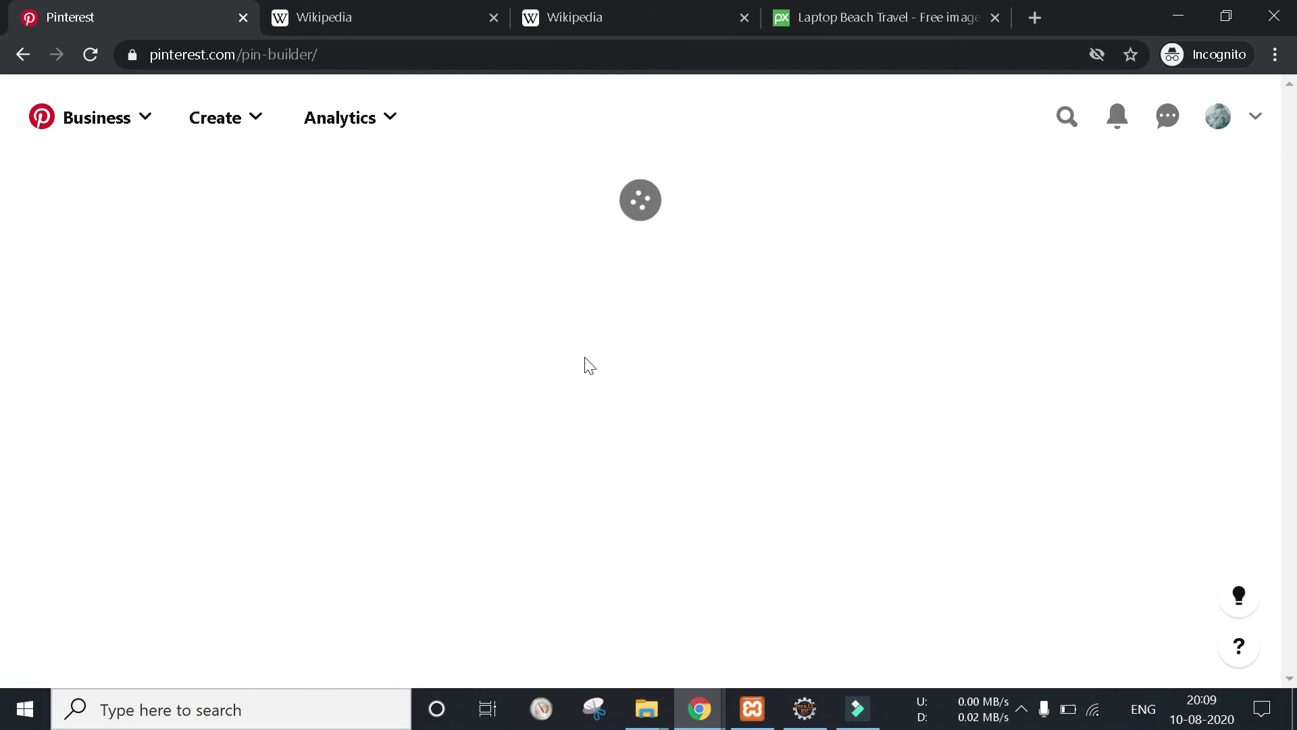
{"action": "scroll", "coordinate": [527, 668], "scroll_direction": "down", "scroll_amount": 3}
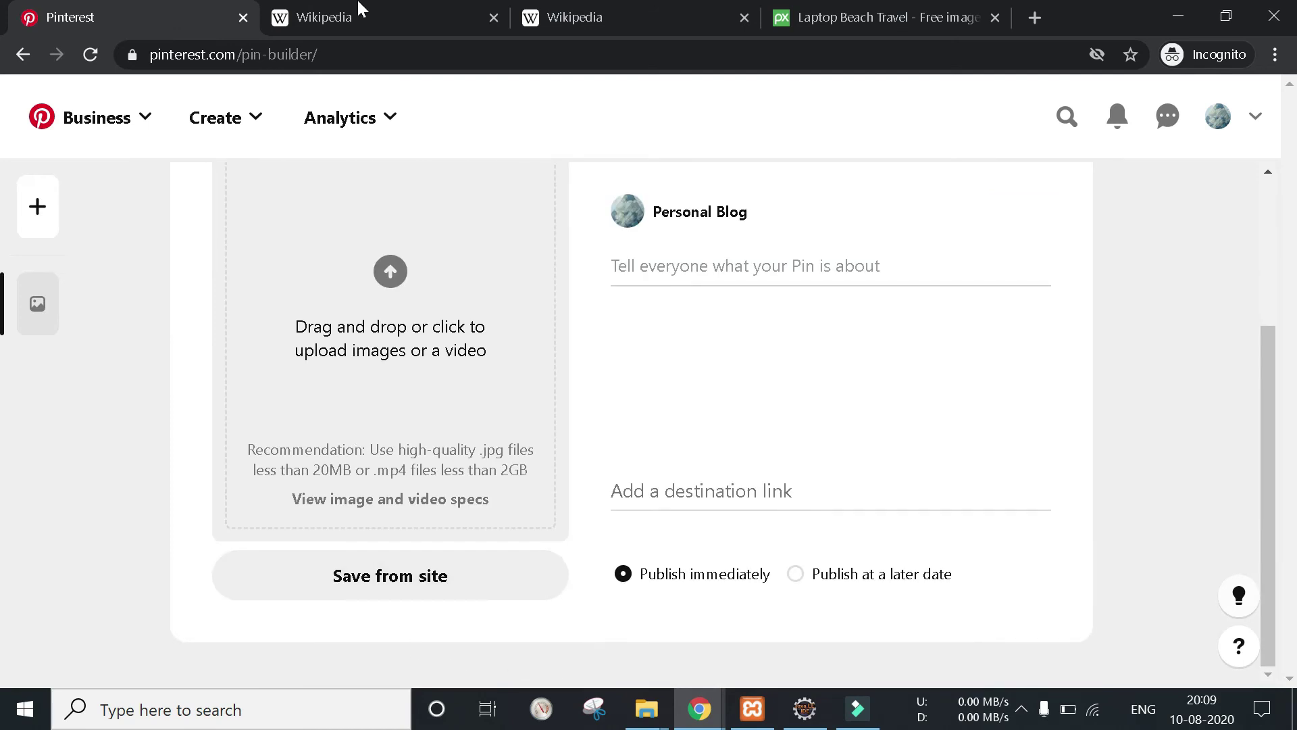
{"action": "left_click", "coordinate": [400, 578]}
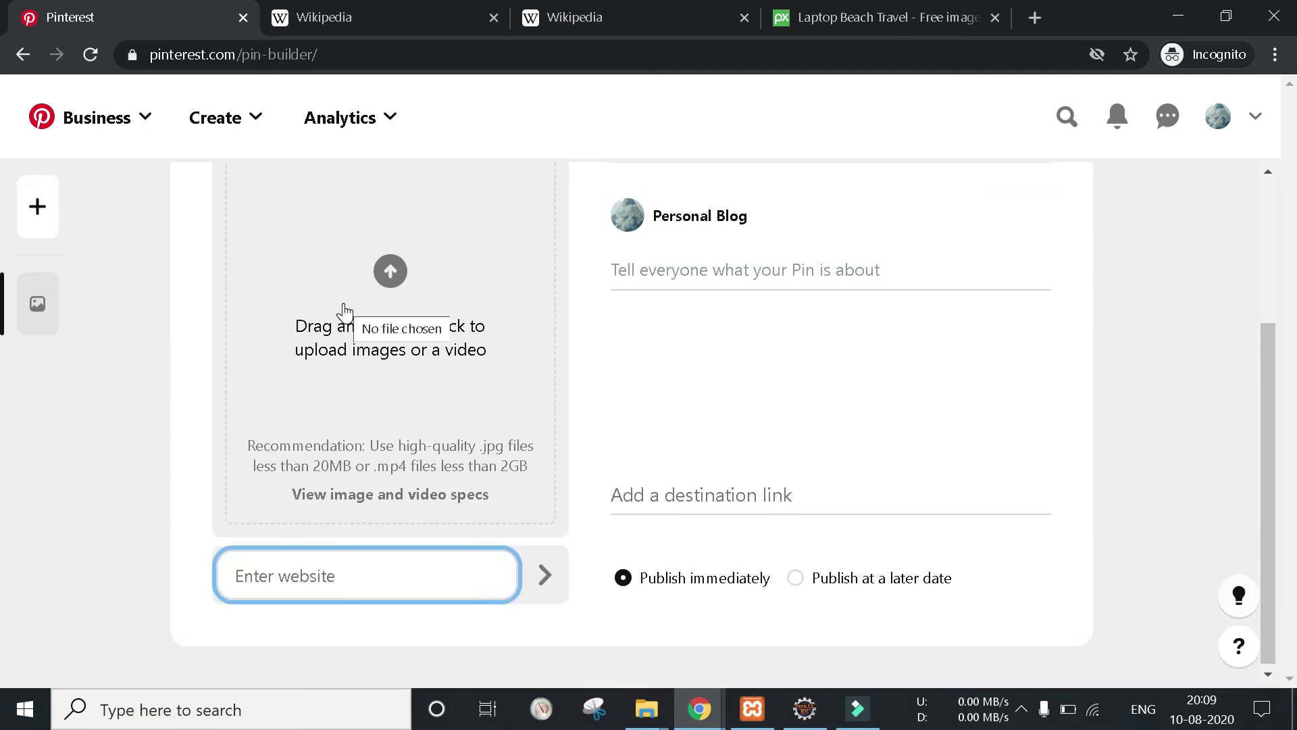
{"action": "left_click", "coordinate": [611, 391]}
{"action": "scroll", "coordinate": [351, 463], "scroll_direction": "up", "scroll_amount": 2}
- Upload the image laptop-2452176_1280 from the Personal Blog folder on the Desktop to the new Pin
{"action": "left_click", "coordinate": [366, 397]}
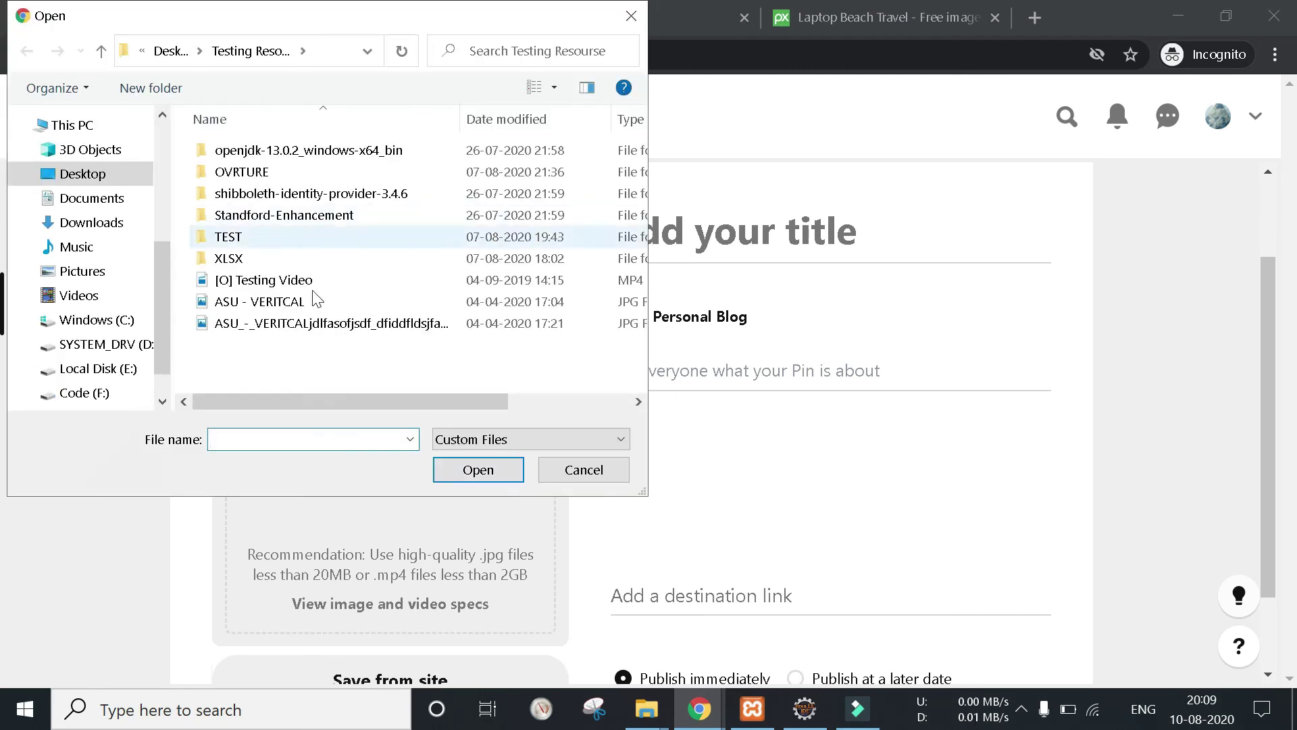
{"action": "left_click", "coordinate": [71, 174]}
{"action": "double_click", "coordinate": [237, 174]}
{"action": "left_click", "coordinate": [240, 196]}
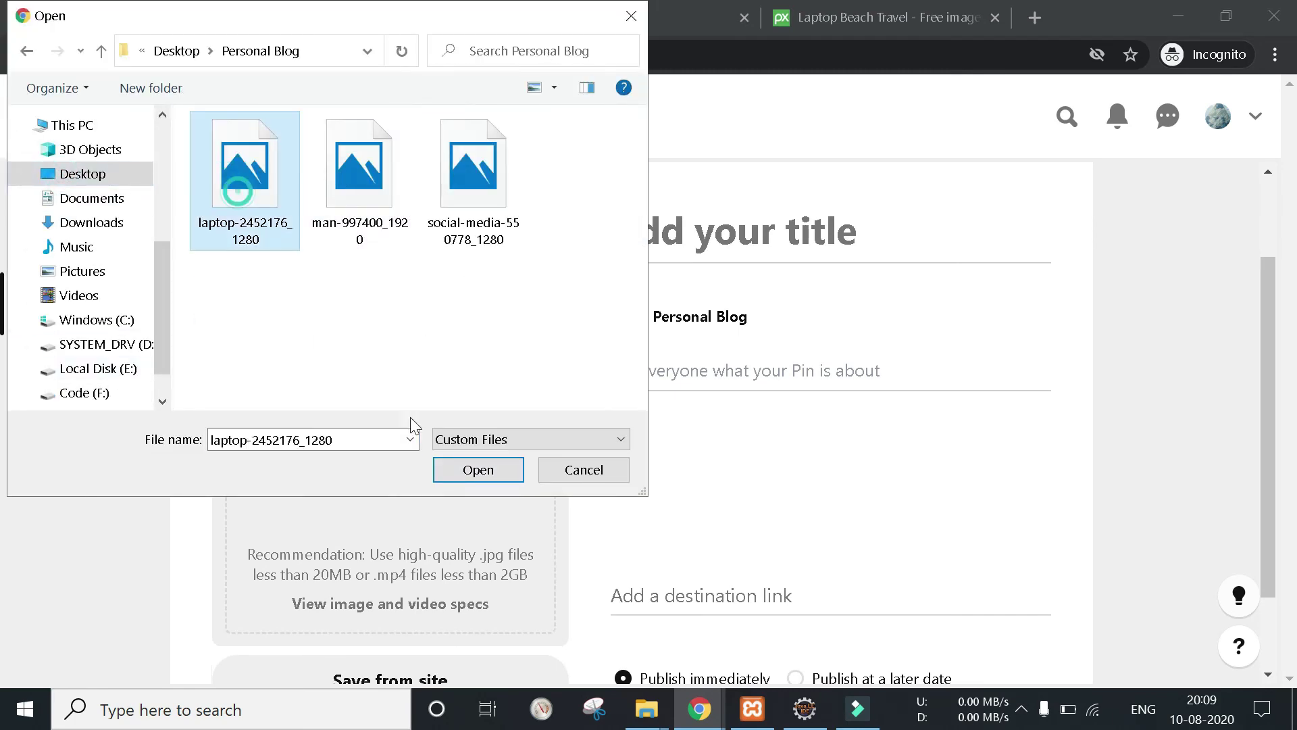
{"action": "left_click", "coordinate": [463, 473]}
- Title the Pin "Review On Blog" and give it the description "This is learning platform."
{"action": "left_click", "coordinate": [764, 225]}
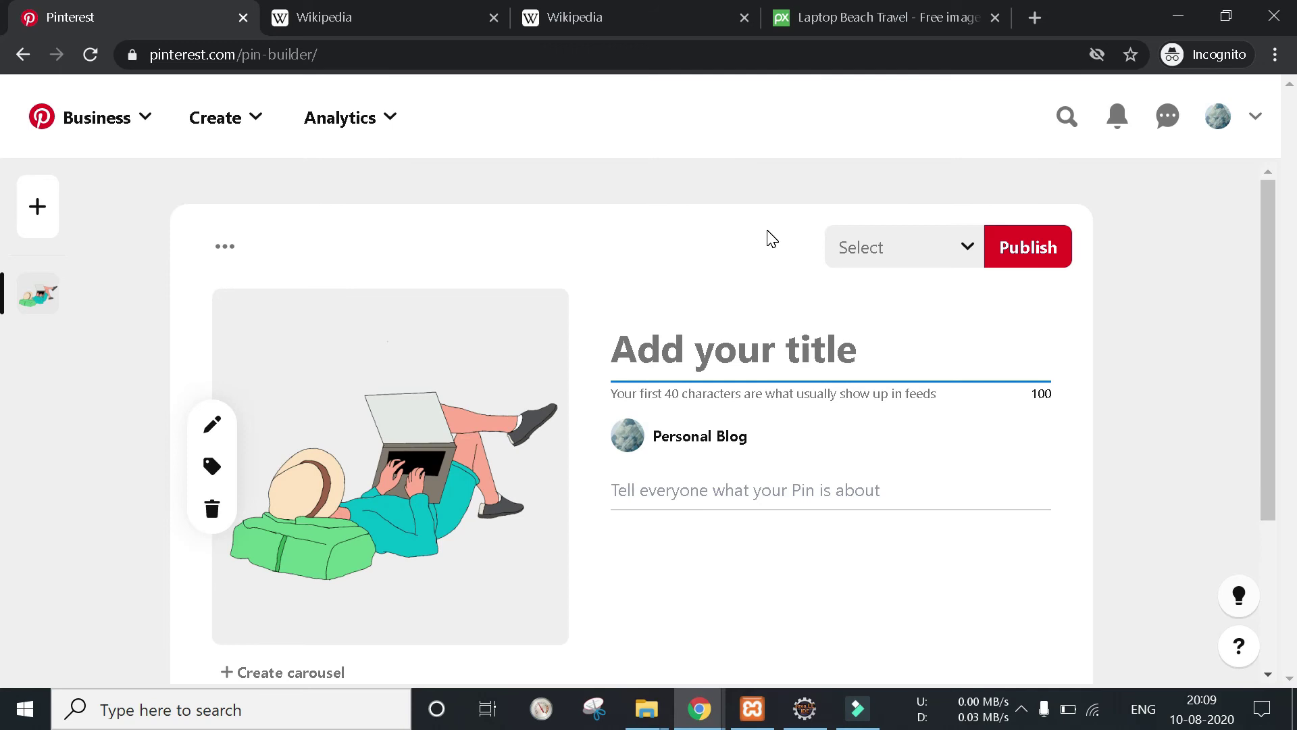
{"action": "type", "text": "Review"}
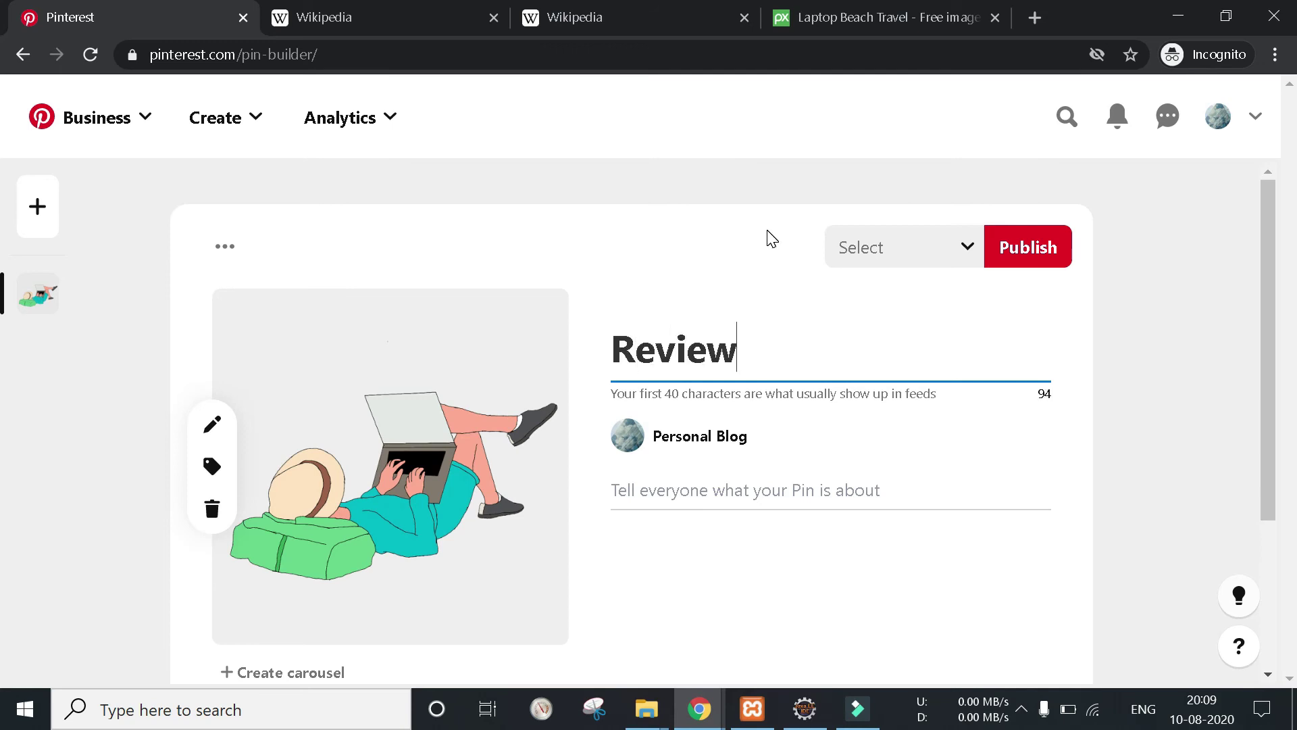
{"action": "type", "text": " On Blog"}
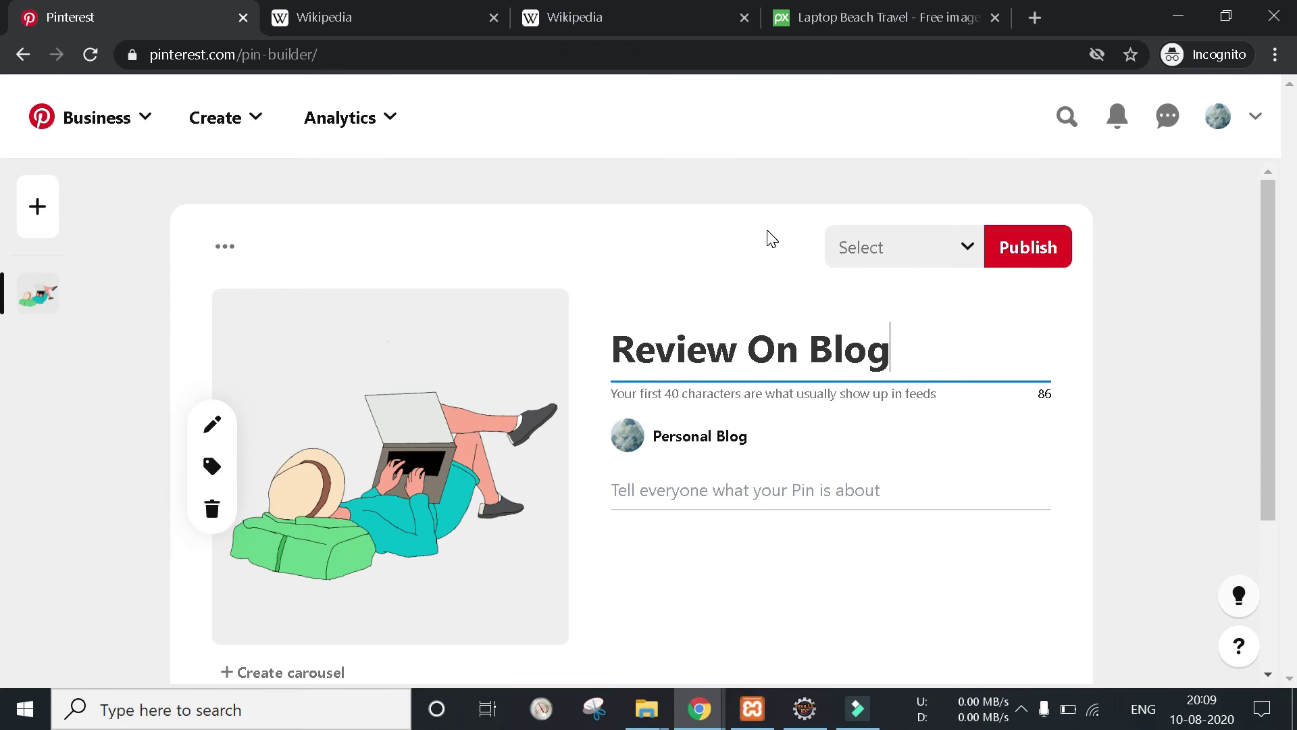
{"action": "left_click", "coordinate": [777, 490]}
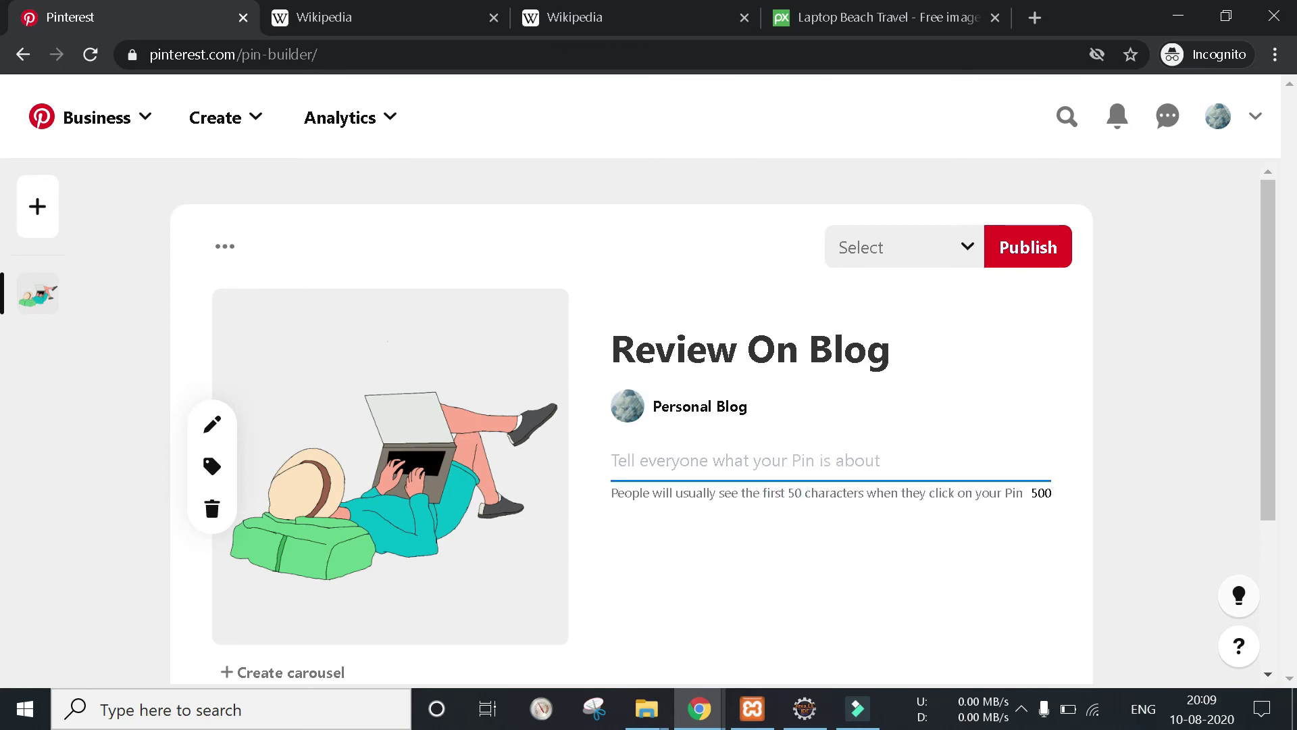
{"action": "type", "text": "This is learning platform."}
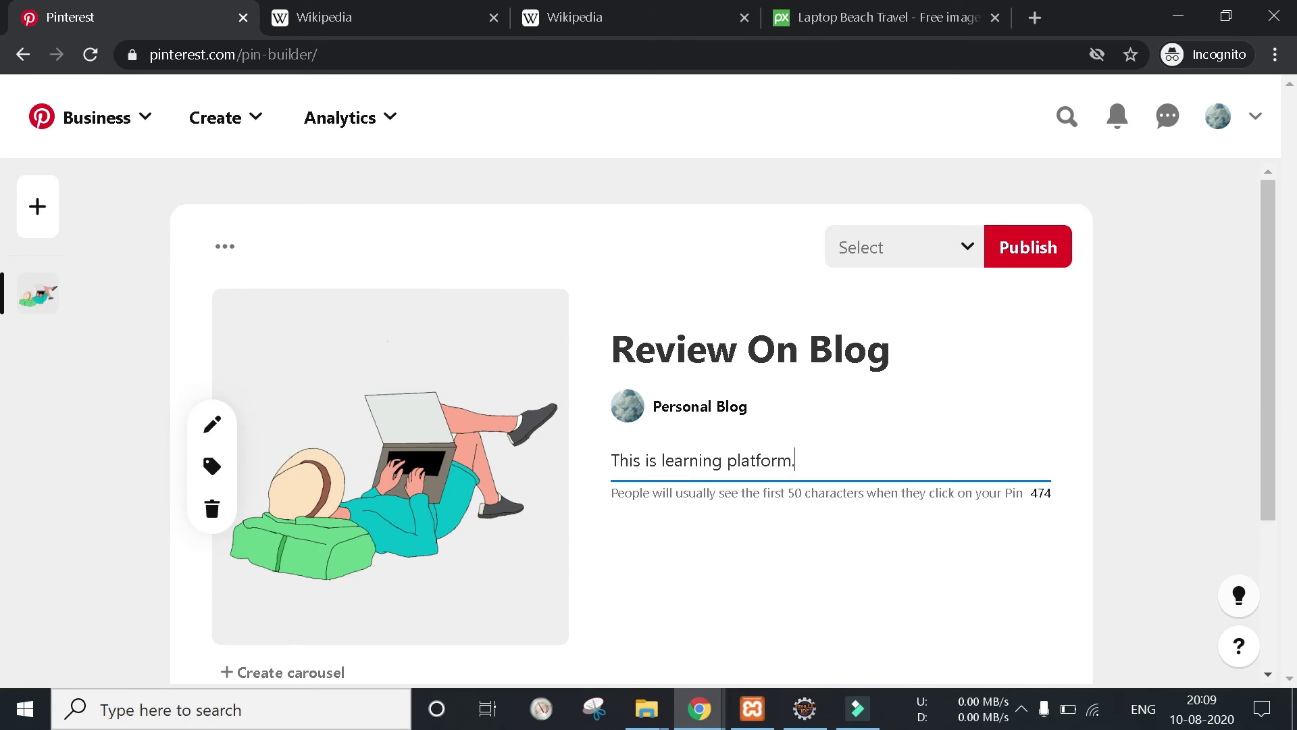
{"action": "scroll", "coordinate": [776, 493], "scroll_direction": "down", "scroll_amount": 3}
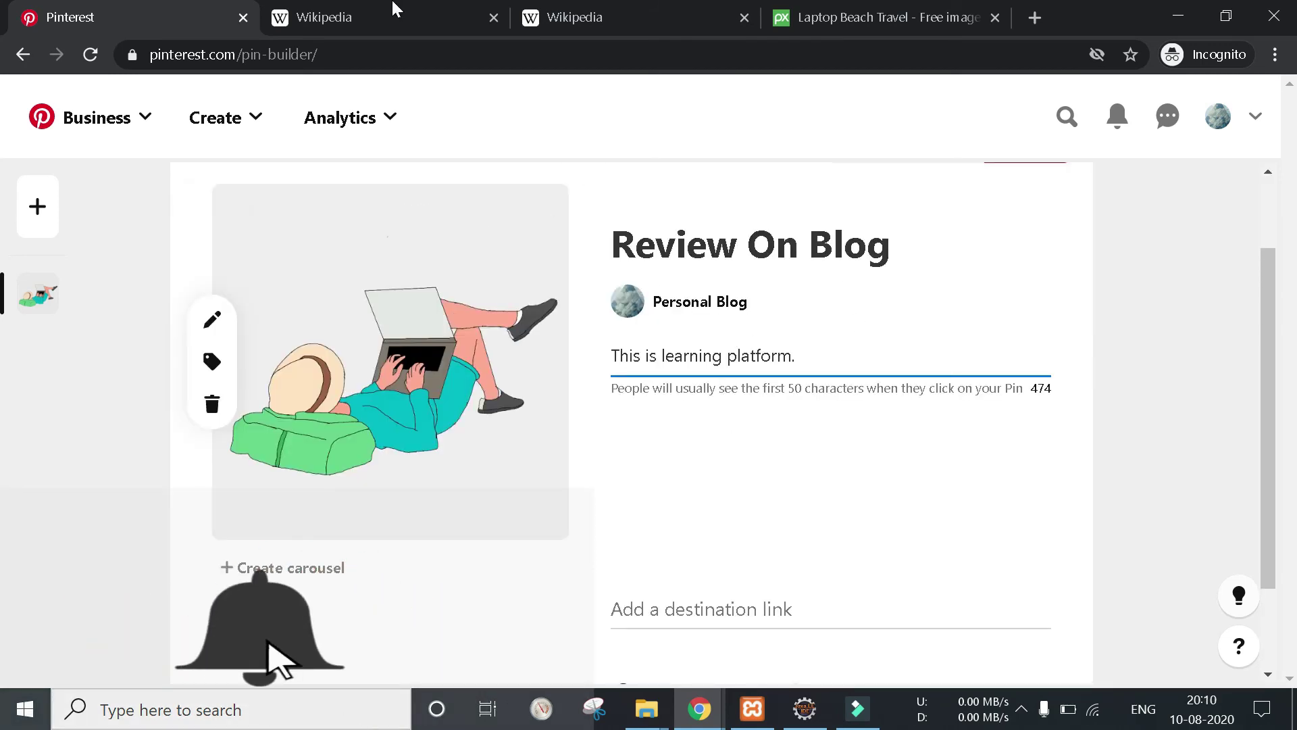
{"action": "left_click", "coordinate": [347, 22]}
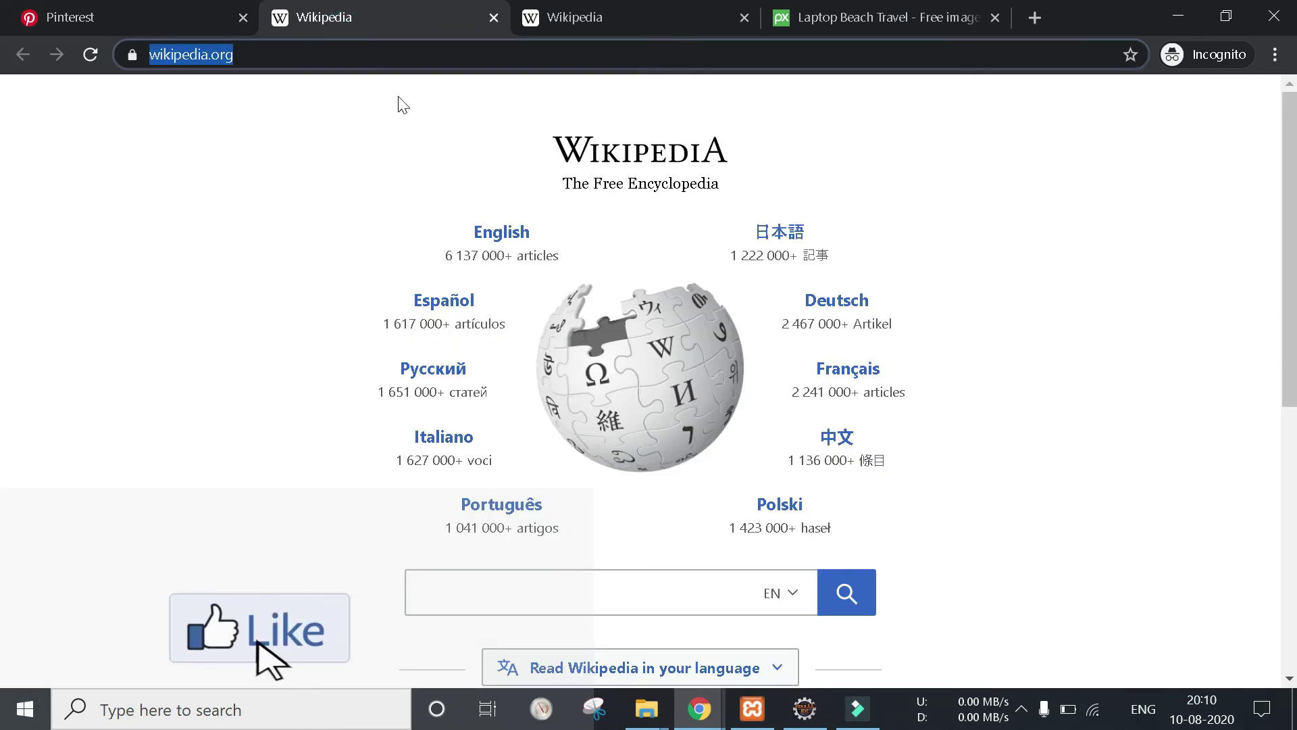
{"action": "left_click", "coordinate": [20, 14]}
{"action": "left_click", "coordinate": [712, 606]}
{"action": "type", "text": "https://www.wikipedia.org/"}
{"action": "scroll", "coordinate": [881, 530], "scroll_direction": "down", "scroll_amount": 2}
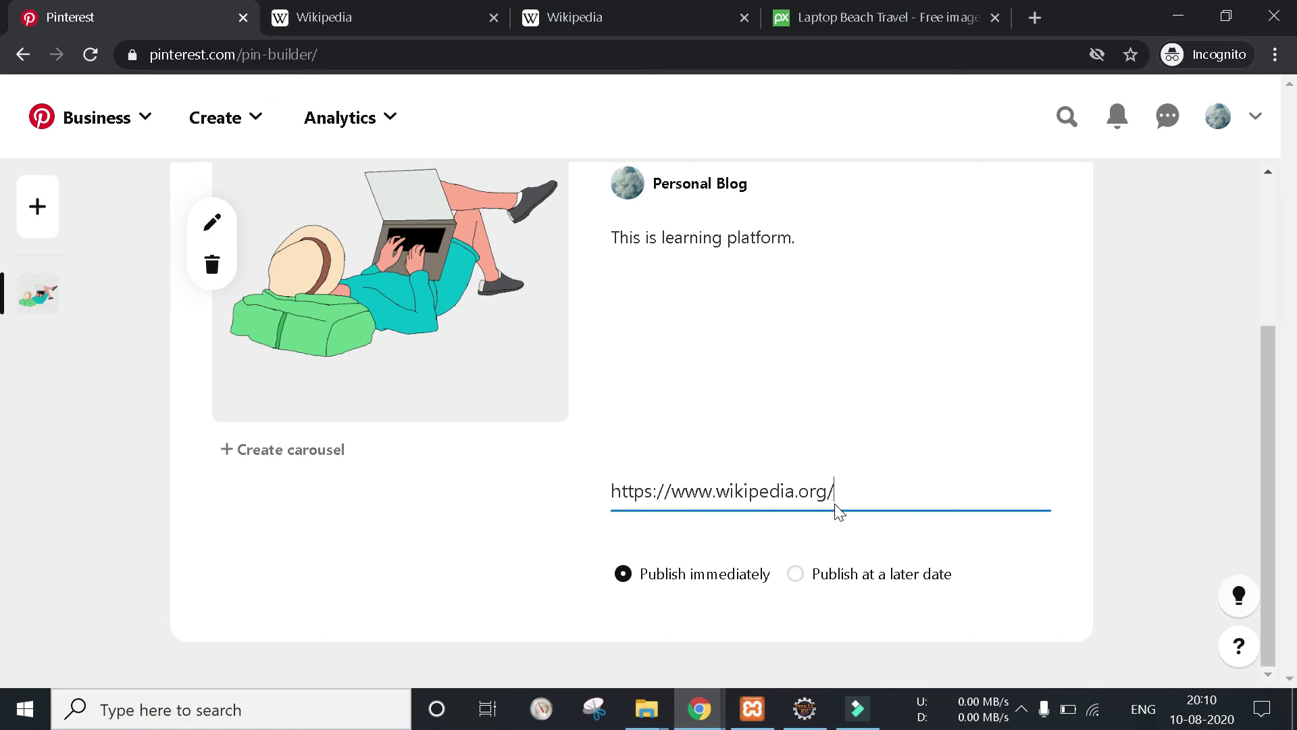
{"action": "scroll", "coordinate": [837, 507], "scroll_direction": "up", "scroll_amount": 2}
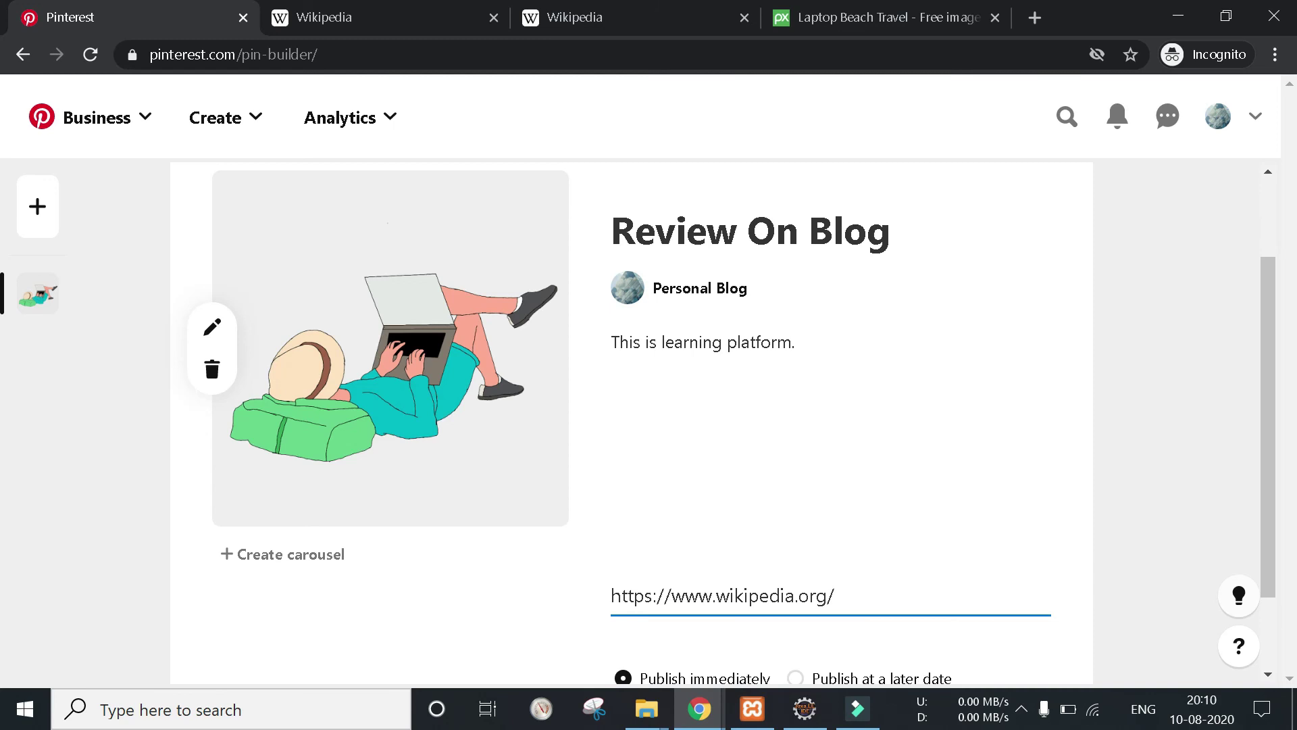
{"action": "scroll", "coordinate": [816, 554], "scroll_direction": "down", "scroll_amount": 2}
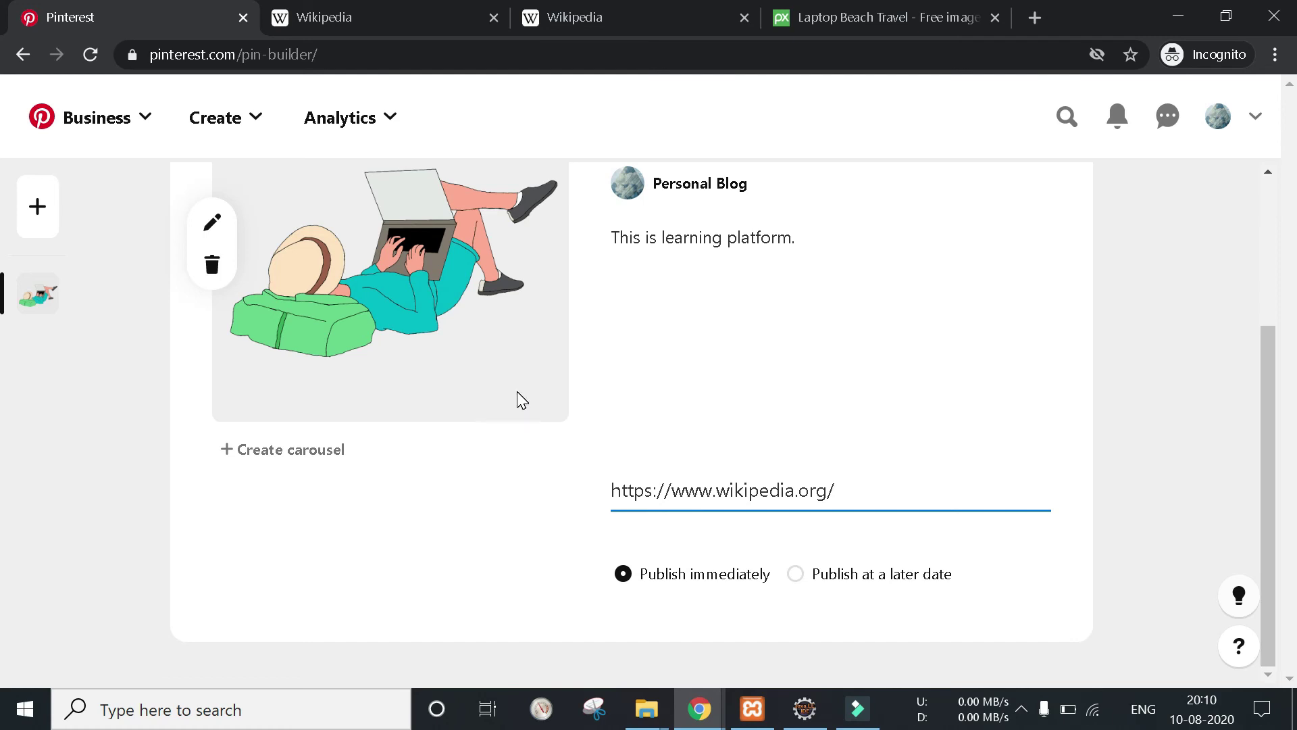
- Check the option to publish the Pin at a later date and switch back to publishing immediately
{"action": "left_click", "coordinate": [678, 597]}
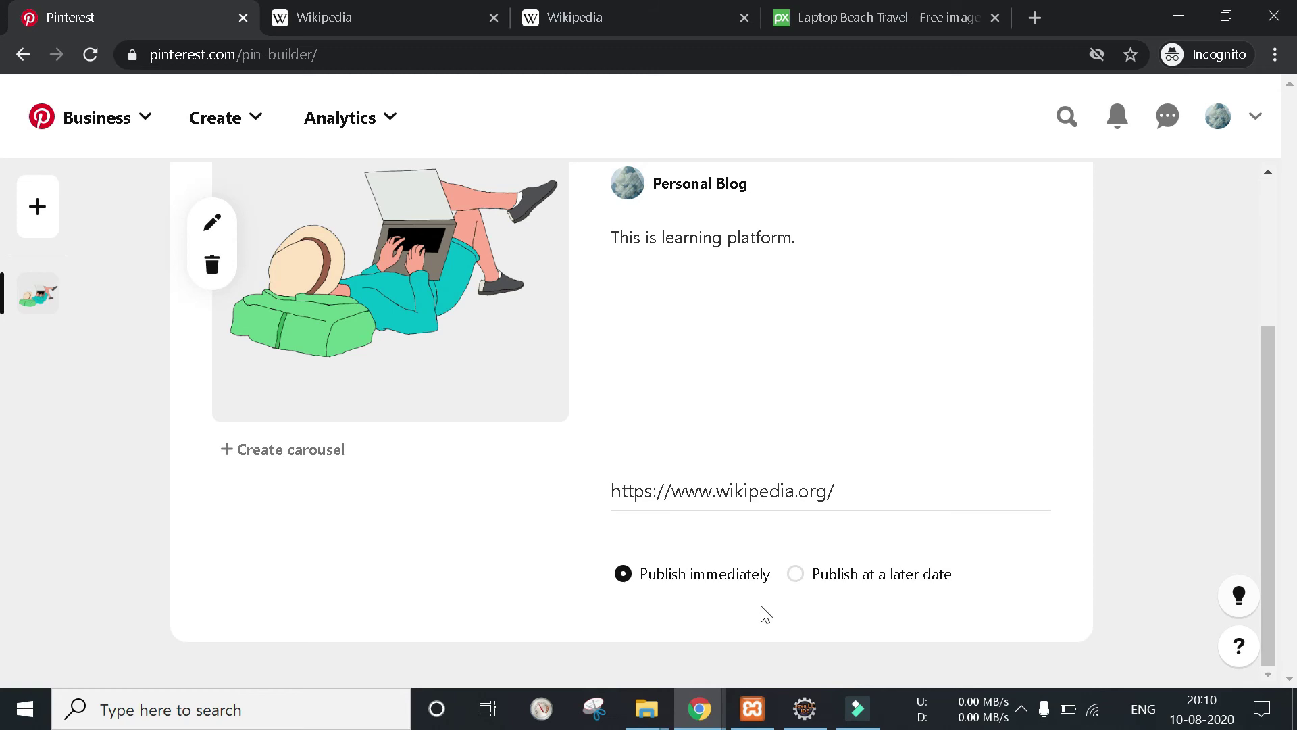
{"action": "left_click", "coordinate": [840, 580]}
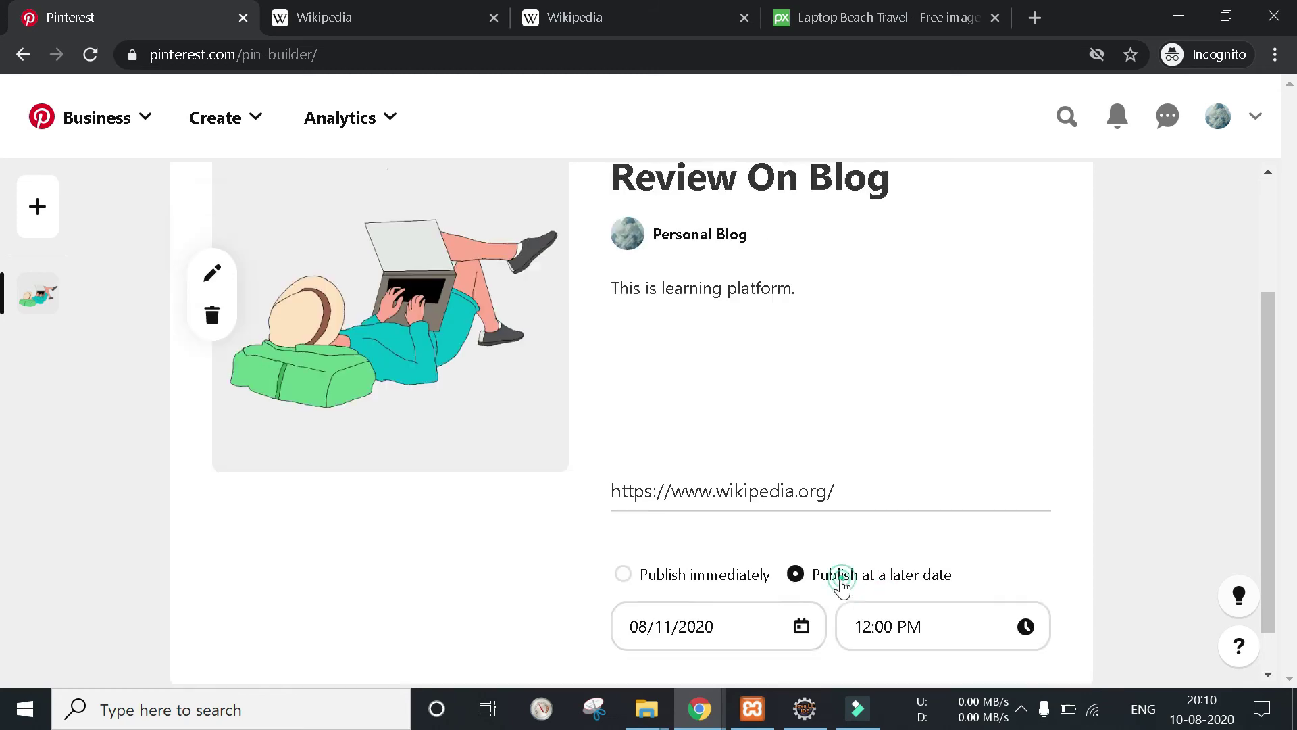
{"action": "scroll", "coordinate": [776, 608], "scroll_direction": "down", "scroll_amount": 1}
{"action": "left_click", "coordinate": [679, 525]}
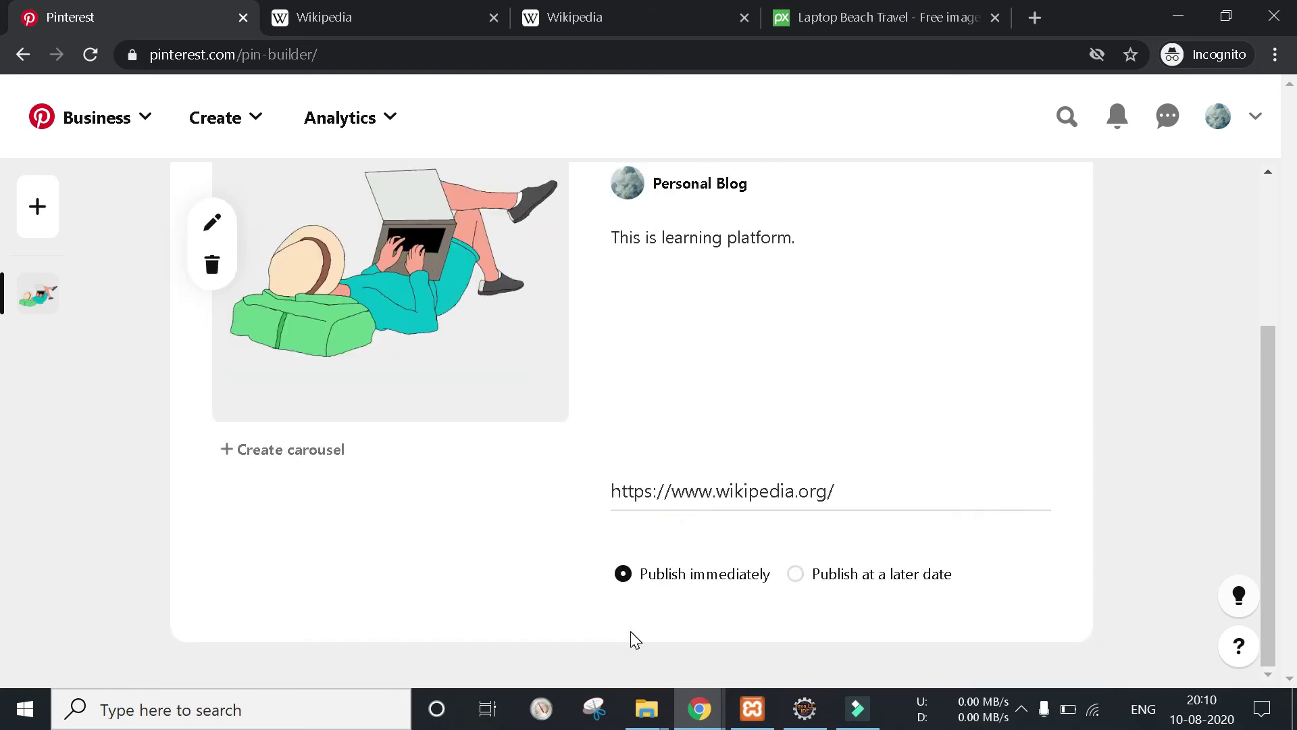
- Create a non-secret board named "Blog" for the Pin, leaving its optional dates empty
{"action": "scroll", "coordinate": [869, 444], "scroll_direction": "up", "scroll_amount": 3}
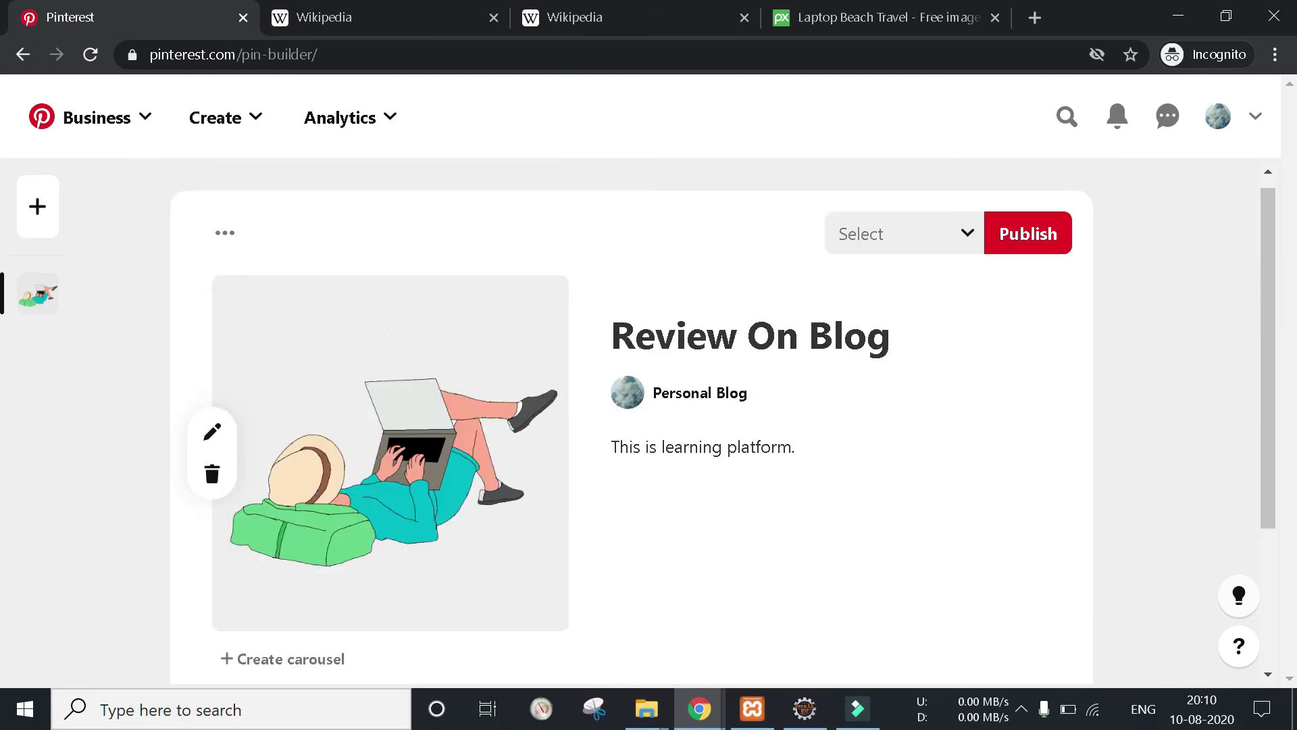
{"action": "left_click", "coordinate": [937, 240]}
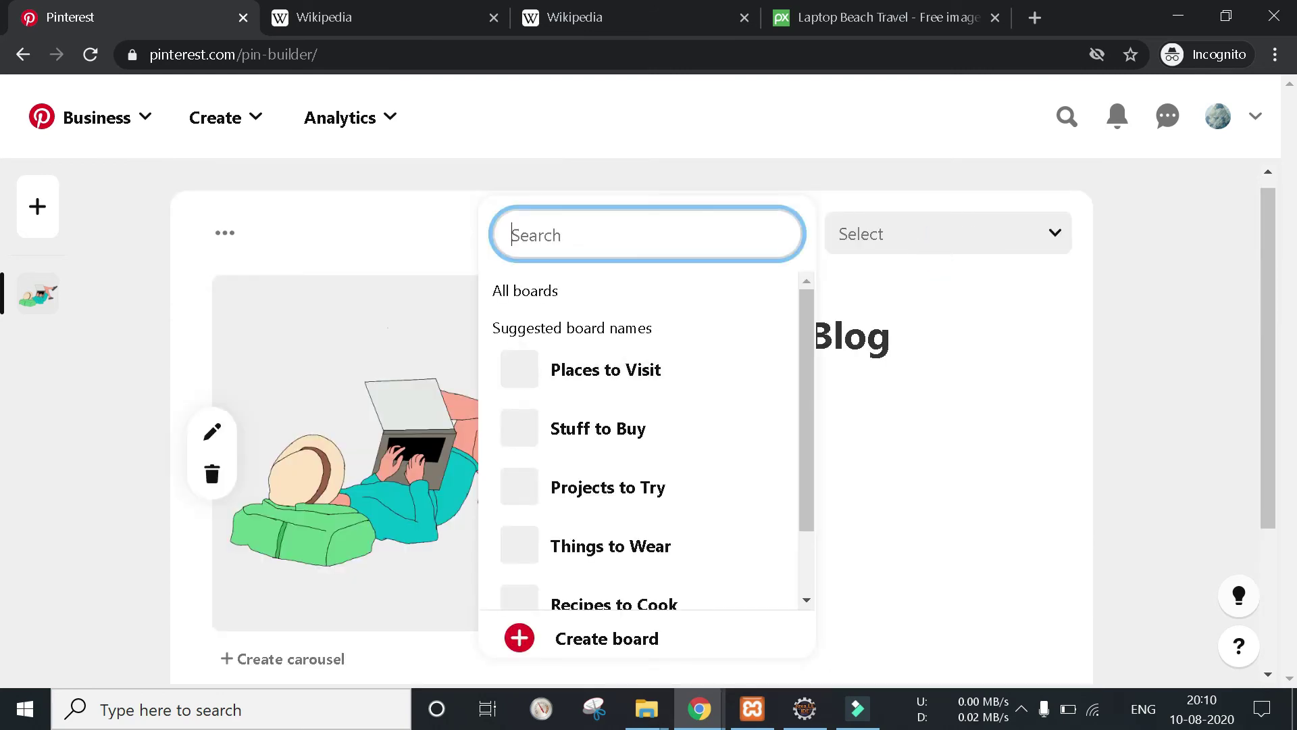
{"action": "left_click", "coordinate": [592, 233]}
{"action": "type", "text": "Blog"}
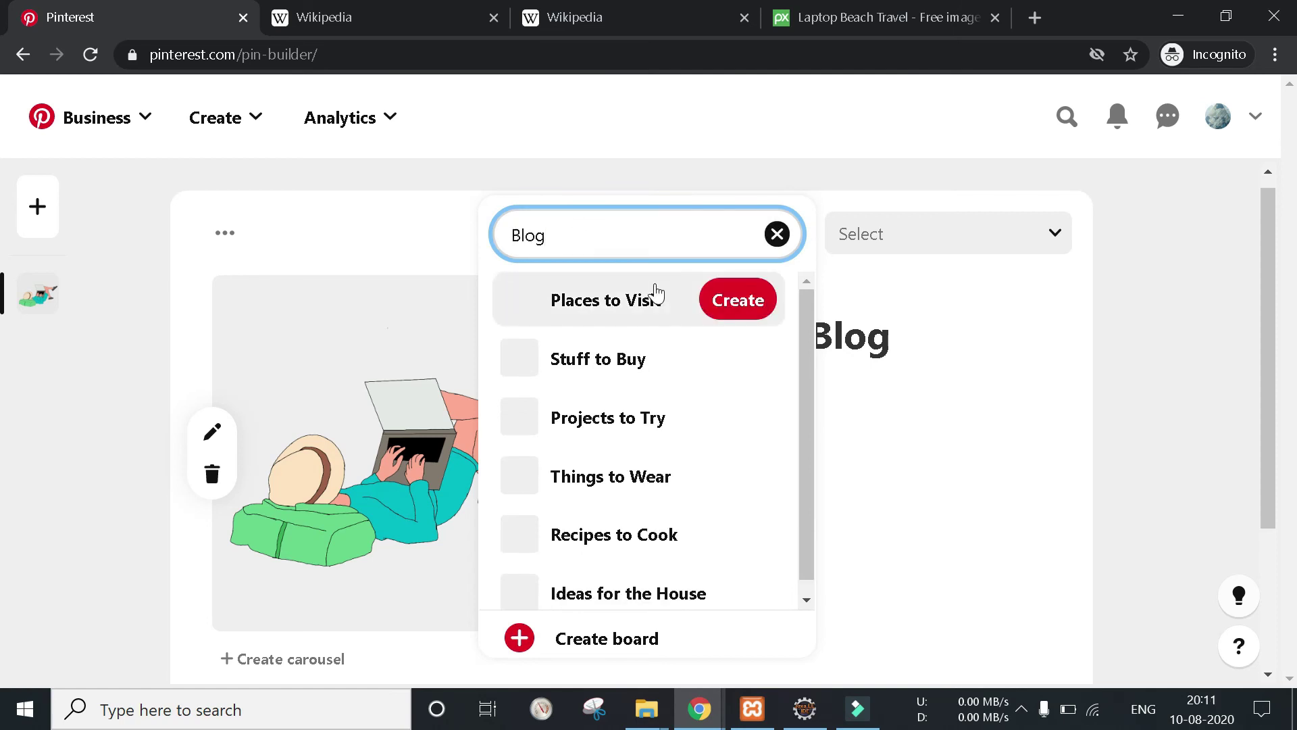
{"action": "left_click", "coordinate": [611, 639]}
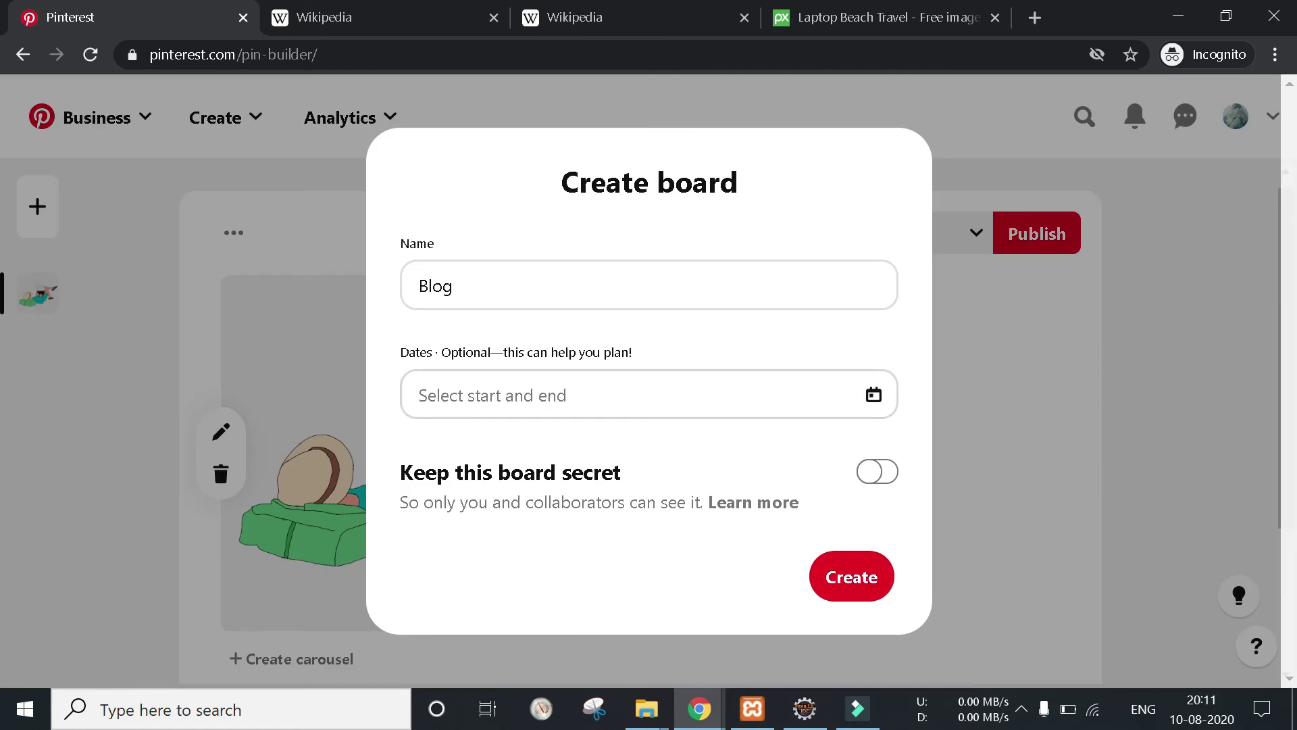
{"action": "left_click", "coordinate": [515, 397]}
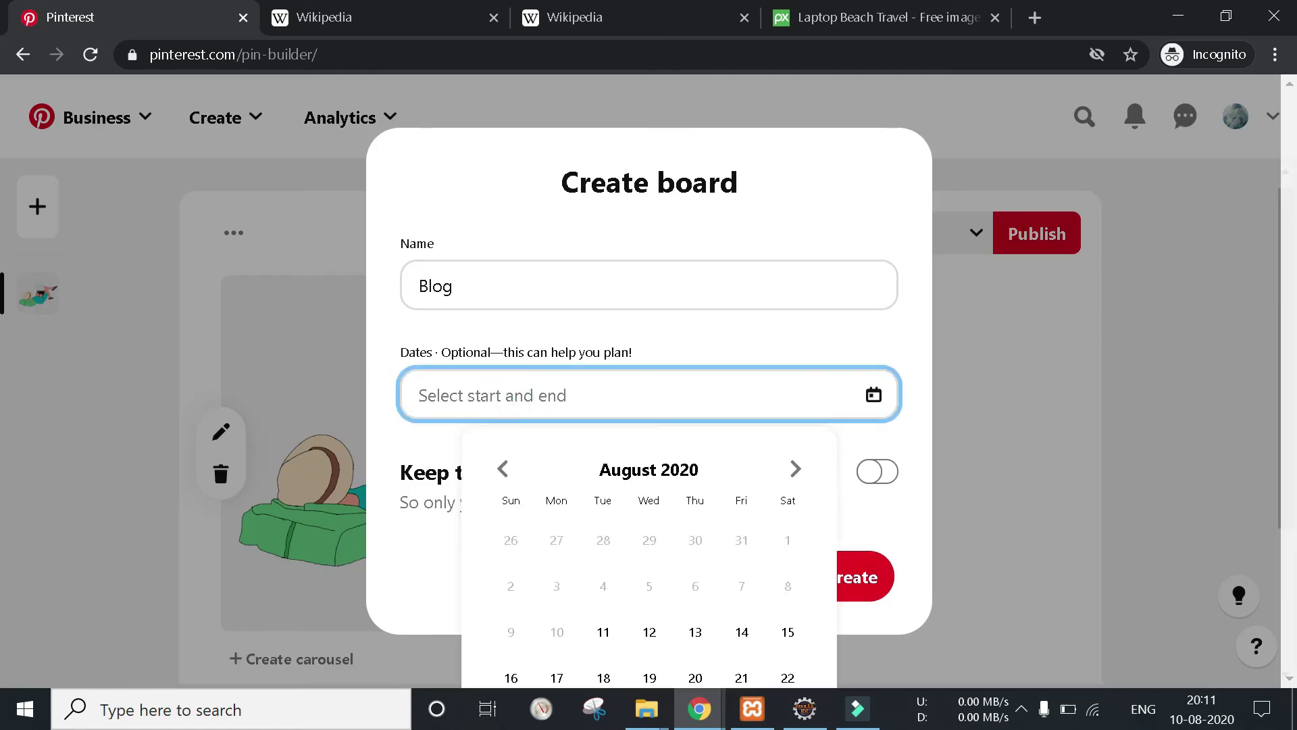
{"action": "left_click", "coordinate": [776, 331]}
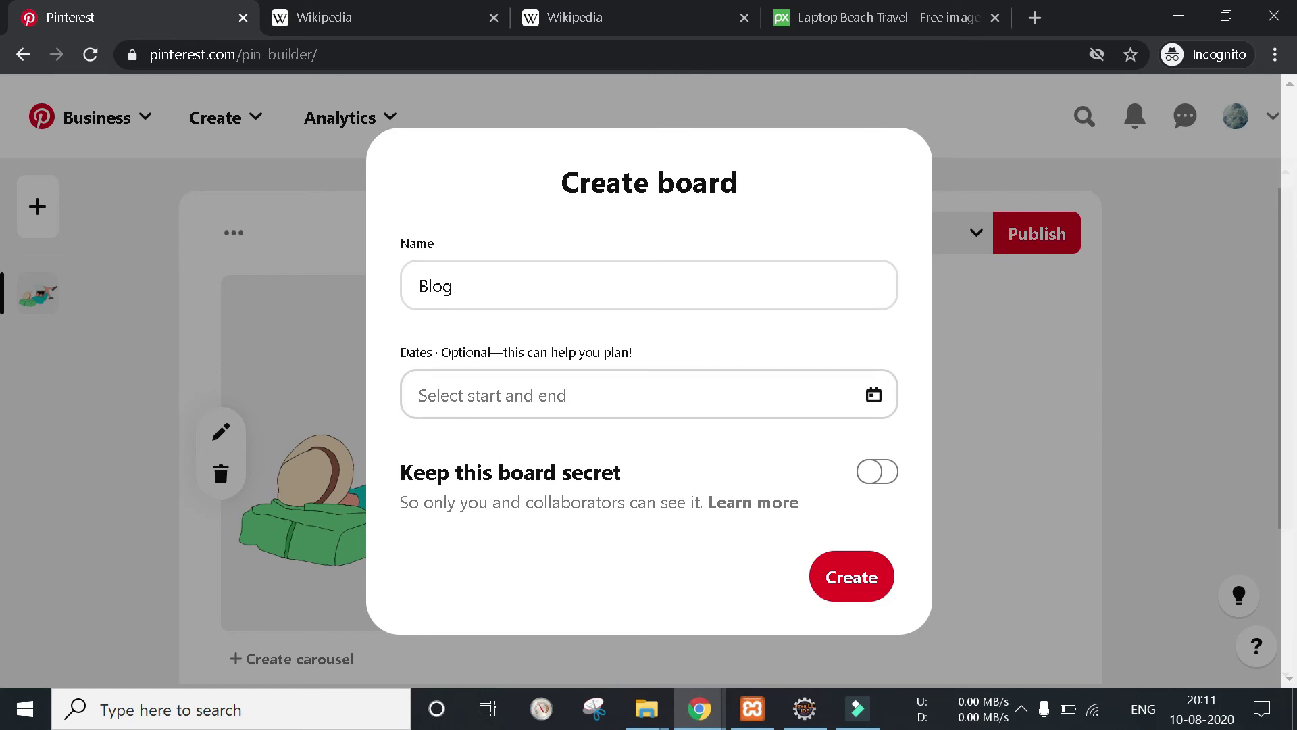
{"action": "left_click", "coordinate": [556, 404]}
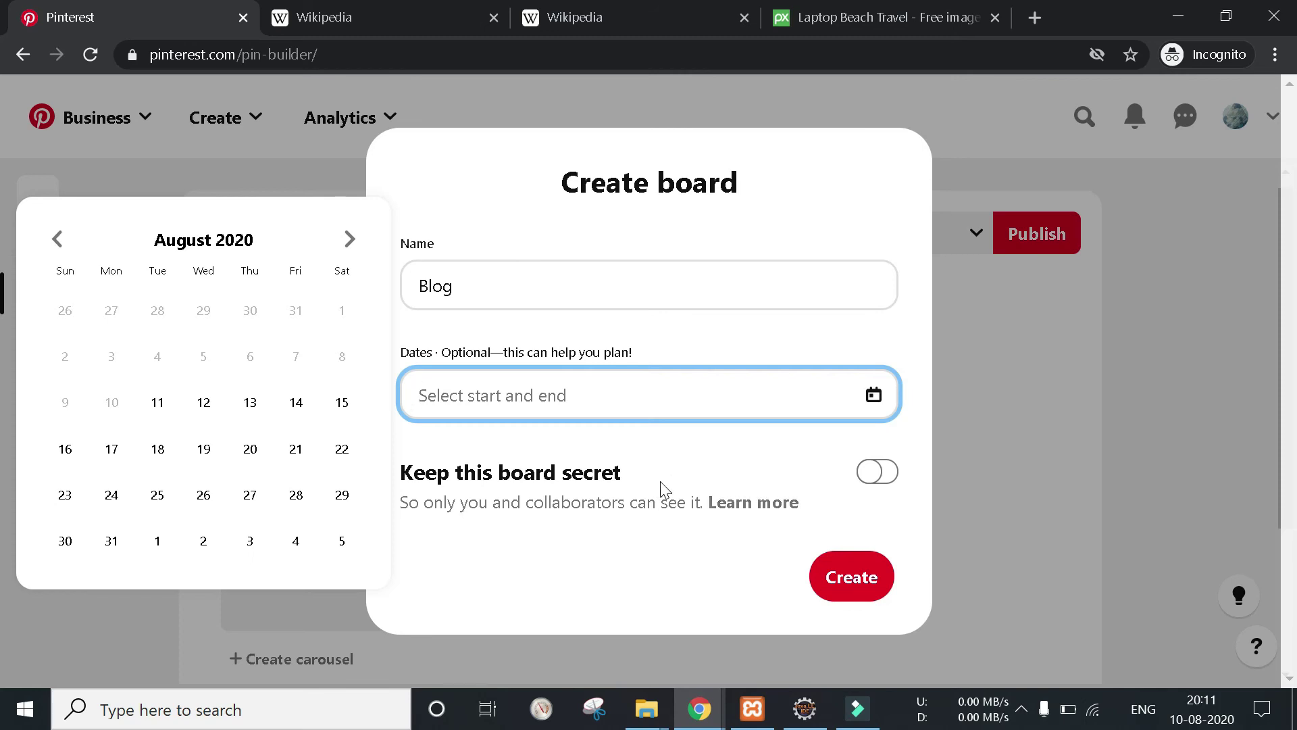
{"action": "left_click", "coordinate": [851, 578]}
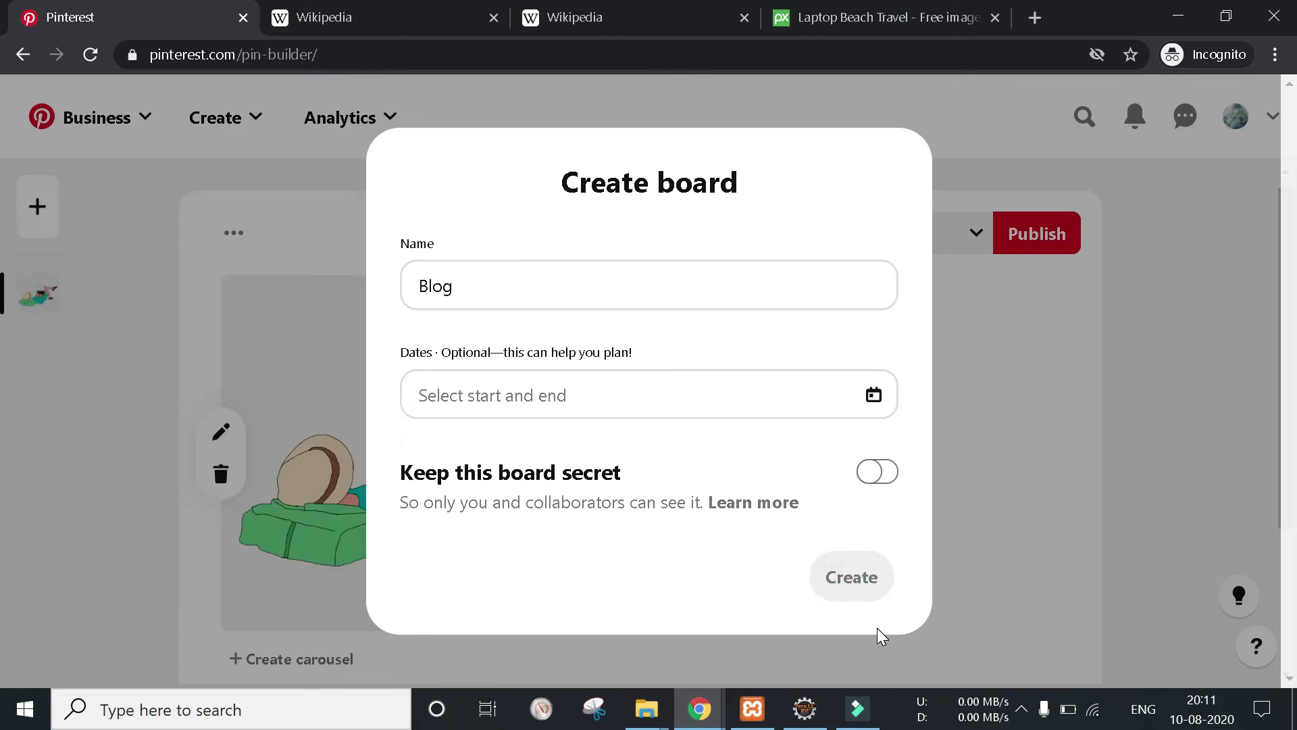
- Publish the Pin to the Blog board and open it to review its link, title, description and board
{"action": "left_click", "coordinate": [1019, 260]}
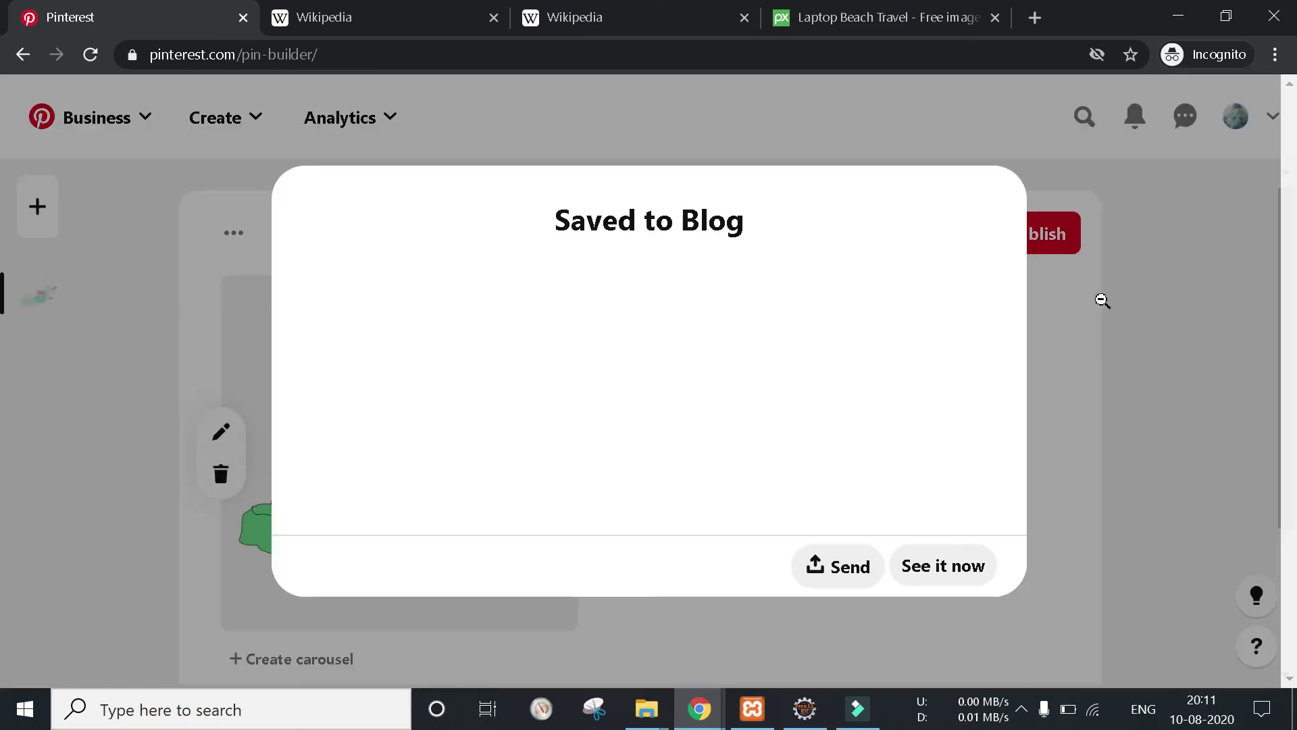
{"action": "left_click", "coordinate": [984, 600]}
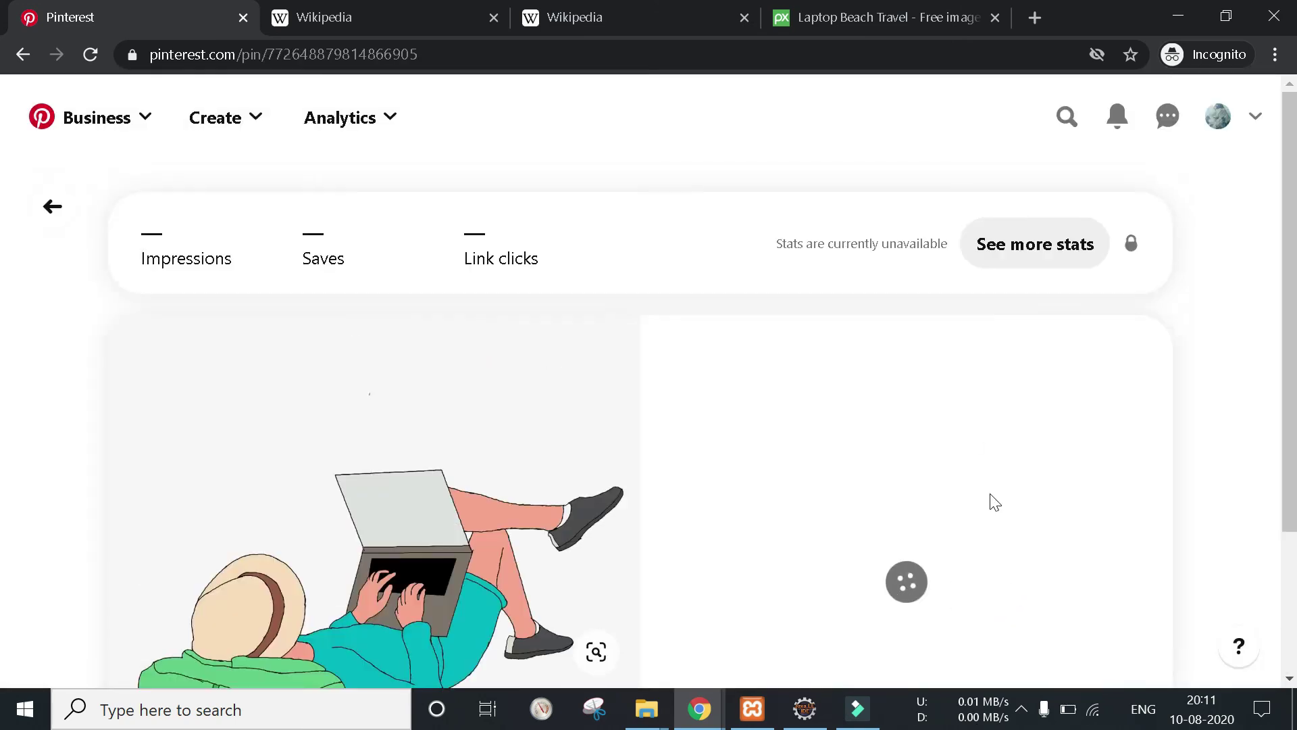
{"action": "scroll", "coordinate": [1013, 365], "scroll_direction": "down", "scroll_amount": 1}
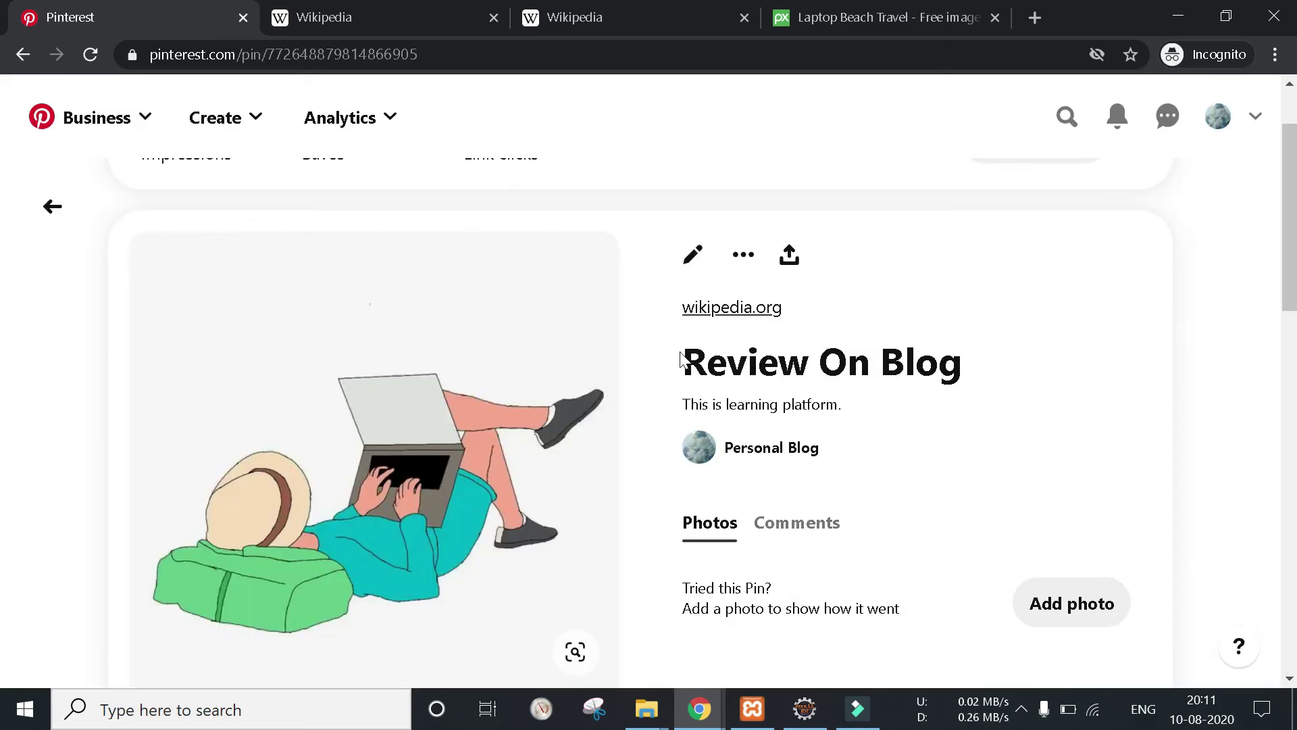
{"action": "scroll", "coordinate": [774, 384], "scroll_direction": "down", "scroll_amount": 1}
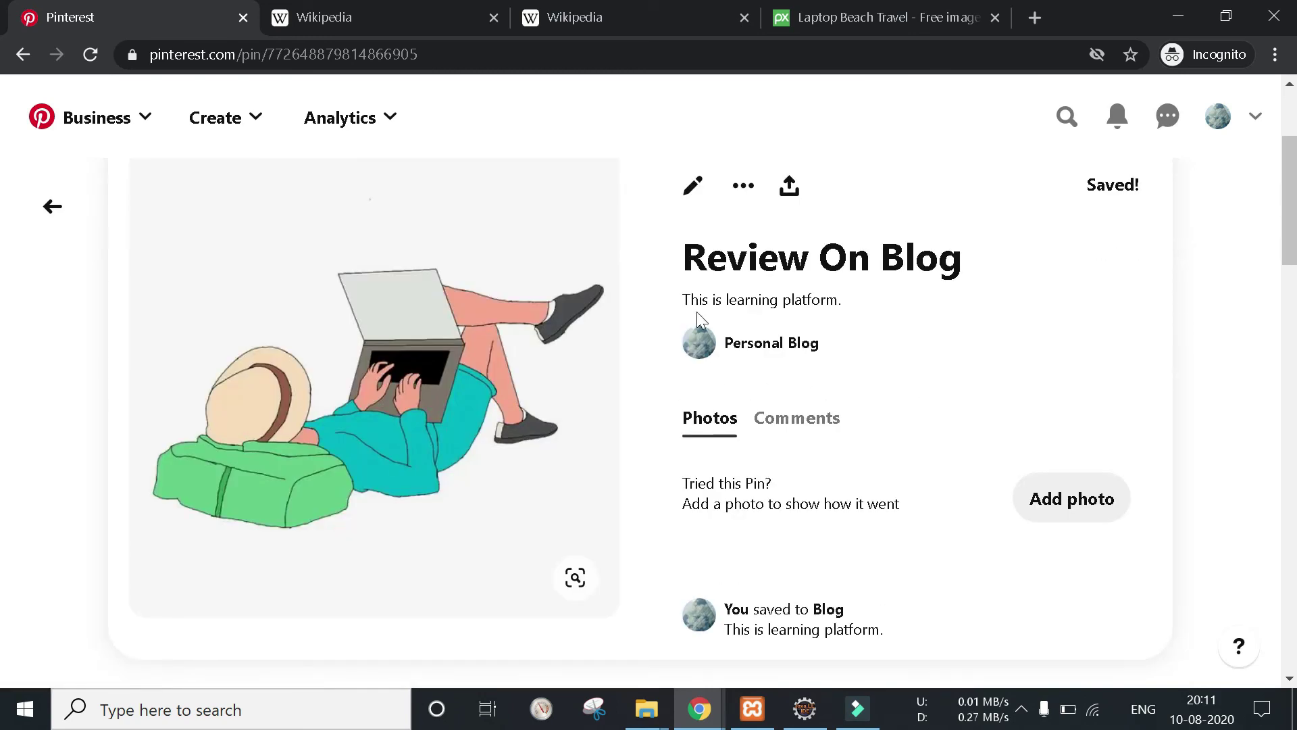
{"action": "left_click_drag", "start_coordinate": [682, 305], "coordinate": [863, 330]}
{"action": "left_click", "coordinate": [955, 342]}
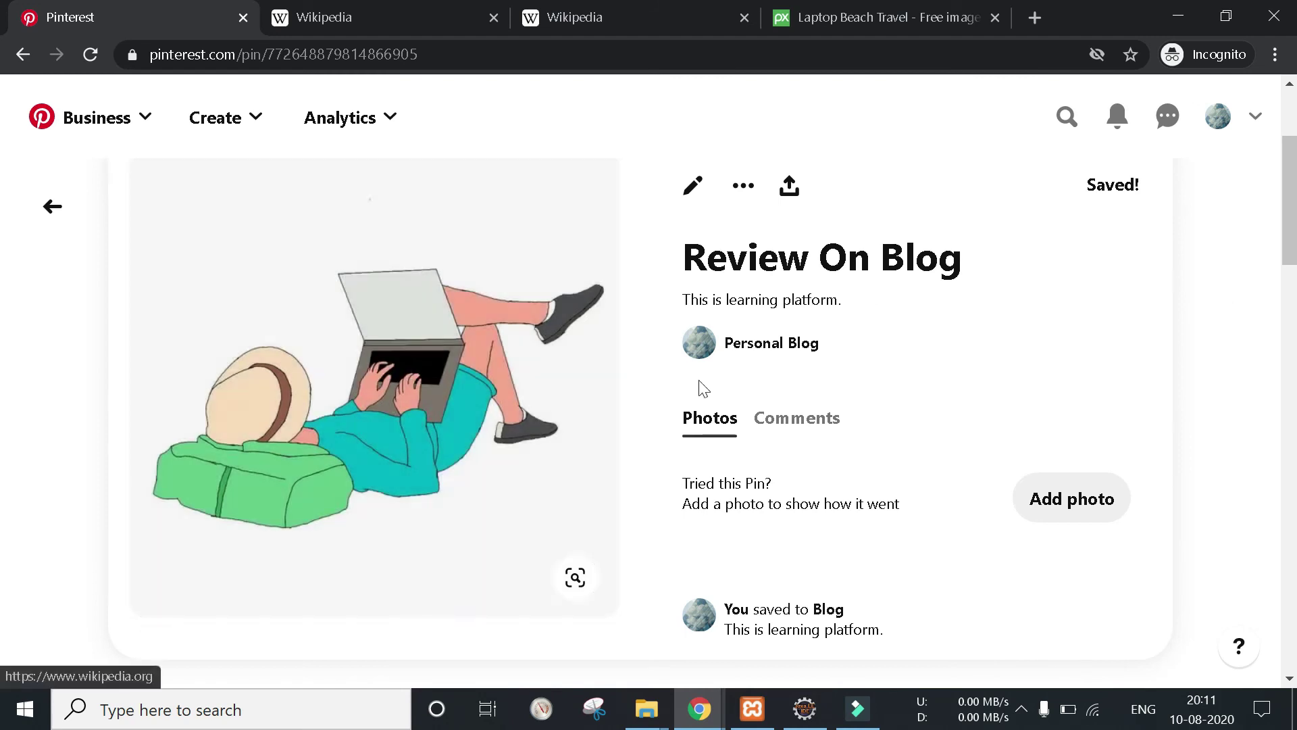
{"action": "mouse_move", "coordinate": [434, 382]}
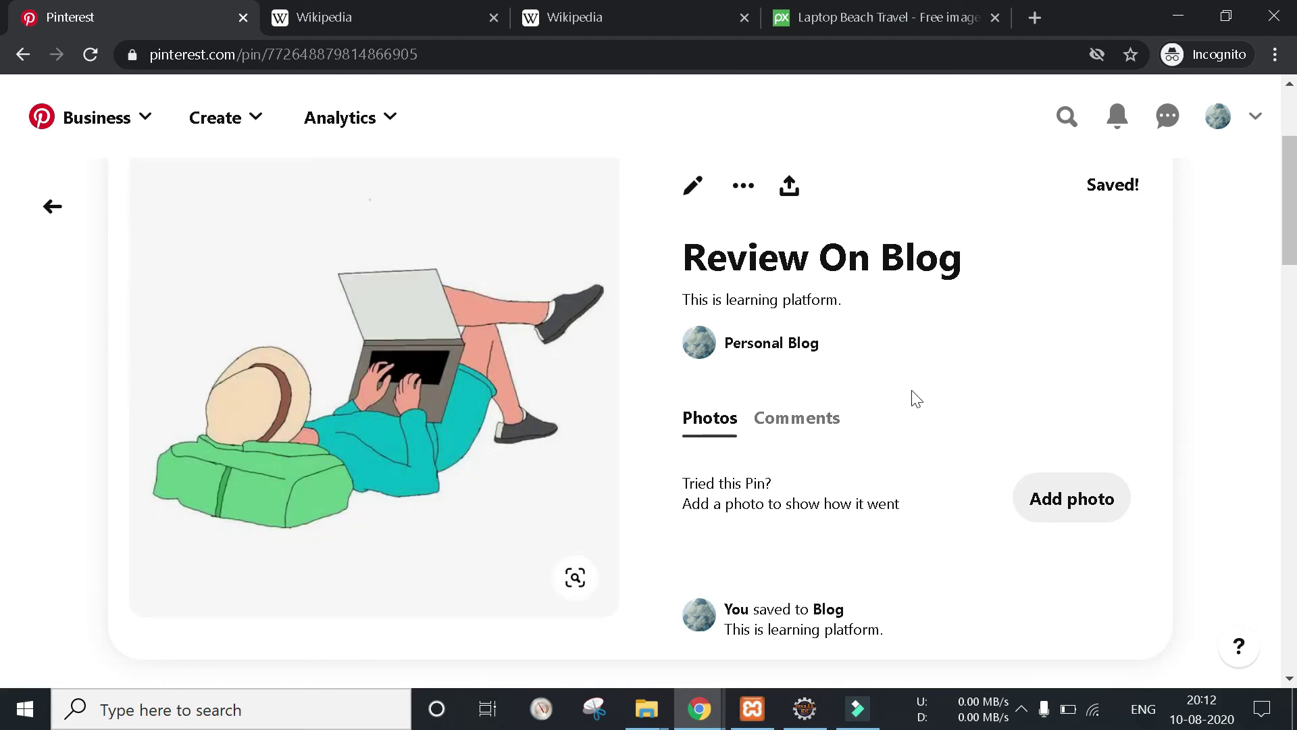
{"action": "scroll", "coordinate": [988, 374], "scroll_direction": "down", "scroll_amount": 1}
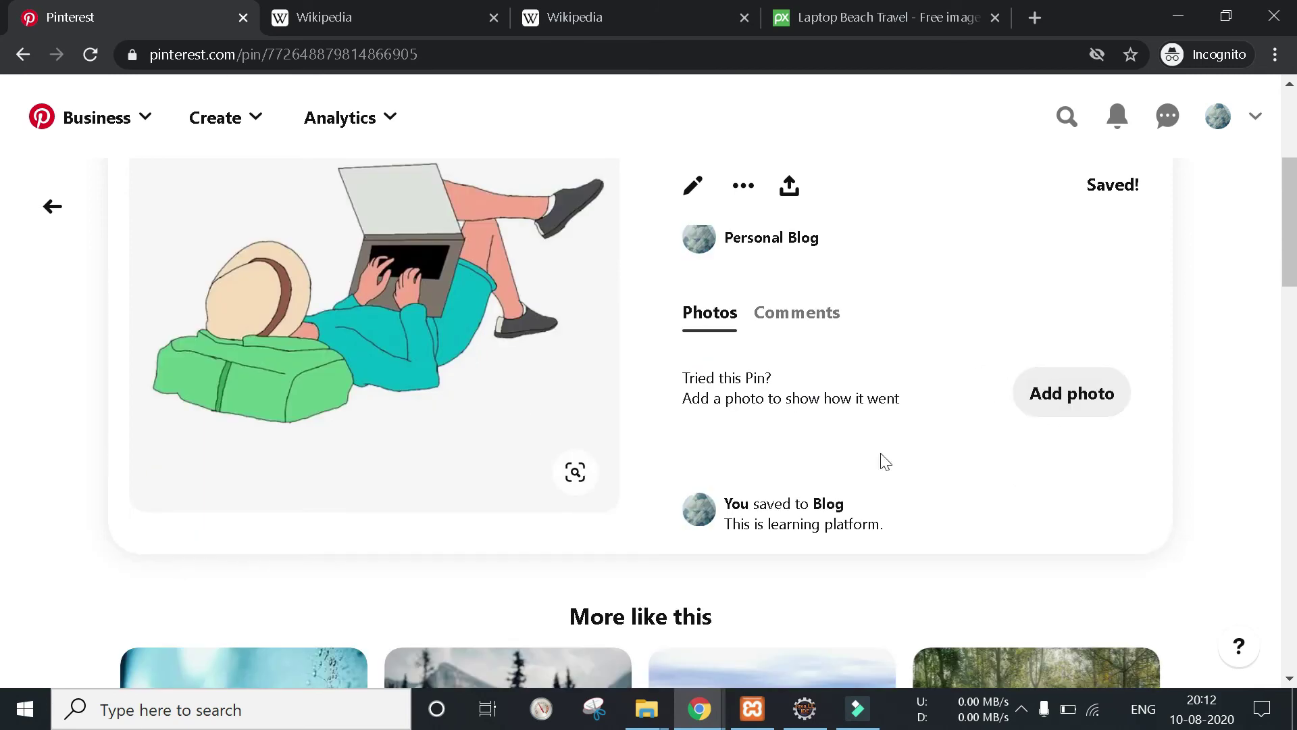
{"action": "scroll", "coordinate": [946, 470], "scroll_direction": "up", "scroll_amount": 2}
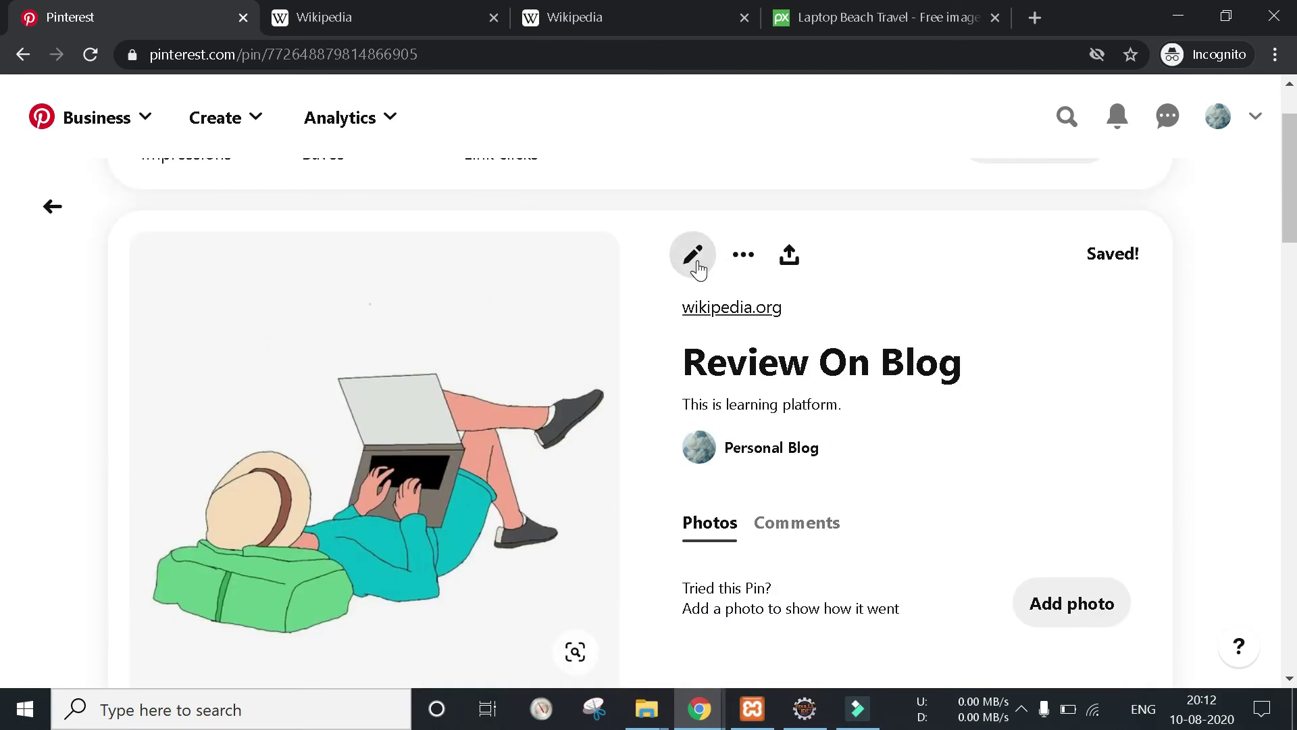
- Examine the Impressions, Saves and Link clicks statistics of the published Pin
{"action": "scroll", "coordinate": [535, 290], "scroll_direction": "up", "scroll_amount": 1}
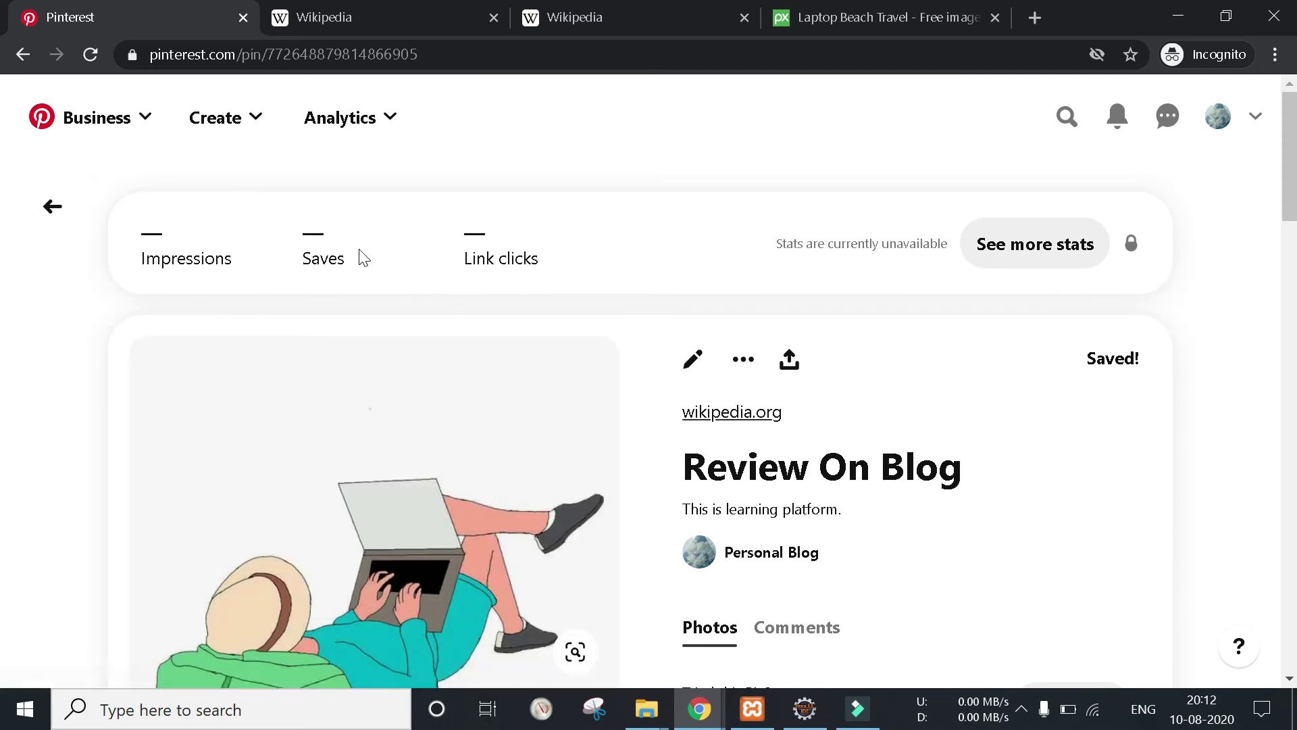
{"action": "left_click", "coordinate": [182, 241]}
{"action": "triple_click", "coordinate": [289, 237]}
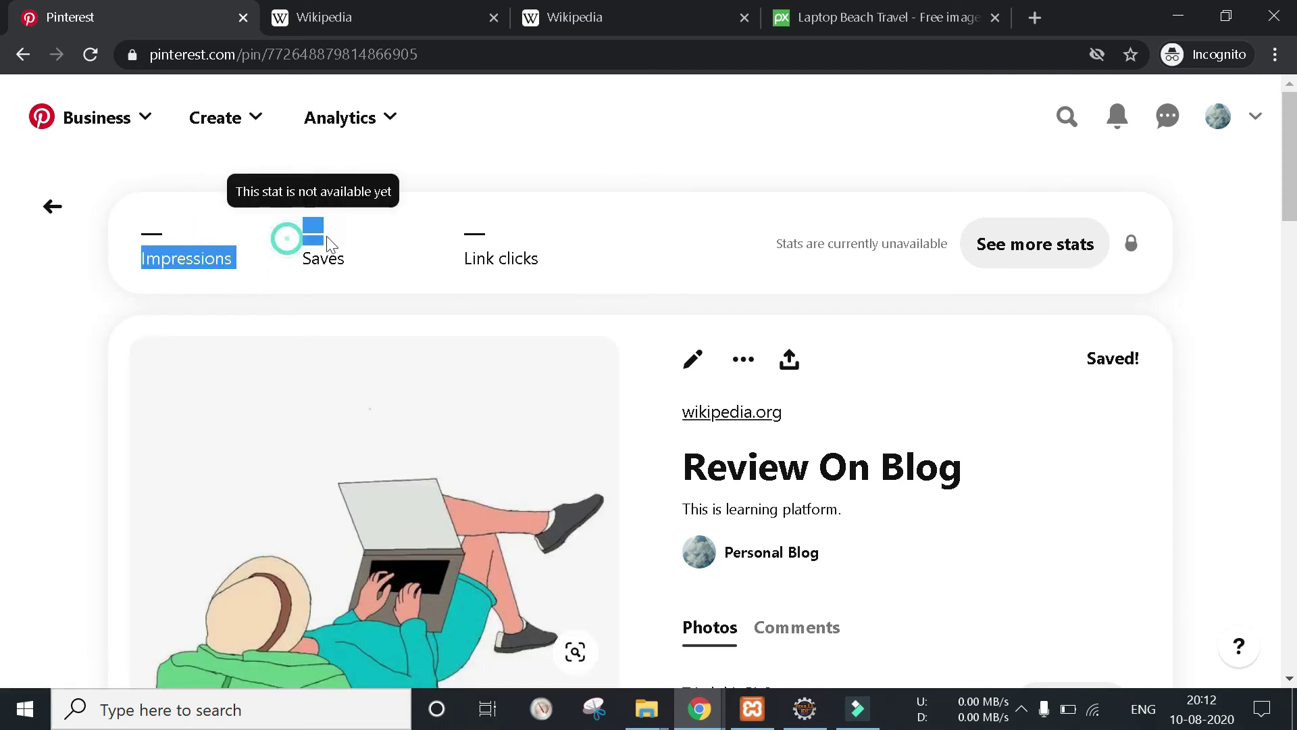
{"action": "triple_click", "coordinate": [471, 235]}
{"action": "left_click", "coordinate": [605, 293]}
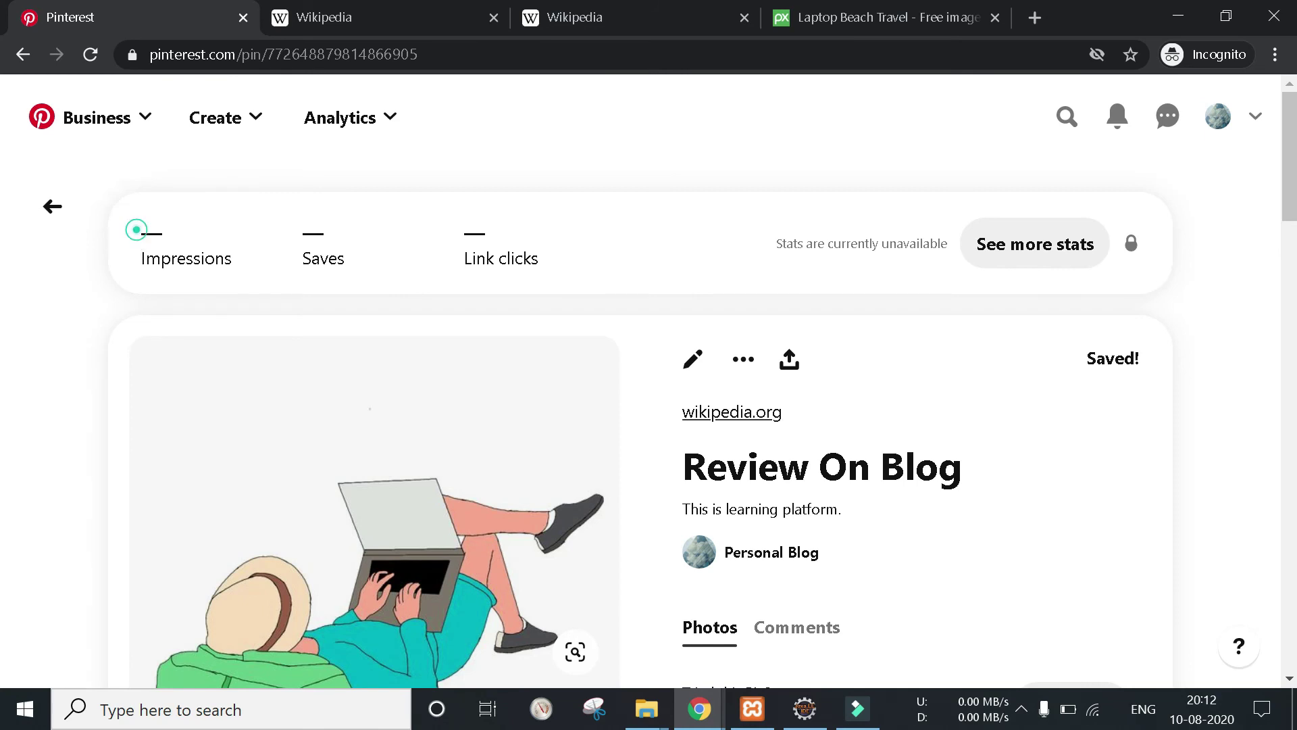
{"action": "triple_click", "coordinate": [134, 229]}
- Return to the business profile and reload it to view the cover with the published Pin
{"action": "left_click", "coordinate": [53, 206]}
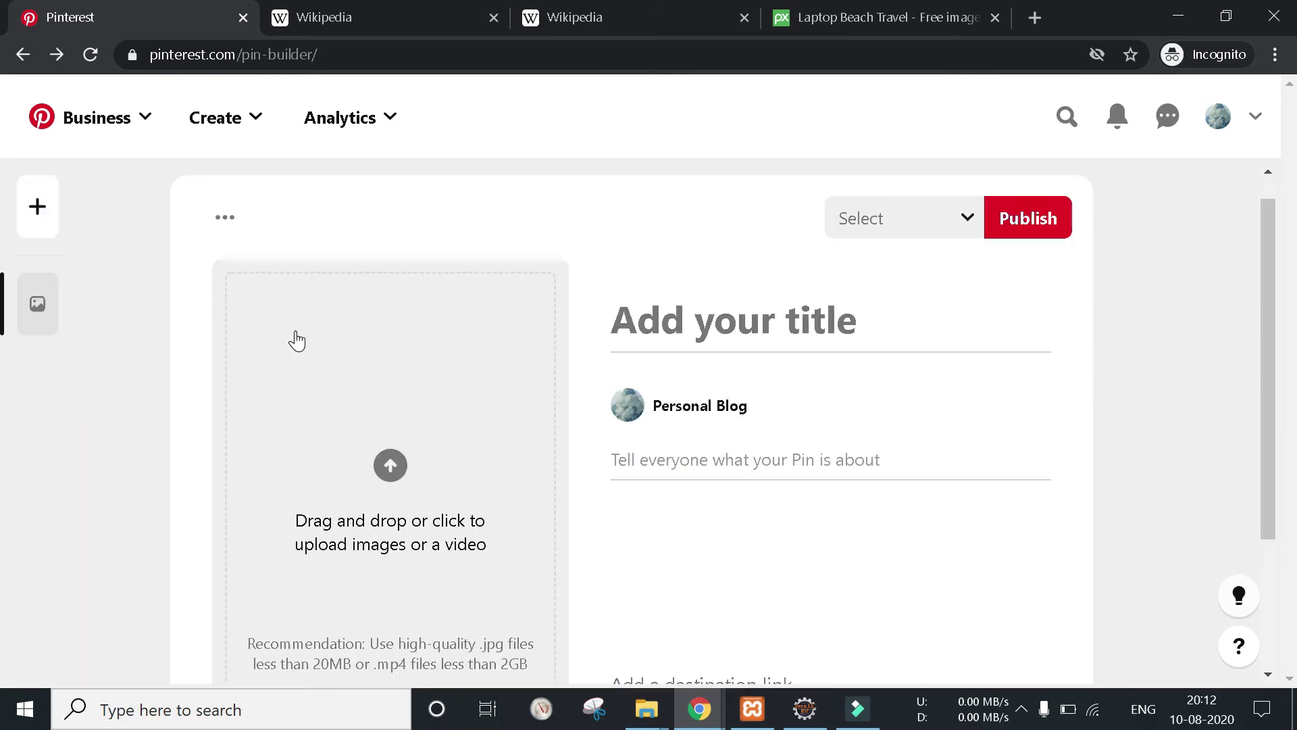
{"action": "left_click", "coordinate": [1218, 115]}
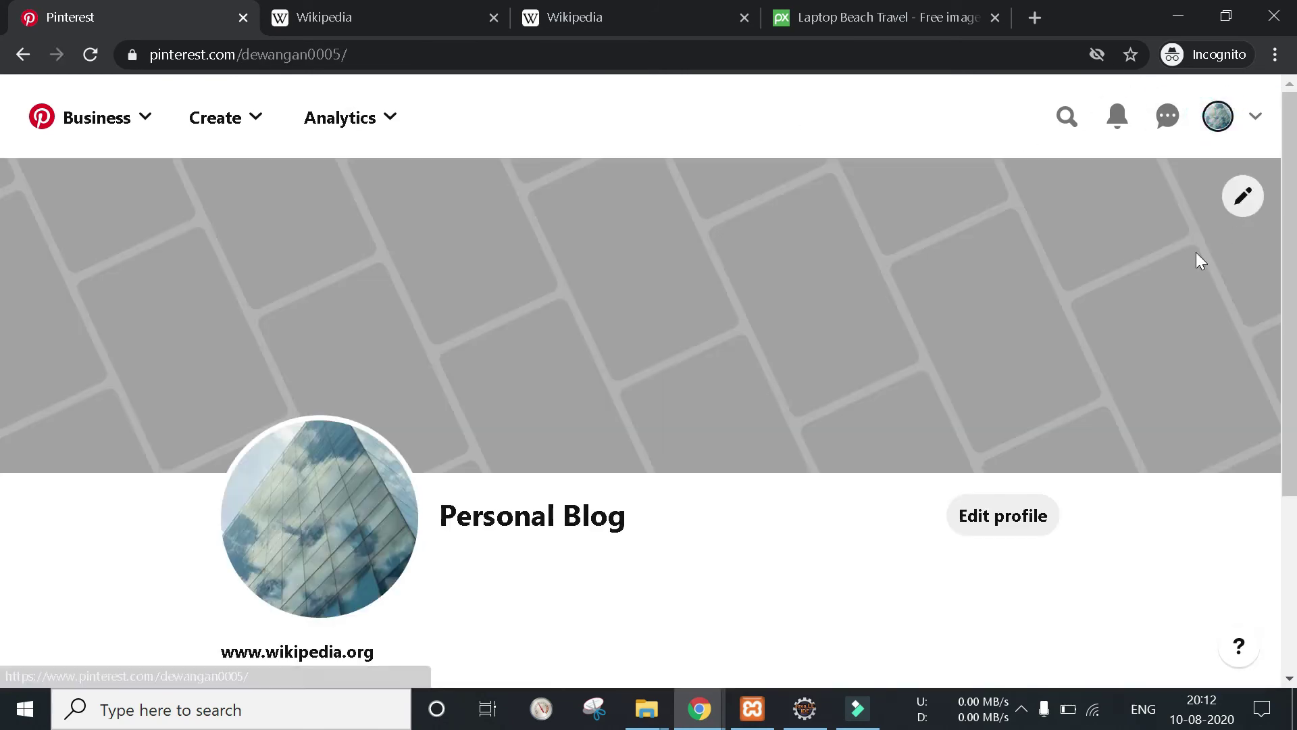
{"action": "scroll", "coordinate": [912, 249], "scroll_direction": "down", "scroll_amount": 3}
{"action": "left_click", "coordinate": [90, 54]}
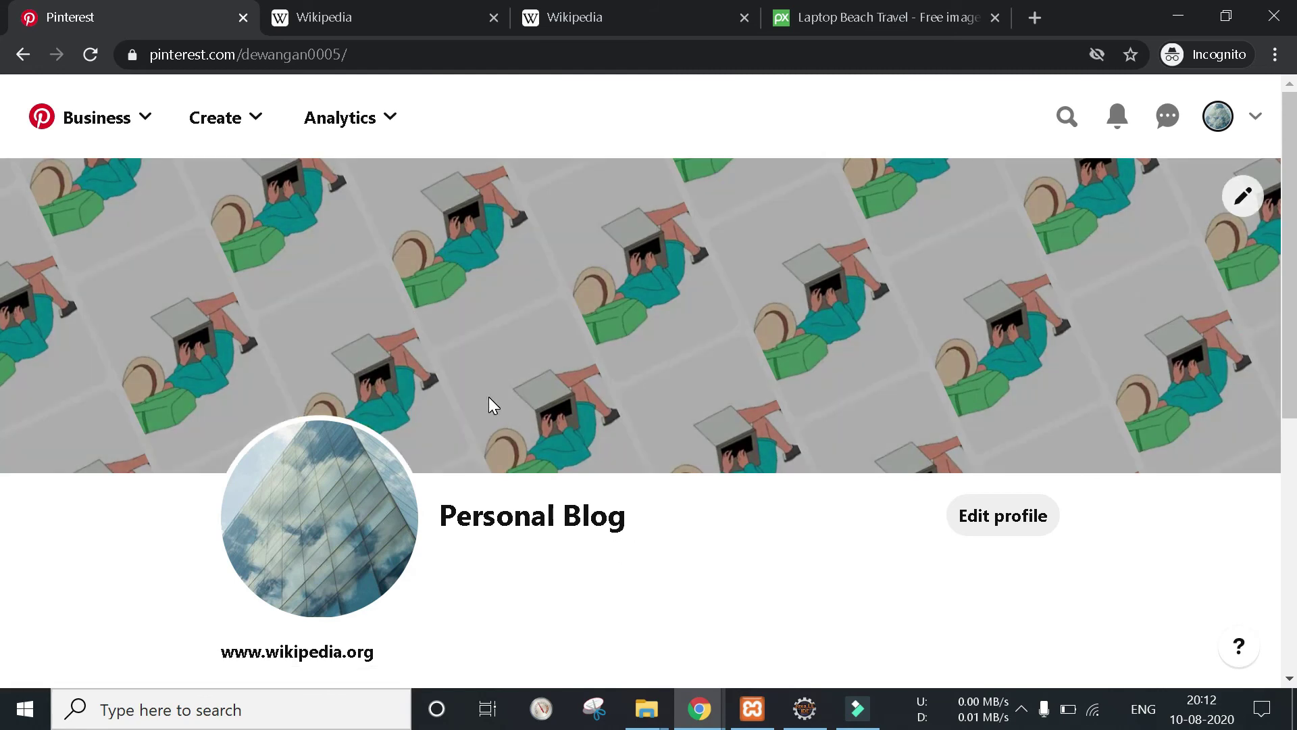
{"action": "scroll", "coordinate": [662, 311], "scroll_direction": "down", "scroll_amount": 7}
{"action": "scroll", "coordinate": [599, 356], "scroll_direction": "up", "scroll_amount": 7}
- View the choices for featuring a board or Pins on the profile cover and cancel without changing them
{"action": "left_click", "coordinate": [1243, 196]}
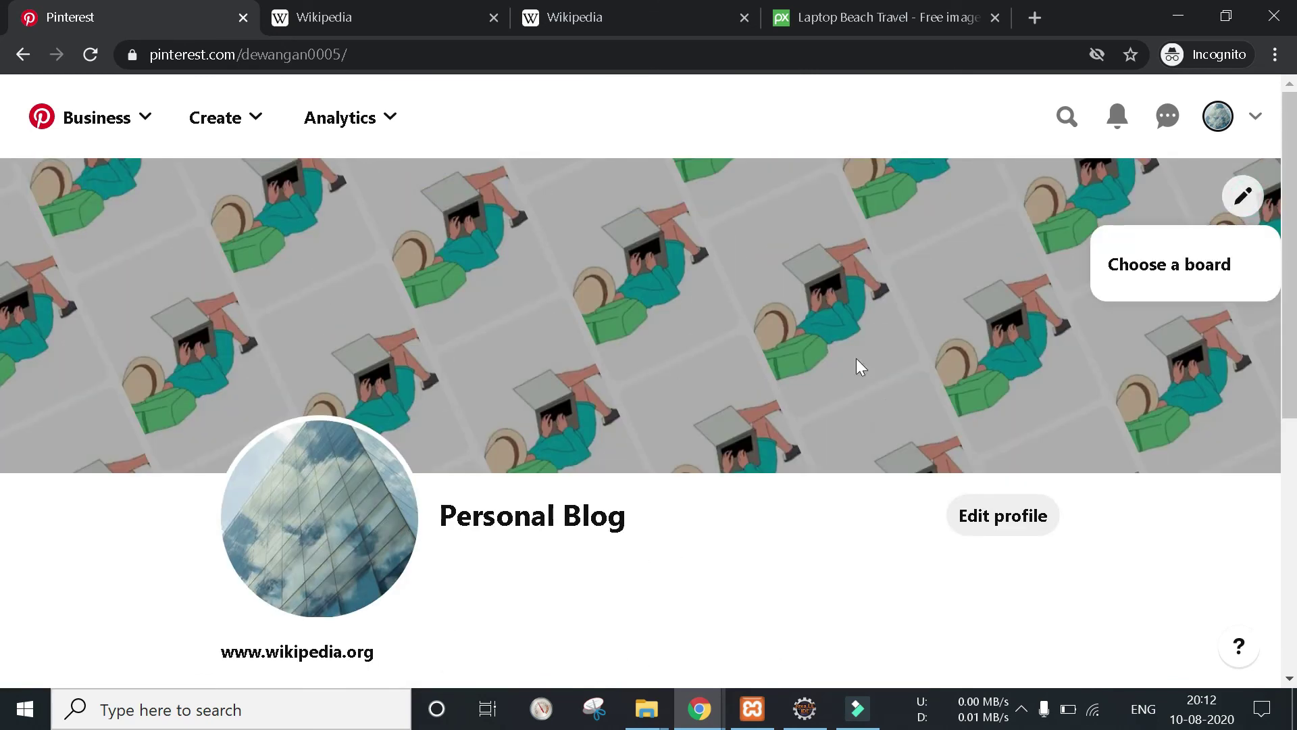
{"action": "left_click", "coordinate": [1209, 280]}
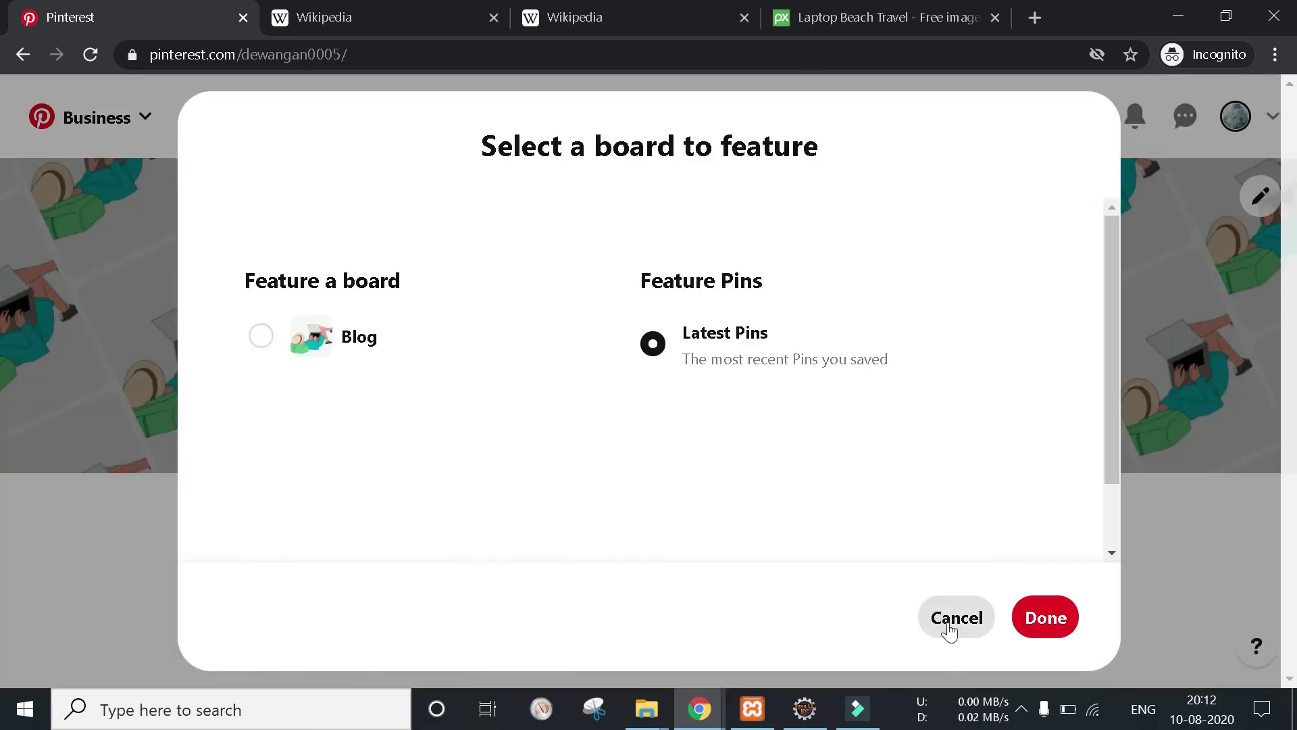
{"action": "left_click", "coordinate": [948, 625]}
- Look through the business profile's Activity, Community, Boards and Pins sections for the published Pin
{"action": "scroll", "coordinate": [681, 302], "scroll_direction": "down", "scroll_amount": 7}
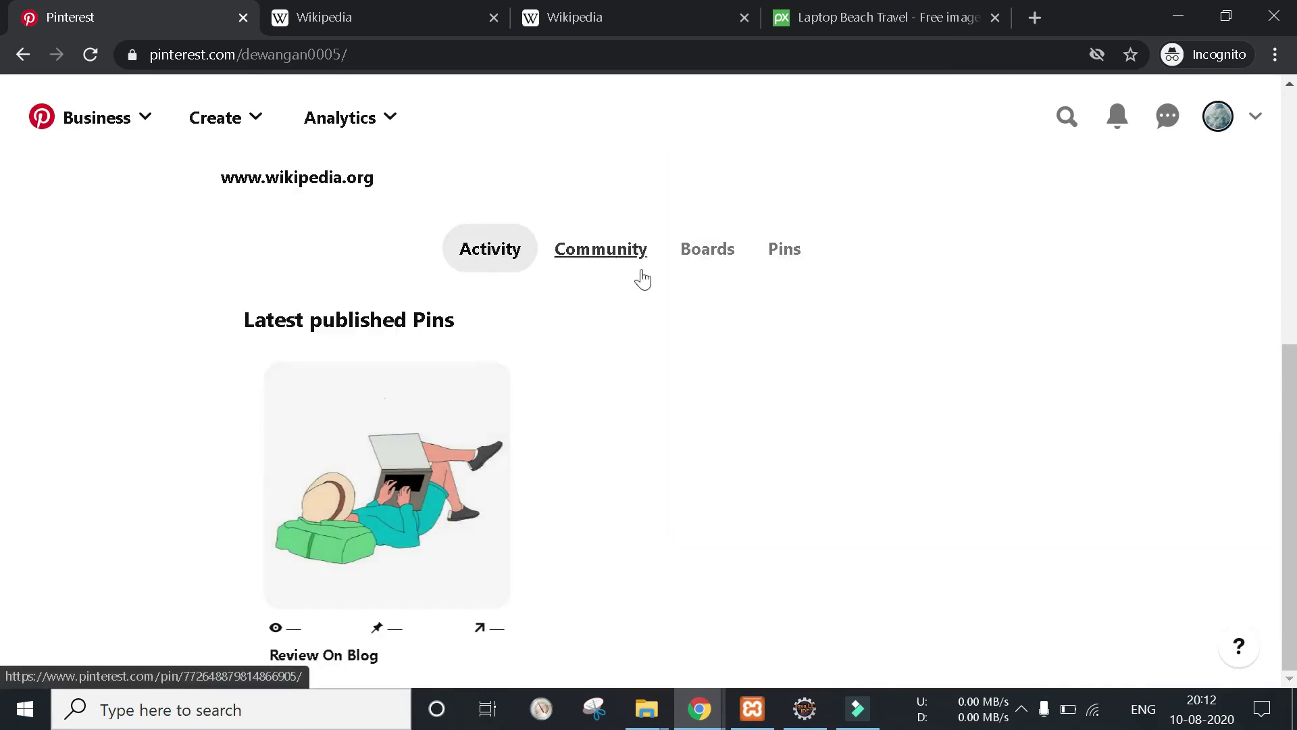
{"action": "left_click", "coordinate": [594, 260]}
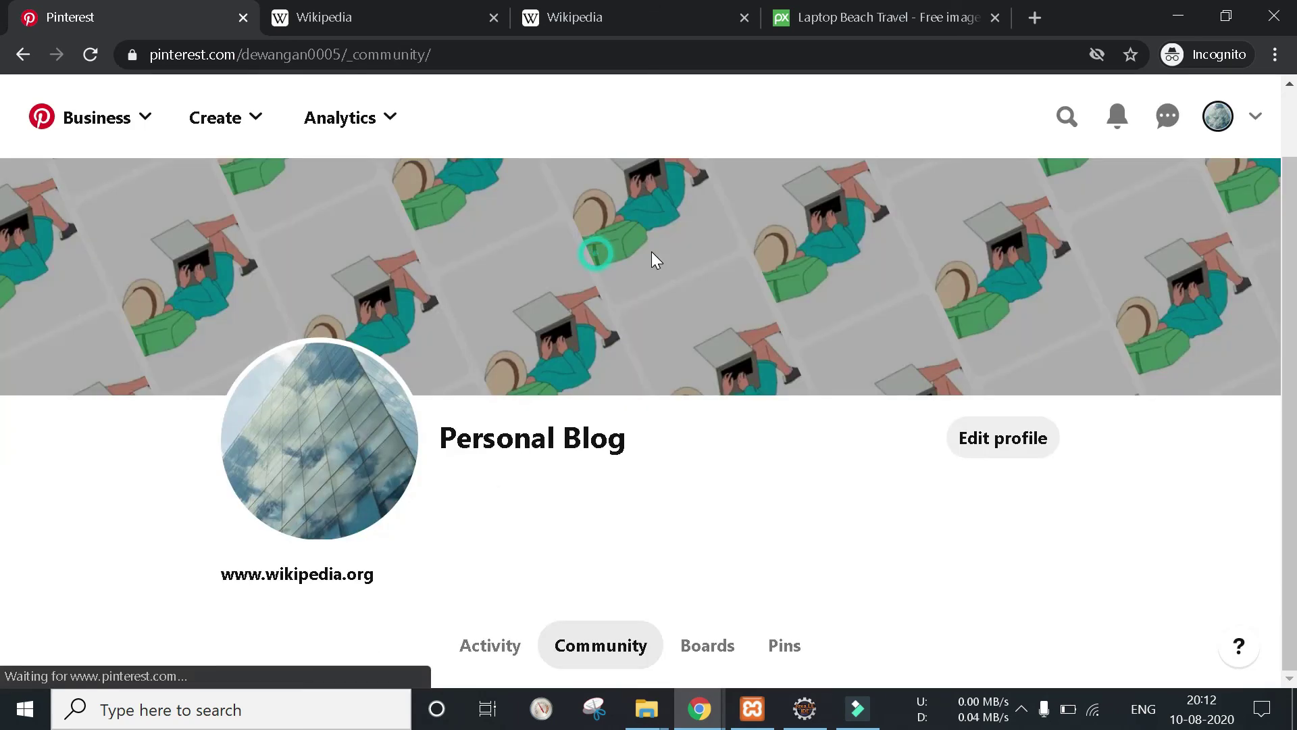
{"action": "left_click", "coordinate": [702, 568]}
{"action": "scroll", "coordinate": [750, 452], "scroll_direction": "down", "scroll_amount": 3}
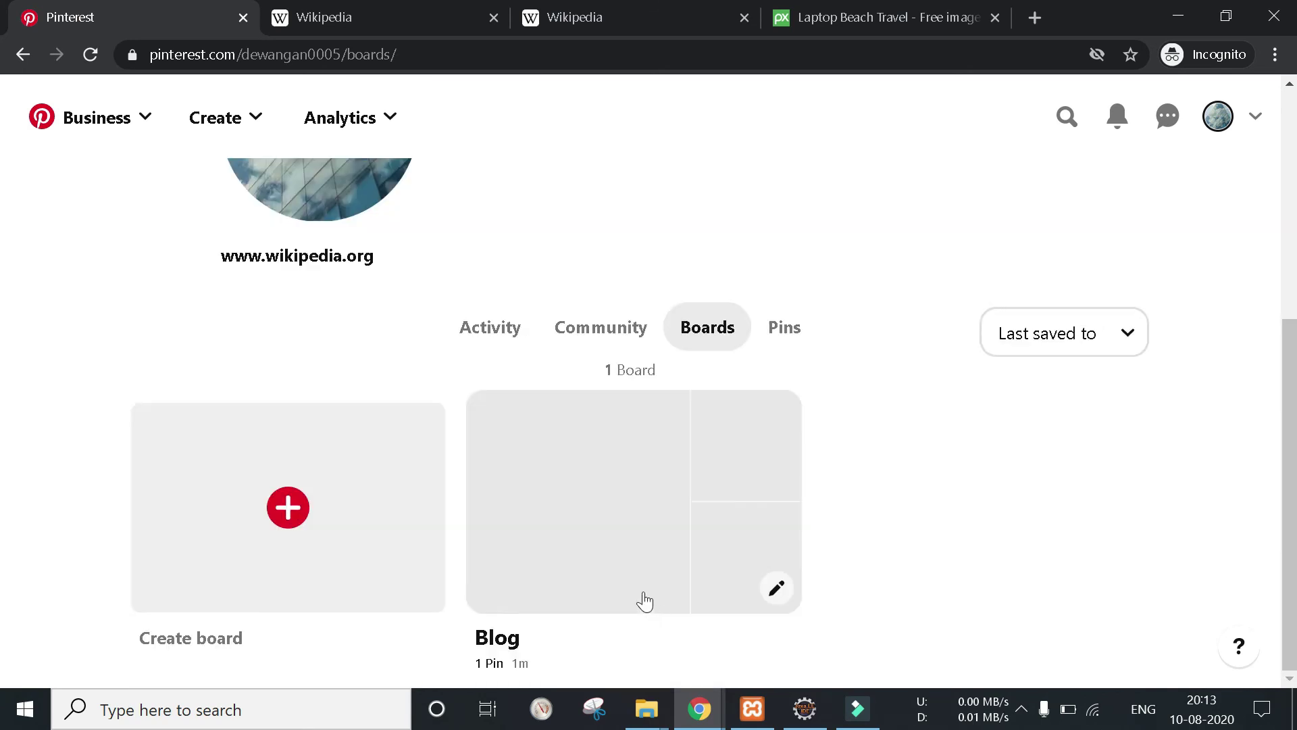
{"action": "left_click", "coordinate": [806, 352]}
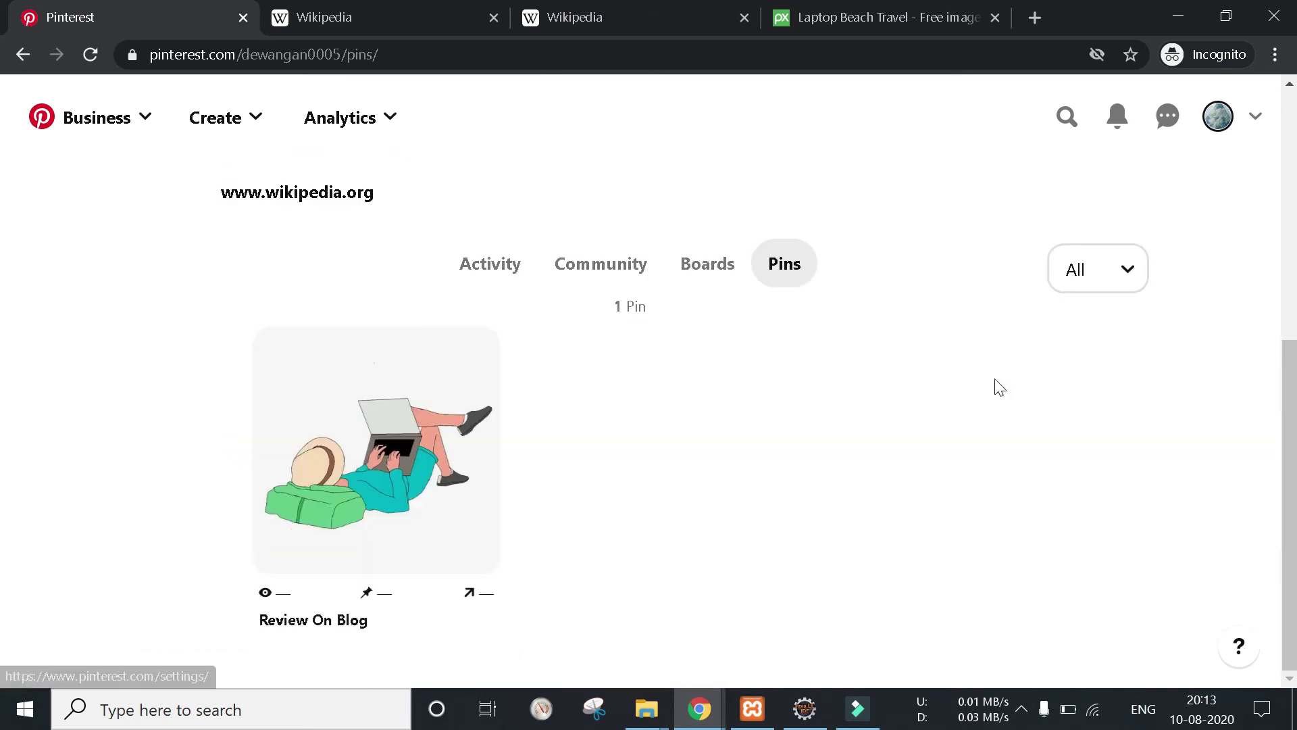
- Start a new Pin and upload the image of a laptop surrounded by portrait photos
{"action": "left_click", "coordinate": [230, 128]}
{"action": "left_click", "coordinate": [246, 192]}
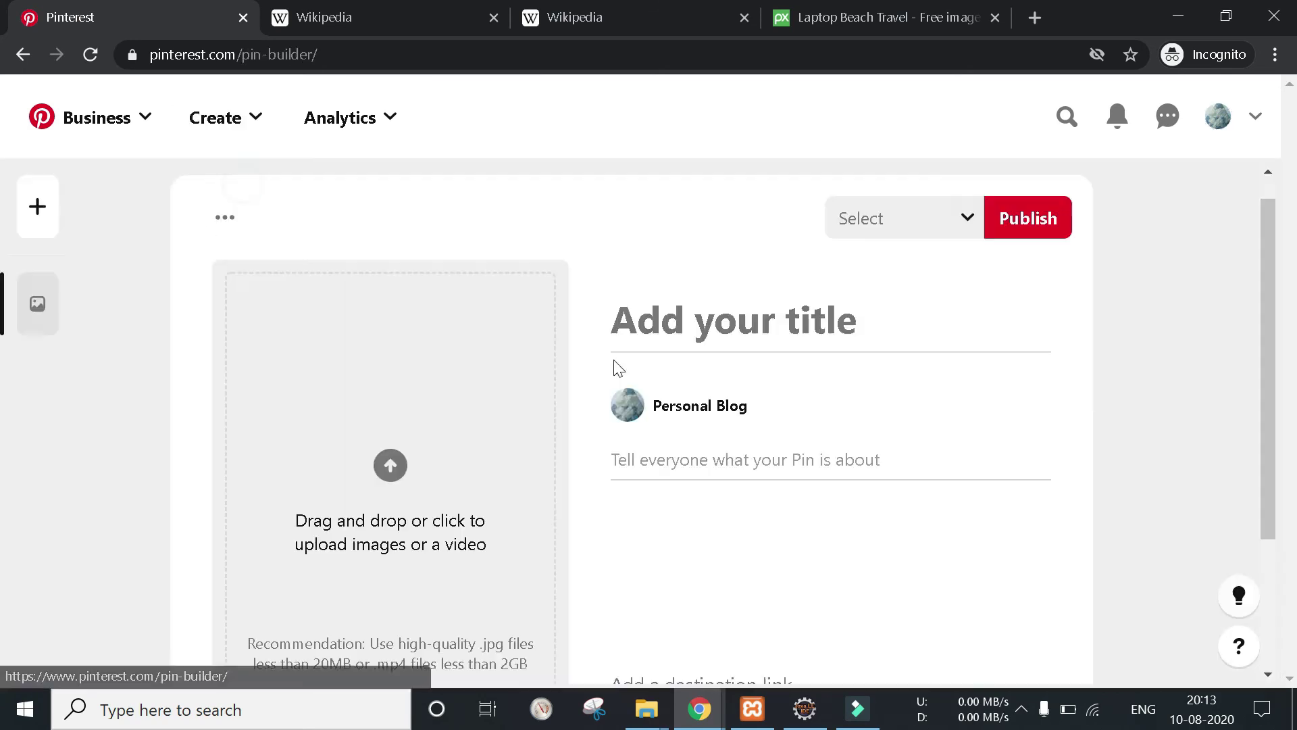
{"action": "left_click", "coordinate": [399, 464]}
{"action": "left_click", "coordinate": [473, 173]}
{"action": "left_click", "coordinate": [482, 466]}
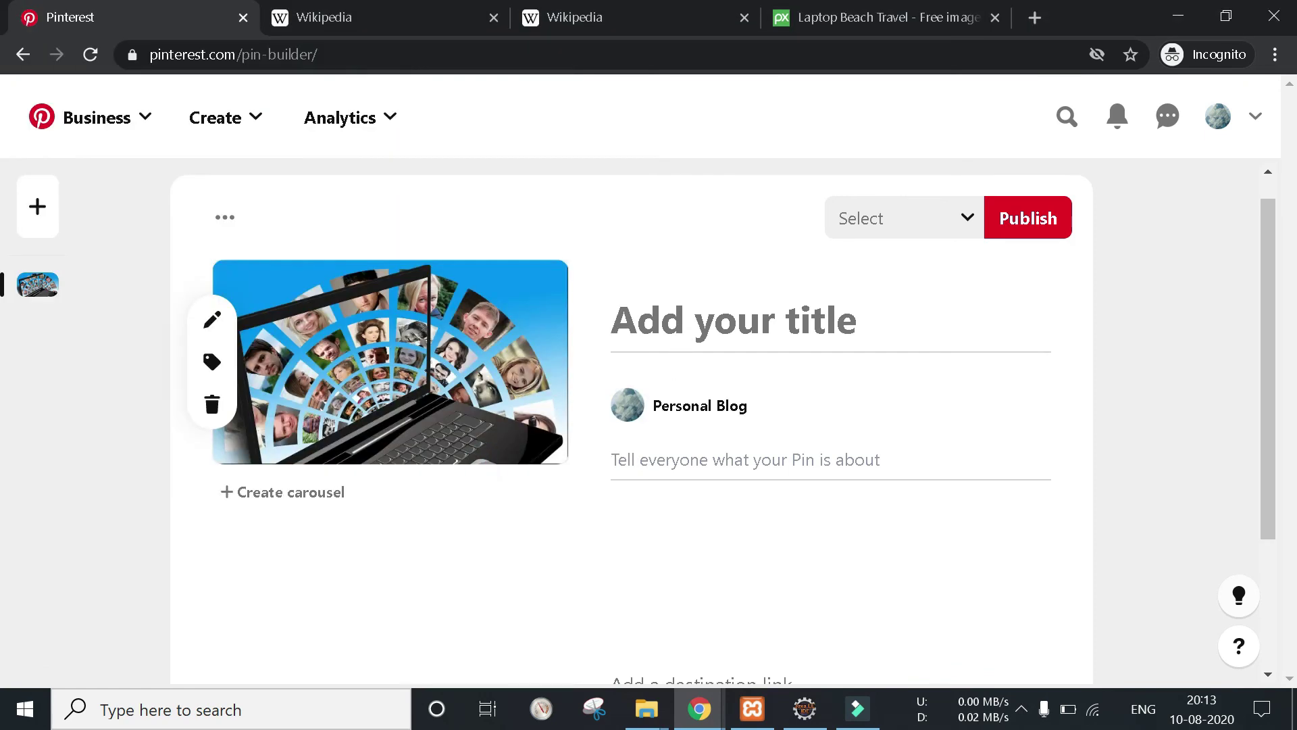
- Title the new Pin "Review On Pinterest"
{"action": "type", "text": "Reviw"}
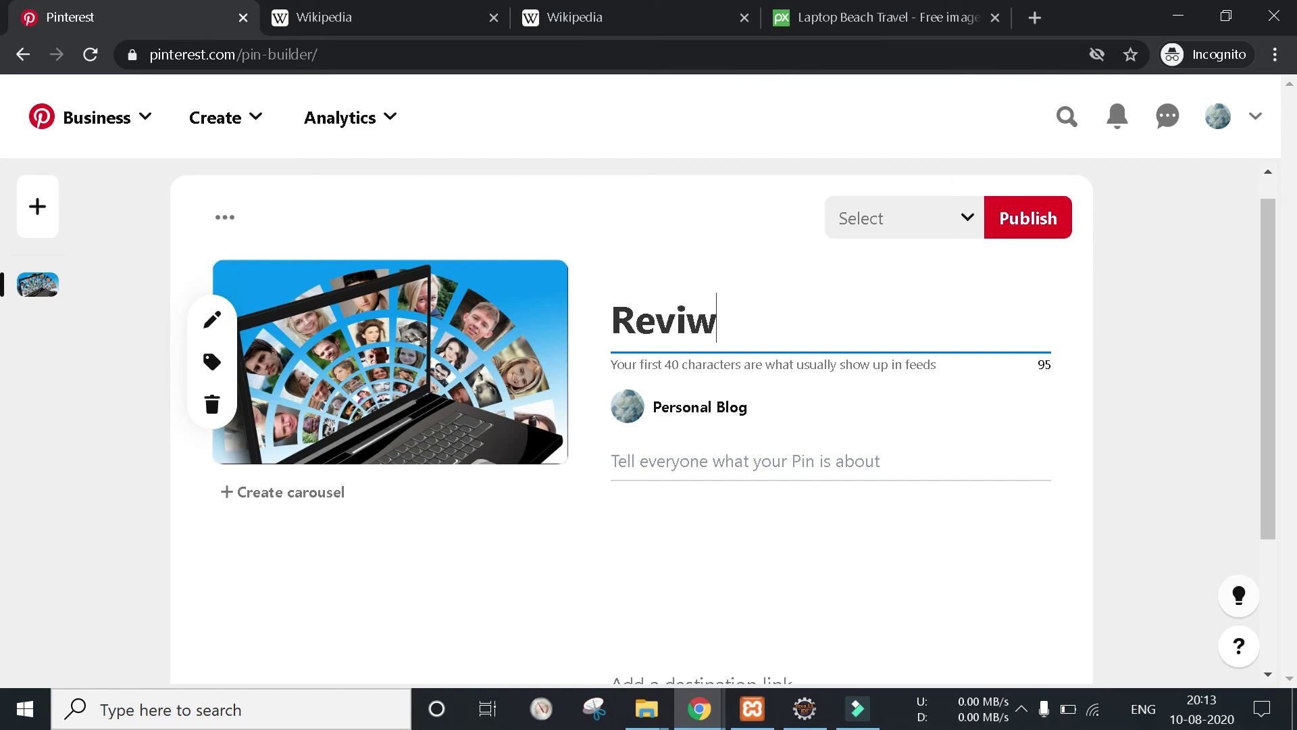
{"action": "key", "text": "BackSpace"}
{"action": "type", "text": "ew On So"}
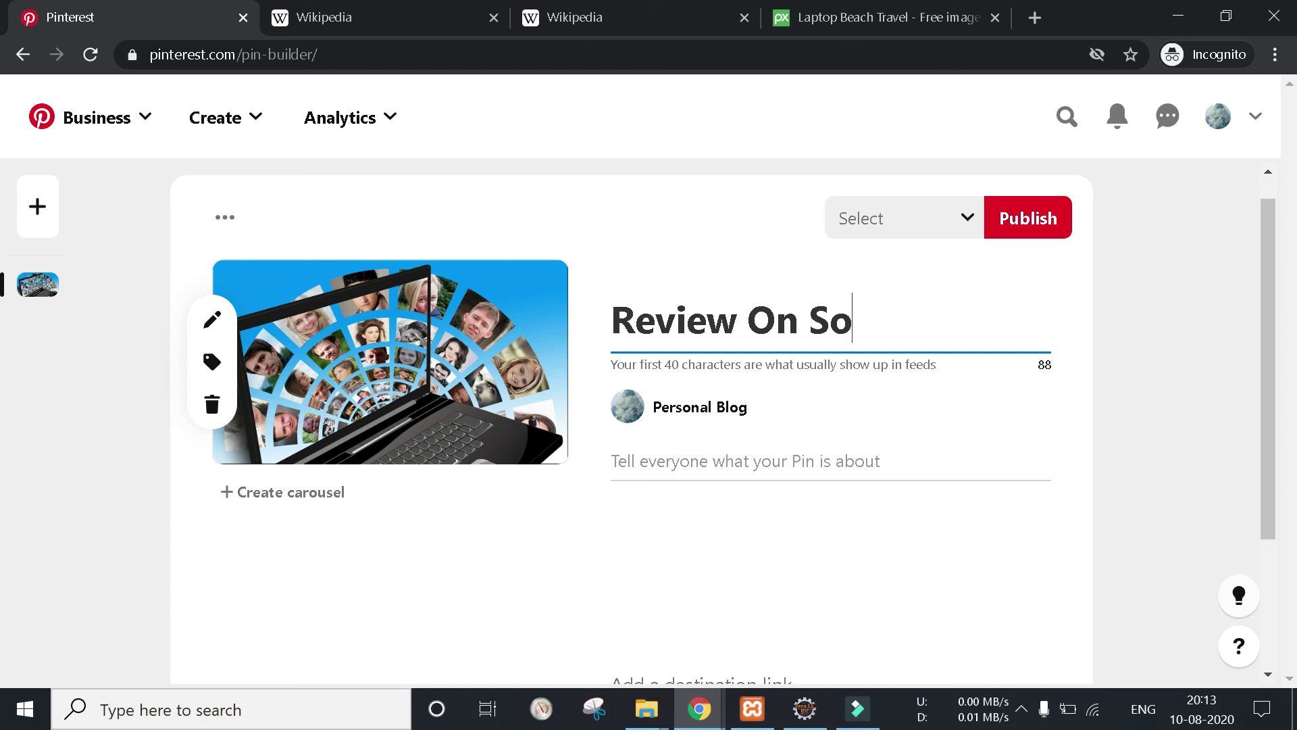
{"action": "type", "text": "cial N"}
{"action": "key", "text": "BackSpace"}
{"action": "key", "text": "BackSpace"}
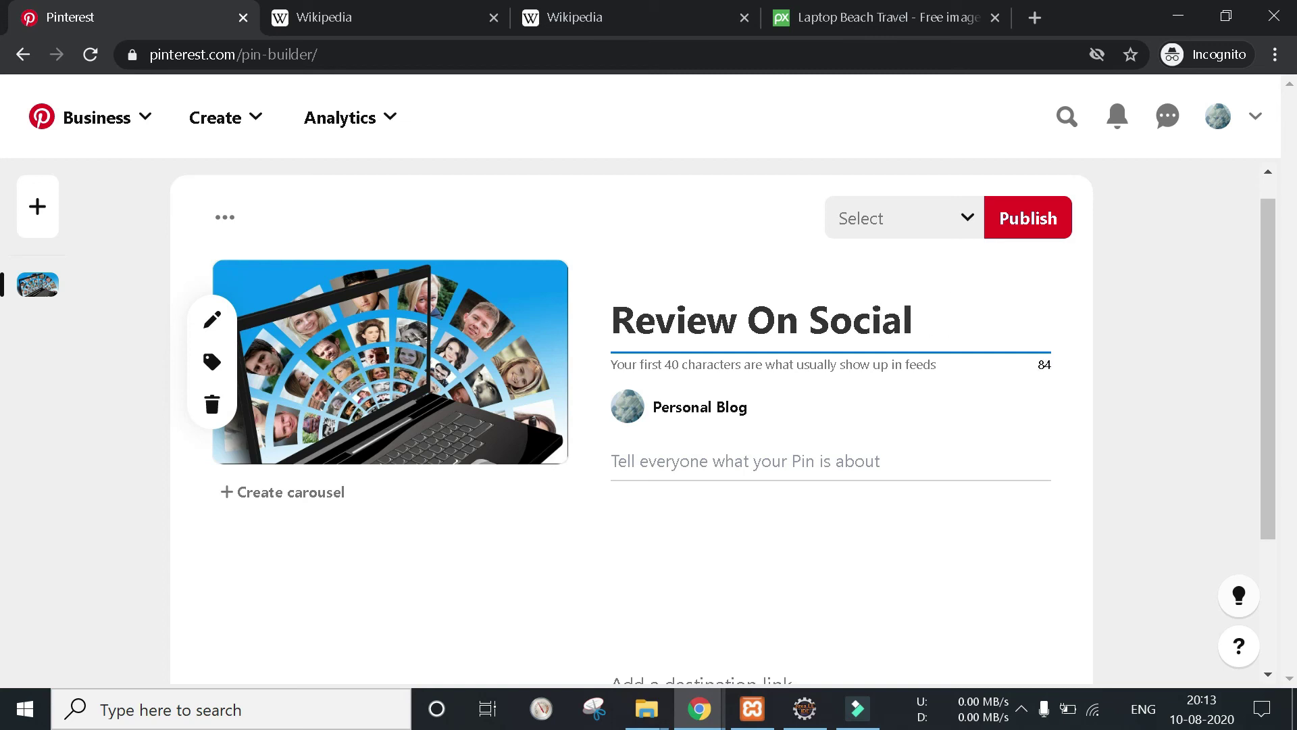
{"action": "key", "text": "BackSpace"}
{"action": "key", "text": "BackSpace"}
{"action": "key", "text": "BackSpace"}
{"action": "key", "text": "BackSpace"}
{"action": "key", "text": "BackSpace"}
{"action": "key", "text": "BackSpace"}
{"action": "type", "text": "Pin"}
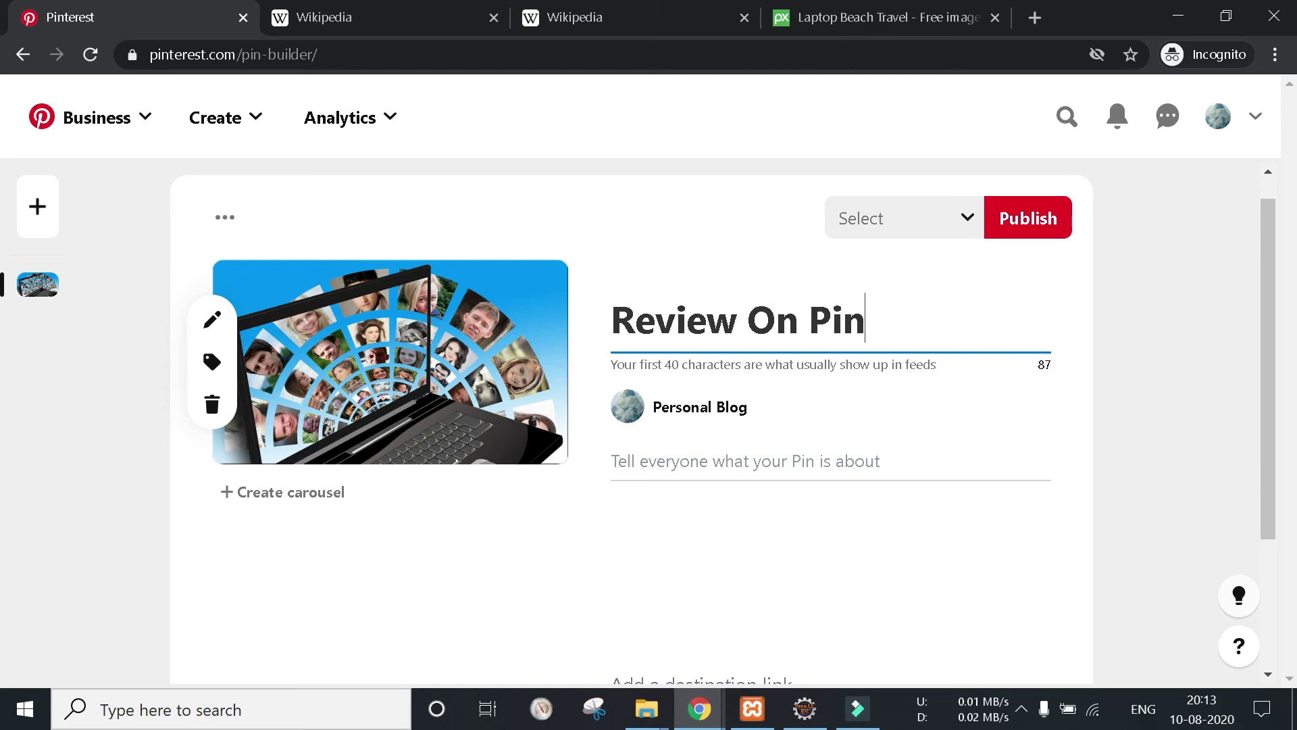
{"action": "type", "text": "interest"}
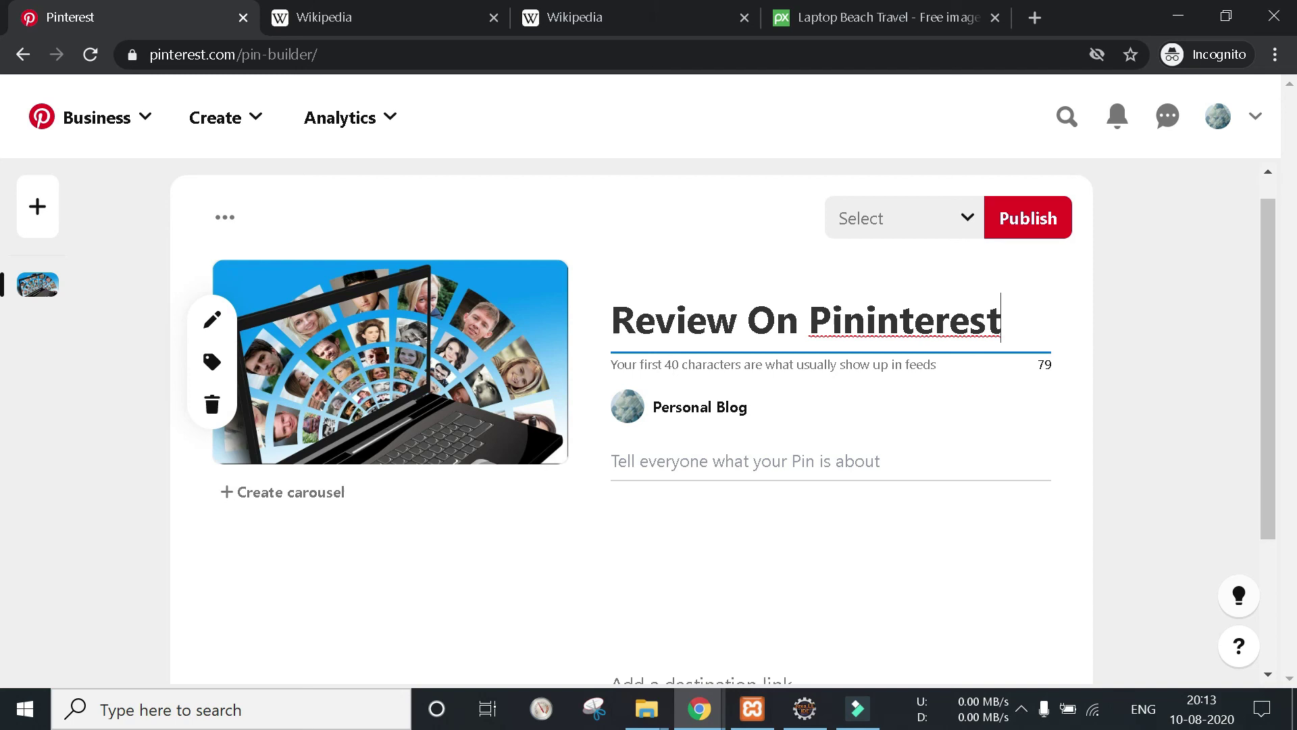
{"action": "left_click", "coordinate": [874, 318]}
{"action": "key", "text": "BackSpace"}
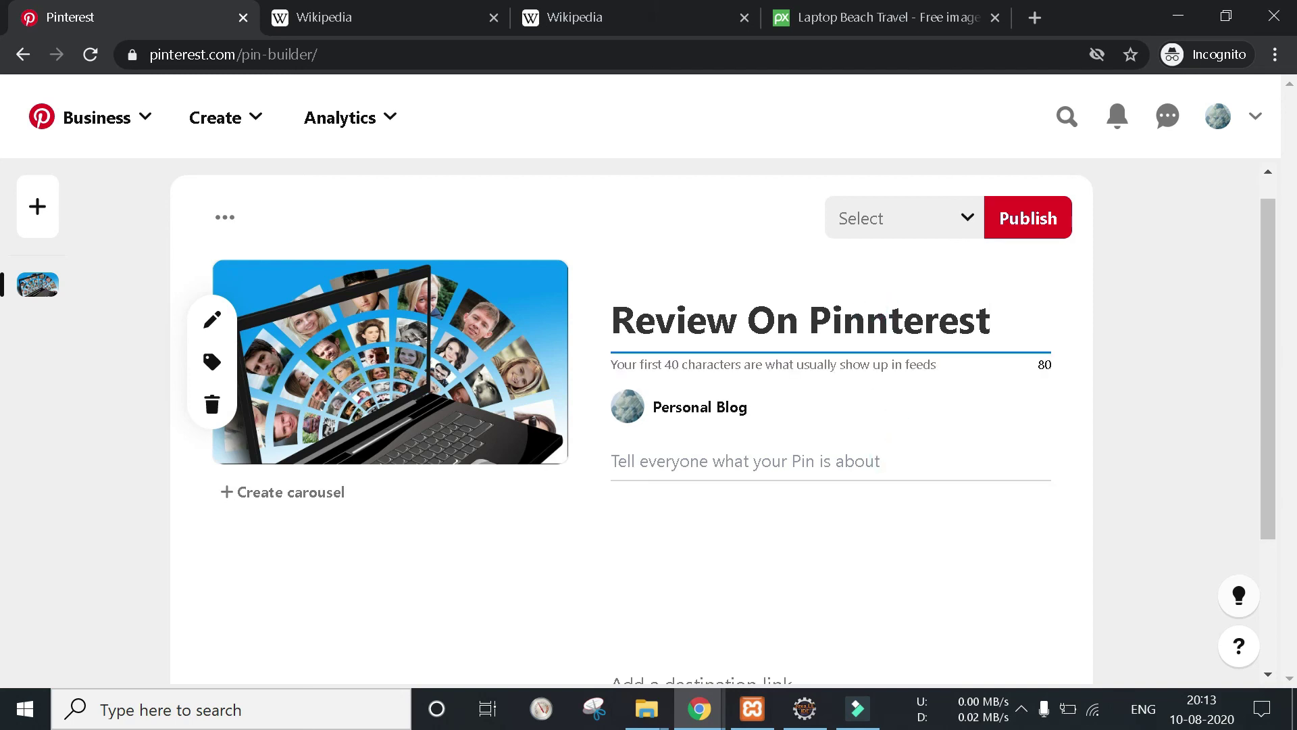
{"action": "key", "text": "BackSpace"}
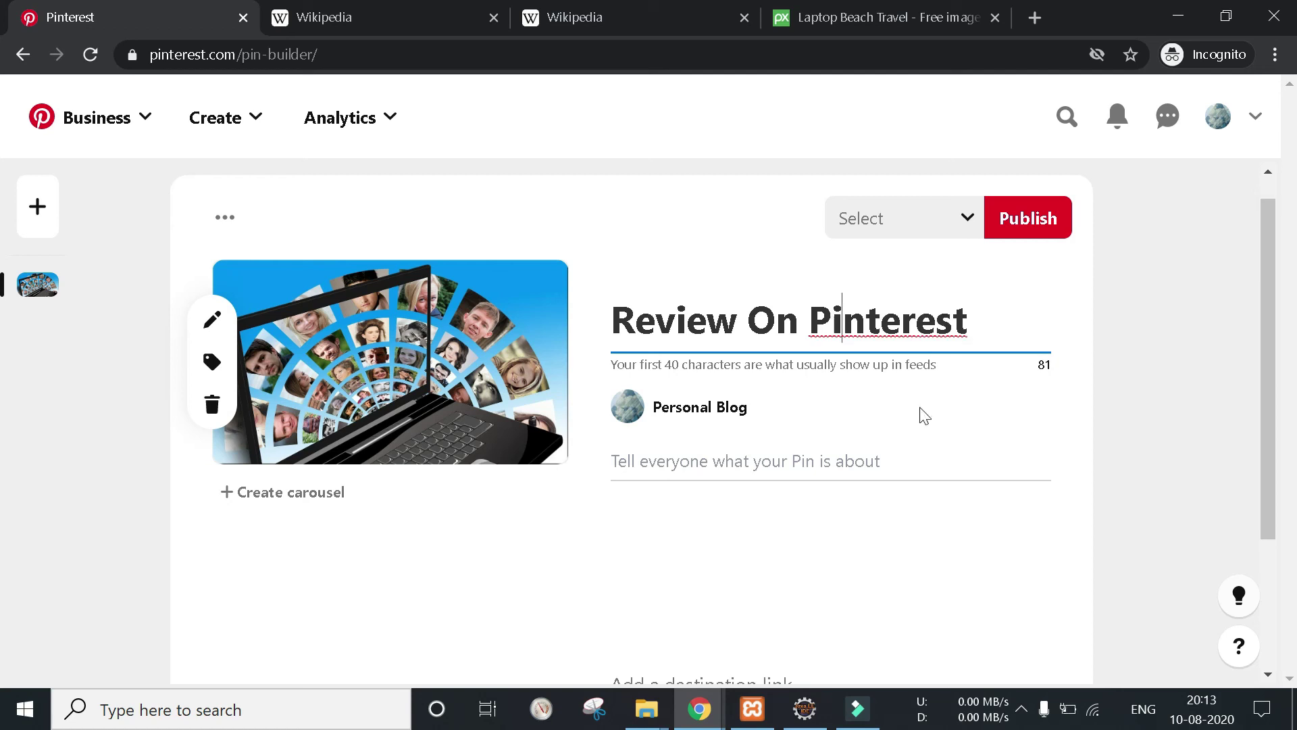
- Enter "Let's review on pinterest!!" as the Pin's description
{"action": "left_click", "coordinate": [906, 456]}
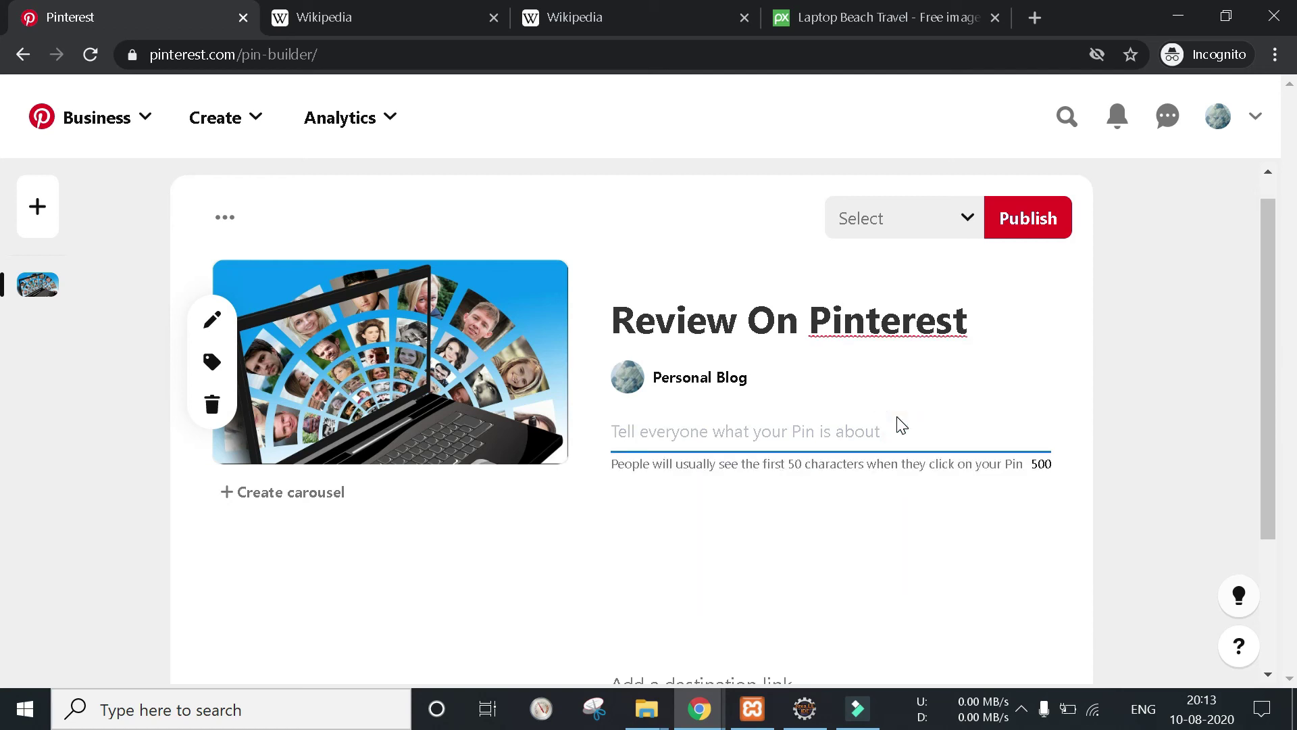
{"action": "type", "text": "s"}
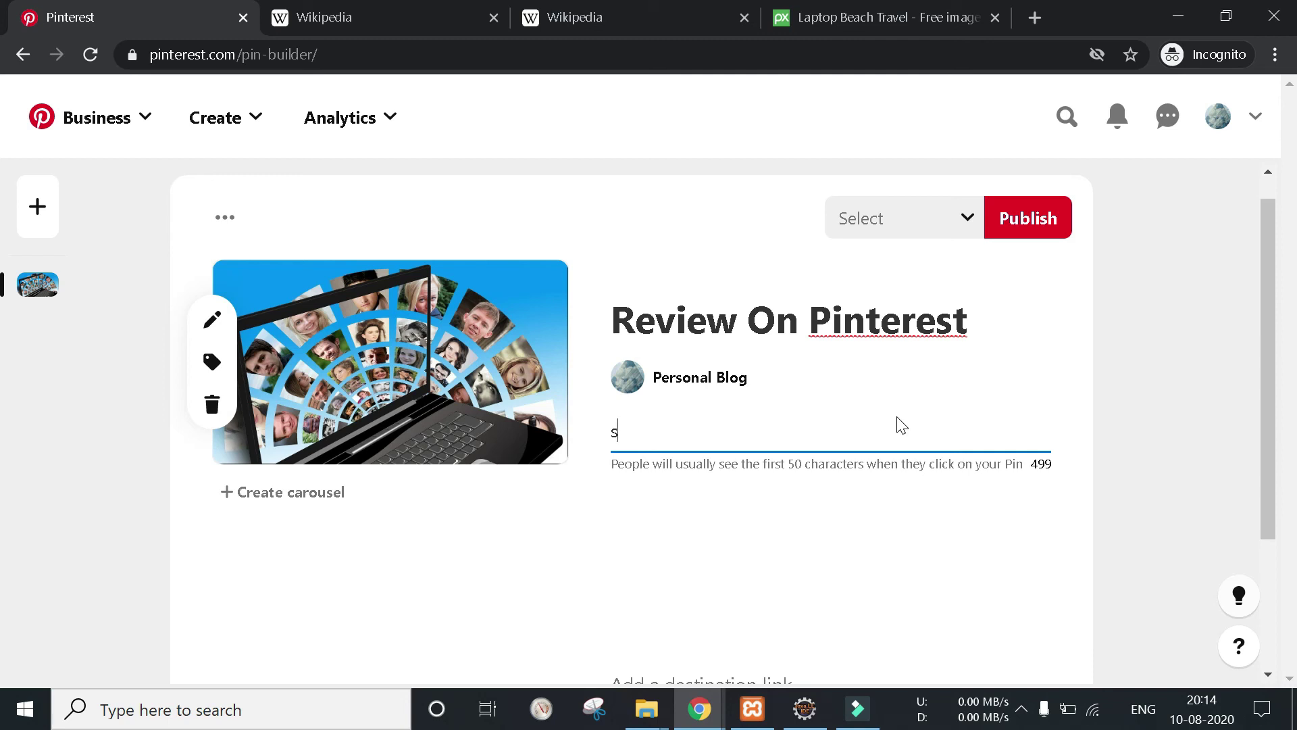
{"action": "key", "text": "BackSpace"}
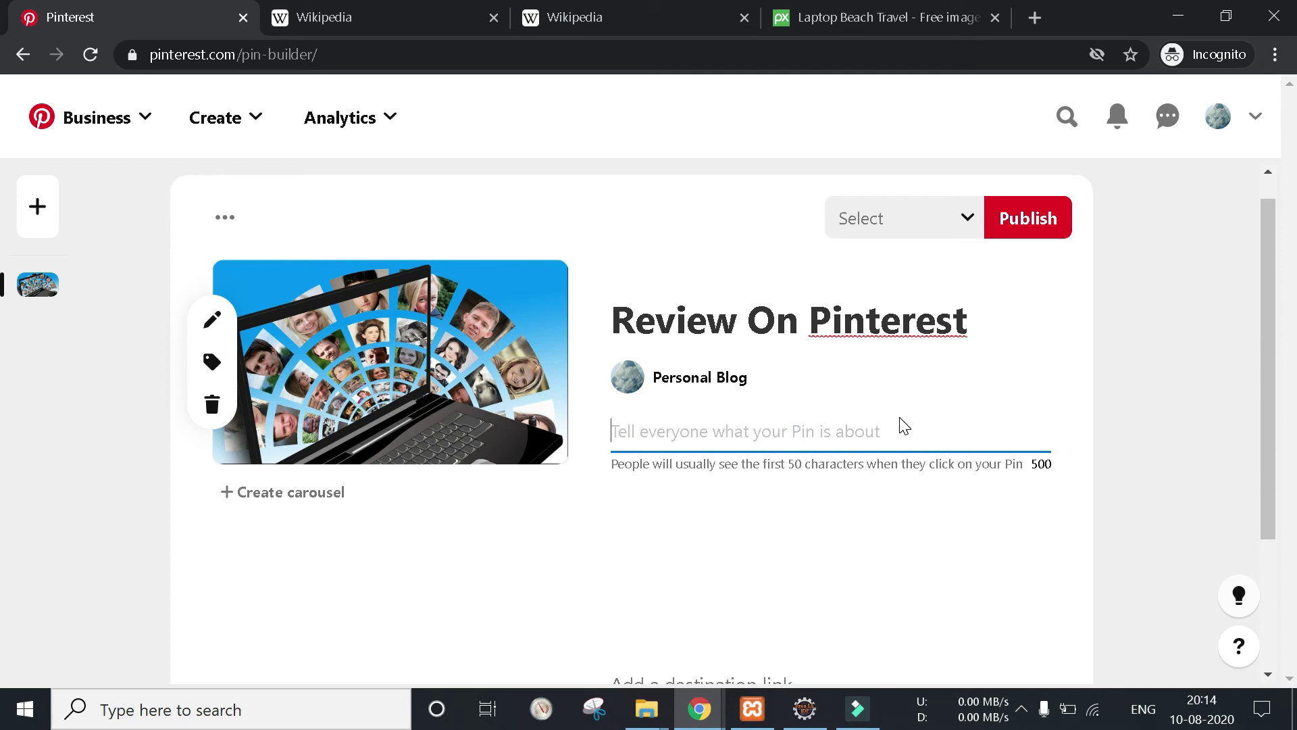
{"action": "type", "text": "Let"}
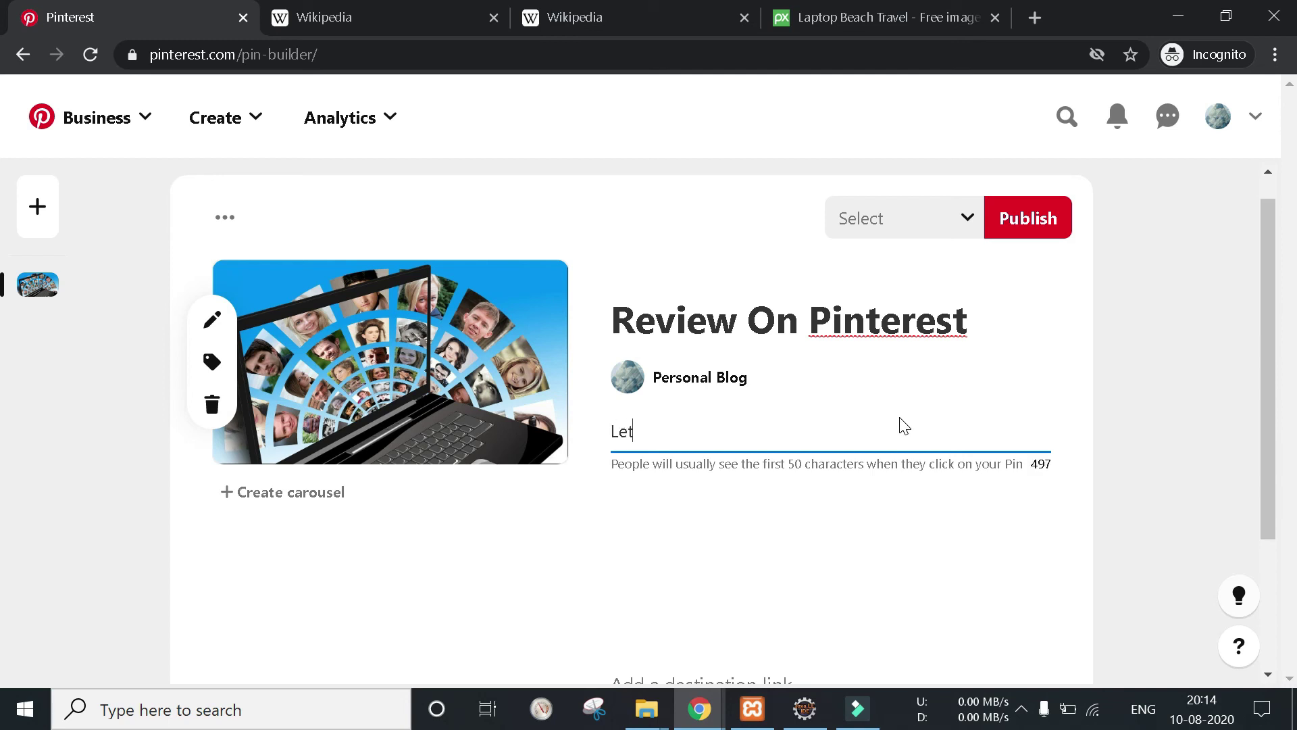
{"action": "type", "text": "'s review on pinterest"}
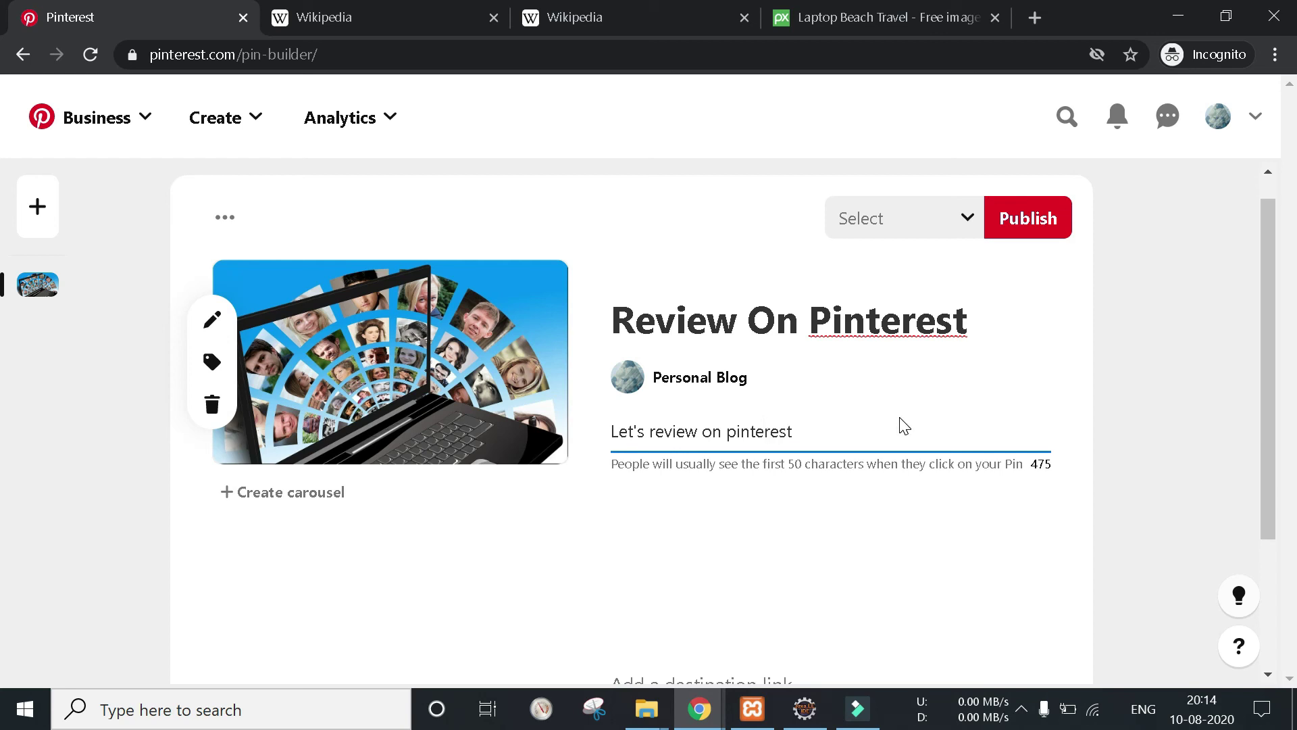
{"action": "scroll", "coordinate": [613, 349], "scroll_direction": "down", "scroll_amount": 3}
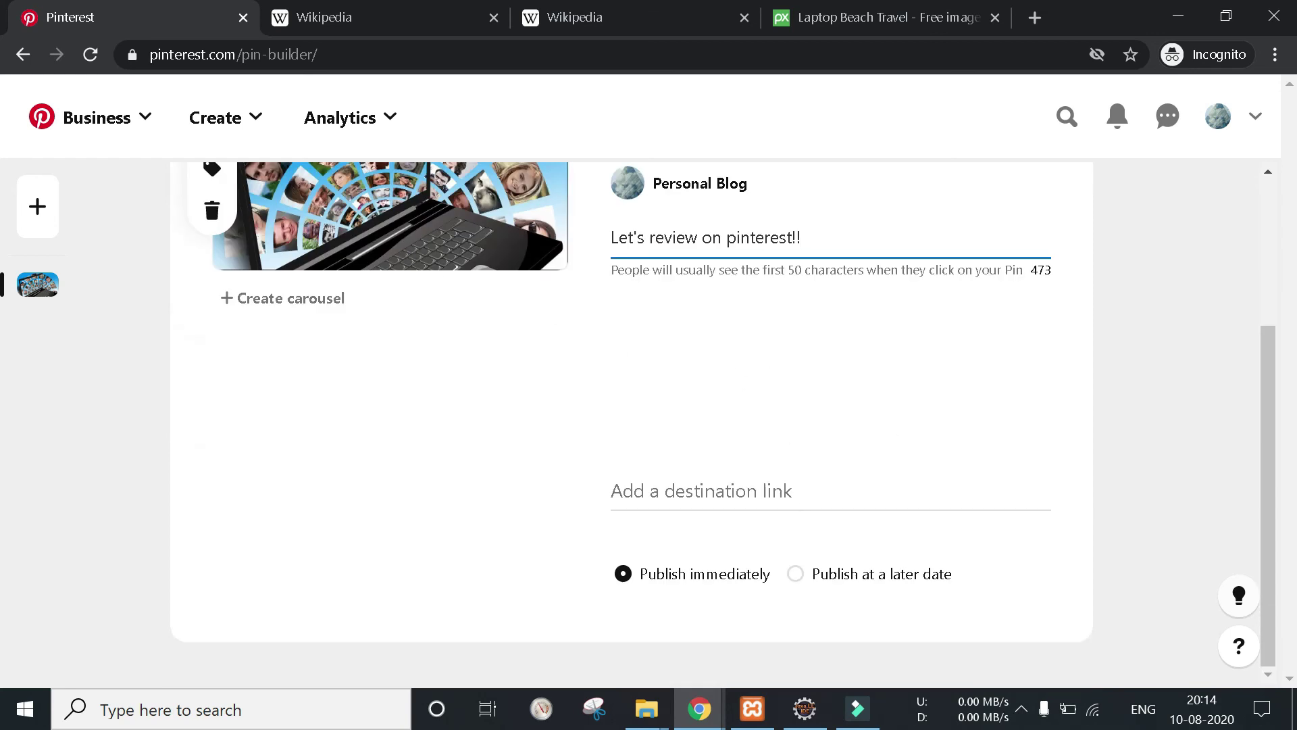
{"action": "left_click", "coordinate": [741, 488]}
{"action": "left_click", "coordinate": [371, 10]}
{"action": "left_click", "coordinate": [50, 13]}
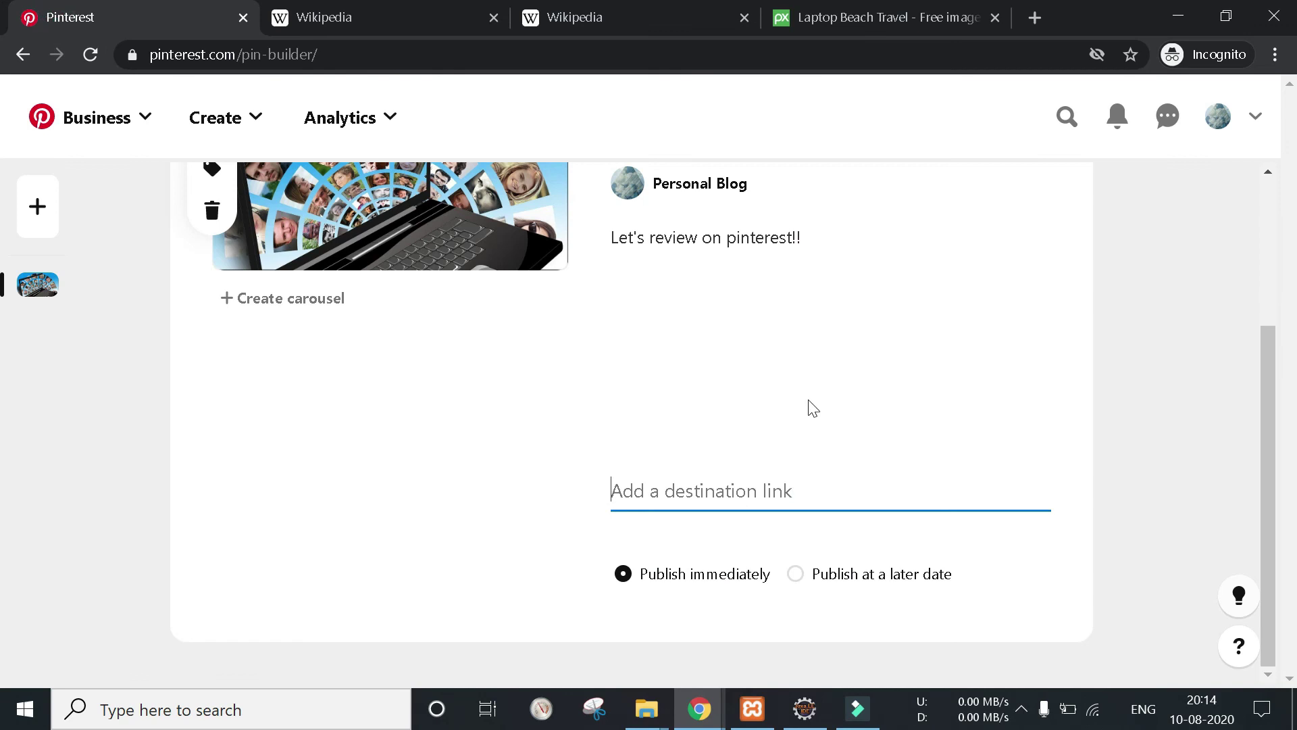
{"action": "left_click", "coordinate": [741, 477]}
{"action": "type", "text": "https://www.wikipedia.org/"}
- Publish the Pin to the Blog board and open its published page
{"action": "scroll", "coordinate": [814, 412], "scroll_direction": "up", "scroll_amount": 3}
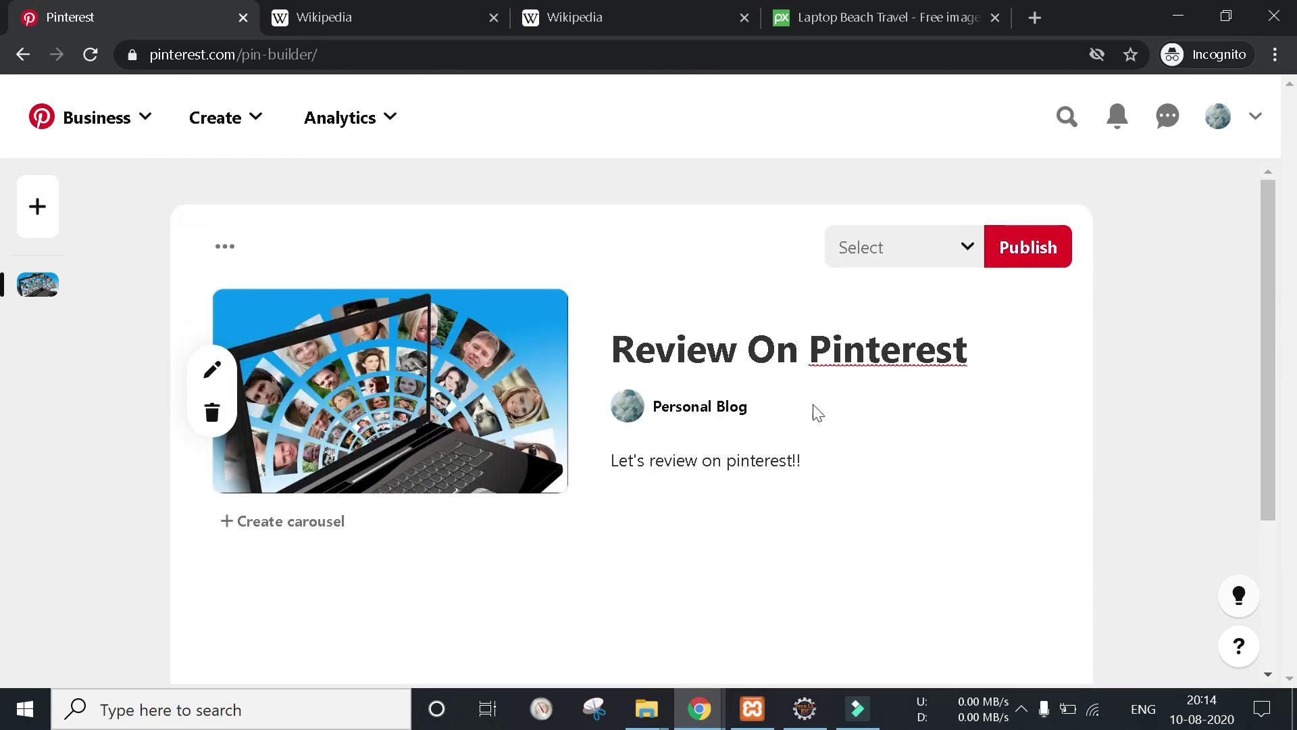
{"action": "left_click", "coordinate": [966, 247]}
{"action": "left_click", "coordinate": [637, 343]}
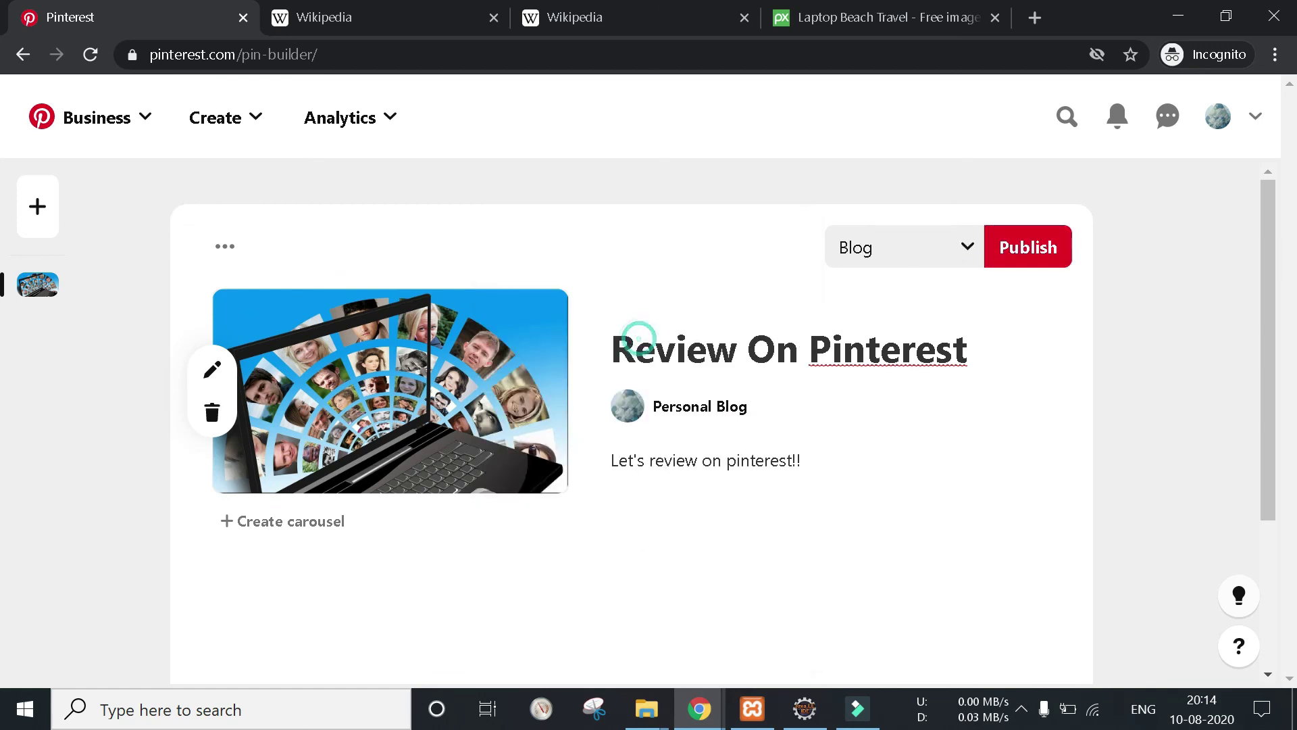
{"action": "left_click", "coordinate": [1006, 254]}
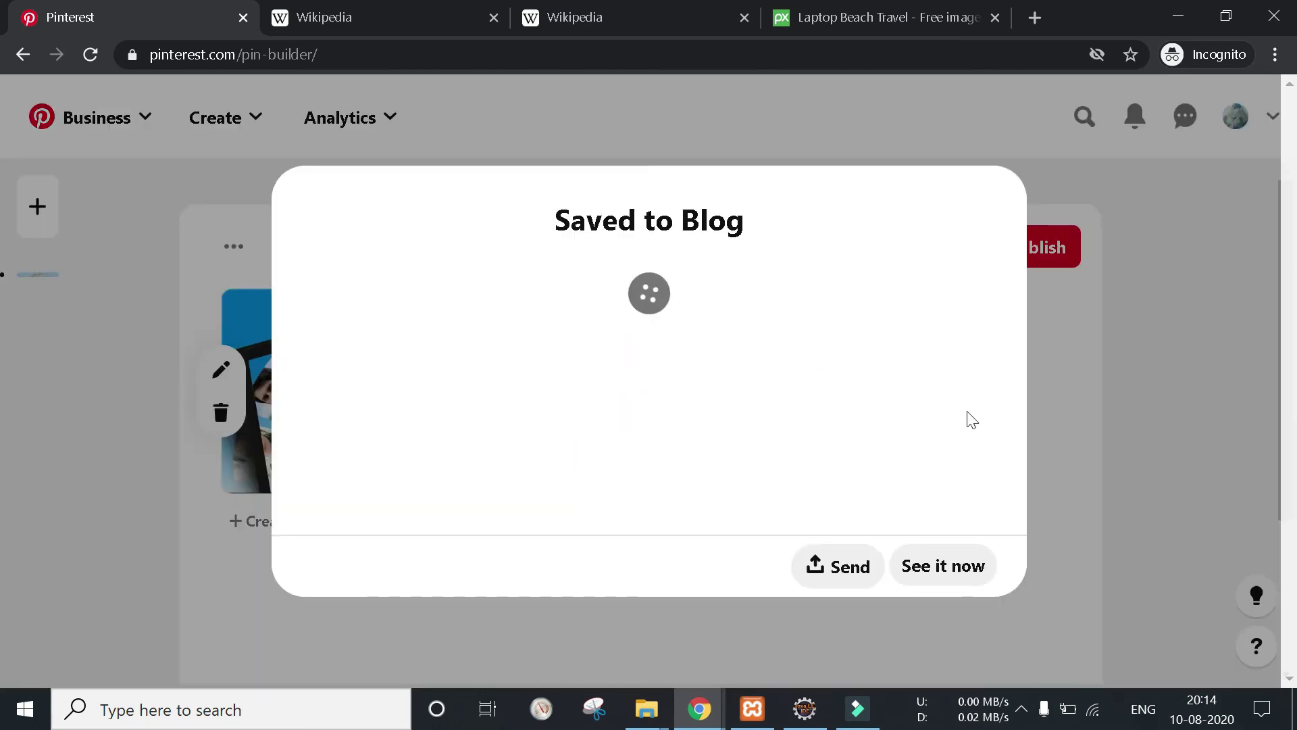
{"action": "left_click", "coordinate": [937, 561]}
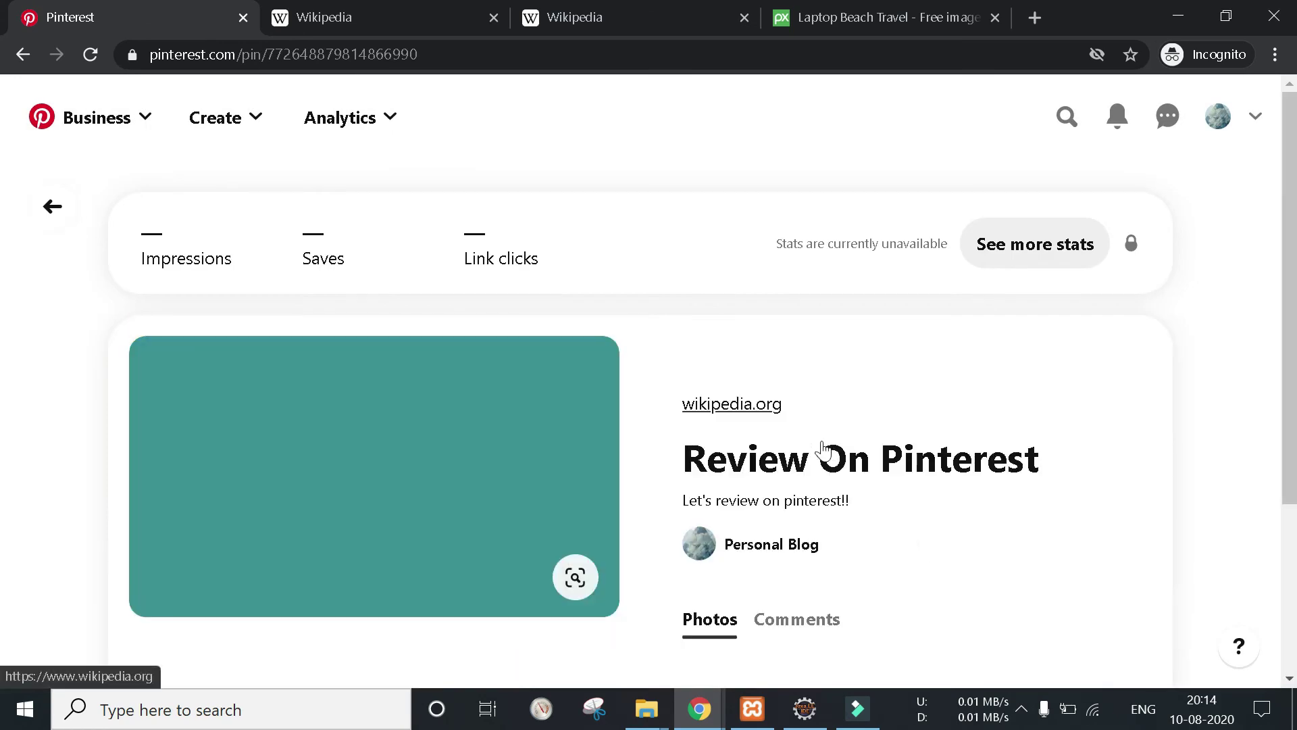
{"action": "scroll", "coordinate": [1043, 530], "scroll_direction": "down", "scroll_amount": 5}
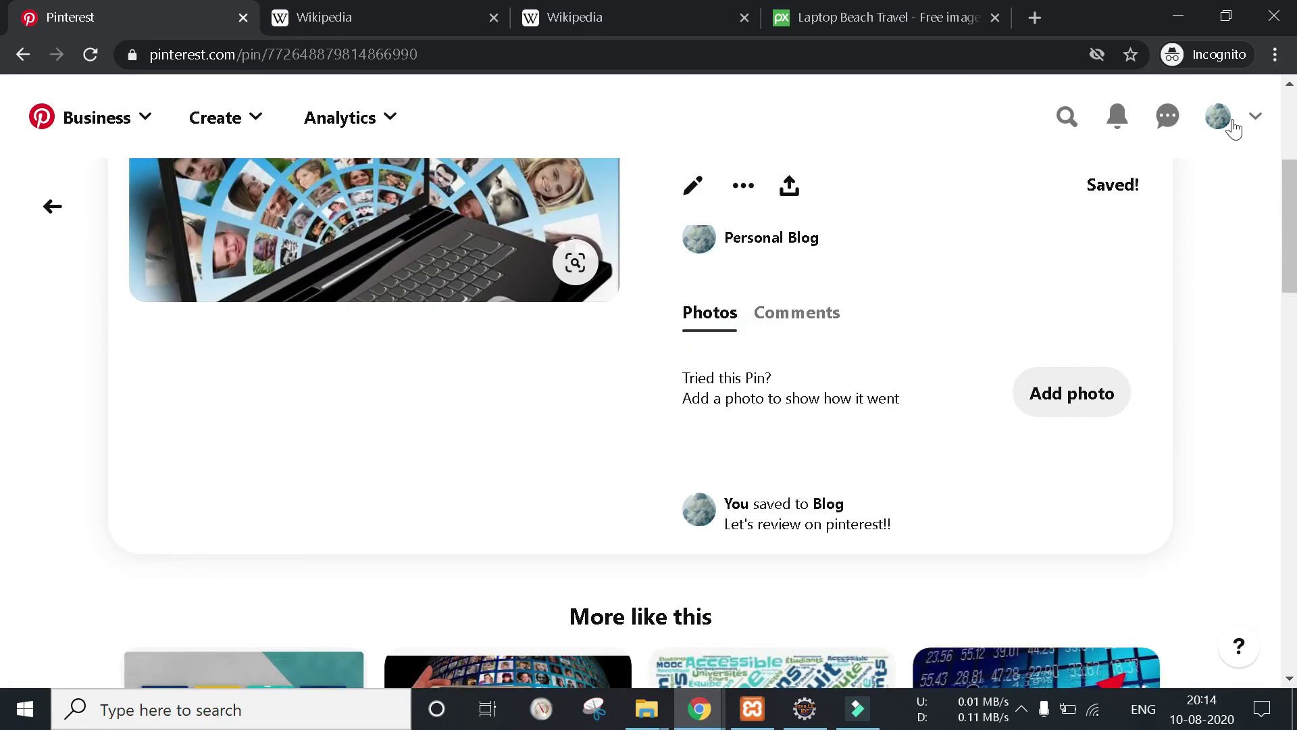
- Return to the business profile and reload it to update the cover with the new Pin
{"action": "left_click", "coordinate": [1230, 123]}
{"action": "left_click", "coordinate": [102, 64]}
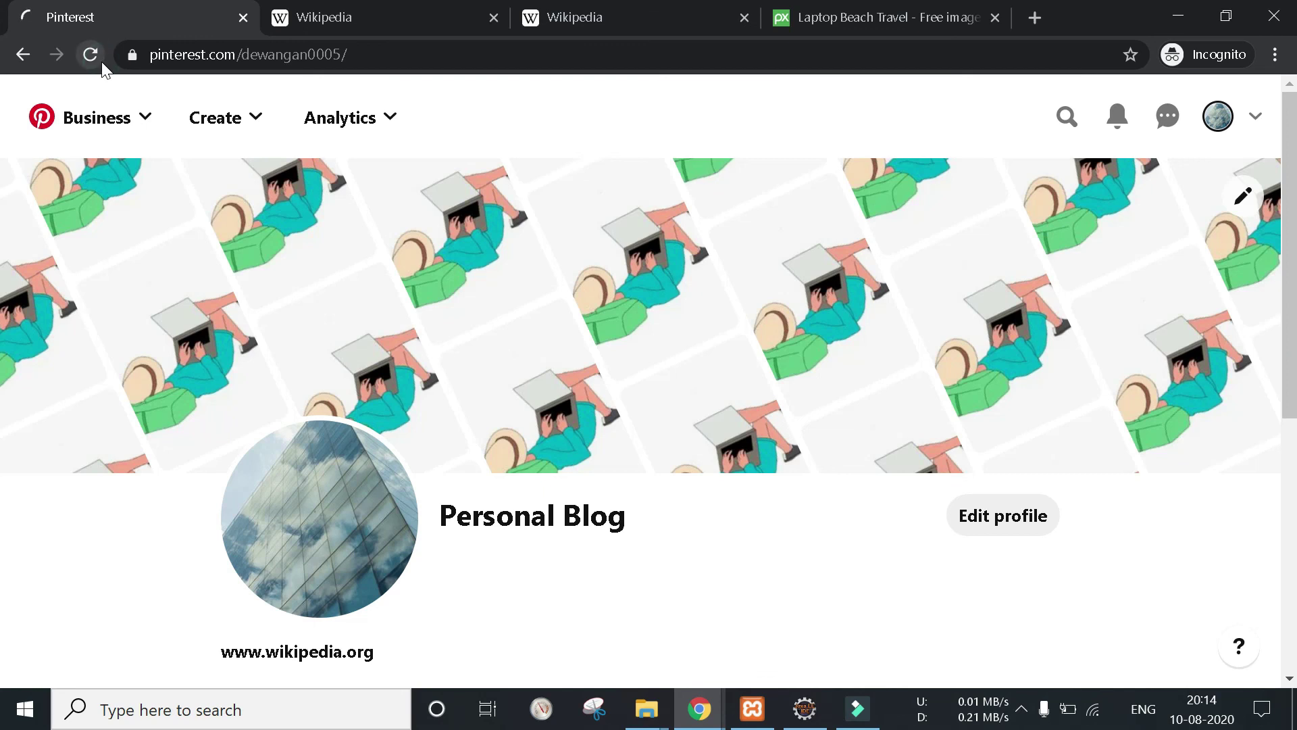
{"action": "left_click", "coordinate": [99, 61]}
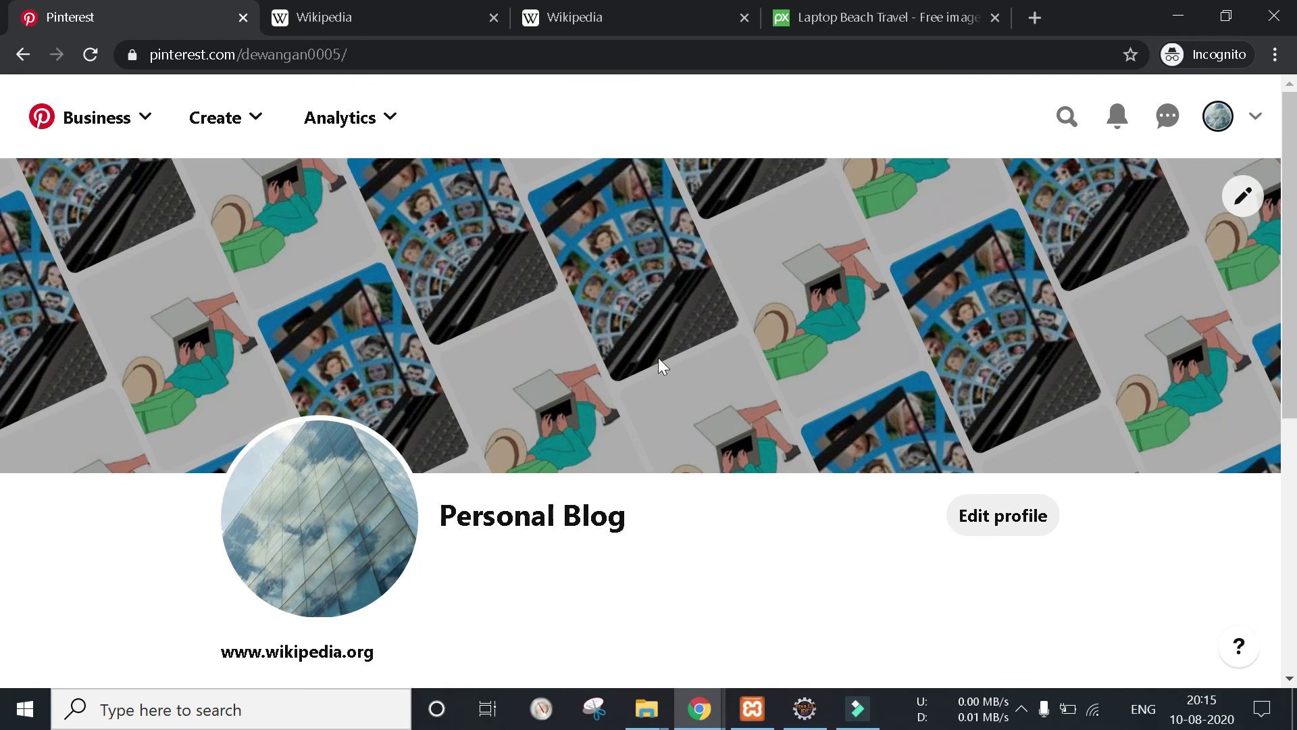
- Look through the profile's Activity, Boards and Pins sections for the new Pin and its statistics
{"action": "scroll", "coordinate": [486, 379], "scroll_direction": "down", "scroll_amount": 3}
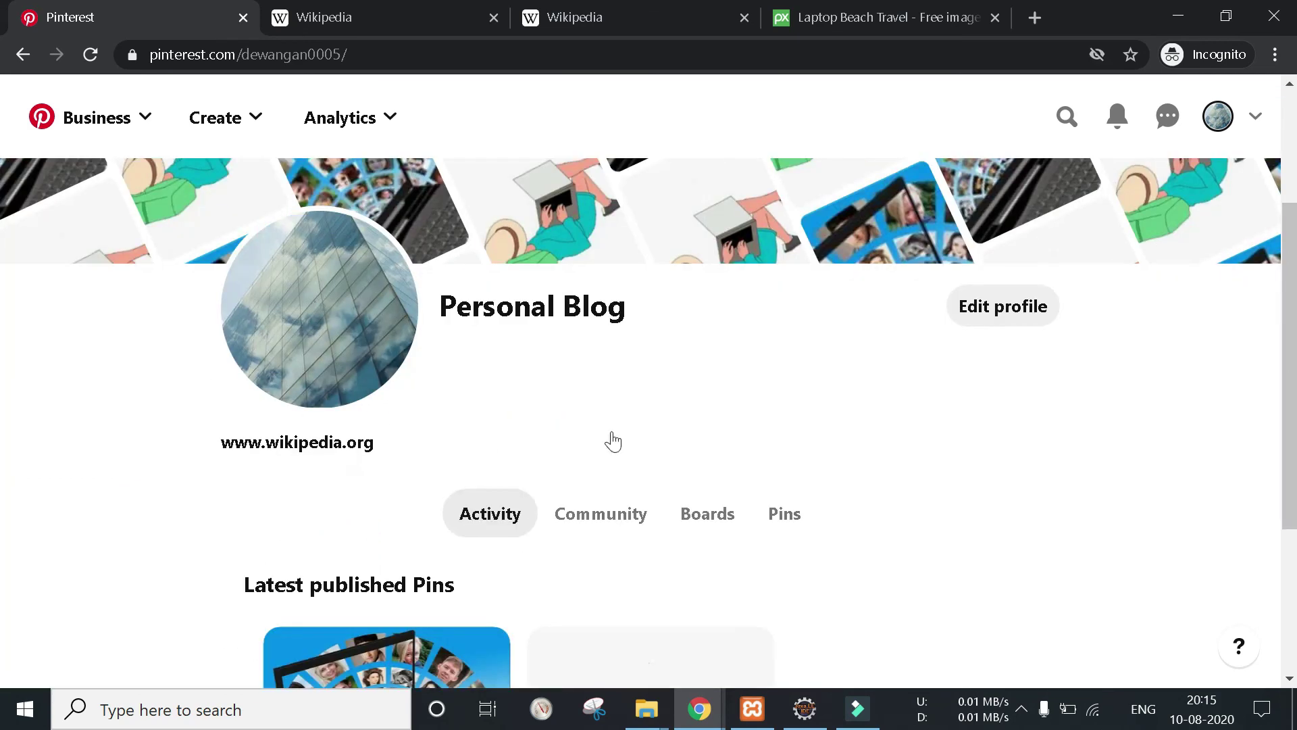
{"action": "scroll", "coordinate": [612, 443], "scroll_direction": "down", "scroll_amount": 4}
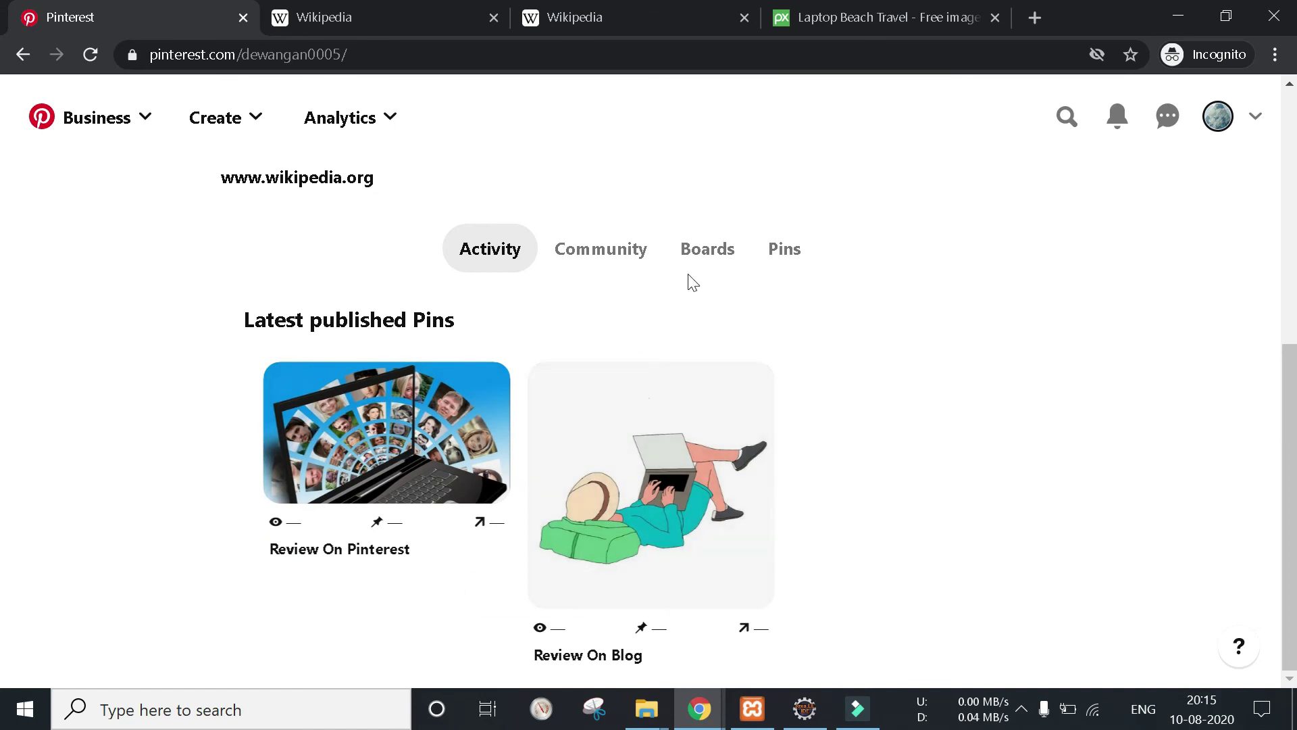
{"action": "left_click", "coordinate": [696, 253]}
{"action": "scroll", "coordinate": [676, 473], "scroll_direction": "down", "scroll_amount": 3}
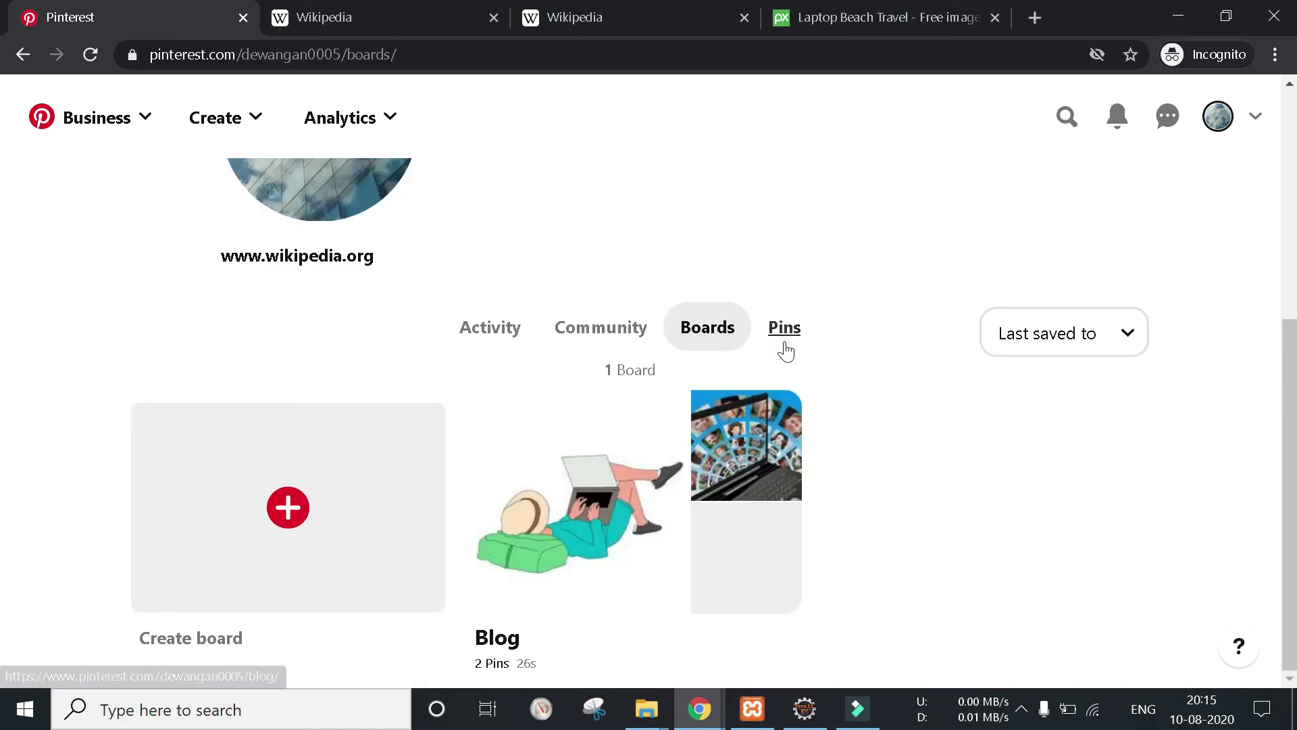
{"action": "left_click", "coordinate": [786, 351]}
{"action": "scroll", "coordinate": [473, 541], "scroll_direction": "down", "scroll_amount": 4}
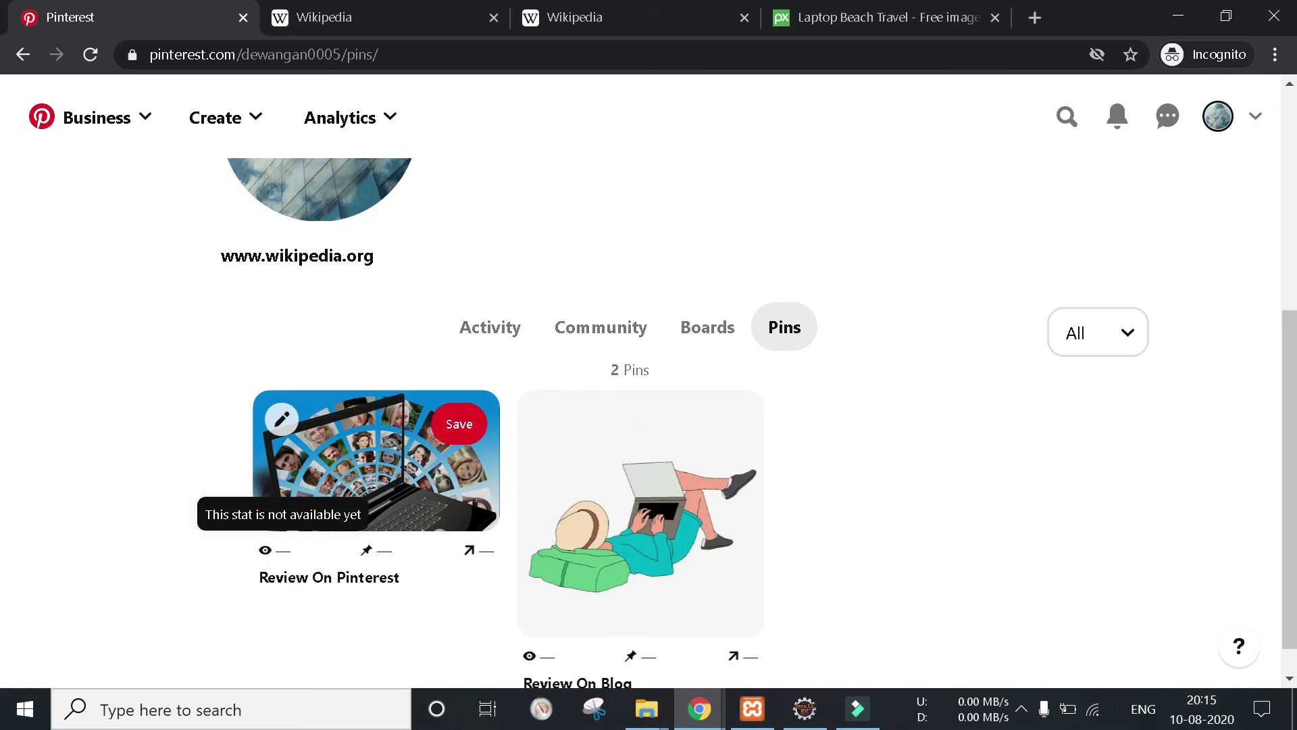
{"action": "double_click", "coordinate": [277, 551]}
{"action": "scroll", "coordinate": [575, 574], "scroll_direction": "down", "scroll_amount": 1}
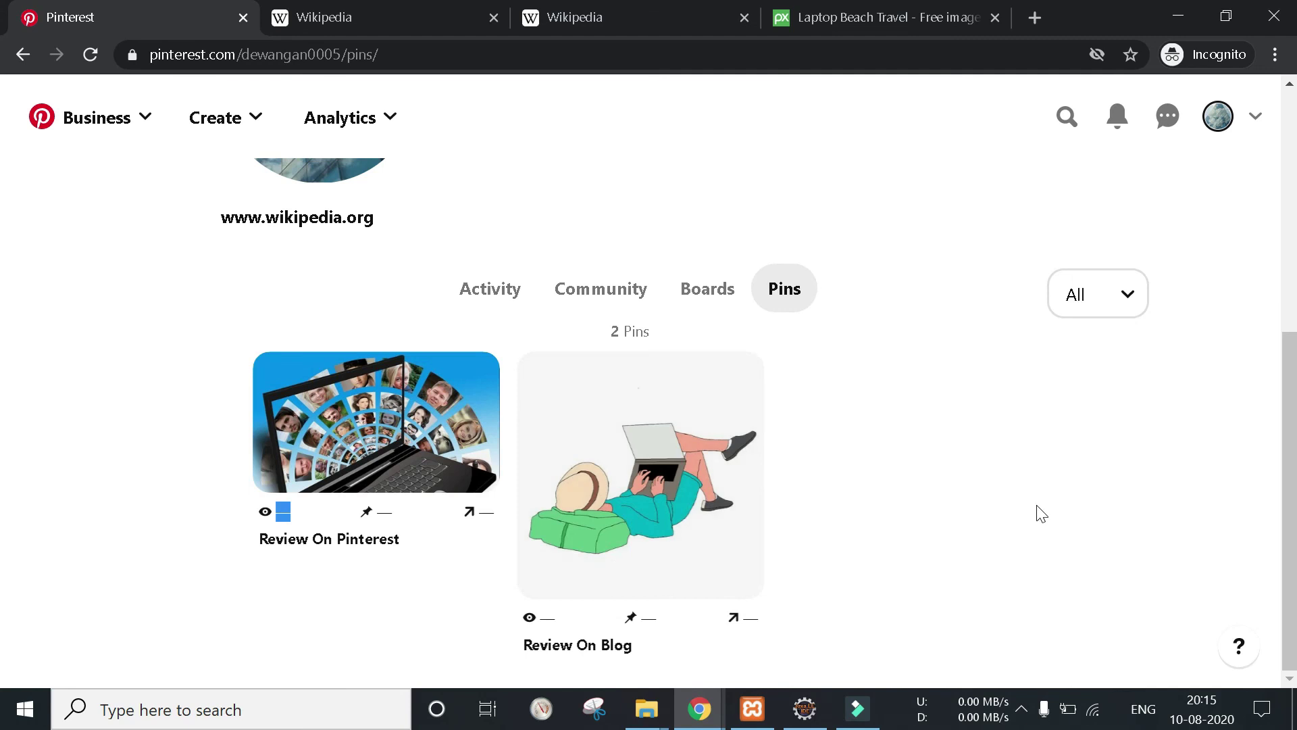
- Open the Claim page in the business account's settings
{"action": "scroll", "coordinate": [1038, 513], "scroll_direction": "up", "scroll_amount": 6}
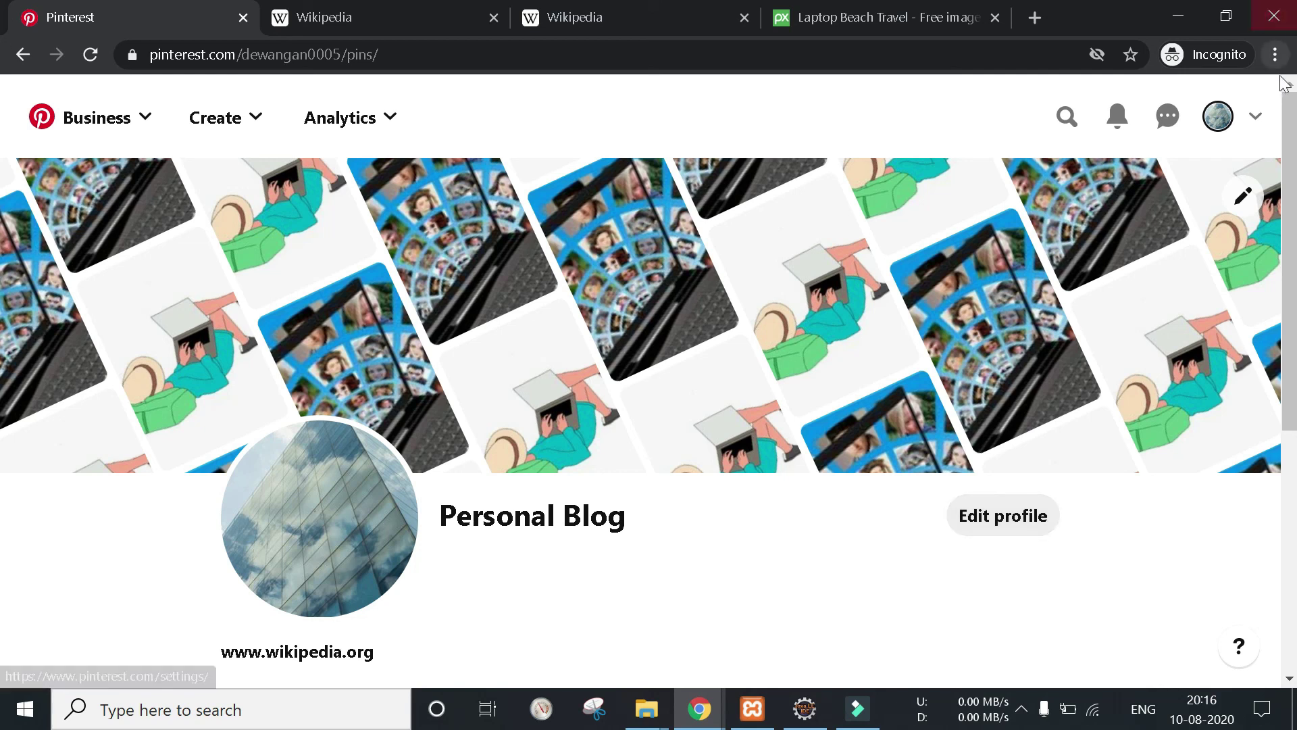
{"action": "left_click", "coordinate": [1220, 119]}
{"action": "left_click", "coordinate": [1250, 121]}
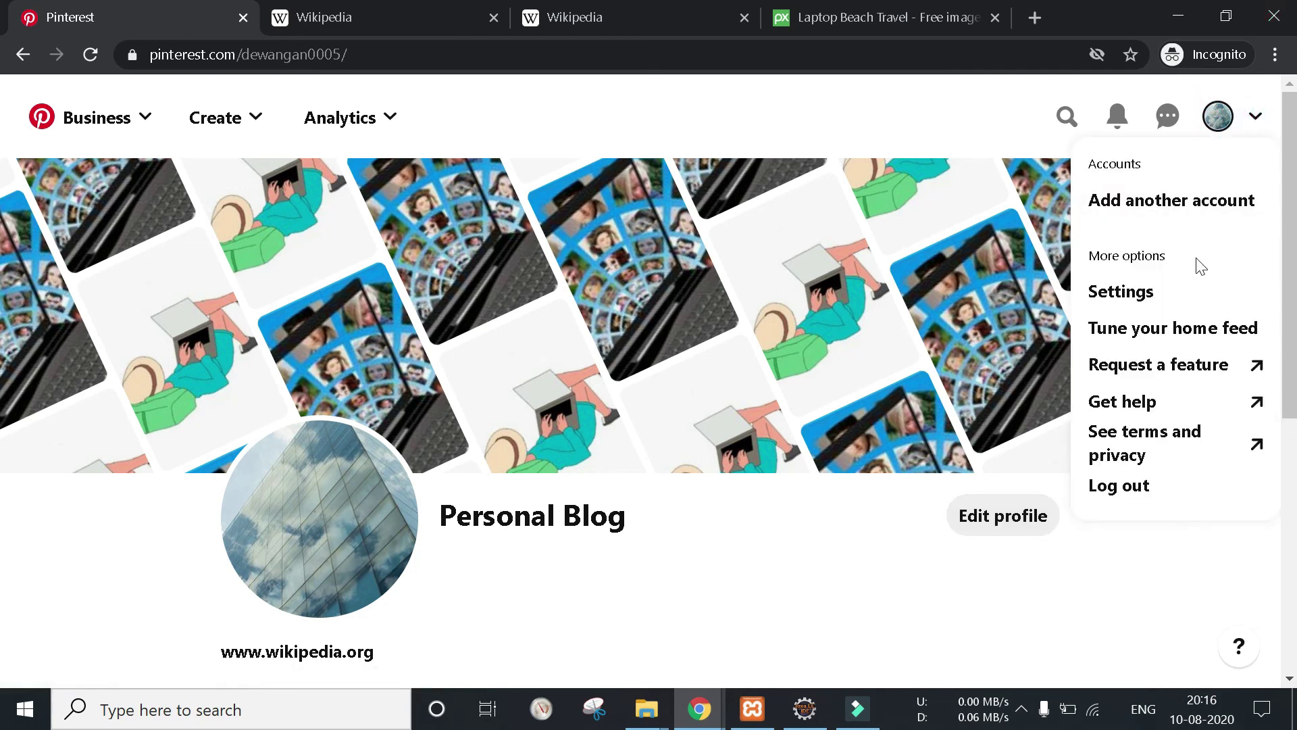
{"action": "left_click", "coordinate": [1119, 302]}
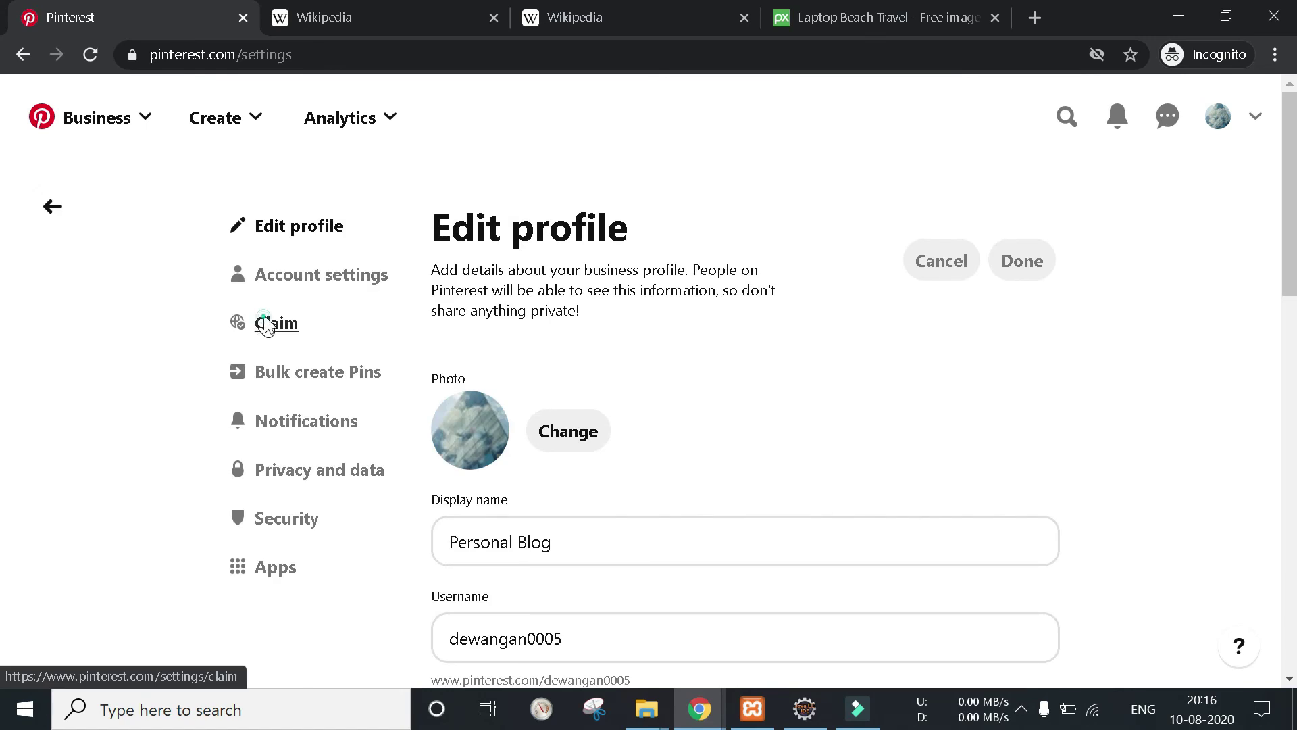
{"action": "left_click", "coordinate": [265, 326]}
- Start claiming the website wikipedia.org/ with the Add HTML tag option and select the whole verification meta tag
{"action": "left_click", "coordinate": [586, 476]}
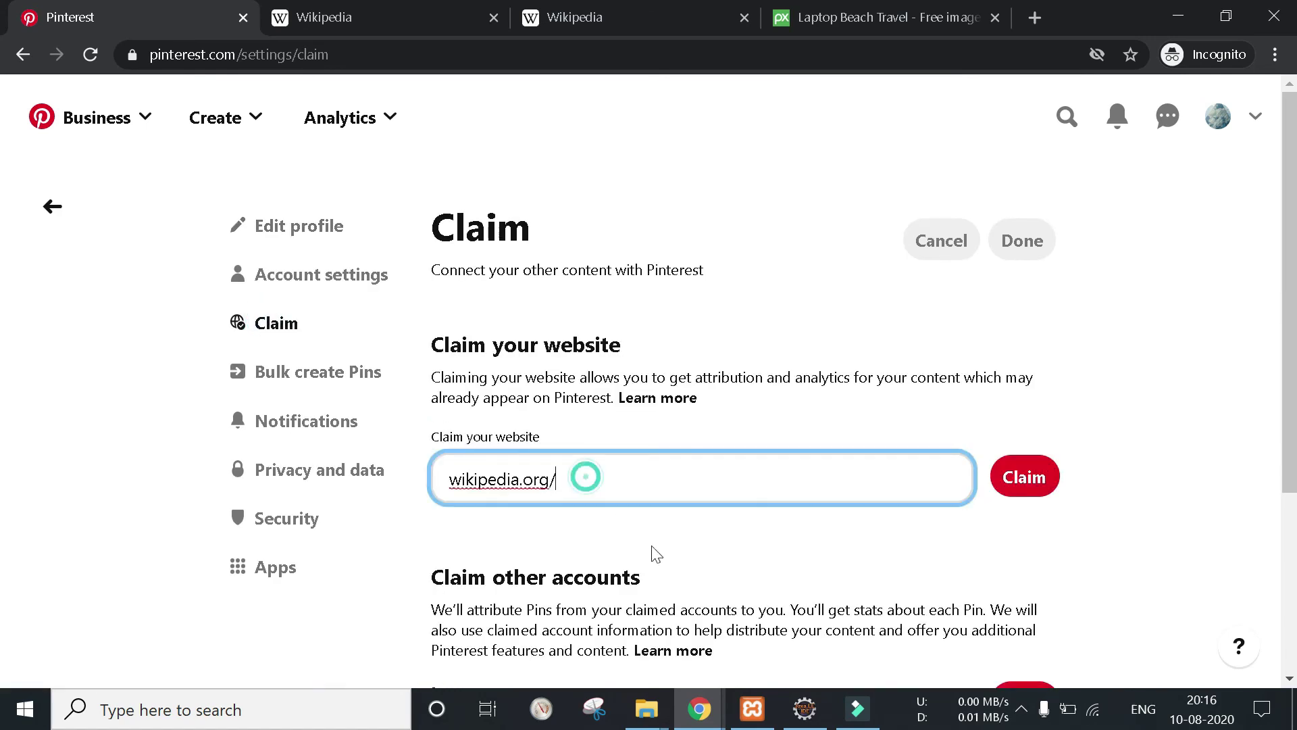
{"action": "left_click", "coordinate": [1025, 481]}
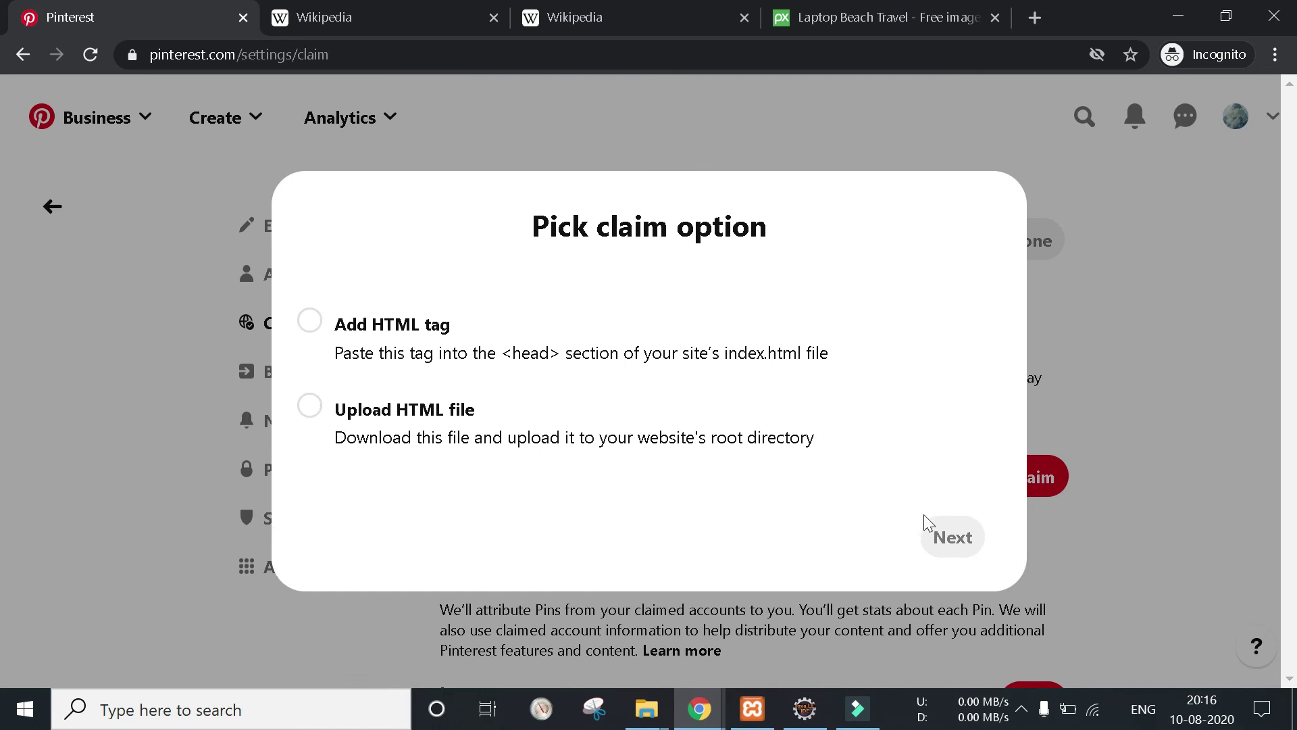
{"action": "left_click", "coordinate": [311, 321]}
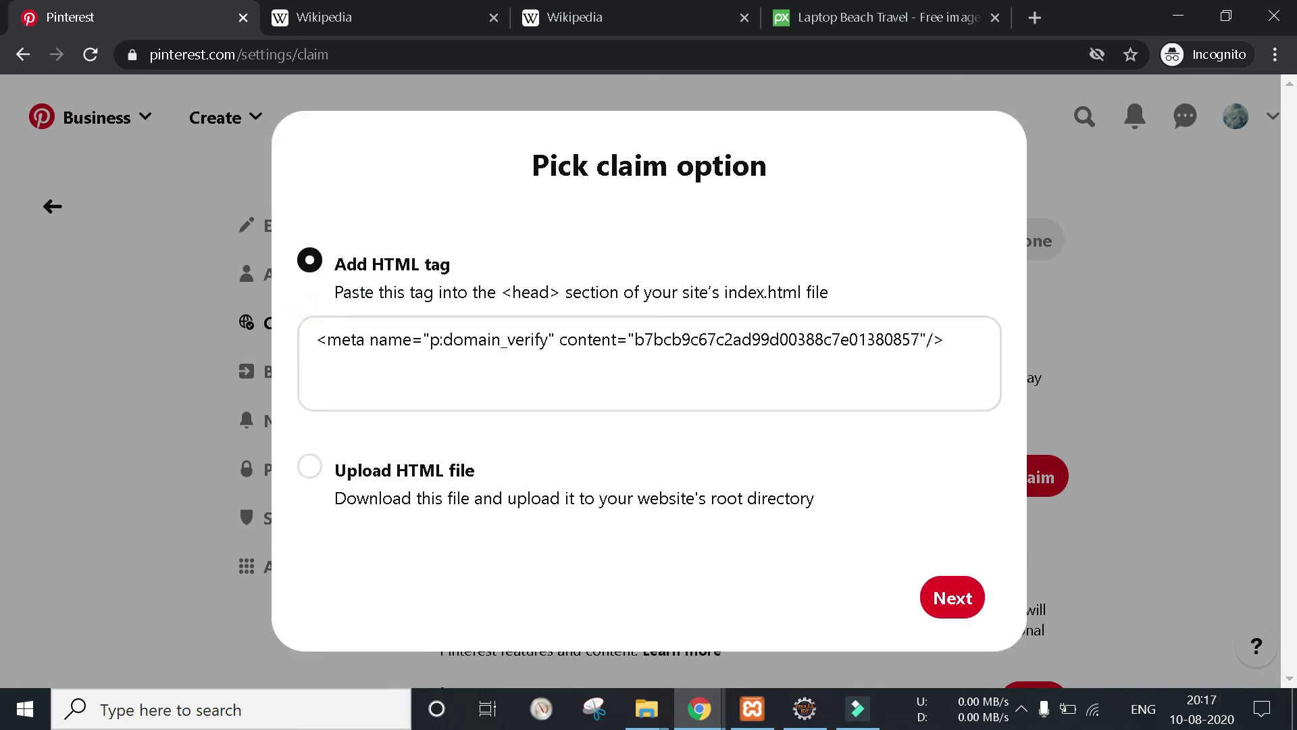
{"action": "left_click_drag", "start_coordinate": [944, 339], "coordinate": [316, 339]}
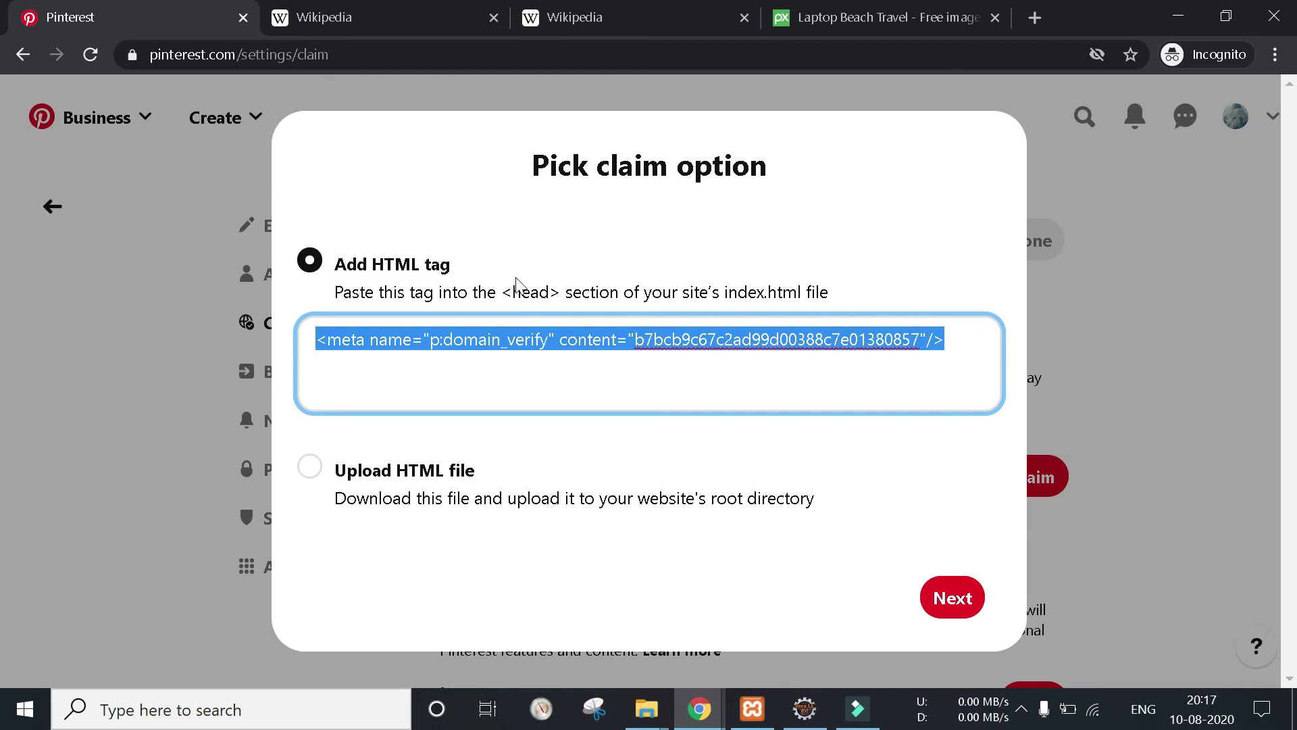
- Check the Upload HTML file claim option and return to the Add HTML tag option
{"action": "left_click", "coordinate": [550, 292]}
{"action": "left_click_drag", "start_coordinate": [316, 339], "coordinate": [944, 339]}
{"action": "left_click", "coordinate": [301, 473]}
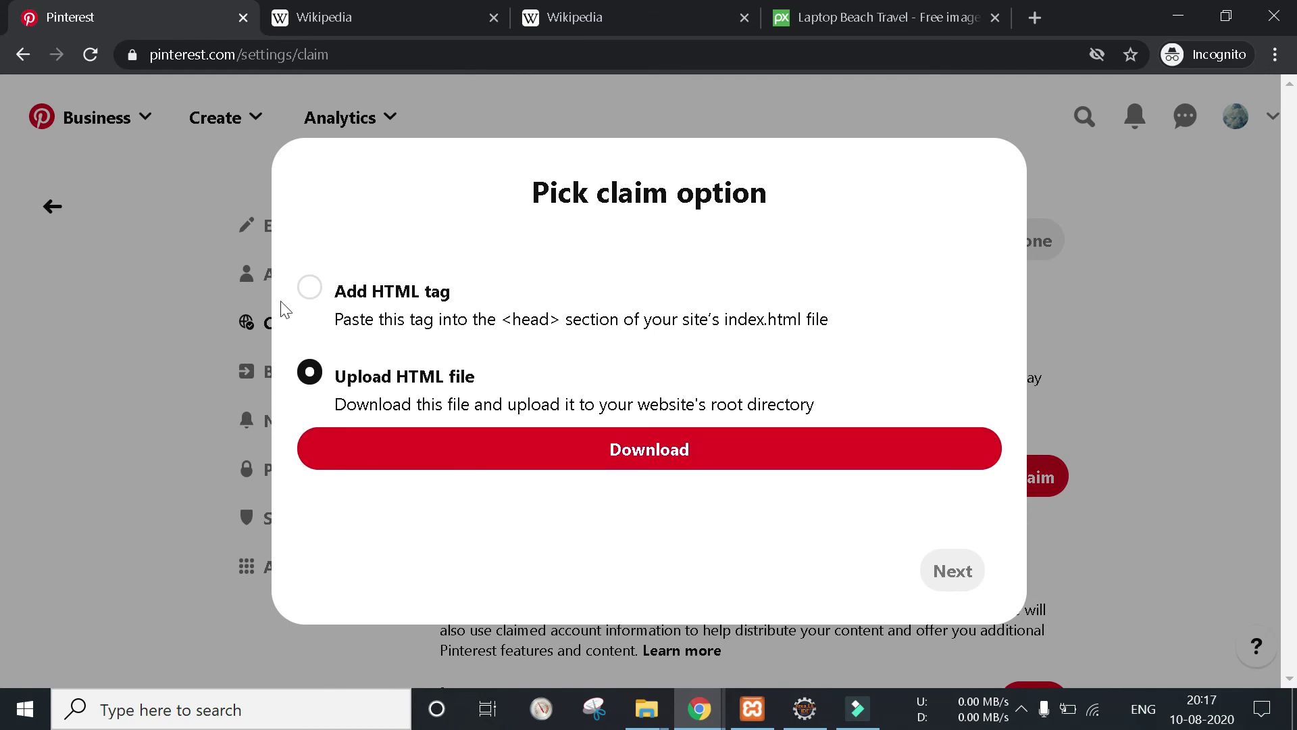
{"action": "left_click", "coordinate": [308, 287]}
{"action": "left_click_drag", "start_coordinate": [532, 165], "coordinate": [732, 165]}
{"action": "left_click", "coordinate": [1151, 409]}
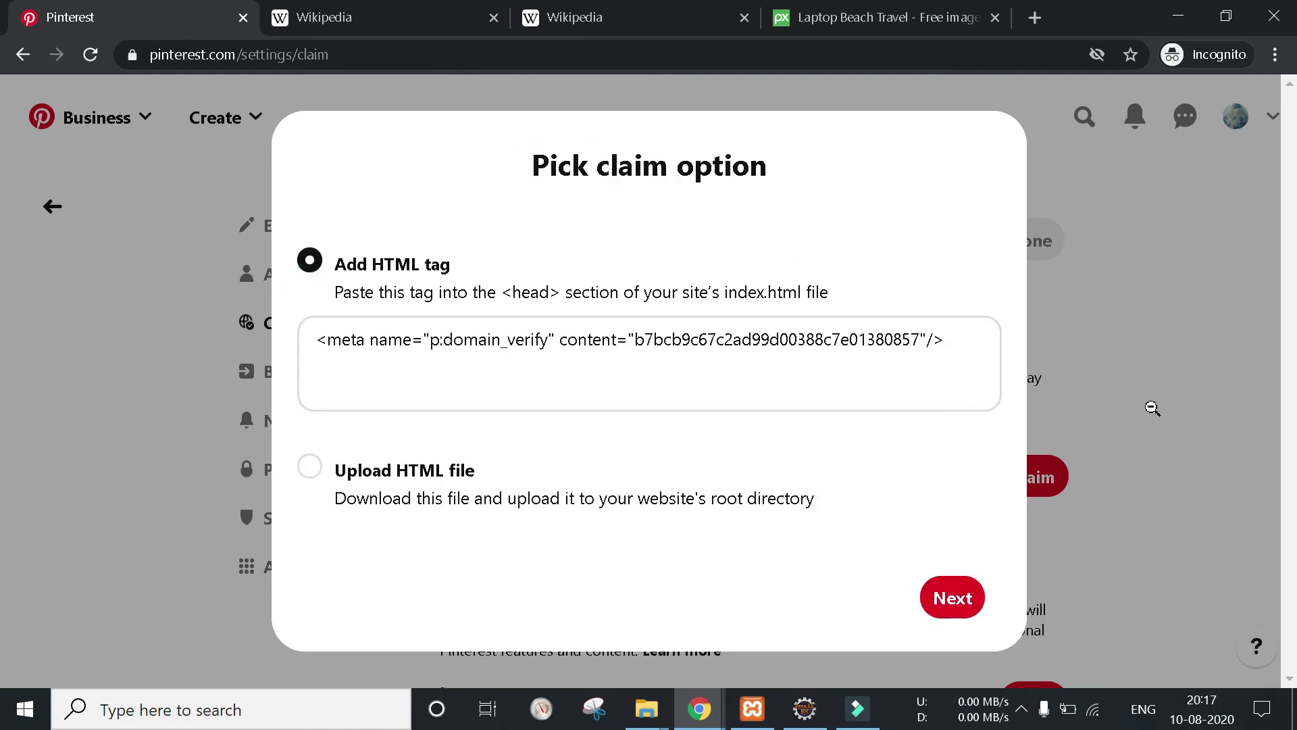
{"action": "left_click", "coordinate": [1025, 473]}
{"action": "left_click", "coordinate": [310, 322]}
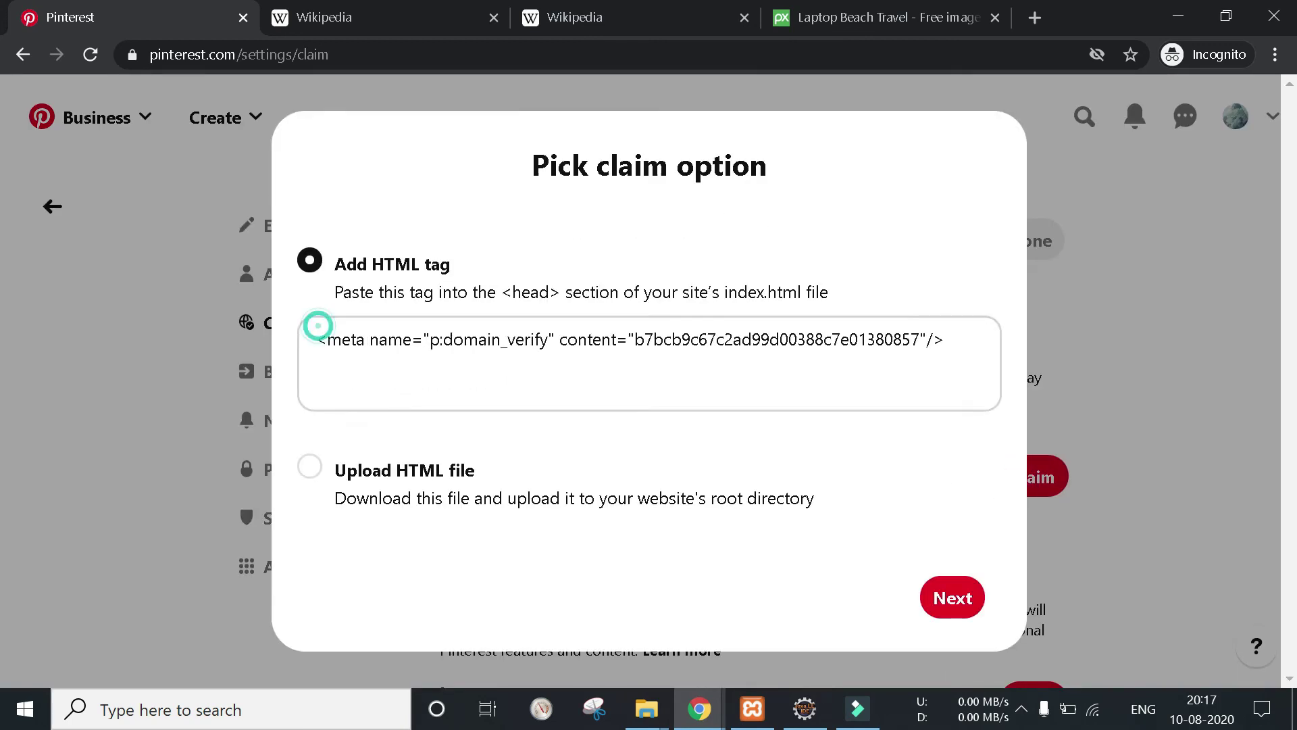
- Review the submission notice for the website claim, and go back to select the verification meta tag
{"action": "left_click", "coordinate": [954, 598]}
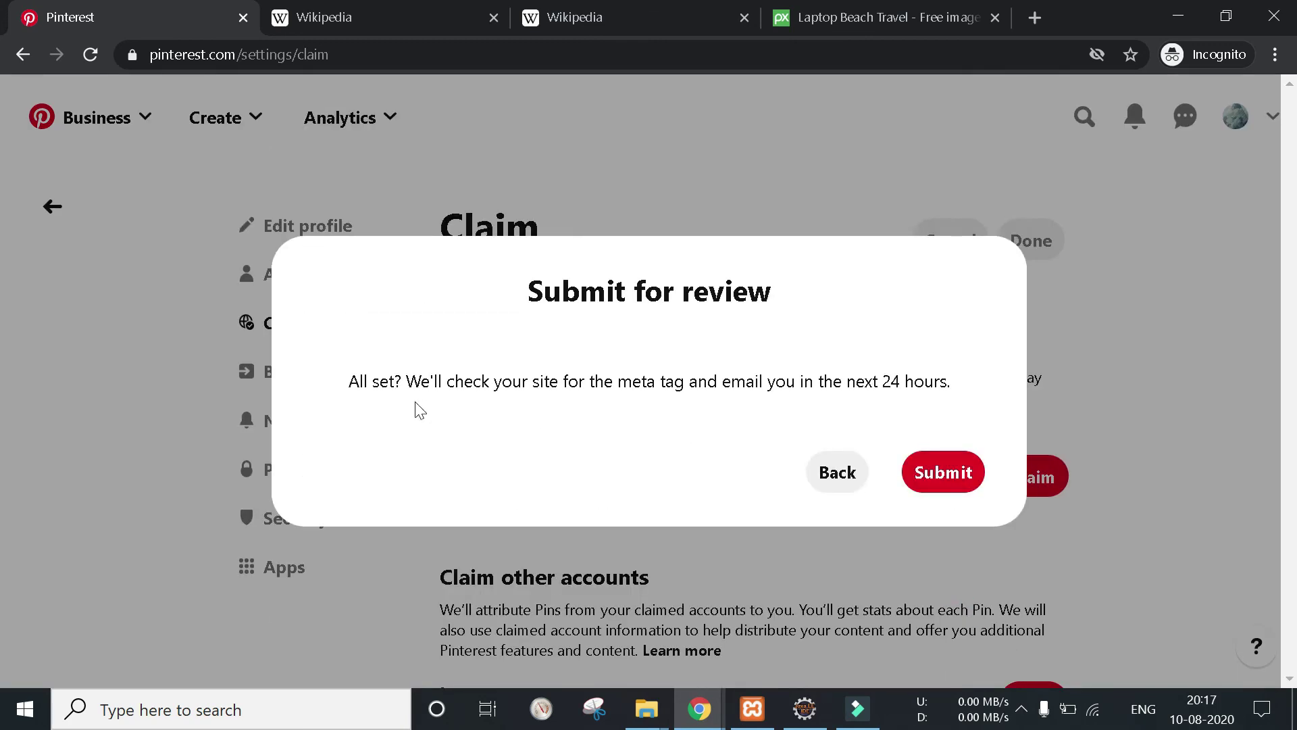
{"action": "left_click_drag", "start_coordinate": [501, 382], "coordinate": [343, 382]}
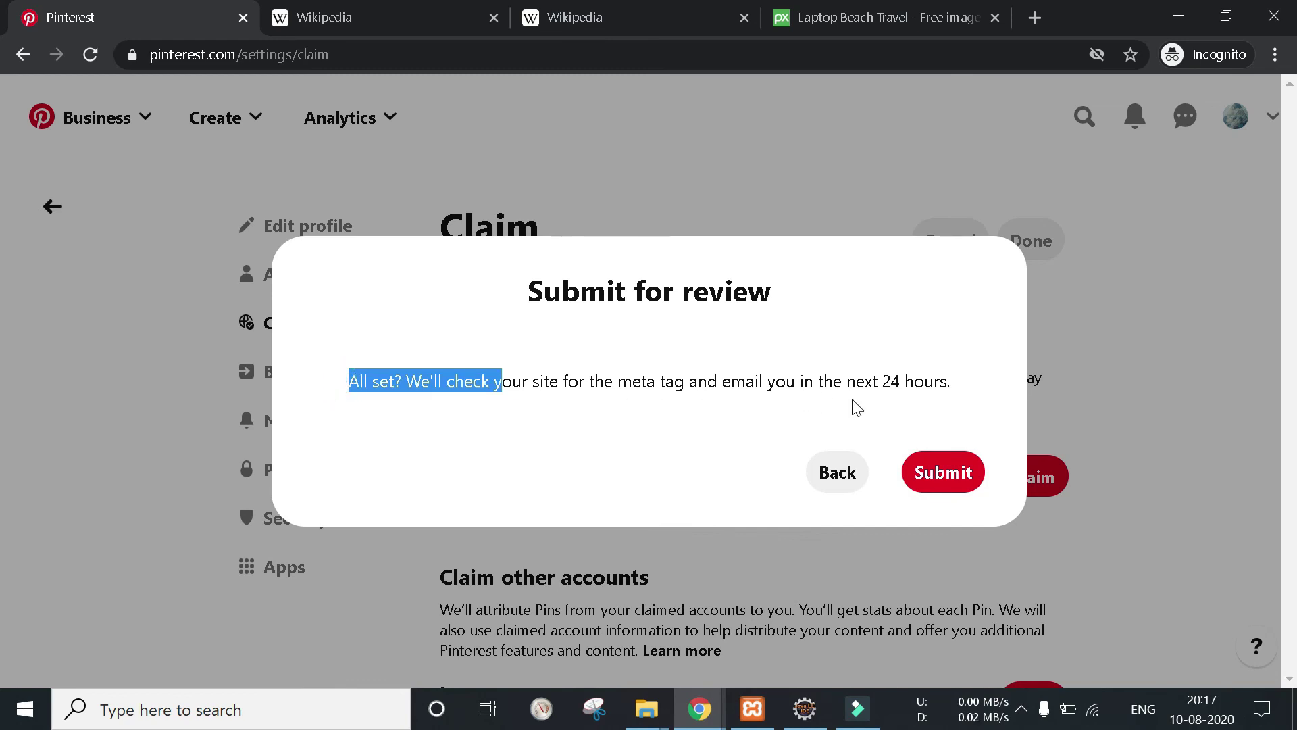
{"action": "left_click", "coordinate": [597, 403]}
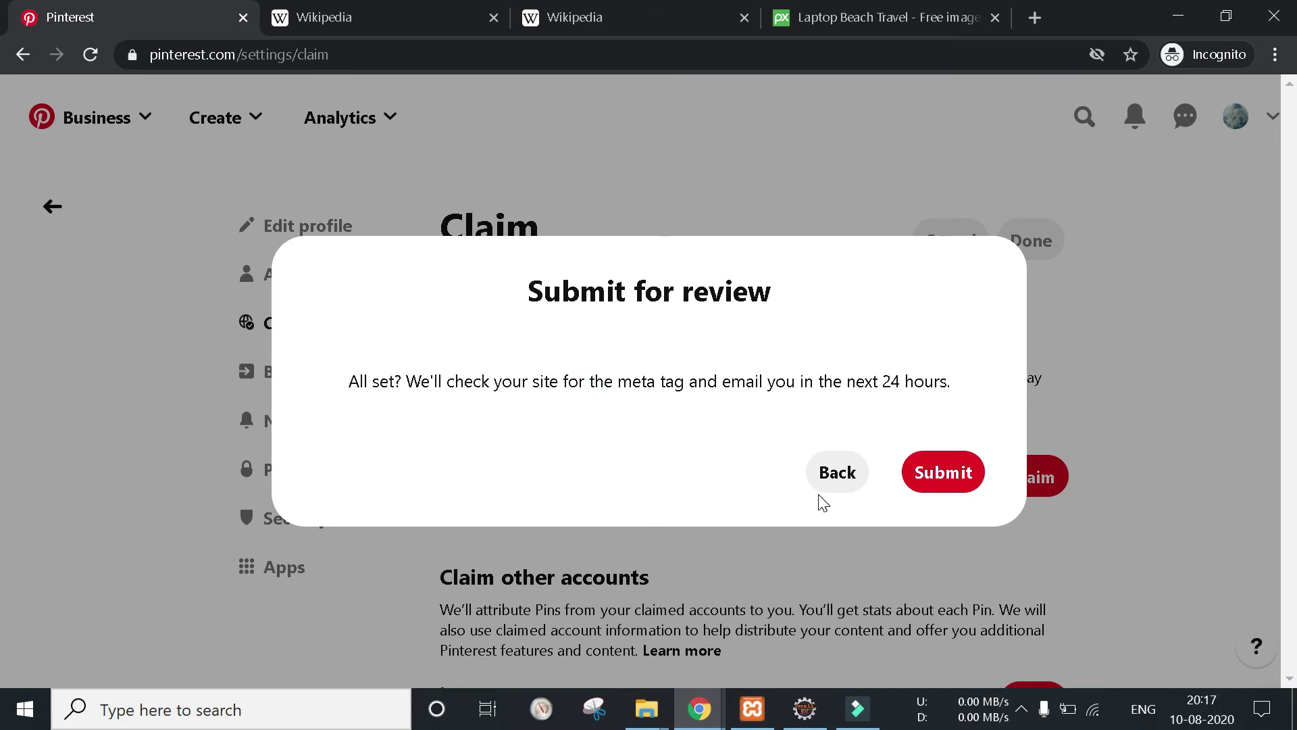
{"action": "left_click", "coordinate": [837, 476]}
{"action": "left_click_drag", "start_coordinate": [933, 339], "coordinate": [203, 355]}
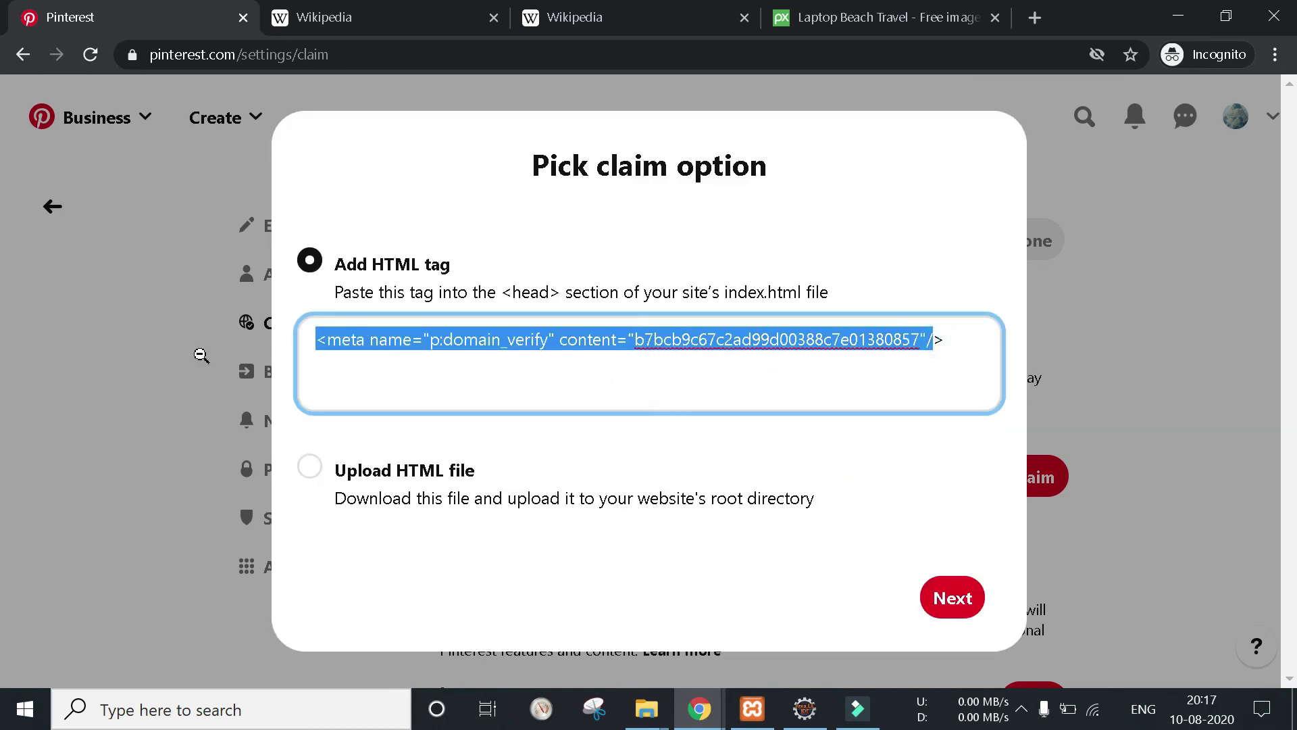
- Submit the wikipedia.org/ website claim for review using the HTML tag option
{"action": "left_click", "coordinate": [953, 598]}
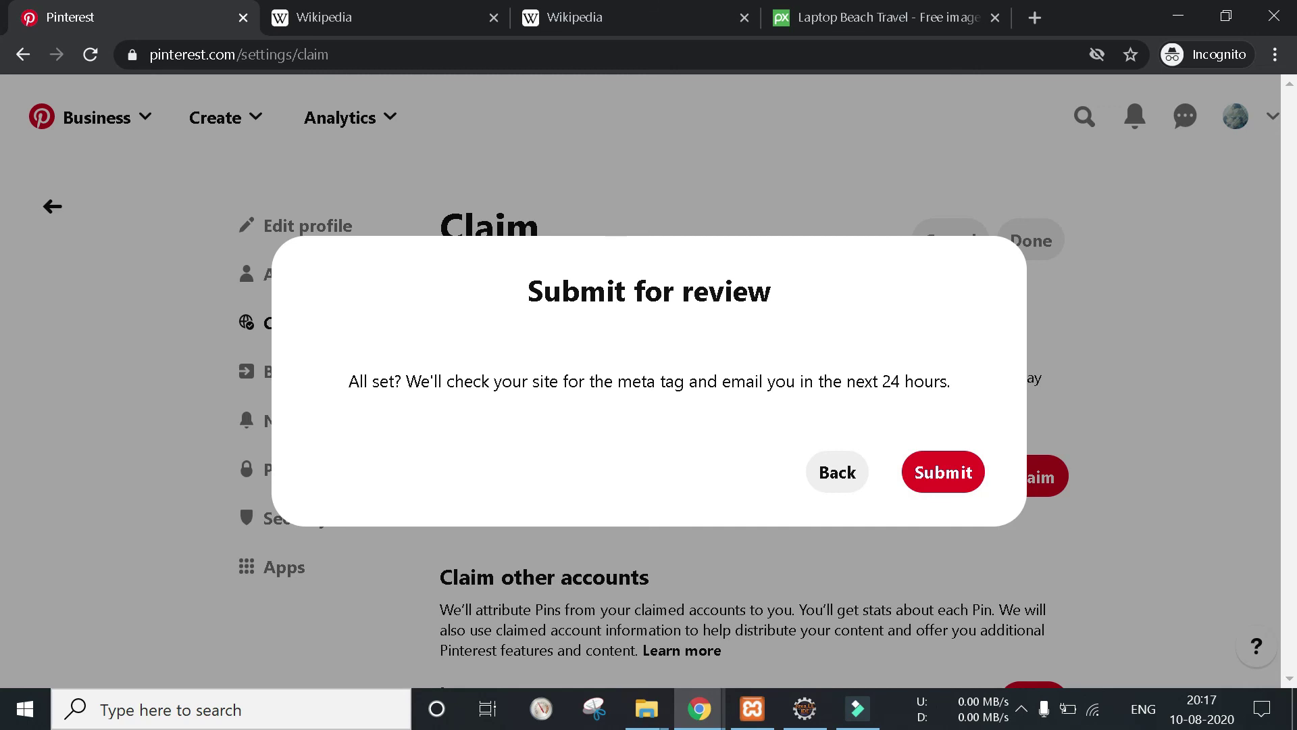
{"action": "left_click_drag", "start_coordinate": [881, 381], "coordinate": [914, 382]}
{"action": "left_click", "coordinate": [958, 472]}
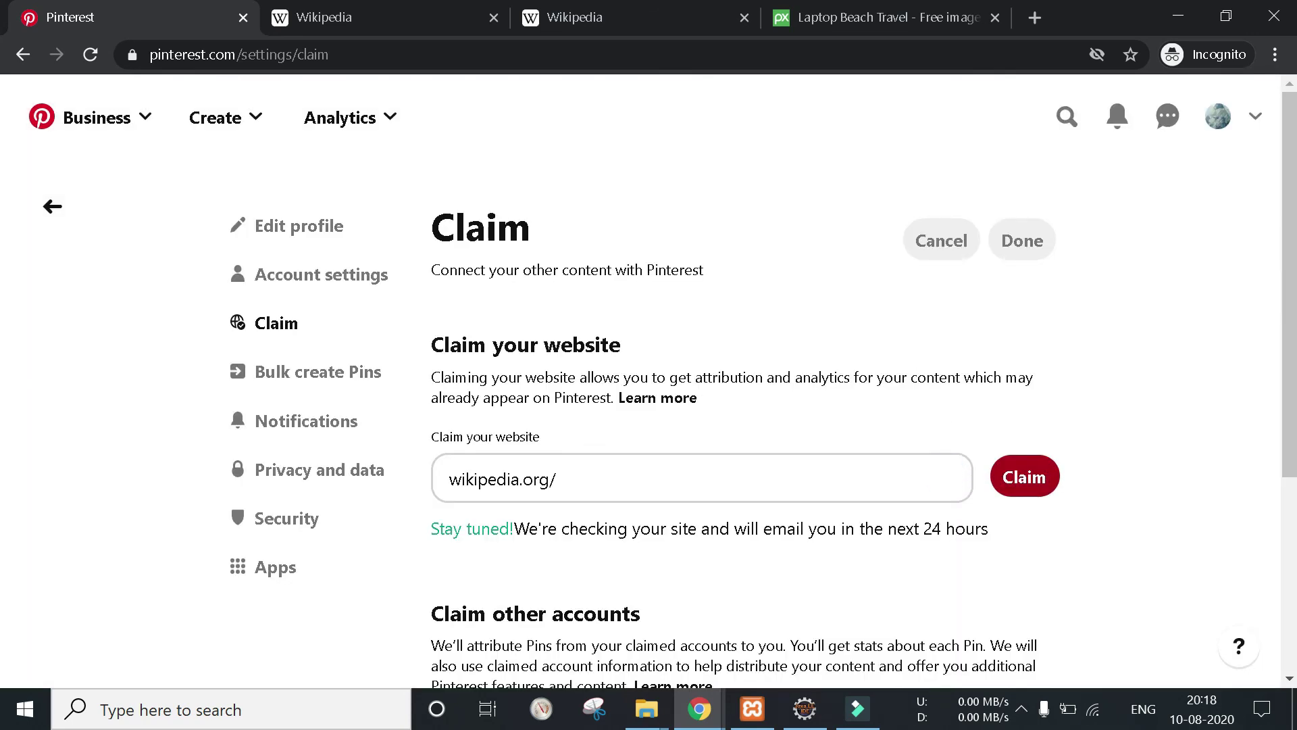
- Look over the Claim page's website status and the options for claiming other accounts
{"action": "key", "text": "ctrl+a"}
{"action": "left_click", "coordinate": [612, 557]}
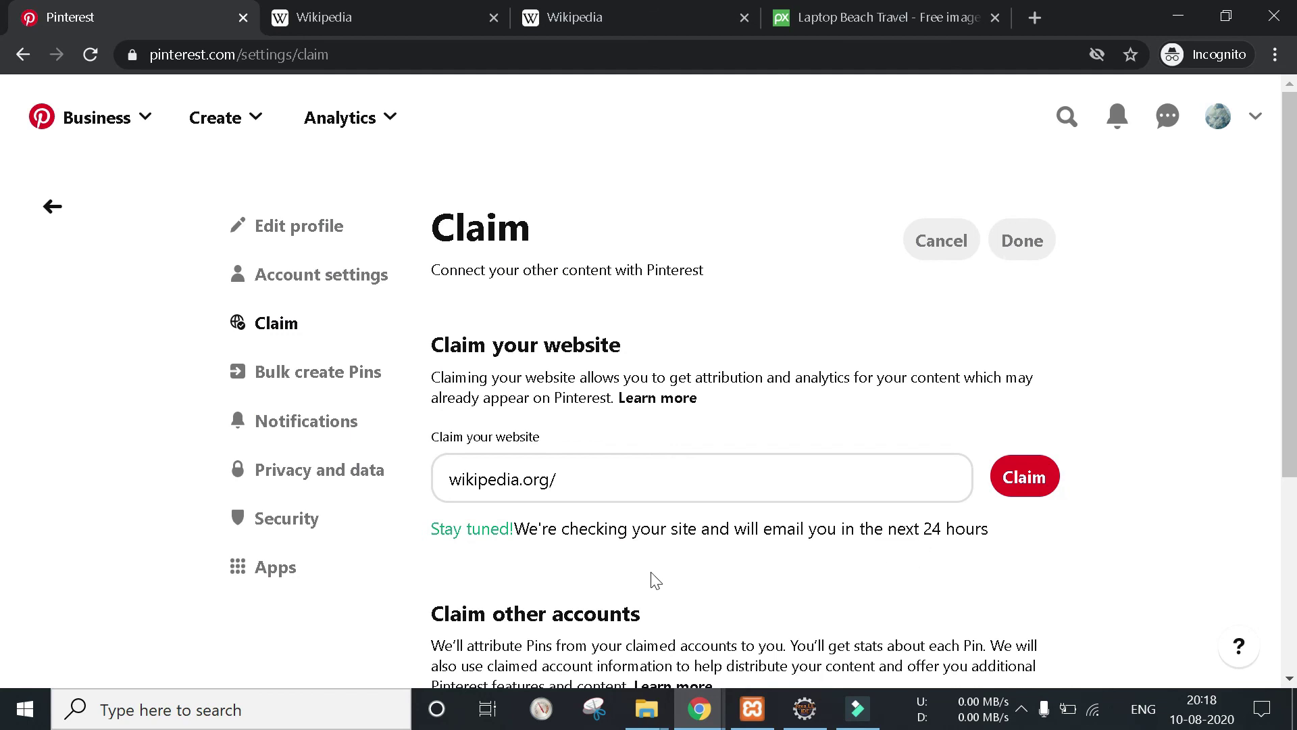
{"action": "scroll", "coordinate": [776, 625], "scroll_direction": "down", "scroll_amount": 3}
{"action": "scroll", "coordinate": [906, 396], "scroll_direction": "down", "scroll_amount": 1}
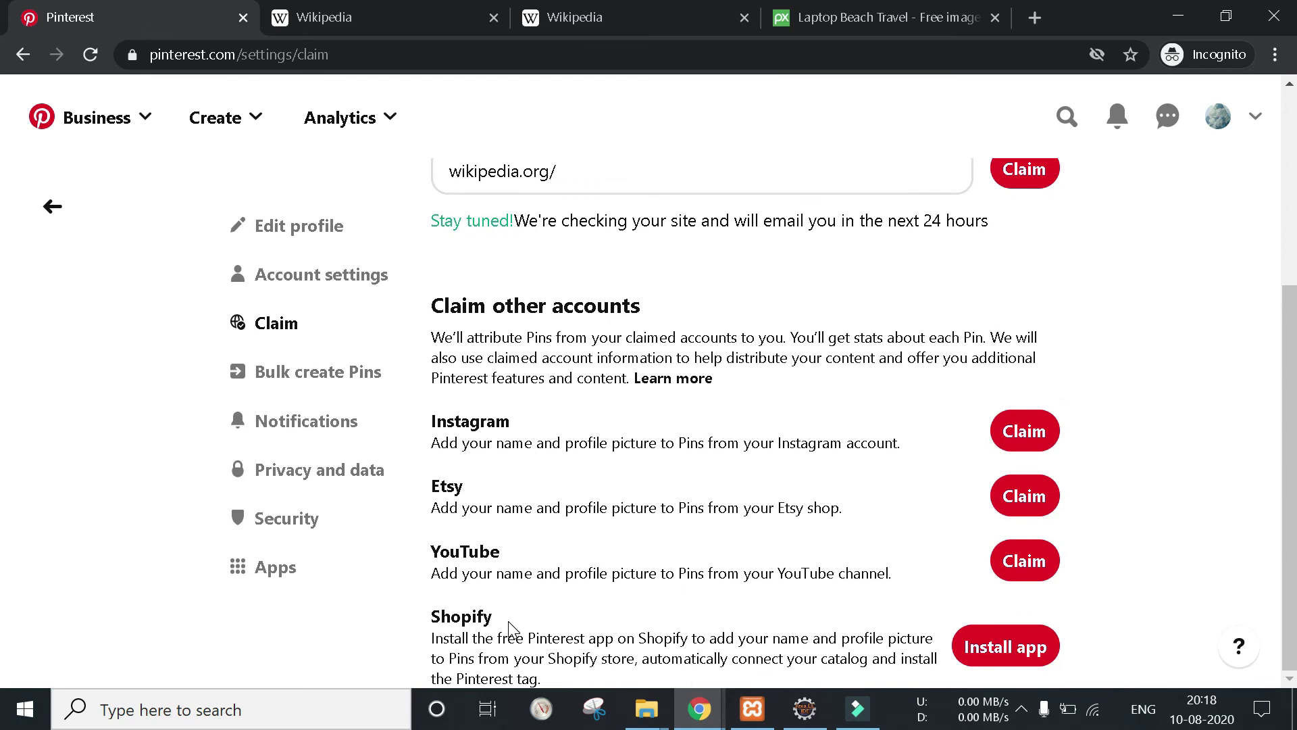
{"action": "scroll", "coordinate": [654, 531], "scroll_direction": "up", "scroll_amount": 4}
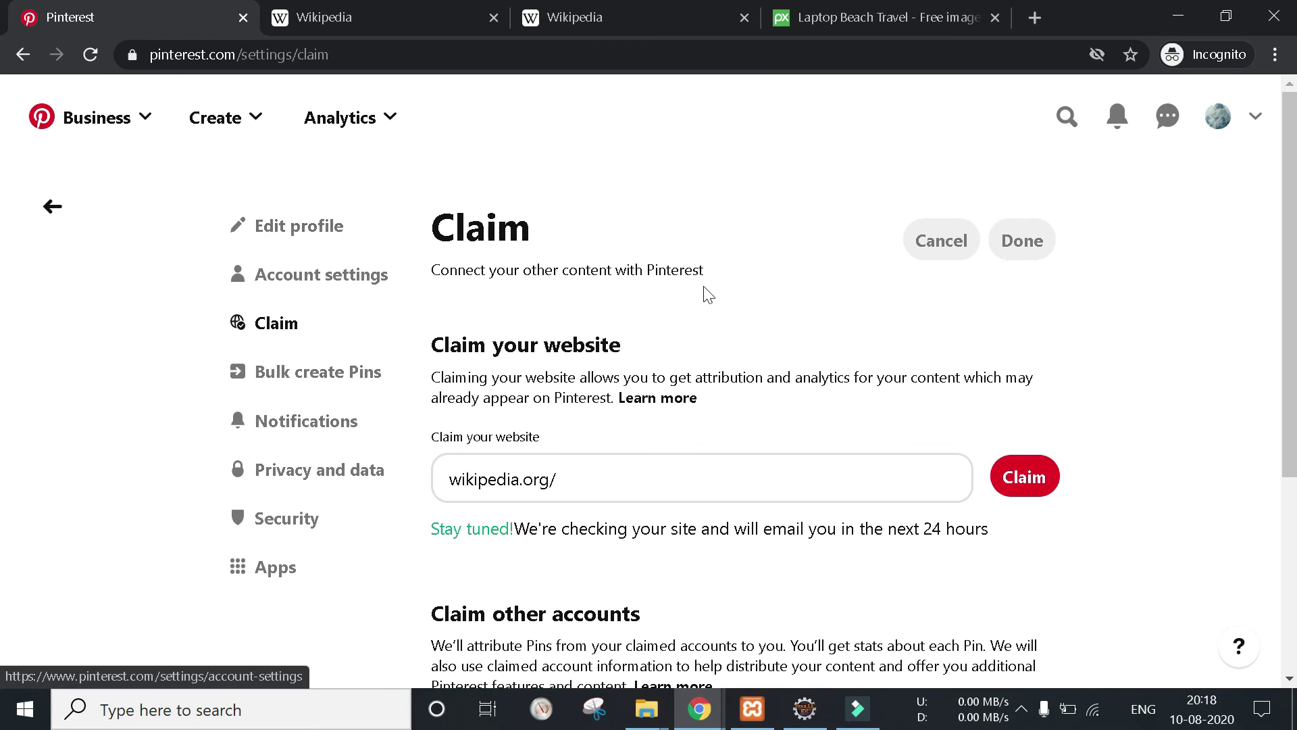
- Look at the account's notifications, messages and popular search suggestions, and close the search
{"action": "left_click", "coordinate": [1118, 123]}
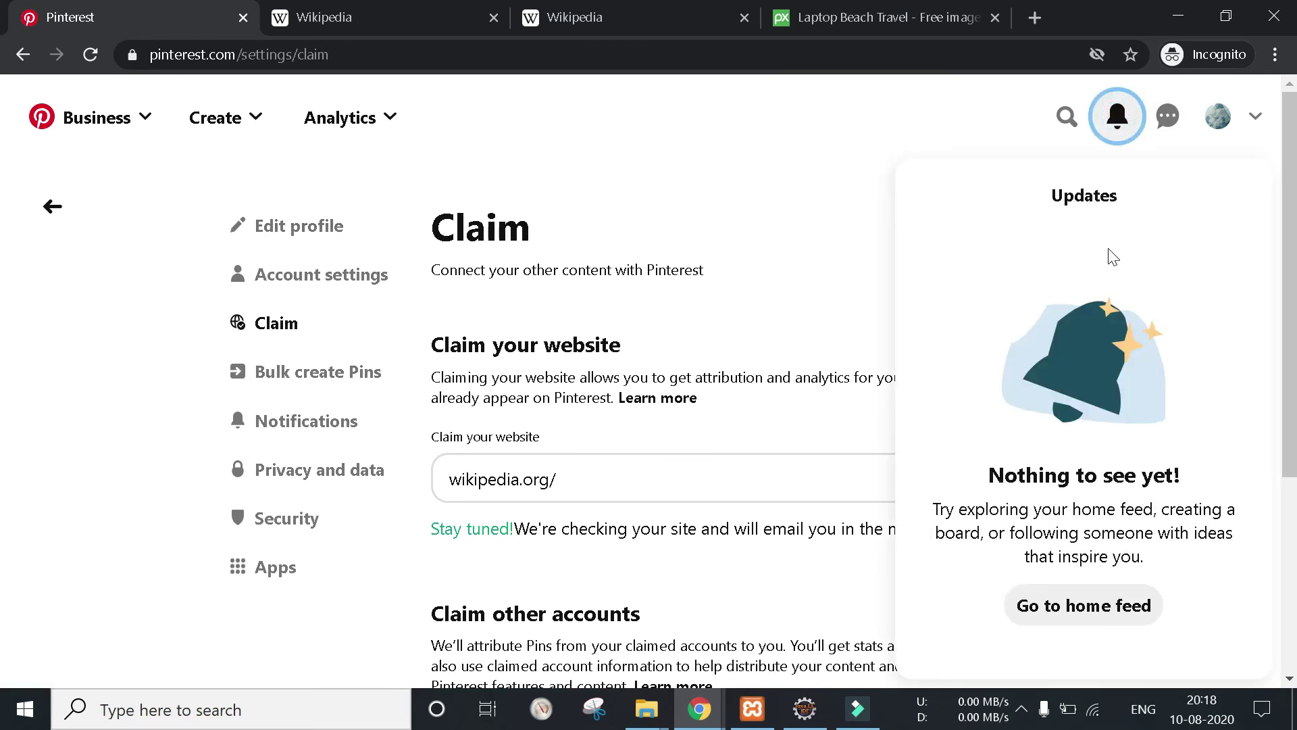
{"action": "left_click", "coordinate": [805, 192]}
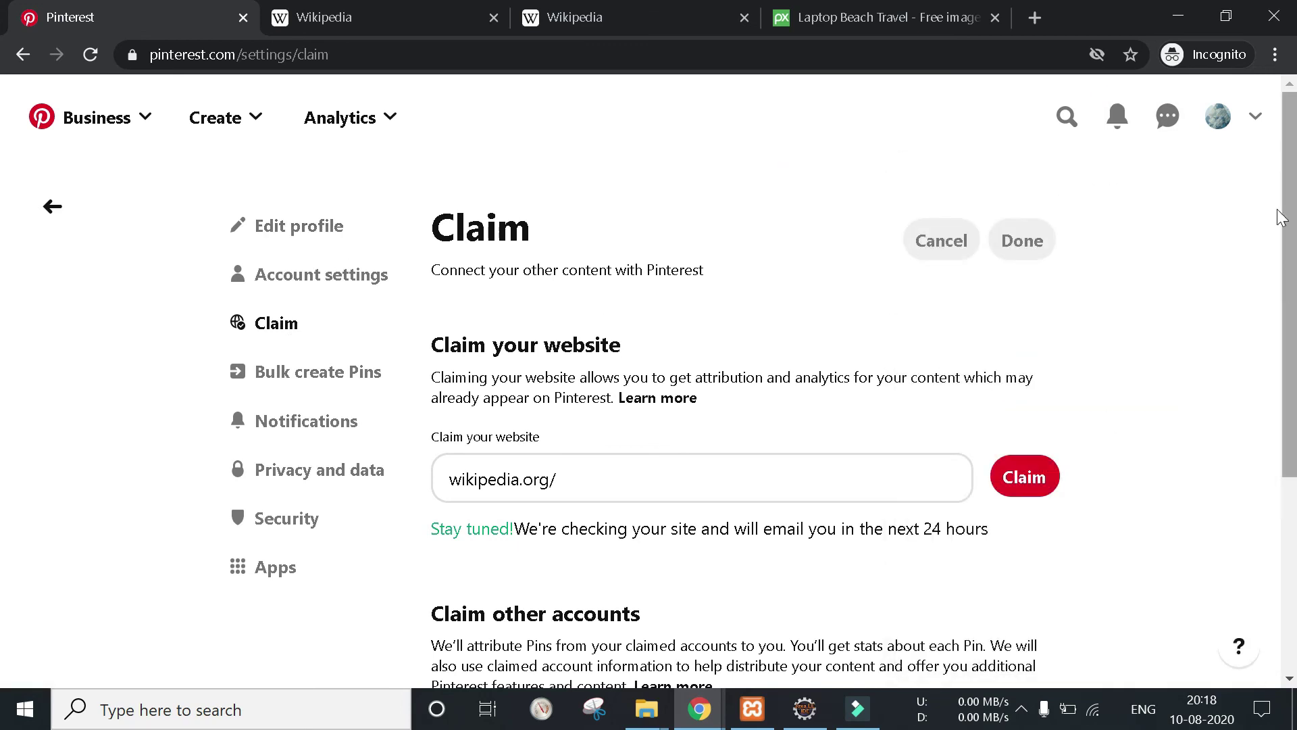
{"action": "left_click", "coordinate": [1168, 129]}
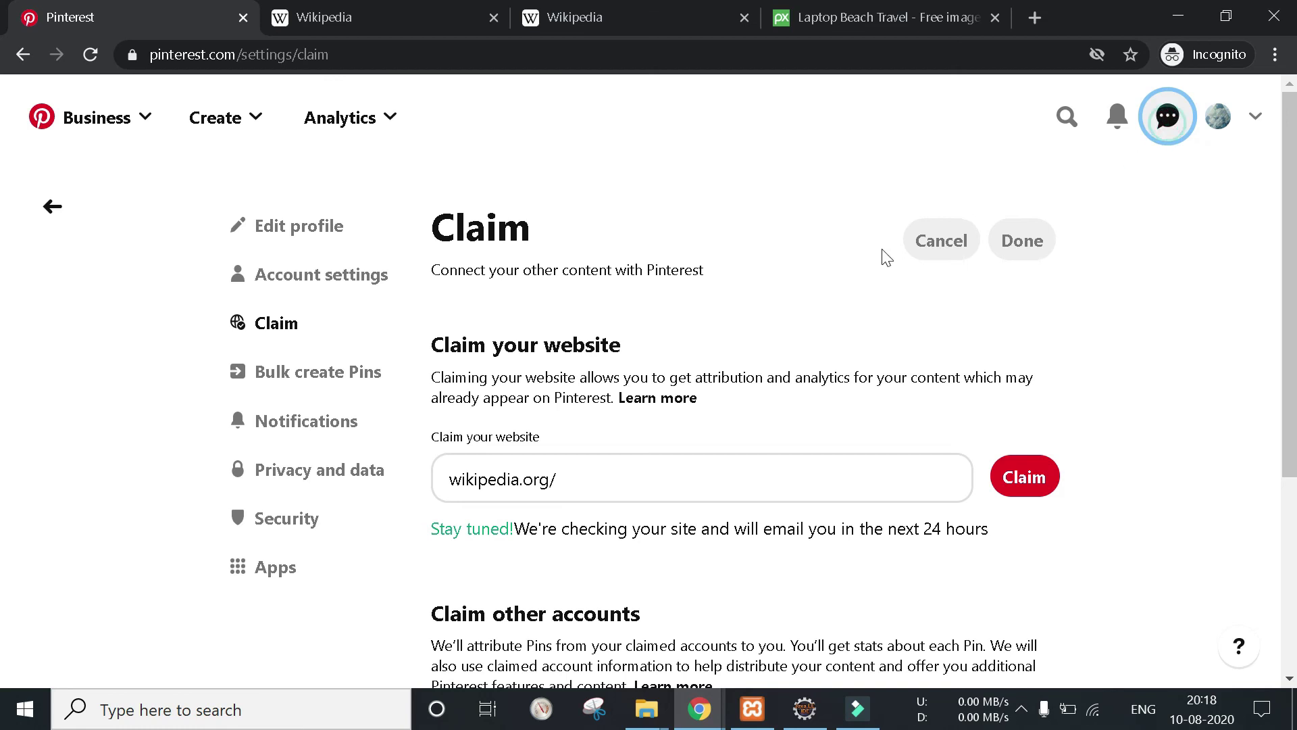
{"action": "left_click", "coordinate": [1067, 116]}
{"action": "scroll", "coordinate": [756, 304], "scroll_direction": "down", "scroll_amount": 5}
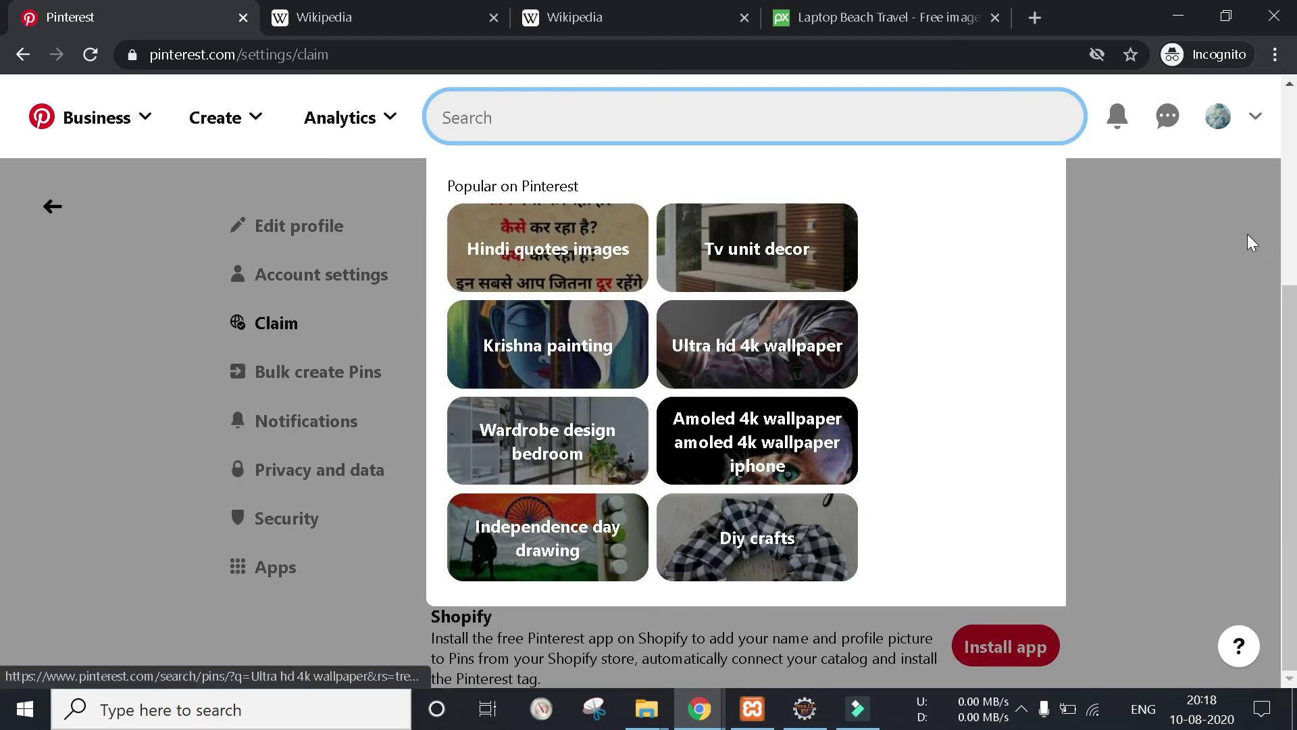
{"action": "left_click", "coordinate": [1253, 237]}
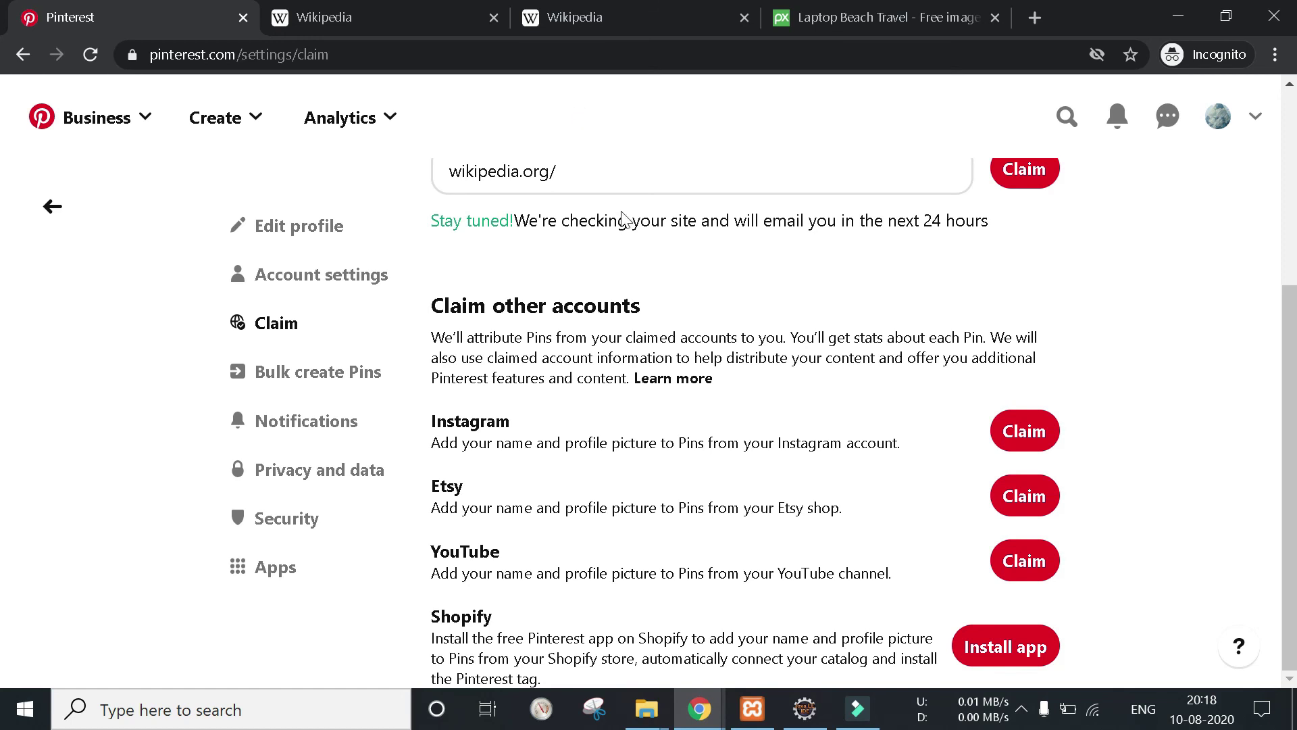